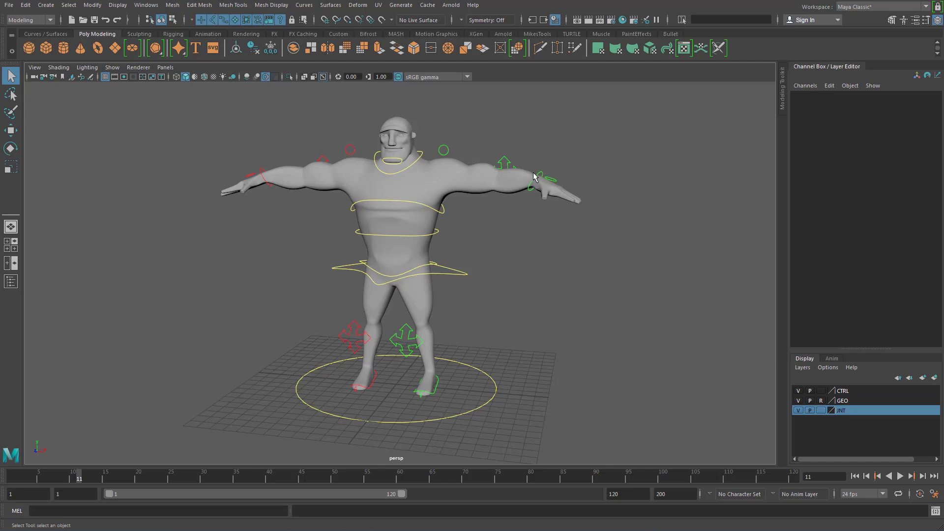
# Try moving the character's centre-of-gravity control at the hips, and undo the move
pyautogui.keyDown('alt'); pyautogui.moveTo(540, 304); pyautogui.dragTo(473, 276); pyautogui.keyUp('alt')
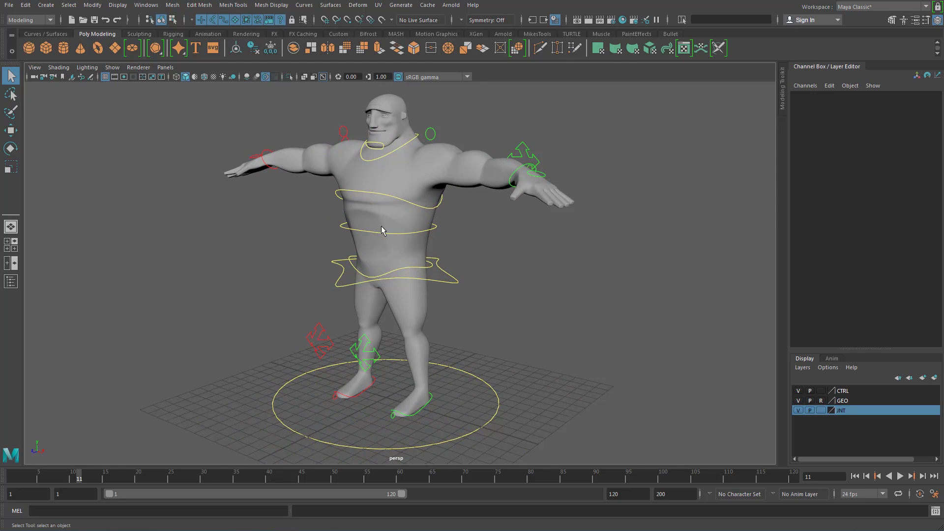
pyautogui.keyDown('alt'); pyautogui.moveTo(456, 220); pyautogui.dragTo(502, 223); pyautogui.keyUp('alt')
pyautogui.keyDown('alt'); pyautogui.moveTo(502, 223); pyautogui.dragTo(515, 230, button='right'); pyautogui.keyUp('alt')
pyautogui.keyDown('alt'); pyautogui.moveTo(515, 231); pyautogui.dragTo(506, 223); pyautogui.keyUp('alt')
pyautogui.keyDown('alt'); pyautogui.moveTo(504, 224); pyautogui.dragTo(503, 245, button='middle'); pyautogui.keyUp('alt')
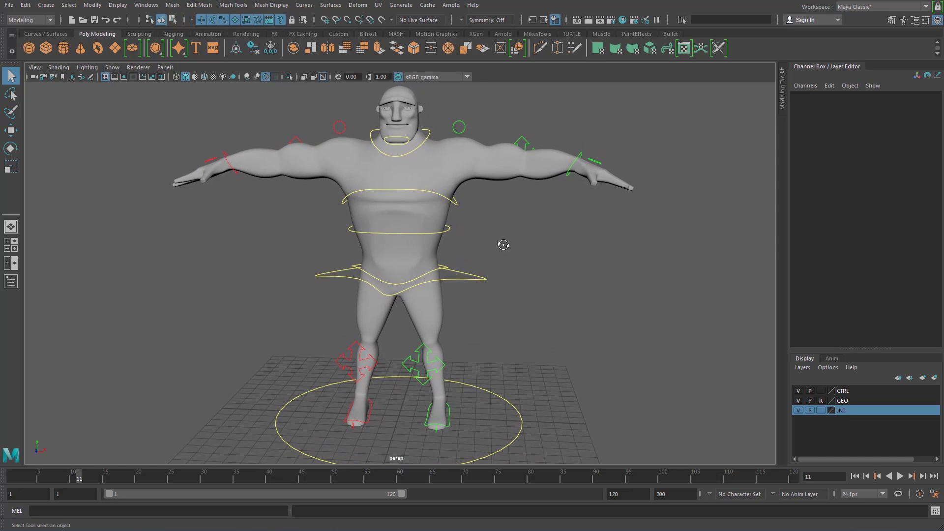
pyautogui.keyDown('alt'); pyautogui.moveTo(502, 245); pyautogui.dragTo(497, 253); pyautogui.keyUp('alt')
pyautogui.moveTo(471, 272); pyautogui.dragTo(489, 298)
pyautogui.keyDown('alt'); pyautogui.moveTo(490, 298); pyautogui.dragTo(510, 299); pyautogui.keyUp('alt')
pyautogui.press('w')
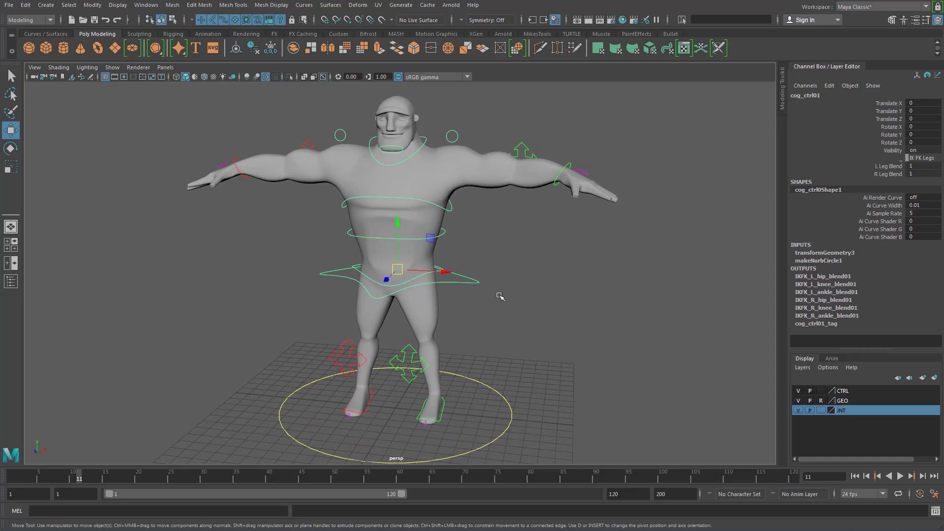
pyautogui.moveTo(410, 271); pyautogui.dragTo(427, 298)
pyautogui.hotkey('ctrl', 'z')
# Move the left arm's IK control to about -2.4, -3.7, 3.2 and rotate it to about 42, -34, -34 degrees
pyautogui.click(564, 172)
pyautogui.keyDown('alt'); pyautogui.moveTo(568, 185); pyautogui.dragTo(463, 311); pyautogui.keyUp('alt')
pyautogui.press('e')
pyautogui.keyDown('alt'); pyautogui.moveTo(446, 294); pyautogui.dragTo(536, 301, button='right'); pyautogui.keyUp('alt')
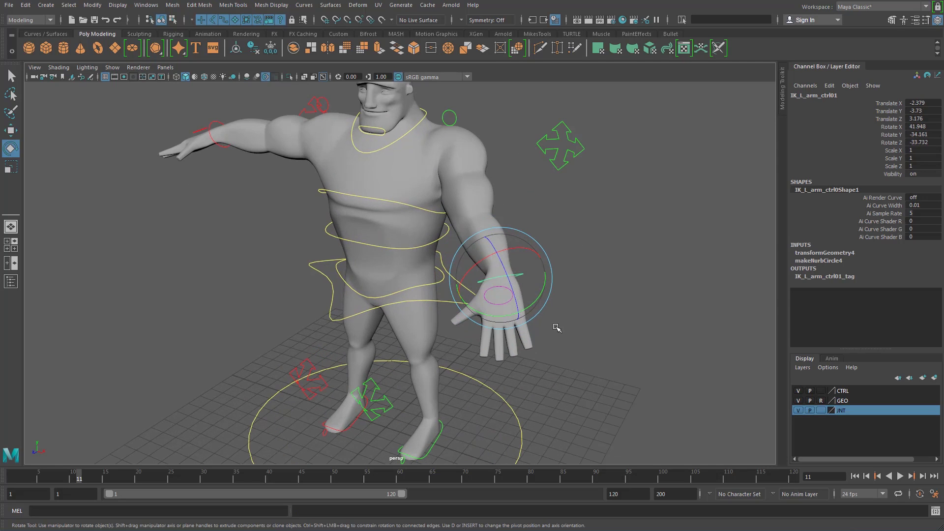
# Try setting Thumb, Index, Middle and Ring Bend together to about -19.1 on the left hand control, and undo it
pyautogui.keyDown('alt'); pyautogui.moveTo(554, 270); pyautogui.dragTo(700, 236); pyautogui.keyUp('alt')
pyautogui.click(621, 255)
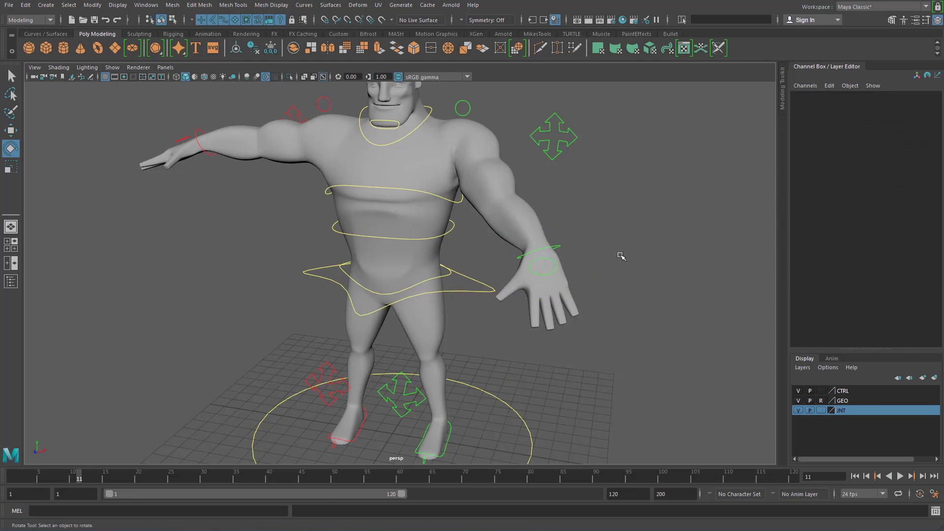
pyautogui.click(548, 263)
pyautogui.click(887, 127)
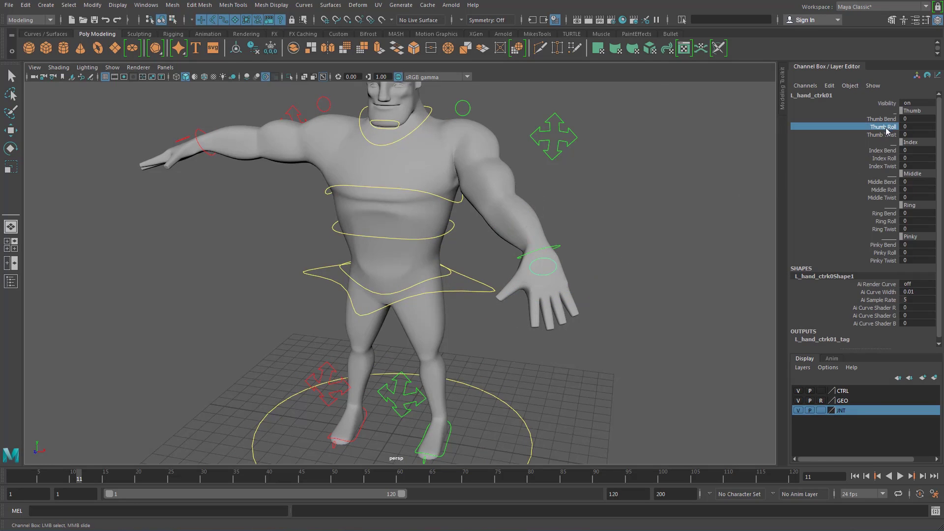
pyautogui.keyDown('ctrl'); pyautogui.click(890, 159); pyautogui.keyUp('ctrl')
pyautogui.click(888, 119)
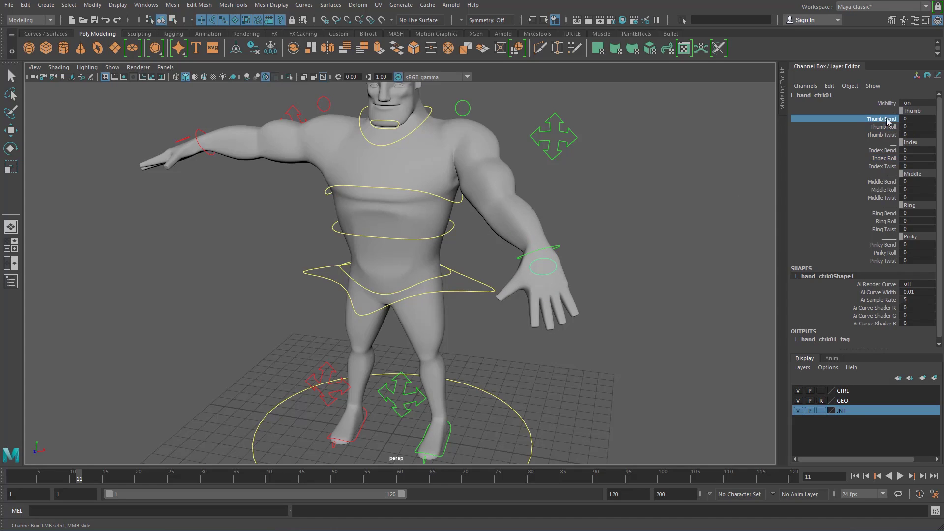
pyautogui.keyDown('ctrl'); pyautogui.click(888, 151); pyautogui.keyUp('ctrl')
pyautogui.keyDown('ctrl'); pyautogui.click(888, 182); pyautogui.keyUp('ctrl')
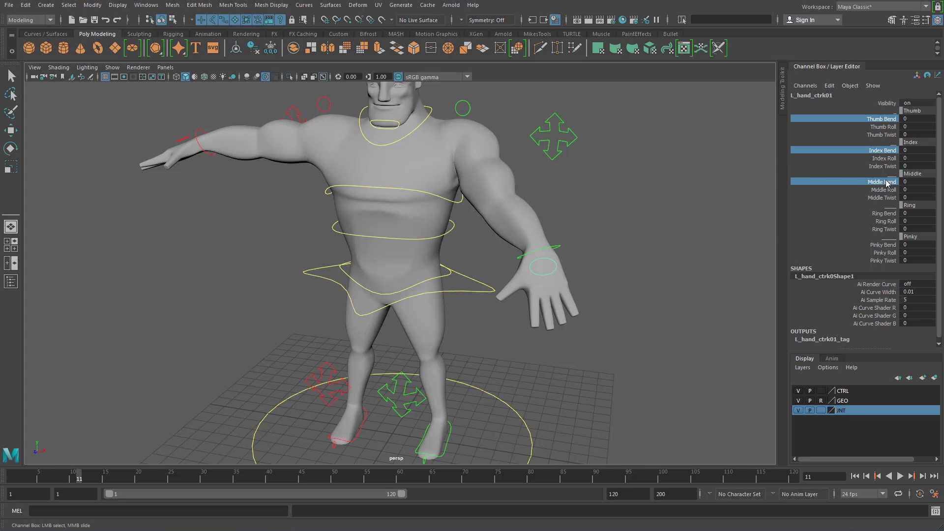
pyautogui.keyDown('ctrl'); pyautogui.click(888, 214); pyautogui.keyUp('ctrl')
pyautogui.moveTo(681, 225); pyautogui.dragTo(604, 188, button='middle')
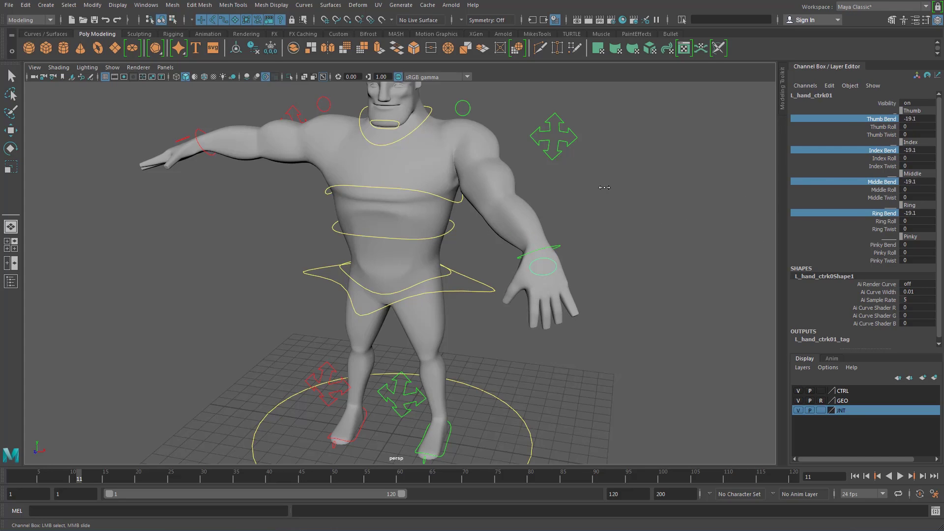
pyautogui.hotkey('ctrl', 'z')
# Add Pinky Bend to the chosen attributes, try bending all five left fingers together, and undo it
pyautogui.keyDown('ctrl'); pyautogui.click(890, 246); pyautogui.keyUp('ctrl')
pyautogui.keyDown('alt'); pyautogui.moveTo(517, 224); pyautogui.dragTo(652, 217, button='right'); pyautogui.keyUp('alt')
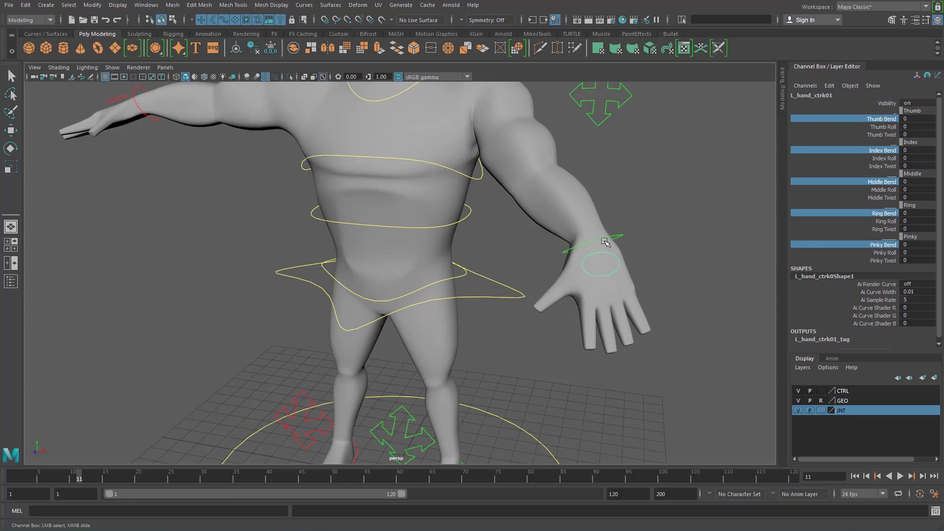
pyautogui.keyDown('alt'); pyautogui.moveTo(652, 217); pyautogui.dragTo(544, 206, button='middle'); pyautogui.keyUp('alt')
pyautogui.keyDown('alt'); pyautogui.moveTo(544, 207); pyautogui.dragTo(577, 206); pyautogui.keyUp('alt')
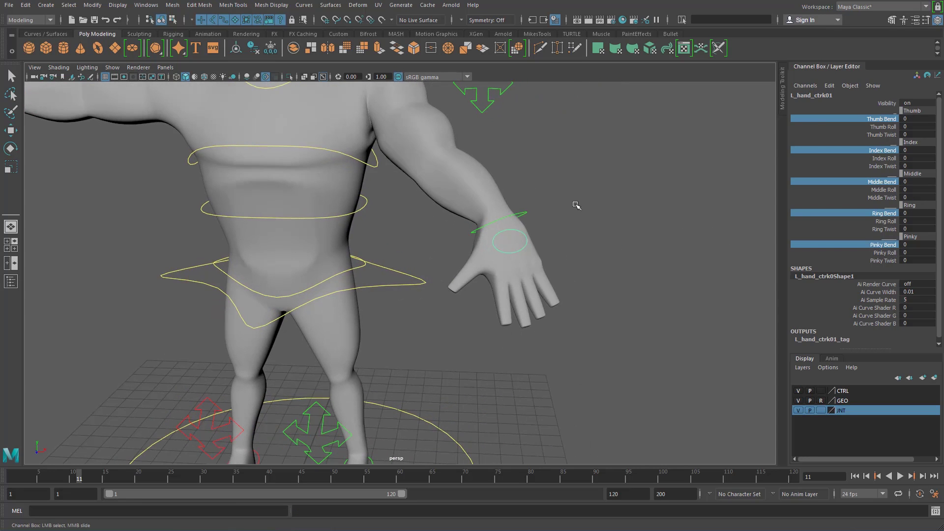
pyautogui.moveTo(577, 206); pyautogui.dragTo(738, 144, button='middle')
pyautogui.hotkey('ctrl', 'z')
# Move the left arm's elbow direction control away from the body and reposition it to test the elbow's aim
pyautogui.scroll(-5, 492, 174)
pyautogui.keyDown('alt'); pyautogui.moveTo(459, 168); pyautogui.dragTo(495, 193); pyautogui.keyUp('alt')
pyautogui.click(471, 161)
pyautogui.press('w')
pyautogui.scroll(3, 465, 182)
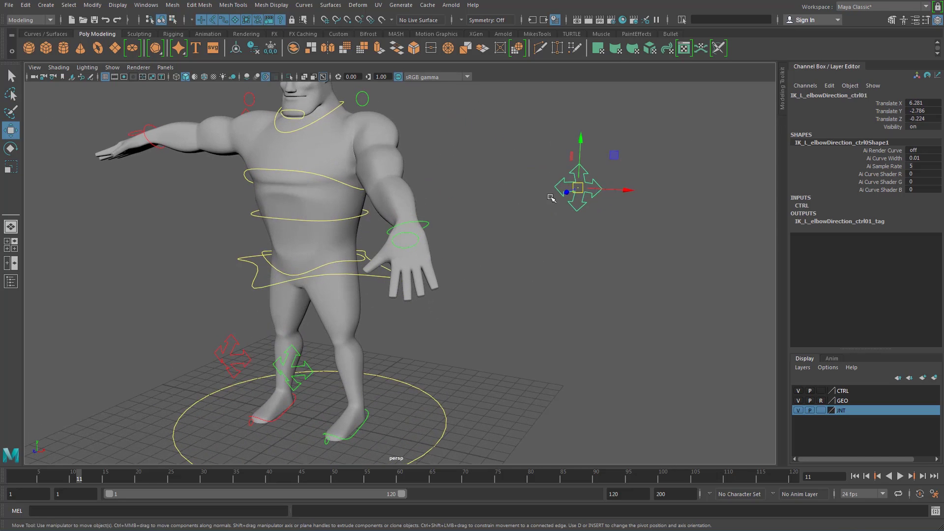
pyautogui.moveTo(579, 187); pyautogui.dragTo(561, 125)
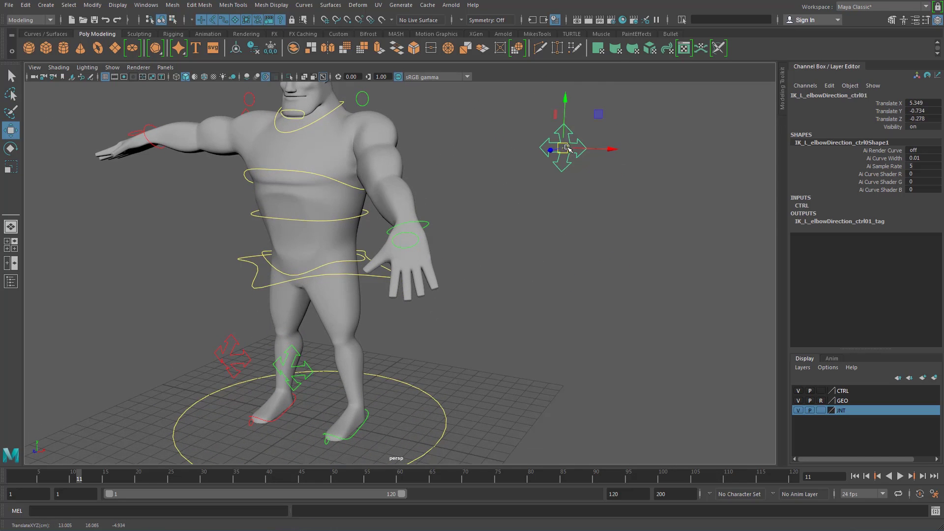
# Undo the elbow direction and left arm control changes back to the arm's zeroed pose
pyautogui.hotkey('ctrl', 'z')
pyautogui.hotkey('ctrl', 'z')
pyautogui.hotkey('ctrl', 'z')
pyautogui.hotkey('ctrl', 'z')
pyautogui.hotkey('ctrl', 'z')
pyautogui.hotkey('ctrl', 'z')
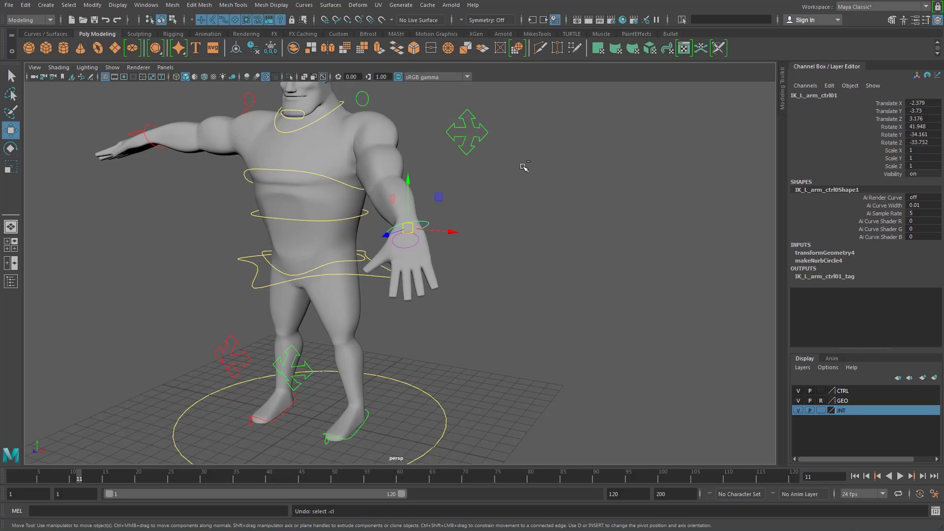
pyautogui.hotkey('ctrl', 'z')
pyautogui.hotkey('ctrl', 'z')
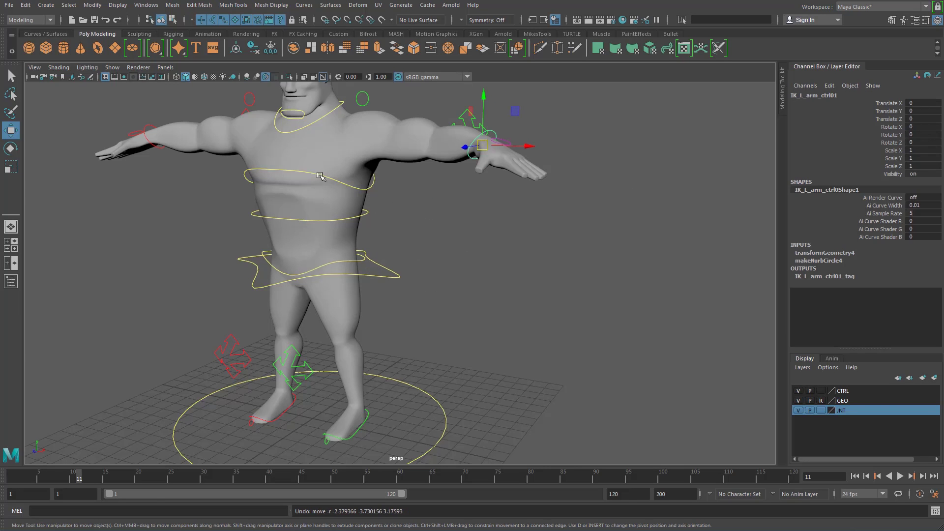
# Examine the IK FK blend attributes for the arms on the chest control and for the legs on the centre-of-gravity control
pyautogui.click(320, 175)
pyautogui.keyDown('alt'); pyautogui.moveTo(394, 200); pyautogui.dragTo(339, 183); pyautogui.keyUp('alt')
pyautogui.keyDown('alt'); pyautogui.moveTo(312, 175); pyautogui.dragTo(317, 192, button='middle'); pyautogui.keyUp('alt')
pyautogui.keyDown('alt'); pyautogui.moveTo(316, 192); pyautogui.dragTo(335, 199, button='right'); pyautogui.keyUp('alt')
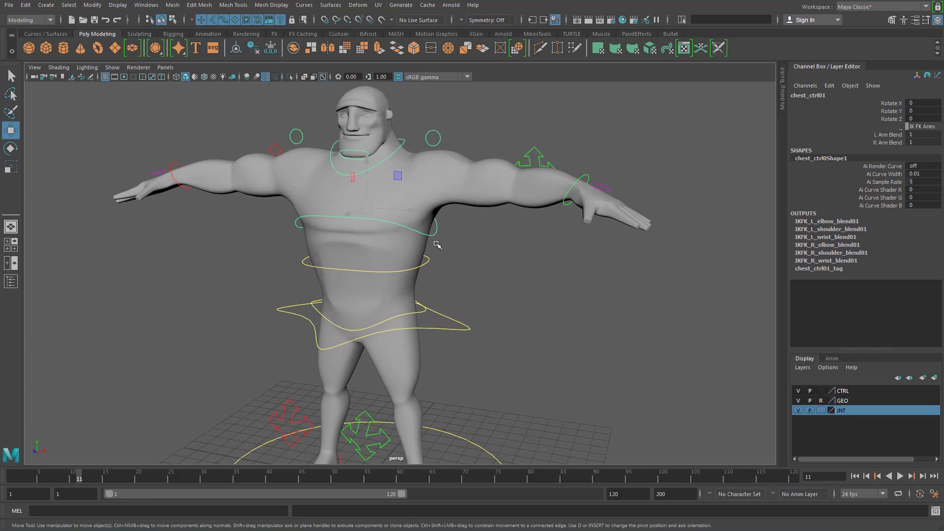
pyautogui.keyDown('alt'); pyautogui.moveTo(487, 311); pyautogui.dragTo(526, 197, button='middle'); pyautogui.keyUp('alt')
pyautogui.keyDown('alt'); pyautogui.moveTo(526, 196); pyautogui.dragTo(486, 217, button='right'); pyautogui.keyUp('alt')
pyautogui.keyDown('alt'); pyautogui.moveTo(487, 218); pyautogui.dragTo(479, 254, button='middle'); pyautogui.keyUp('alt')
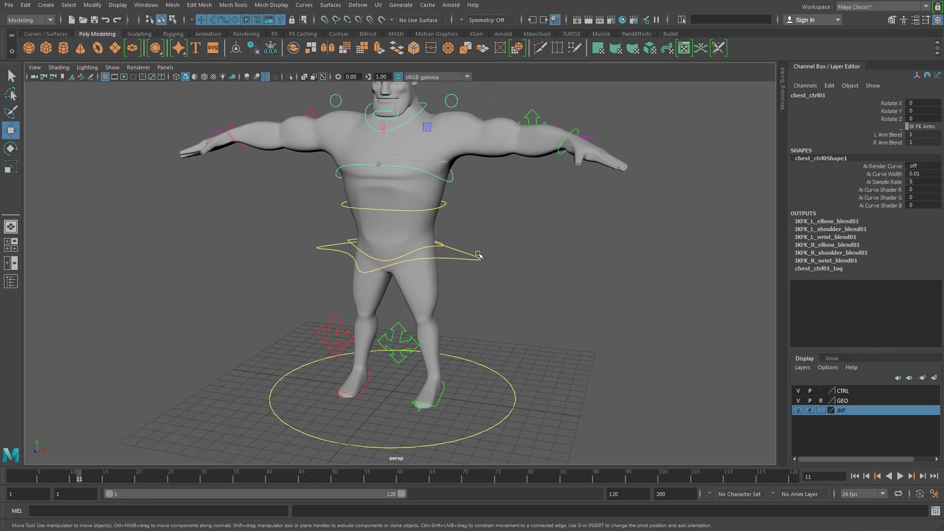
pyautogui.keyDown('alt'); pyautogui.moveTo(479, 254); pyautogui.dragTo(335, 222, button='right'); pyautogui.keyUp('alt')
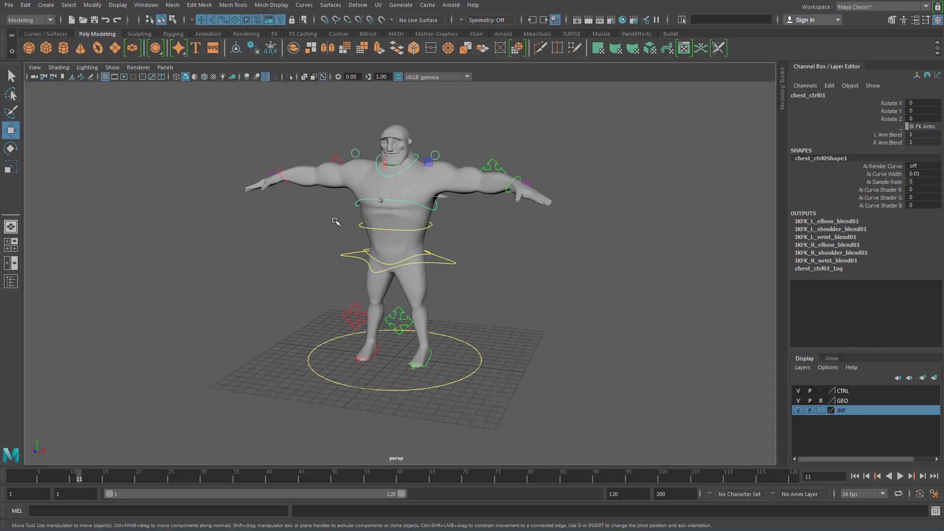
pyautogui.moveTo(437, 248); pyautogui.dragTo(459, 278)
# Move the left leg's IK control to about 1.3, 2.1, -1.0 and rotate it to about 36, 30, 20 degrees
pyautogui.keyDown('alt'); pyautogui.moveTo(392, 311); pyautogui.dragTo(471, 330, button='right'); pyautogui.keyUp('alt')
pyautogui.keyDown('alt'); pyautogui.moveTo(392, 375); pyautogui.dragTo(456, 411, button='right'); pyautogui.keyUp('alt')
pyautogui.keyDown('alt'); pyautogui.moveTo(456, 411); pyautogui.dragTo(444, 336, button='middle'); pyautogui.keyUp('alt')
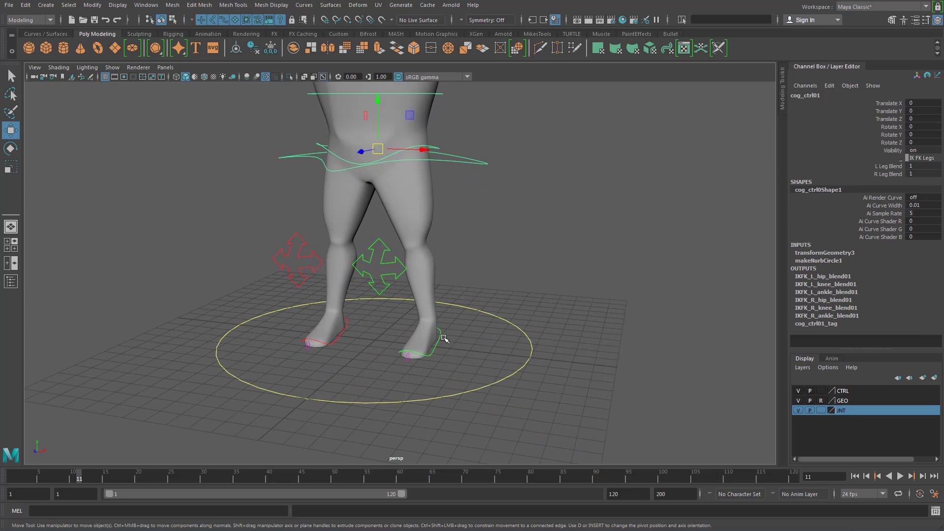
pyautogui.click(441, 338)
pyautogui.moveTo(428, 322); pyautogui.dragTo(450, 292)
pyautogui.press('e')
pyautogui.keyDown('alt'); pyautogui.moveTo(450, 293); pyautogui.dragTo(474, 327, button='right'); pyautogui.keyUp('alt')
pyautogui.keyDown('alt'); pyautogui.moveTo(359, 233); pyautogui.dragTo(327, 217, button='right'); pyautogui.keyUp('alt')
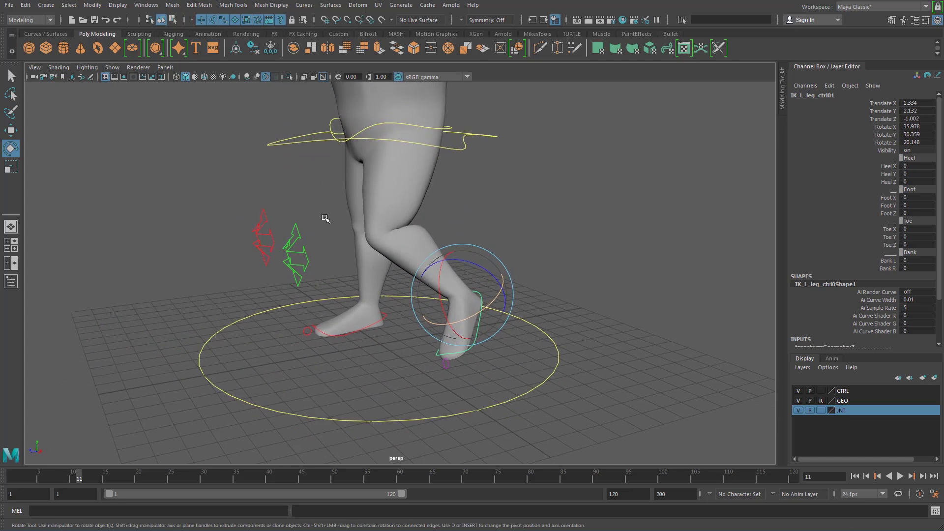
# Try out the centre-of-gravity and mid-torso controls with the Rotate tool, and undo the trial
pyautogui.keyDown('alt'); pyautogui.moveTo(327, 217); pyautogui.dragTo(337, 322, button='middle'); pyautogui.keyUp('alt')
pyautogui.click(288, 252)
pyautogui.keyDown('alt'); pyautogui.moveTo(322, 276); pyautogui.dragTo(323, 306, button='middle'); pyautogui.keyUp('alt')
pyautogui.keyDown('alt'); pyautogui.moveTo(333, 292); pyautogui.dragTo(340, 297); pyautogui.keyUp('alt')
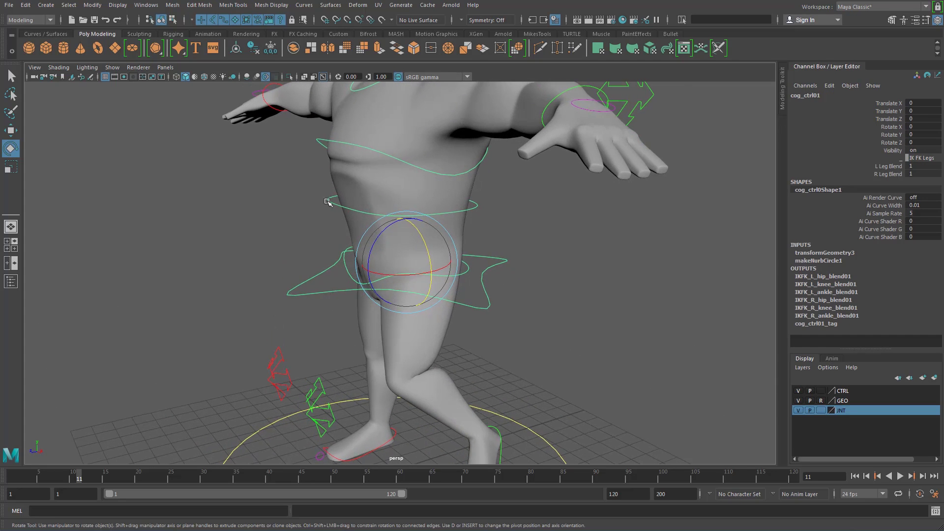
pyautogui.click(329, 200)
pyautogui.keyDown('alt'); pyautogui.moveTo(353, 225); pyautogui.dragTo(358, 295, button='middle'); pyautogui.keyUp('alt')
pyautogui.keyDown('alt'); pyautogui.moveTo(358, 295); pyautogui.dragTo(405, 266); pyautogui.keyUp('alt')
pyautogui.hotkey('ctrl', 'z')
pyautogui.click(483, 337)
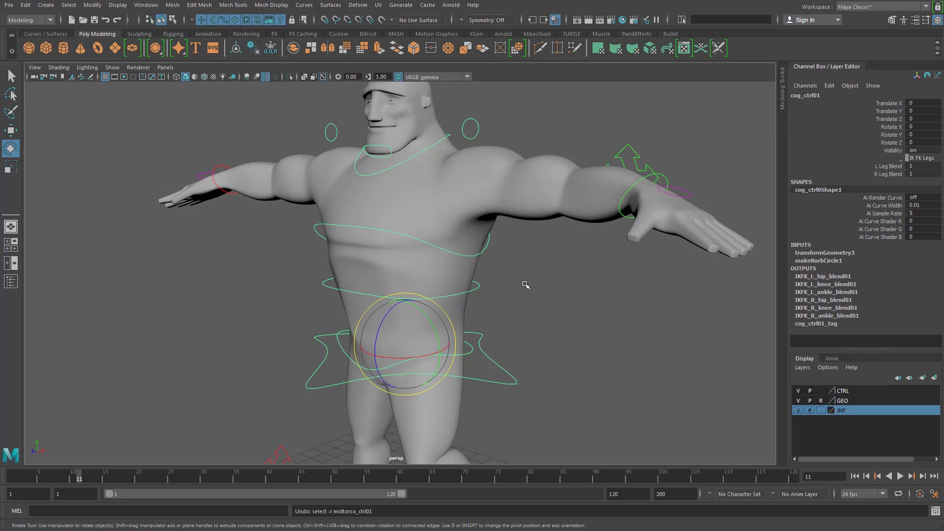
# Move and rotate the left arm's IK control so the hand hangs beside the hips with the elbow bent
pyautogui.keyDown('alt'); pyautogui.moveTo(525, 284); pyautogui.dragTo(401, 275, button='right'); pyautogui.keyUp('alt')
pyautogui.keyDown('alt'); pyautogui.moveTo(401, 275); pyautogui.dragTo(429, 292); pyautogui.keyUp('alt')
pyautogui.click(505, 240)
pyautogui.press('w')
pyautogui.press('e')
pyautogui.press('w')
# Set L Arm Blend to 0 on the chest control to switch the left arm to FK
pyautogui.click(419, 265)
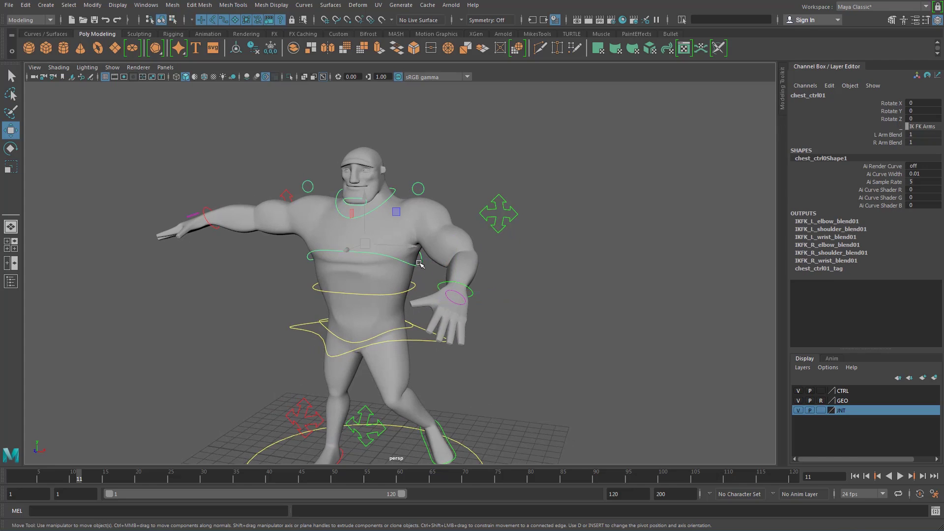
pyautogui.click(893, 134)
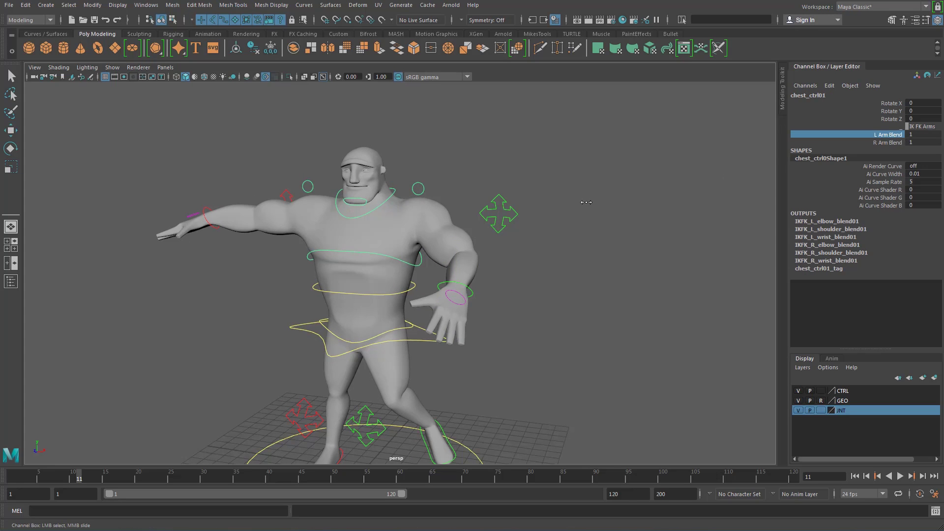
pyautogui.moveTo(585, 203); pyautogui.dragTo(577, 203, button='middle')
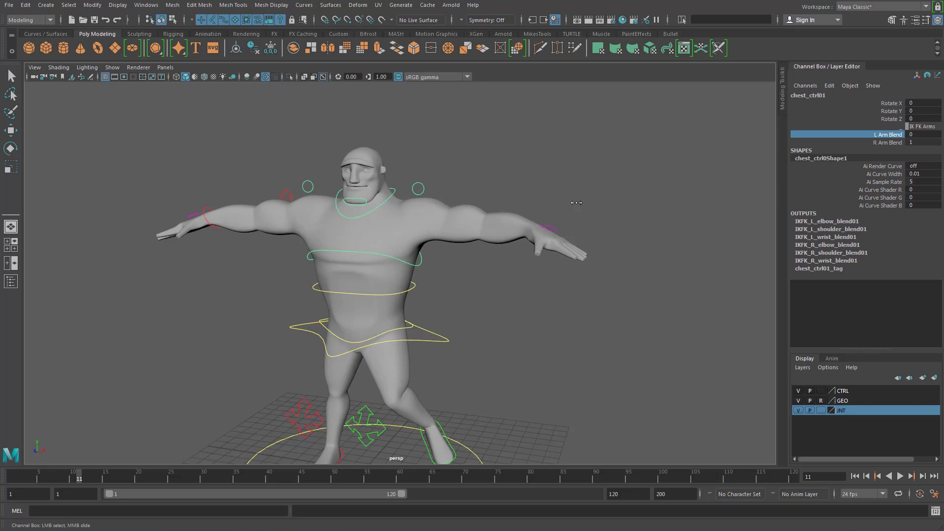
# Rotate the left arm's FK shoulder control to lower the arm, and its FK elbow control to bend the forearm forward
pyautogui.keyDown('alt'); pyautogui.moveTo(487, 227); pyautogui.dragTo(435, 245); pyautogui.keyUp('alt')
pyautogui.click(430, 232)
pyautogui.press('e')
pyautogui.click(483, 295)
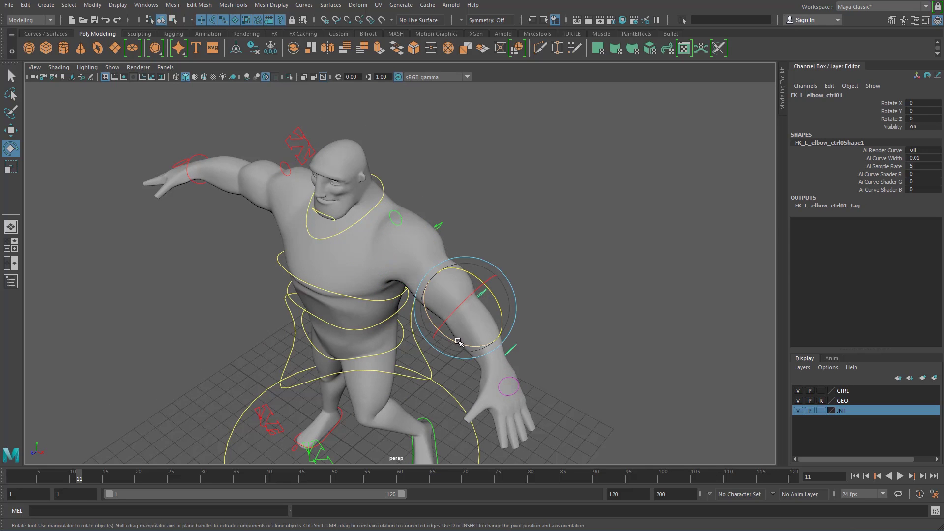
pyautogui.moveTo(458, 342); pyautogui.dragTo(413, 330)
# Rotate the left FK wrist control to about 29 degrees in Y
pyautogui.click(480, 365)
pyautogui.click(471, 359)
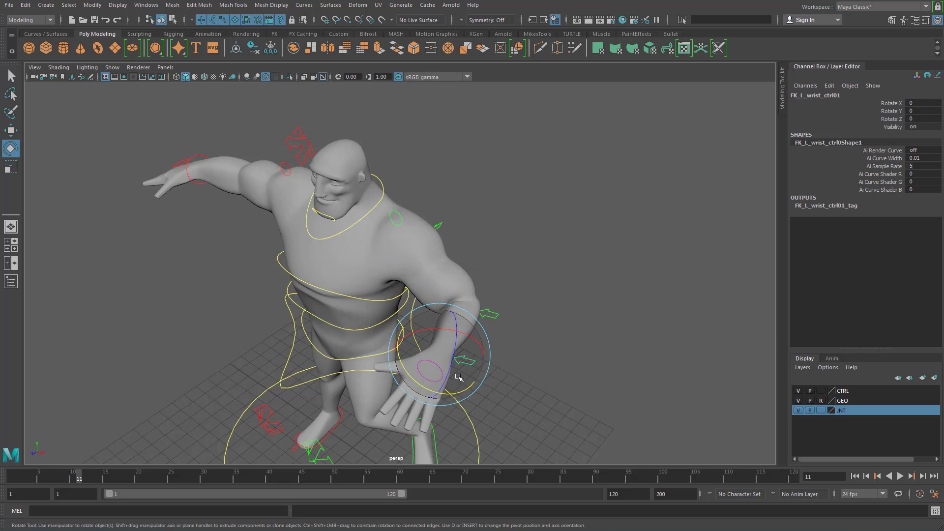
pyautogui.moveTo(454, 392)
pyautogui.mouseDown()
pyautogui.moveTo(485, 391)
pyautogui.moveTo(457, 394)
pyautogui.moveTo(472, 393)
pyautogui.mouseUp()
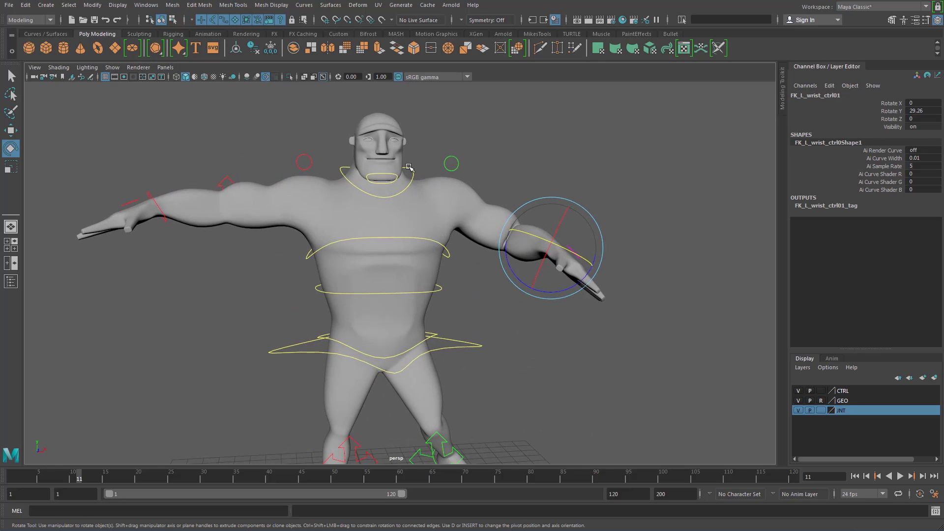
# Rotate the neck control to about -10, -1, -4 degrees to tilt the head
pyautogui.click(418, 172)
pyautogui.moveTo(399, 151); pyautogui.dragTo(394, 154)
pyautogui.keyDown('alt'); pyautogui.moveTo(393, 153); pyautogui.dragTo(491, 186, button='right'); pyautogui.keyUp('alt')
pyautogui.keyDown('alt'); pyautogui.moveTo(312, 114); pyautogui.dragTo(373, 200, button='middle'); pyautogui.keyUp('alt')
pyautogui.keyDown('alt'); pyautogui.moveTo(374, 200); pyautogui.dragTo(442, 207, button='right'); pyautogui.keyUp('alt')
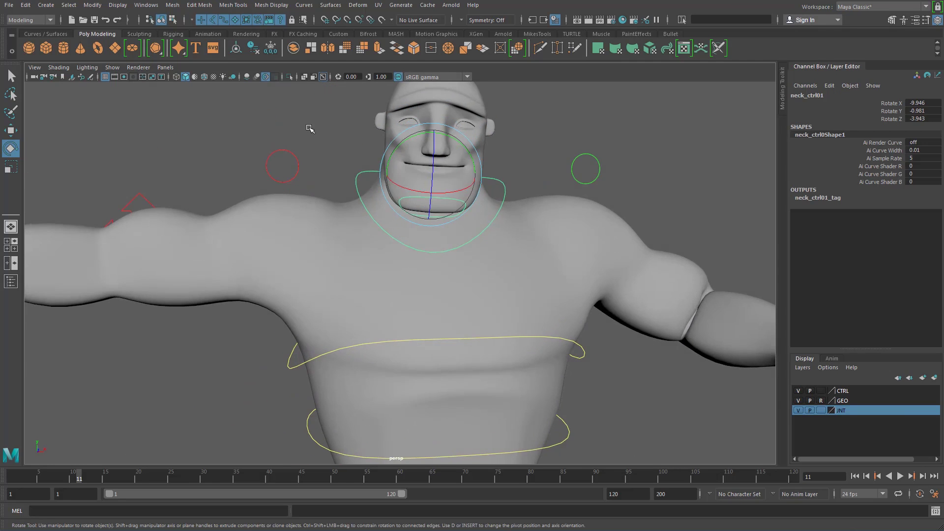
# Rotate the jaw control to about 11.5, -3.7, -14.4 degrees to open the mouth
pyautogui.click(309, 128)
pyautogui.keyDown('alt'); pyautogui.moveTo(370, 154); pyautogui.dragTo(364, 200, button='middle'); pyautogui.keyUp('alt')
pyautogui.keyDown('alt'); pyautogui.moveTo(364, 199); pyautogui.dragTo(436, 246, button='right'); pyautogui.keyUp('alt')
pyautogui.click(435, 247)
pyautogui.moveTo(436, 247); pyautogui.dragTo(438, 256)
# Try rotating and scaling the whole character with the global control on the floor, undoing each trial
pyautogui.keyDown('alt'); pyautogui.moveTo(380, 211); pyautogui.dragTo(311, 155, button='right'); pyautogui.keyUp('alt')
pyautogui.keyDown('alt'); pyautogui.moveTo(410, 317); pyautogui.dragTo(400, 230, button='middle'); pyautogui.keyUp('alt')
pyautogui.keyDown('alt'); pyautogui.moveTo(400, 230); pyautogui.dragTo(362, 263); pyautogui.keyUp('alt')
pyautogui.keyDown('alt'); pyautogui.moveTo(362, 263); pyautogui.dragTo(389, 289, button='right'); pyautogui.keyUp('alt')
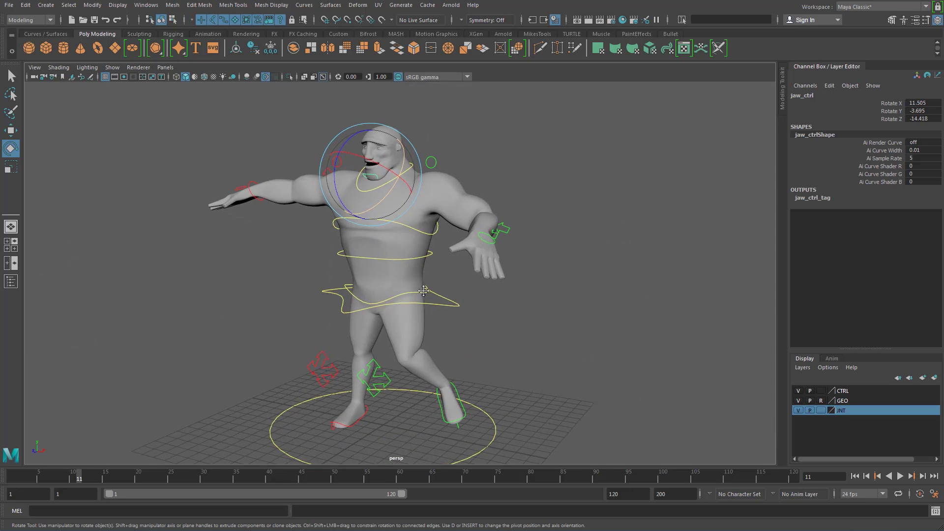
pyautogui.keyDown('alt'); pyautogui.moveTo(389, 289); pyautogui.dragTo(389, 251, button='middle'); pyautogui.keyUp('alt')
pyautogui.keyDown('alt'); pyautogui.moveTo(389, 252); pyautogui.dragTo(416, 254); pyautogui.keyUp('alt')
pyautogui.keyDown('alt'); pyautogui.moveTo(416, 254); pyautogui.dragTo(421, 272, button='middle'); pyautogui.keyUp('alt')
pyautogui.keyDown('alt'); pyautogui.moveTo(421, 272); pyautogui.dragTo(403, 263, button='right'); pyautogui.keyUp('alt')
pyautogui.moveTo(484, 425); pyautogui.dragTo(446, 386)
pyautogui.keyDown('alt'); pyautogui.moveTo(446, 386); pyautogui.dragTo(418, 374, button='right'); pyautogui.keyUp('alt')
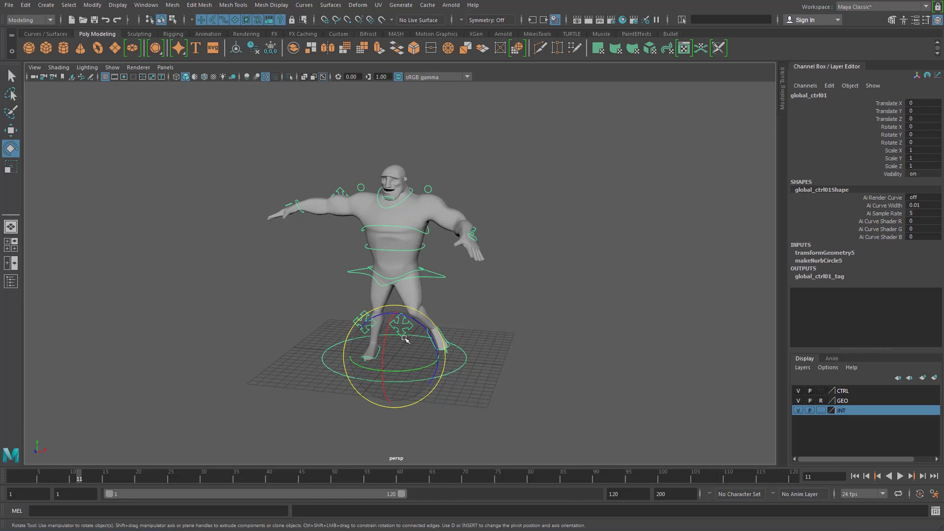
pyautogui.moveTo(405, 339); pyautogui.dragTo(373, 350)
pyautogui.hotkey('ctrl', 'z')
pyautogui.press('r')
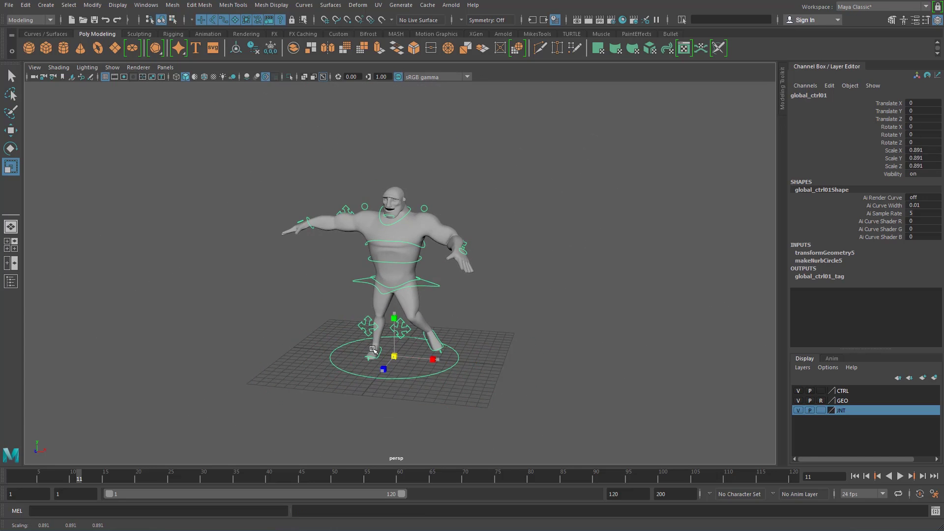
pyautogui.hotkey('ctrl', 'z')
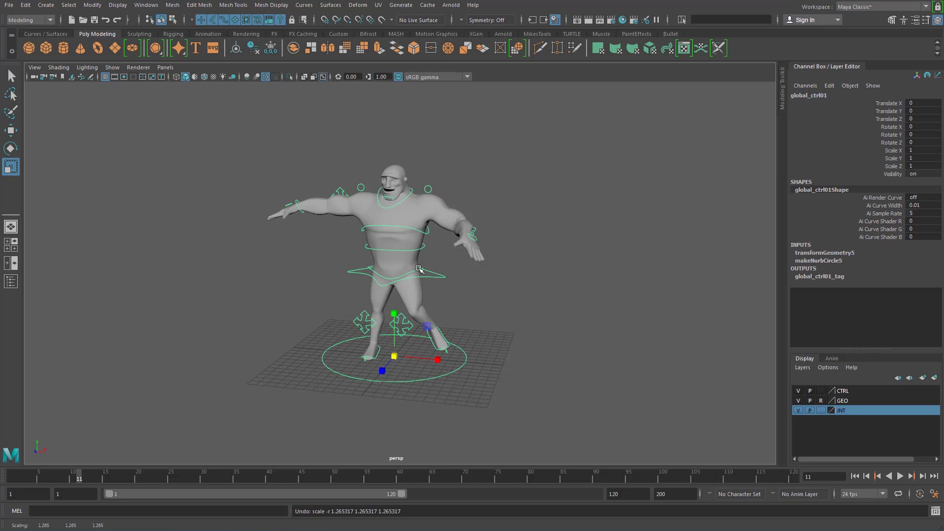
# Undo the global control selection and the jaw control's rotation
pyautogui.keyDown('alt'); pyautogui.moveTo(402, 242); pyautogui.dragTo(446, 252); pyautogui.keyUp('alt')
pyautogui.keyDown('alt'); pyautogui.moveTo(445, 252); pyautogui.dragTo(506, 270, button='right'); pyautogui.keyUp('alt')
pyautogui.keyDown('alt'); pyautogui.moveTo(487, 261); pyautogui.dragTo(513, 273); pyautogui.keyUp('alt')
pyautogui.keyDown('alt'); pyautogui.moveTo(493, 270); pyautogui.dragTo(409, 261, button='right'); pyautogui.keyUp('alt')
pyautogui.keyDown('alt'); pyautogui.moveTo(410, 261); pyautogui.dragTo(428, 260); pyautogui.keyUp('alt')
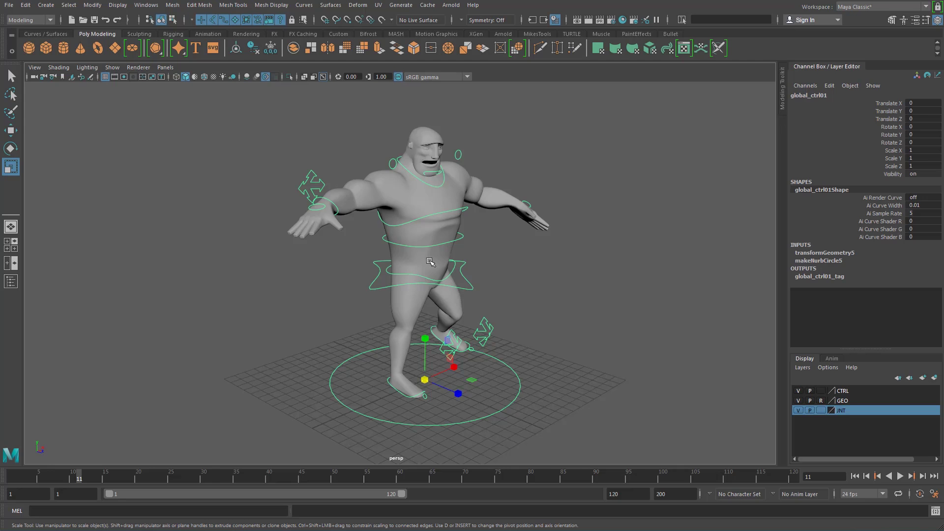
pyautogui.hotkey('ctrl', 'z')
pyautogui.hotkey('ctrl', 'z')
pyautogui.hotkey('ctrl', 'z')
pyautogui.keyDown('alt'); pyautogui.moveTo(550, 212); pyautogui.dragTo(462, 209); pyautogui.keyUp('alt')
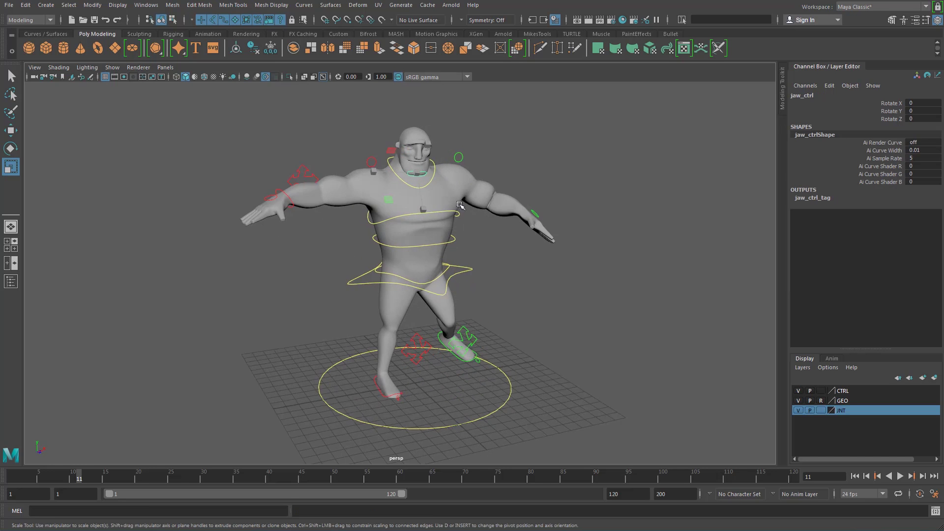
# Open the Shape Editor and place it beside the character's head
pyautogui.keyDown('alt'); pyautogui.moveTo(462, 208); pyautogui.dragTo(463, 289, button='right'); pyautogui.keyUp('alt')
pyautogui.keyDown('alt'); pyautogui.moveTo(462, 289); pyautogui.dragTo(484, 352, button='middle'); pyautogui.keyUp('alt')
pyautogui.keyDown('alt'); pyautogui.moveTo(484, 352); pyautogui.dragTo(542, 270, button='right'); pyautogui.keyUp('alt')
pyautogui.keyDown('alt'); pyautogui.moveTo(542, 270); pyautogui.dragTo(485, 312); pyautogui.keyUp('alt')
pyautogui.keyDown('alt'); pyautogui.moveTo(485, 312); pyautogui.dragTo(445, 306, button='right'); pyautogui.keyUp('alt')
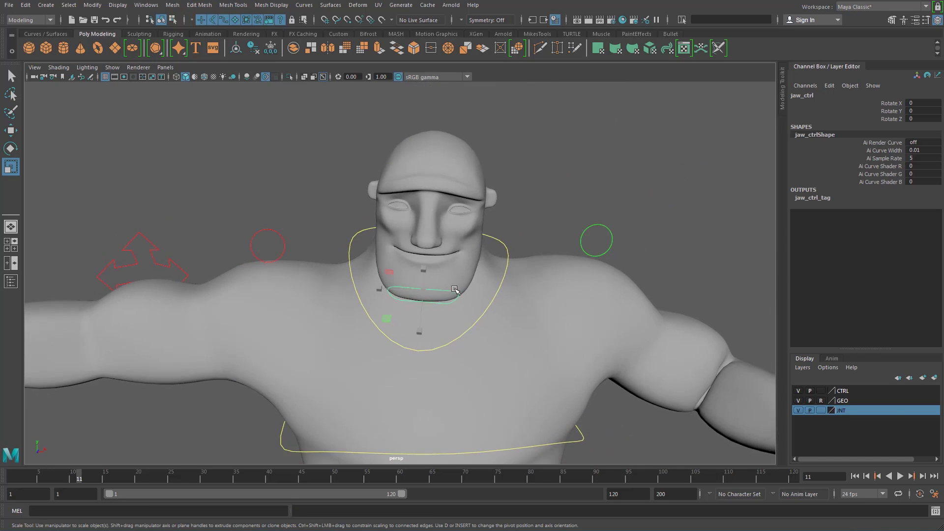
pyautogui.keyDown('alt'); pyautogui.moveTo(446, 306); pyautogui.dragTo(466, 284); pyautogui.keyUp('alt')
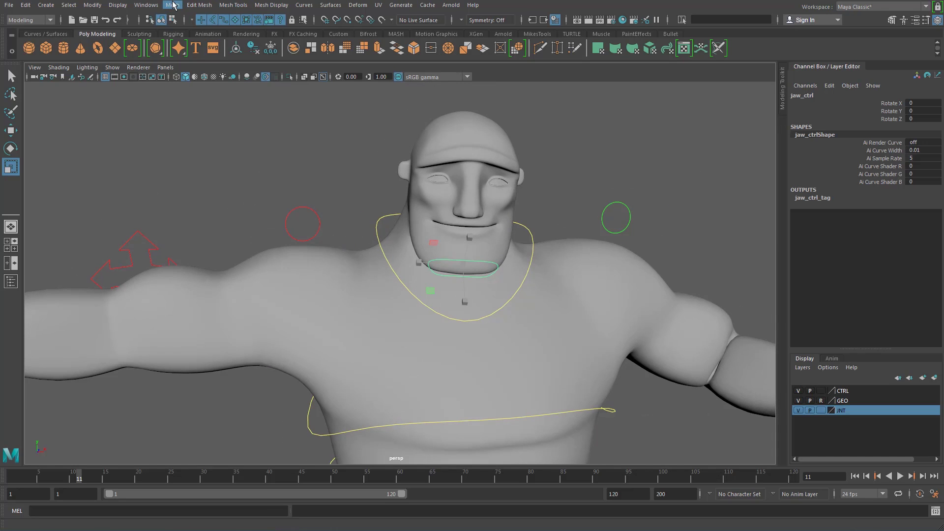
pyautogui.click(150, 6)
pyautogui.moveTo(174, 6)
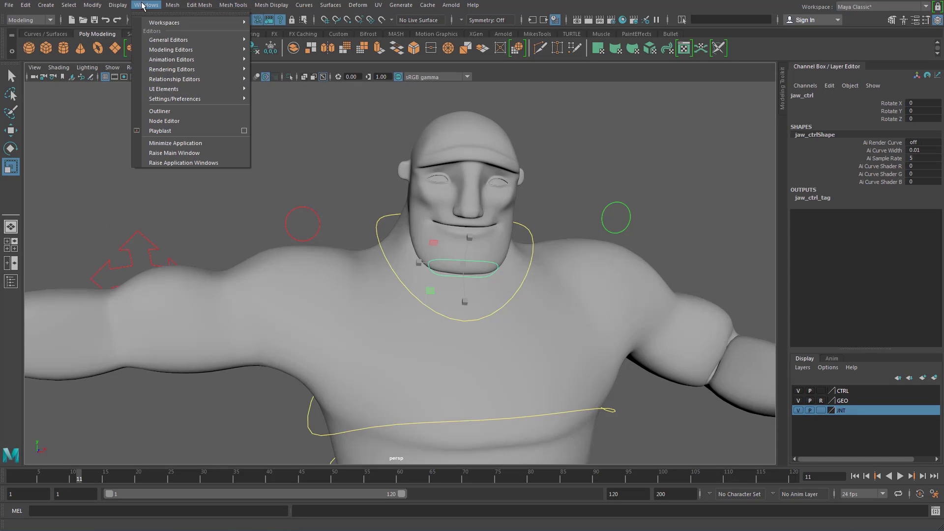
pyautogui.moveTo(221, 97)
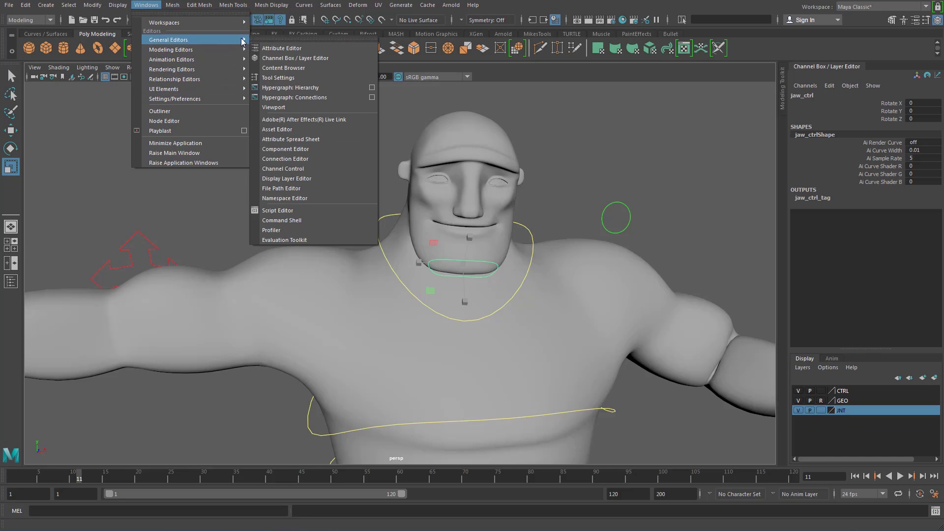
pyautogui.moveTo(207, 60)
pyautogui.click(287, 136)
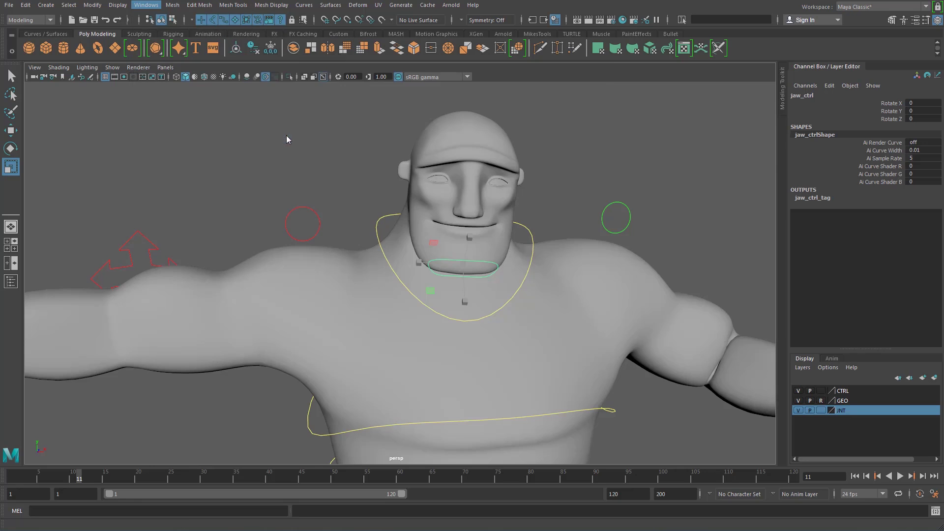
pyautogui.moveTo(445, 57); pyautogui.dragTo(722, 58)
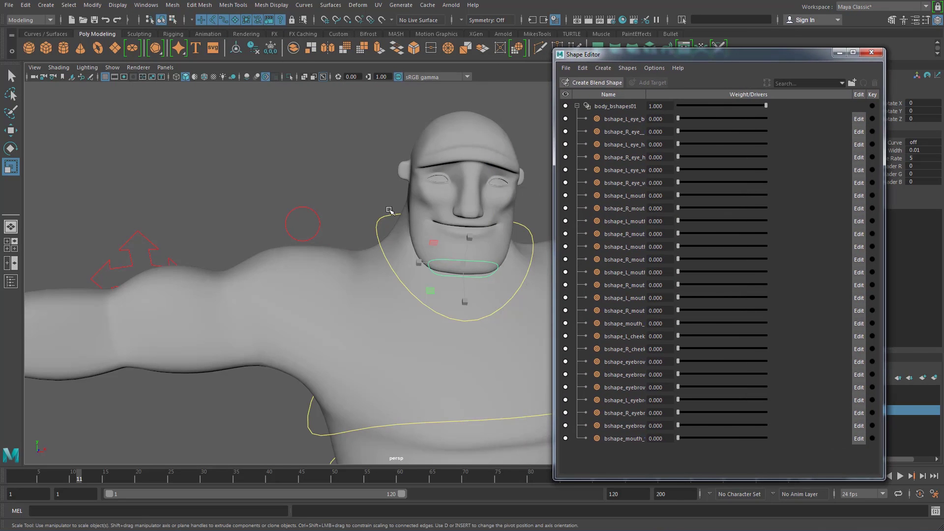
# Widen the blend shape name column and try the left eye blink and hardblink weights, returning them to 0
pyautogui.moveTo(678, 118); pyautogui.dragTo(683, 119)
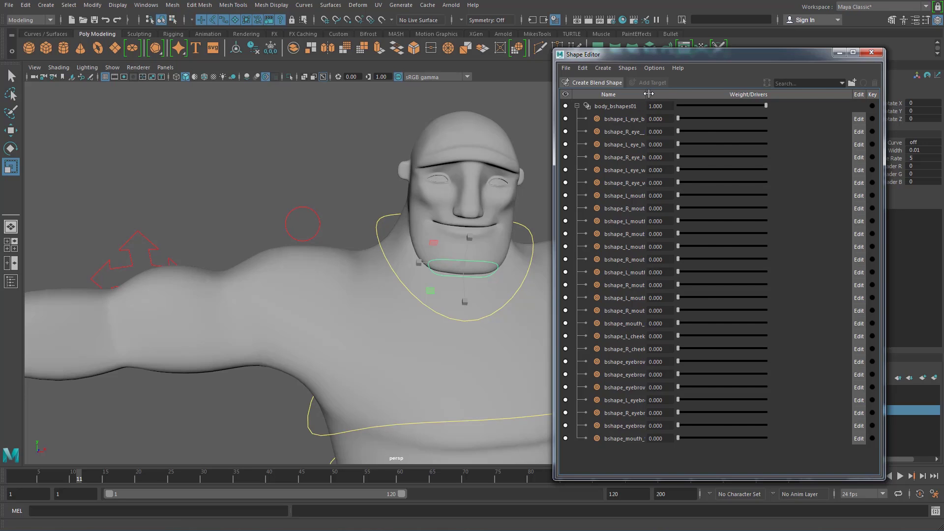
pyautogui.moveTo(648, 92); pyautogui.dragTo(698, 92)
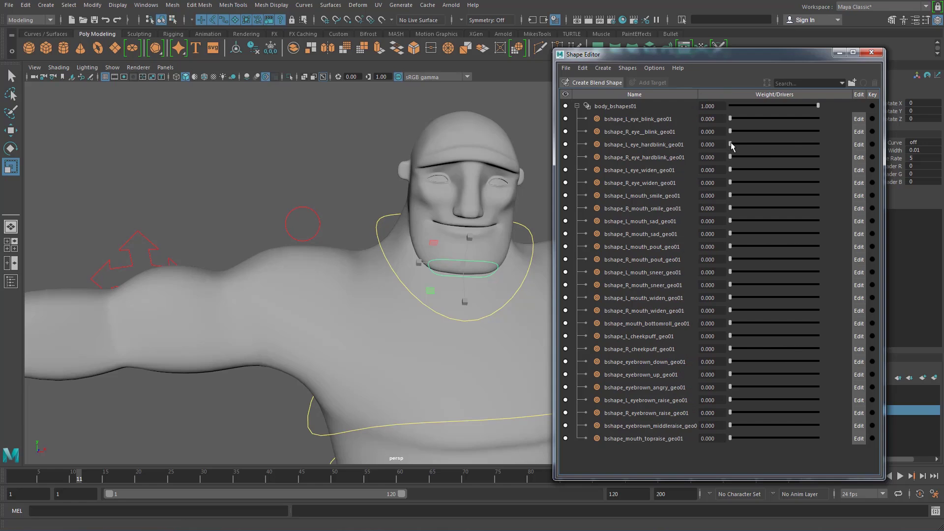
pyautogui.moveTo(739, 147)
pyautogui.mouseDown()
pyautogui.moveTo(823, 139)
pyautogui.moveTo(722, 147)
pyautogui.moveTo(793, 144)
pyautogui.moveTo(731, 154)
pyautogui.mouseUp()
pyautogui.moveTo(731, 119); pyautogui.dragTo(683, 129)
pyautogui.moveTo(732, 145); pyautogui.dragTo(664, 148)
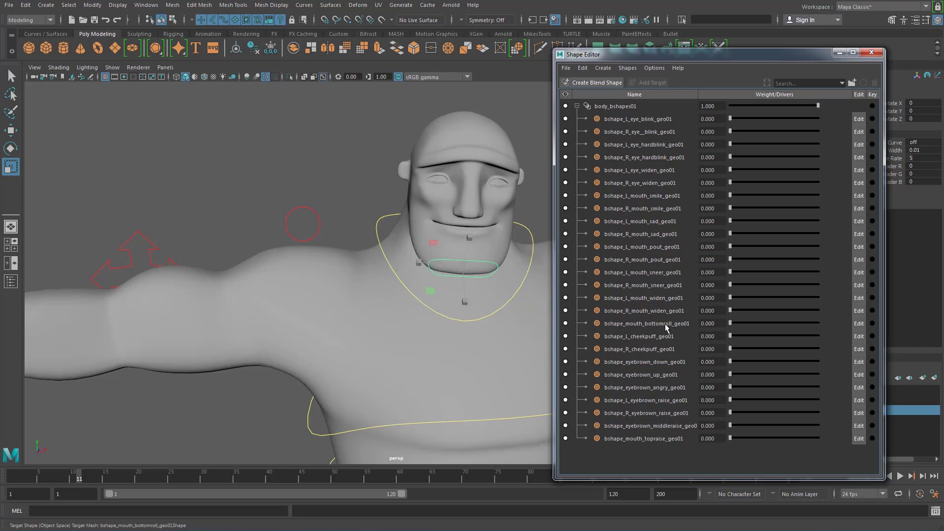
# Move the right arm IK control beside the hip, to about 5.5, 5.6, -1.5
pyautogui.keyDown('alt'); pyautogui.moveTo(316, 259); pyautogui.dragTo(370, 177); pyautogui.keyUp('alt')
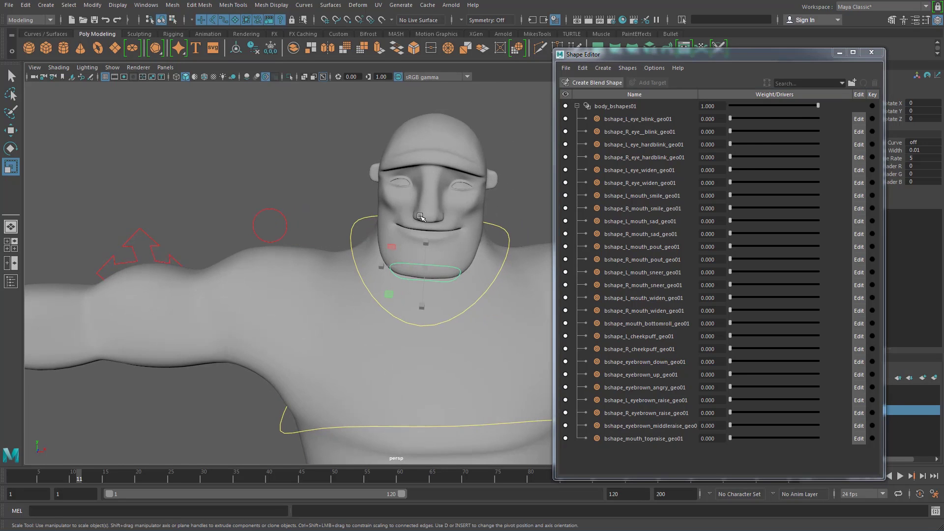
pyautogui.scroll(-5, 428, 308)
pyautogui.keyDown('alt'); pyautogui.moveTo(394, 328); pyautogui.dragTo(355, 252, button='middle'); pyautogui.keyUp('alt')
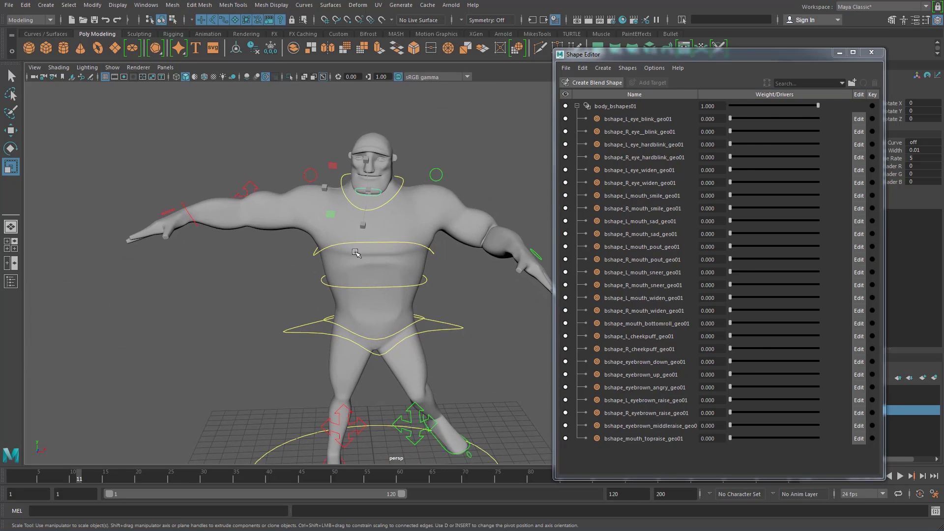
pyautogui.click(187, 206)
pyautogui.press('w')
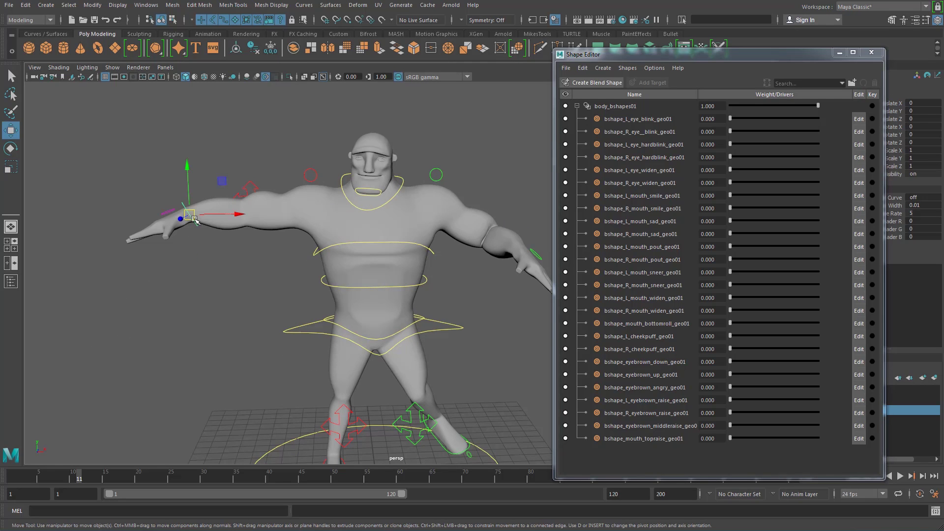
pyautogui.moveTo(191, 216); pyautogui.dragTo(291, 315)
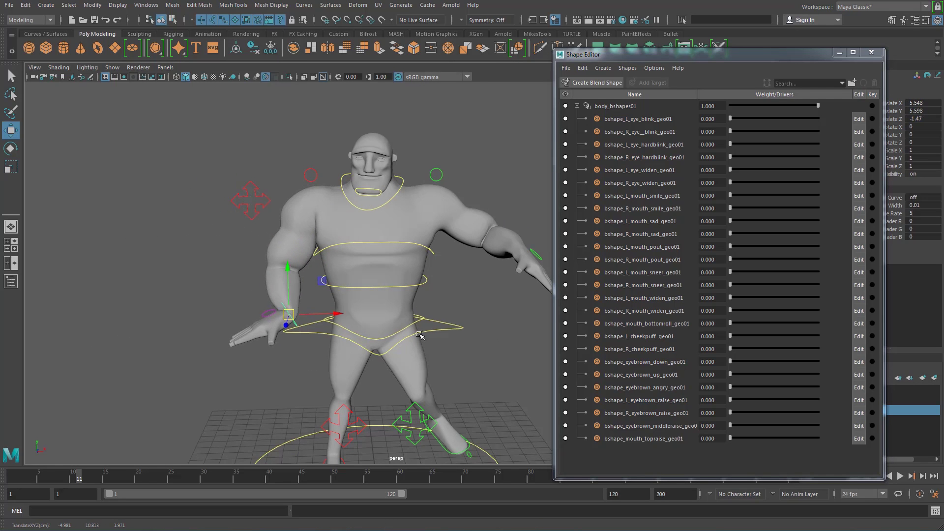
# Close the Shape Editor and switch to the other character rig scene without saving changes to SUPER_FINAL.ma
pyautogui.scroll(-2, 424, 303)
pyautogui.keyDown('alt'); pyautogui.moveTo(446, 299); pyautogui.dragTo(433, 268, button='middle'); pyautogui.keyUp('alt')
pyautogui.keyDown('alt'); pyautogui.moveTo(433, 268); pyautogui.dragTo(403, 266); pyautogui.keyUp('alt')
pyautogui.keyDown('alt'); pyautogui.moveTo(146, 208); pyautogui.dragTo(369, 264, button='right'); pyautogui.keyUp('alt')
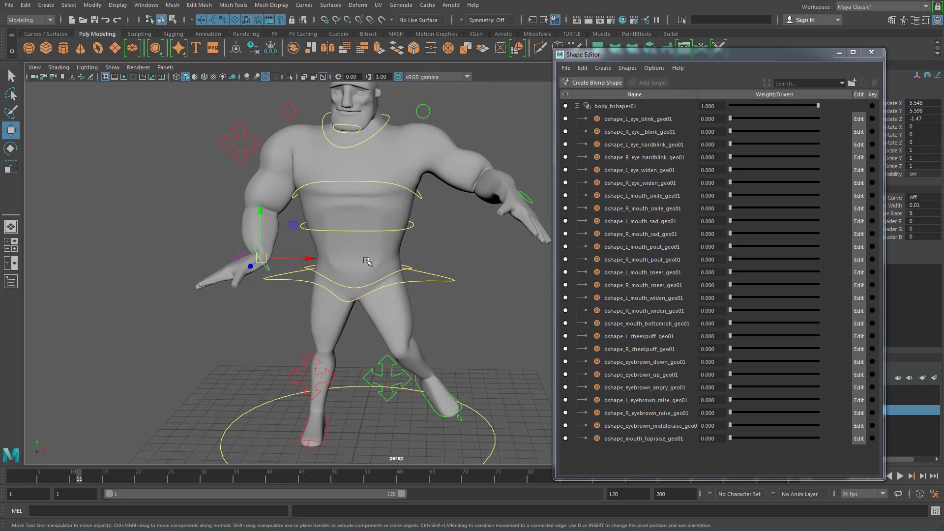
pyautogui.keyDown('alt'); pyautogui.moveTo(369, 264); pyautogui.dragTo(387, 283, button='middle'); pyautogui.keyUp('alt')
pyautogui.keyDown('alt'); pyautogui.moveTo(386, 284); pyautogui.dragTo(312, 237); pyautogui.keyUp('alt')
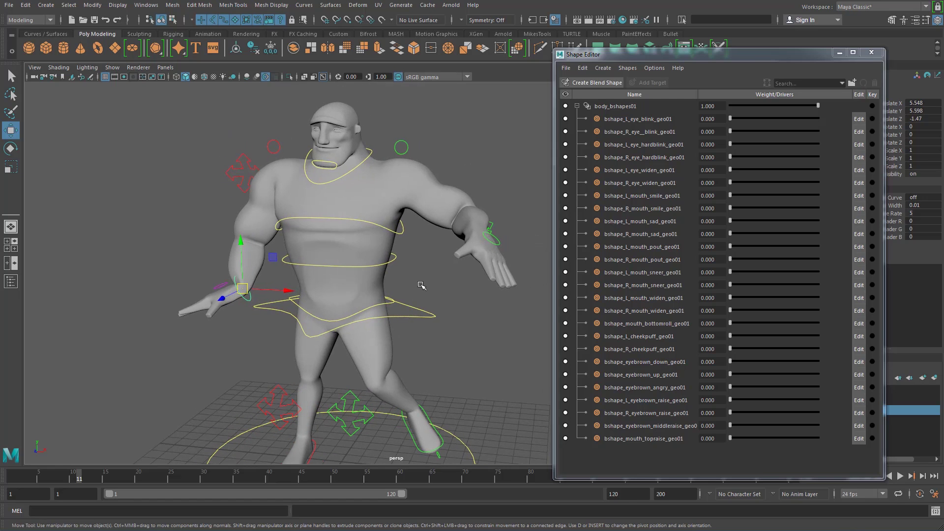
pyautogui.click(872, 52)
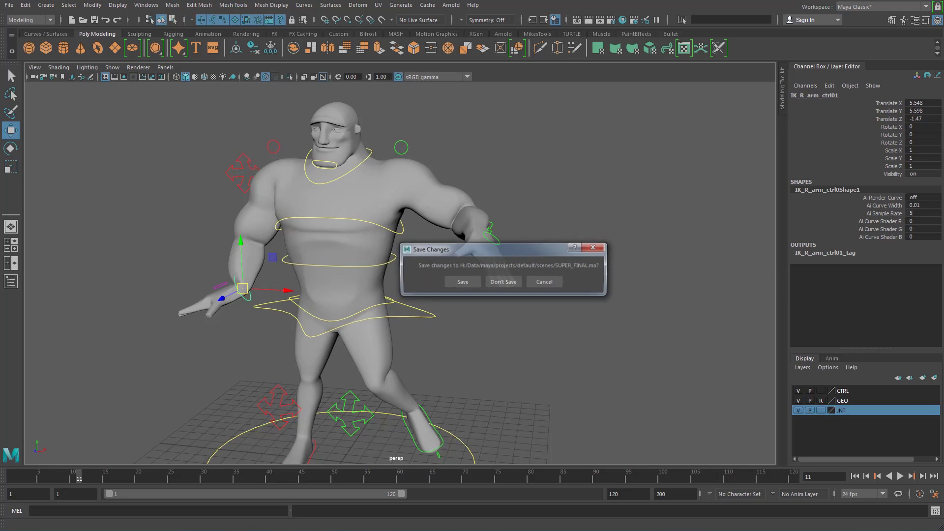
pyautogui.click(500, 283)
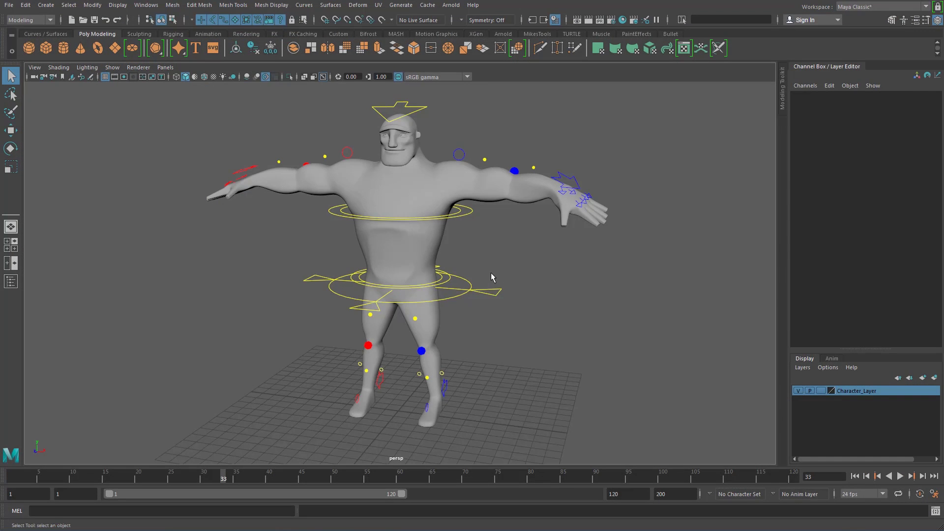
# Try lowering the left arm with its IK control and undo the move
pyautogui.keyDown('alt'); pyautogui.moveTo(433, 257); pyautogui.dragTo(384, 253); pyautogui.keyUp('alt')
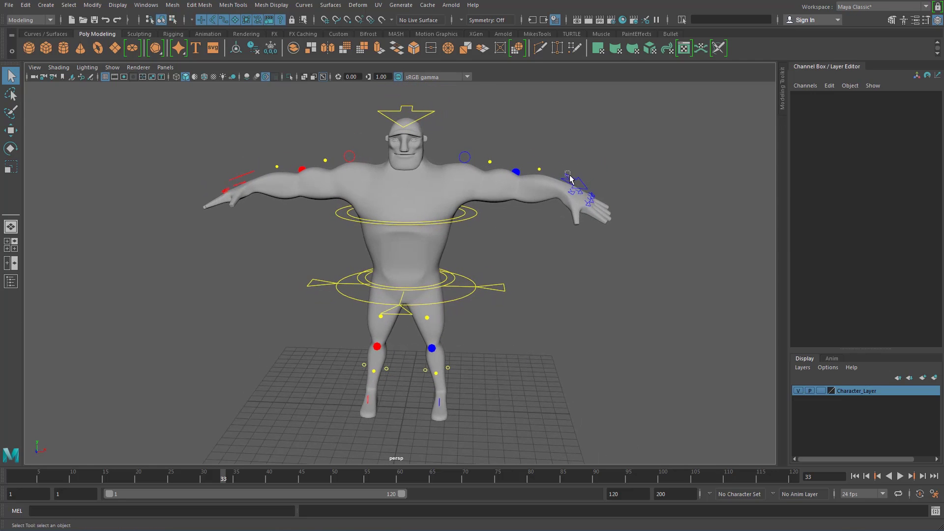
pyautogui.click(570, 178)
pyautogui.press('w')
pyautogui.moveTo(561, 190); pyautogui.dragTo(546, 246)
pyautogui.hotkey('ctrl', 'z')
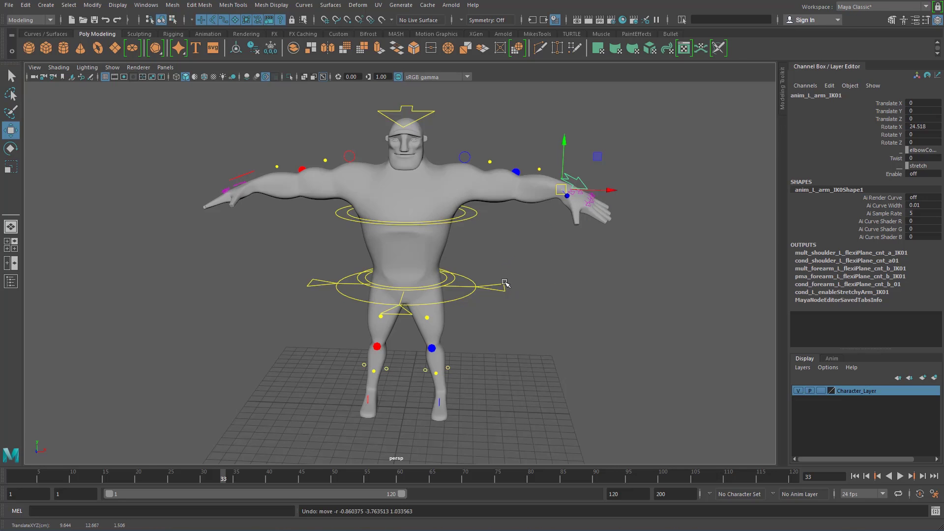
# Try moving the left foot with the leg IK control and undo the move
pyautogui.keyDown('alt'); pyautogui.moveTo(506, 283); pyautogui.dragTo(462, 260); pyautogui.keyUp('alt')
pyautogui.keyDown('alt'); pyautogui.moveTo(463, 260); pyautogui.dragTo(457, 197, button='middle'); pyautogui.keyUp('alt')
pyautogui.keyDown('alt'); pyautogui.moveTo(443, 315); pyautogui.dragTo(473, 346, button='right'); pyautogui.keyUp('alt')
pyautogui.keyDown('alt'); pyautogui.moveTo(472, 346); pyautogui.dragTo(466, 347); pyautogui.keyUp('alt')
pyautogui.click(445, 354)
pyautogui.keyDown('alt'); pyautogui.moveTo(470, 351); pyautogui.dragTo(472, 310, button='middle'); pyautogui.keyUp('alt')
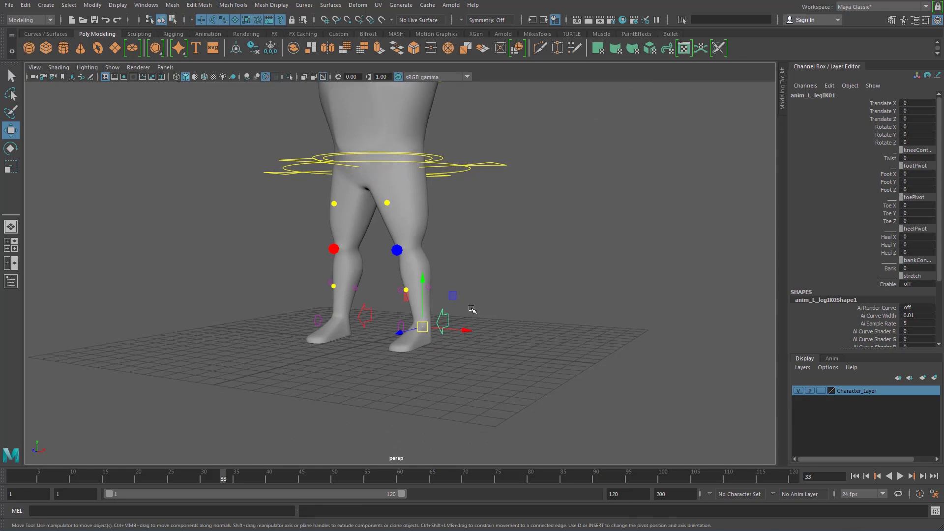
pyautogui.keyDown('alt'); pyautogui.moveTo(439, 327); pyautogui.dragTo(464, 344); pyautogui.keyUp('alt')
pyautogui.hotkey('ctrl', 'z')
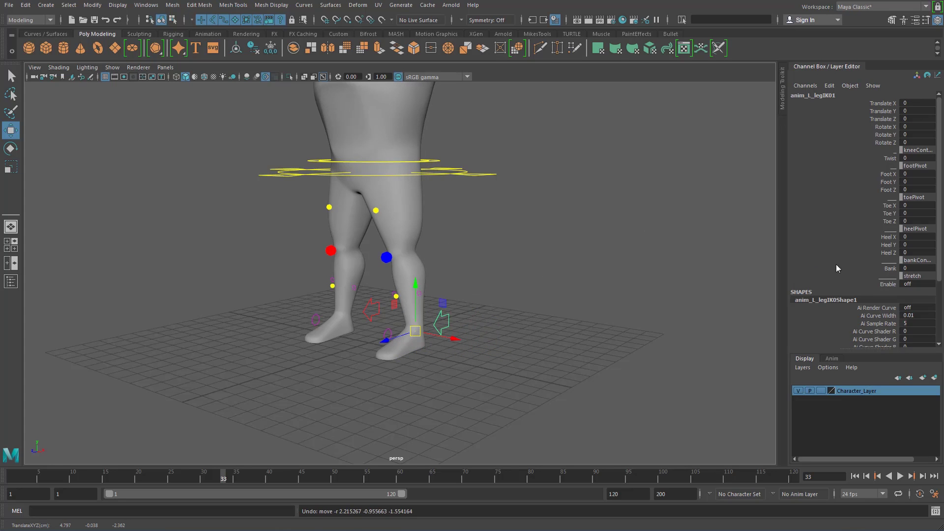
# Turn on the stretch Enable attribute of the left leg IK control
pyautogui.click(918, 283)
pyautogui.write('1')
pyautogui.press('Return')
# Move the left leg IK control to about 8, -5.2, -5.2 to stretch the leg
pyautogui.click(521, 314)
pyautogui.click(446, 325)
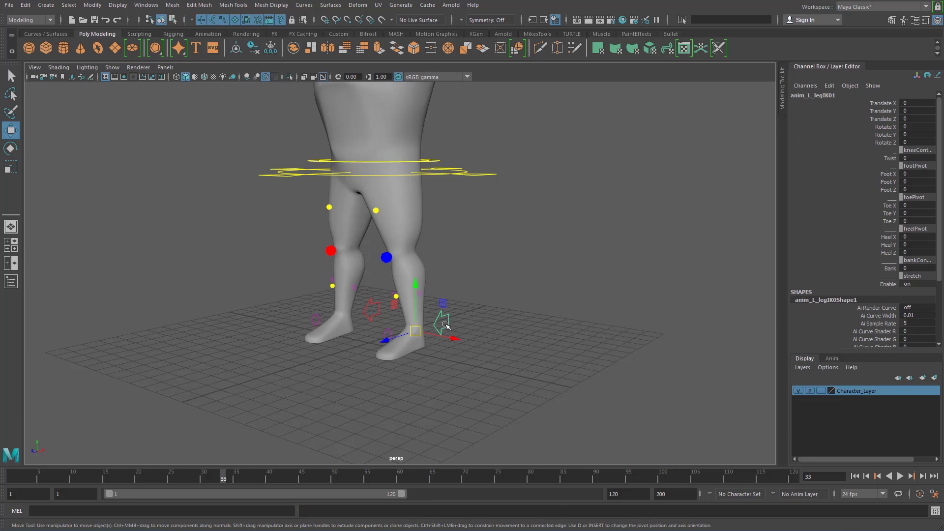
pyautogui.moveTo(414, 332); pyautogui.dragTo(594, 433)
pyautogui.keyDown('alt'); pyautogui.moveTo(485, 391); pyautogui.dragTo(421, 356); pyautogui.keyUp('alt')
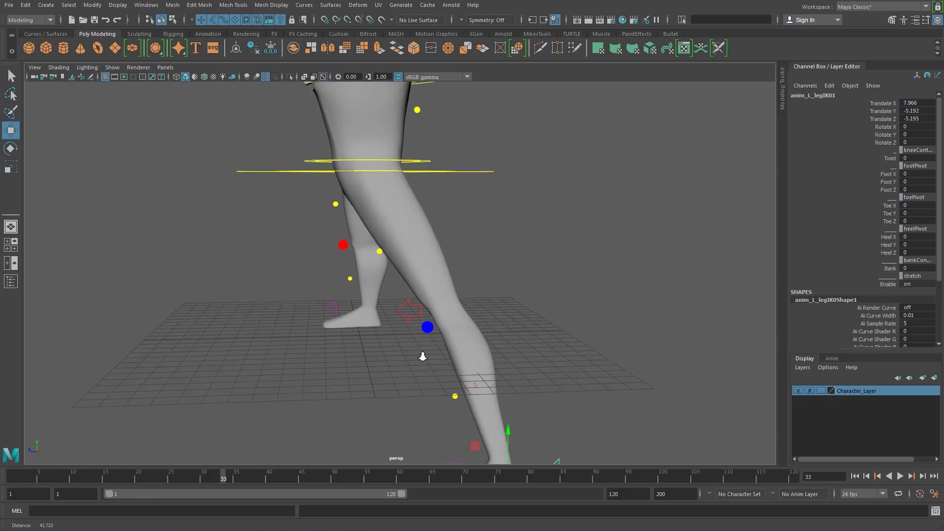
# Shift the left knee control and pull the left shin bend control to about -0.9, 4.6, 11
pyautogui.keyDown('alt'); pyautogui.moveTo(422, 356); pyautogui.dragTo(412, 361, button='right'); pyautogui.keyUp('alt')
pyautogui.keyDown('alt'); pyautogui.moveTo(412, 361); pyautogui.dragTo(408, 316, button='middle'); pyautogui.keyUp('alt')
pyautogui.click(418, 266)
pyautogui.moveTo(417, 266); pyautogui.dragTo(529, 247)
pyautogui.click(478, 299)
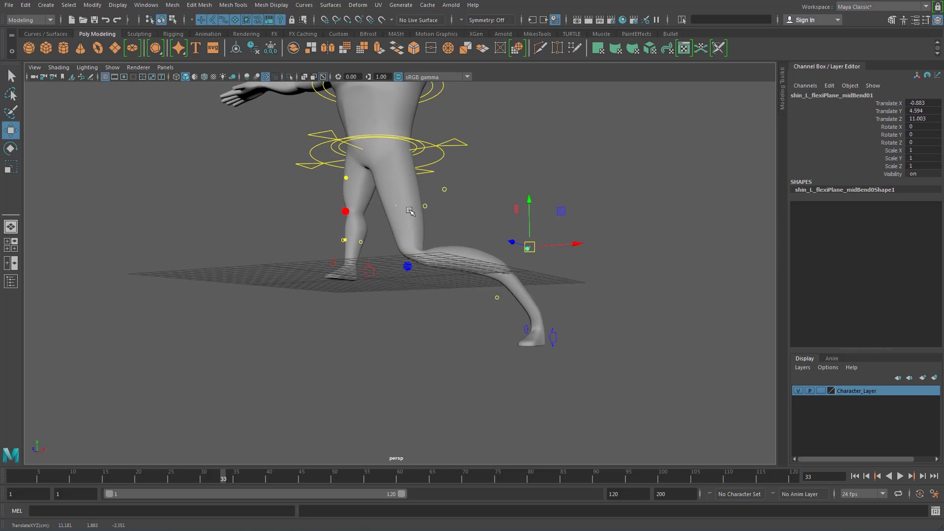
# Pull the left thigh bend control to about -5.2, 8.9, 17 to curve the thigh
pyautogui.keyDown('alt'); pyautogui.moveTo(409, 210); pyautogui.dragTo(432, 245); pyautogui.keyUp('alt')
pyautogui.scroll(3, 418, 241)
pyautogui.click(407, 230)
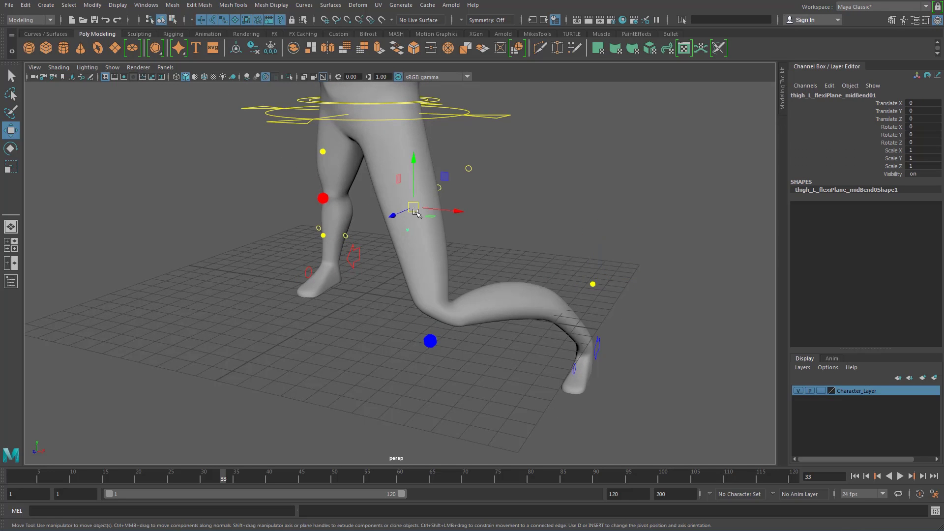
pyautogui.moveTo(416, 212); pyautogui.dragTo(222, 284)
pyautogui.moveTo(355, 290)
pyautogui.keyDown('alt'); pyautogui.mouseDown()
pyautogui.moveTo(465, 277)
pyautogui.moveTo(348, 286)
pyautogui.mouseUp(); pyautogui.keyUp('alt')
pyautogui.scroll(-3, 465, 276)
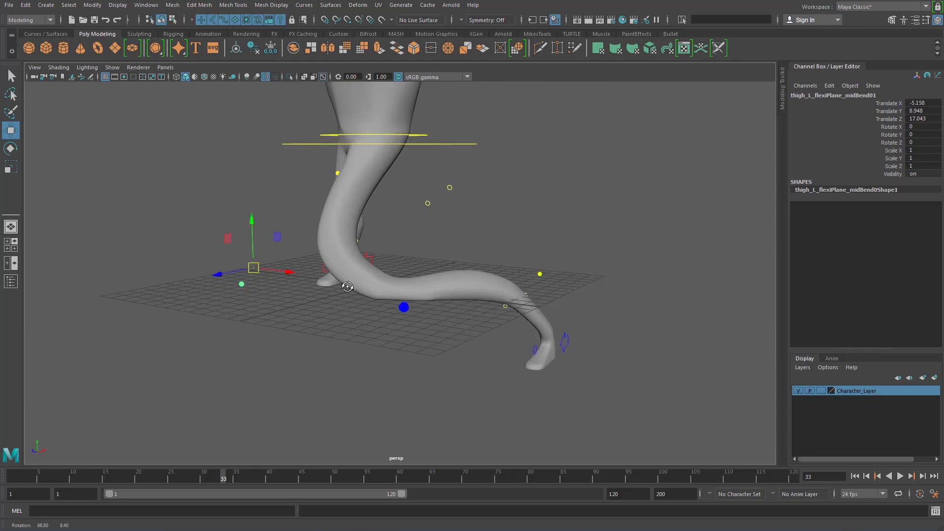
# Undo the left thigh, shin, knee and leg IK control moves
pyautogui.hotkey('ctrl', 'z')
pyautogui.hotkey('ctrl', 'z')
pyautogui.hotkey('ctrl', 'z')
pyautogui.hotkey('ctrl', 'z')
pyautogui.hotkey('ctrl', 'z')
pyautogui.hotkey('ctrl', 'z')
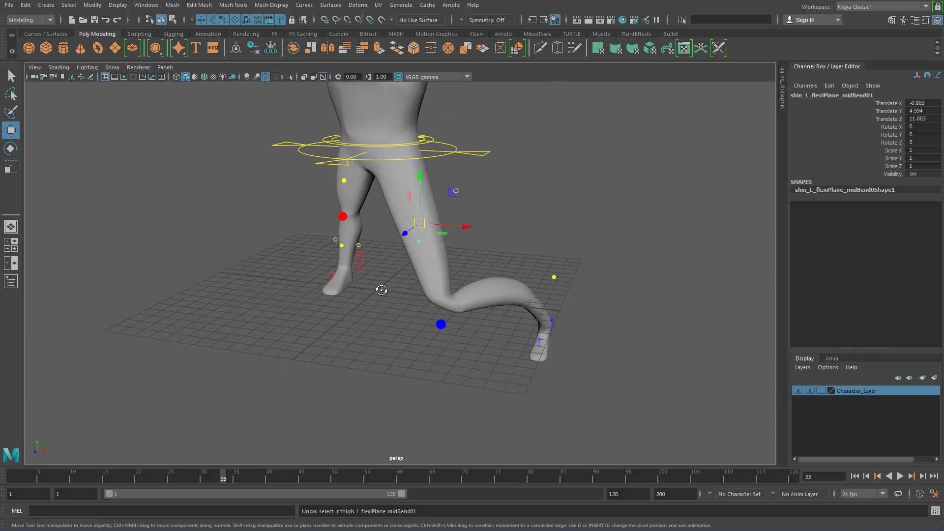
pyautogui.hotkey('ctrl', 'z')
pyautogui.hotkey('ctrl', 'z')
pyautogui.hotkey('ctrl', 'z')
pyautogui.hotkey('ctrl', 'z')
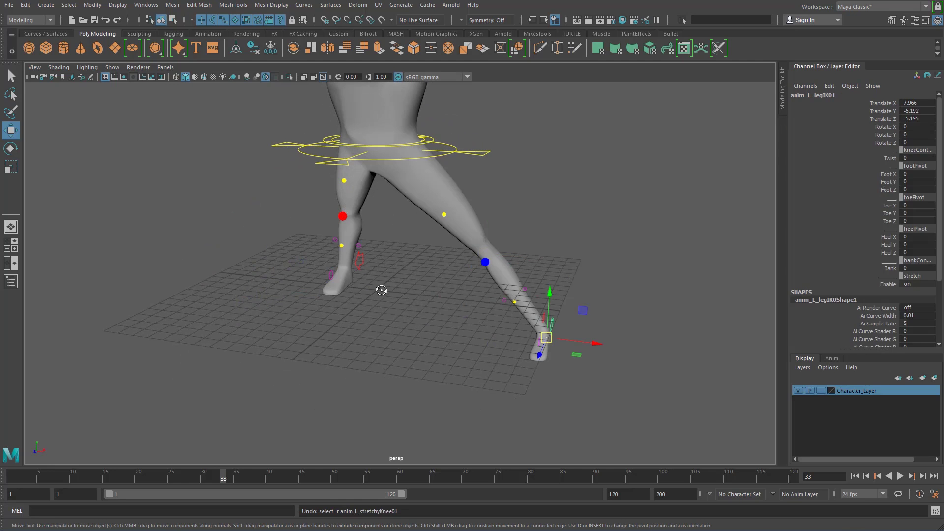
pyautogui.hotkey('ctrl', 'z')
# Try moving the pelvis control in several directions, undoing each trial
pyautogui.keyDown('alt'); pyautogui.moveTo(465, 257); pyautogui.dragTo(470, 304, button='middle'); pyautogui.keyUp('alt')
pyautogui.keyDown('alt'); pyautogui.moveTo(470, 304); pyautogui.dragTo(435, 295, button='right'); pyautogui.keyUp('alt')
pyautogui.click(469, 270)
pyautogui.keyDown('alt'); pyautogui.moveTo(471, 271); pyautogui.dragTo(498, 262); pyautogui.keyUp('alt')
pyautogui.keyDown('alt'); pyautogui.moveTo(498, 261); pyautogui.dragTo(521, 301, button='middle'); pyautogui.keyUp('alt')
pyautogui.keyDown('alt'); pyautogui.moveTo(522, 301); pyautogui.dragTo(472, 302, button='right'); pyautogui.keyUp('alt')
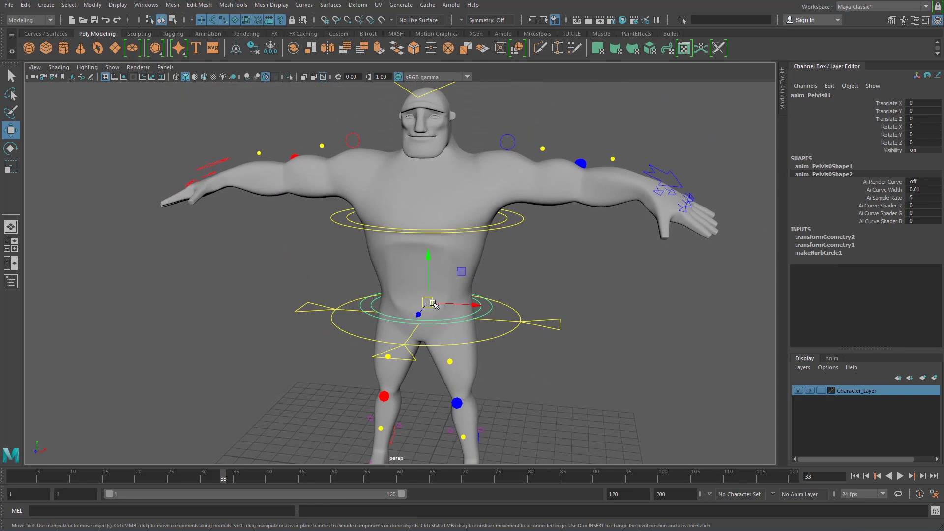
pyautogui.moveTo(433, 304); pyautogui.dragTo(426, 324)
pyautogui.hotkey('ctrl', 'z')
pyautogui.moveTo(513, 306); pyautogui.dragTo(537, 336)
pyautogui.moveTo(429, 303); pyautogui.dragTo(422, 364)
pyautogui.hotkey('ctrl', 'z')
pyautogui.click(480, 318)
pyautogui.hotkey('ctrl', 'z')
# Try lowering the pelvis control by about 4.2 units to stretch the torso, and undo the move
pyautogui.keyDown('alt'); pyautogui.moveTo(487, 306); pyautogui.dragTo(478, 309, button='right'); pyautogui.keyUp('alt')
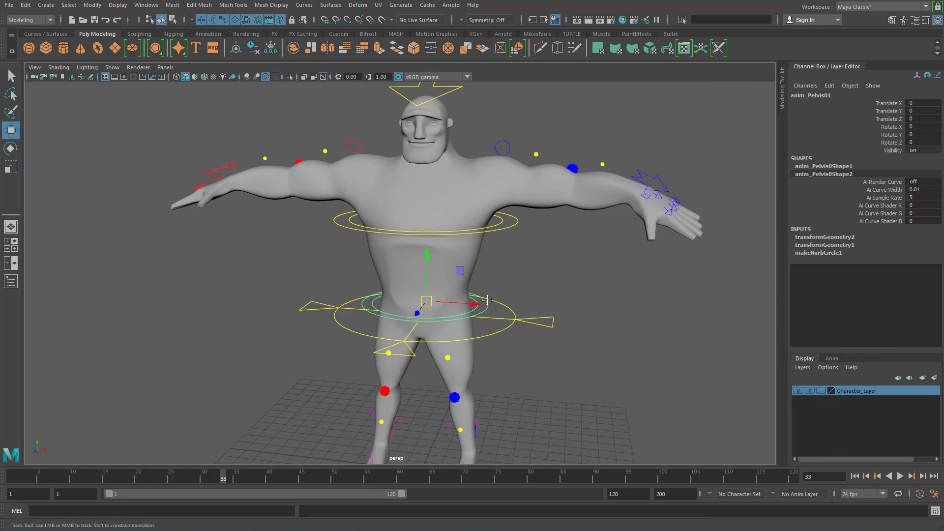
pyautogui.keyDown('alt'); pyautogui.moveTo(479, 309); pyautogui.dragTo(477, 280, button='middle'); pyautogui.keyUp('alt')
pyautogui.keyDown('alt'); pyautogui.moveTo(477, 281); pyautogui.dragTo(489, 291, button='right'); pyautogui.keyUp('alt')
pyautogui.keyDown('alt'); pyautogui.moveTo(487, 292); pyautogui.dragTo(479, 287, button='middle'); pyautogui.keyUp('alt')
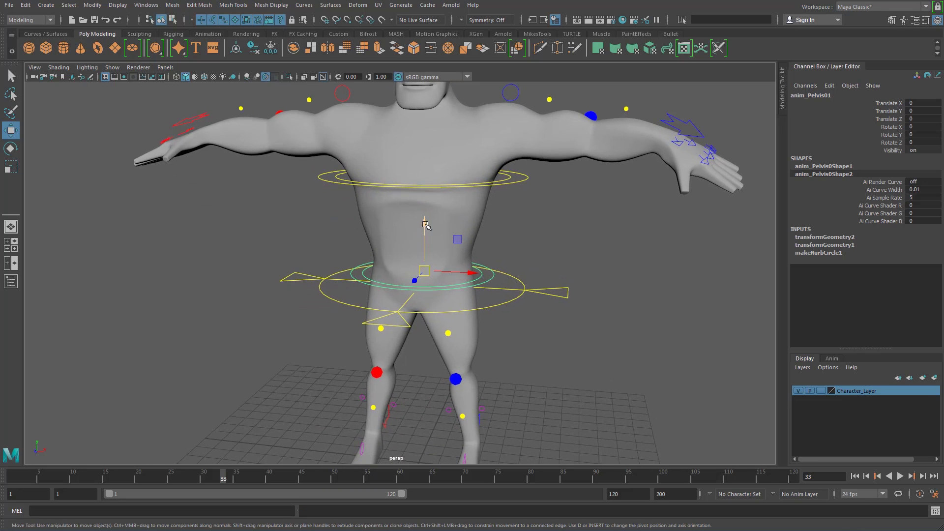
pyautogui.moveTo(428, 226); pyautogui.dragTo(435, 316)
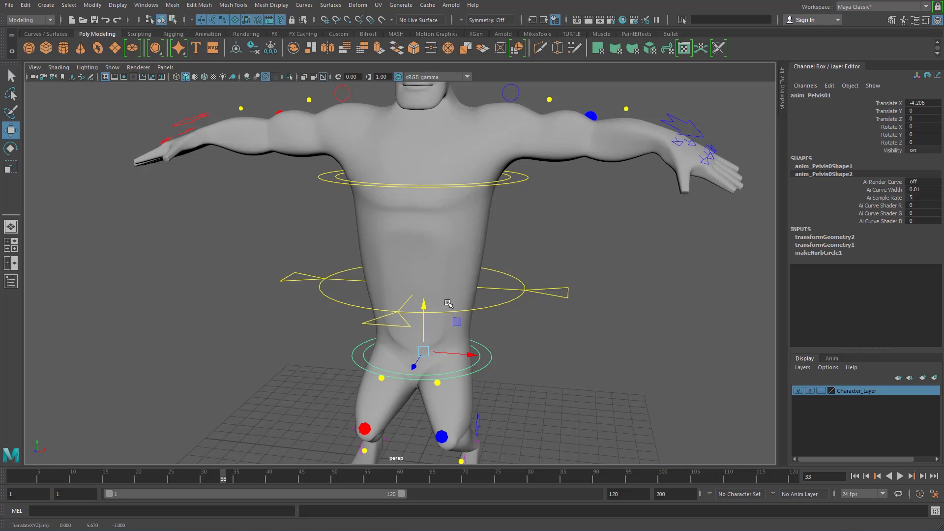
pyautogui.hotkey('ctrl', 'z')
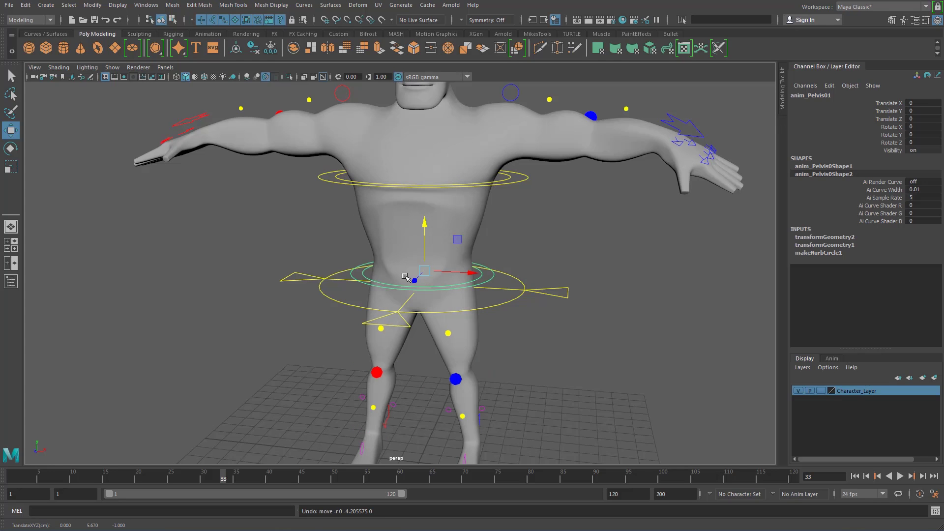
# Turn on the COG control's spine Volume option and try moving the pelvis control in several directions, undoing the moves
pyautogui.click(514, 286)
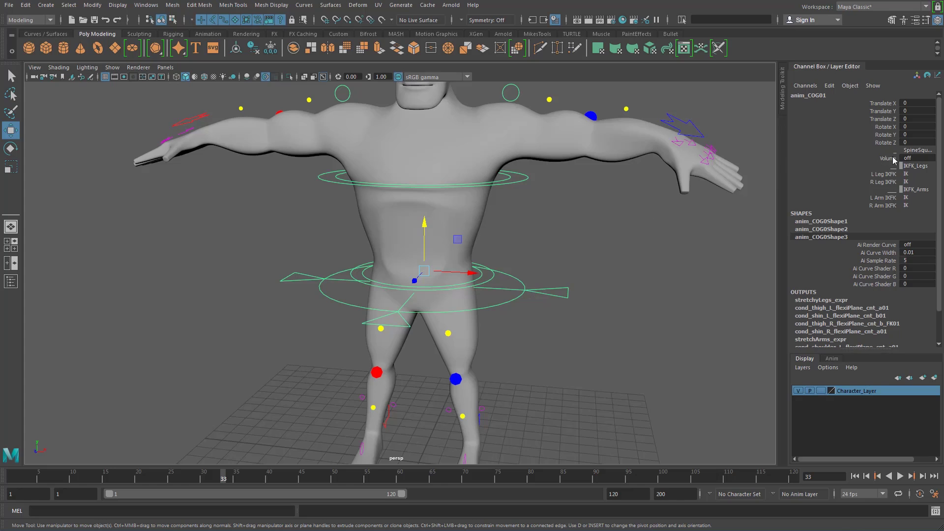
pyautogui.doubleClick(916, 158)
pyautogui.click(488, 278)
pyautogui.moveTo(427, 224); pyautogui.dragTo(428, 245)
pyautogui.moveTo(423, 295); pyautogui.dragTo(385, 268)
pyautogui.hotkey('ctrl', 'z')
pyautogui.hotkey('ctrl', 'z')
pyautogui.hotkey('ctrl', 'z')
pyautogui.hotkey('ctrl', 'z')
pyautogui.hotkey('ctrl', 'z')
pyautogui.hotkey('ctrl', 'z')
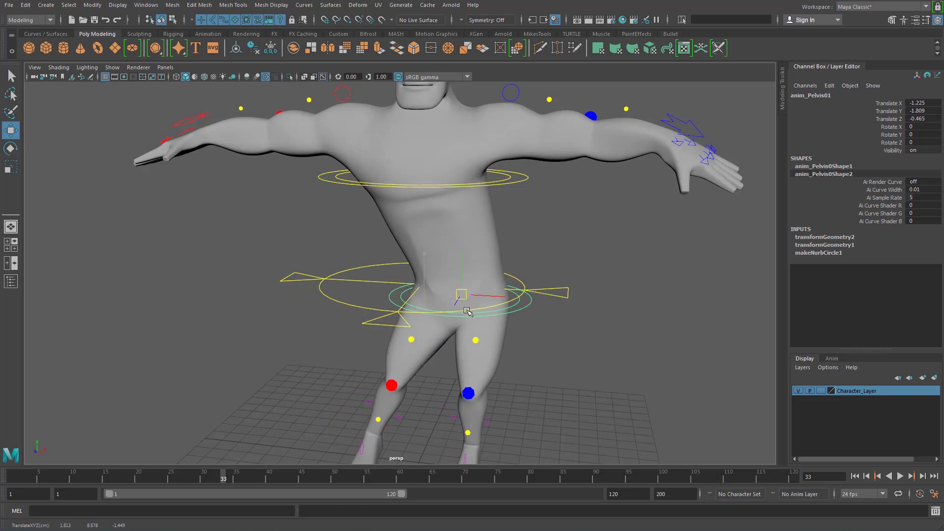
# Try moving the head control up by about 2 units, and undo the move
pyautogui.keyDown('alt'); pyautogui.moveTo(453, 217); pyautogui.dragTo(456, 339, button='middle'); pyautogui.keyUp('alt')
pyautogui.click(467, 166)
pyautogui.moveTo(428, 215); pyautogui.dragTo(424, 169)
pyautogui.hotkey('ctrl', 'z')
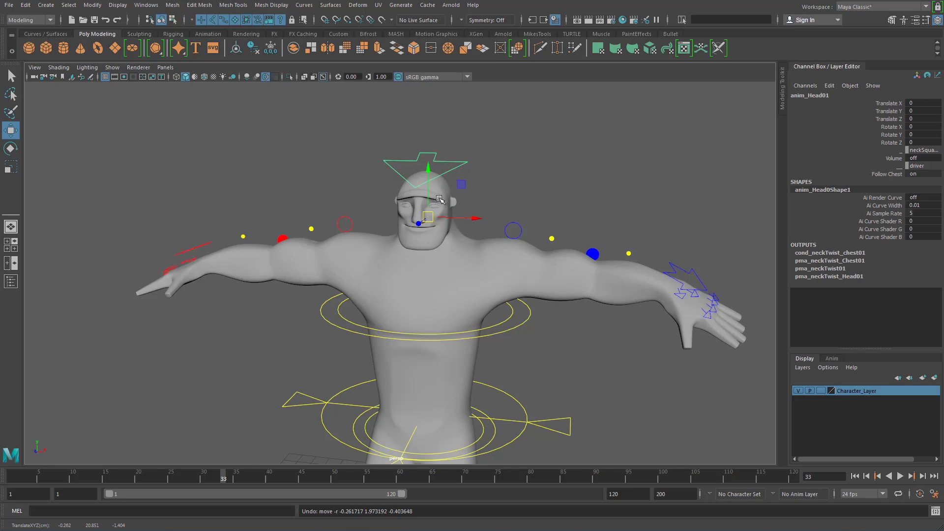
# Turn on the head control's Volume option and pull the head to about 5.99, 1.86, -0.97 to stretch the neck
pyautogui.click(916, 158)
pyautogui.write('1')
pyautogui.press('Return')
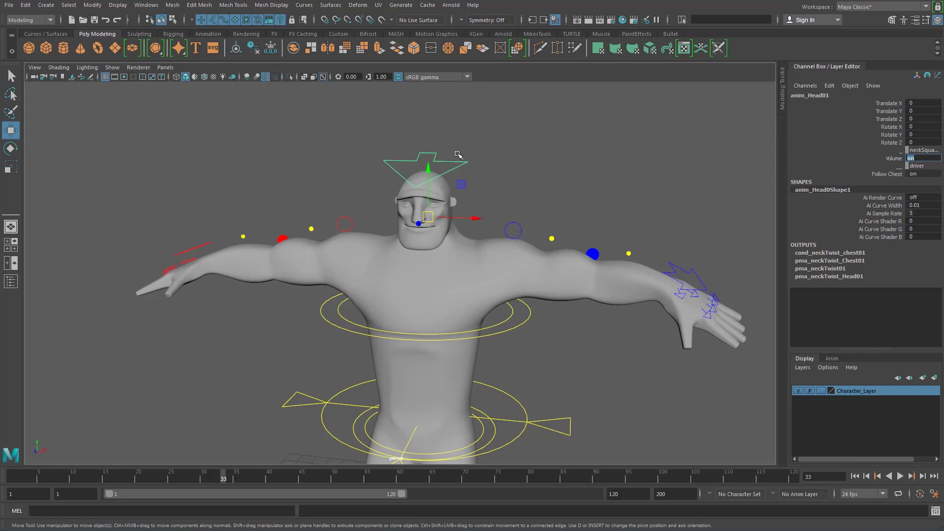
pyautogui.moveTo(428, 217); pyautogui.dragTo(388, 80)
pyautogui.keyDown('alt'); pyautogui.moveTo(499, 158); pyautogui.dragTo(447, 173, button='right'); pyautogui.keyUp('alt')
pyautogui.keyDown('alt'); pyautogui.moveTo(447, 173); pyautogui.dragTo(453, 205); pyautogui.keyUp('alt')
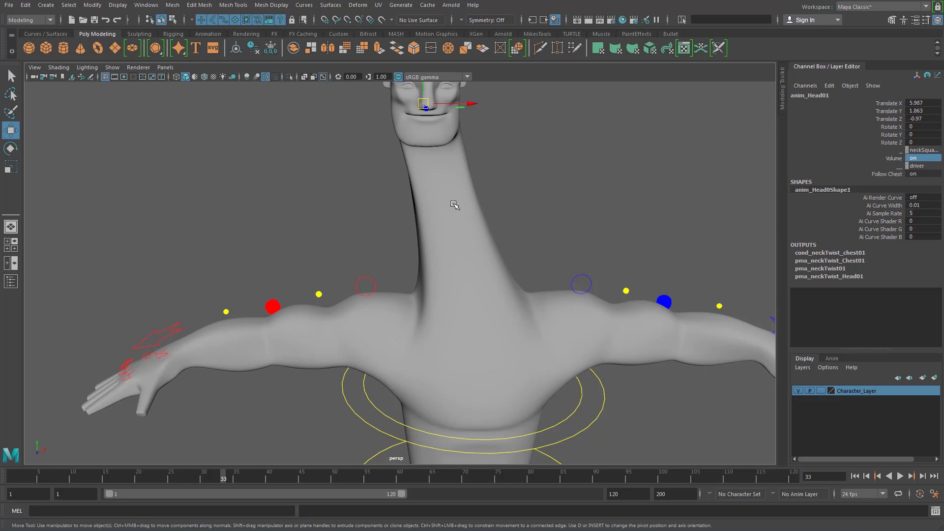
pyautogui.keyDown('alt'); pyautogui.moveTo(544, 229); pyautogui.dragTo(392, 232); pyautogui.keyUp('alt')
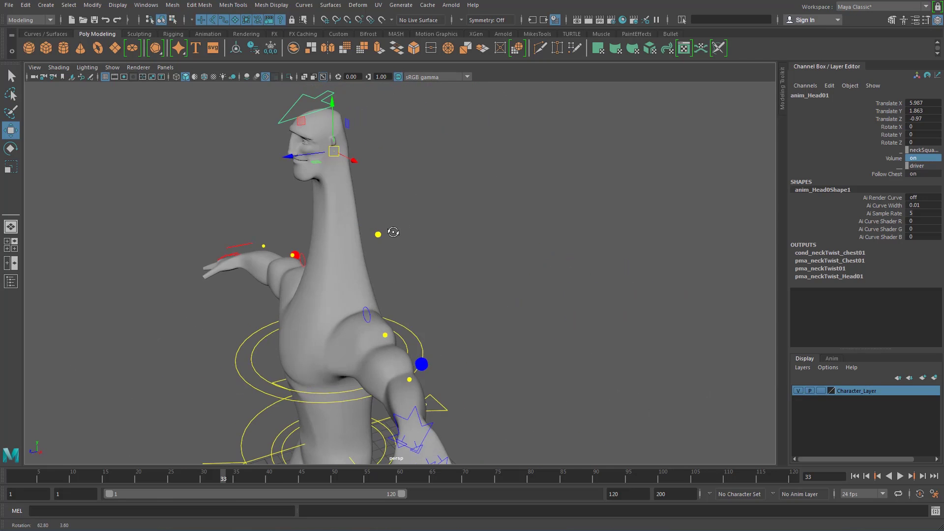
pyautogui.scroll(-3, 388, 289)
pyautogui.keyDown('alt'); pyautogui.moveTo(388, 289); pyautogui.dragTo(442, 226, button='middle'); pyautogui.keyUp('alt')
pyautogui.keyDown('alt'); pyautogui.moveTo(443, 226); pyautogui.dragTo(512, 197); pyautogui.keyUp('alt')
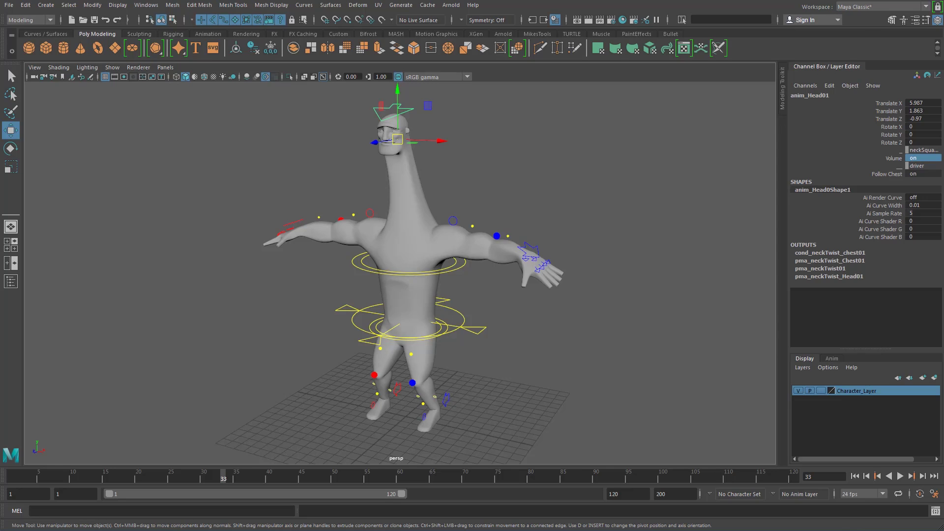
# Open the dragon rig scene without saving the current scene's changes, and examine the dragon from several angles
pyautogui.hotkey('ctrl', 'o')
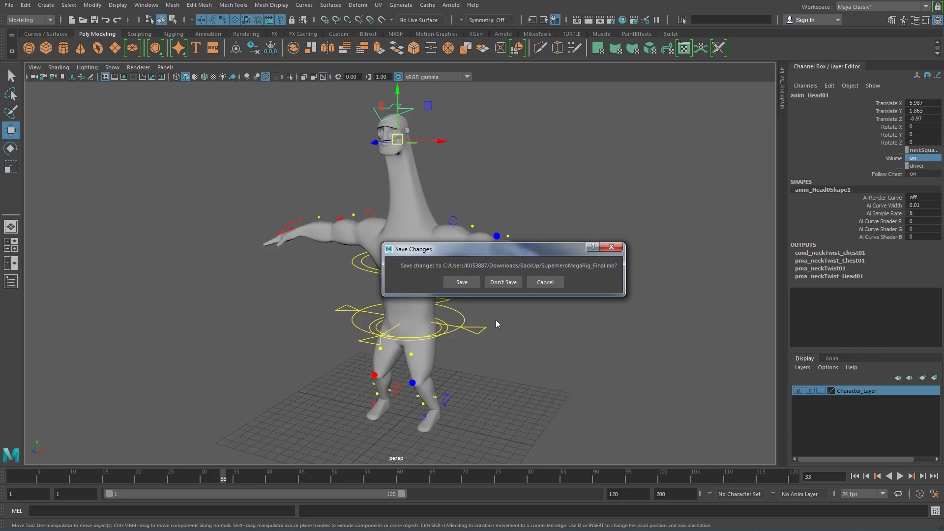
pyautogui.click(508, 283)
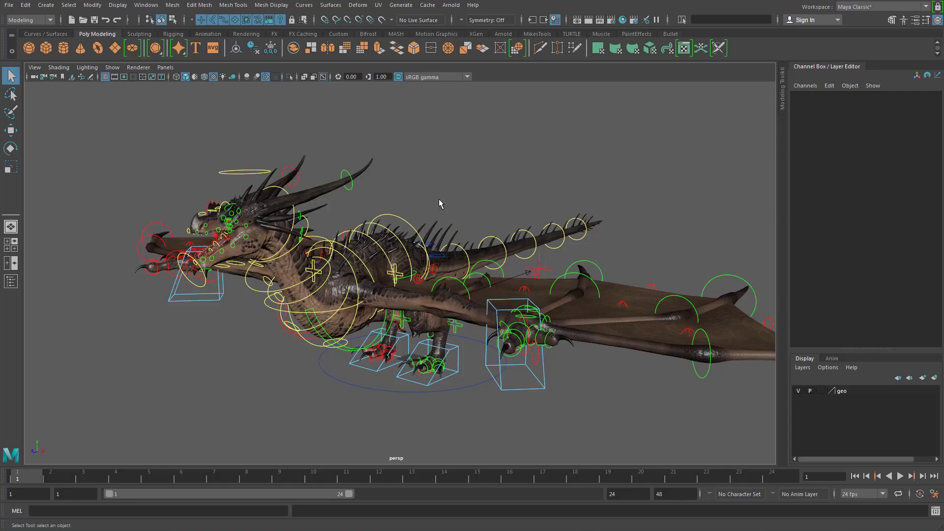
pyautogui.keyDown('alt'); pyautogui.moveTo(364, 190); pyautogui.dragTo(410, 231); pyautogui.keyUp('alt')
pyautogui.keyDown('alt'); pyautogui.moveTo(410, 231); pyautogui.dragTo(451, 229, button='right'); pyautogui.keyUp('alt')
pyautogui.keyDown('alt'); pyautogui.moveTo(434, 218); pyautogui.dragTo(469, 230); pyautogui.keyUp('alt')
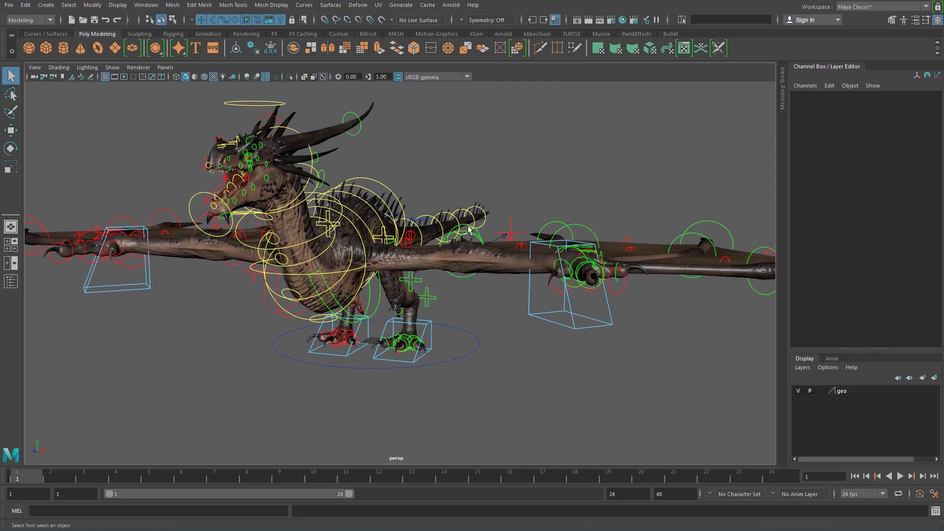
pyautogui.keyDown('alt'); pyautogui.moveTo(475, 230); pyautogui.dragTo(457, 206); pyautogui.keyUp('alt')
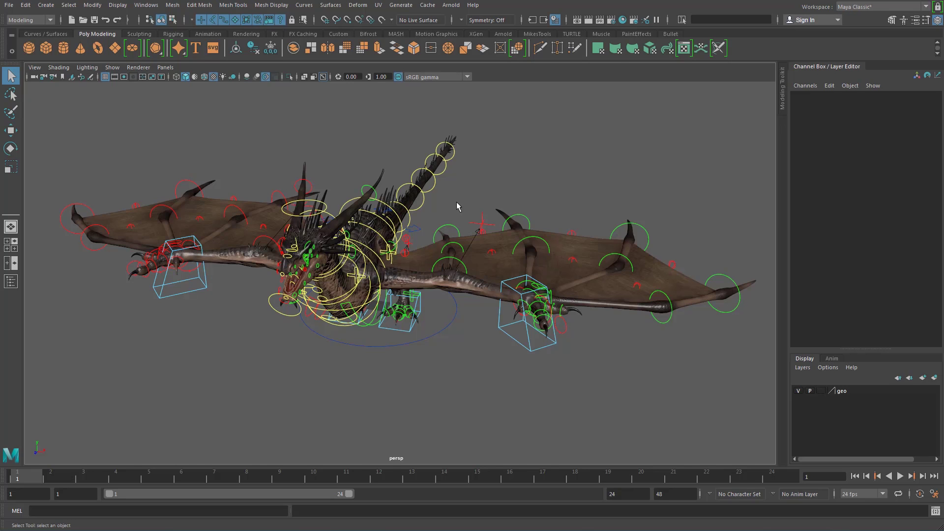
pyautogui.keyDown('alt'); pyautogui.moveTo(457, 206); pyautogui.dragTo(331, 224); pyautogui.keyUp('alt')
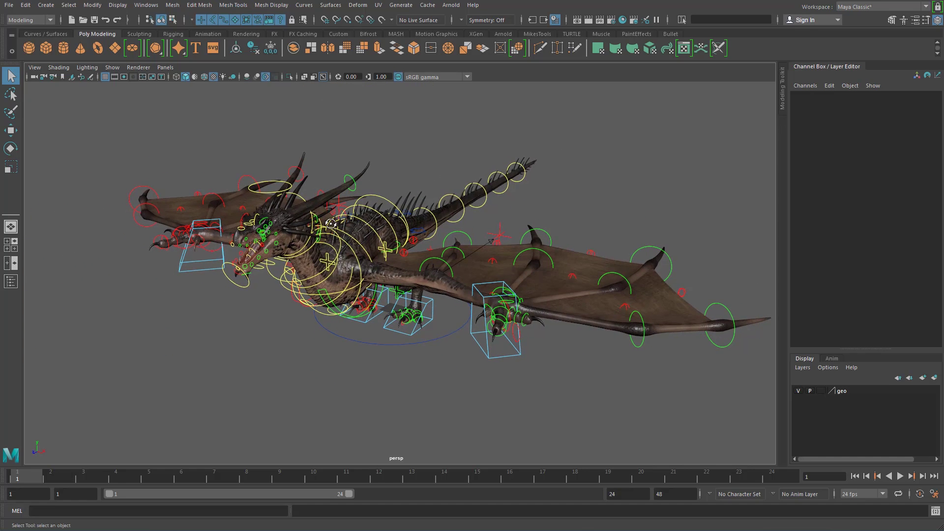
# Try moving the left wing's IK control by about -120, -129, 66 and by about -142, -66, 66, undoing both moves
pyautogui.keyDown('alt'); pyautogui.moveTo(488, 338); pyautogui.dragTo(476, 328); pyautogui.keyUp('alt')
pyautogui.keyDown('alt'); pyautogui.moveTo(476, 328); pyautogui.dragTo(517, 341, button='right'); pyautogui.keyUp('alt')
pyautogui.moveTo(559, 369); pyautogui.dragTo(543, 339)
pyautogui.keyDown('alt'); pyautogui.moveTo(553, 352); pyautogui.dragTo(550, 361, button='right'); pyautogui.keyUp('alt')
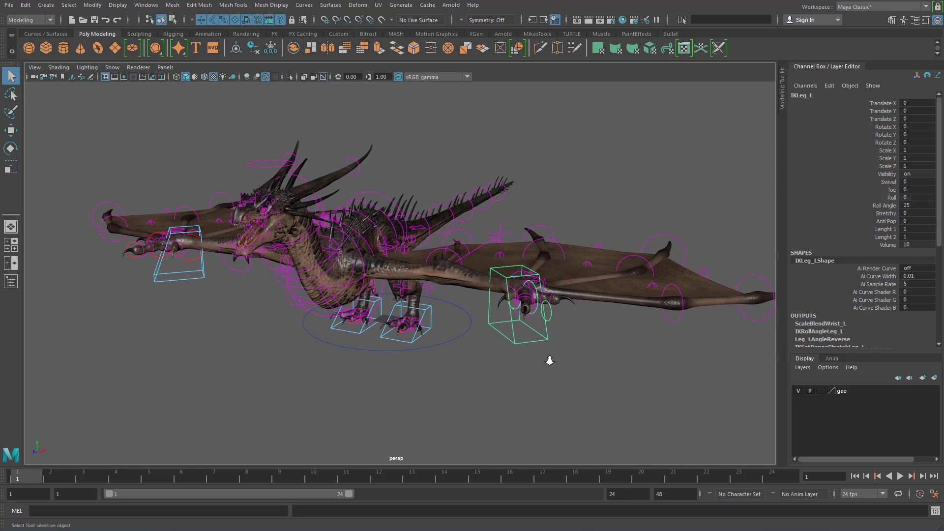
pyautogui.keyDown('alt'); pyautogui.moveTo(550, 361); pyautogui.dragTo(563, 359); pyautogui.keyUp('alt')
pyautogui.press('w')
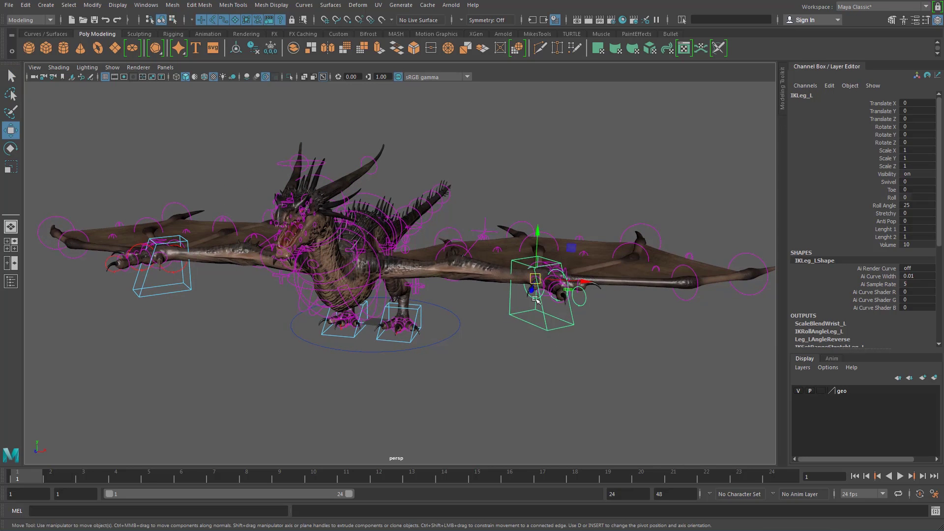
pyautogui.moveTo(535, 279); pyautogui.dragTo(482, 332)
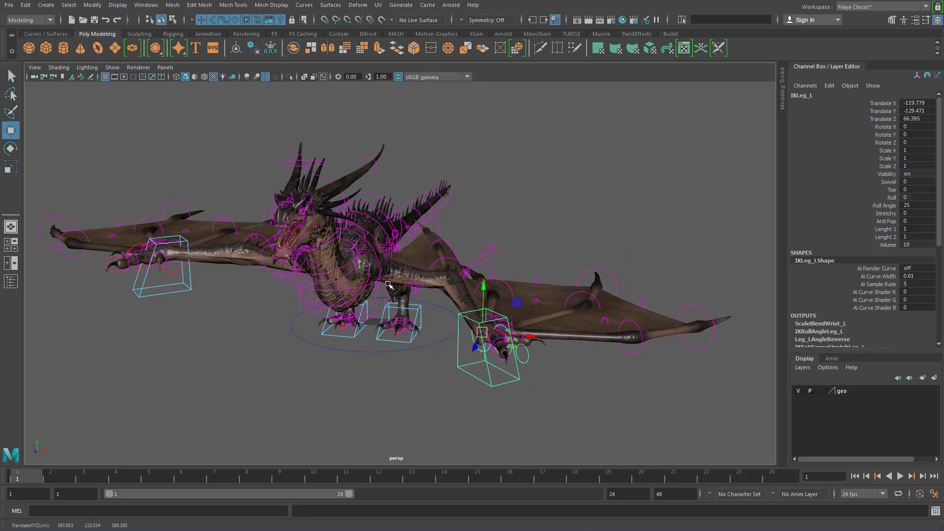
pyautogui.keyDown('alt'); pyautogui.moveTo(461, 273); pyautogui.dragTo(358, 259); pyautogui.keyUp('alt')
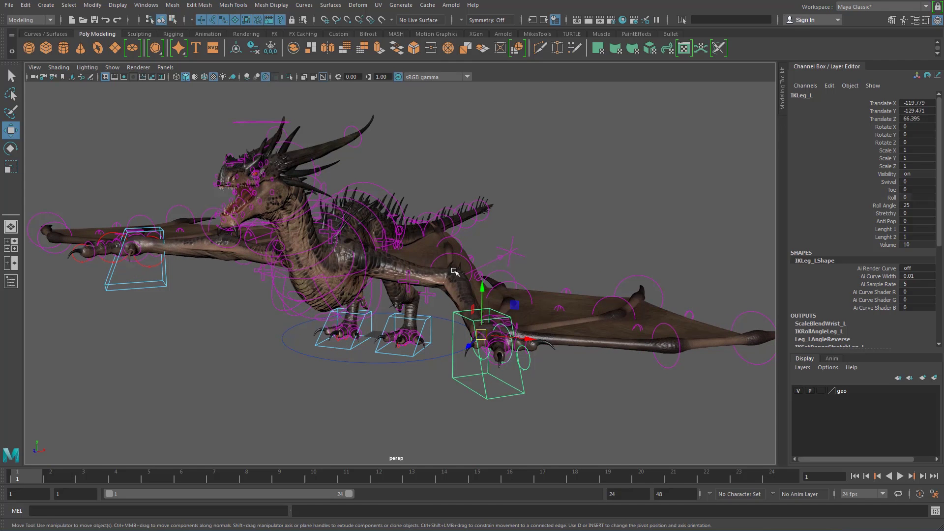
pyautogui.keyDown('alt'); pyautogui.moveTo(455, 271); pyautogui.dragTo(386, 260); pyautogui.keyUp('alt')
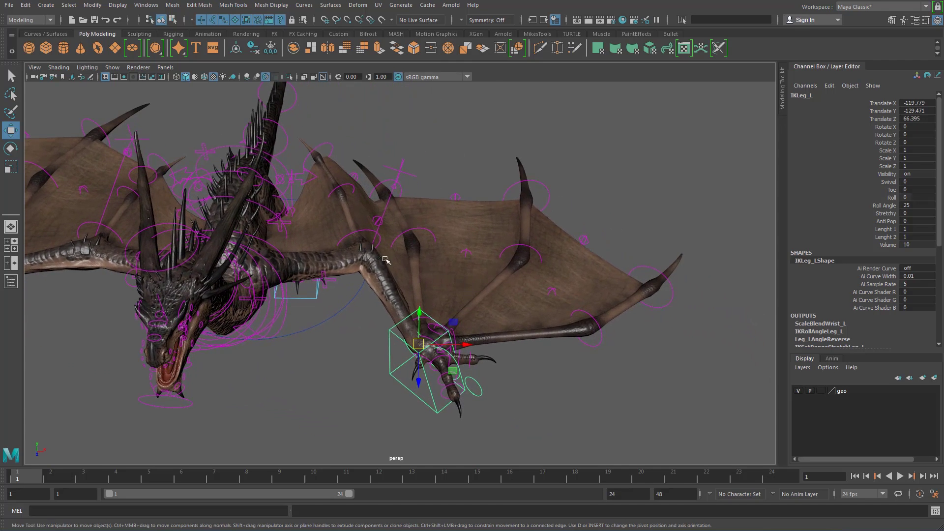
pyautogui.hotkey('ctrl', 'z')
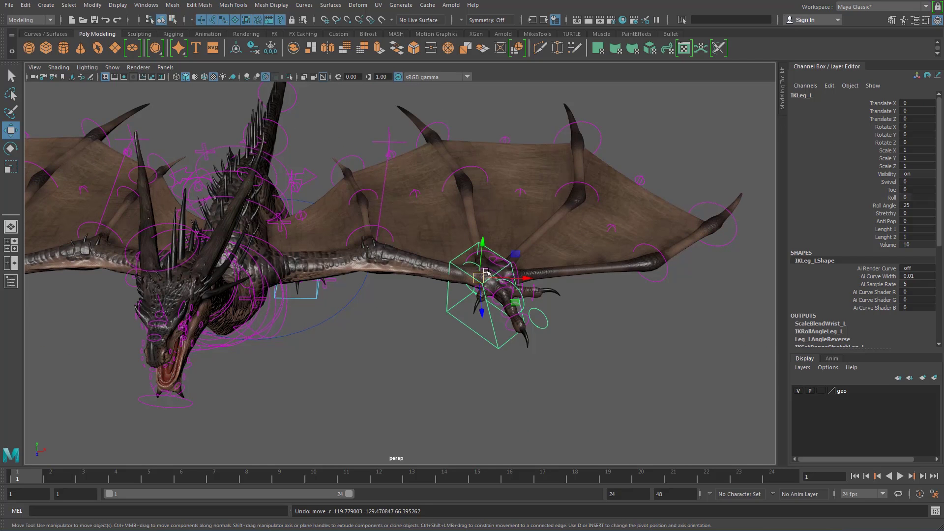
pyautogui.moveTo(477, 277); pyautogui.dragTo(404, 319)
pyautogui.hotkey('ctrl', 'z')
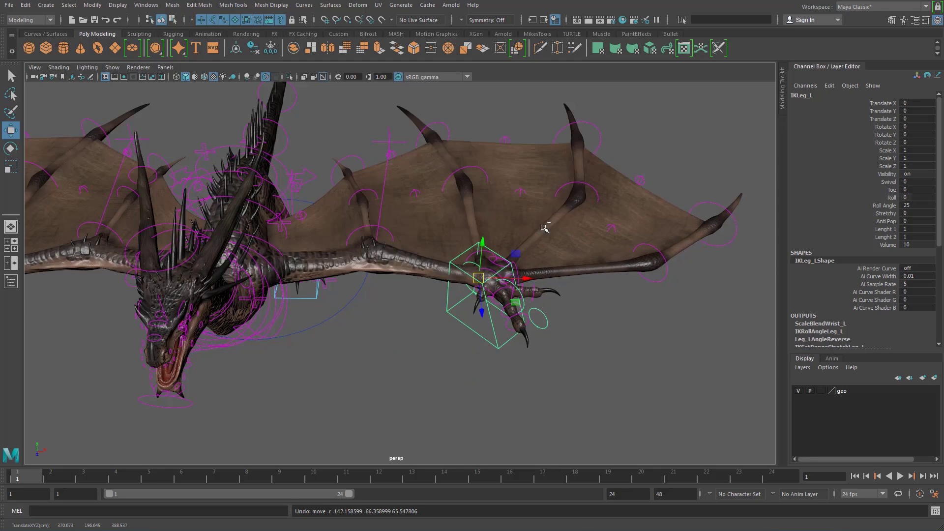
# Move the left hind foot's IK control by about -10.6, 19.7, 8.2 to lift the foot
pyautogui.keyDown('alt'); pyautogui.moveTo(545, 228); pyautogui.dragTo(361, 243); pyautogui.keyUp('alt')
pyautogui.keyDown('alt'); pyautogui.moveTo(338, 257); pyautogui.dragTo(447, 246, button='middle'); pyautogui.keyUp('alt')
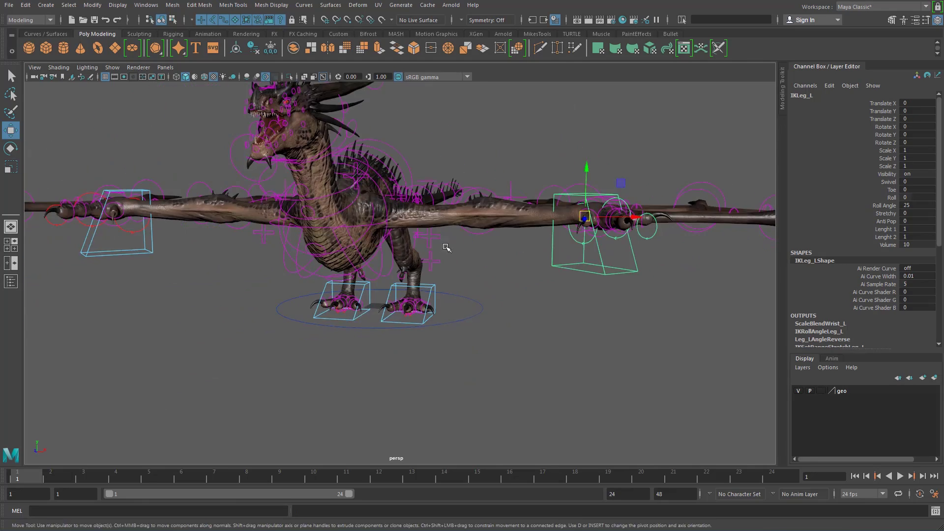
pyautogui.keyDown('alt'); pyautogui.moveTo(359, 278); pyautogui.dragTo(467, 322, button='right'); pyautogui.keyUp('alt')
pyautogui.keyDown('alt'); pyautogui.moveTo(480, 325); pyautogui.dragTo(342, 238); pyautogui.keyUp('alt')
pyautogui.keyDown('alt'); pyautogui.moveTo(342, 238); pyautogui.dragTo(426, 252, button='right'); pyautogui.keyUp('alt')
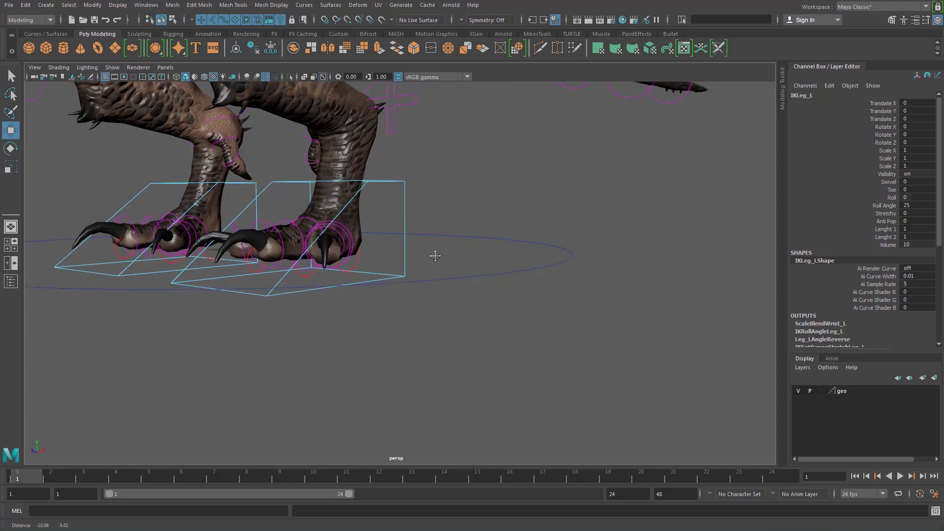
pyautogui.keyDown('alt'); pyautogui.moveTo(434, 255); pyautogui.dragTo(453, 266, button='middle'); pyautogui.keyUp('alt')
pyautogui.keyDown('alt'); pyautogui.moveTo(453, 266); pyautogui.dragTo(504, 261); pyautogui.keyUp('alt')
pyautogui.click(541, 266)
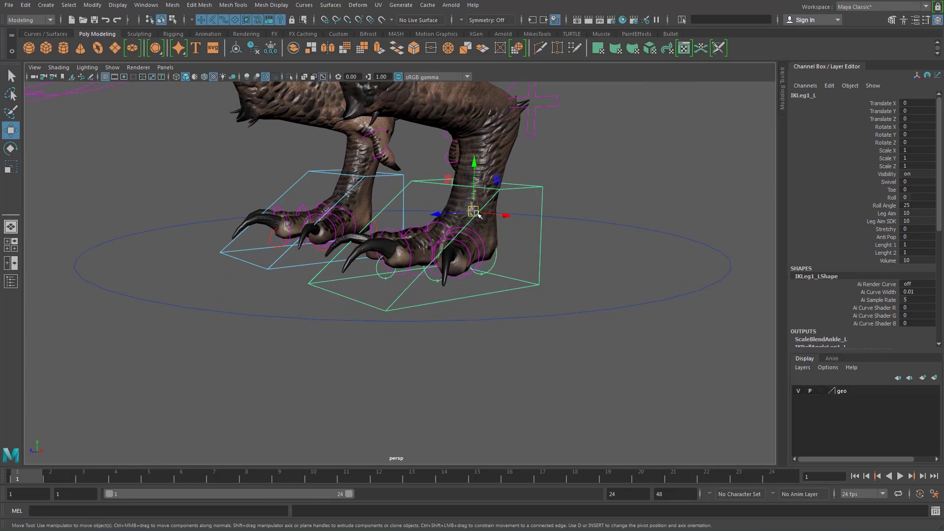
pyautogui.moveTo(475, 212); pyautogui.dragTo(461, 185)
pyautogui.keyDown('alt'); pyautogui.moveTo(491, 196); pyautogui.dragTo(435, 199, button='right'); pyautogui.keyUp('alt')
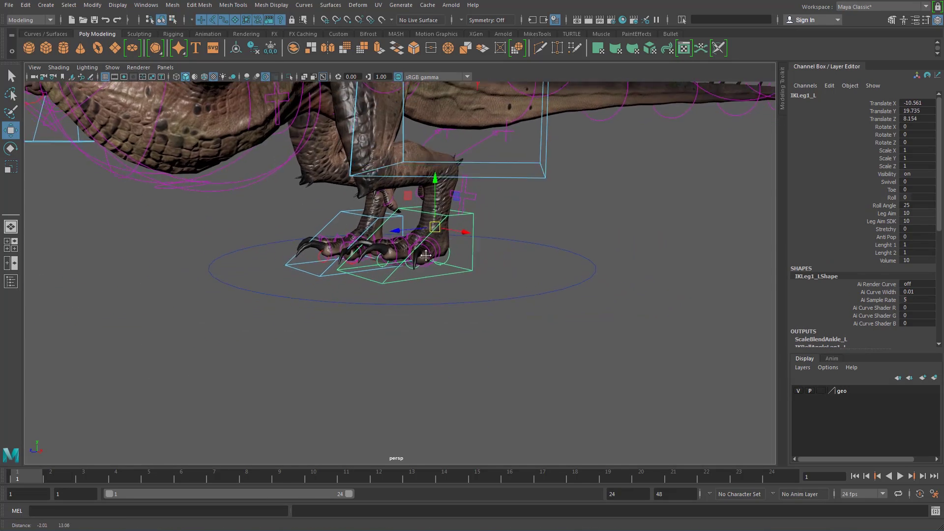
# Undo the left hind foot's IK control move
pyautogui.keyDown('alt'); pyautogui.moveTo(435, 199); pyautogui.dragTo(426, 255, button='middle'); pyautogui.keyUp('alt')
pyautogui.keyDown('alt'); pyautogui.moveTo(426, 255); pyautogui.dragTo(433, 270); pyautogui.keyUp('alt')
pyautogui.moveTo(466, 318); pyautogui.dragTo(490, 323)
pyautogui.hotkey('ctrl', 'z')
pyautogui.keyDown('alt'); pyautogui.moveTo(512, 323); pyautogui.dragTo(579, 337, button='right'); pyautogui.keyUp('alt')
pyautogui.keyDown('alt'); pyautogui.moveTo(579, 337); pyautogui.dragTo(584, 346); pyautogui.keyUp('alt')
pyautogui.hotkey('ctrl', 'z')
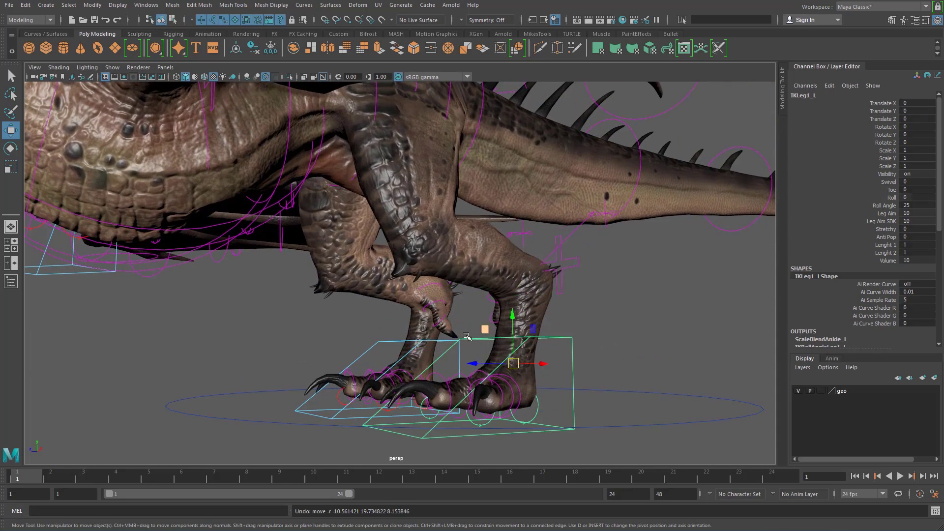
# Try rotating the FKtoeLeg2_L toe control on the left hind foot to about -13.4 degrees on Z, and undo it
pyautogui.keyDown('alt'); pyautogui.moveTo(460, 334); pyautogui.dragTo(492, 341); pyautogui.keyUp('alt')
pyautogui.click(419, 280)
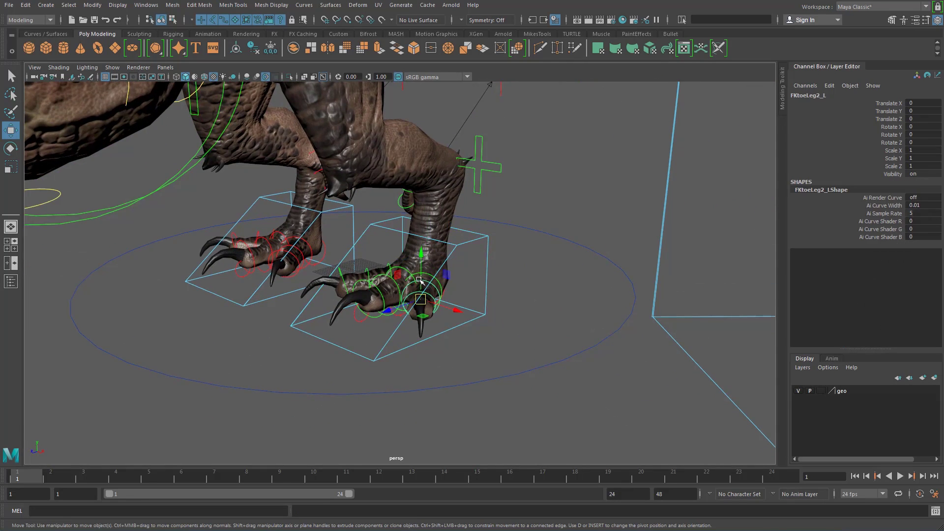
pyautogui.scroll(3, 432, 281)
pyautogui.press('e')
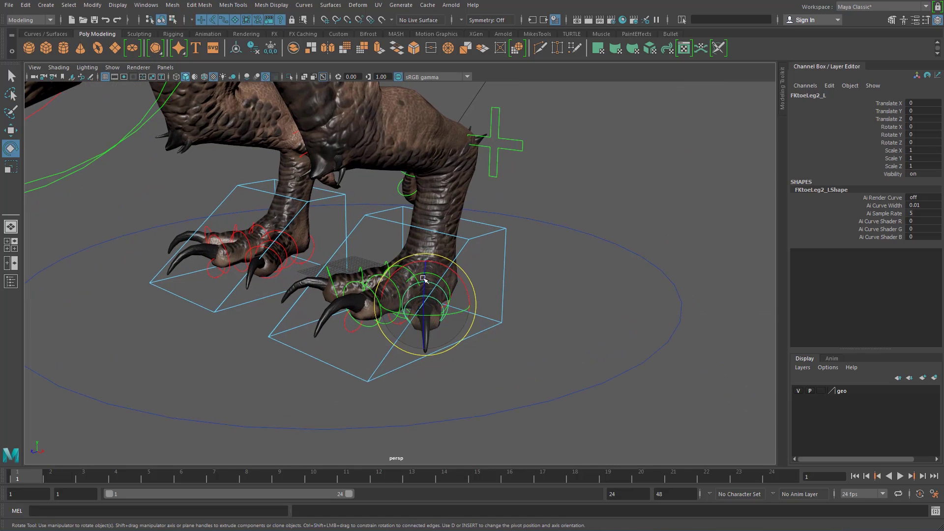
pyautogui.moveTo(424, 277); pyautogui.dragTo(426, 317)
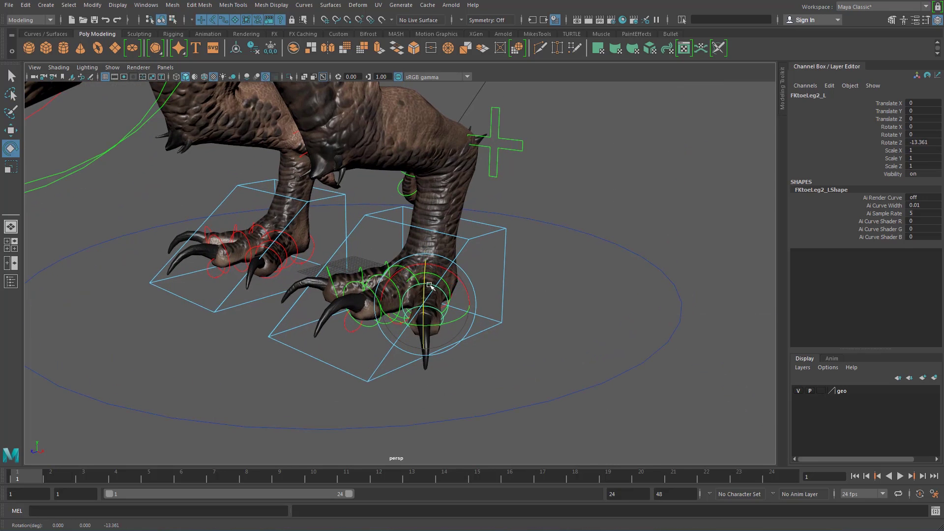
pyautogui.hotkey('ctrl', 'z')
# Try changing the left hind foot IK control's Roll and Toe attributes, undoing both, and open its Stretchy value for editing
pyautogui.click(485, 236)
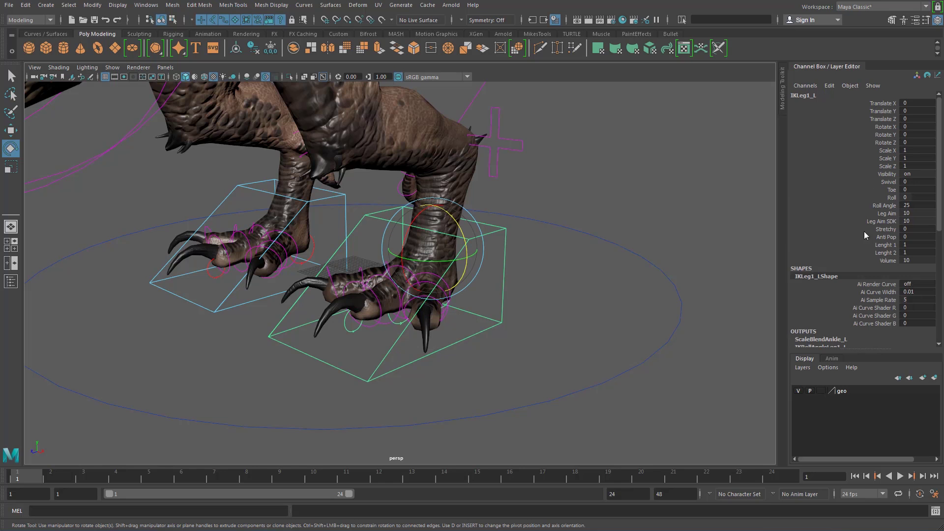
pyautogui.click(893, 198)
pyautogui.moveTo(605, 252); pyautogui.dragTo(461, 255, button='middle')
pyautogui.hotkey('ctrl', 'z')
pyautogui.click(892, 190)
pyautogui.hotkey('ctrl', 'z')
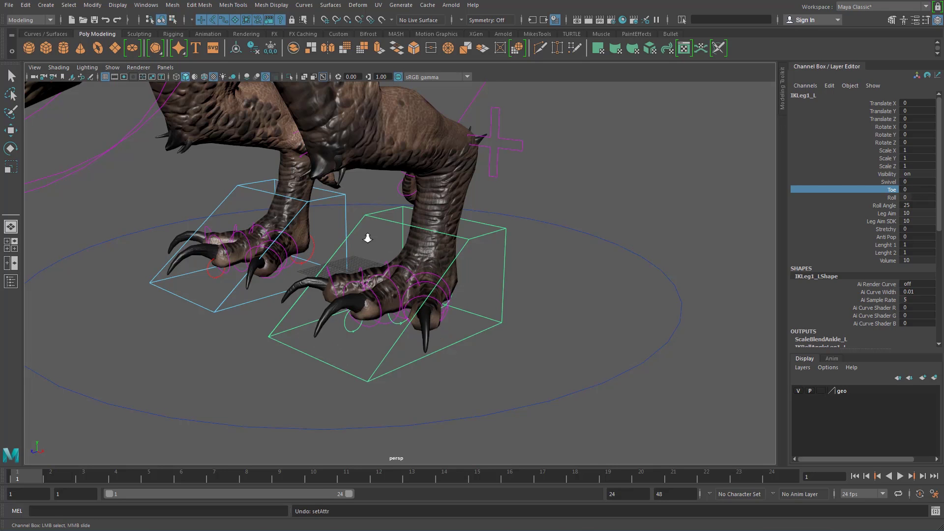
pyautogui.scroll(-1, 368, 238)
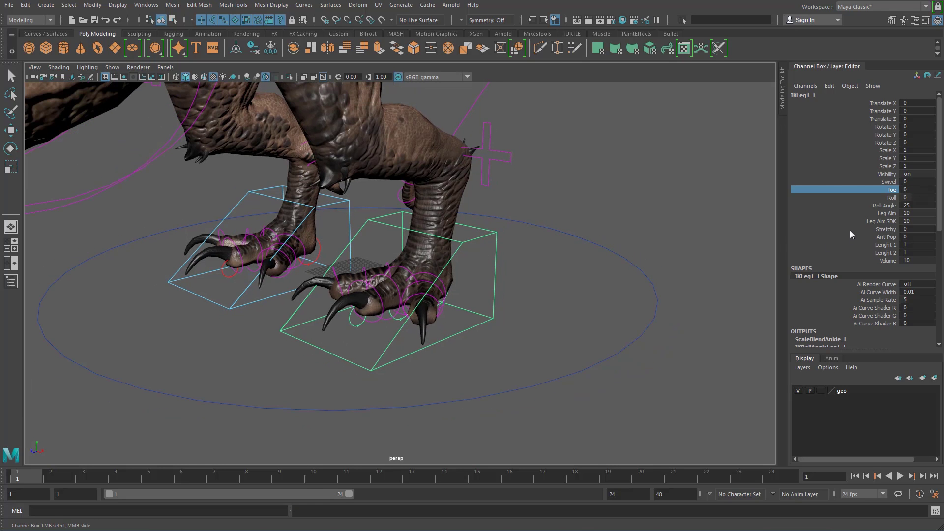
pyautogui.click(905, 229)
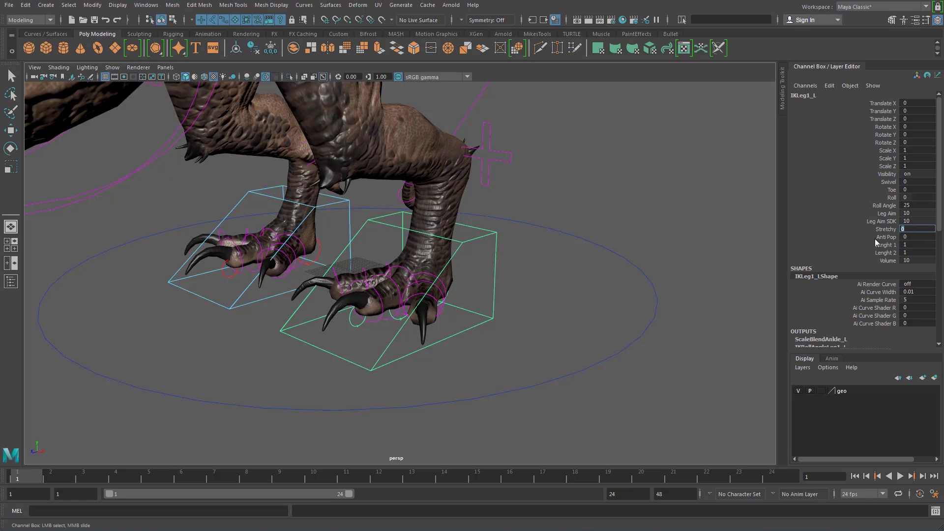
# Rotate the dragon's FKNeck3_M neck control to about 33.95 degrees on Z to lower the head
pyautogui.scroll(-10, 470, 263)
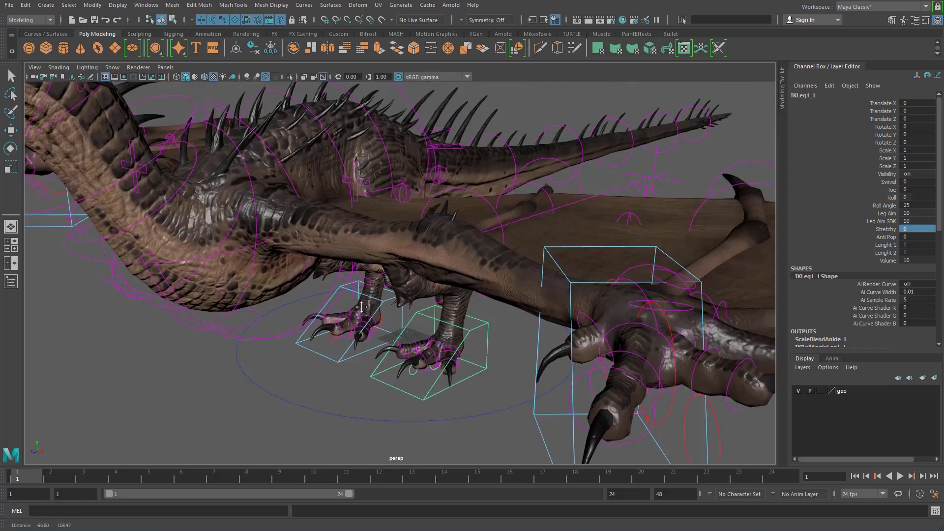
pyautogui.keyDown('alt'); pyautogui.moveTo(382, 257); pyautogui.dragTo(462, 289); pyautogui.keyUp('alt')
pyautogui.click(428, 263)
pyautogui.press('e')
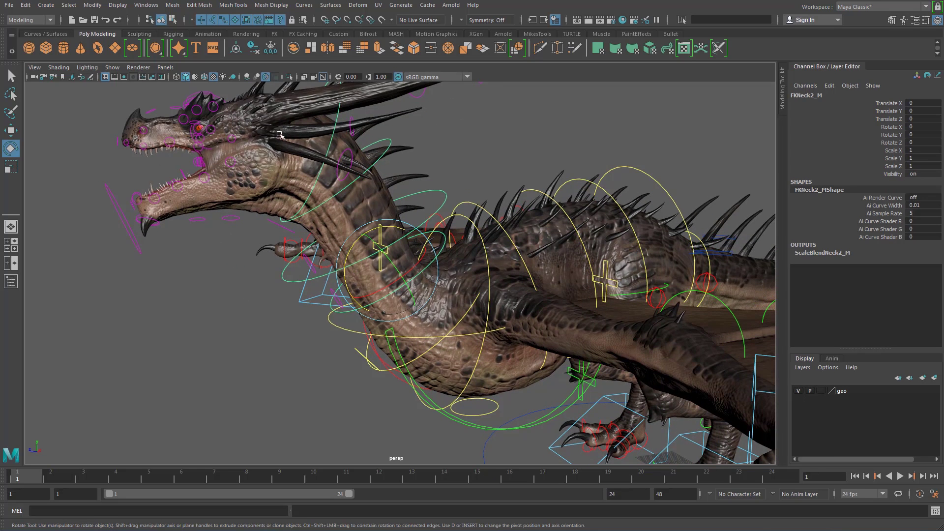
pyautogui.moveTo(364, 234); pyautogui.dragTo(336, 233)
pyautogui.press('Down')
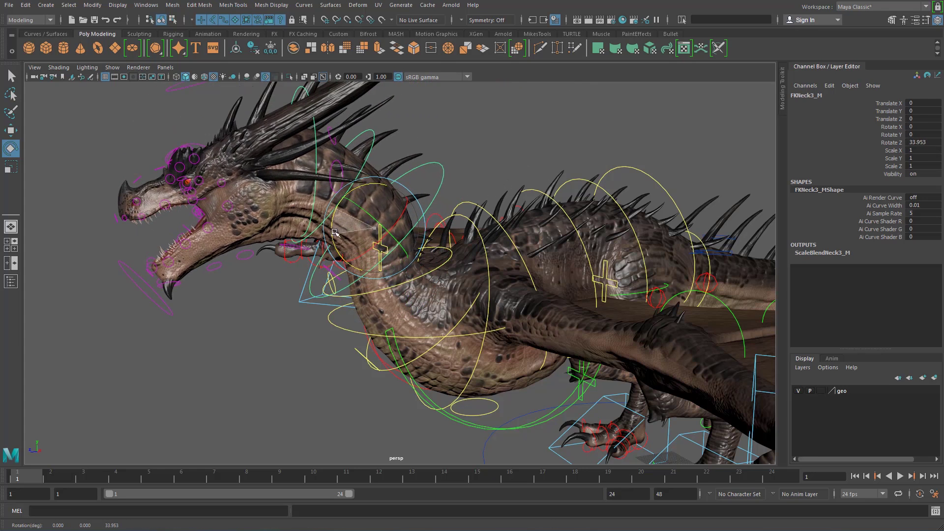
# Rotate the FKNeck4_M neck control to about 23.7, -28.8, -12 degrees to turn and tilt the head
pyautogui.press('Down')
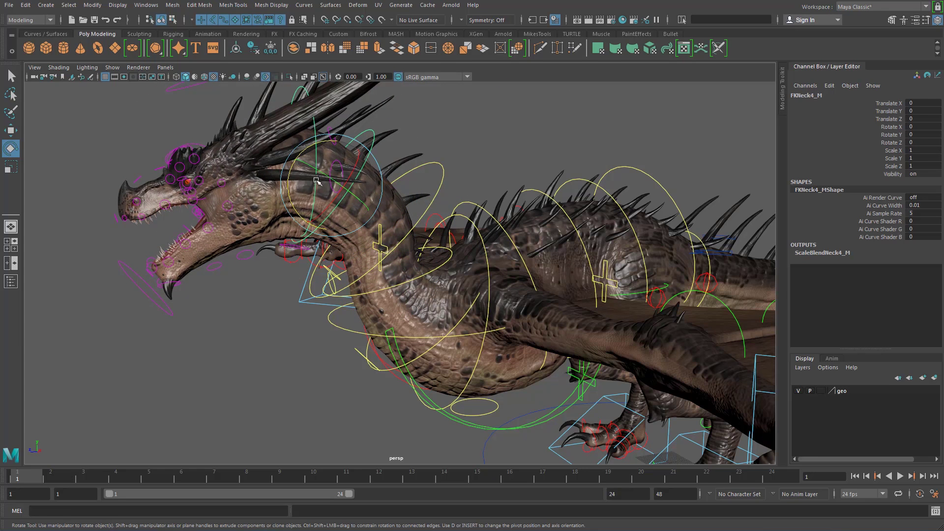
pyautogui.moveTo(317, 181); pyautogui.dragTo(505, 270)
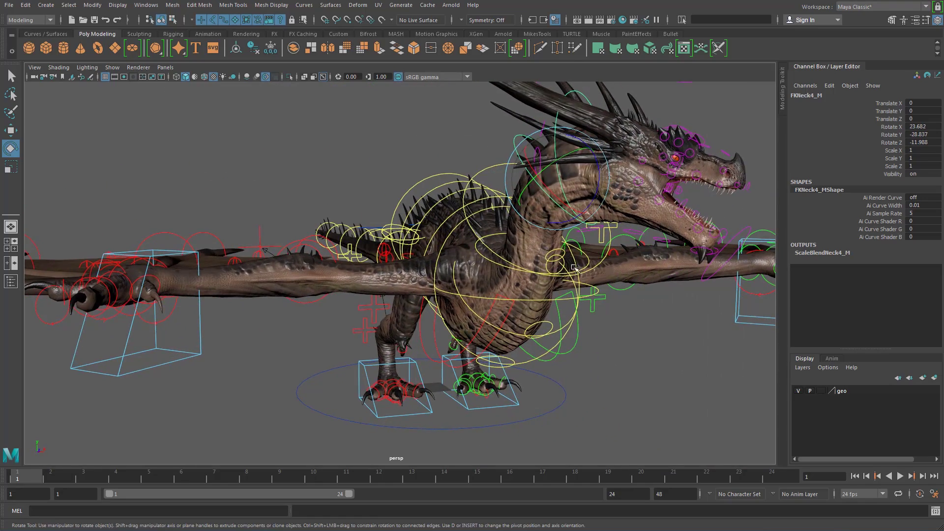
# Examine the posed dragon from several angles and the attributes of the left hind foot's IK control
pyautogui.keyDown('alt'); pyautogui.moveTo(574, 267); pyautogui.dragTo(545, 263); pyautogui.keyUp('alt')
pyautogui.keyDown('alt'); pyautogui.moveTo(545, 263); pyautogui.dragTo(418, 197, button='middle'); pyautogui.keyUp('alt')
pyautogui.keyDown('alt'); pyautogui.moveTo(418, 197); pyautogui.dragTo(437, 265); pyautogui.keyUp('alt')
pyautogui.scroll(-3, 426, 267)
pyautogui.scroll(5, 458, 267)
pyautogui.keyDown('alt'); pyautogui.moveTo(436, 264); pyautogui.dragTo(354, 256, button='right'); pyautogui.keyUp('alt')
pyautogui.keyDown('alt'); pyautogui.moveTo(355, 256); pyautogui.dragTo(365, 275); pyautogui.keyUp('alt')
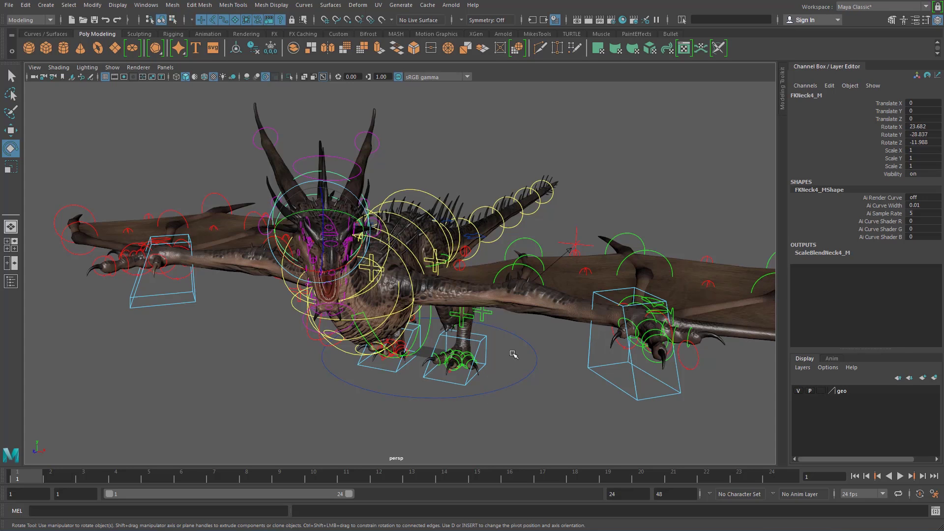
pyautogui.click(496, 349)
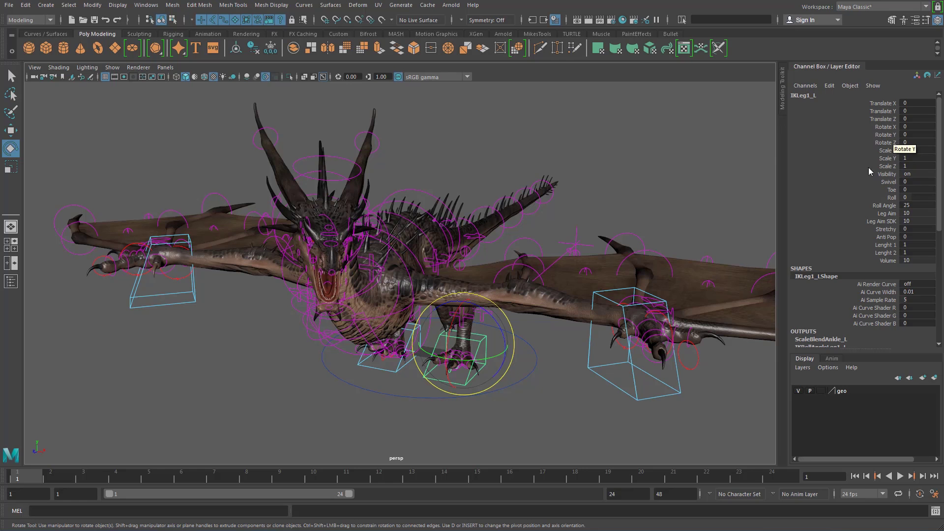
# Move the left wing arm's IKLeg_L control to about -100.3, -105.2, 80.5 and rotate it to reorient the wing
pyautogui.click(646, 398)
pyautogui.keyDown('alt'); pyautogui.moveTo(646, 391); pyautogui.dragTo(577, 343, button='middle'); pyautogui.keyUp('alt')
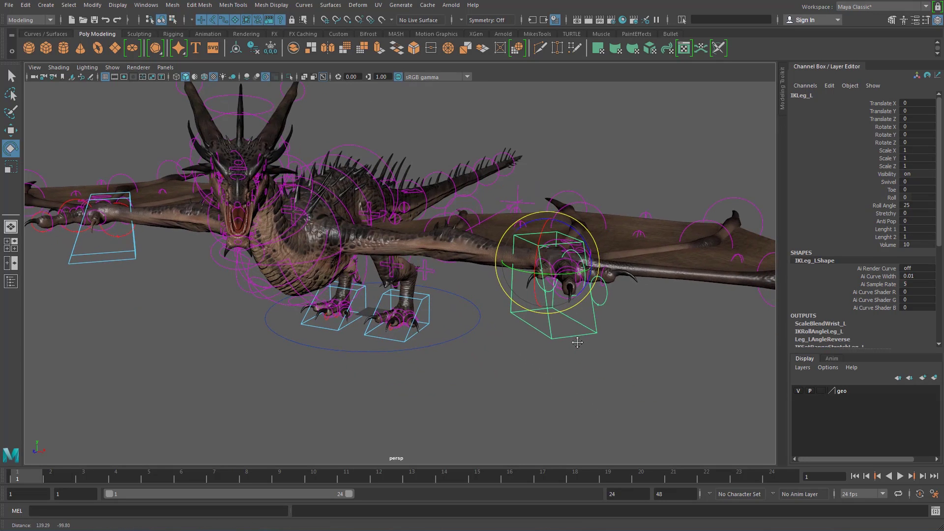
pyautogui.press('w')
pyautogui.moveTo(550, 273); pyautogui.dragTo(478, 336)
pyautogui.press('e')
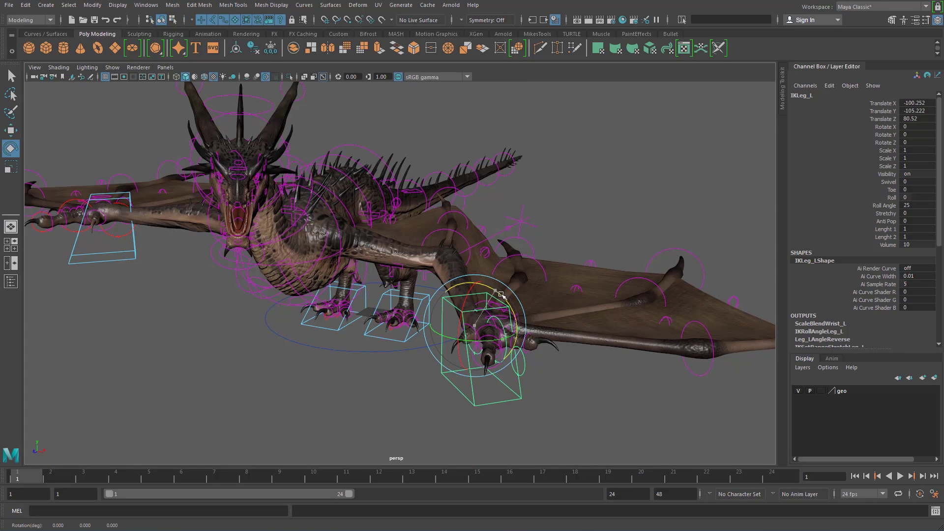
pyautogui.moveTo(502, 294); pyautogui.dragTo(535, 249)
# Rotate the left wing's FKwingFinger_2_L control to 18.744 degrees on Z and move it to about -27.8, -66.3, 13
pyautogui.click(540, 262)
pyautogui.press('w')
pyautogui.keyDown('alt'); pyautogui.moveTo(648, 295); pyautogui.dragTo(572, 300); pyautogui.keyUp('alt')
pyautogui.press('e')
pyautogui.press('r')
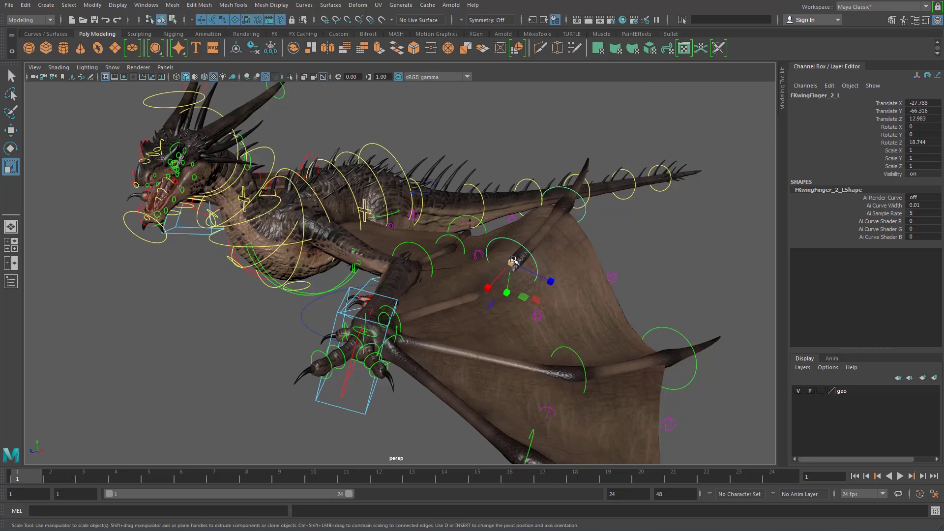
# Try scaling the FKwingFinger_2_L control uniformly to about 1.95, and undo both the scaling and the preceding move
pyautogui.moveTo(512, 262); pyautogui.dragTo(604, 247)
pyautogui.hotkey('ctrl', 'z')
pyautogui.hotkey('ctrl', 'z')
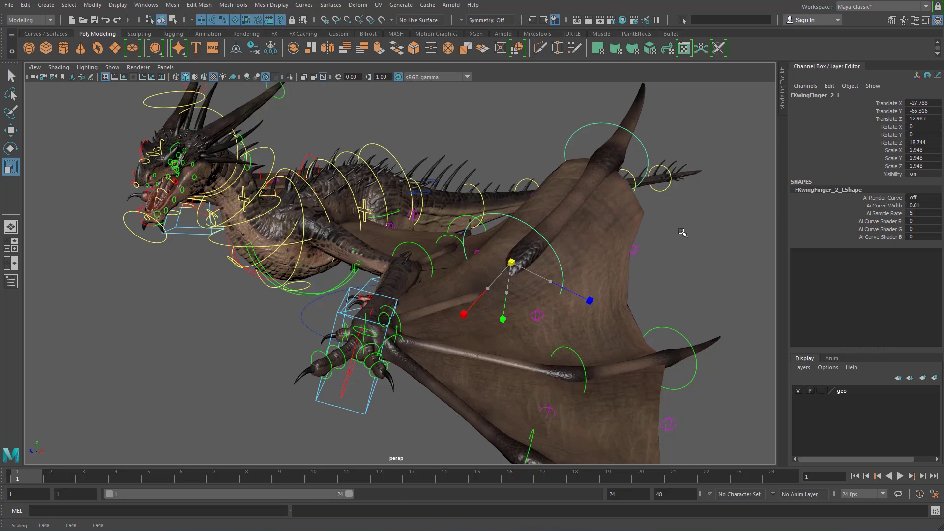
pyautogui.hotkey('ctrl', 'z')
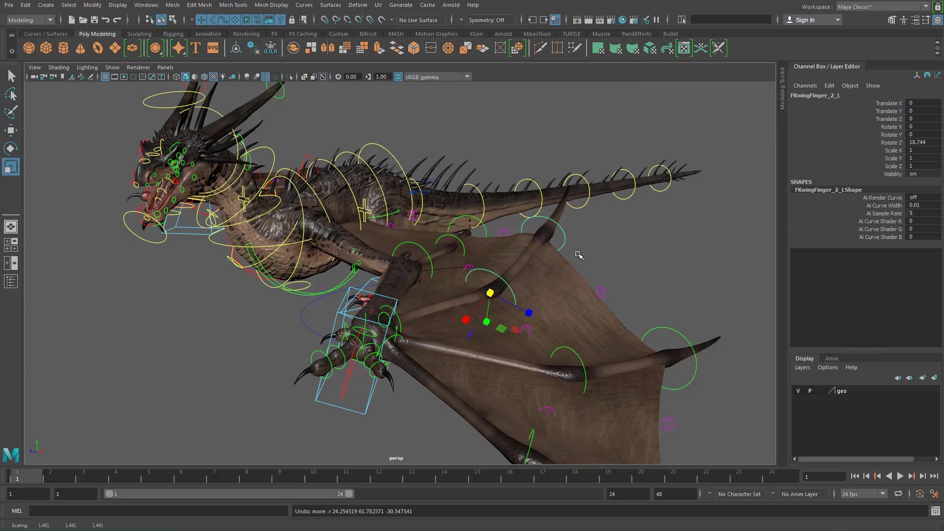
# Try stretching the neck by moving the FKNeck3_M control to about 323.6, 324.1, -53.5, and undo the move
pyautogui.keyDown('alt'); pyautogui.moveTo(579, 255); pyautogui.dragTo(365, 208); pyautogui.keyUp('alt')
pyautogui.click(377, 207)
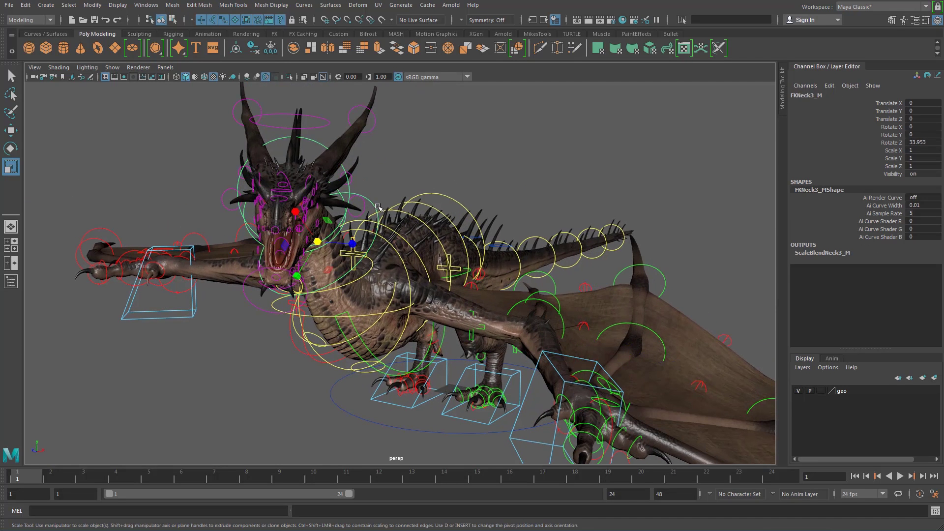
pyautogui.press('e')
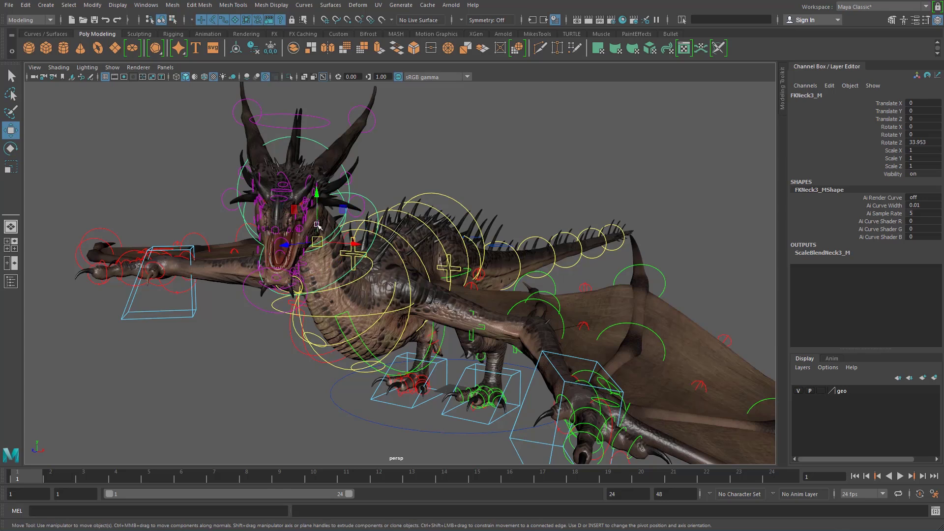
pyautogui.keyDown('alt'); pyautogui.moveTo(310, 223); pyautogui.dragTo(144, 128); pyautogui.keyUp('alt')
pyautogui.press('w')
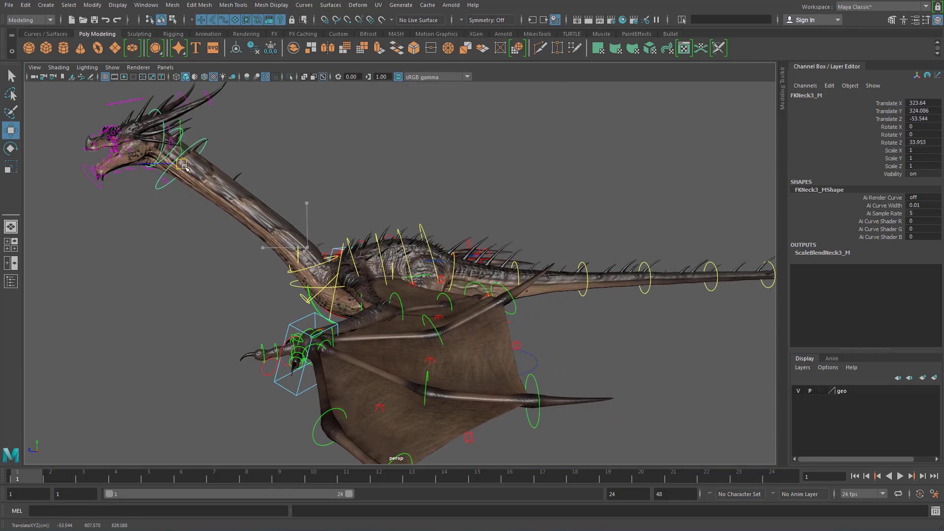
pyautogui.keyDown('alt'); pyautogui.moveTo(275, 209); pyautogui.dragTo(315, 211); pyautogui.keyUp('alt')
pyautogui.keyDown('alt'); pyautogui.moveTo(315, 211); pyautogui.dragTo(344, 211, button='right'); pyautogui.keyUp('alt')
pyautogui.keyDown('alt'); pyautogui.moveTo(108, 91); pyautogui.dragTo(270, 134, button='middle'); pyautogui.keyUp('alt')
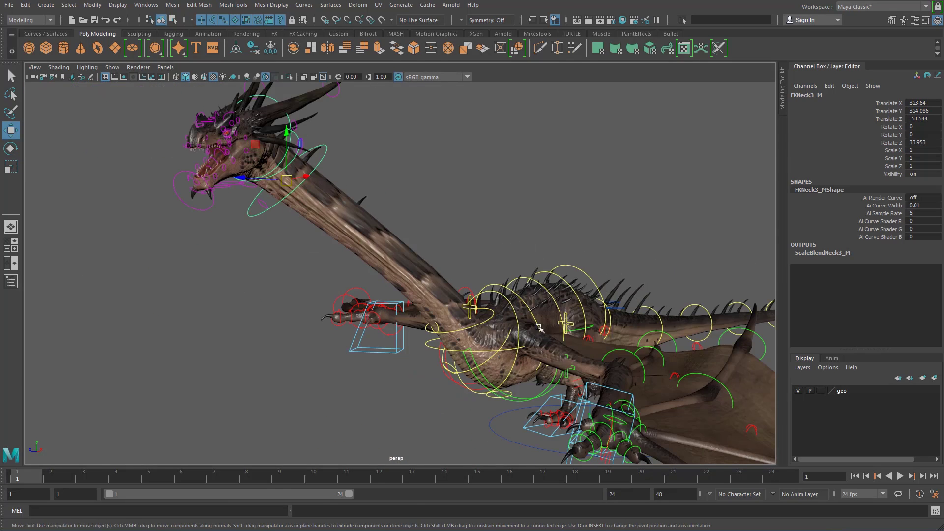
pyautogui.hotkey('ctrl', 'z')
# Select the FKRoot_M control on the dragon's back and look over the posed rig
pyautogui.keyDown('alt'); pyautogui.moveTo(560, 313); pyautogui.dragTo(437, 193); pyautogui.keyUp('alt')
pyautogui.click(437, 193)
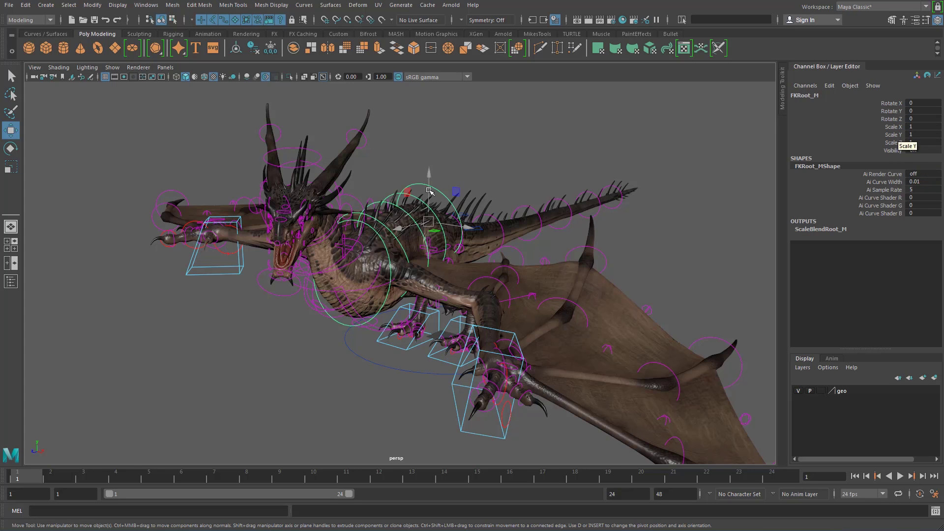
pyautogui.keyDown('alt'); pyautogui.moveTo(428, 195); pyautogui.dragTo(441, 185, button='right'); pyautogui.keyUp('alt')
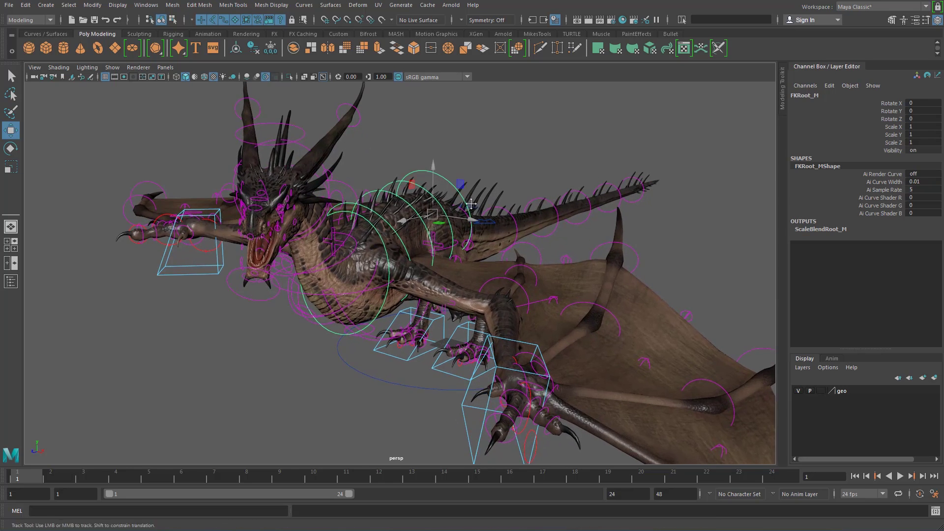
pyautogui.keyDown('alt'); pyautogui.moveTo(442, 185); pyautogui.dragTo(446, 205, button='middle'); pyautogui.keyUp('alt')
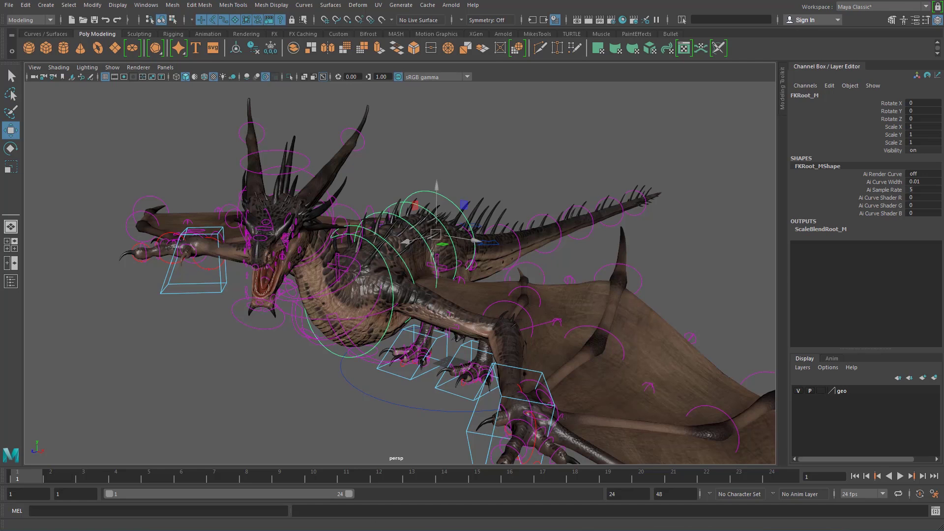
# Switch to the simple leg rig scene, move IK_LegControl01 to about -4.63, 1, -1.68 and rotate it to -61.62 degrees on Z
pyautogui.click(933, 0)
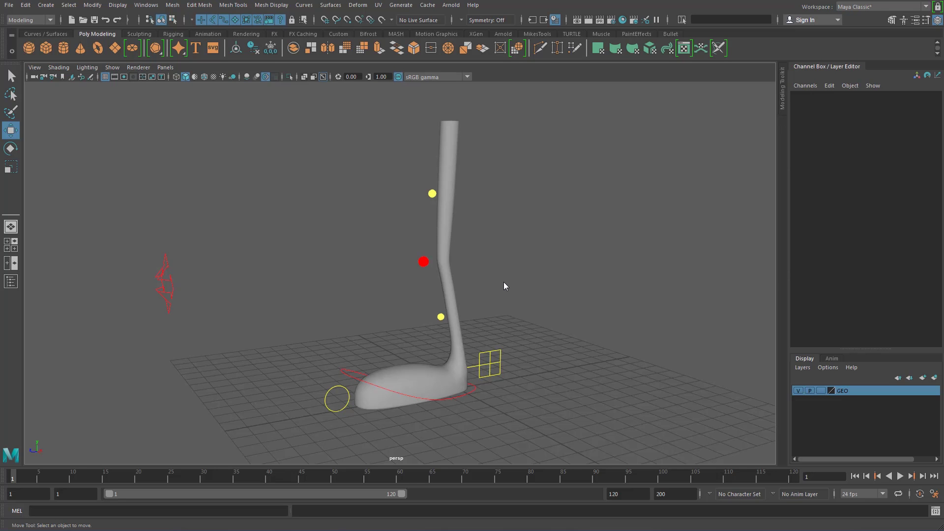
pyautogui.moveTo(548, 299)
pyautogui.keyDown('alt'); pyautogui.mouseDown()
pyautogui.moveTo(378, 308)
pyautogui.moveTo(545, 305)
pyautogui.mouseUp(); pyautogui.keyUp('alt')
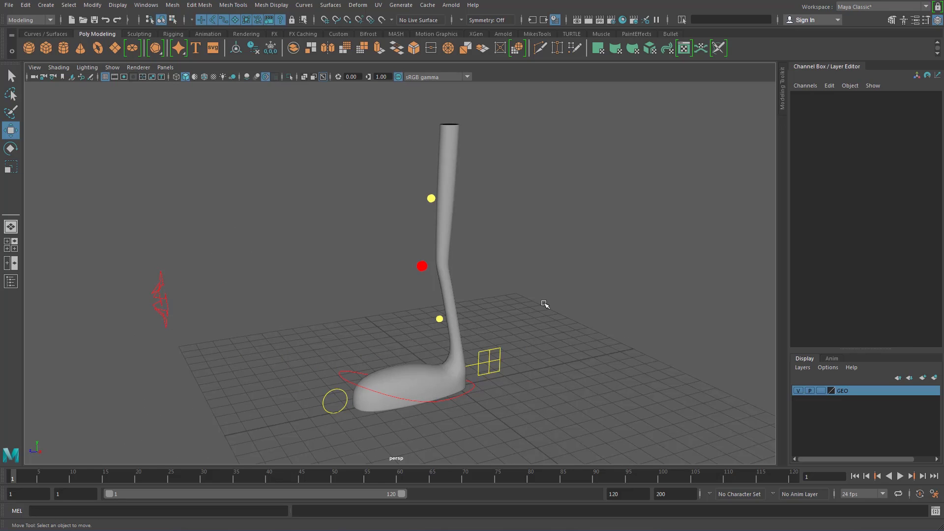
pyautogui.moveTo(349, 377); pyautogui.dragTo(351, 379)
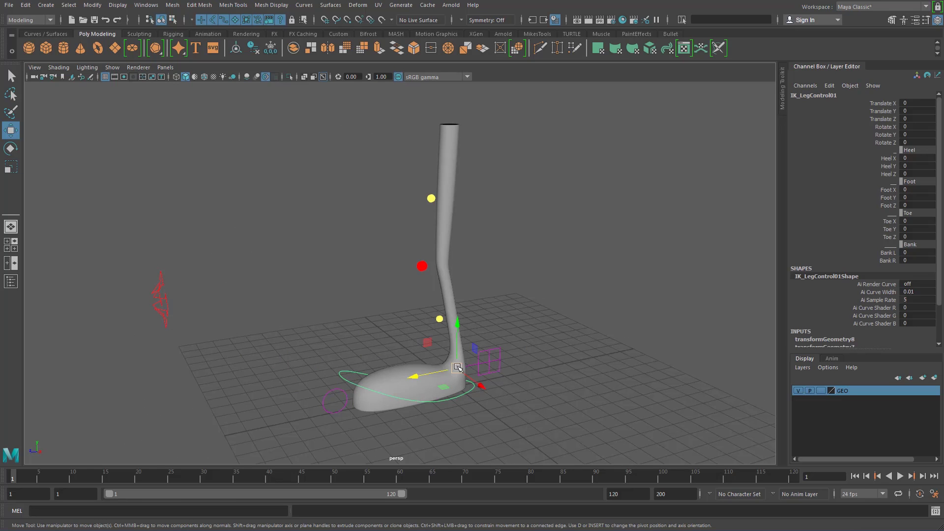
pyautogui.moveTo(457, 368); pyautogui.dragTo(515, 361)
pyautogui.press('e')
pyautogui.keyDown('alt'); pyautogui.moveTo(637, 350); pyautogui.dragTo(661, 321); pyautogui.keyUp('alt')
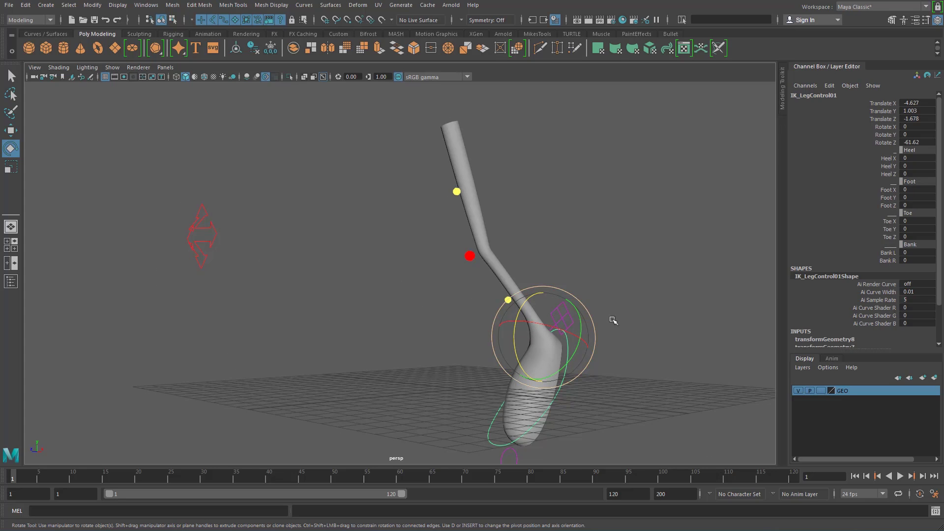
# Switch the leg to FK by setting the IK FK attribute of IK_FK_Switch_ctrl01 to 1
pyautogui.click(647, 293)
pyautogui.click(561, 305)
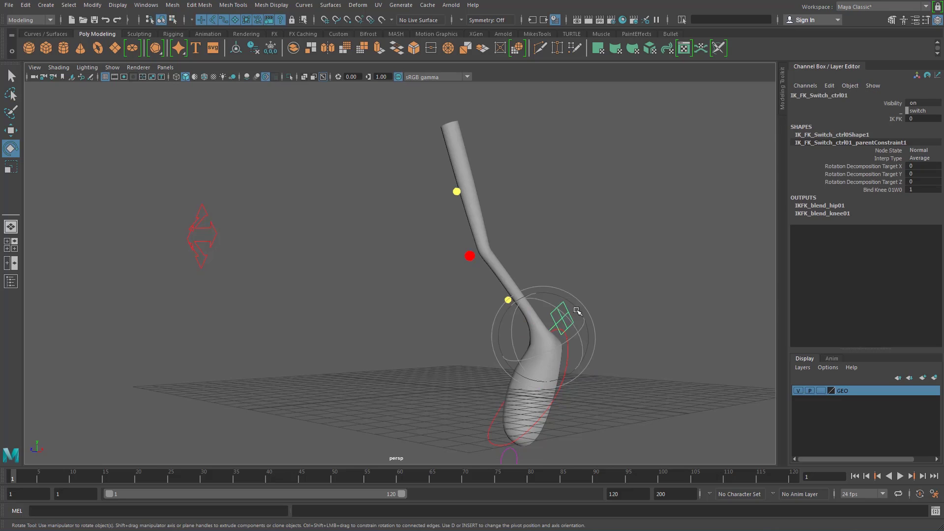
pyautogui.click(894, 119)
pyautogui.moveTo(649, 211); pyautogui.dragTo(657, 213, button='middle')
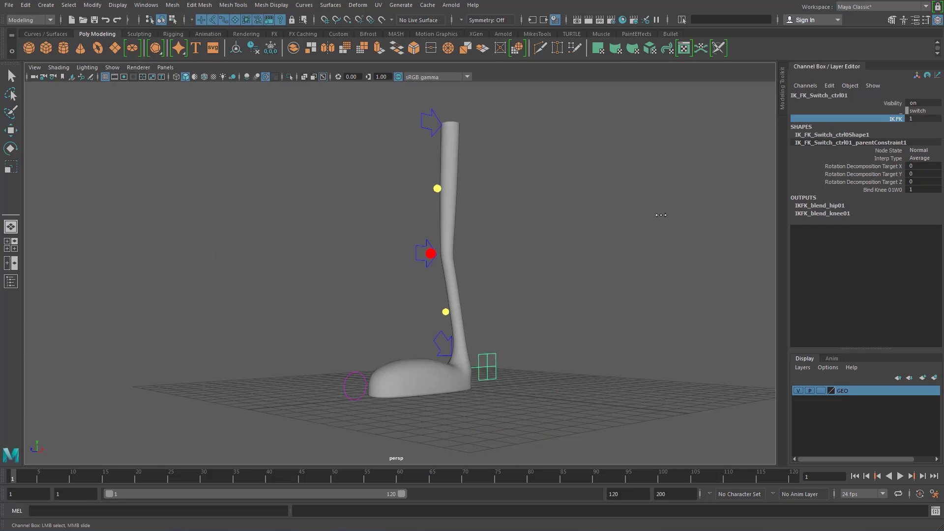
# Rotate the FK hip control to swing the whole leg backward and up
pyautogui.keyDown('alt'); pyautogui.moveTo(619, 238); pyautogui.dragTo(566, 251); pyautogui.keyUp('alt')
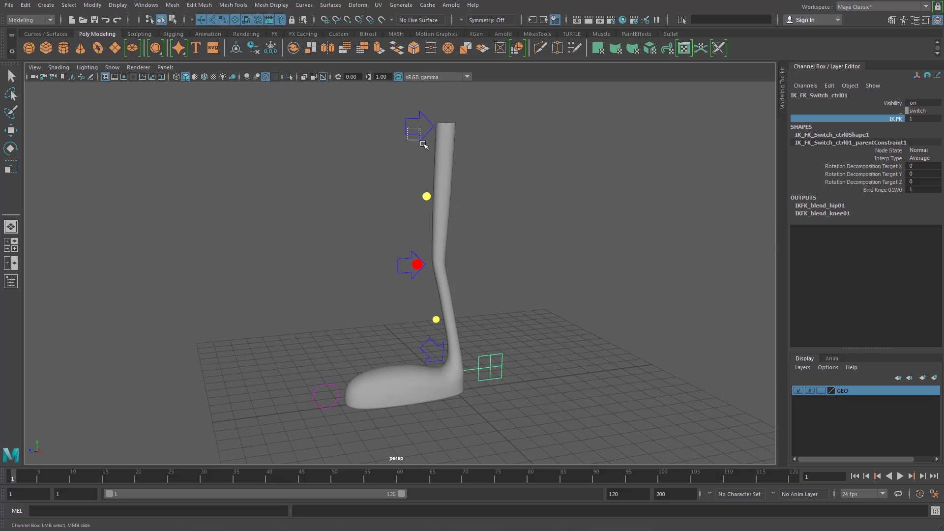
pyautogui.moveTo(423, 144); pyautogui.dragTo(424, 144)
pyautogui.press('e')
pyautogui.moveTo(409, 105); pyautogui.dragTo(453, 172)
# Return the leg to IK by setting the IK FK attribute of IK_FK_Switch_ctrl01 to 0
pyautogui.click(639, 155)
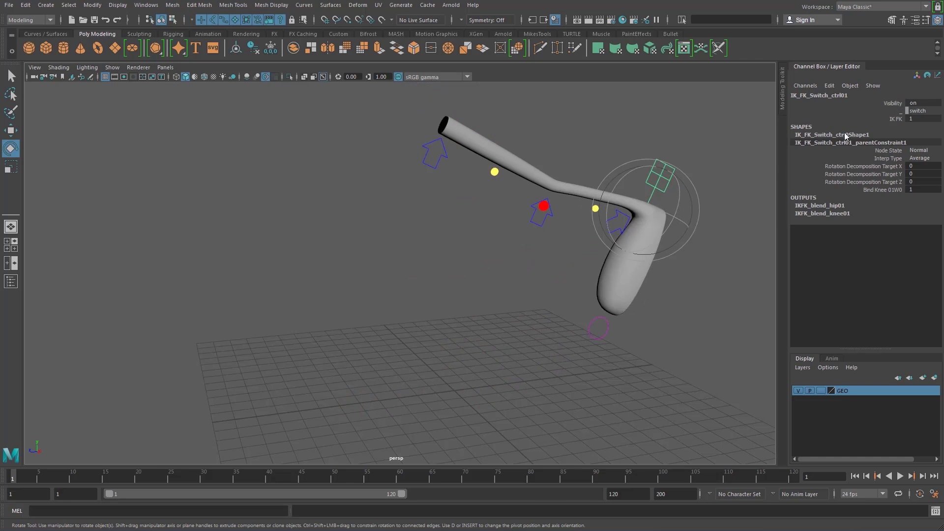
pyautogui.click(893, 120)
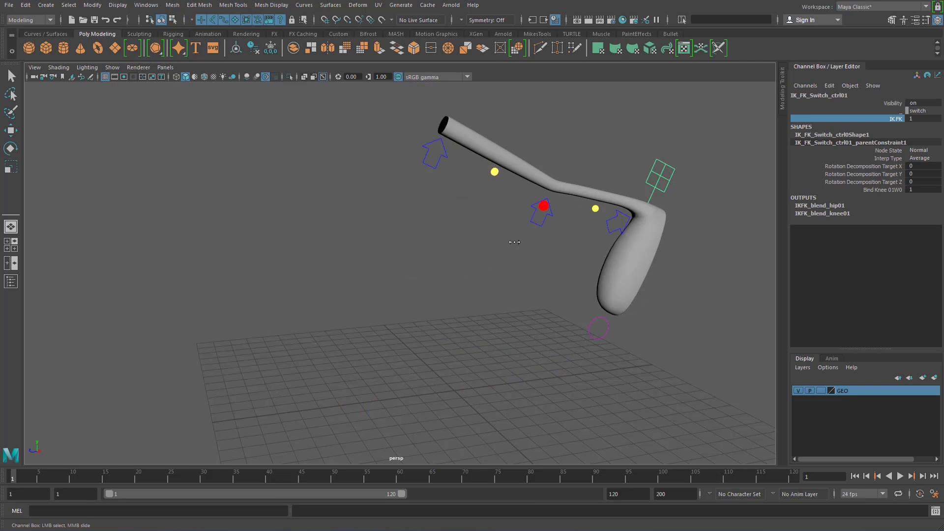
pyautogui.moveTo(515, 242); pyautogui.dragTo(501, 239, button='middle')
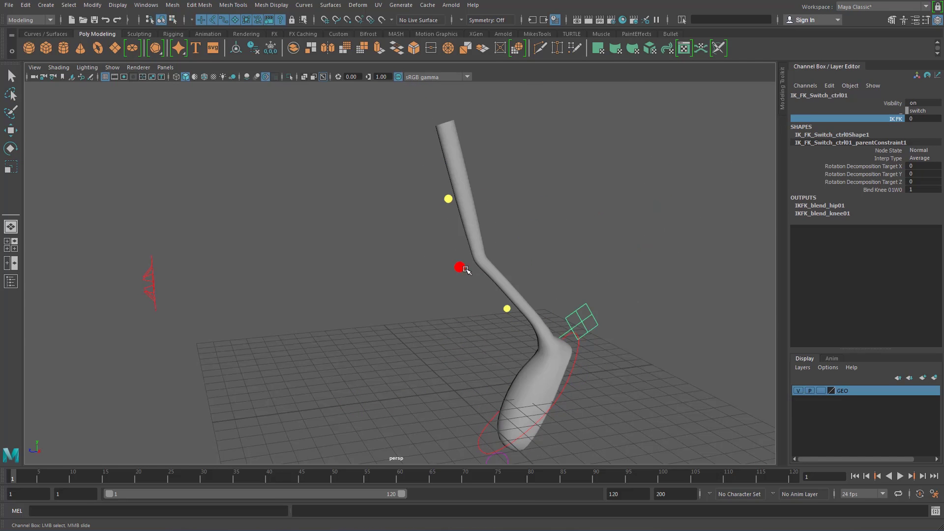
# Move the IK_LegControl01 foot control to about 0.17, 1.17, 2.42
pyautogui.keyDown('alt'); pyautogui.moveTo(466, 270); pyautogui.dragTo(504, 290); pyautogui.keyUp('alt')
pyautogui.click(563, 364)
pyautogui.keyDown('alt'); pyautogui.moveTo(582, 376); pyautogui.dragTo(592, 305, button='middle'); pyautogui.keyUp('alt')
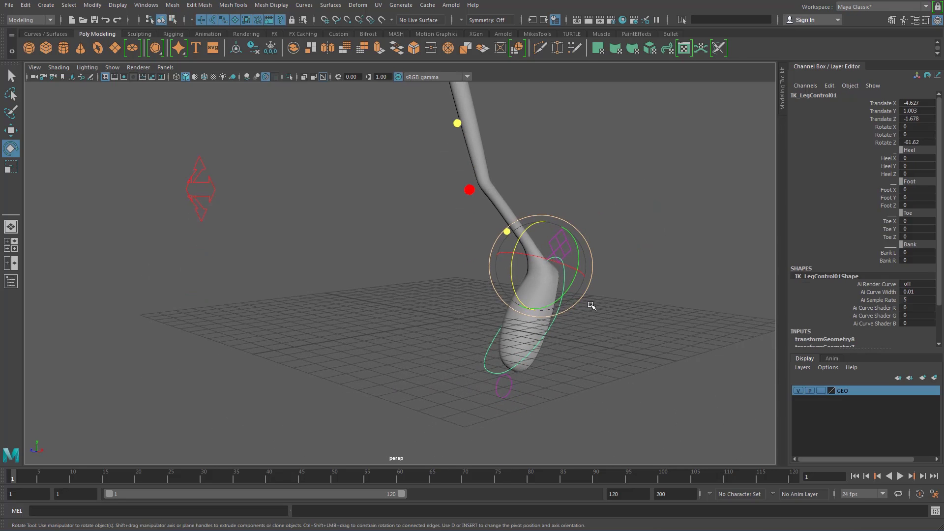
pyautogui.press('w')
pyautogui.moveTo(541, 266); pyautogui.dragTo(421, 273)
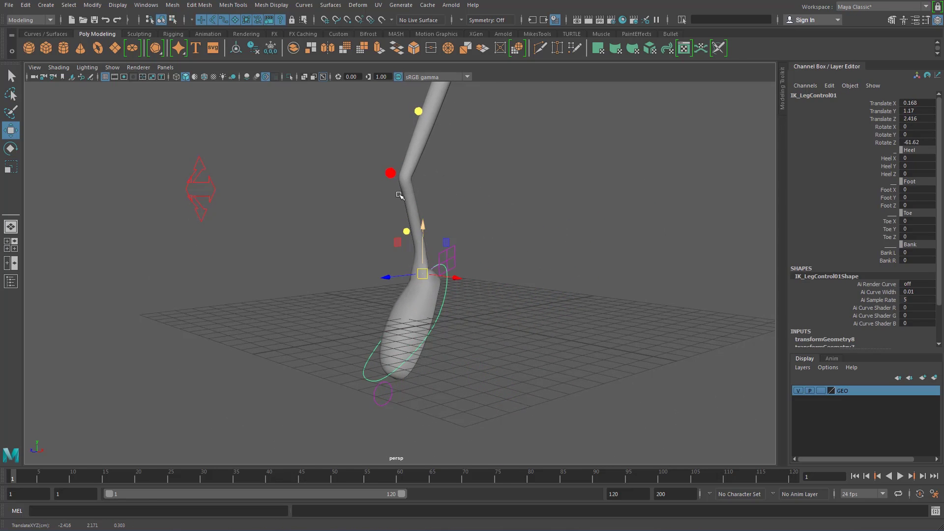
# Move the red knee control far forward to stretch the thigh and shin into a sharp bend
pyautogui.click(391, 174)
pyautogui.keyDown('alt'); pyautogui.moveTo(461, 200); pyautogui.dragTo(491, 254, button='middle'); pyautogui.keyUp('alt')
pyautogui.moveTo(433, 229); pyautogui.dragTo(260, 250)
# Curve the leg by moving the thigh's mid-bend control to about -3.32, 7.88, 4.7 and the shin's to about 1.66, -7.05, -0.85
pyautogui.click(371, 181)
pyautogui.click(374, 180)
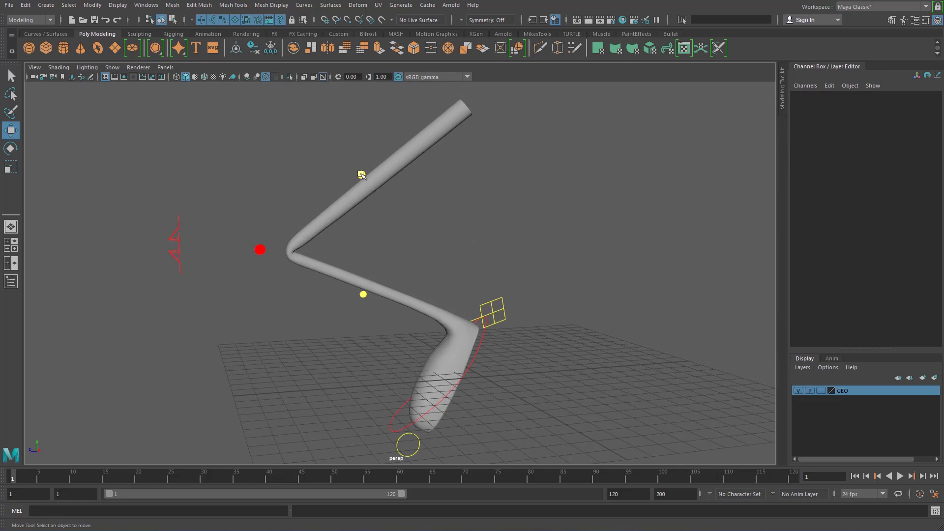
pyautogui.moveTo(375, 179); pyautogui.dragTo(277, 90)
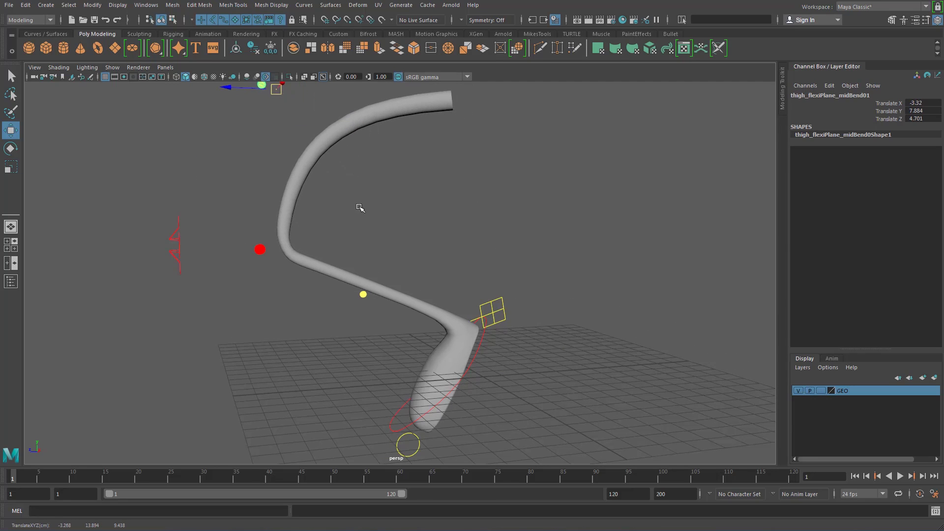
pyautogui.click(359, 292)
pyautogui.moveTo(360, 293); pyautogui.dragTo(304, 341)
pyautogui.keyDown('alt'); pyautogui.moveTo(372, 325); pyautogui.dragTo(431, 299); pyautogui.keyUp('alt')
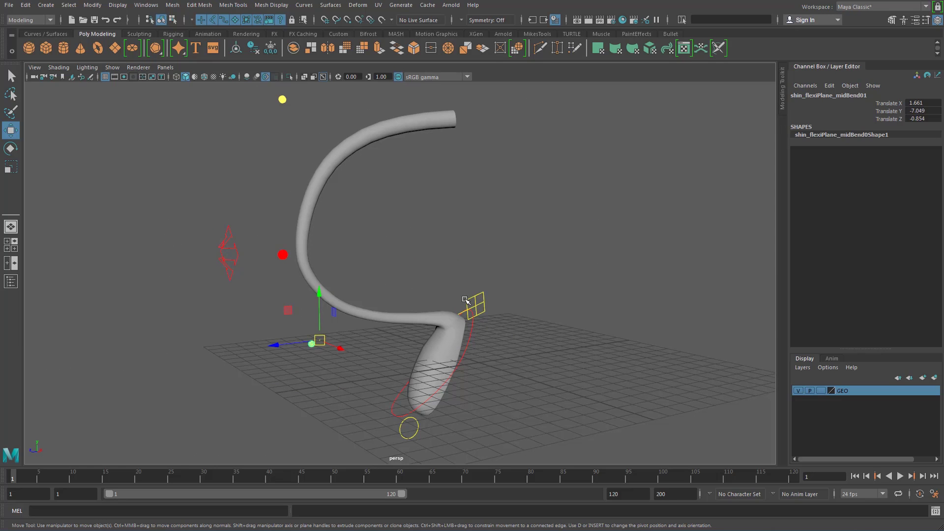
# Start a new empty scene and create a polygon cube at the origin
pyautogui.click(9, 5)
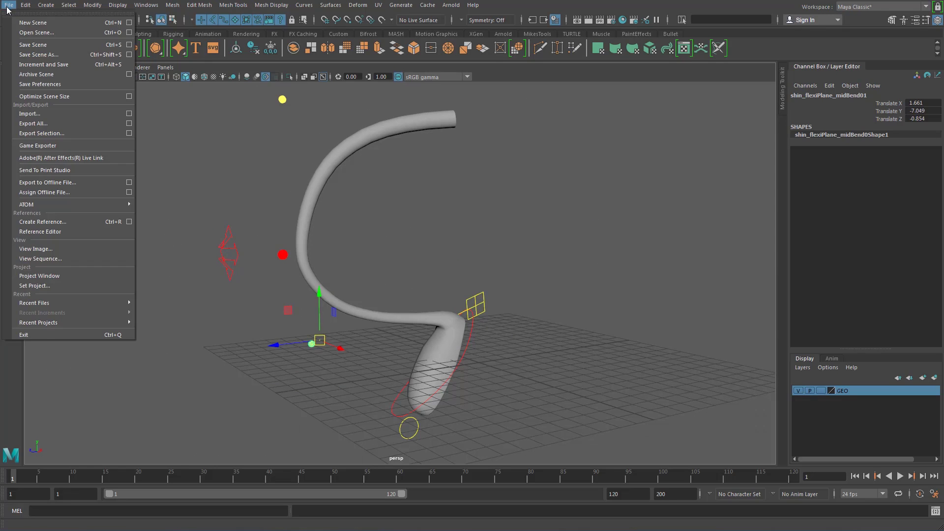
pyautogui.click(36, 23)
pyautogui.click(506, 282)
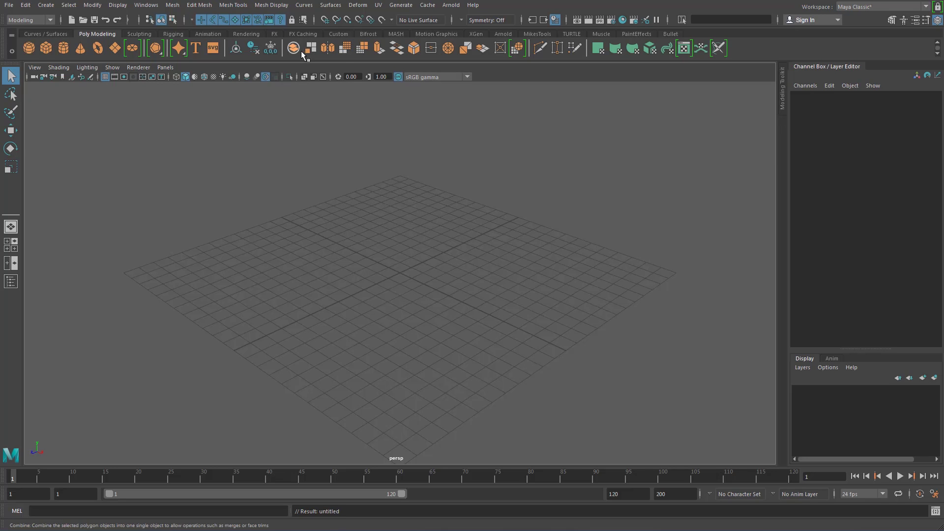
pyautogui.click(46, 47)
pyautogui.keyDown('alt'); pyautogui.moveTo(401, 274); pyautogui.dragTo(420, 308); pyautogui.keyUp('alt')
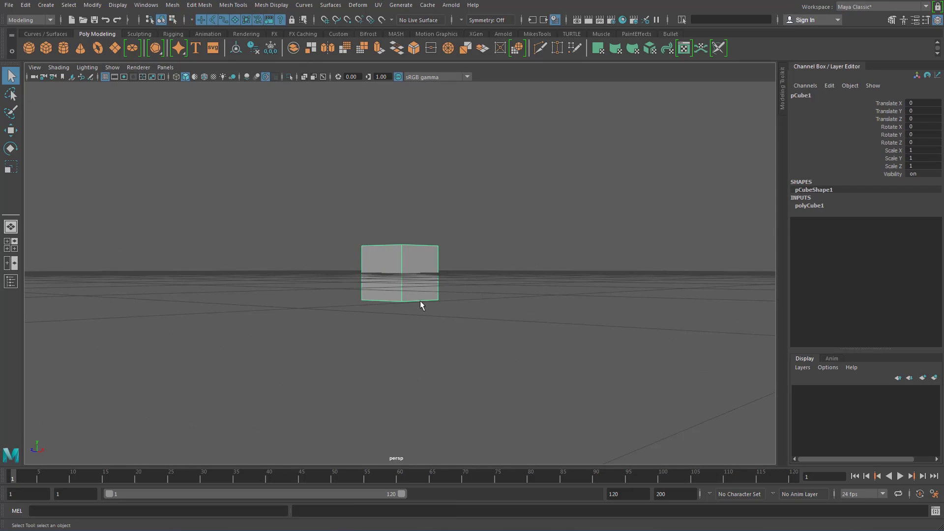
# Snap the cube's bottom vertices up to the ground grid and raise its top vertices to restore a block shape
pyautogui.moveTo(406, 279); pyautogui.dragTo(352, 273, button='right')
pyautogui.keyDown('alt'); pyautogui.moveTo(472, 343); pyautogui.dragTo(404, 306); pyautogui.keyUp('alt')
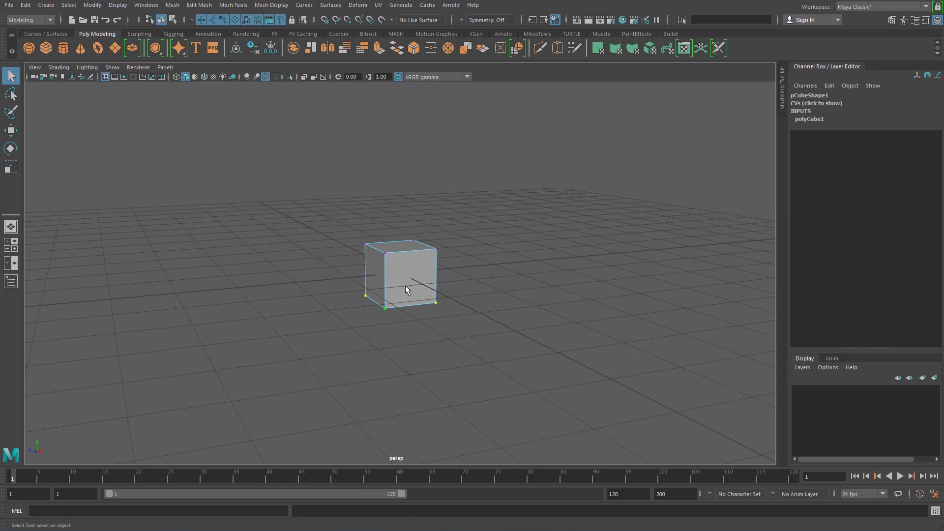
pyautogui.press('w')
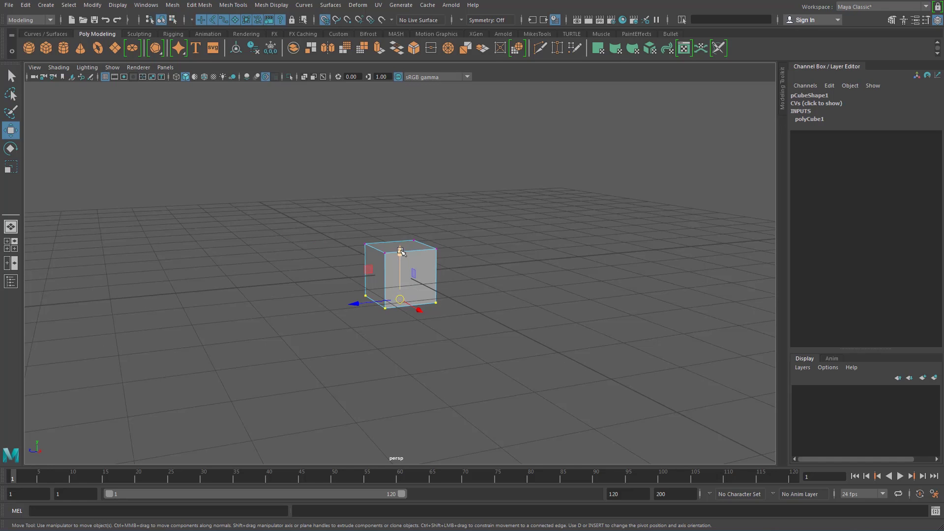
pyautogui.moveTo(401, 252); pyautogui.dragTo(362, 228)
pyautogui.moveTo(316, 205); pyautogui.dragTo(436, 238)
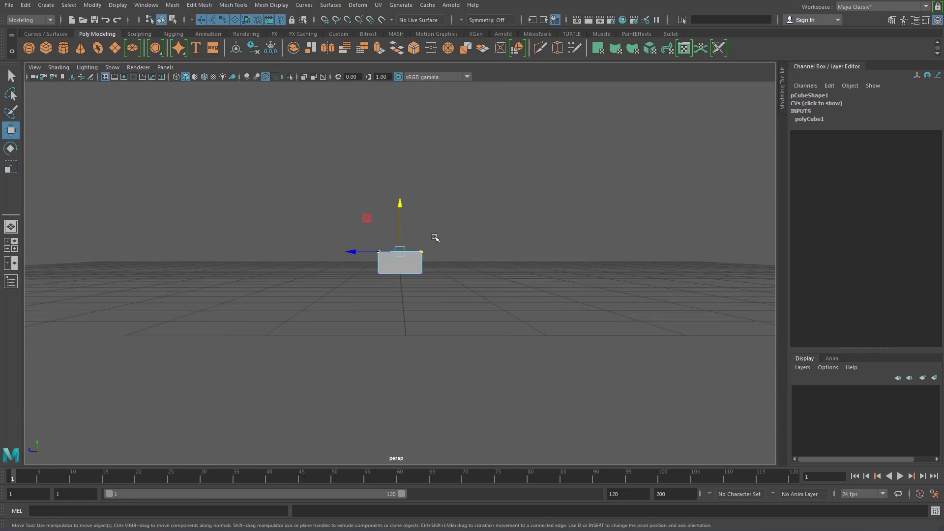
pyautogui.moveTo(402, 203); pyautogui.dragTo(396, 178)
pyautogui.keyDown('alt'); pyautogui.moveTo(359, 228); pyautogui.dragTo(380, 246); pyautogui.keyUp('alt')
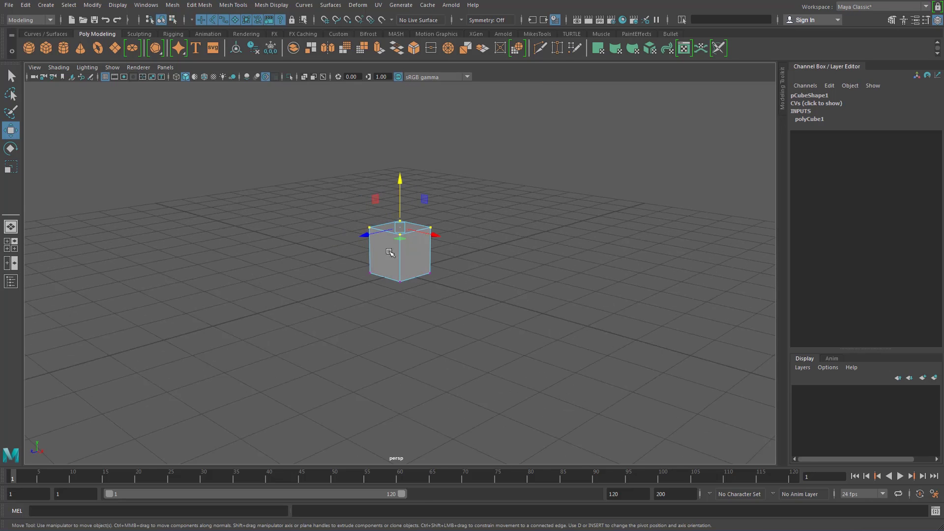
# Extrude the cube's front face about 2.63 units forward to form the foot
pyautogui.rightClick(382, 248)
pyautogui.moveTo(381, 247); pyautogui.dragTo(380, 275, button='right')
pyautogui.click(383, 256)
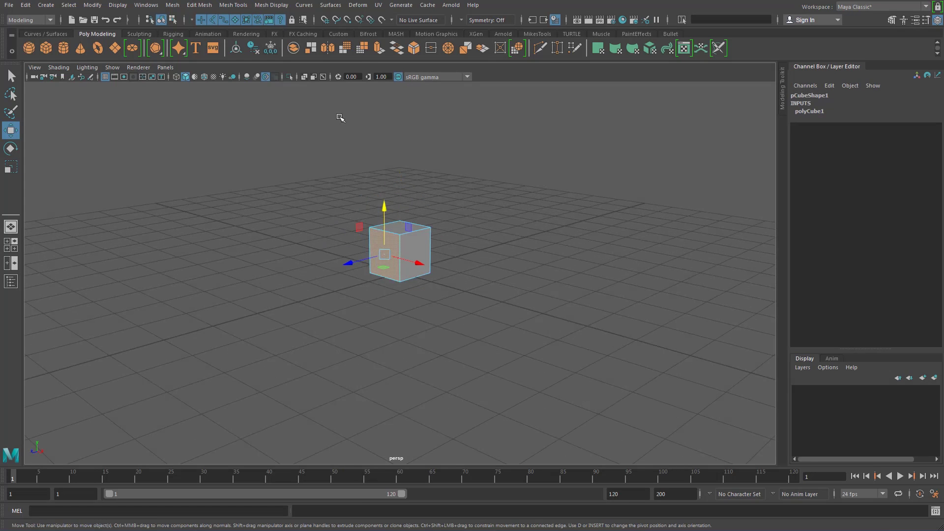
pyautogui.click(378, 48)
pyautogui.keyDown('alt'); pyautogui.moveTo(463, 231); pyautogui.dragTo(272, 306); pyautogui.keyUp('alt')
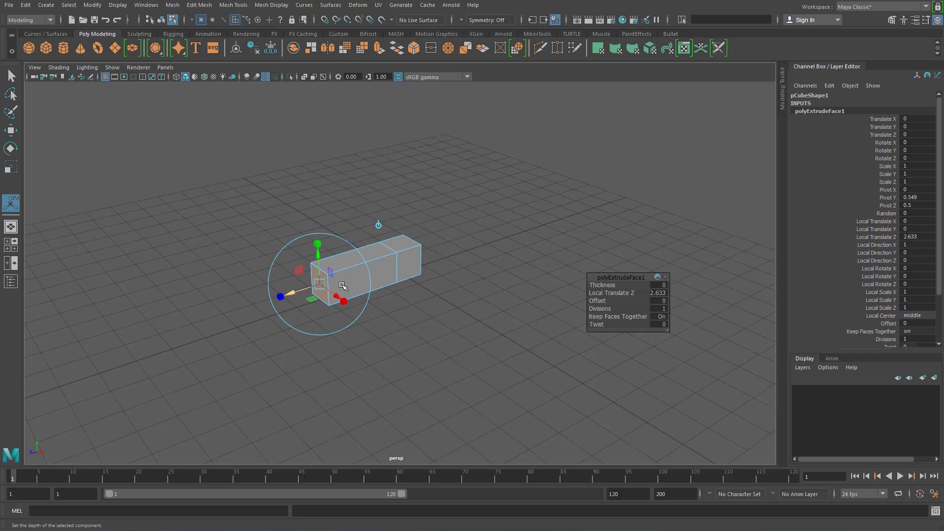
pyautogui.keyDown('alt'); pyautogui.moveTo(410, 268); pyautogui.dragTo(363, 251); pyautogui.keyUp('alt')
# Extrude the top face above the heel upward and scale it down to form the ankle
pyautogui.press('t')
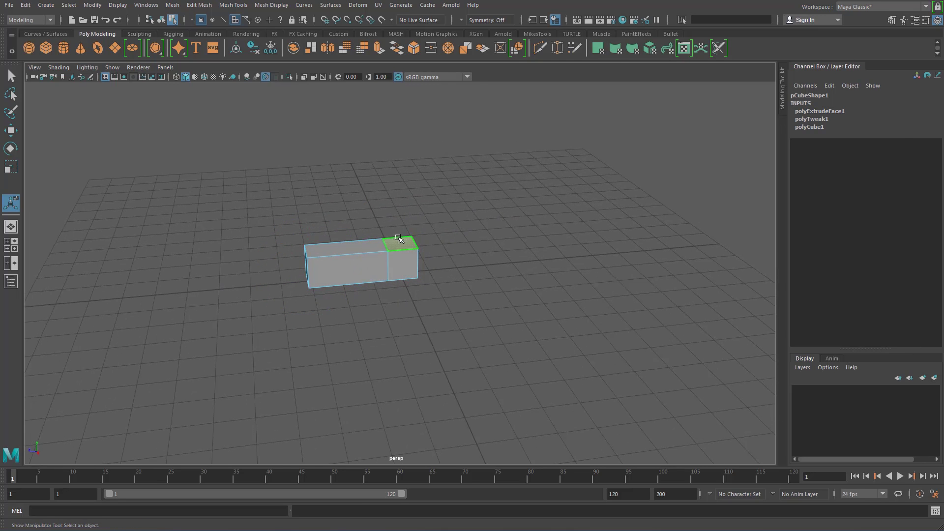
pyautogui.hotkey('ctrl', 'e')
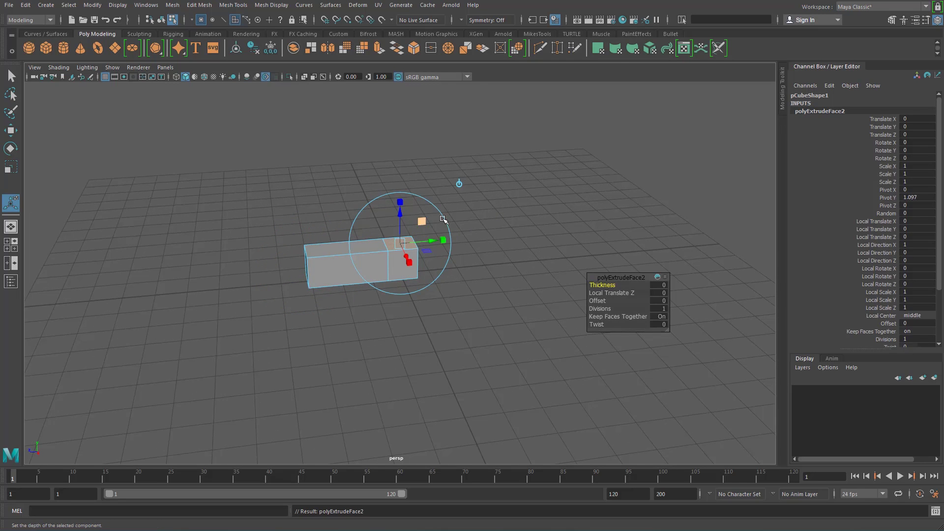
pyautogui.scroll(-1, 443, 219)
pyautogui.keyDown('alt'); pyautogui.moveTo(443, 219); pyautogui.dragTo(461, 275, button='middle'); pyautogui.keyUp('alt')
pyautogui.moveTo(418, 274); pyautogui.dragTo(417, 105)
pyautogui.press('r')
# Extrude the ankle's top face about 4.9 units upward and shift it forward to form the shin
pyautogui.hotkey('ctrl', 'e')
pyautogui.press('w')
pyautogui.moveTo(370, 151); pyautogui.dragTo(344, 158)
pyautogui.moveTo(462, 209)
pyautogui.keyDown('alt'); pyautogui.mouseDown()
pyautogui.moveTo(464, 226)
pyautogui.moveTo(448, 245)
pyautogui.moveTo(458, 225)
pyautogui.mouseUp(); pyautogui.keyUp('alt')
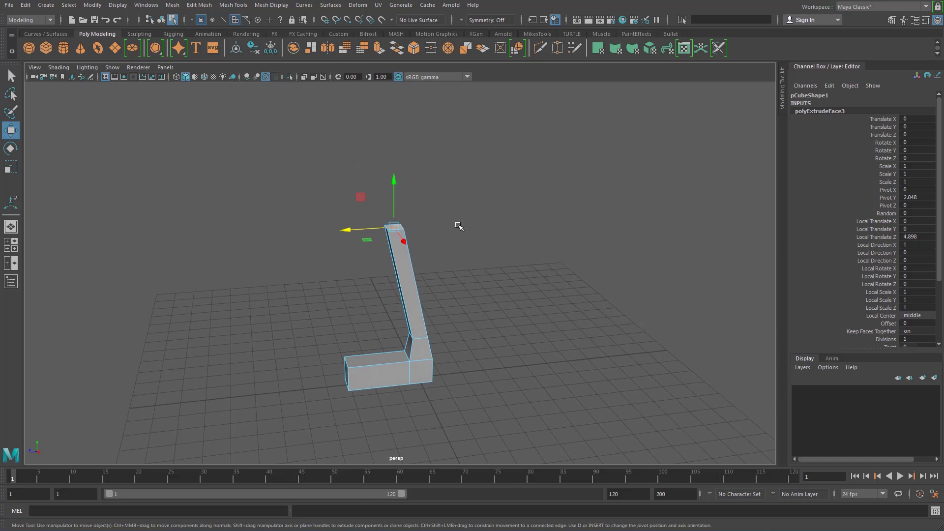
# Extrude the top of the shin about 5.46 units up and 1.39 units back to form the thigh
pyautogui.hotkey('ctrl', 'e')
pyautogui.moveTo(394, 206); pyautogui.dragTo(393, 89)
pyautogui.moveTo(429, 119); pyautogui.dragTo(428, 63)
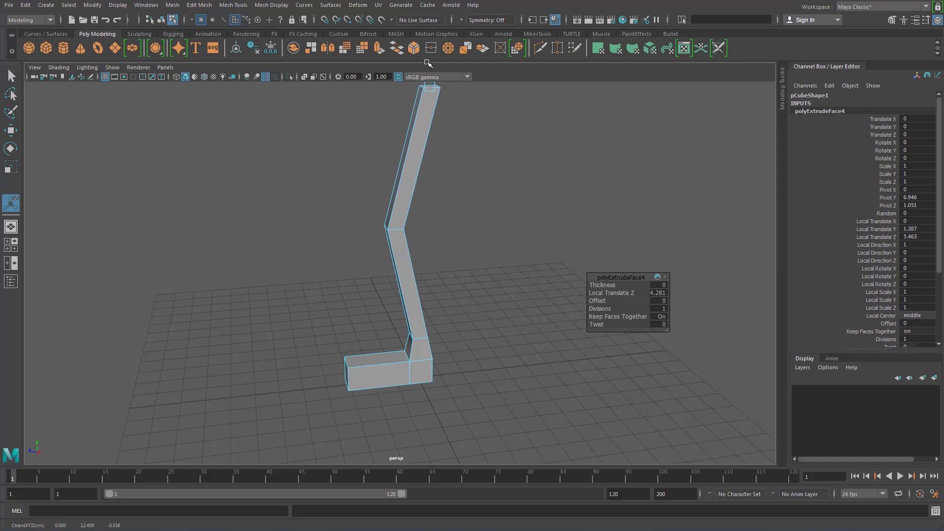
pyautogui.keyDown('alt'); pyautogui.moveTo(449, 149); pyautogui.dragTo(463, 212, button='middle'); pyautogui.keyUp('alt')
# Scale up the thigh's top face and delete it to leave the upper end open
pyautogui.click(488, 153)
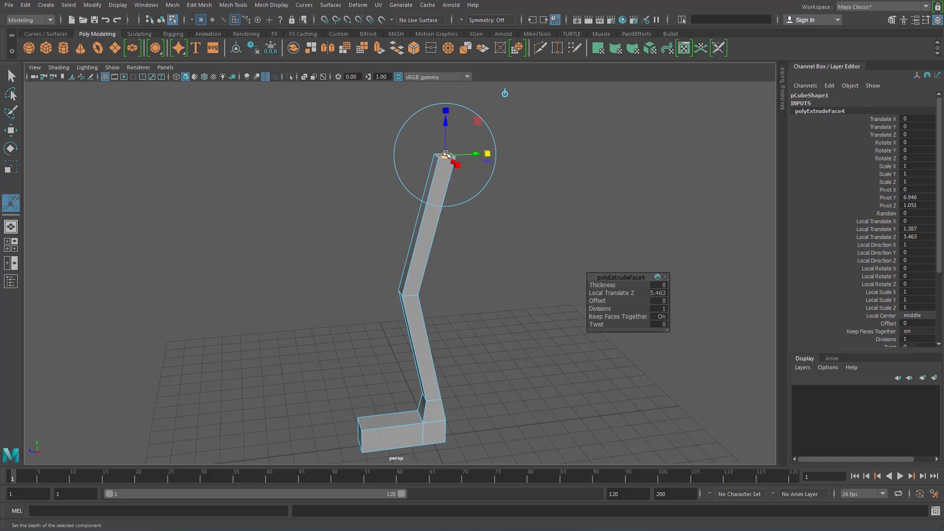
pyautogui.moveTo(446, 156); pyautogui.dragTo(466, 151)
pyautogui.press('e')
pyautogui.press('Delete')
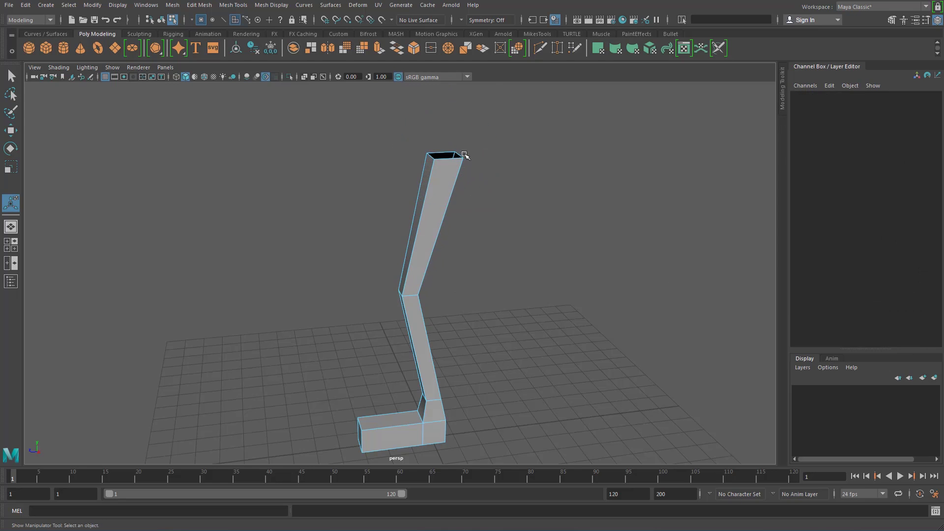
# Insert an edge loop around the foot just above the sole with the Multi-Cut tool
pyautogui.keyDown('alt'); pyautogui.moveTo(421, 301); pyautogui.dragTo(449, 317); pyautogui.keyUp('alt')
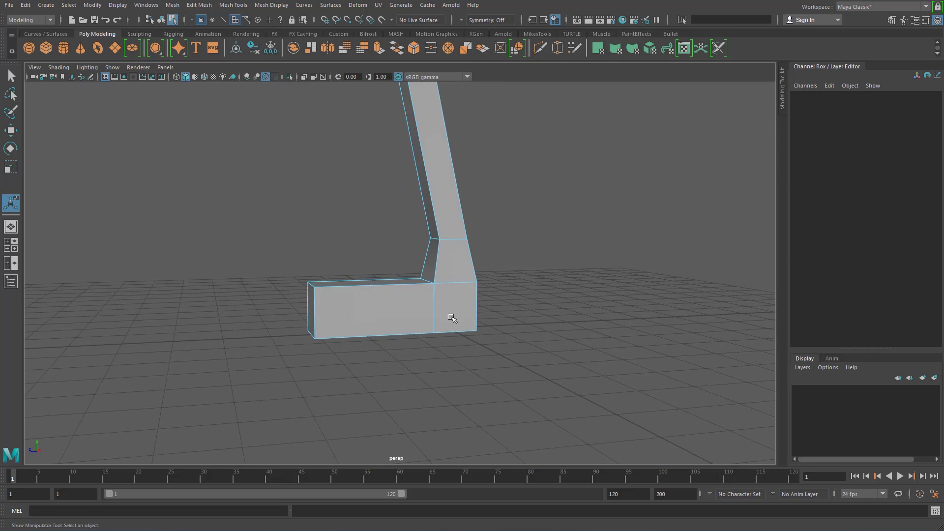
pyautogui.keyDown('shift'); pyautogui.moveTo(386, 316); pyautogui.dragTo(340, 318, button='right'); pyautogui.keyUp('shift')
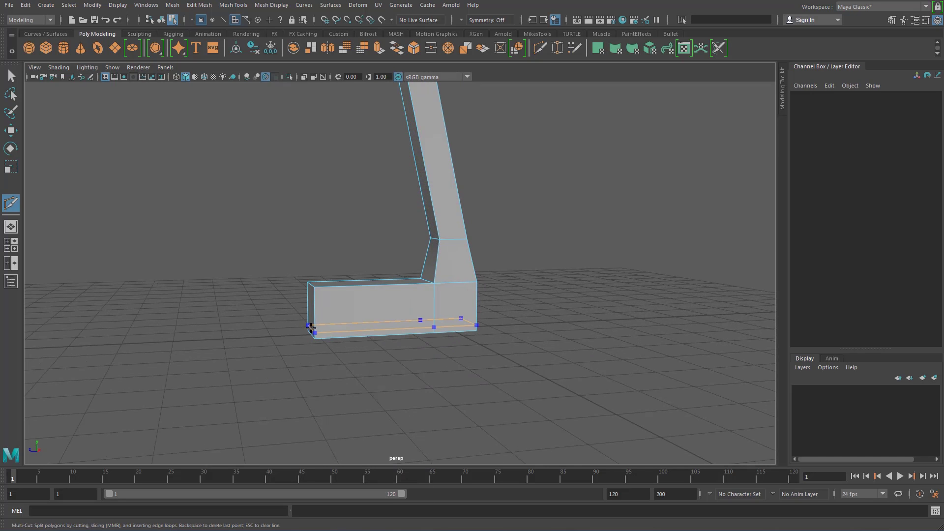
pyautogui.keyDown('alt'); pyautogui.moveTo(372, 277); pyautogui.dragTo(73, 94); pyautogui.keyUp('alt')
pyautogui.click(16, 77)
# In the side view, lower the leg's knee vertices to a height of about 6.51
pyautogui.keyDown('alt'); pyautogui.moveTo(424, 247); pyautogui.dragTo(360, 224, button='right'); pyautogui.keyUp('alt')
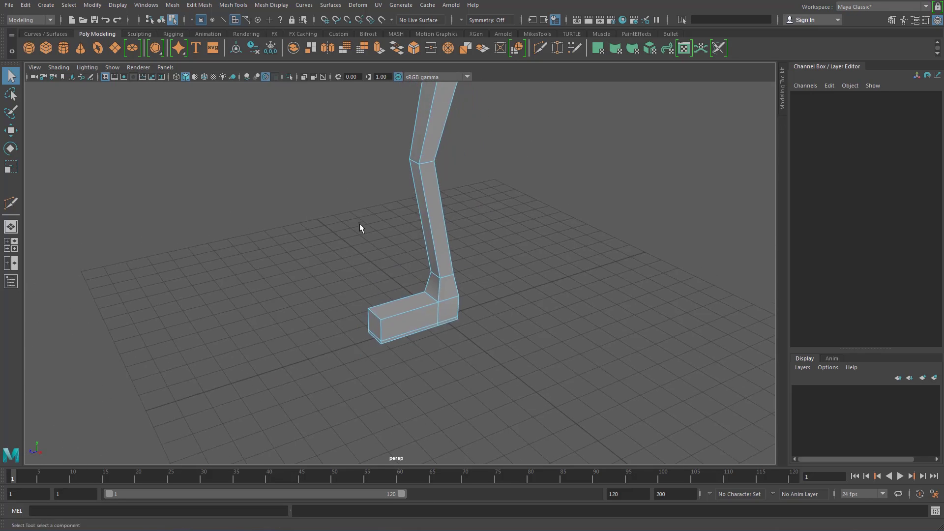
pyautogui.keyDown('alt'); pyautogui.moveTo(435, 221); pyautogui.dragTo(424, 294, button='middle'); pyautogui.keyUp('alt')
pyautogui.keyDown('alt'); pyautogui.moveTo(424, 294); pyautogui.dragTo(407, 250, button='right'); pyautogui.keyUp('alt')
pyautogui.keyDown('alt'); pyautogui.moveTo(407, 249); pyautogui.dragTo(392, 212); pyautogui.keyUp('alt')
pyautogui.moveTo(393, 138); pyautogui.dragTo(433, 128, button='right')
pyautogui.press('space')
pyautogui.press('space')
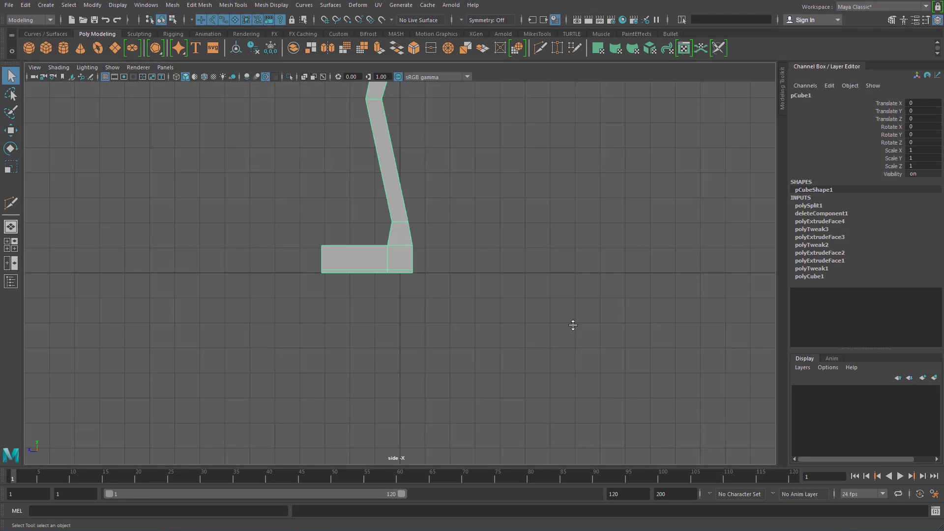
pyautogui.keyDown('alt'); pyautogui.moveTo(442, 191); pyautogui.dragTo(480, 303, button='middle'); pyautogui.keyUp('alt')
pyautogui.keyDown('alt'); pyautogui.moveTo(434, 226); pyautogui.dragTo(446, 318, button='middle'); pyautogui.keyUp('alt')
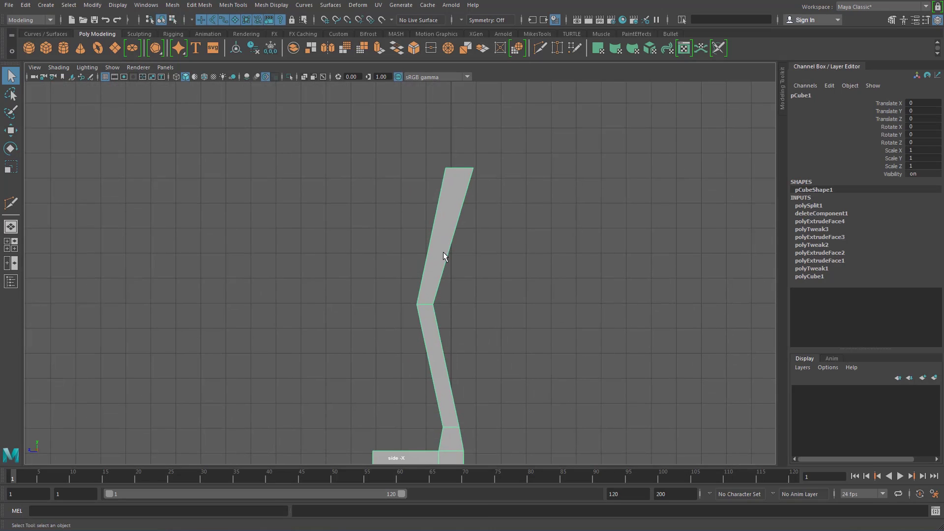
pyautogui.moveTo(443, 252); pyautogui.dragTo(401, 254, button='right')
pyautogui.keyDown('alt'); pyautogui.moveTo(472, 293); pyautogui.dragTo(481, 226, button='middle'); pyautogui.keyUp('alt')
pyautogui.moveTo(396, 215); pyautogui.dragTo(462, 256)
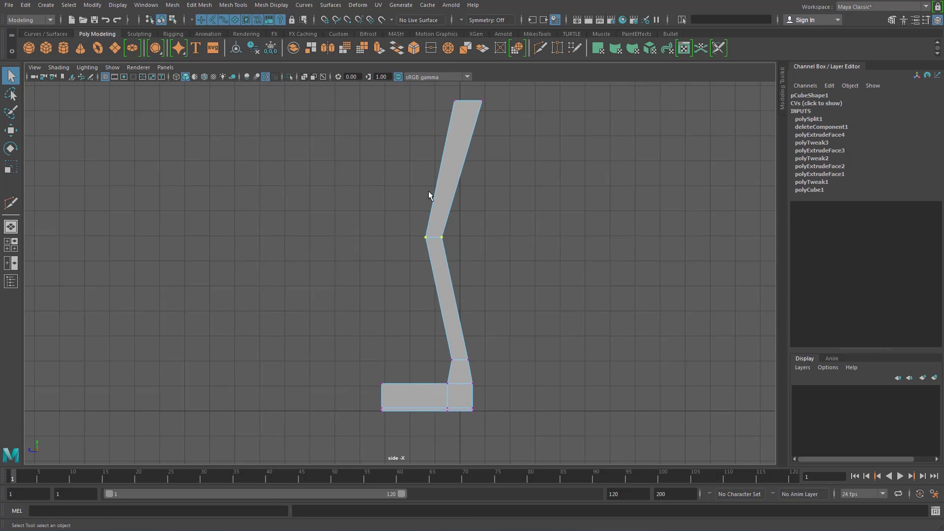
pyautogui.press('w')
pyautogui.moveTo(434, 207); pyautogui.dragTo(434, 217)
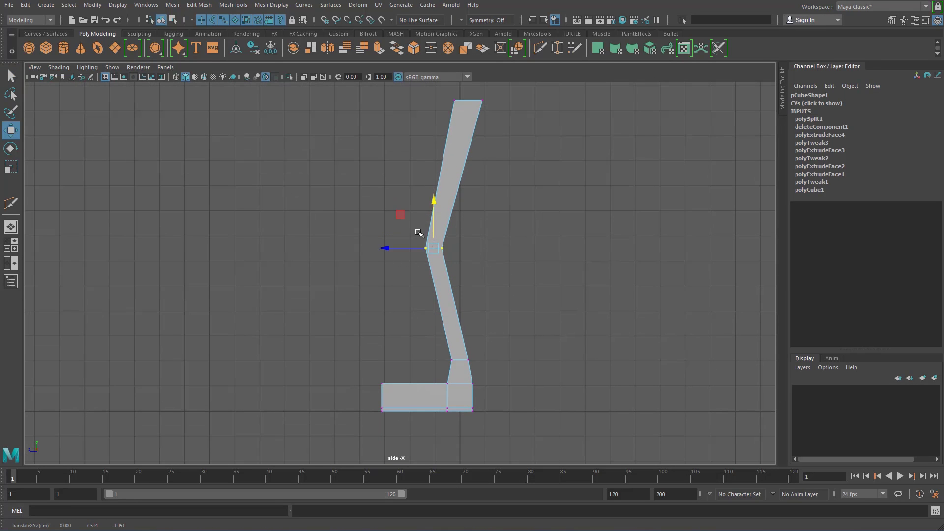
# Move the thigh's top vertices to about Y 11.76, Z 0, and pull the toe-end vertices forward to lengthen the foot
pyautogui.moveTo(437, 90); pyautogui.dragTo(461, 118)
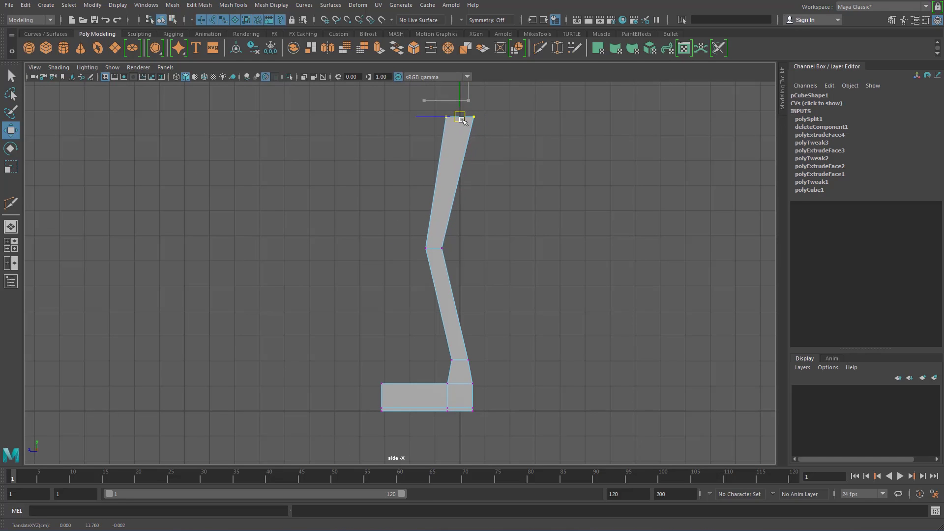
pyautogui.moveTo(357, 385); pyautogui.dragTo(399, 427)
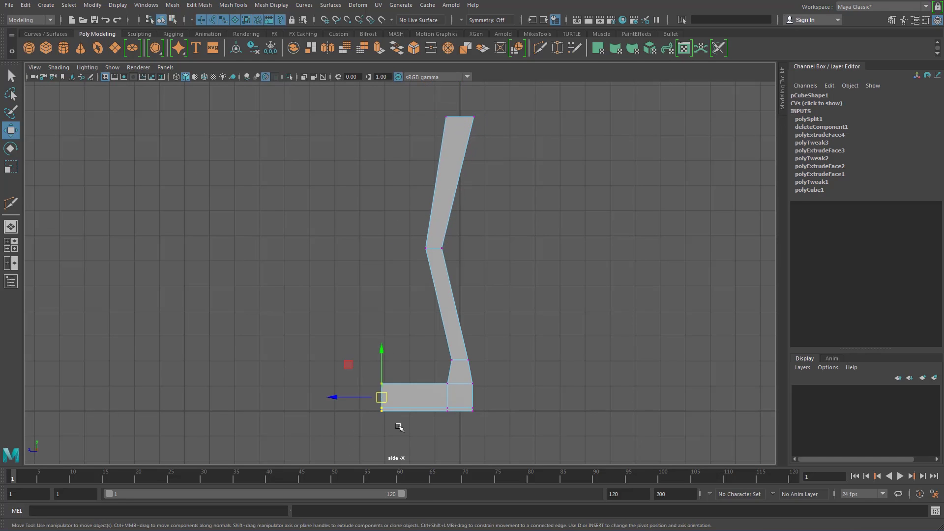
pyautogui.moveTo(334, 395); pyautogui.dragTo(301, 396)
# In the perspective view, insert an edge loop across the foot just behind the toe end with Multi-Cut
pyautogui.press('space')
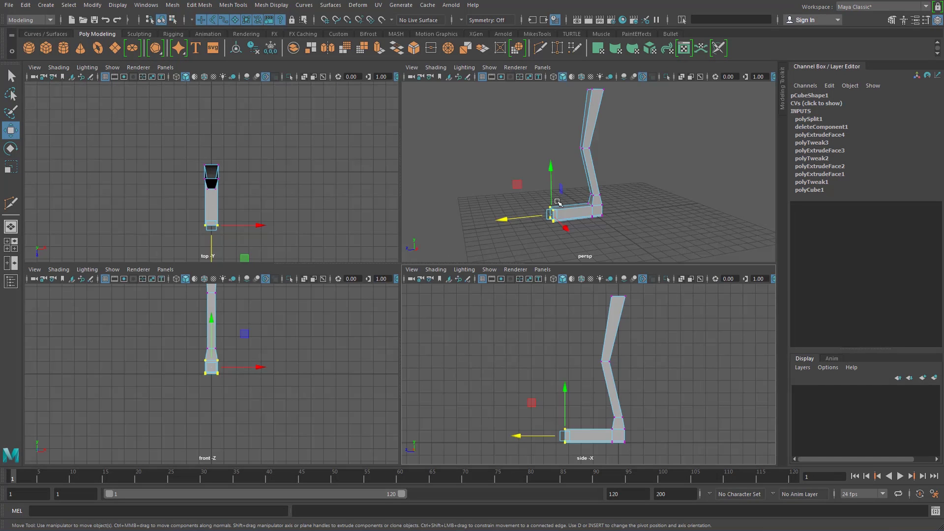
pyautogui.press('space')
pyautogui.keyDown('alt'); pyautogui.moveTo(448, 273); pyautogui.dragTo(350, 289); pyautogui.keyUp('alt')
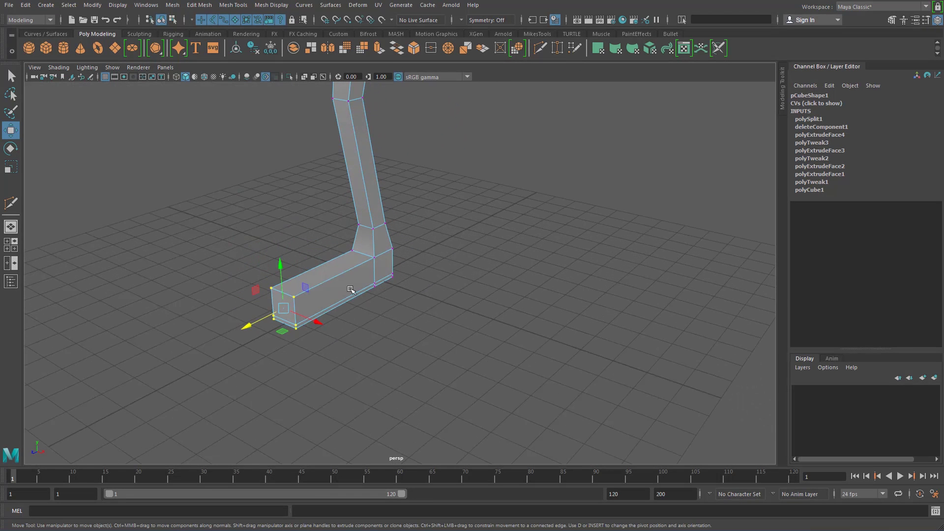
pyautogui.keyDown('shift'); pyautogui.rightClick(331, 285); pyautogui.keyUp('shift')
pyautogui.click(276, 285)
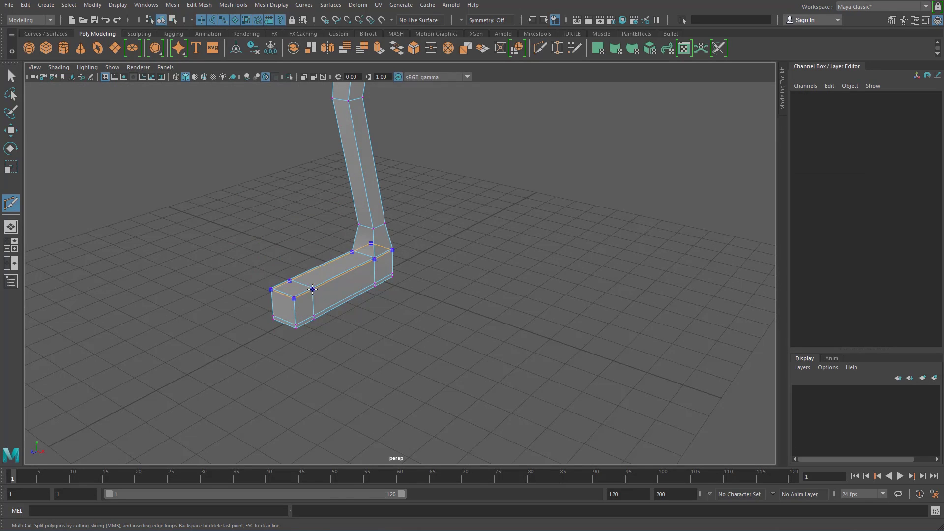
pyautogui.click(11, 76)
# Scale the vertices of the loop behind the toes outward in X to widen the ball of the foot
pyautogui.keyDown('alt'); pyautogui.moveTo(308, 250); pyautogui.dragTo(433, 298); pyautogui.keyUp('alt')
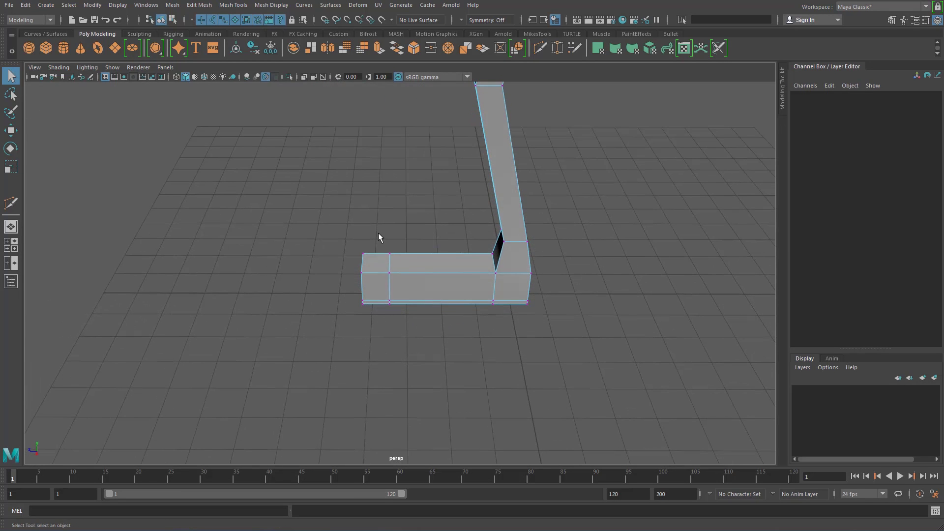
pyautogui.moveTo(418, 341); pyautogui.dragTo(430, 256)
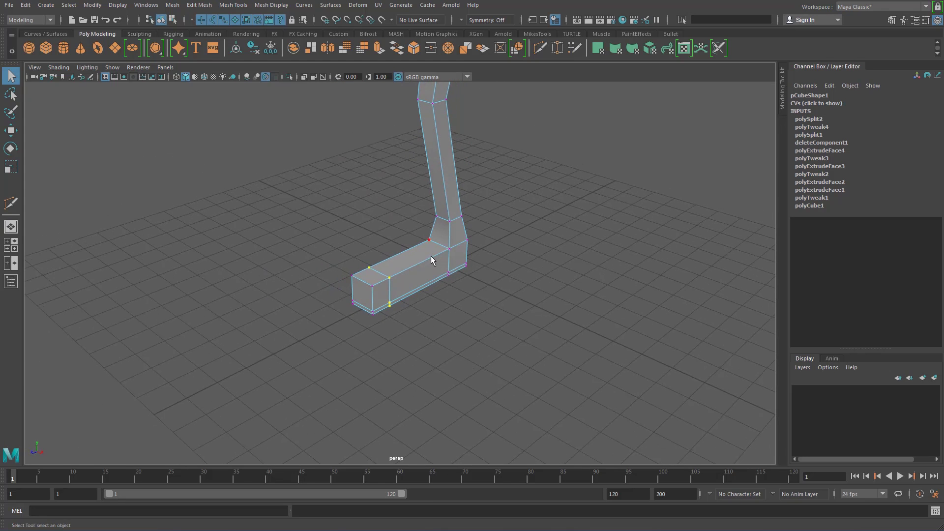
pyautogui.press('r')
pyautogui.moveTo(410, 301); pyautogui.dragTo(470, 332)
pyautogui.keyDown('alt'); pyautogui.moveTo(471, 333); pyautogui.dragTo(476, 278); pyautogui.keyUp('alt')
pyautogui.keyDown('alt'); pyautogui.moveTo(410, 279); pyautogui.dragTo(458, 267); pyautogui.keyUp('alt')
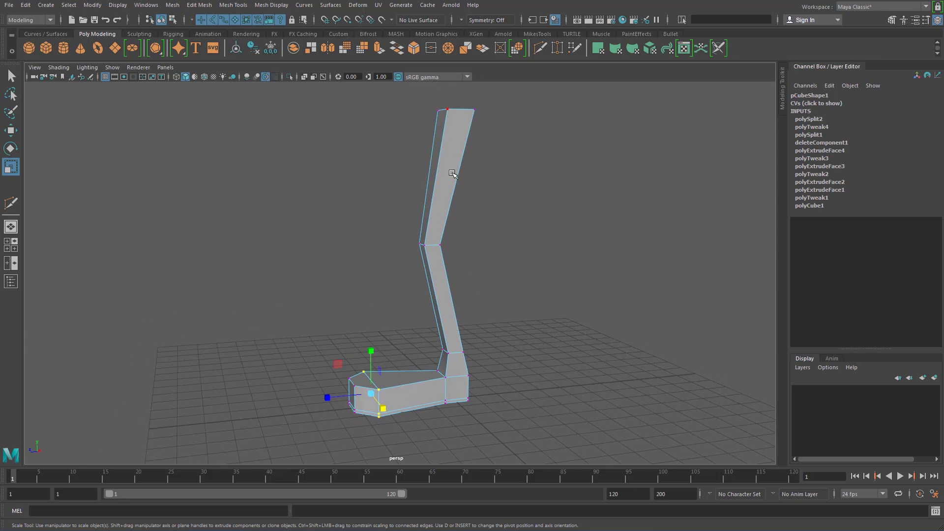
# Return to object mode, select the whole leg mesh and smooth it with 1 division
pyautogui.moveTo(452, 173); pyautogui.dragTo(512, 150, button='right')
pyautogui.click(466, 257)
pyautogui.click(442, 295)
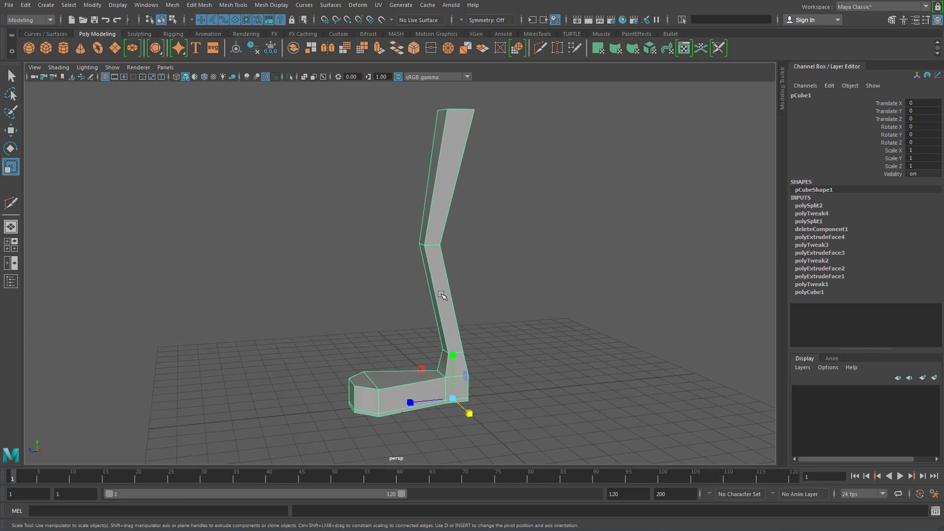
pyautogui.keyDown('alt'); pyautogui.moveTo(442, 295); pyautogui.dragTo(407, 306, button='middle'); pyautogui.keyUp('alt')
pyautogui.keyDown('alt'); pyautogui.moveTo(424, 374); pyautogui.dragTo(431, 304, button='middle'); pyautogui.keyUp('alt')
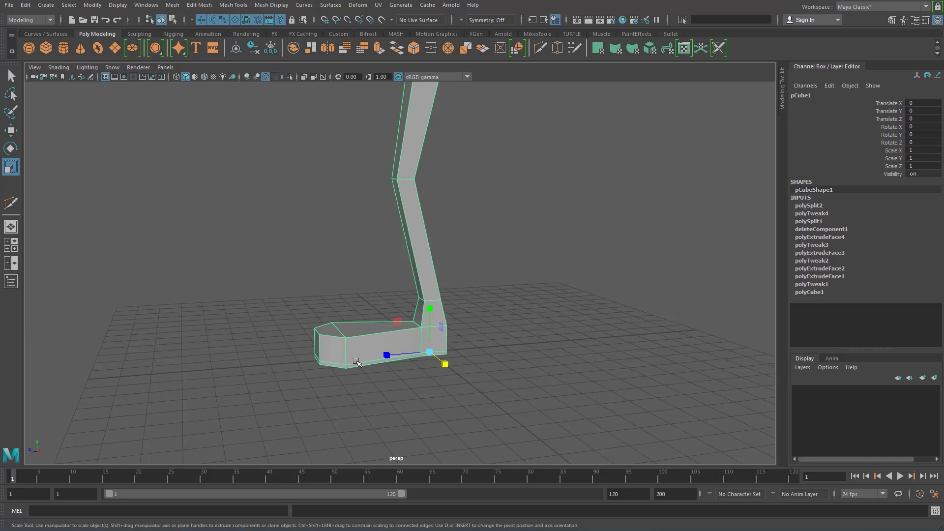
pyautogui.keyDown('alt'); pyautogui.moveTo(357, 362); pyautogui.dragTo(380, 209); pyautogui.keyUp('alt')
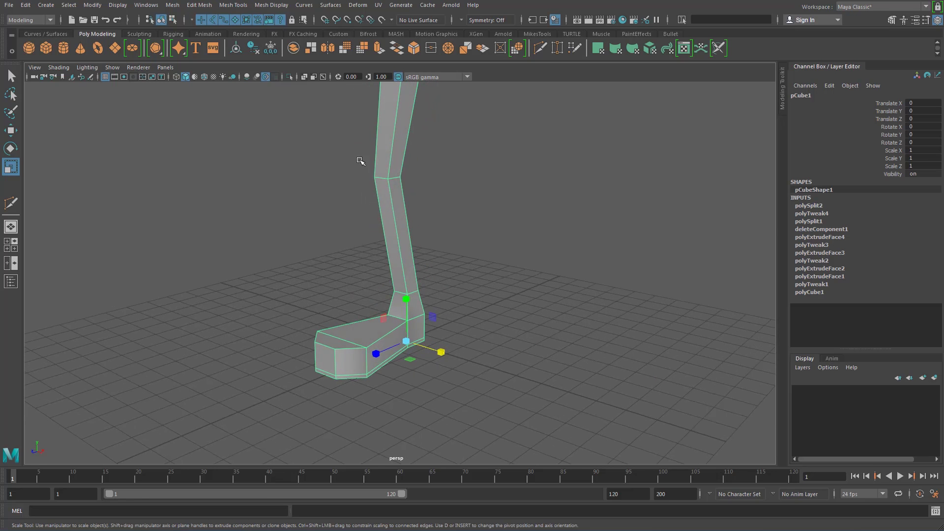
pyautogui.click(348, 49)
pyautogui.moveTo(389, 317)
pyautogui.keyDown('alt'); pyautogui.mouseDown()
pyautogui.moveTo(363, 329)
pyautogui.moveTo(349, 322)
pyautogui.moveTo(512, 289)
pyautogui.moveTo(648, 289)
pyautogui.moveTo(503, 325)
pyautogui.moveTo(378, 323)
pyautogui.mouseUp(); pyautogui.keyUp('alt')
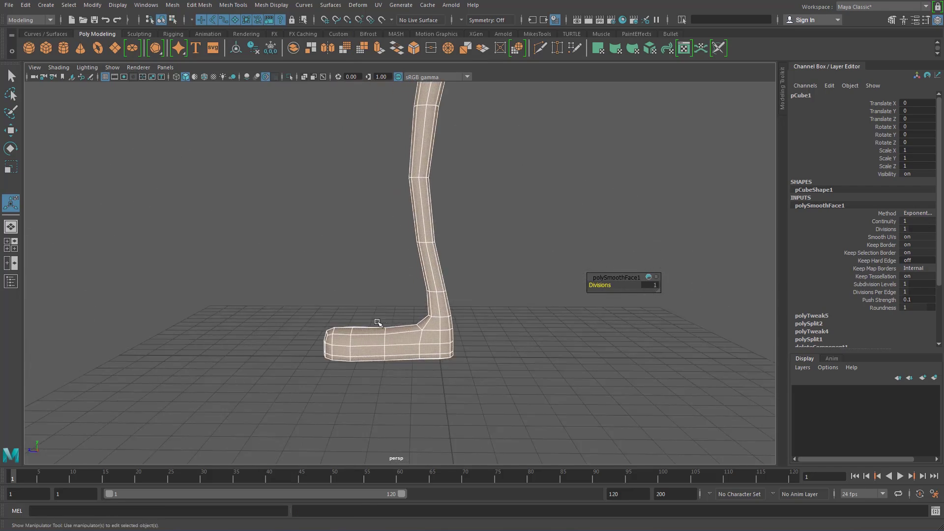
pyautogui.keyDown('alt'); pyautogui.moveTo(427, 341); pyautogui.dragTo(441, 270); pyautogui.keyUp('alt')
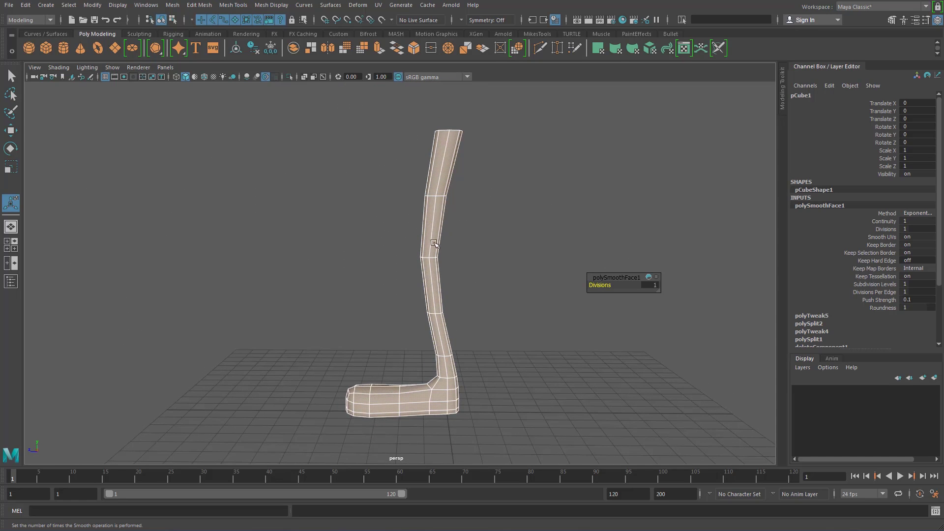
# Undo the last smooth and insert edge loops just above and just below the knee with Multi-Cut
pyautogui.hotkey('ctrl', 'z')
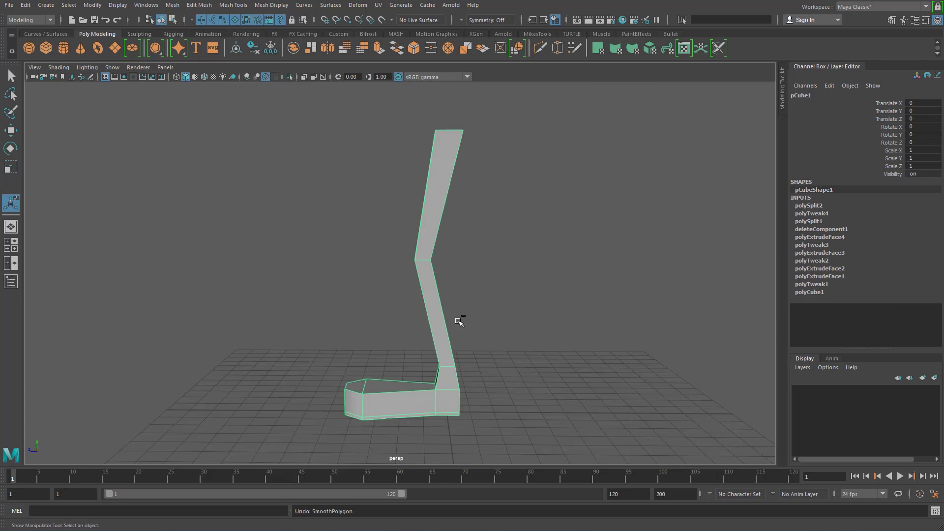
pyautogui.keyDown('shift'); pyautogui.moveTo(422, 228); pyautogui.dragTo(372, 231, button='right'); pyautogui.keyUp('shift')
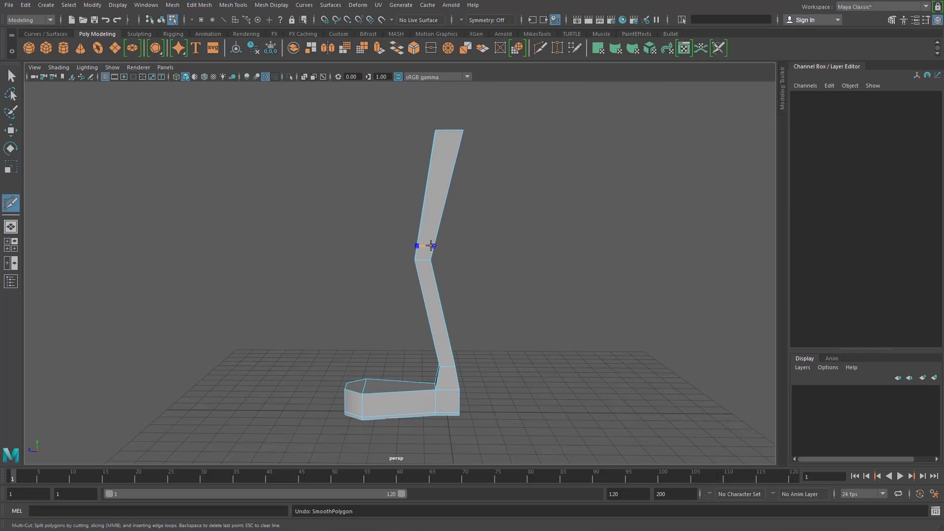
pyautogui.keyDown('ctrl'); pyautogui.click(433, 247); pyautogui.keyUp('ctrl')
pyautogui.keyDown('ctrl'); pyautogui.click(432, 273); pyautogui.keyUp('ctrl')
# Return to object mode, select the leg mesh with its new knee loops and smooth it with 1 division
pyautogui.click(11, 76)
pyautogui.moveTo(432, 150); pyautogui.dragTo(480, 136, button='right')
pyautogui.click(478, 158)
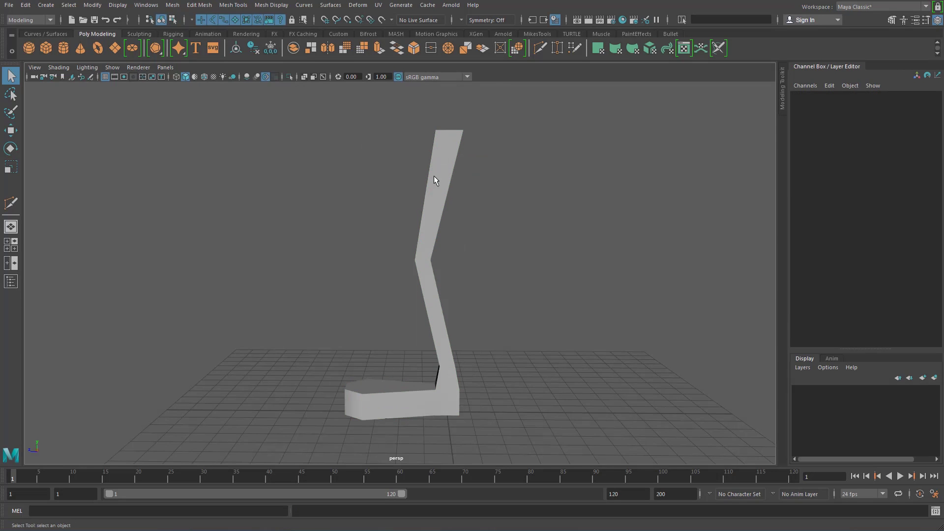
pyautogui.click(435, 178)
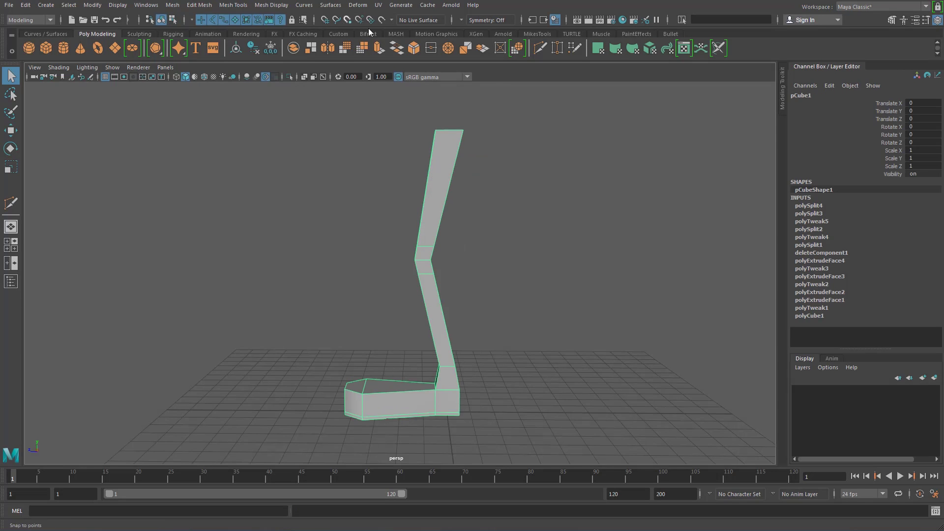
pyautogui.click(347, 50)
# In vertex mode, turn on Soft Select, reduce its falloff radius and raise the top centre vertex behind the toes
pyautogui.keyDown('alt'); pyautogui.moveTo(440, 351); pyautogui.dragTo(462, 331); pyautogui.keyUp('alt')
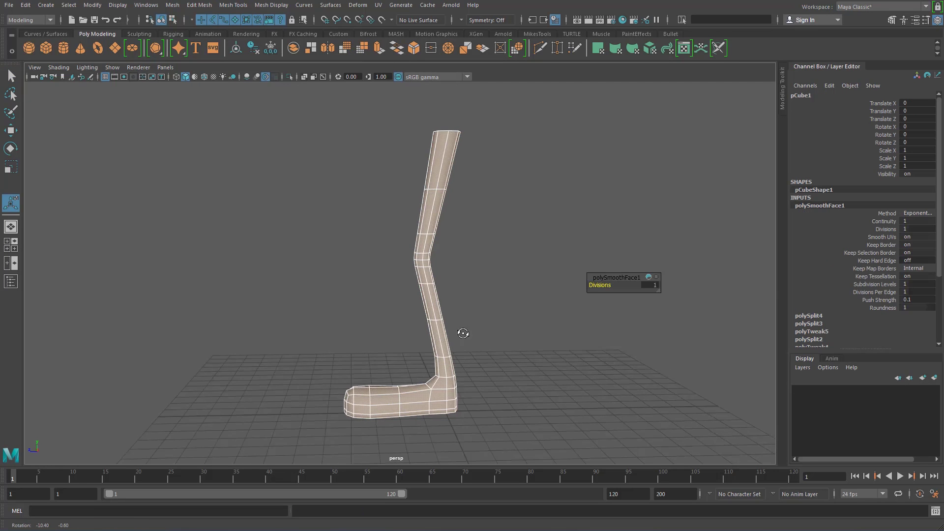
pyautogui.keyDown('alt'); pyautogui.moveTo(462, 331); pyautogui.dragTo(502, 392, button='right'); pyautogui.keyUp('alt')
pyautogui.keyDown('alt'); pyautogui.moveTo(501, 392); pyautogui.dragTo(521, 273, button='middle'); pyautogui.keyUp('alt')
pyautogui.keyDown('alt'); pyautogui.moveTo(521, 273); pyautogui.dragTo(460, 354, button='right'); pyautogui.keyUp('alt')
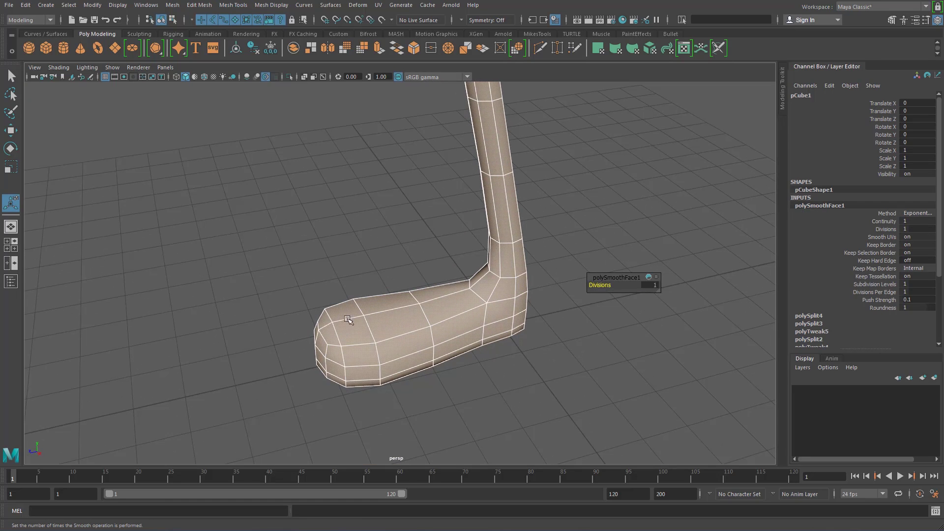
pyautogui.moveTo(364, 323); pyautogui.dragTo(322, 325, button='right')
pyautogui.keyDown('alt'); pyautogui.moveTo(414, 332); pyautogui.dragTo(342, 294); pyautogui.keyUp('alt')
pyautogui.press('b')
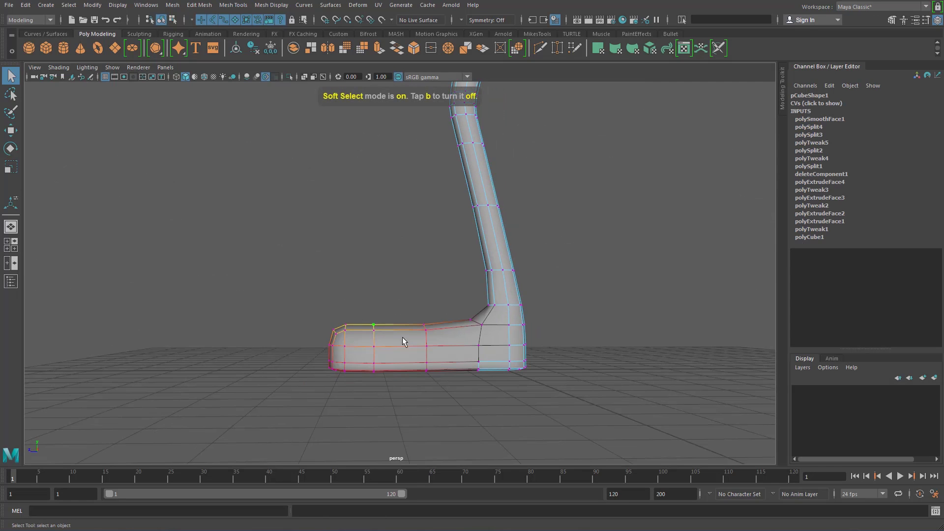
pyautogui.moveTo(359, 344); pyautogui.dragTo(426, 337, button='middle')
pyautogui.press('w')
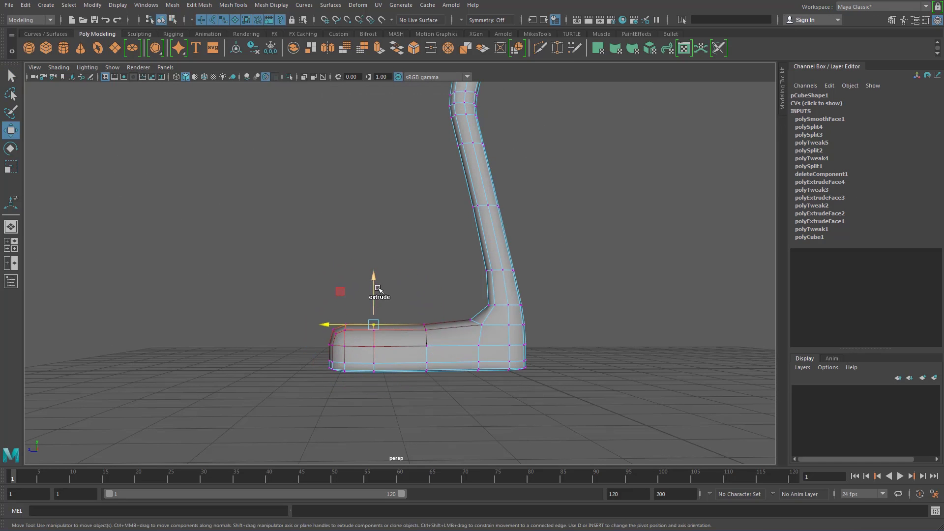
pyautogui.moveTo(374, 276); pyautogui.dragTo(375, 261)
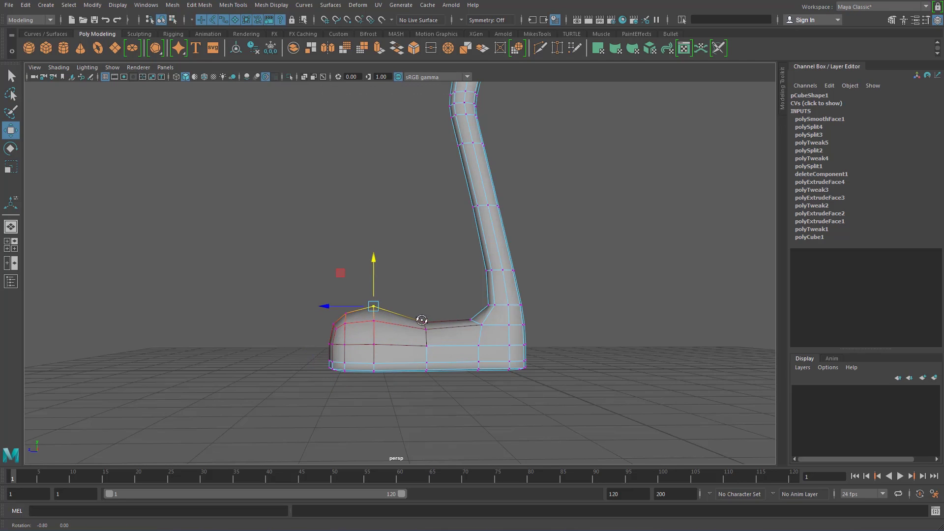
# Raise the top vertex at the front of the toes slightly with soft selection, and select the instep vertices
pyautogui.moveTo(422, 321)
pyautogui.keyDown('alt'); pyautogui.mouseDown()
pyautogui.moveTo(516, 323)
pyautogui.moveTo(417, 324)
pyautogui.mouseUp(); pyautogui.keyUp('alt')
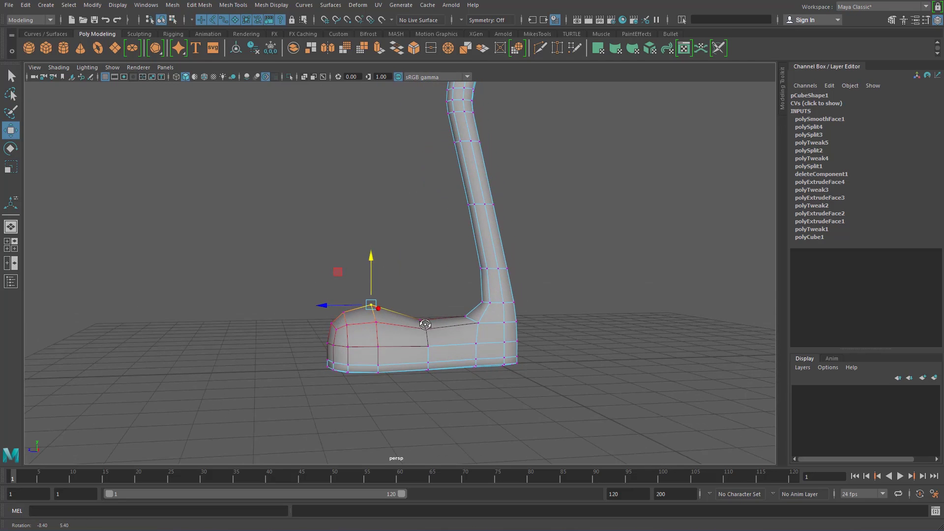
pyautogui.click(343, 313)
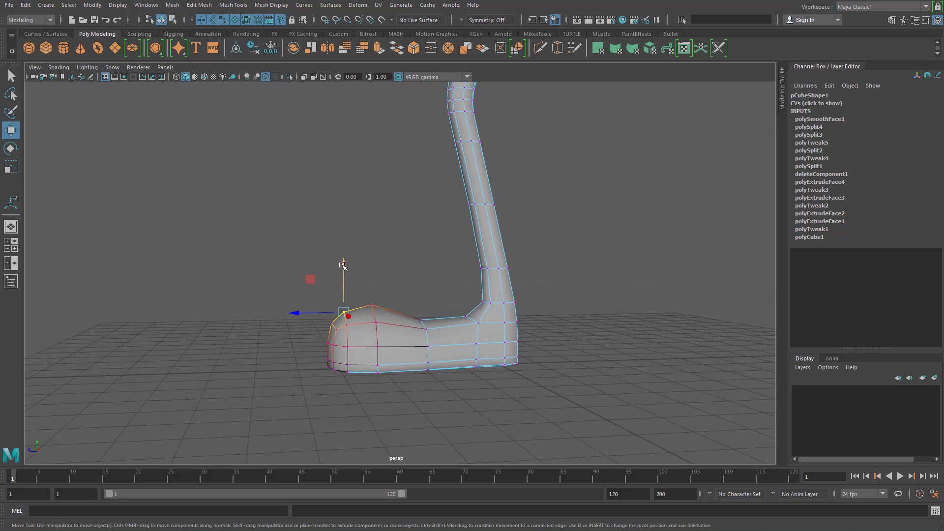
pyautogui.moveTo(343, 266); pyautogui.dragTo(344, 259)
pyautogui.keyDown('alt'); pyautogui.moveTo(476, 326); pyautogui.dragTo(400, 315); pyautogui.keyUp('alt')
pyautogui.click(426, 321)
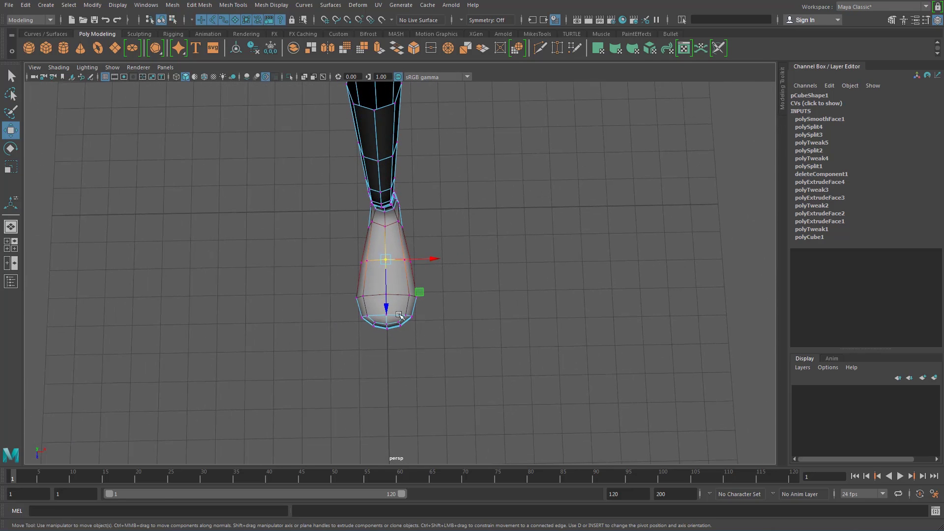
pyautogui.moveTo(336, 254); pyautogui.dragTo(327, 349)
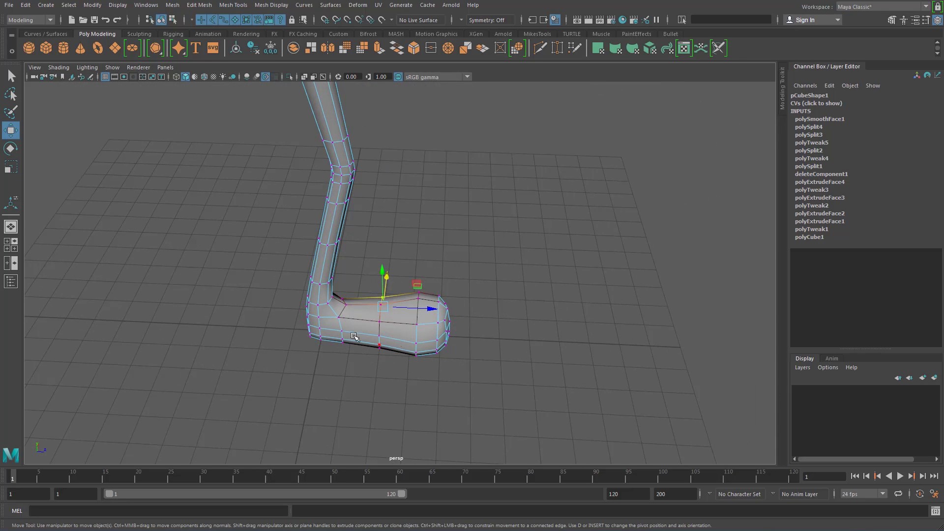
# Insert additional edge loops across the thigh, shin and foot with Multi-Cut
pyautogui.keyDown('alt'); pyautogui.moveTo(404, 366); pyautogui.dragTo(366, 269); pyautogui.keyUp('alt')
pyautogui.moveTo(419, 264); pyautogui.dragTo(498, 248, button='right')
pyautogui.keyDown('alt'); pyautogui.moveTo(497, 248); pyautogui.dragTo(427, 302); pyautogui.keyUp('alt')
pyautogui.keyDown('alt'); pyautogui.moveTo(441, 157); pyautogui.dragTo(457, 221, button='middle'); pyautogui.keyUp('alt')
pyautogui.keyDown('shift'); pyautogui.moveTo(440, 190); pyautogui.dragTo(394, 192, button='right'); pyautogui.keyUp('shift')
pyautogui.keyDown('ctrl'); pyautogui.click(445, 191); pyautogui.keyUp('ctrl')
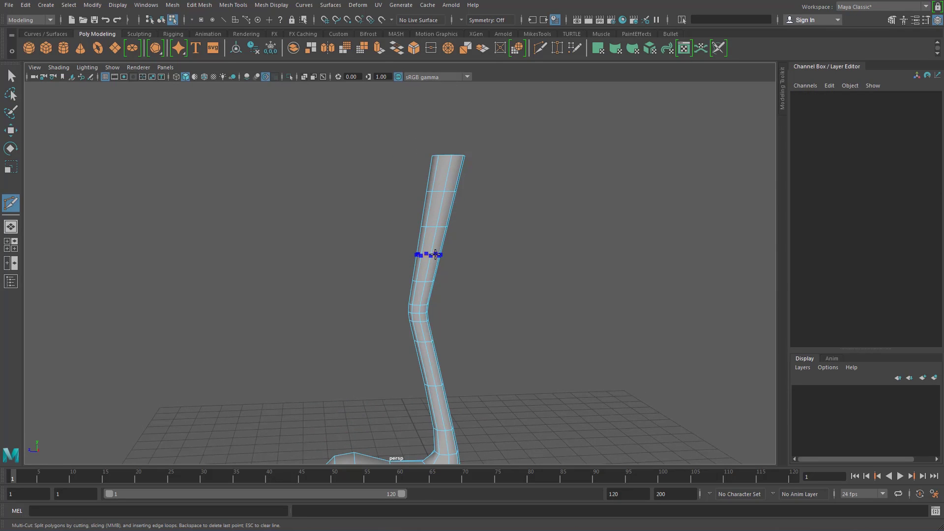
pyautogui.keyDown('alt'); pyautogui.moveTo(479, 323); pyautogui.dragTo(495, 283); pyautogui.keyUp('alt')
pyautogui.keyDown('alt'); pyautogui.moveTo(494, 283); pyautogui.dragTo(502, 178, button='middle'); pyautogui.keyUp('alt')
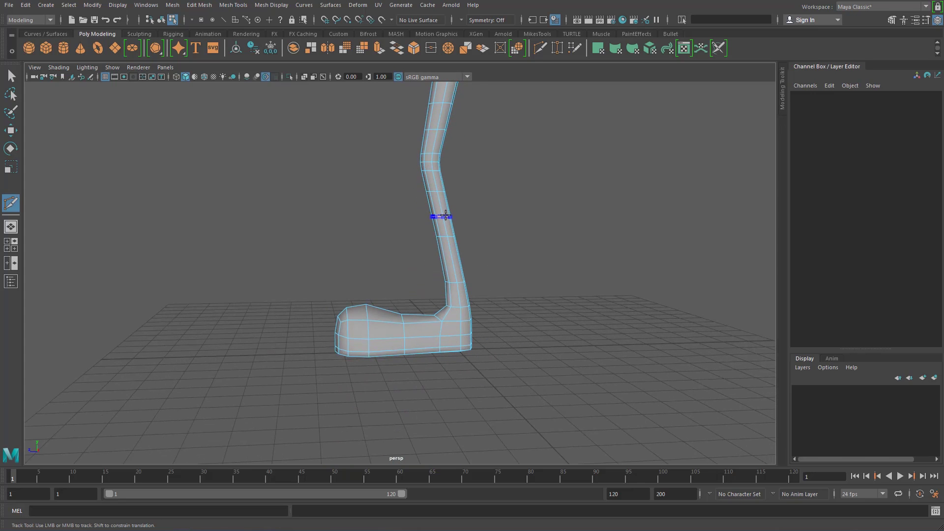
pyautogui.keyDown('ctrl'); pyautogui.click(422, 322); pyautogui.keyUp('ctrl')
pyautogui.keyDown('alt'); pyautogui.moveTo(460, 306); pyautogui.dragTo(433, 305); pyautogui.keyUp('alt')
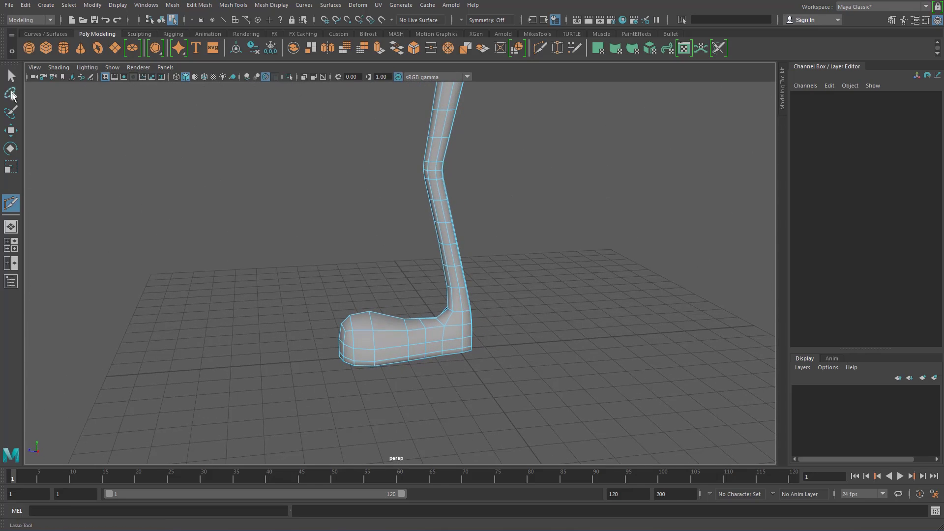
pyautogui.press('q')
pyautogui.keyDown('alt'); pyautogui.moveTo(179, 222); pyautogui.dragTo(389, 318); pyautogui.keyUp('alt')
pyautogui.moveTo(389, 318); pyautogui.dragTo(385, 322, button='right')
pyautogui.click(386, 321)
pyautogui.keyDown('shift'); pyautogui.click(399, 322); pyautogui.keyUp('shift')
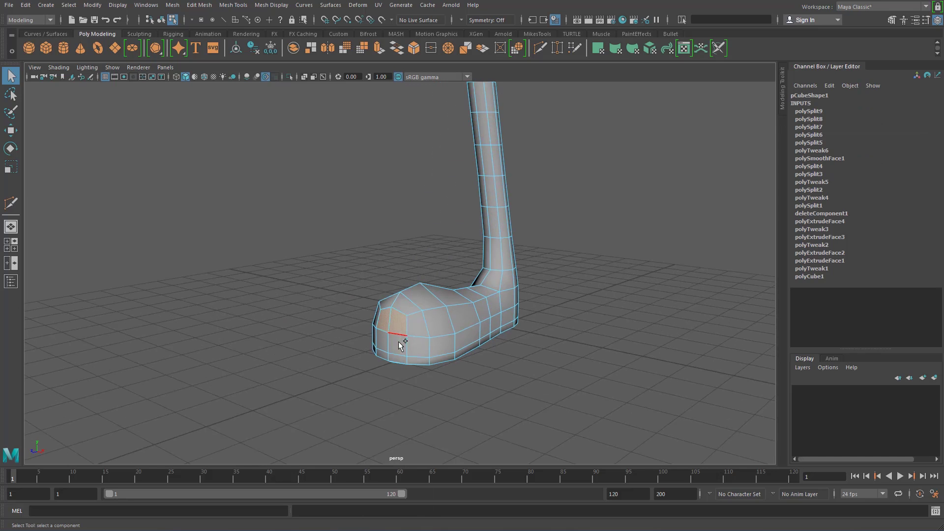
pyautogui.keyDown('shift'); pyautogui.click(398, 342); pyautogui.keyUp('shift')
pyautogui.keyDown('shift'); pyautogui.click(382, 342); pyautogui.keyUp('shift')
pyautogui.press('w')
pyautogui.keyDown('alt'); pyautogui.moveTo(399, 357); pyautogui.dragTo(351, 314); pyautogui.keyUp('alt')
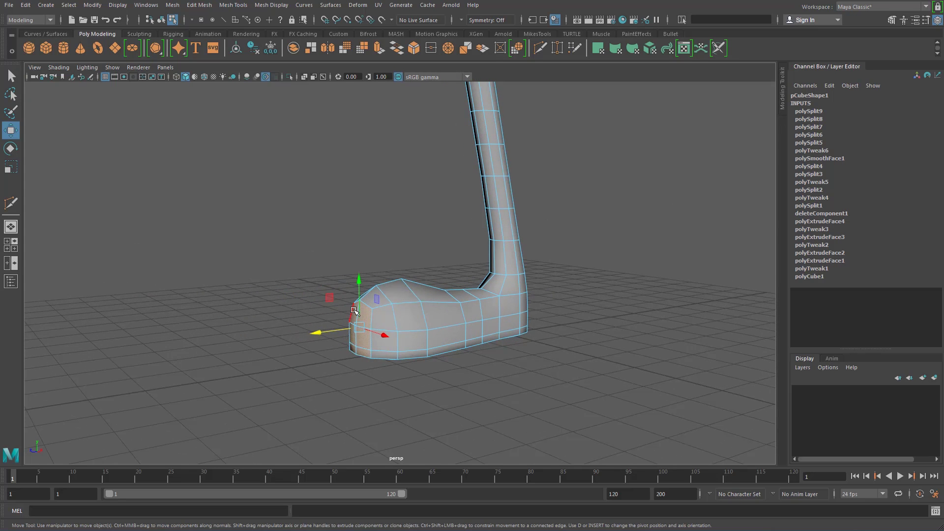
# Select the vertical centre edges at the tip of the toes, pull them forward and return to object mode
pyautogui.moveTo(352, 314); pyautogui.dragTo(355, 291, button='right')
pyautogui.doubleClick(360, 313)
pyautogui.keyDown('alt'); pyautogui.moveTo(359, 313); pyautogui.dragTo(407, 348); pyautogui.keyUp('alt')
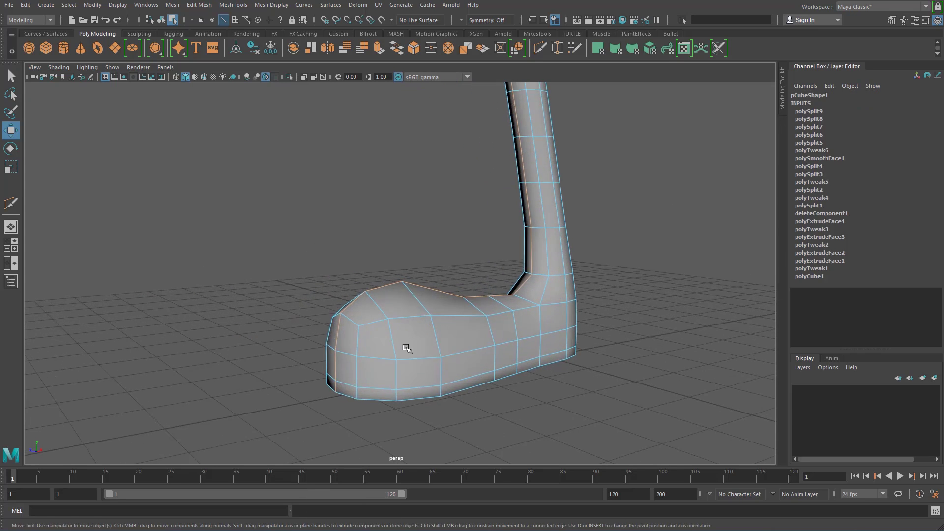
pyautogui.click(340, 338)
pyautogui.keyDown('alt'); pyautogui.moveTo(333, 355); pyautogui.dragTo(352, 316); pyautogui.keyUp('alt')
pyautogui.keyDown('shift'); pyautogui.click(370, 289); pyautogui.keyUp('shift')
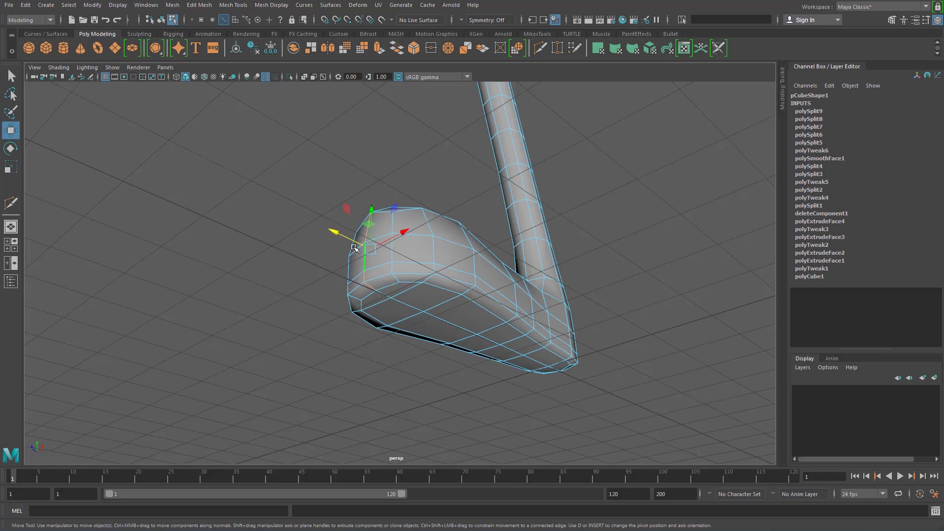
pyautogui.moveTo(338, 233); pyautogui.dragTo(314, 284)
pyautogui.rightClick(353, 311)
pyautogui.moveTo(388, 296); pyautogui.dragTo(389, 296, button='right')
pyautogui.click(463, 279)
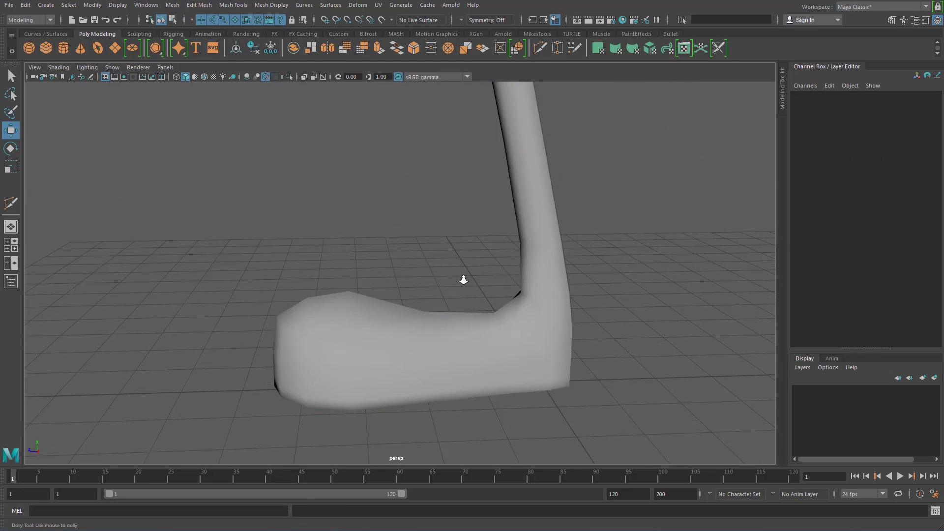
# Select the whole leg mesh, smooth it a second time with 1 division and deselect it in object mode
pyautogui.keyDown('alt'); pyautogui.moveTo(463, 281); pyautogui.dragTo(379, 269, button='right'); pyautogui.keyUp('alt')
pyautogui.keyDown('alt'); pyautogui.moveTo(475, 240); pyautogui.dragTo(468, 344, button='middle'); pyautogui.keyUp('alt')
pyautogui.keyDown('alt'); pyautogui.moveTo(411, 272); pyautogui.dragTo(405, 231, button='right'); pyautogui.keyUp('alt')
pyautogui.click(424, 229)
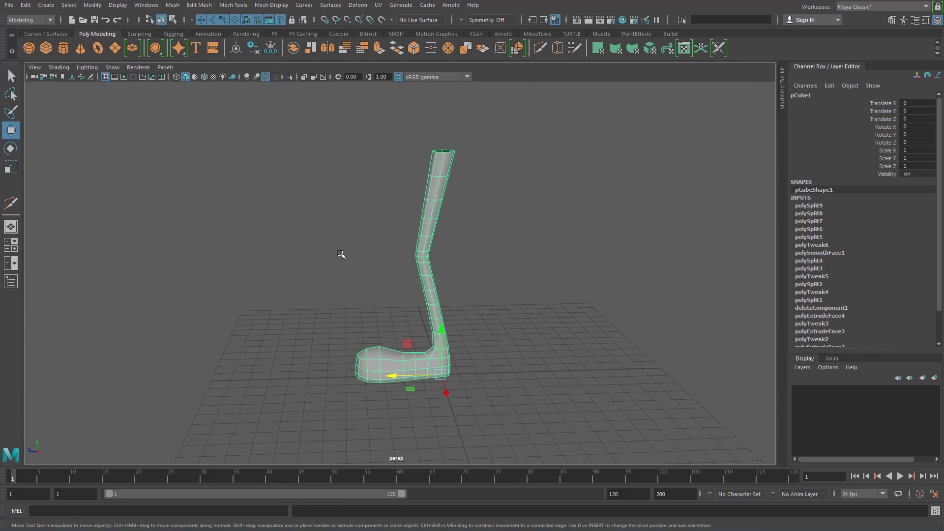
pyautogui.keyDown('alt'); pyautogui.moveTo(341, 257); pyautogui.dragTo(340, 140); pyautogui.keyUp('alt')
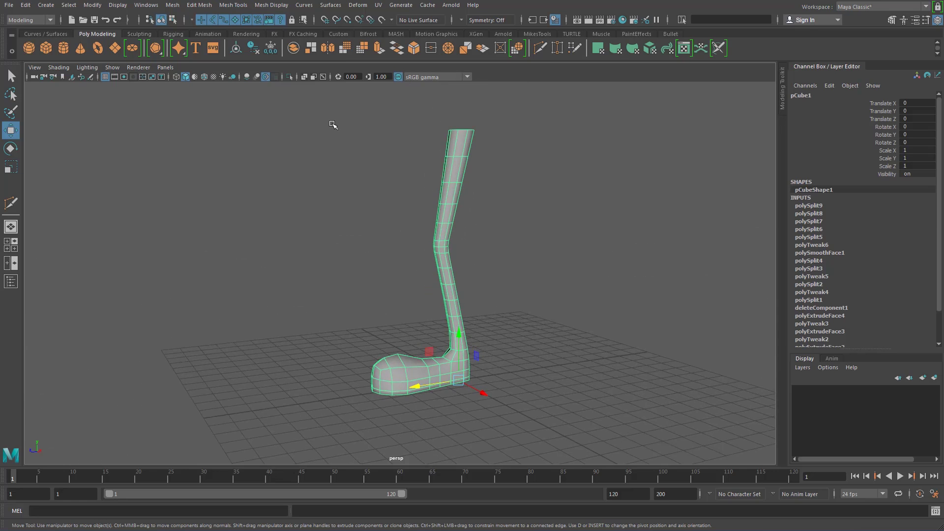
pyautogui.click(346, 48)
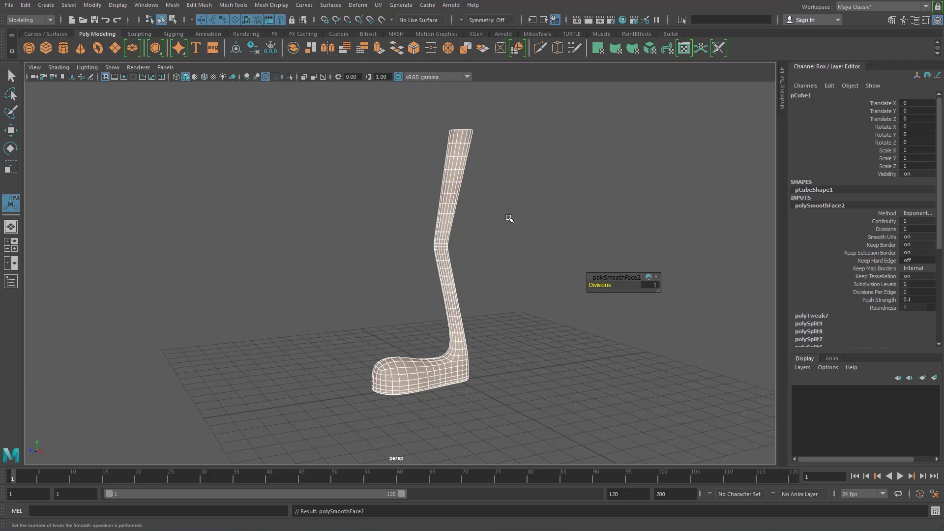
pyautogui.rightClick(455, 185)
pyautogui.moveTo(455, 185); pyautogui.dragTo(501, 170, button='right')
pyautogui.click(521, 203)
# Examine the smoothed leg mesh from several sides, including the underside of the foot and the full side profile
pyautogui.moveTo(521, 203)
pyautogui.keyDown('alt'); pyautogui.mouseDown()
pyautogui.moveTo(607, 217)
pyautogui.moveTo(560, 234)
pyautogui.moveTo(430, 236)
pyautogui.mouseUp(); pyautogui.keyUp('alt')
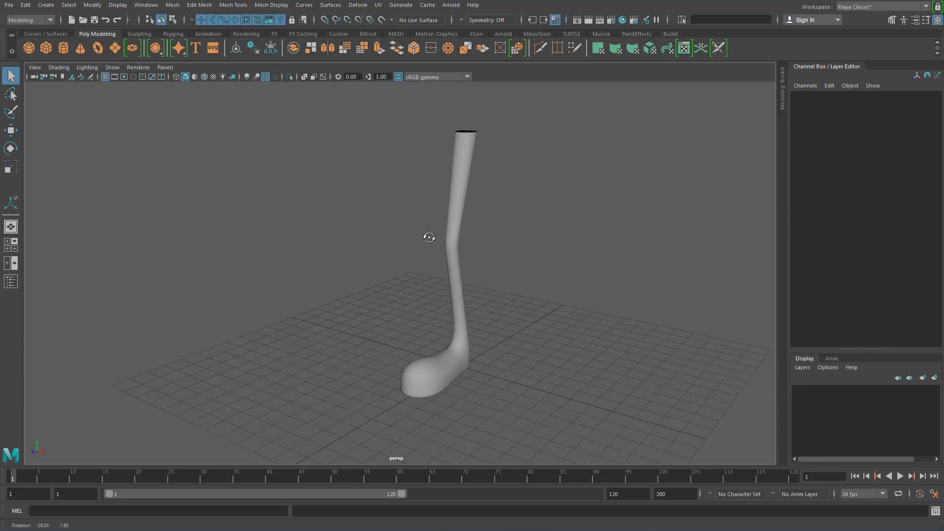
pyautogui.keyDown('alt'); pyautogui.moveTo(430, 236); pyautogui.dragTo(412, 214, button='middle'); pyautogui.keyUp('alt')
pyautogui.keyDown('alt'); pyautogui.moveTo(413, 214); pyautogui.dragTo(458, 275, button='right'); pyautogui.keyUp('alt')
pyautogui.click(432, 276)
pyautogui.keyDown('alt'); pyautogui.moveTo(432, 276); pyautogui.dragTo(439, 254); pyautogui.keyUp('alt')
pyautogui.keyDown('alt'); pyautogui.moveTo(438, 253); pyautogui.dragTo(426, 225, button='middle'); pyautogui.keyUp('alt')
pyautogui.keyDown('alt'); pyautogui.moveTo(426, 225); pyautogui.dragTo(397, 282, button='right'); pyautogui.keyUp('alt')
pyautogui.keyDown('alt'); pyautogui.moveTo(398, 282); pyautogui.dragTo(404, 255); pyautogui.keyUp('alt')
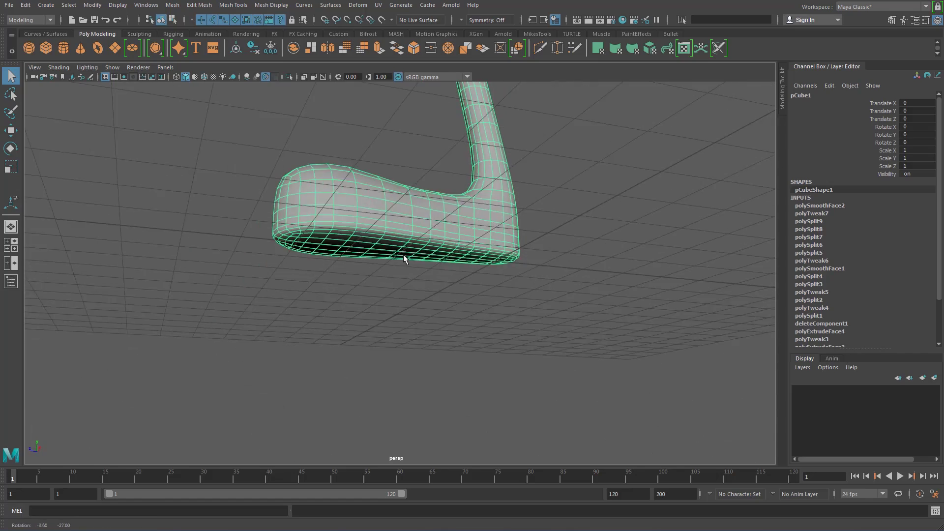
pyautogui.keyDown('alt'); pyautogui.moveTo(404, 255); pyautogui.dragTo(438, 232, button='right'); pyautogui.keyUp('alt')
pyautogui.keyDown('alt'); pyautogui.moveTo(315, 187); pyautogui.dragTo(276, 203); pyautogui.keyUp('alt')
pyautogui.moveTo(438, 167)
pyautogui.keyDown('alt'); pyautogui.mouseDown(button='right')
pyautogui.moveTo(446, 162)
pyautogui.moveTo(429, 165)
pyautogui.mouseUp(button='right'); pyautogui.keyUp('alt')
pyautogui.keyDown('alt'); pyautogui.moveTo(427, 213); pyautogui.dragTo(433, 250); pyautogui.keyUp('alt')
pyautogui.keyDown('alt'); pyautogui.moveTo(433, 251); pyautogui.dragTo(439, 148, button='right'); pyautogui.keyUp('alt')
pyautogui.keyDown('alt'); pyautogui.moveTo(441, 195); pyautogui.dragTo(439, 290, button='middle'); pyautogui.keyUp('alt')
pyautogui.keyDown('alt'); pyautogui.moveTo(439, 204); pyautogui.dragTo(446, 202); pyautogui.keyUp('alt')
pyautogui.keyDown('alt'); pyautogui.moveTo(447, 203); pyautogui.dragTo(419, 183, button='right'); pyautogui.keyUp('alt')
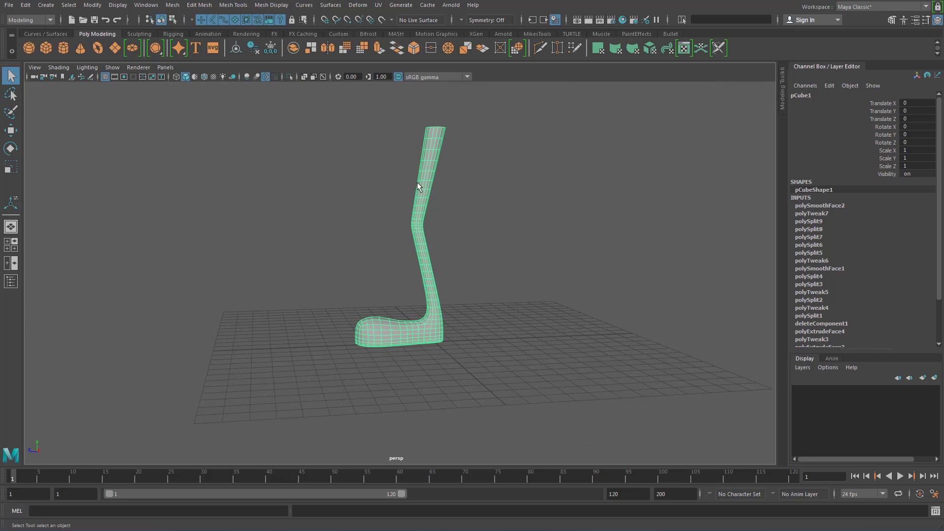
# Move the leg mesh backward along Z to about -1.345 and deselect it
pyautogui.keyDown('alt'); pyautogui.moveTo(418, 183); pyautogui.dragTo(419, 212, button='middle'); pyautogui.keyUp('alt')
pyautogui.keyDown('alt'); pyautogui.moveTo(373, 206); pyautogui.dragTo(384, 210); pyautogui.keyUp('alt')
pyautogui.keyDown('alt'); pyautogui.moveTo(427, 221); pyautogui.dragTo(470, 249, button='right'); pyautogui.keyUp('alt')
pyautogui.keyDown('alt'); pyautogui.moveTo(470, 250); pyautogui.dragTo(441, 254); pyautogui.keyUp('alt')
pyautogui.keyDown('alt'); pyautogui.moveTo(426, 314); pyautogui.dragTo(397, 268, button='right'); pyautogui.keyUp('alt')
pyautogui.press('w')
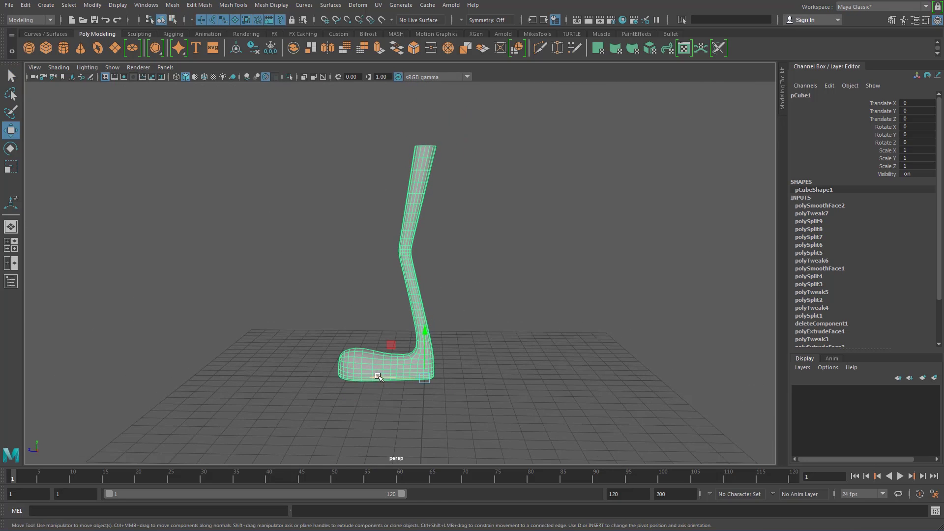
pyautogui.moveTo(378, 376); pyautogui.dragTo(405, 377)
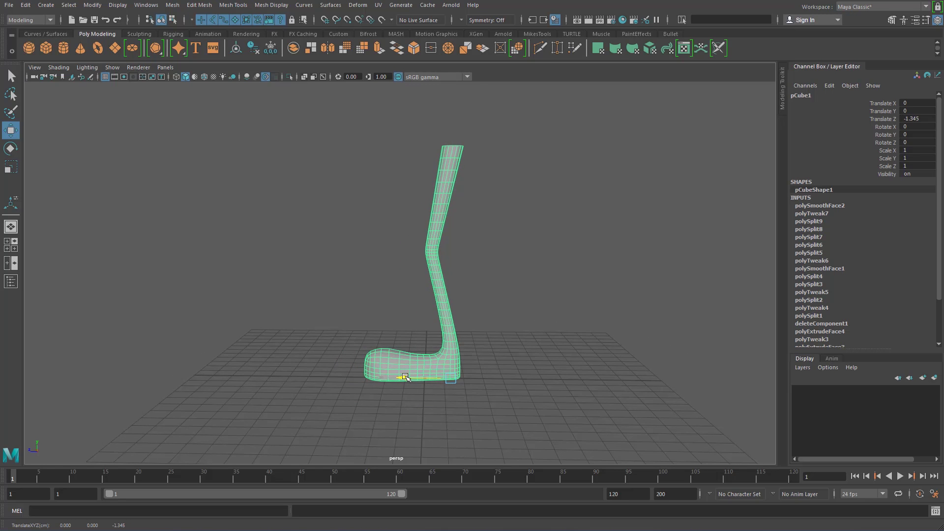
pyautogui.click(367, 299)
pyautogui.moveTo(366, 299)
pyautogui.keyDown('alt'); pyautogui.mouseDown()
pyautogui.moveTo(401, 310)
pyautogui.moveTo(344, 289)
pyautogui.moveTo(358, 307)
pyautogui.mouseUp(); pyautogui.keyUp('alt')
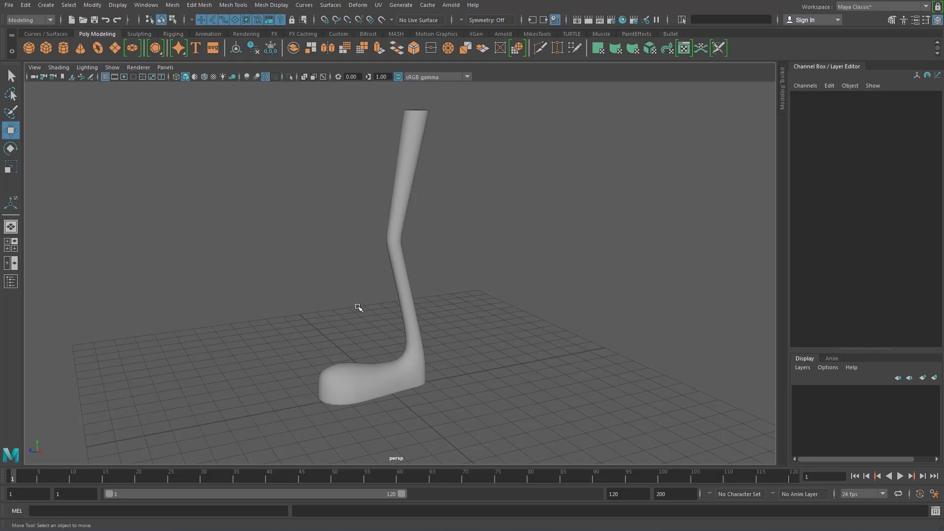
# Save the scene as LegRig in Maya Binary format in the Desktop folder of the H: drive
pyautogui.click(9, 6)
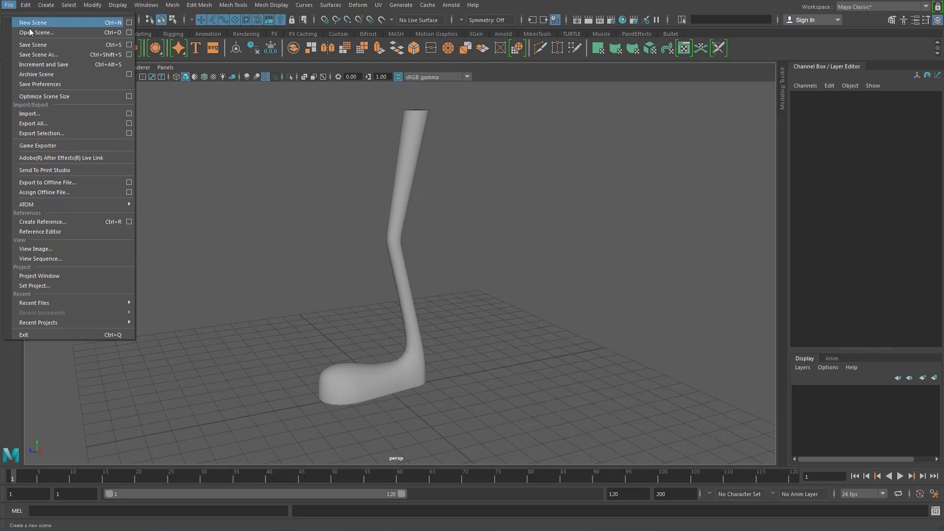
pyautogui.click(43, 53)
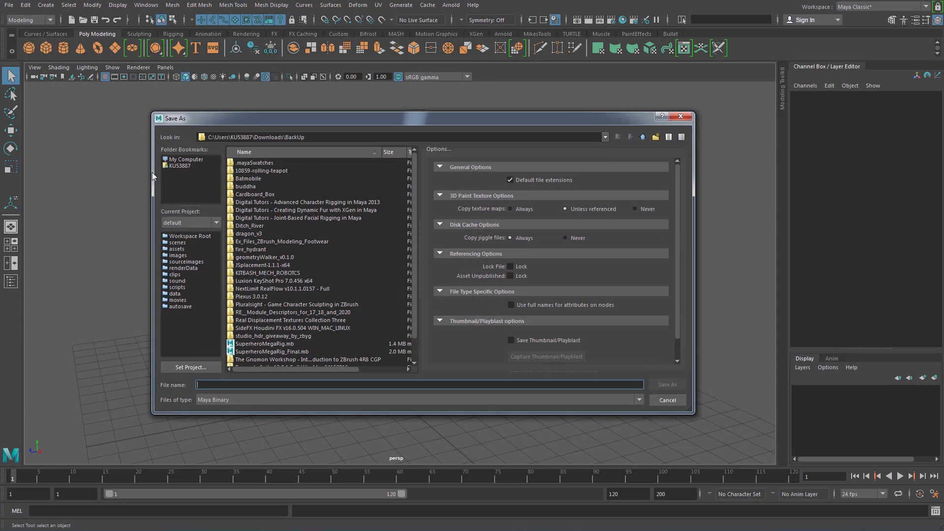
pyautogui.click(191, 161)
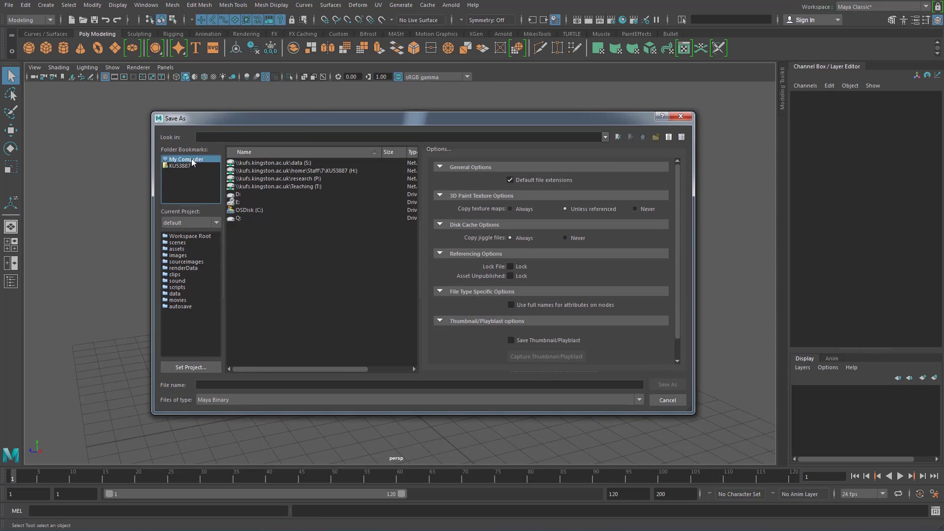
pyautogui.click(186, 166)
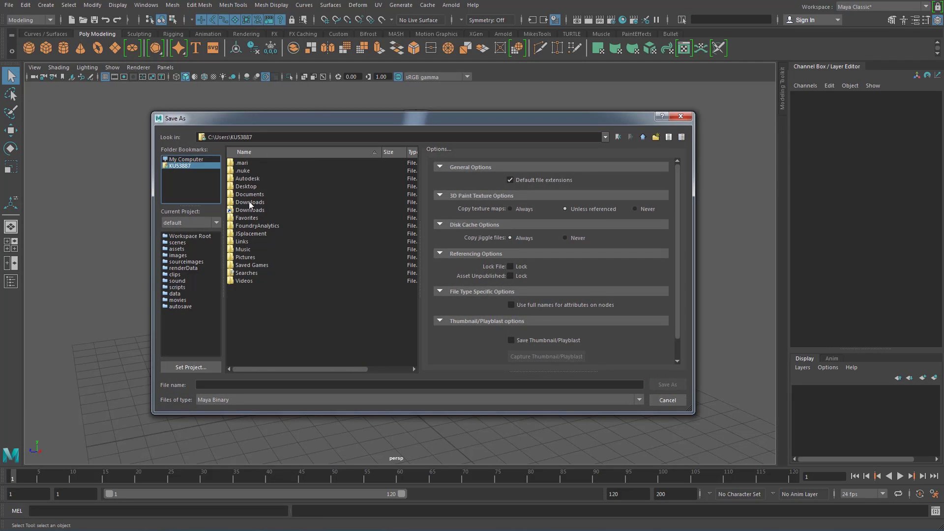
pyautogui.click(187, 160)
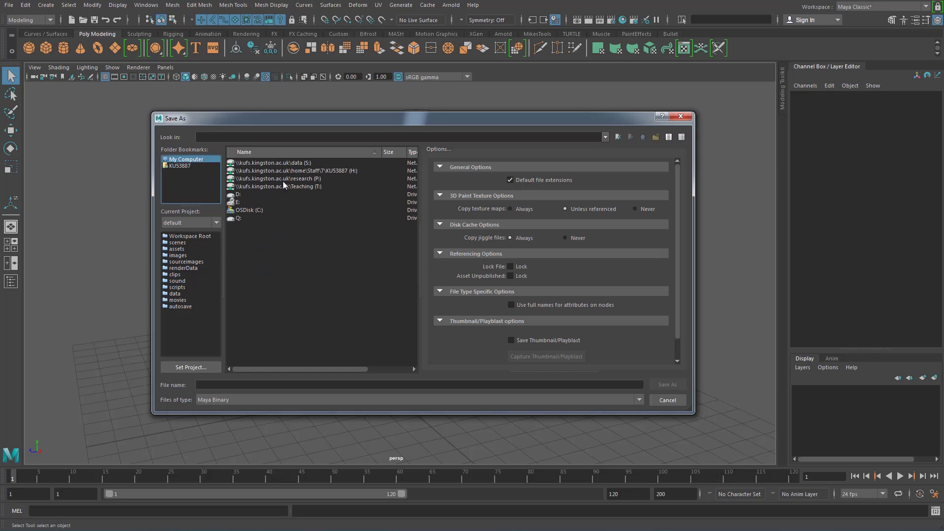
pyautogui.doubleClick(297, 170)
pyautogui.doubleClick(245, 258)
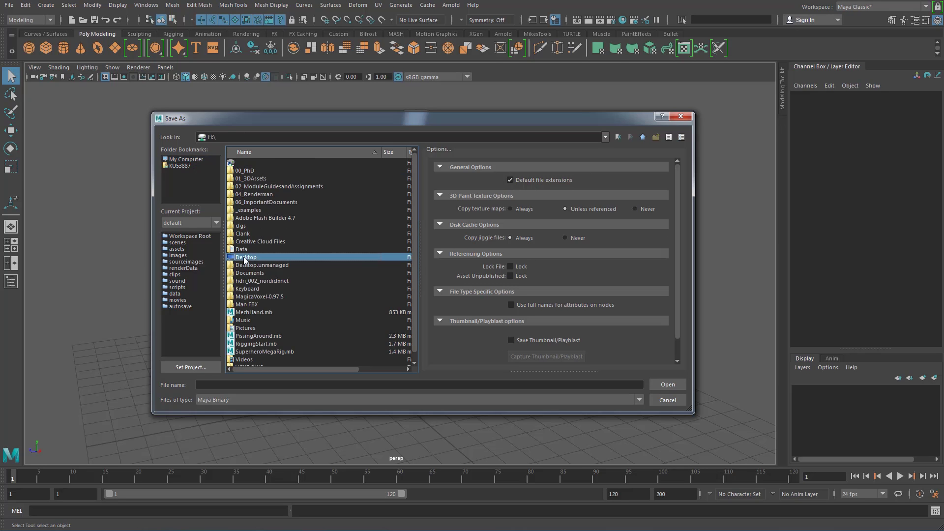
pyautogui.click(256, 388)
pyautogui.write('L')
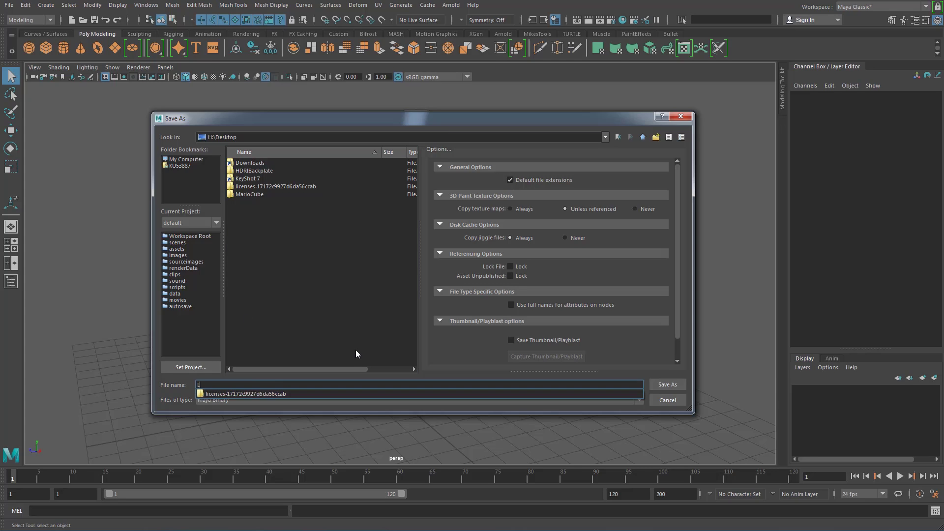
pyautogui.write('egRig')
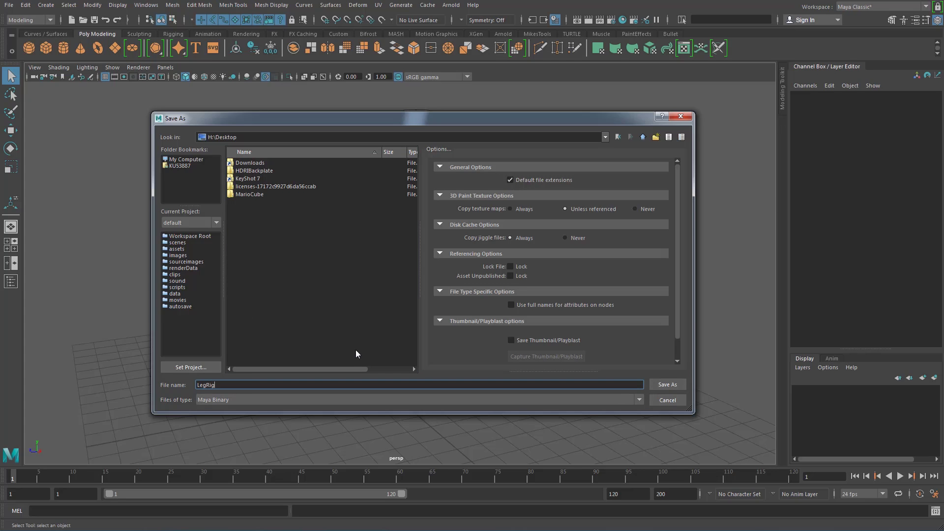
pyautogui.click(668, 385)
pyautogui.press('w')
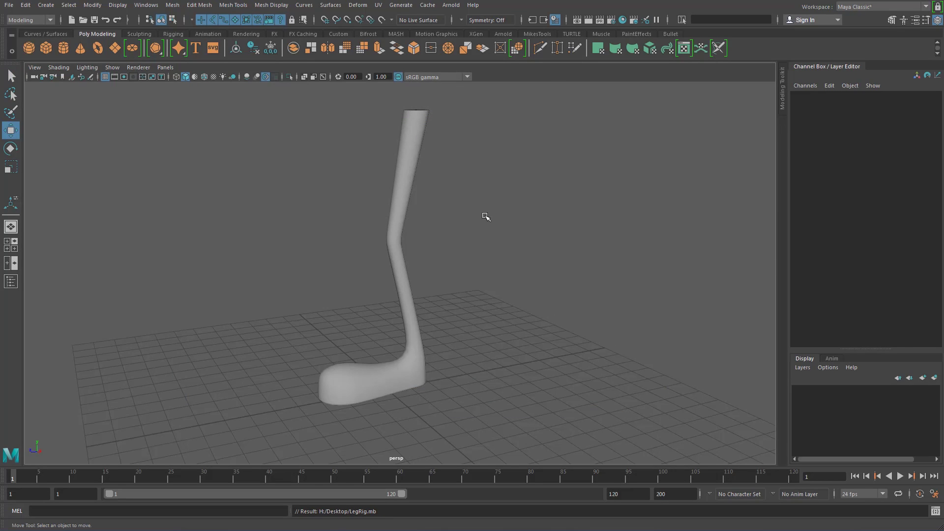
# Select the leg mesh and freeze its transformations
pyautogui.keyDown('alt'); pyautogui.moveTo(485, 216); pyautogui.dragTo(473, 218); pyautogui.keyUp('alt')
pyautogui.keyDown('alt'); pyautogui.moveTo(470, 219); pyautogui.dragTo(470, 228, button='middle'); pyautogui.keyUp('alt')
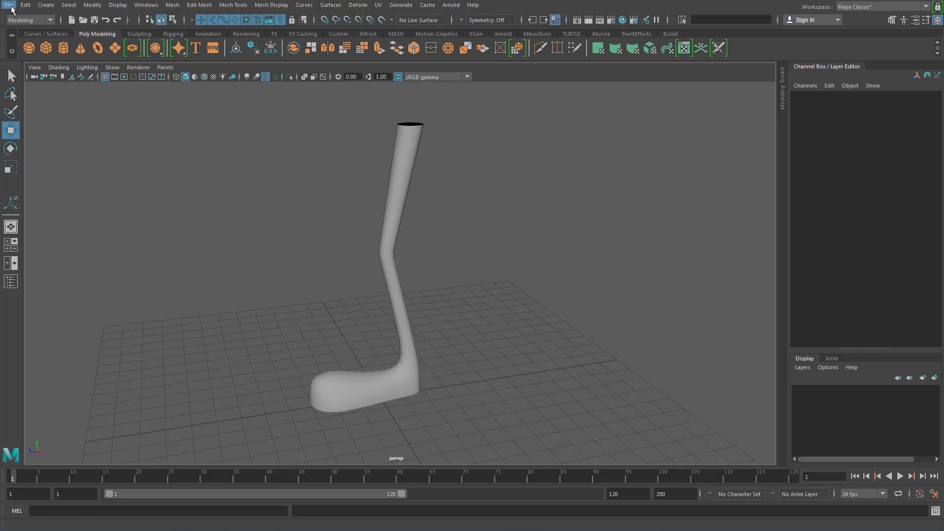
pyautogui.click(390, 182)
pyautogui.keyDown('alt'); pyautogui.moveTo(375, 179); pyautogui.dragTo(376, 178); pyautogui.keyUp('alt')
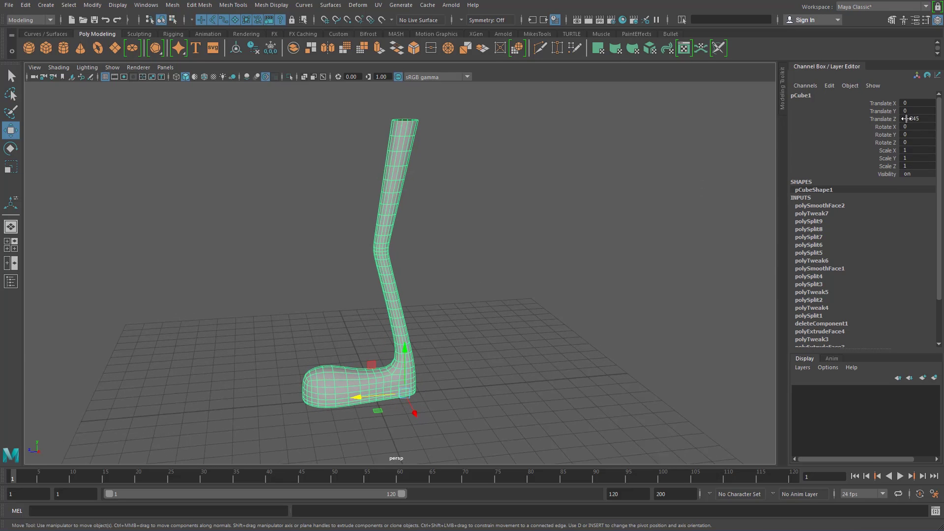
pyautogui.scroll(-3, 822, 211)
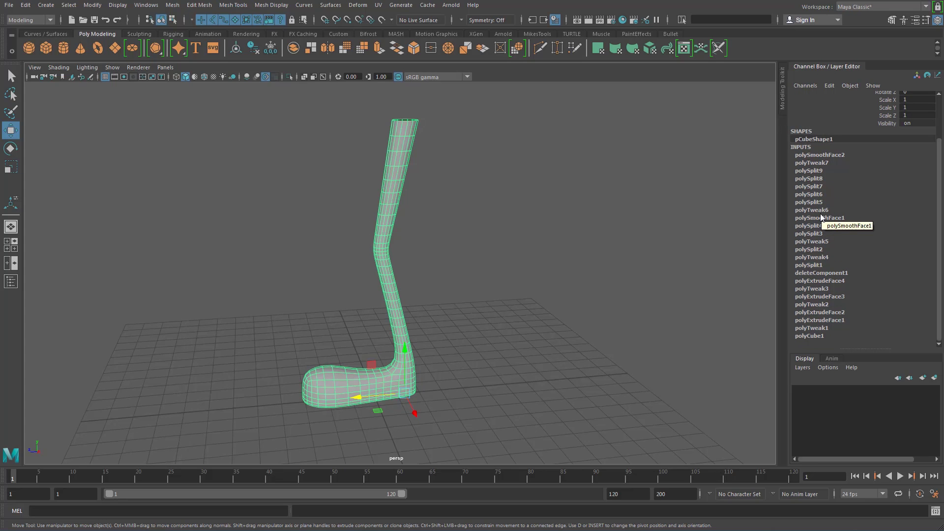
pyautogui.click(269, 49)
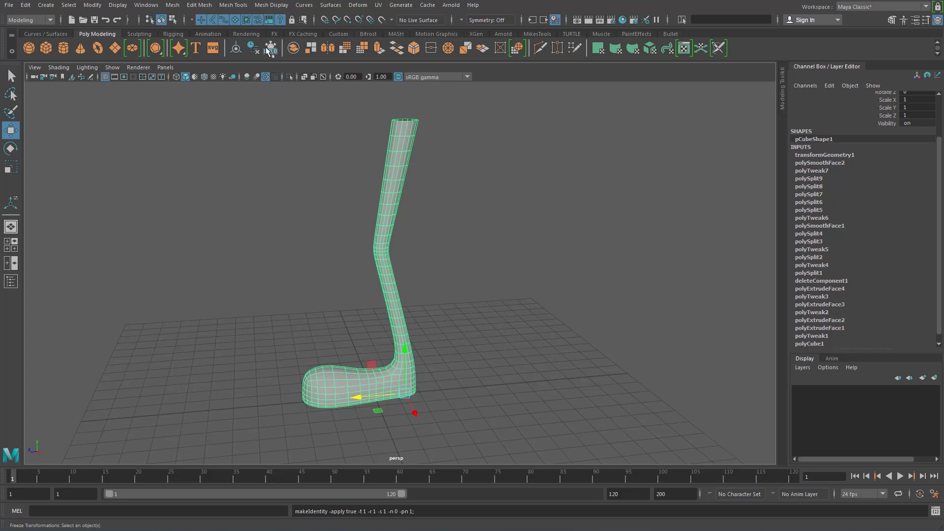
pyautogui.click(96, 6)
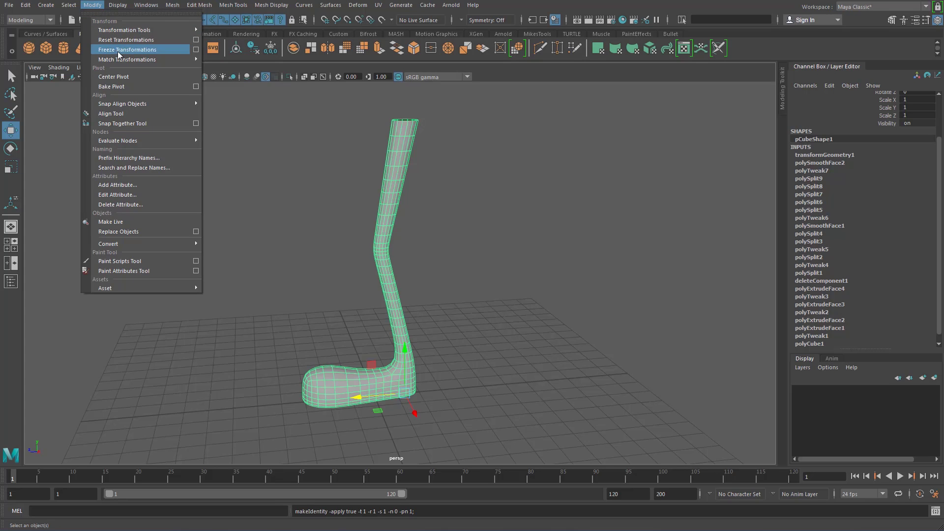
pyautogui.click(397, 146)
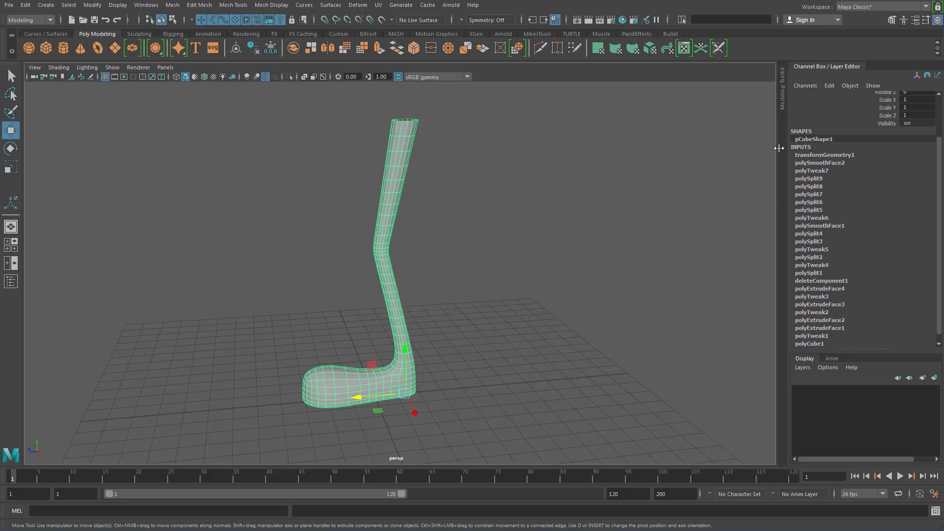
# Delete the construction history of the leg mesh
pyautogui.scroll(-1, 822, 202)
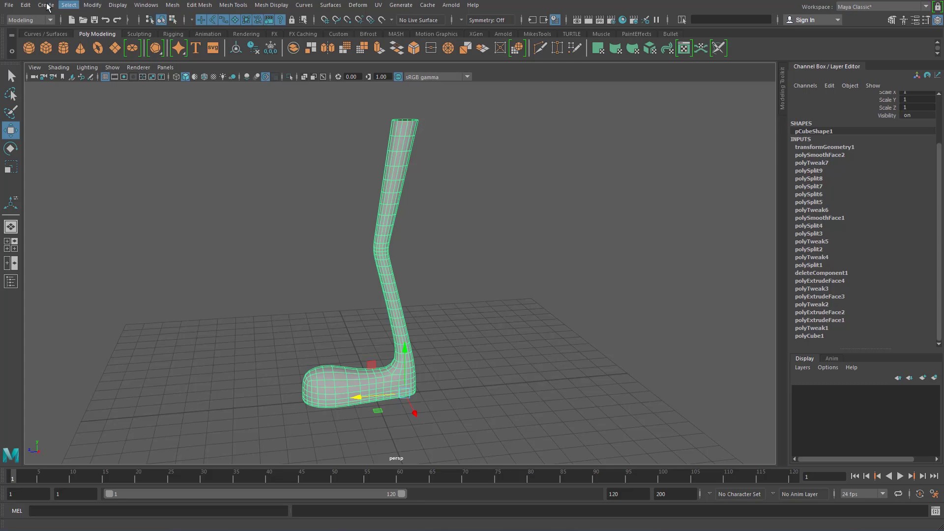
pyautogui.click(93, 5)
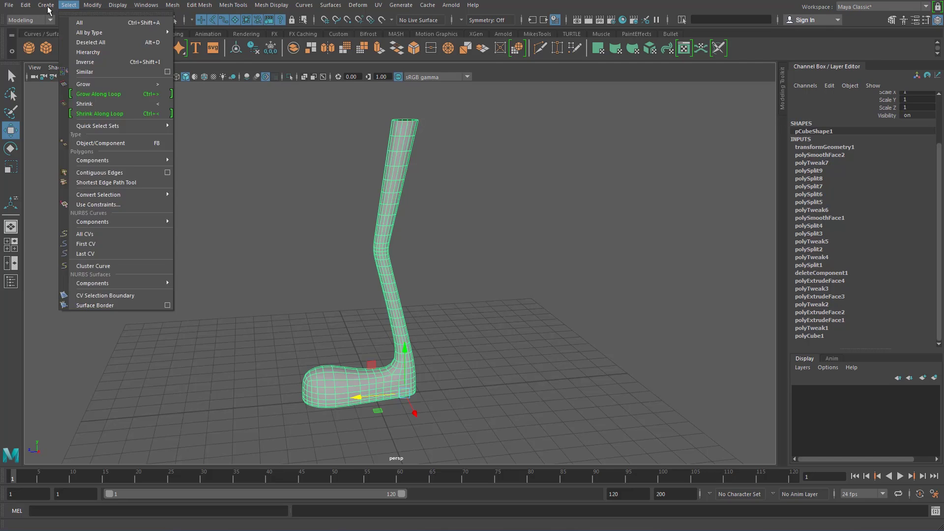
pyautogui.moveTo(25, 5)
pyautogui.click(185, 138)
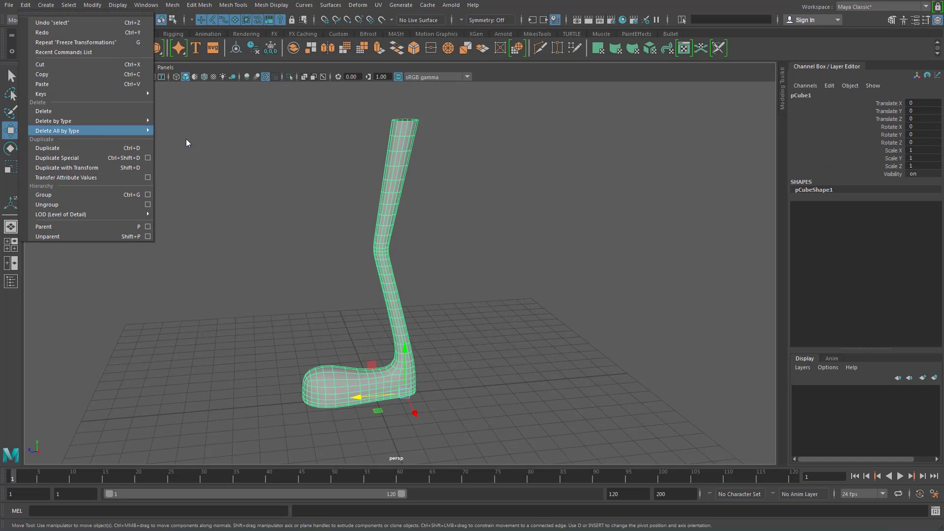
# Rename the leg mesh Leg_GEO, check its entry in the Outliner and keep the mesh selected
pyautogui.doubleClick(808, 95)
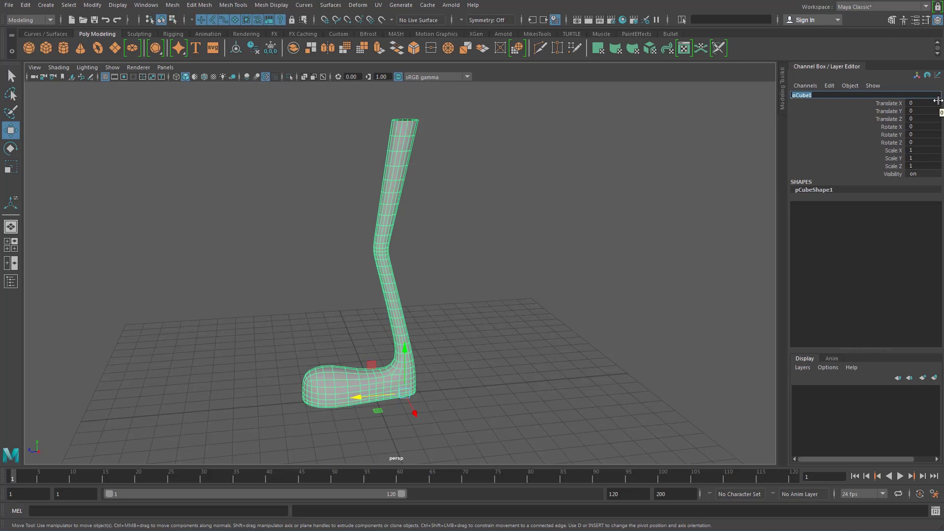
pyautogui.press('BackSpace')
pyautogui.write('Leg_GEO')
pyautogui.press('Return')
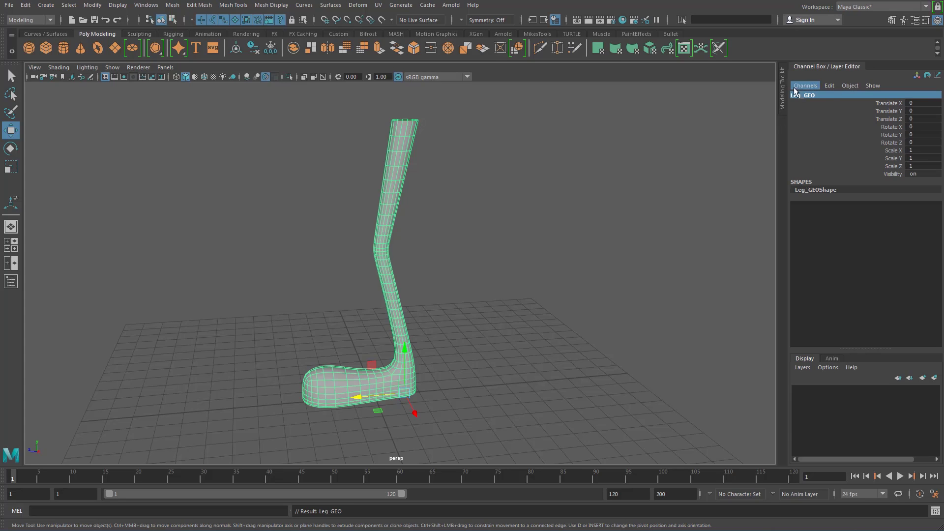
pyautogui.click(11, 282)
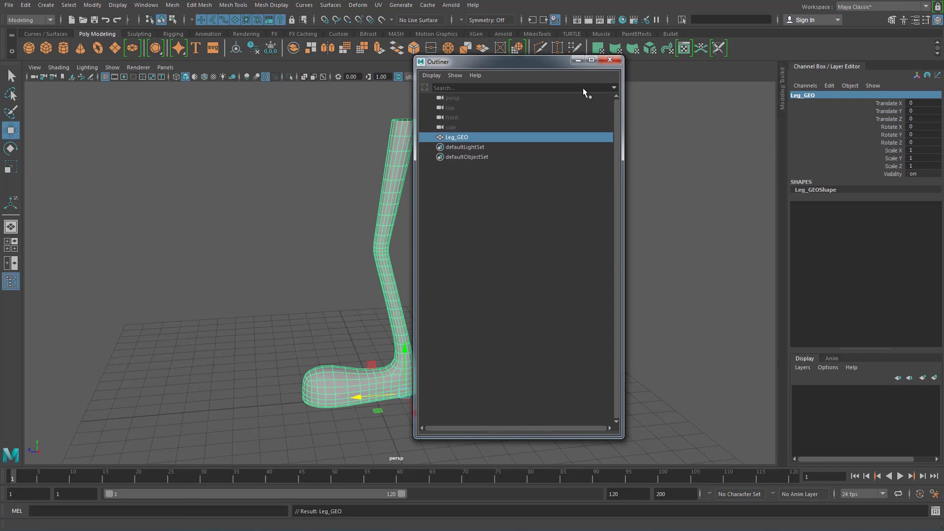
pyautogui.click(611, 61)
pyautogui.click(437, 190)
pyautogui.click(400, 188)
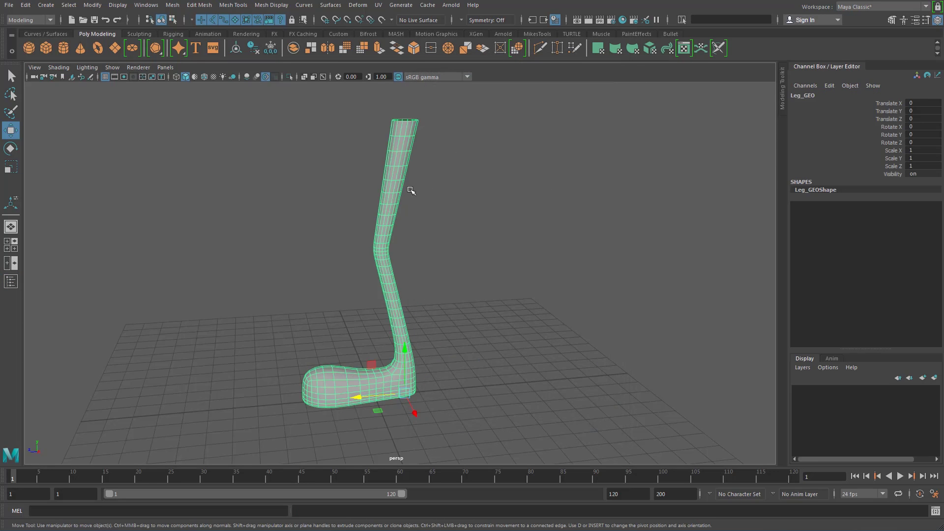
# Deselect the leg mesh and maximize the side view with the whole leg in frame
pyautogui.scroll(-2, 518, 182)
pyautogui.keyDown('alt'); pyautogui.moveTo(518, 182); pyautogui.dragTo(533, 192); pyautogui.keyUp('alt')
pyautogui.keyDown('alt'); pyautogui.moveTo(533, 193); pyautogui.dragTo(576, 193, button='middle'); pyautogui.keyUp('alt')
pyautogui.scroll(2, 551, 179)
pyautogui.keyDown('alt'); pyautogui.moveTo(578, 186); pyautogui.dragTo(574, 191); pyautogui.keyUp('alt')
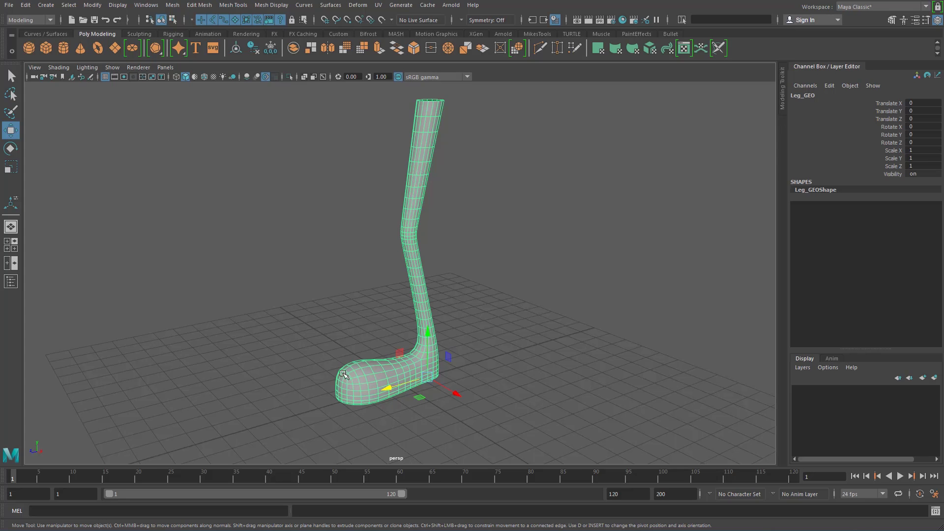
pyautogui.click(529, 291)
pyautogui.press('space')
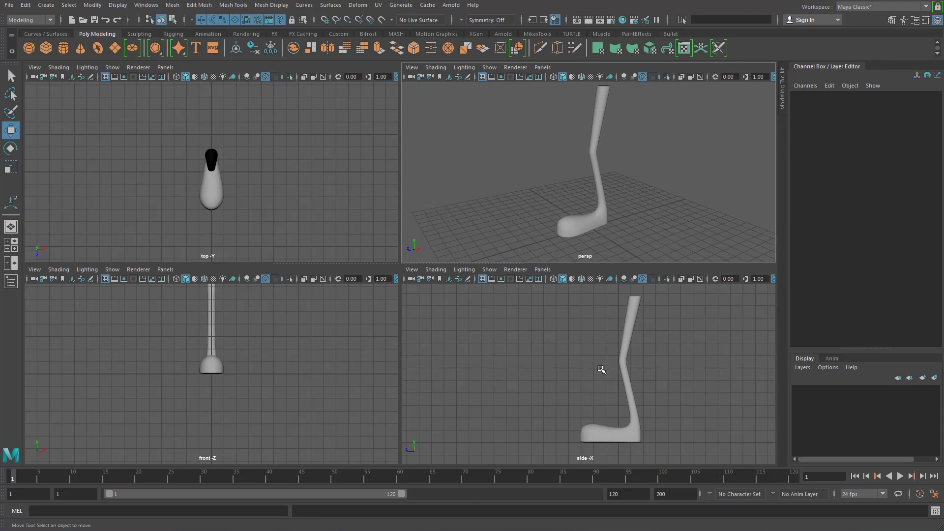
pyautogui.press('space')
pyautogui.press('space')
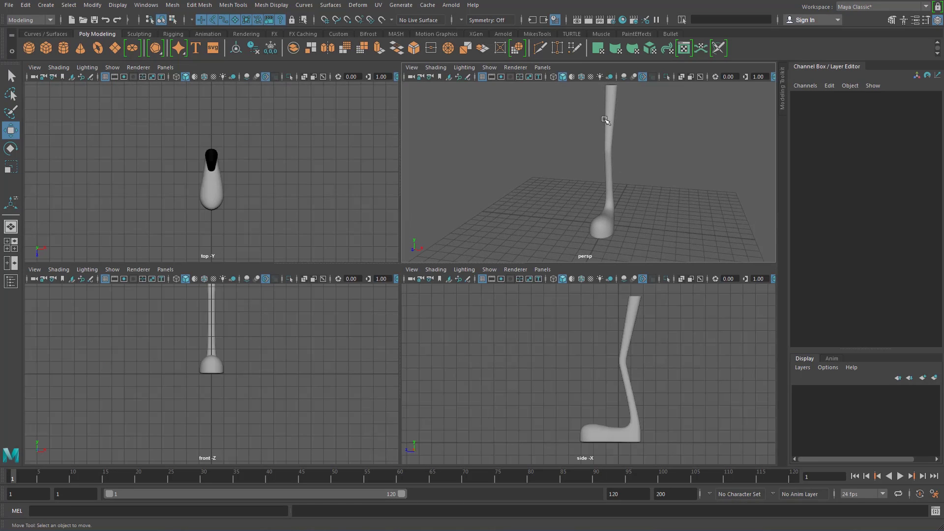
pyautogui.press('space')
pyautogui.press('space')
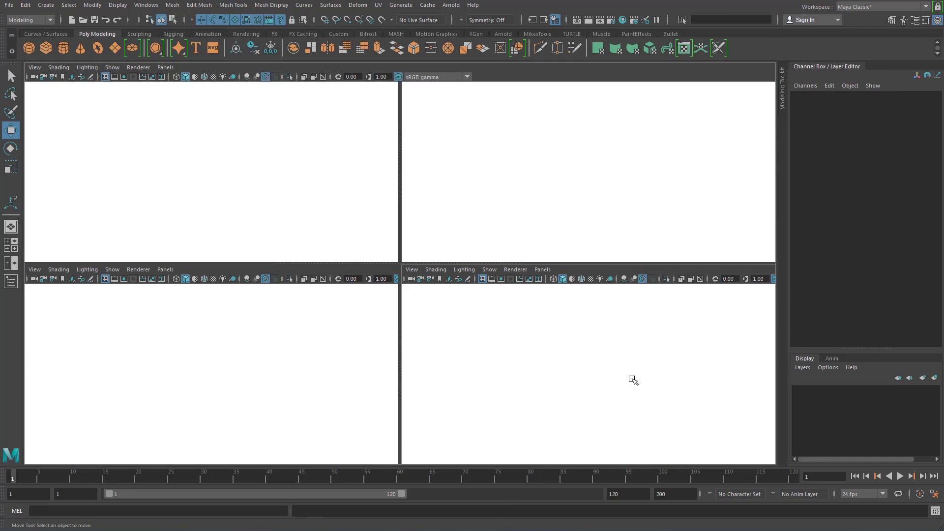
pyautogui.press('space')
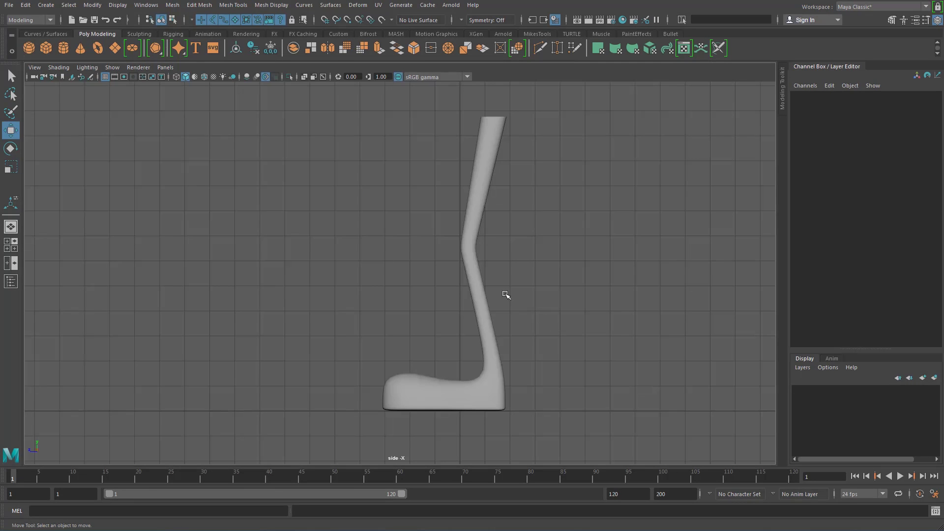
pyautogui.keyDown('alt'); pyautogui.moveTo(517, 213); pyautogui.dragTo(469, 219, button='middle'); pyautogui.keyUp('alt')
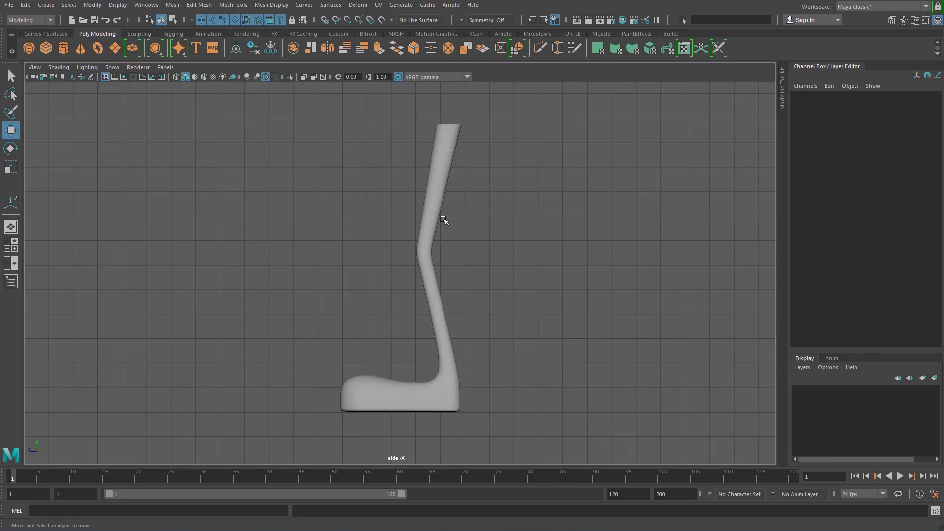
# Switch the shelf and the menu set from modeling to Rigging
pyautogui.click(179, 35)
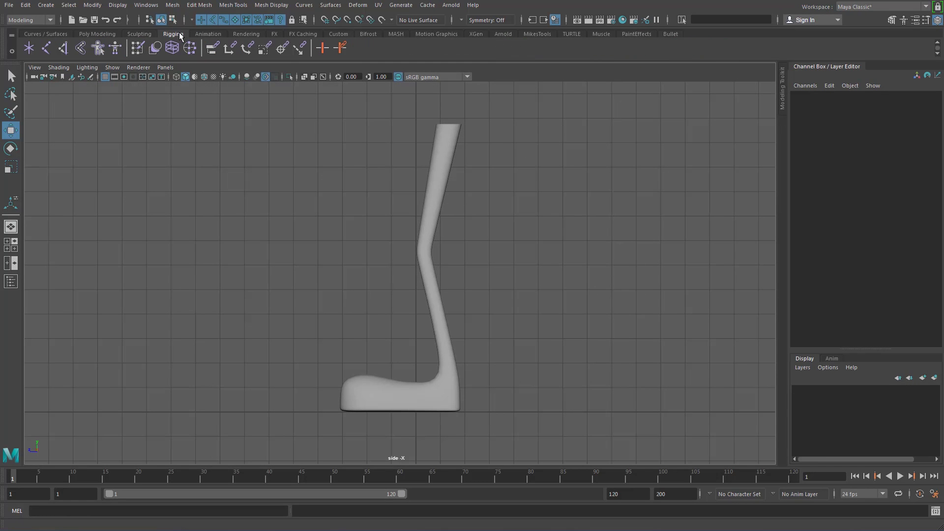
pyautogui.click(49, 20)
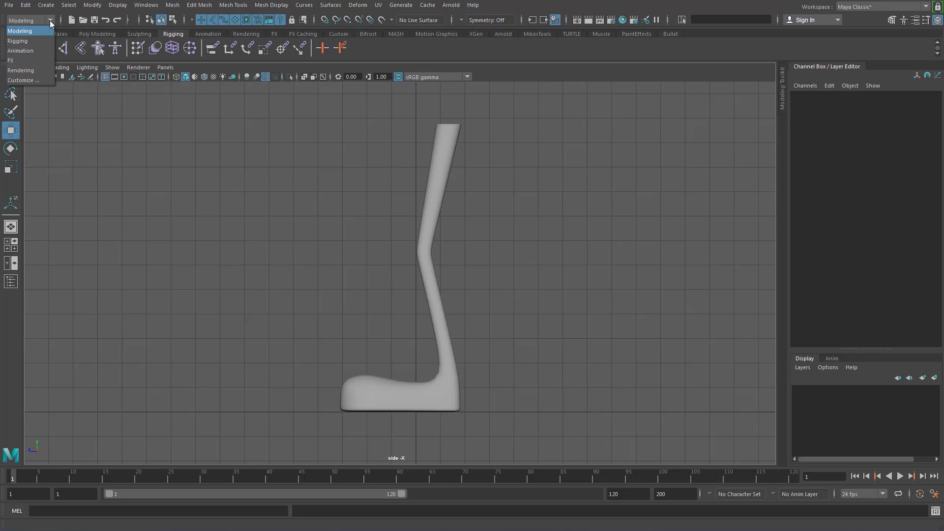
pyautogui.click(23, 42)
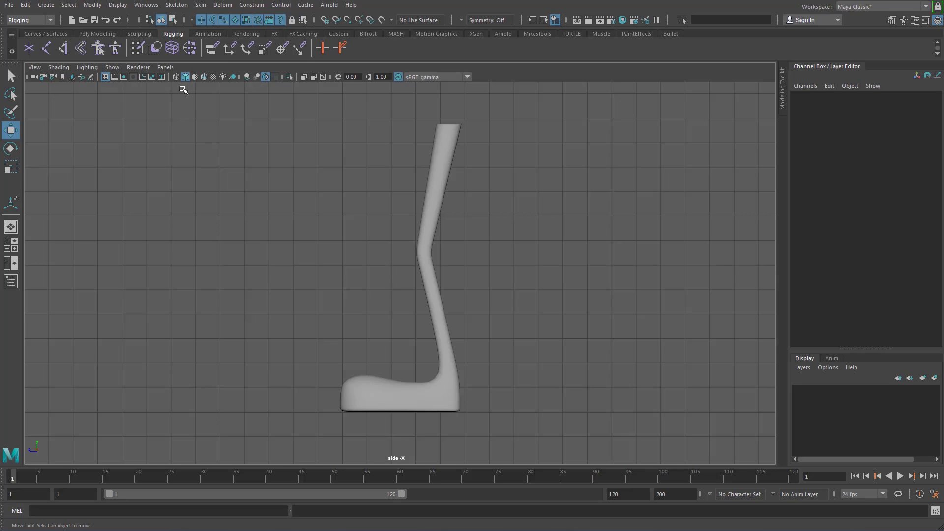
# Draw a practice chain of twelve joints in the empty area beside the leg in the side view using the Joint tool
pyautogui.click(46, 49)
pyautogui.scroll(-1, 546, 187)
pyautogui.keyDown('alt'); pyautogui.moveTo(546, 188); pyautogui.dragTo(540, 198, button='right'); pyautogui.keyUp('alt')
pyautogui.moveTo(539, 200)
pyautogui.keyDown('alt'); pyautogui.mouseDown(button='middle')
pyautogui.moveTo(422, 198)
pyautogui.moveTo(351, 182)
pyautogui.mouseUp(button='middle'); pyautogui.keyUp('alt')
pyautogui.keyDown('alt'); pyautogui.moveTo(422, 196); pyautogui.dragTo(345, 210, button='middle'); pyautogui.keyUp('alt')
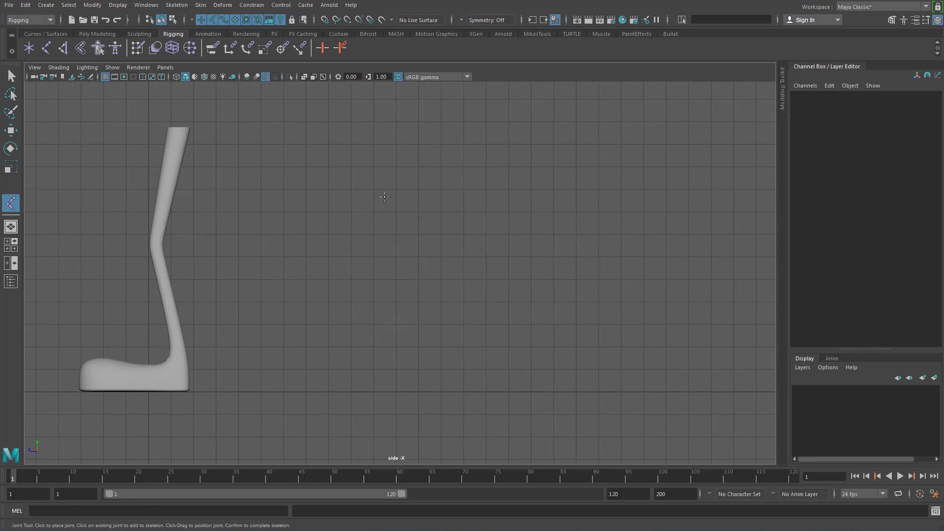
pyautogui.click(515, 230)
pyautogui.click(475, 166)
pyautogui.click(407, 163)
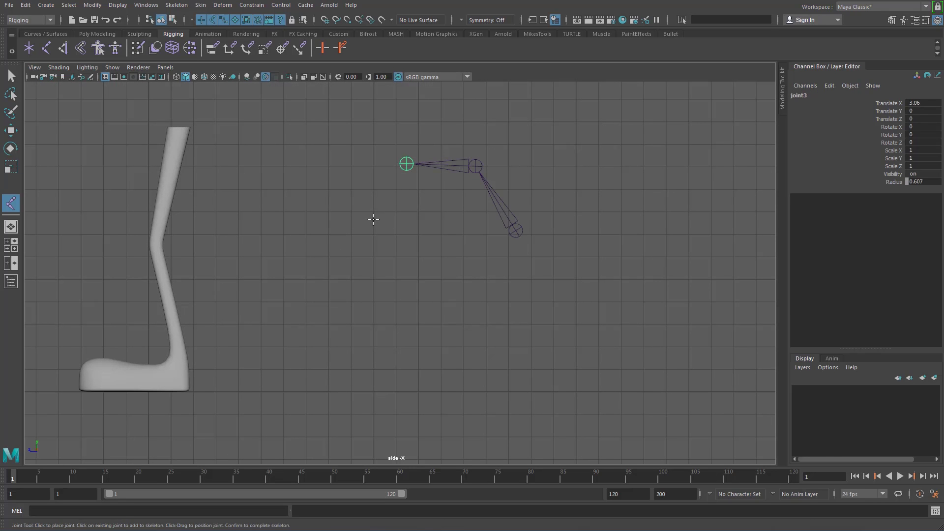
pyautogui.click(374, 222)
pyautogui.click(362, 307)
pyautogui.click(425, 357)
pyautogui.click(528, 357)
pyautogui.click(588, 282)
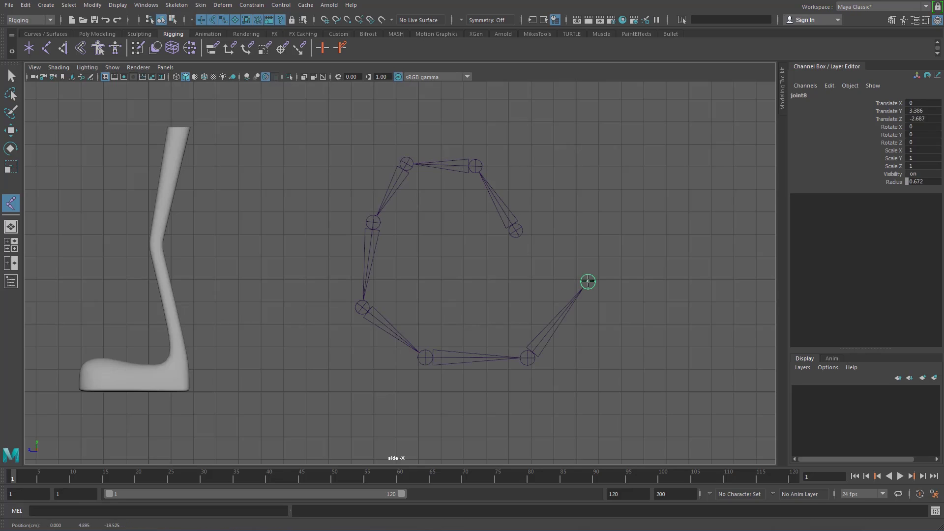
pyautogui.click(693, 229)
pyautogui.click(724, 334)
pyautogui.click(673, 412)
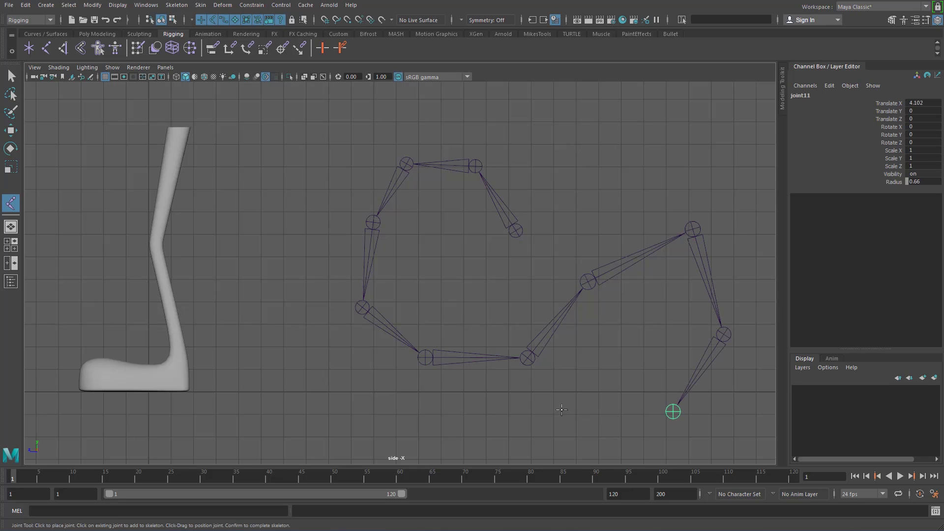
pyautogui.click(552, 406)
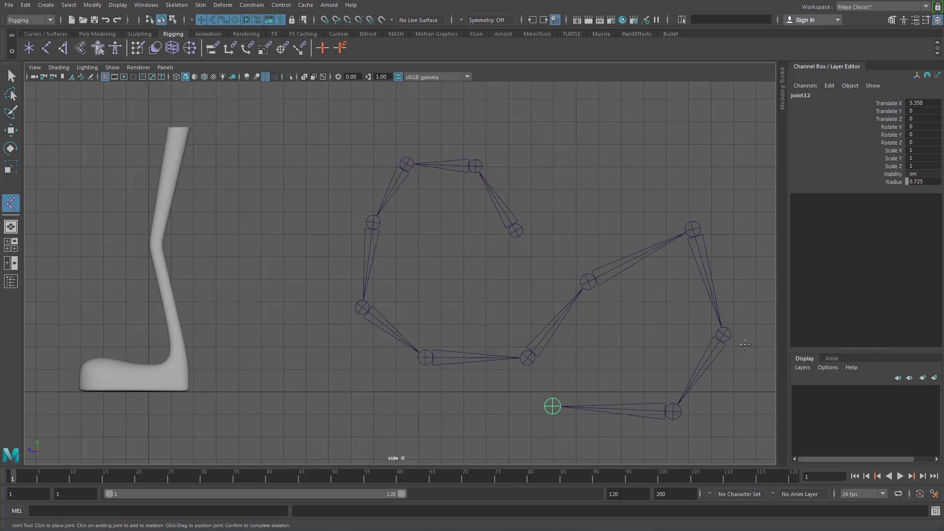
pyautogui.press('Return')
pyautogui.press('w')
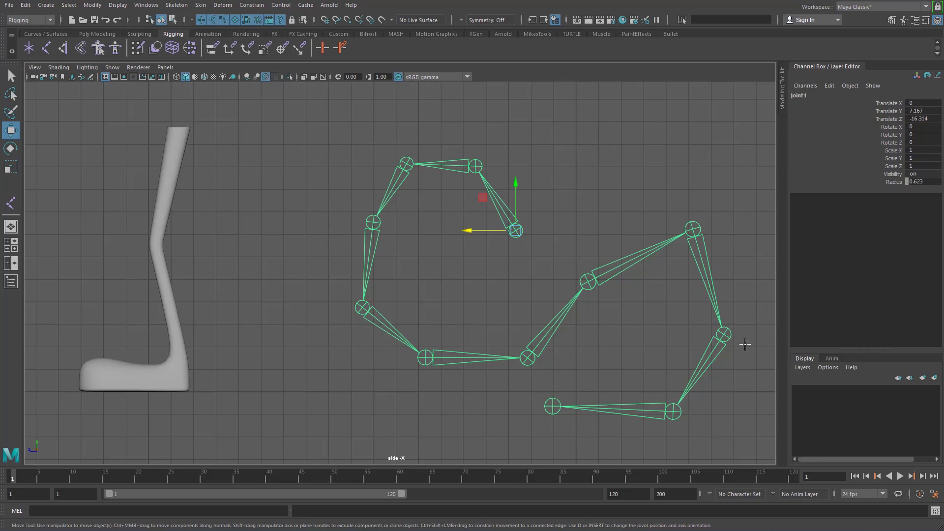
# Examine the practice joint chain from several angles in the maximized perspective view
pyautogui.press('space')
pyautogui.press('space')
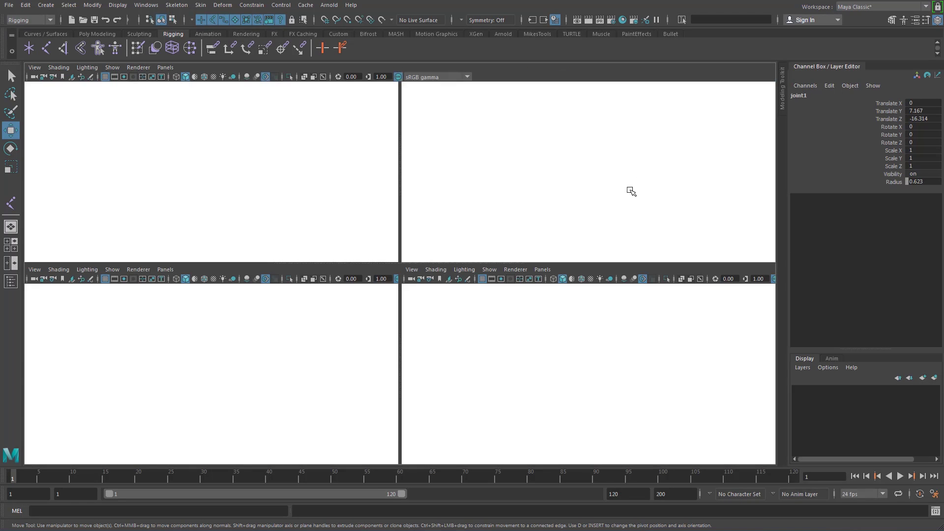
pyautogui.keyDown('alt'); pyautogui.moveTo(572, 215); pyautogui.dragTo(553, 222); pyautogui.keyUp('alt')
pyautogui.keyDown('alt'); pyautogui.moveTo(553, 222); pyautogui.dragTo(331, 231, button='middle'); pyautogui.keyUp('alt')
pyautogui.keyDown('alt'); pyautogui.moveTo(423, 256); pyautogui.dragTo(527, 280, button='right'); pyautogui.keyUp('alt')
pyautogui.keyDown('alt'); pyautogui.moveTo(527, 280); pyautogui.dragTo(513, 351, button='middle'); pyautogui.keyUp('alt')
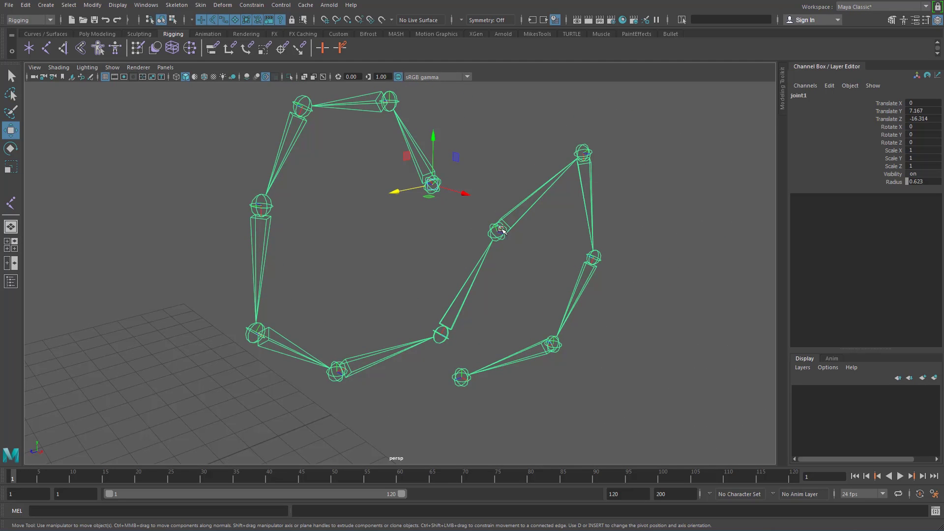
pyautogui.keyDown('alt'); pyautogui.moveTo(566, 246); pyautogui.dragTo(497, 229); pyautogui.keyUp('alt')
pyautogui.keyDown('alt'); pyautogui.moveTo(581, 253); pyautogui.dragTo(549, 248, button='right'); pyautogui.keyUp('alt')
pyautogui.keyDown('alt'); pyautogui.moveTo(603, 261); pyautogui.dragTo(510, 200, button='middle'); pyautogui.keyUp('alt')
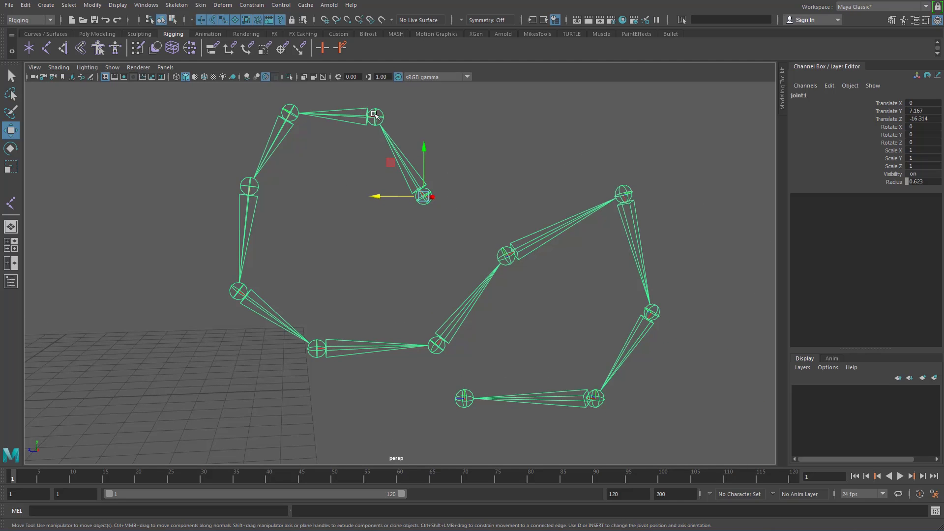
# Select the root, fourth, third and second joints of the chain in turn to check which child joints each one controls
pyautogui.click(377, 279)
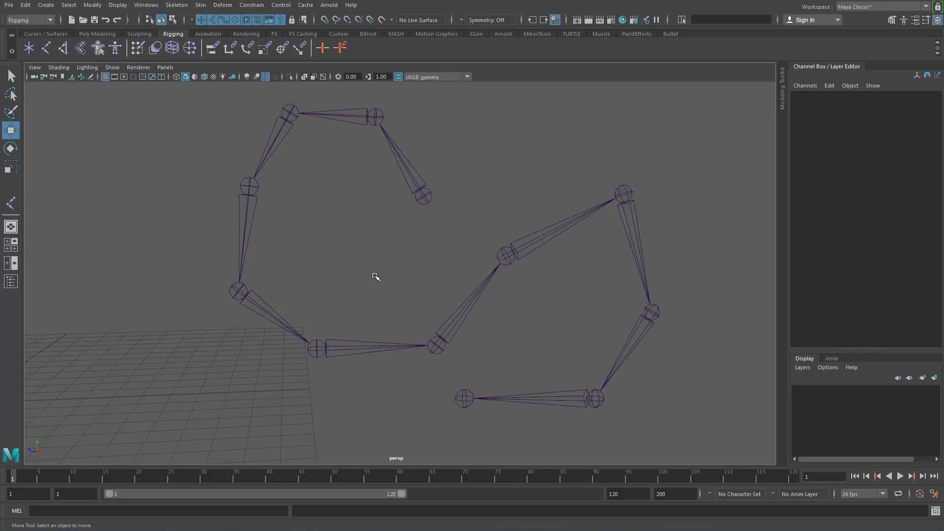
pyautogui.click(424, 196)
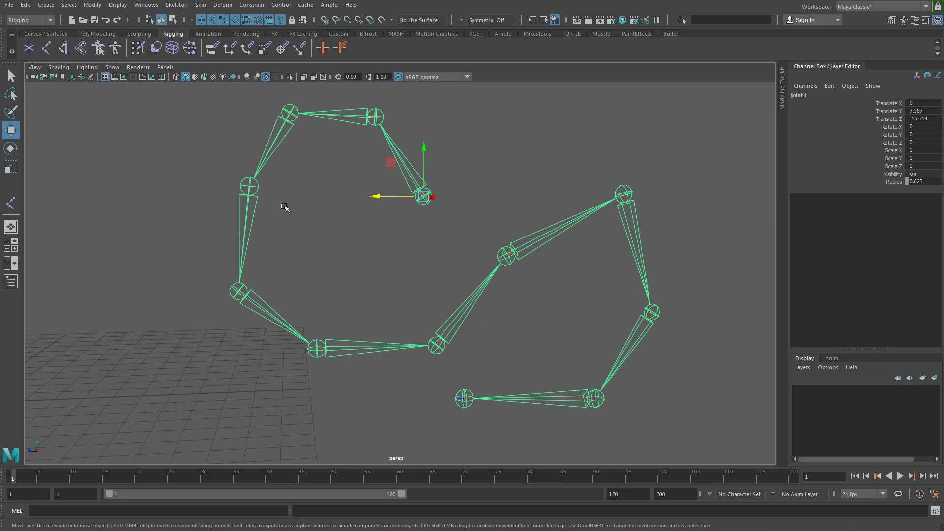
pyautogui.click(249, 186)
pyautogui.click(292, 114)
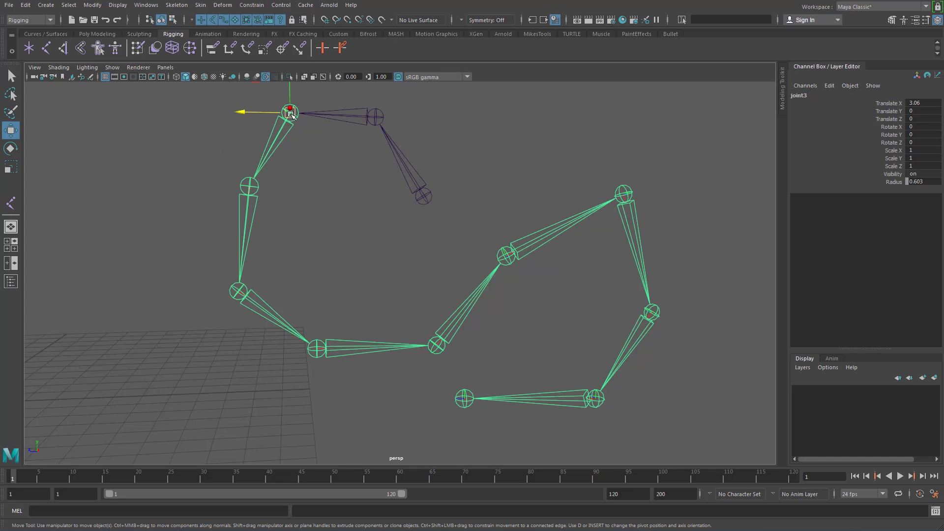
pyautogui.click(376, 117)
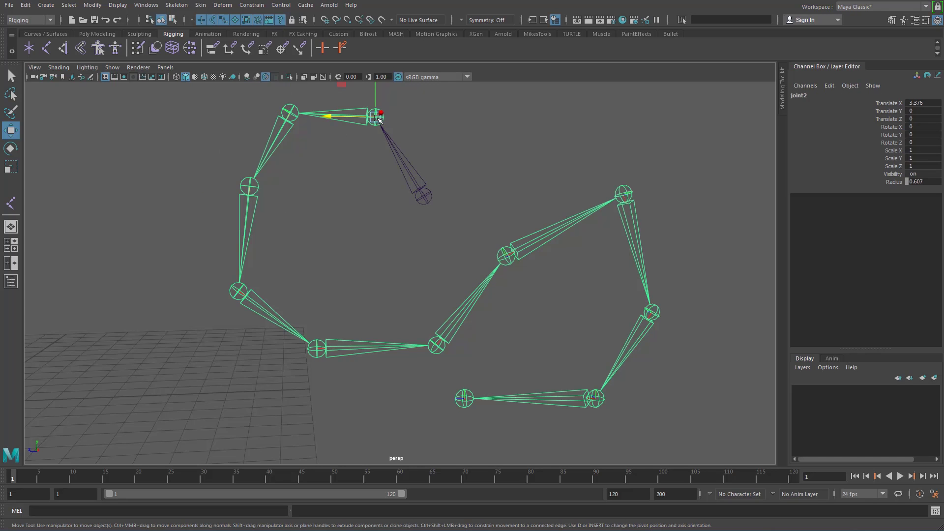
pyautogui.click(423, 195)
# Try rotating the root, fourth and eighth joints of the practice chain, and undo the eighth joint's rotation
pyautogui.press('e')
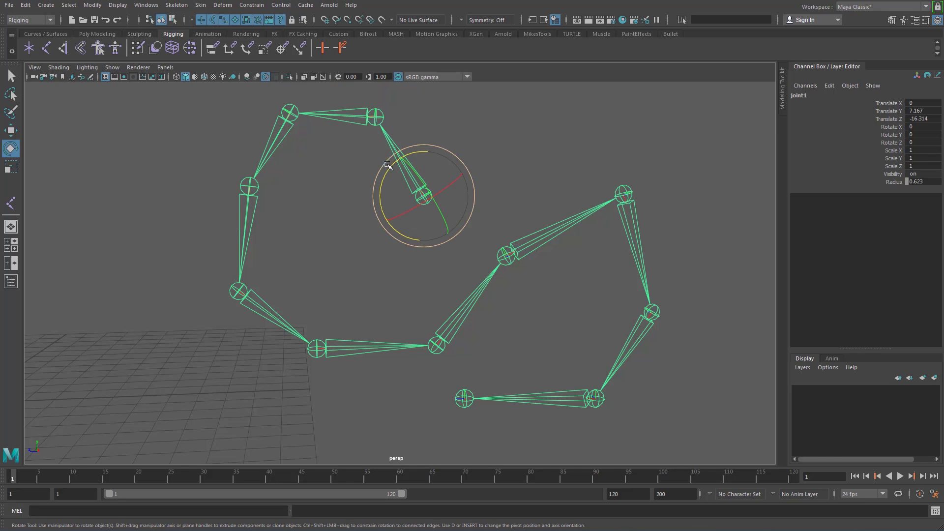
pyautogui.moveTo(396, 167)
pyautogui.mouseDown()
pyautogui.moveTo(382, 182)
pyautogui.moveTo(396, 158)
pyautogui.mouseUp()
pyautogui.click(249, 184)
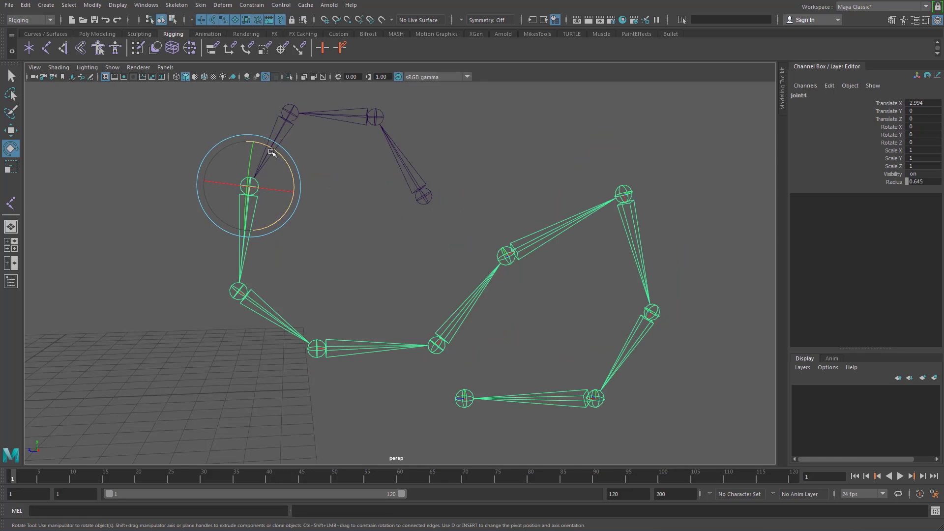
pyautogui.moveTo(271, 150)
pyautogui.mouseDown()
pyautogui.moveTo(291, 176)
pyautogui.moveTo(272, 147)
pyautogui.moveTo(297, 160)
pyautogui.moveTo(272, 149)
pyautogui.mouseUp()
pyautogui.click(508, 251)
pyautogui.moveTo(472, 219); pyautogui.dragTo(451, 268)
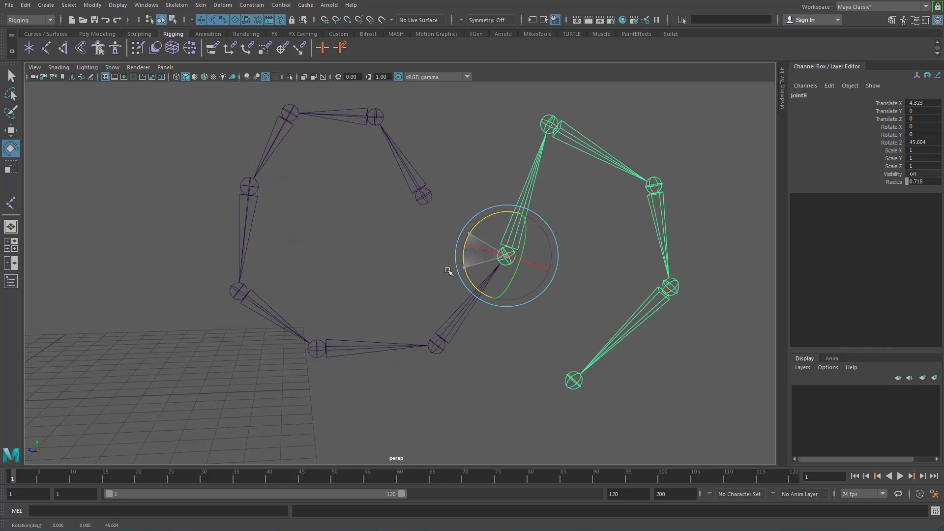
pyautogui.hotkey('ctrl', 'z')
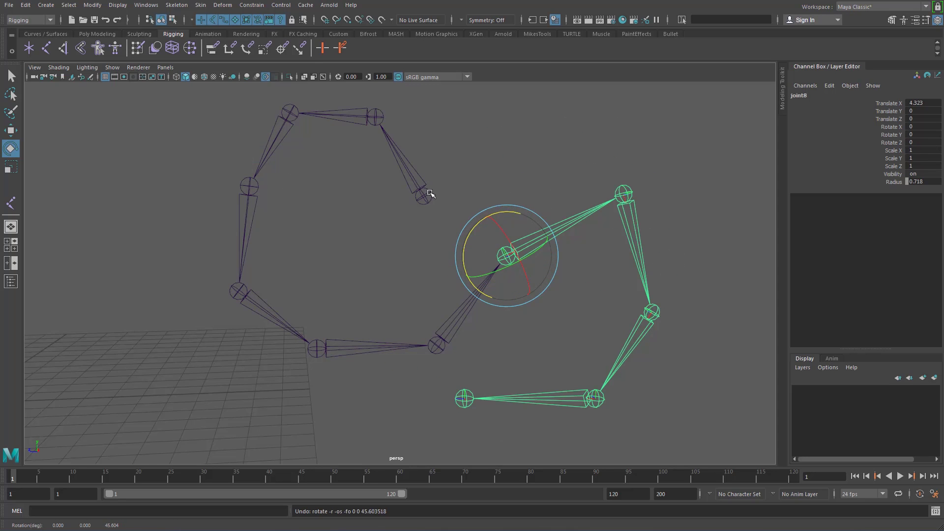
# Reroot the practice skeleton at its seventh joint
pyautogui.click(426, 195)
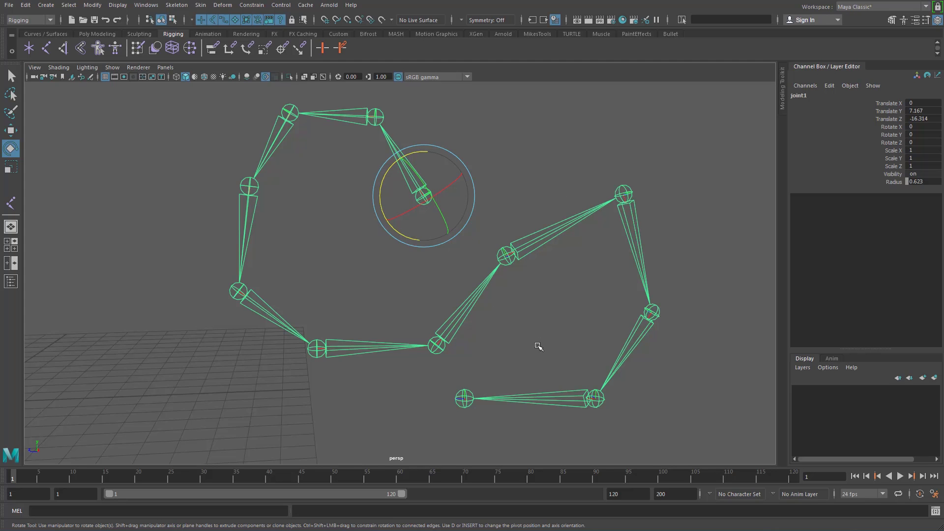
pyautogui.click(435, 344)
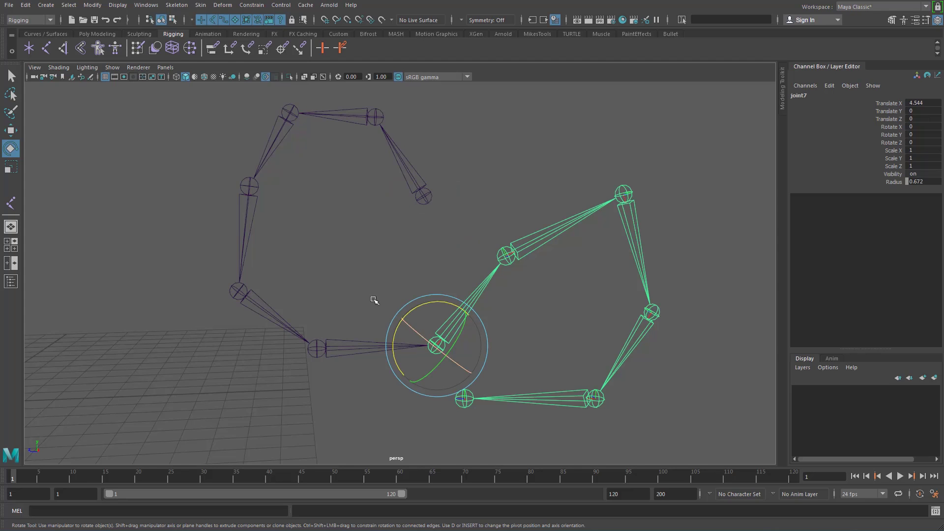
pyautogui.click(177, 6)
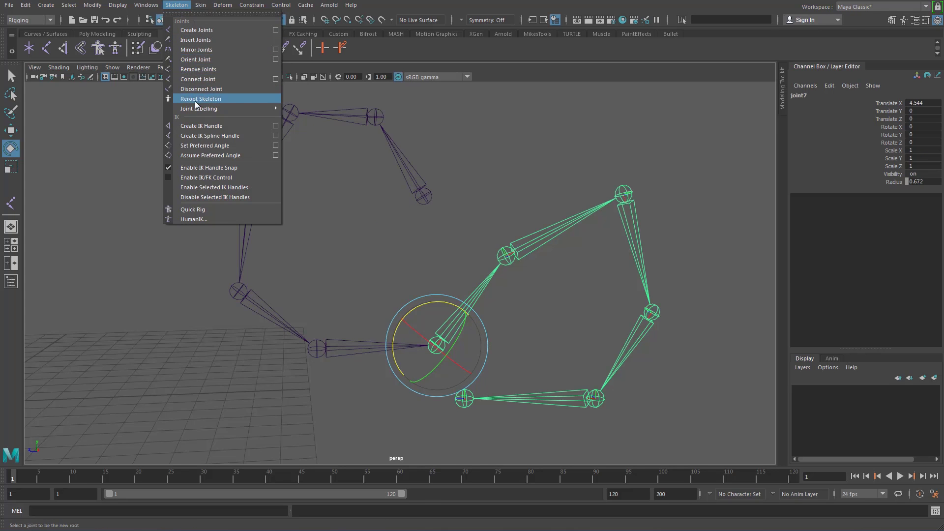
pyautogui.click(211, 100)
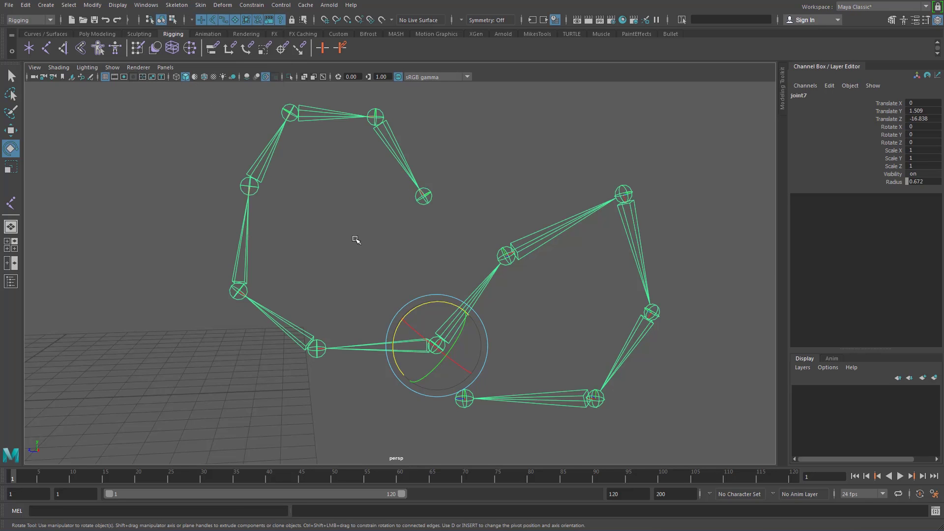
# Rotate the eighth joint, the neighbour of the new root, about 40 degrees around Z
pyautogui.click(436, 364)
pyautogui.click(437, 347)
pyautogui.moveTo(432, 304)
pyautogui.mouseDown()
pyautogui.moveTo(456, 312)
pyautogui.moveTo(417, 317)
pyautogui.moveTo(449, 310)
pyautogui.moveTo(431, 313)
pyautogui.mouseUp()
pyautogui.click(507, 255)
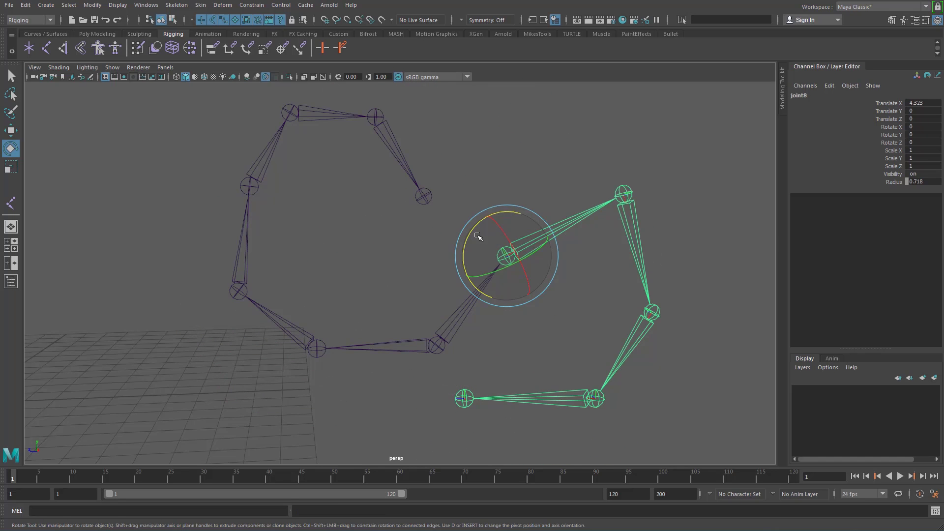
pyautogui.moveTo(477, 238); pyautogui.dragTo(492, 256)
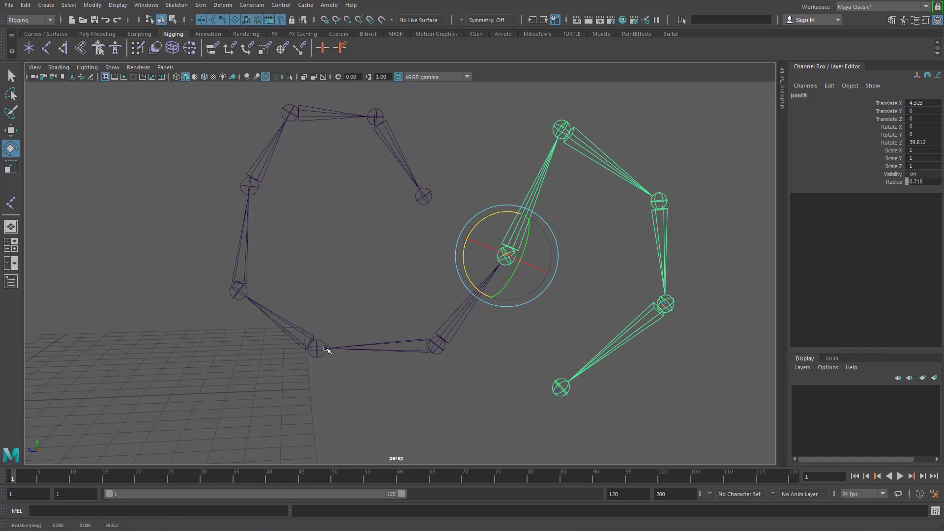
# Try rotating the sixth joint on the other side of the new root, and undo the rotation
pyautogui.click(318, 347)
pyautogui.moveTo(333, 311); pyautogui.dragTo(295, 301)
pyautogui.hotkey('ctrl', 'z')
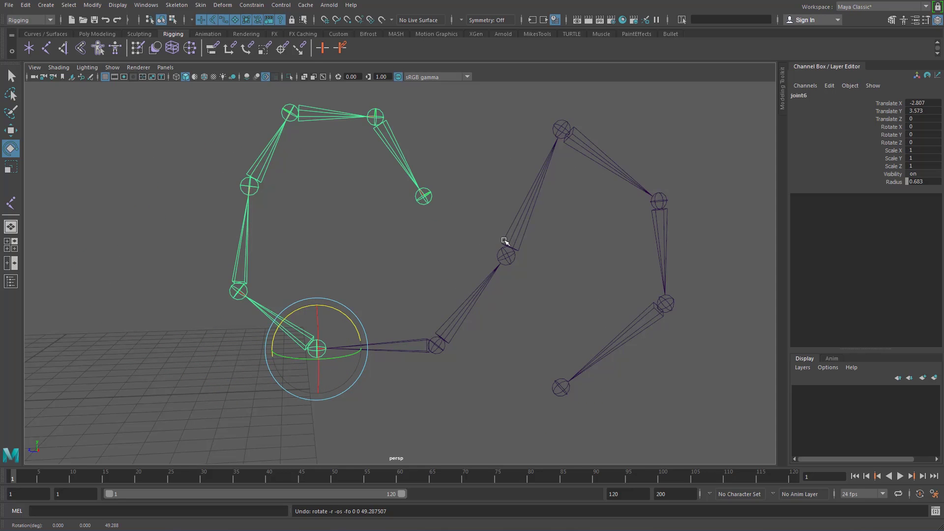
# Rotate the new root joint about -19 degrees around Z, and delete the whole practice chain
pyautogui.click(439, 347)
pyautogui.moveTo(430, 306); pyautogui.dragTo(447, 309)
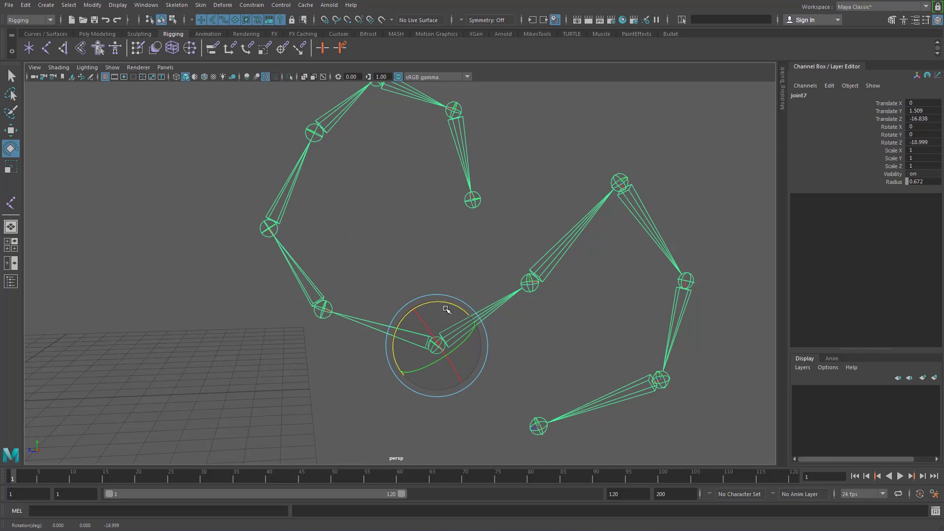
pyautogui.press('Delete')
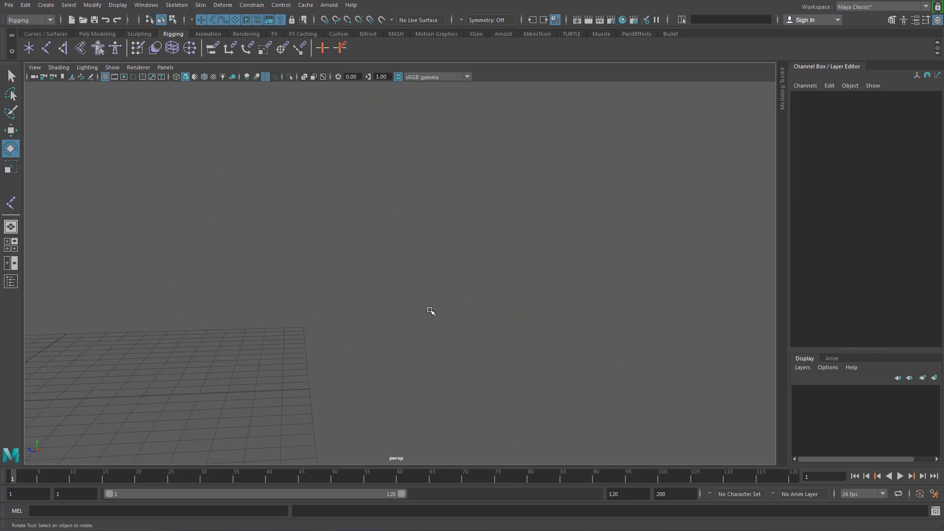
# Return to the maximized side view with the whole leg in frame
pyautogui.press('space')
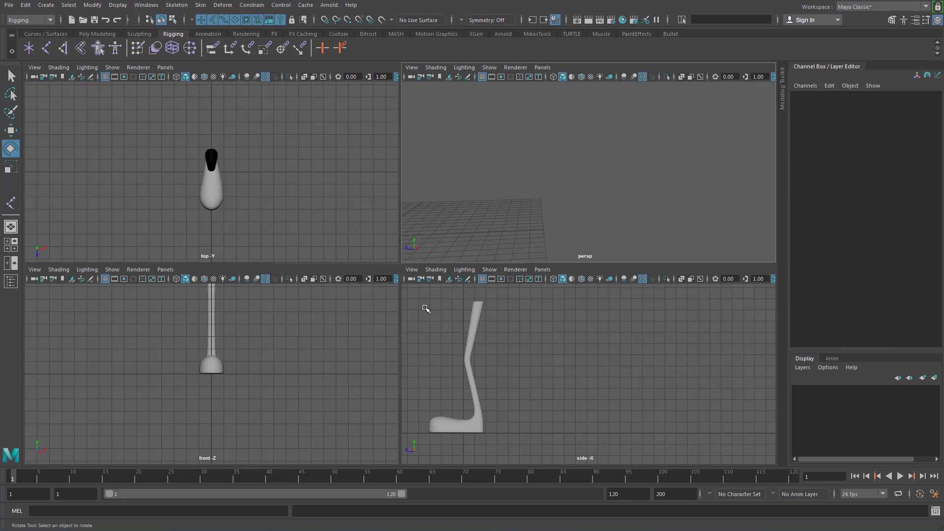
pyautogui.press('space')
pyautogui.keyDown('alt'); pyautogui.moveTo(300, 170); pyautogui.dragTo(464, 189, button='middle'); pyautogui.keyUp('alt')
pyautogui.click(81, 49)
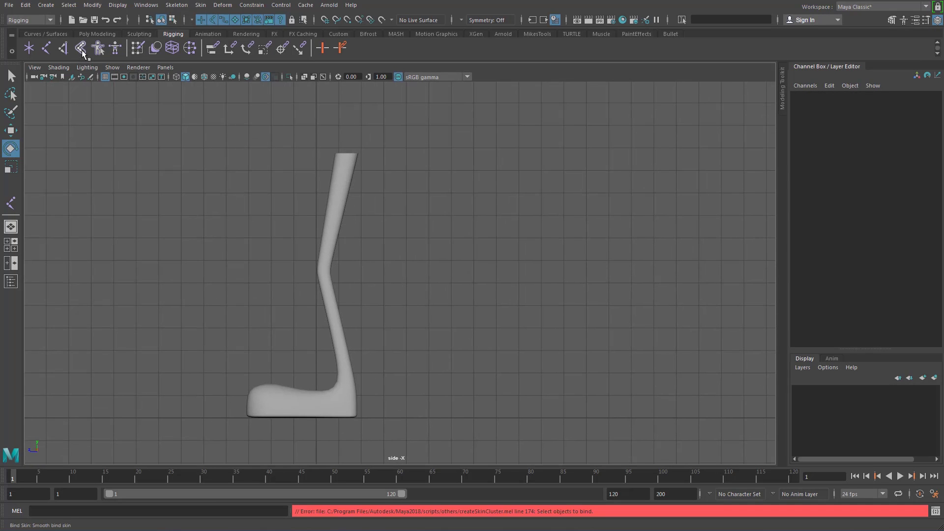
pyautogui.click(29, 49)
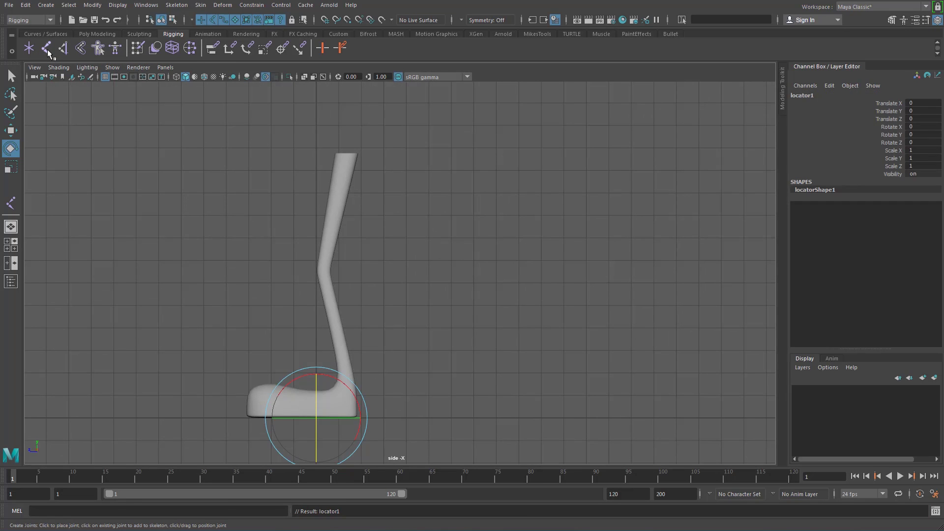
pyautogui.click(48, 49)
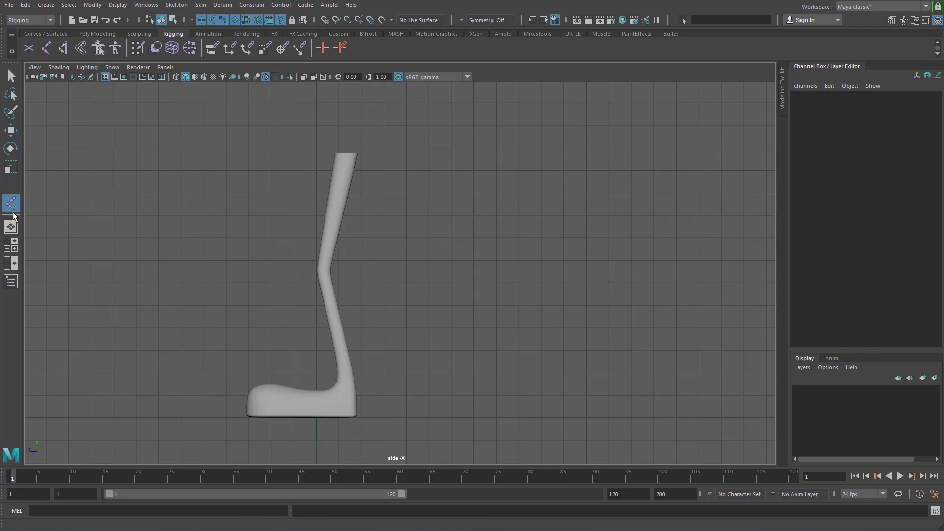
pyautogui.click(14, 73)
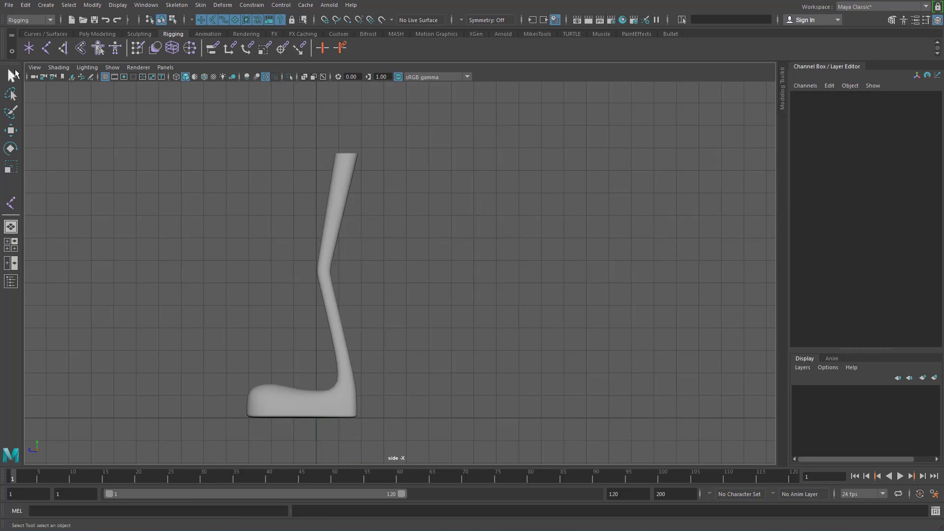
pyautogui.click(311, 426)
pyautogui.click(347, 443)
# Place a five-joint chain inside the leg at the hip, knee, ankle, ball and toe tip, and turn on X-ray joint display
pyautogui.click(46, 48)
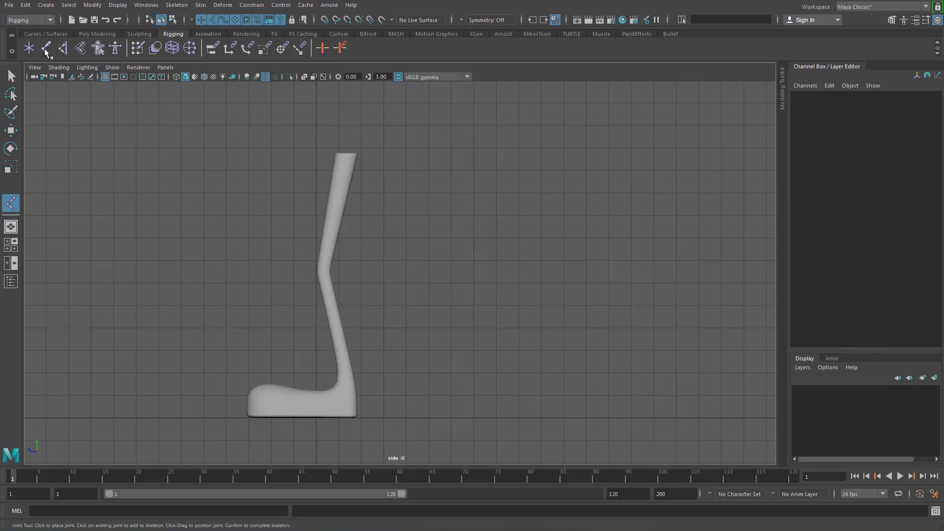
pyautogui.click(349, 152)
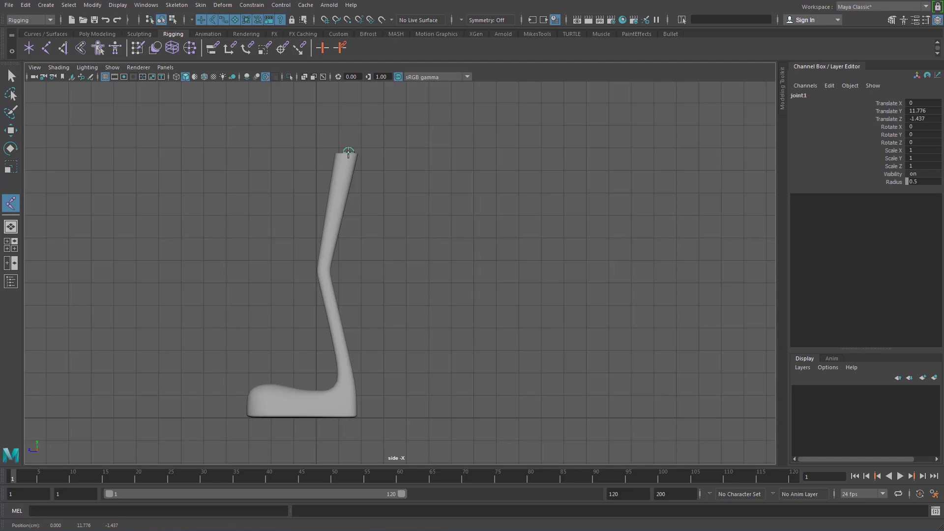
pyautogui.click(323, 269)
pyautogui.moveTo(339, 389); pyautogui.dragTo(347, 394)
pyautogui.click(277, 404)
pyautogui.press('q')
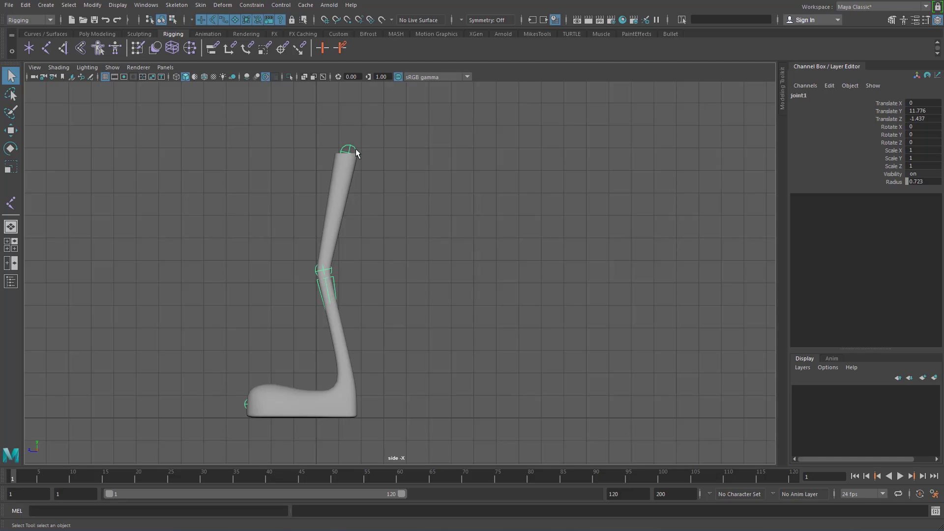
pyautogui.click(323, 78)
pyautogui.click(468, 155)
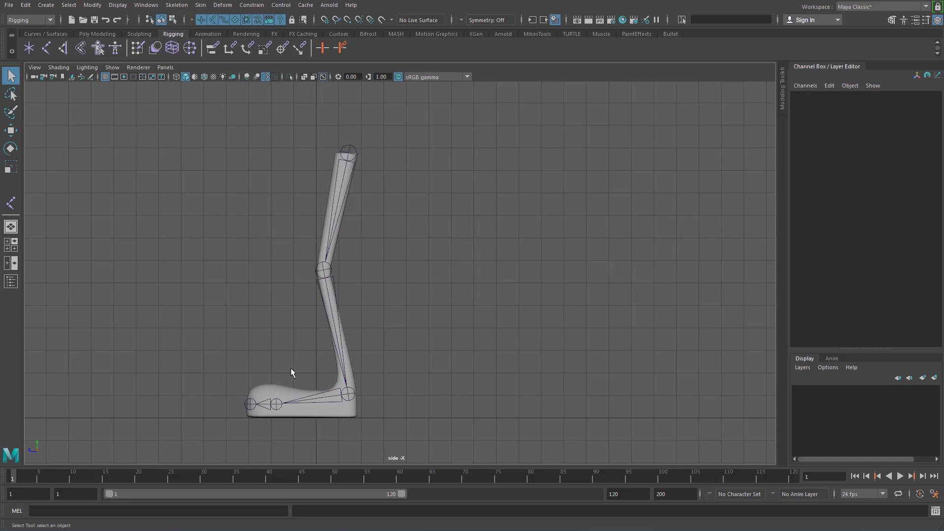
# Turn on X-ray joint display in the perspective, top and front views, and show the whole leg in the maximized perspective view
pyautogui.click(59, 68)
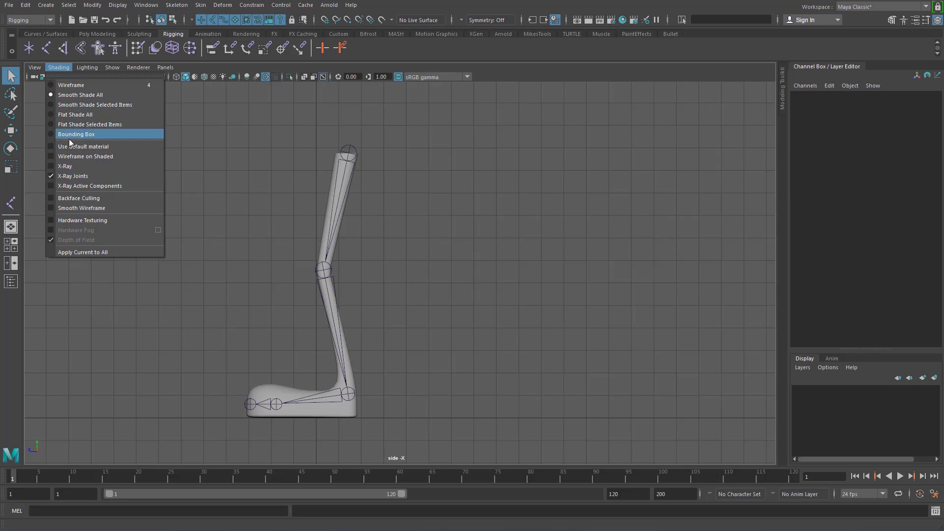
pyautogui.click(260, 167)
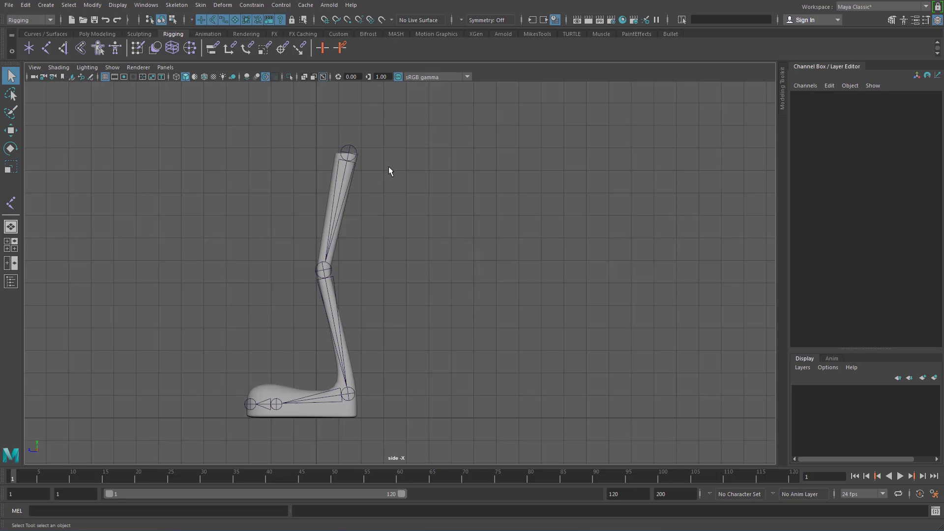
pyautogui.press('space')
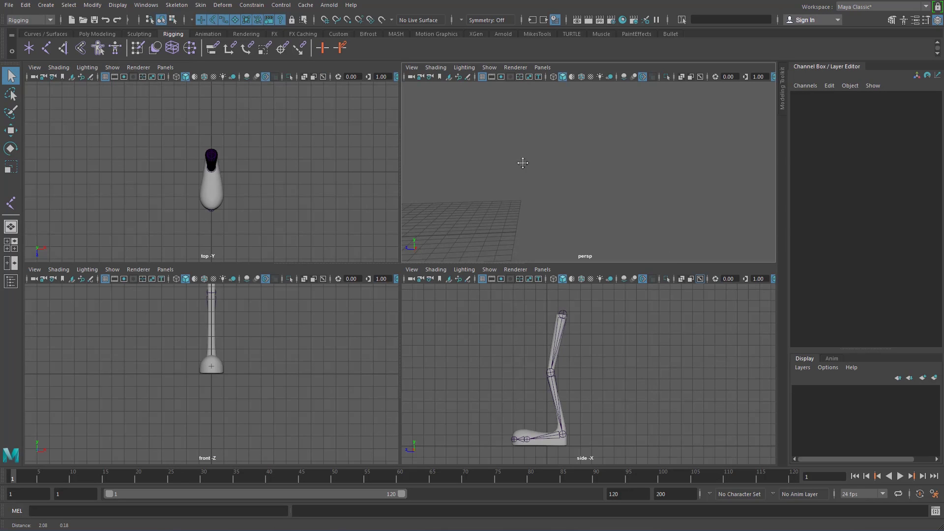
pyautogui.press('f')
pyautogui.keyDown('alt'); pyautogui.moveTo(634, 162); pyautogui.dragTo(620, 169); pyautogui.keyUp('alt')
pyautogui.keyDown('alt'); pyautogui.moveTo(667, 171); pyautogui.dragTo(690, 176, button='middle'); pyautogui.keyUp('alt')
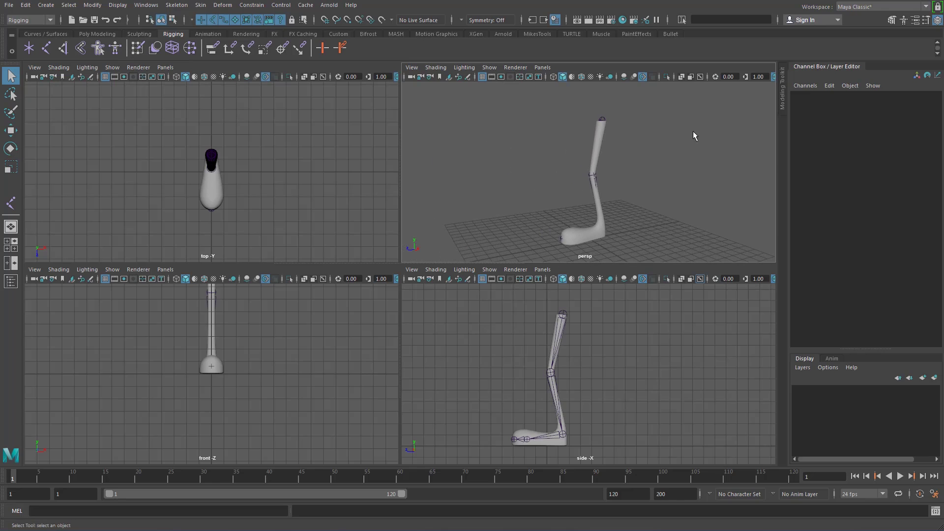
pyautogui.click(701, 77)
pyautogui.click(322, 77)
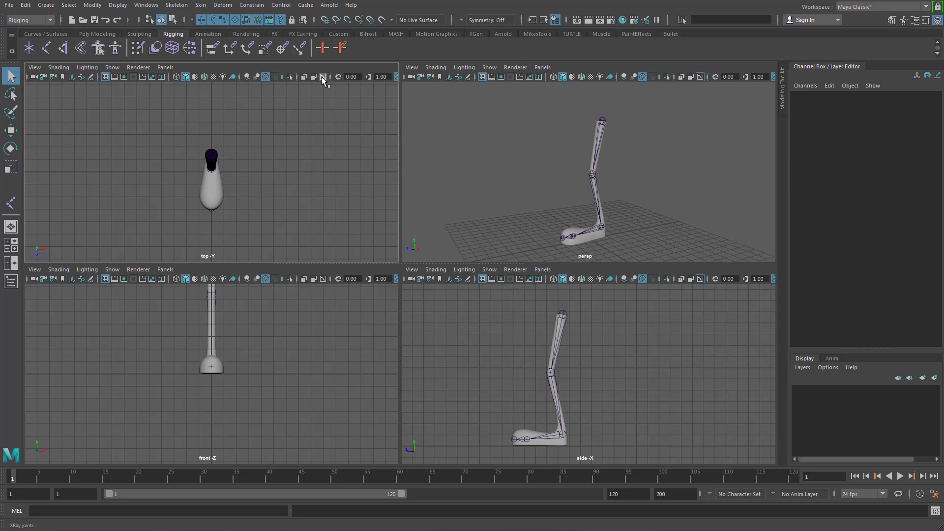
pyautogui.click(322, 279)
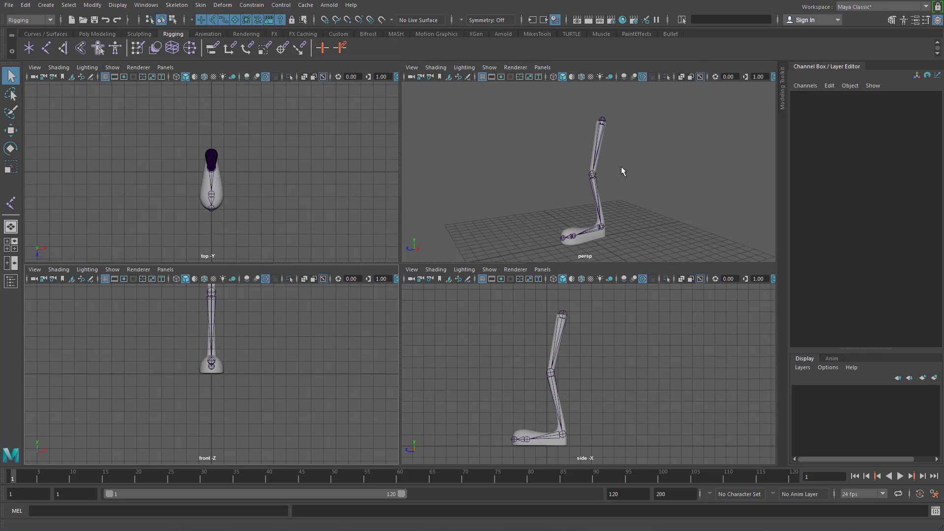
pyautogui.press('space')
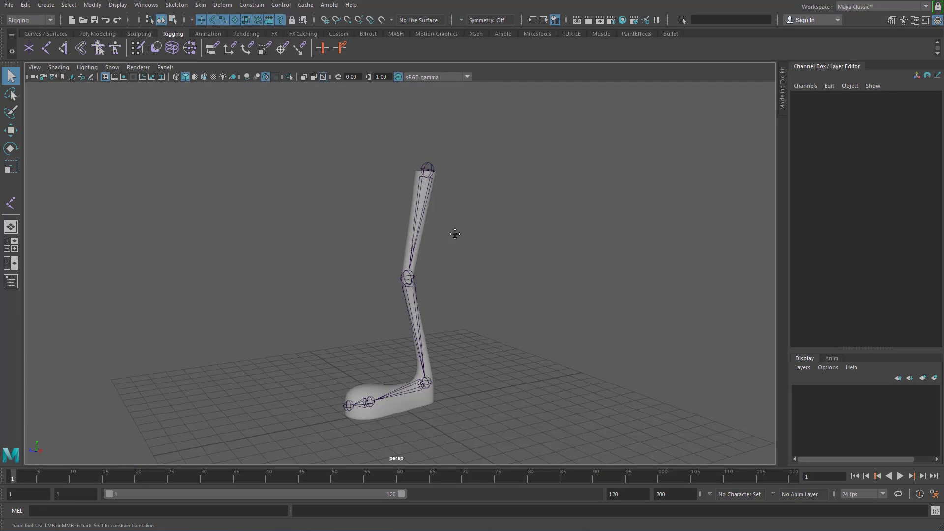
pyautogui.keyDown('alt'); pyautogui.moveTo(432, 214); pyautogui.dragTo(455, 221, button='right'); pyautogui.keyUp('alt')
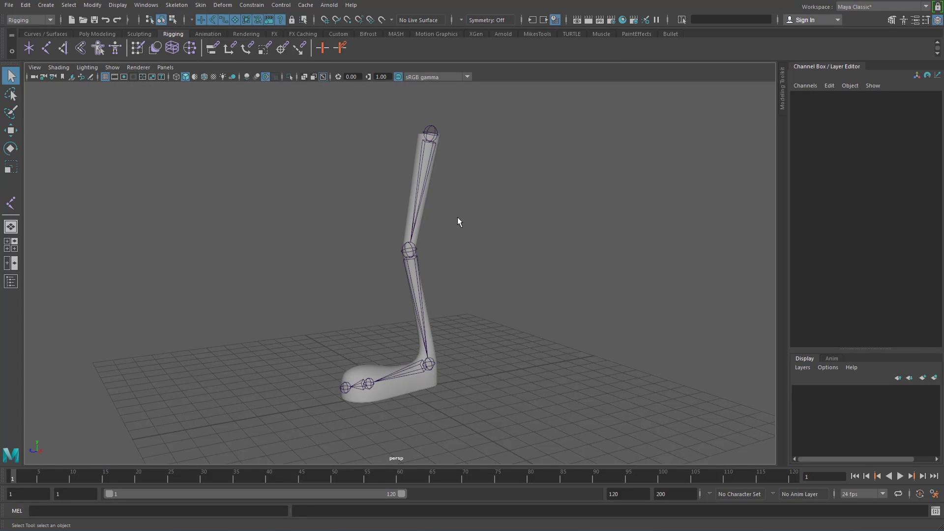
# Select the hip joint and examine the local axes of each leg joint up close, from the hip down to the toe
pyautogui.click(431, 131)
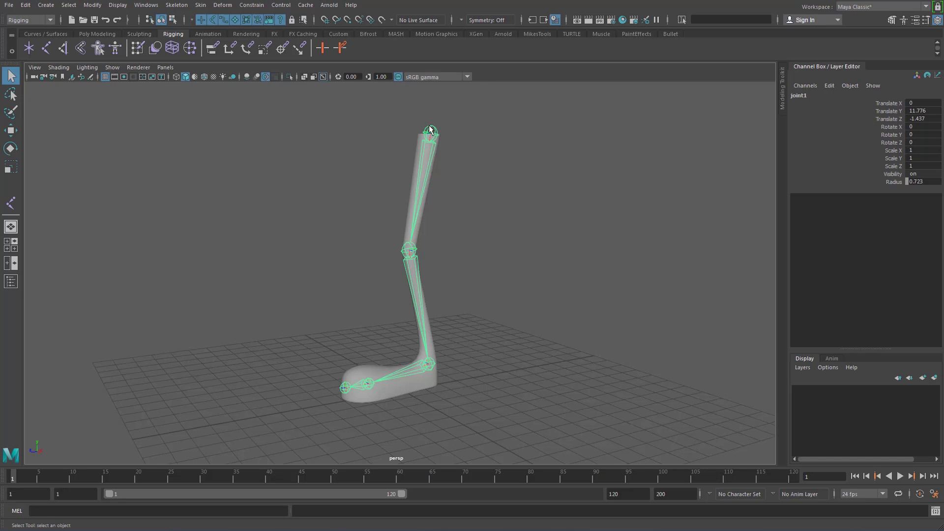
pyautogui.scroll(10, 441, 158)
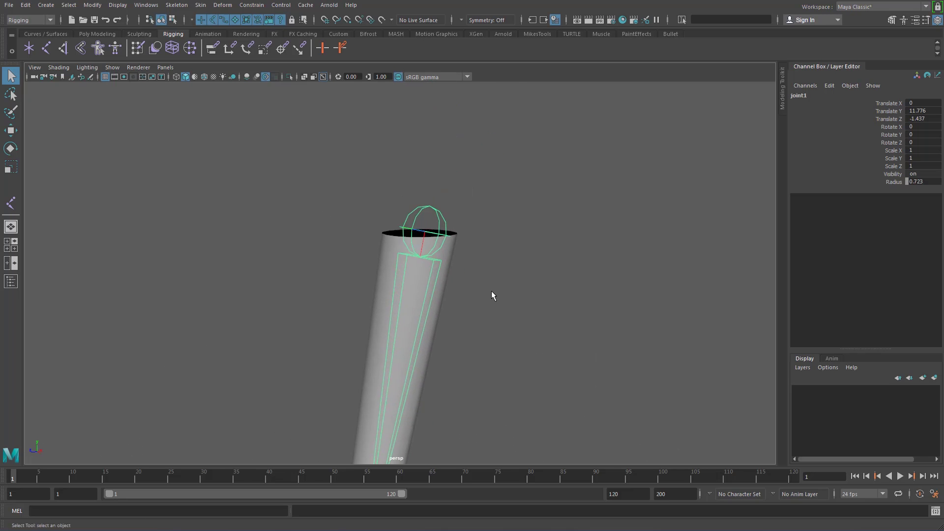
pyautogui.keyDown('alt'); pyautogui.moveTo(492, 295); pyautogui.dragTo(567, 293); pyautogui.keyUp('alt')
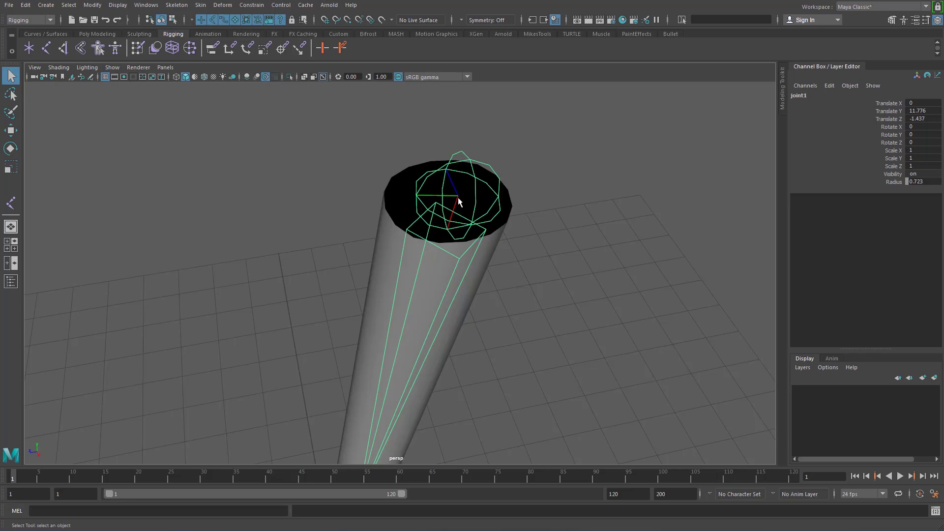
pyautogui.keyDown('alt'); pyautogui.moveTo(538, 268); pyautogui.dragTo(509, 210); pyautogui.keyUp('alt')
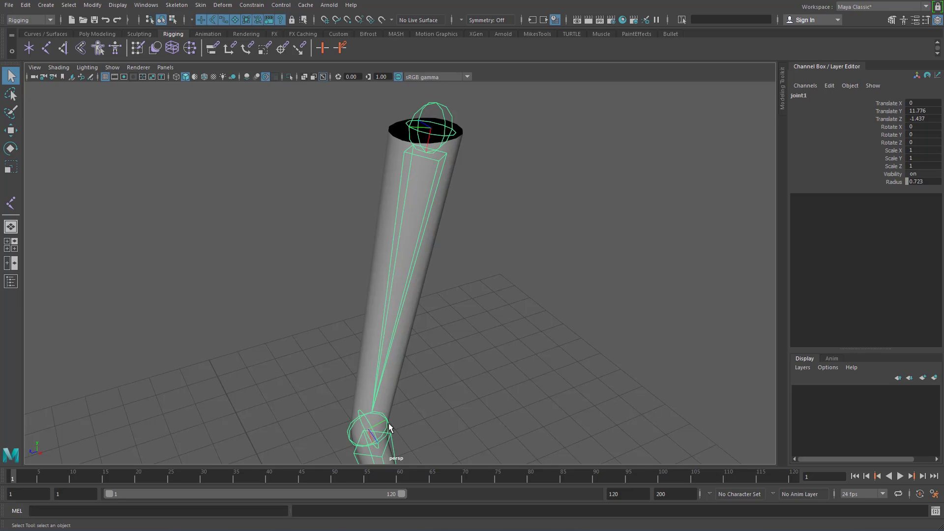
pyautogui.keyDown('alt'); pyautogui.moveTo(391, 428); pyautogui.dragTo(586, 268); pyautogui.keyUp('alt')
pyautogui.keyDown('alt'); pyautogui.moveTo(586, 265); pyautogui.dragTo(605, 216, button='right'); pyautogui.keyUp('alt')
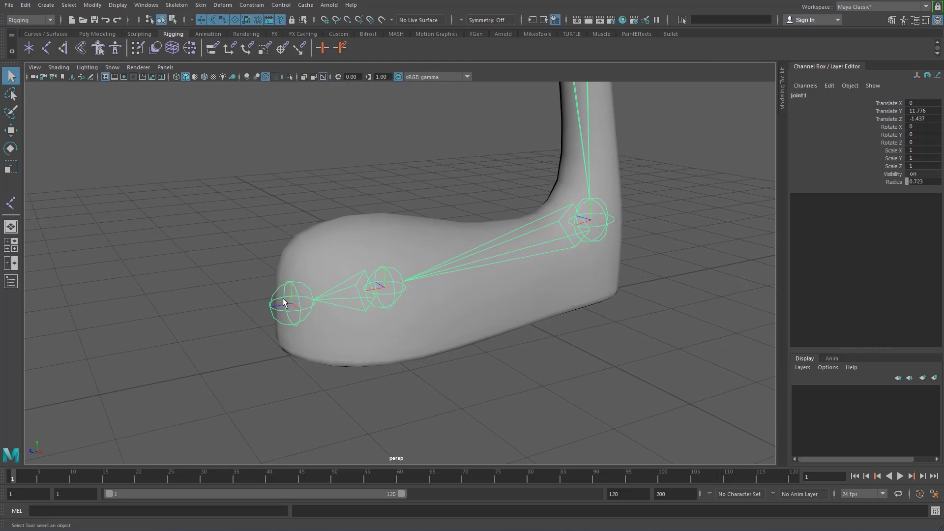
pyautogui.scroll(-5, 453, 231)
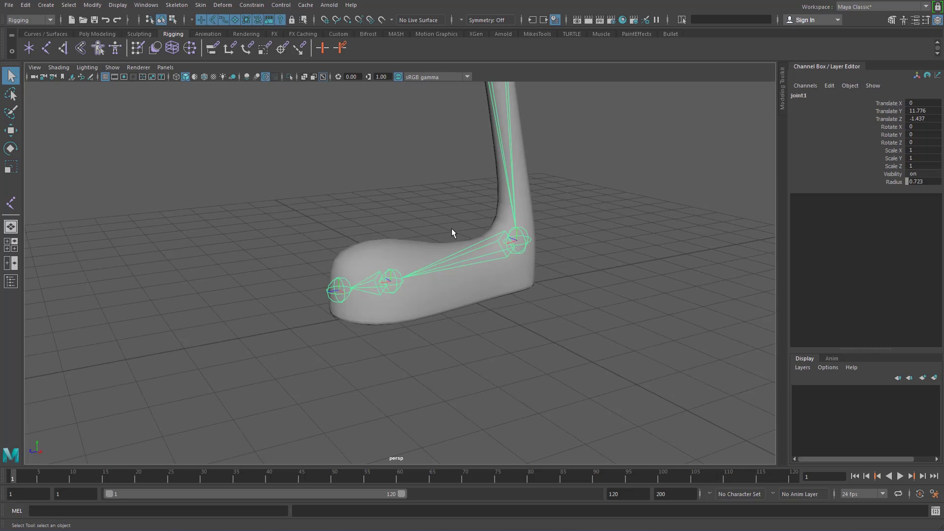
# Try placing a two-joint practice chain beside the leg in the maximized side view, and undo the second joint
pyautogui.press('space')
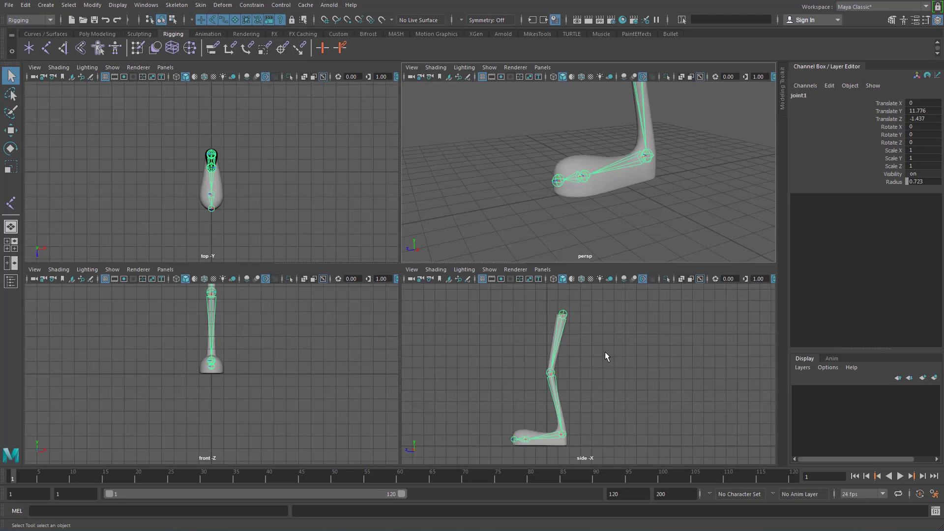
pyautogui.press('space')
pyautogui.keyDown('alt'); pyautogui.moveTo(607, 322); pyautogui.dragTo(347, 259, button='middle'); pyautogui.keyUp('alt')
pyautogui.keyDown('alt'); pyautogui.moveTo(348, 259); pyautogui.dragTo(471, 279, button='right'); pyautogui.keyUp('alt')
pyautogui.keyDown('alt'); pyautogui.moveTo(472, 280); pyautogui.dragTo(475, 310, button='middle'); pyautogui.keyUp('alt')
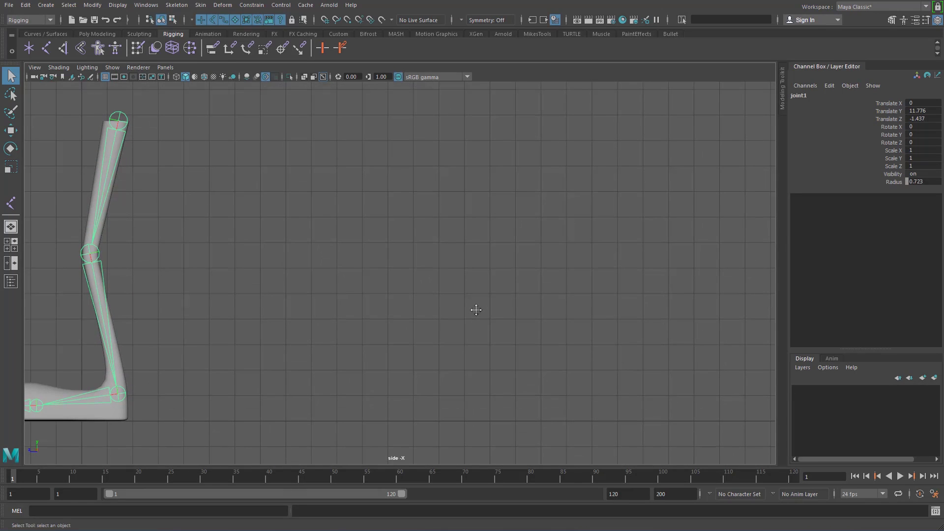
pyautogui.click(45, 47)
pyautogui.click(293, 162)
pyautogui.scroll(4, 428, 242)
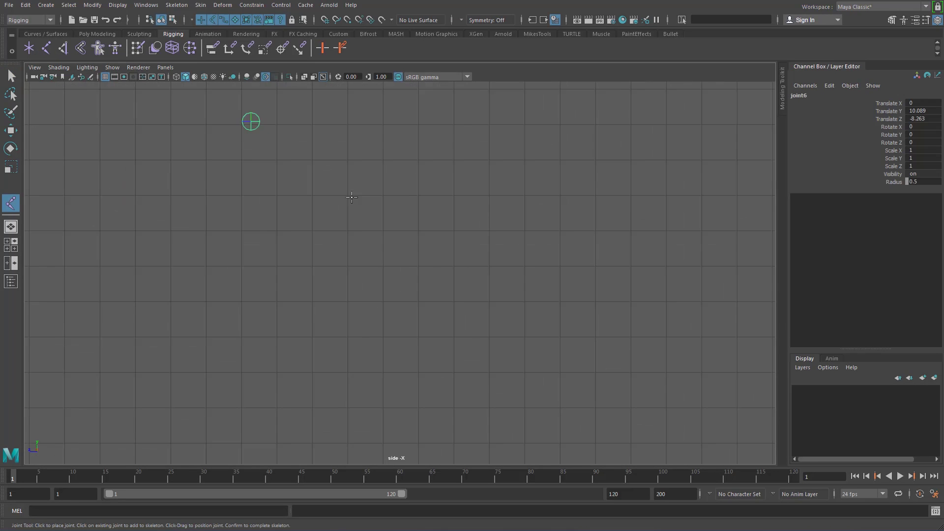
pyautogui.keyDown('alt'); pyautogui.moveTo(325, 171); pyautogui.dragTo(357, 288, button='middle'); pyautogui.keyUp('alt')
pyautogui.keyDown('alt'); pyautogui.moveTo(357, 288); pyautogui.dragTo(527, 320, button='right'); pyautogui.keyUp('alt')
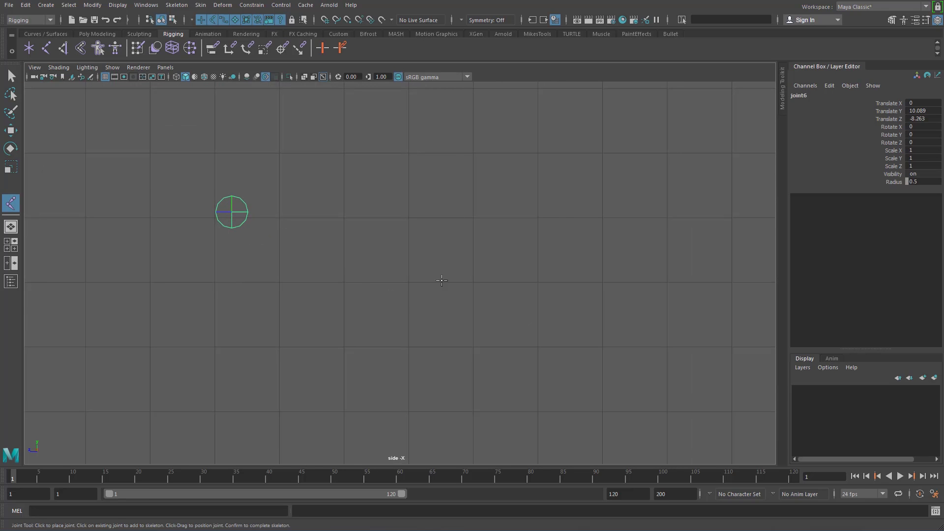
pyautogui.moveTo(498, 155); pyautogui.dragTo(583, 311)
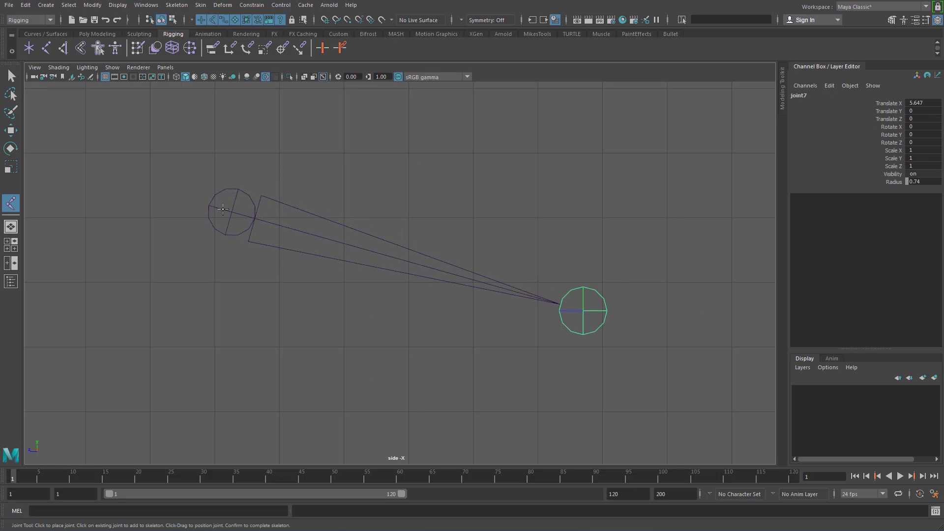
pyautogui.hotkey('ctrl', 'z')
# Try placing the second practice joint steeply below the first one, and undo both joints
pyautogui.moveTo(431, 148); pyautogui.dragTo(366, 416)
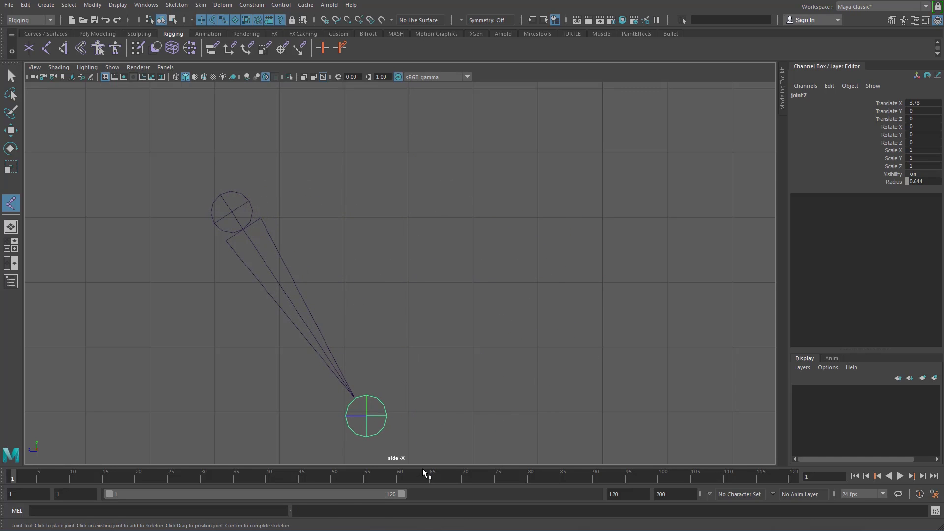
pyautogui.hotkey('ctrl', 'z')
pyautogui.hotkey('ctrl', 'z')
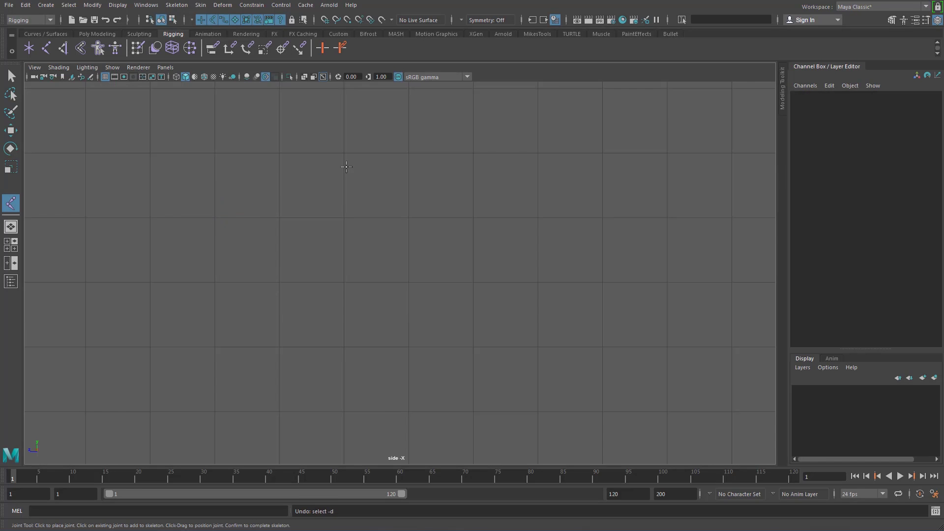
# Place a slightly bent three-joint practice chain running upward beside the leg
pyautogui.scroll(-3, 346, 168)
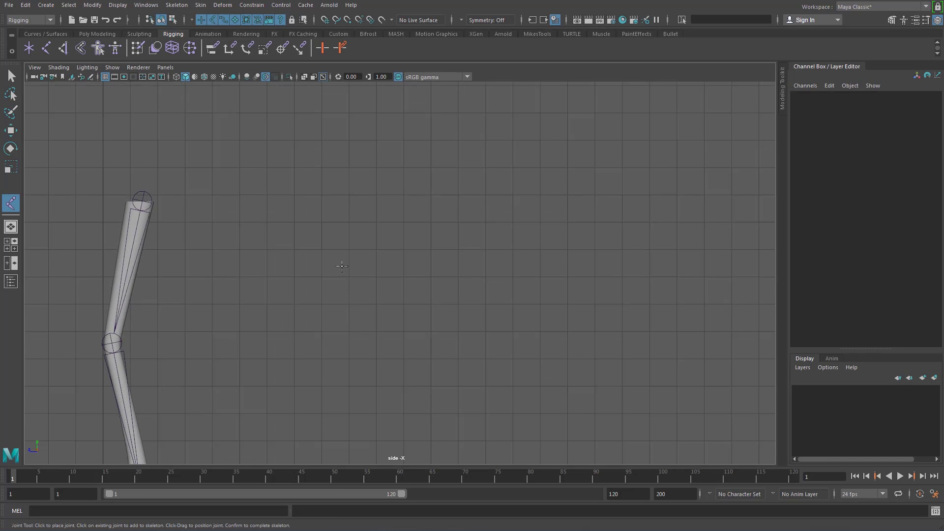
pyautogui.click(362, 286)
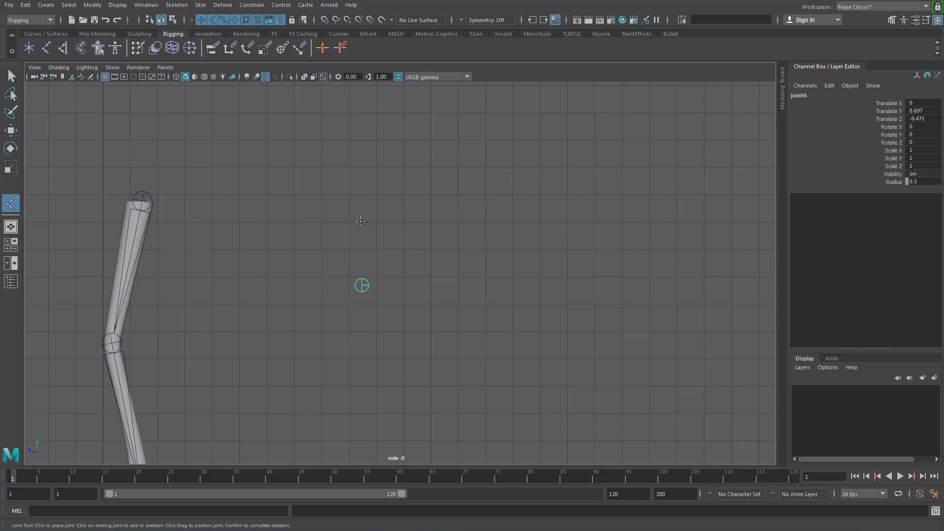
pyautogui.moveTo(363, 206); pyautogui.dragTo(349, 195)
pyautogui.click(358, 111)
pyautogui.press('Return')
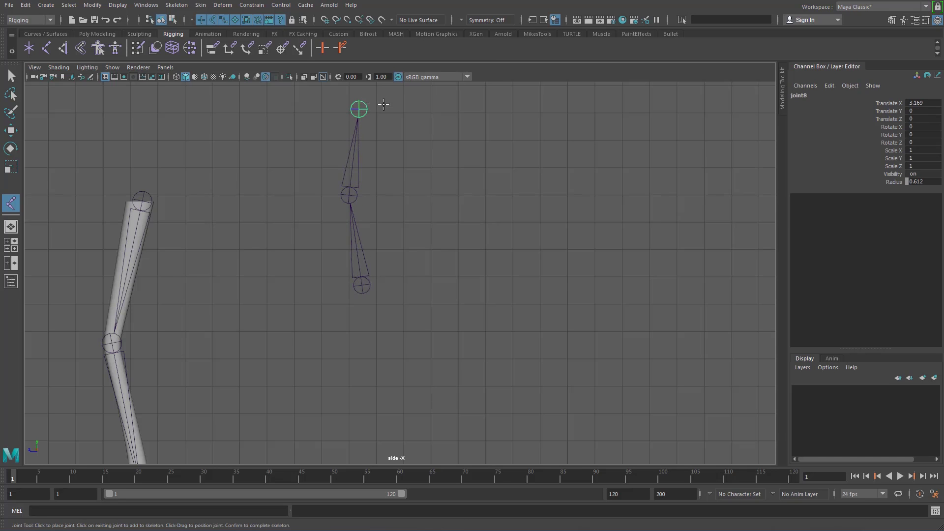
# Check the bent practice chain in the perspective view, and undo the whole chain back in the side view
pyautogui.press('space')
pyautogui.press('space')
pyautogui.keyDown('alt'); pyautogui.moveTo(507, 299); pyautogui.dragTo(429, 380, button='middle'); pyautogui.keyUp('alt')
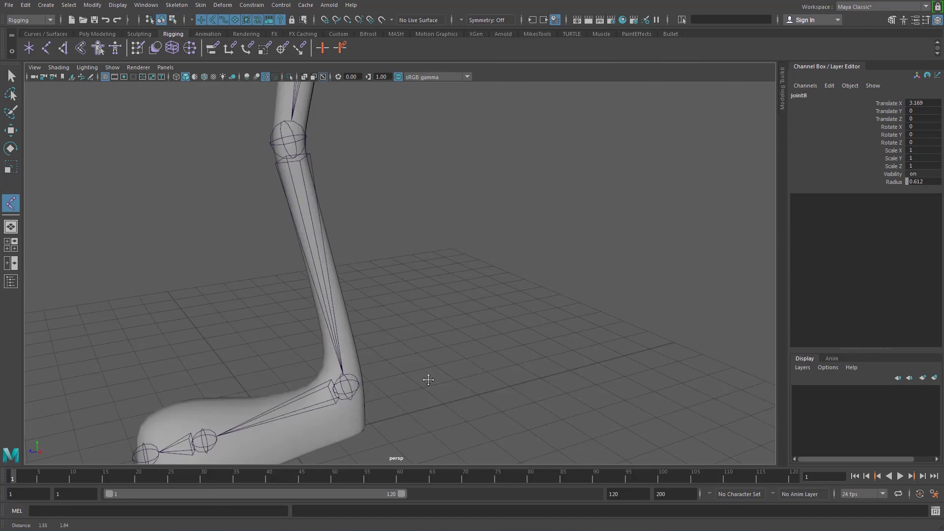
pyautogui.scroll(-2, 472, 222)
pyautogui.keyDown('alt'); pyautogui.moveTo(487, 217); pyautogui.dragTo(431, 325, button='middle'); pyautogui.keyUp('alt')
pyautogui.press('space')
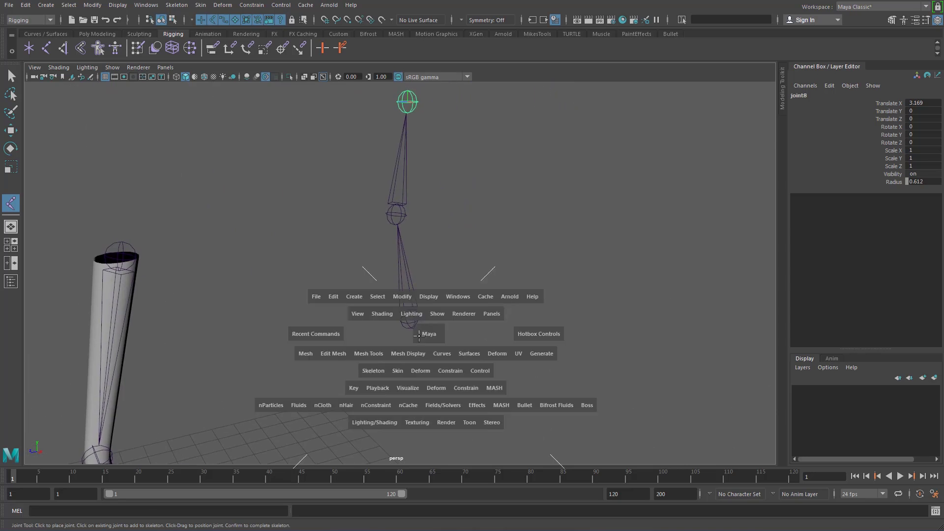
pyautogui.press('space')
pyautogui.hotkey('ctrl', 'z')
pyautogui.hotkey('ctrl', 'z')
pyautogui.hotkey('ctrl', 'z')
pyautogui.hotkey('ctrl', 'z')
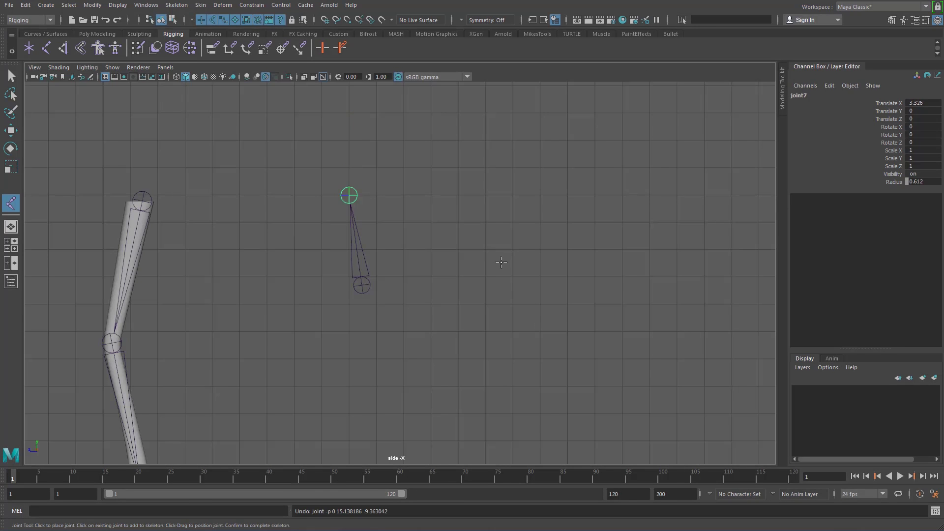
# Place a nearly straight vertical chain of four joints beside the leg, running from bottom to top
pyautogui.click(439, 333)
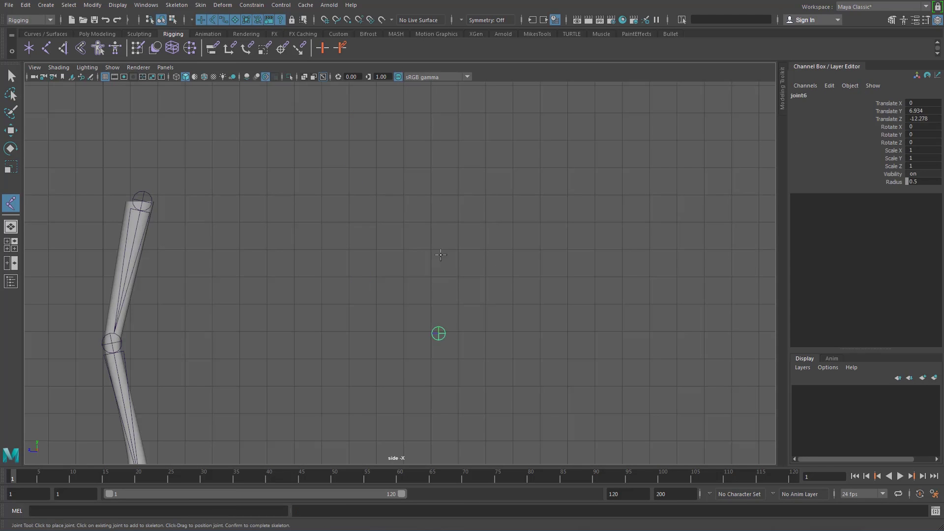
pyautogui.click(439, 231)
pyautogui.click(440, 138)
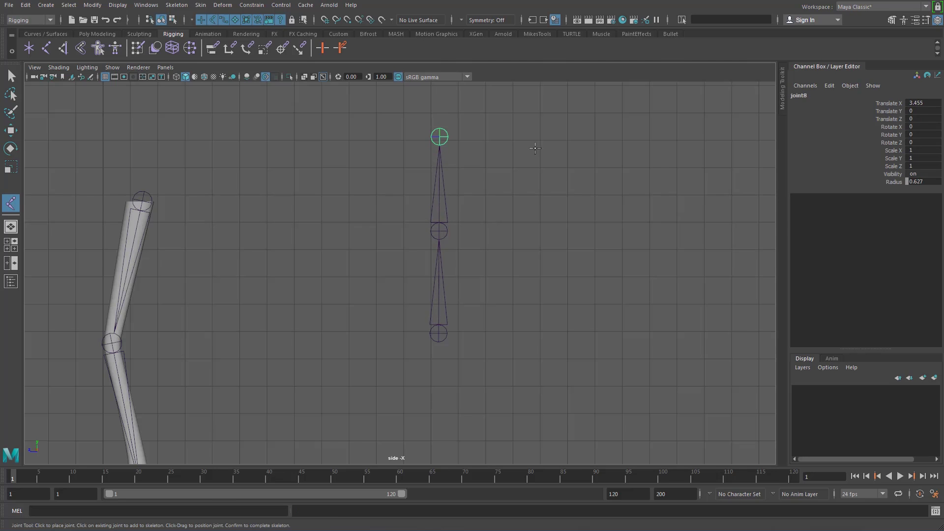
pyautogui.scroll(-1, 463, 193)
pyautogui.keyDown('alt'); pyautogui.moveTo(462, 195); pyautogui.dragTo(434, 319, button='middle'); pyautogui.keyUp('alt')
pyautogui.click(409, 176)
pyautogui.moveTo(409, 176)
pyautogui.mouseDown()
pyautogui.moveTo(407, 161)
pyautogui.moveTo(409, 169)
pyautogui.mouseUp()
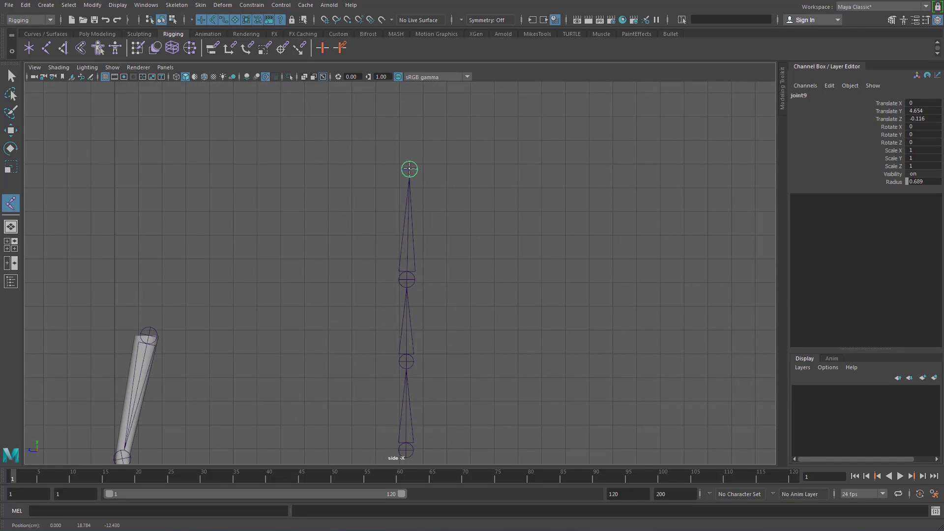
pyautogui.press('Return')
# In the perspective view, select the straight chain's three lower joints and rotate them together about -29 degrees around Y
pyautogui.press('space')
pyautogui.press('space')
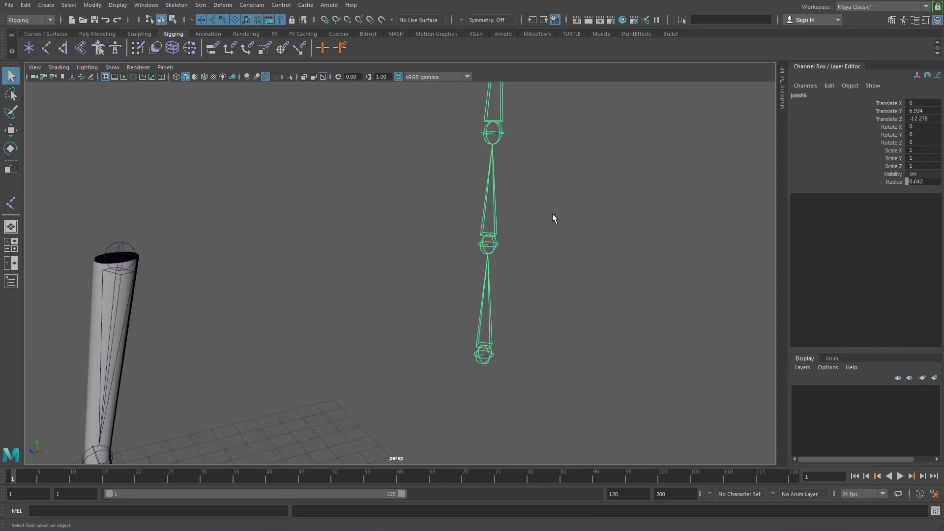
pyautogui.keyDown('alt'); pyautogui.moveTo(553, 213); pyautogui.dragTo(374, 375); pyautogui.keyUp('alt')
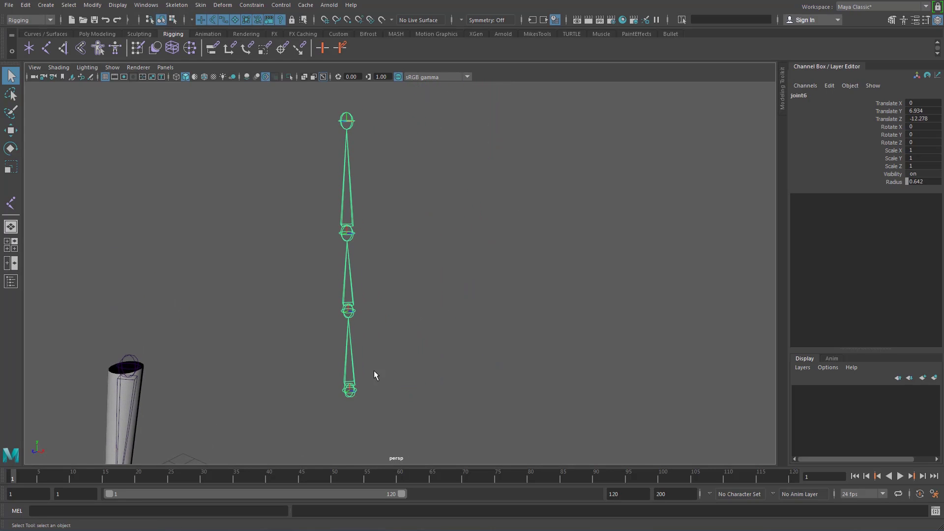
pyautogui.click(352, 237)
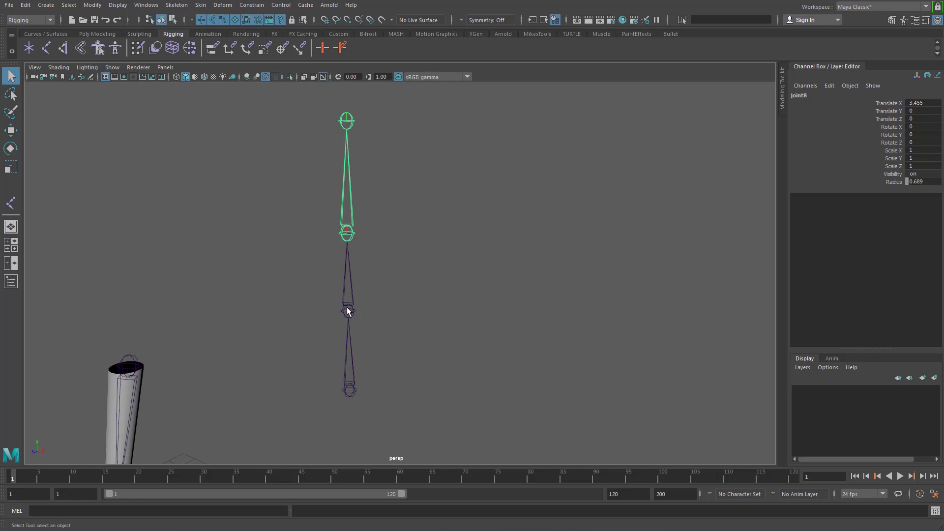
pyautogui.keyDown('shift'); pyautogui.click(348, 312); pyautogui.keyUp('shift')
pyautogui.keyDown('shift'); pyautogui.click(354, 389); pyautogui.keyUp('shift')
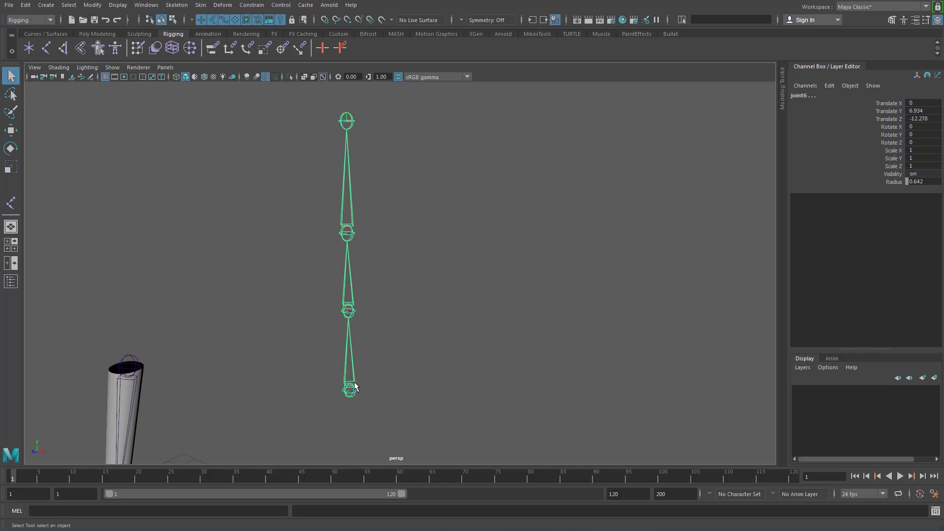
pyautogui.press('e')
pyautogui.moveTo(377, 387); pyautogui.dragTo(361, 344)
pyautogui.hotkey('ctrl', 'z')
pyautogui.keyDown('alt'); pyautogui.moveTo(423, 276); pyautogui.dragTo(438, 240, button='middle'); pyautogui.keyUp('alt')
pyautogui.moveTo(396, 299); pyautogui.dragTo(408, 323)
# Examine the local axes of the curled chain's lowest joints up close
pyautogui.keyDown('alt'); pyautogui.moveTo(443, 303); pyautogui.dragTo(489, 296, button='right'); pyautogui.keyUp('alt')
pyautogui.keyDown('alt'); pyautogui.moveTo(490, 296); pyautogui.dragTo(473, 329); pyautogui.keyUp('alt')
pyautogui.keyDown('alt'); pyautogui.moveTo(472, 329); pyautogui.dragTo(484, 300, button='right'); pyautogui.keyUp('alt')
pyautogui.keyDown('alt'); pyautogui.moveTo(472, 295); pyautogui.dragTo(337, 235, button='middle'); pyautogui.keyUp('alt')
pyautogui.keyDown('alt'); pyautogui.moveTo(337, 235); pyautogui.dragTo(379, 249, button='right'); pyautogui.keyUp('alt')
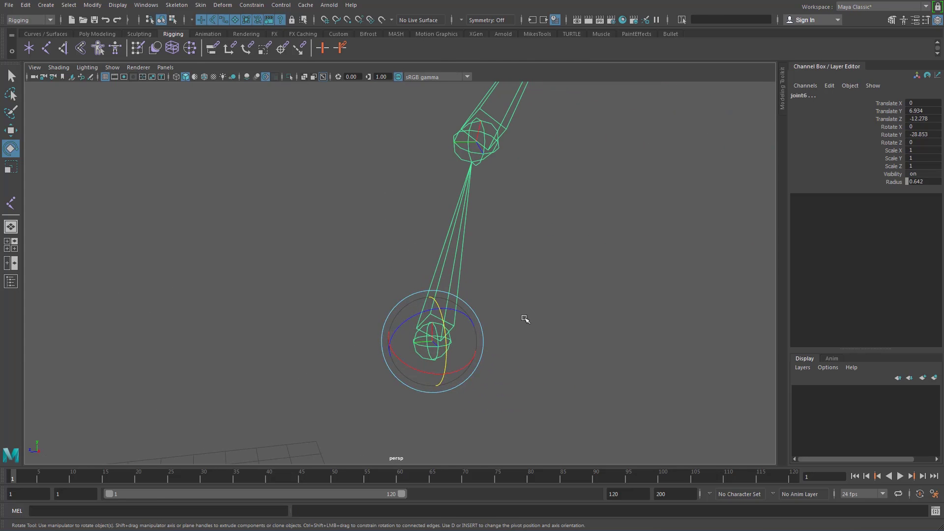
# Delete the curled practice chain beside the leg, removing its end joint first and the remaining joints from the root
pyautogui.scroll(-8, 464, 294)
pyautogui.keyDown('alt'); pyautogui.moveTo(439, 239); pyautogui.dragTo(445, 298, button='middle'); pyautogui.keyUp('alt')
pyautogui.keyDown('alt'); pyautogui.moveTo(444, 235); pyautogui.dragTo(568, 255, button='right'); pyautogui.keyUp('alt')
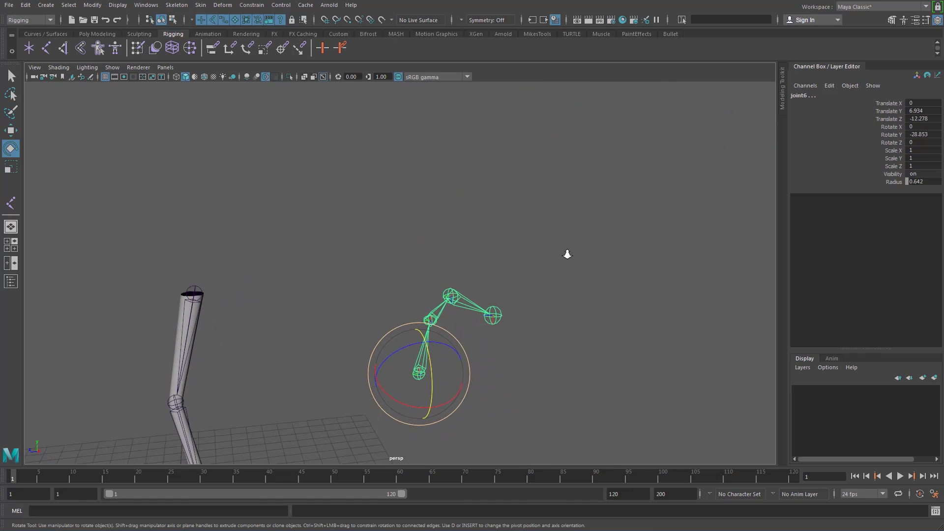
pyautogui.keyDown('alt'); pyautogui.moveTo(530, 257); pyautogui.dragTo(512, 211, button='middle'); pyautogui.keyUp('alt')
pyautogui.keyDown('alt'); pyautogui.moveTo(512, 211); pyautogui.dragTo(578, 219, button='right'); pyautogui.keyUp('alt')
pyautogui.keyDown('alt'); pyautogui.moveTo(578, 219); pyautogui.dragTo(595, 227); pyautogui.keyUp('alt')
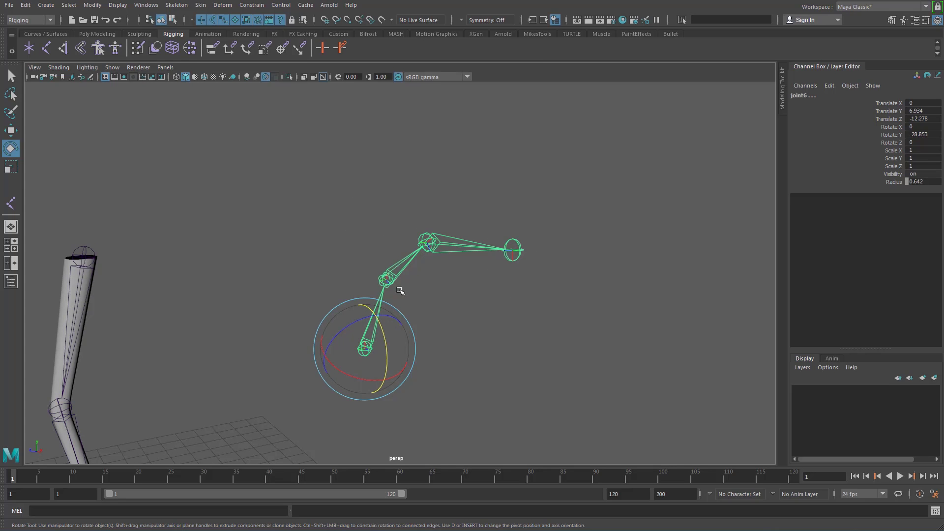
pyautogui.click(510, 253)
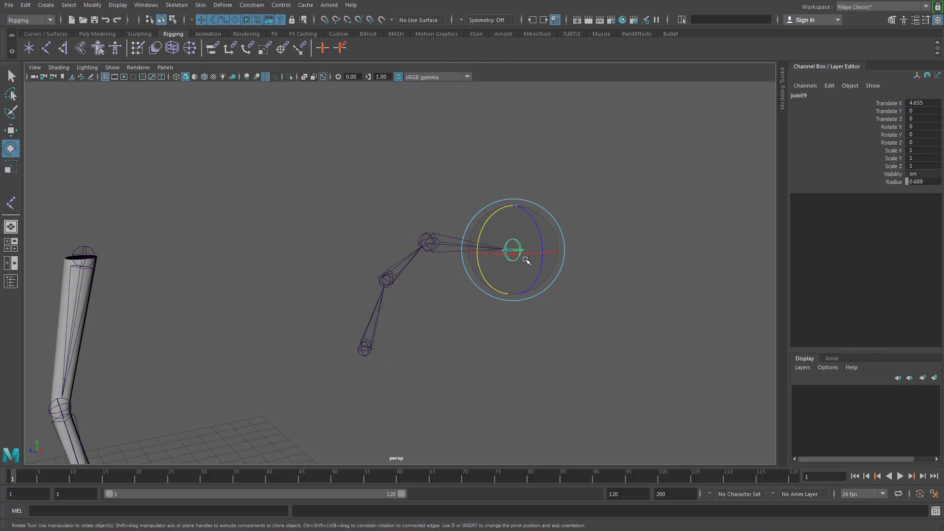
pyautogui.press('Delete')
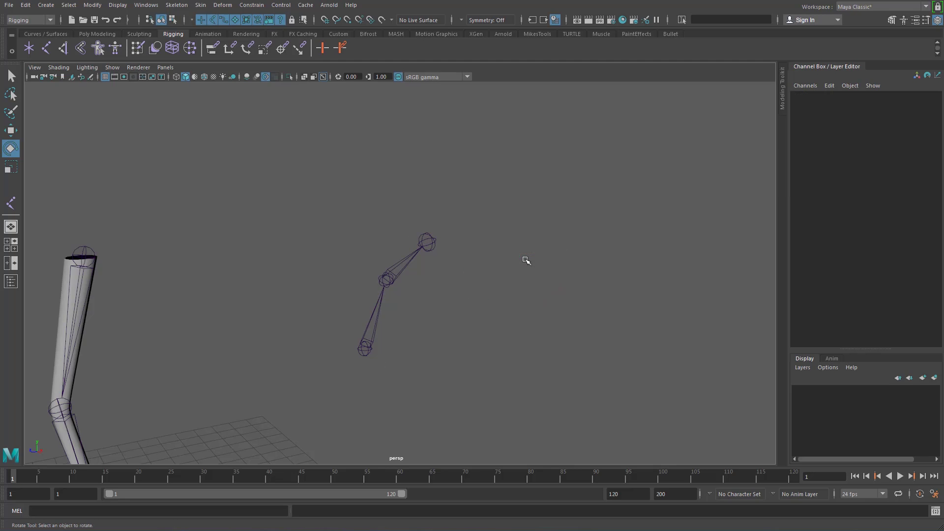
pyautogui.click(365, 349)
pyautogui.press('Delete')
# Switch to the side view and frame the leg's knee, ankle, ball and toe joints inside the foot
pyautogui.press('space')
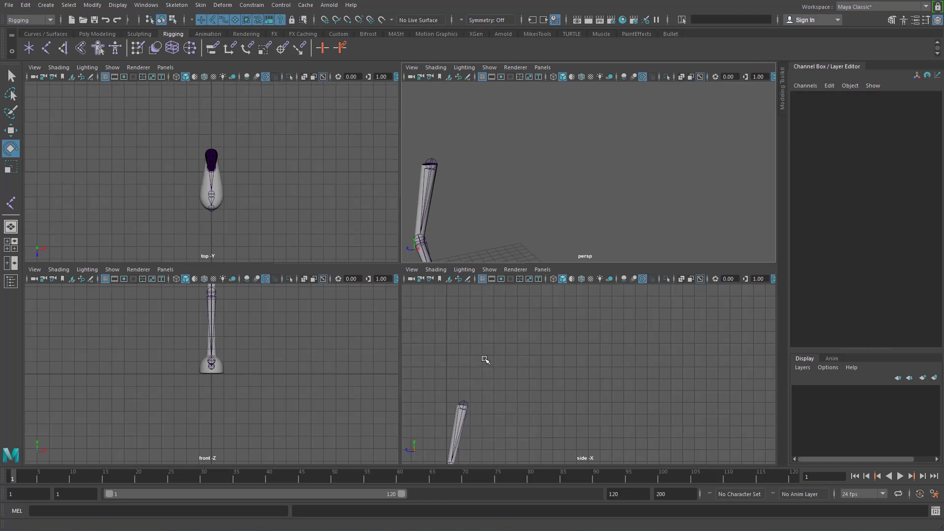
pyautogui.press('space')
pyautogui.keyDown('alt'); pyautogui.moveTo(324, 315); pyautogui.dragTo(553, 135, button='middle'); pyautogui.keyUp('alt')
pyautogui.keyDown('alt'); pyautogui.moveTo(473, 310); pyautogui.dragTo(556, 214, button='middle'); pyautogui.keyUp('alt')
pyautogui.keyDown('alt'); pyautogui.moveTo(555, 214); pyautogui.dragTo(617, 270, button='right'); pyautogui.keyUp('alt')
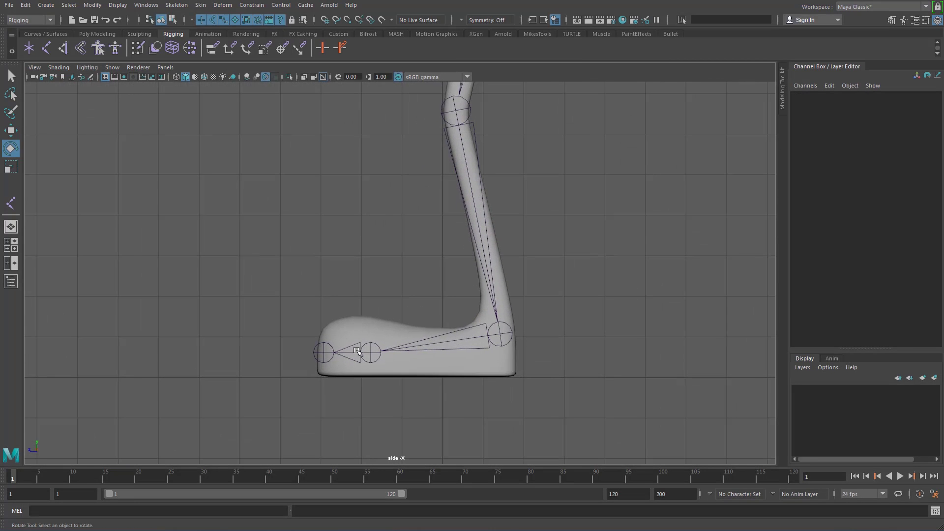
# Compare the local axis orientation of the toe-end joint with the ball joint in the perspective view
pyautogui.click(324, 353)
pyautogui.press('space')
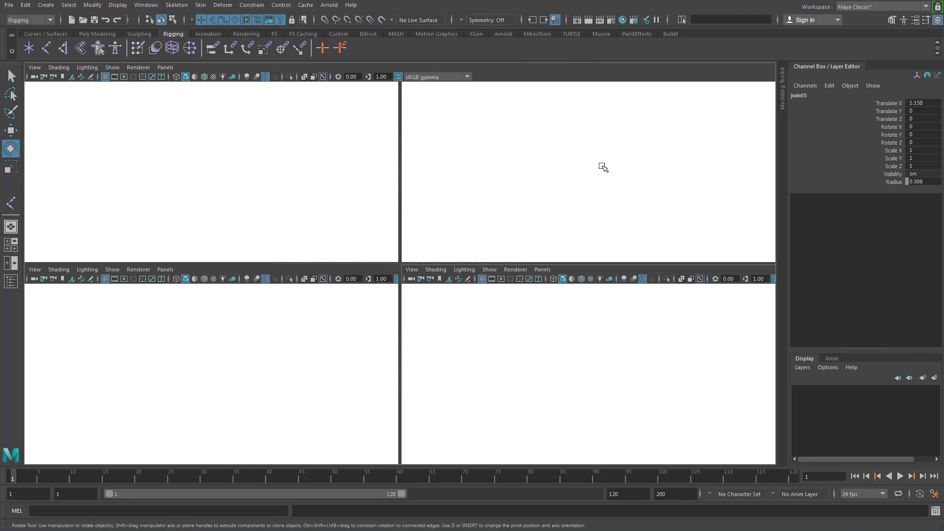
pyautogui.press('space')
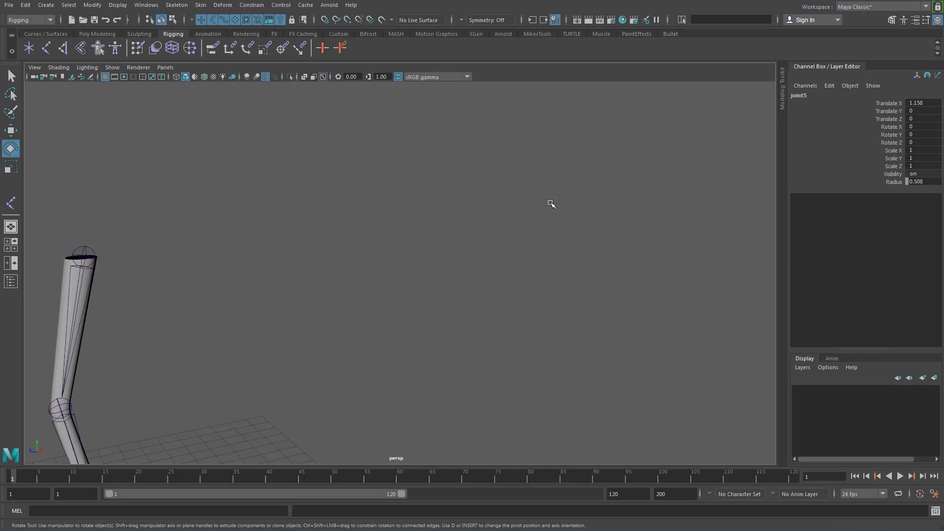
pyautogui.press('f')
pyautogui.keyDown('alt'); pyautogui.moveTo(331, 173); pyautogui.dragTo(300, 192); pyautogui.keyUp('alt')
pyautogui.click(300, 192)
pyautogui.keyDown('alt'); pyautogui.moveTo(609, 205); pyautogui.dragTo(519, 231, button='right'); pyautogui.keyUp('alt')
pyautogui.click(550, 260)
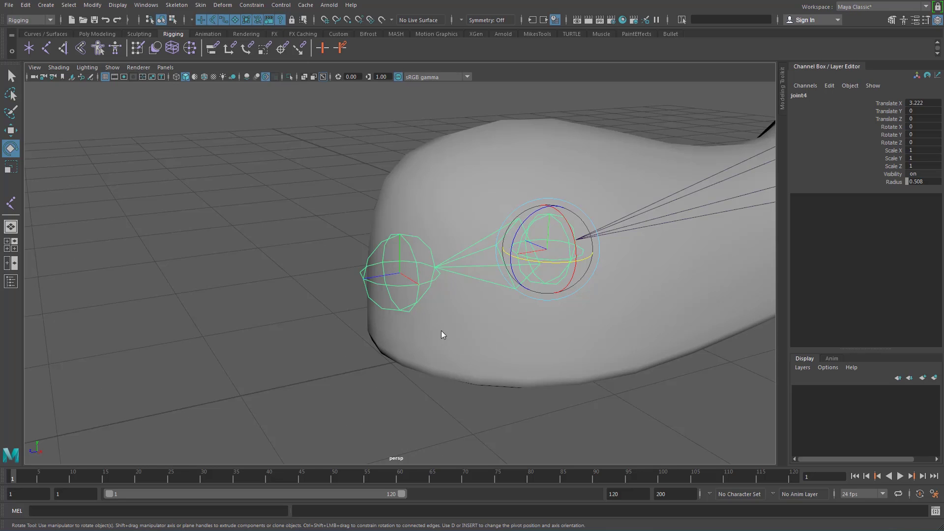
pyautogui.press('space')
pyautogui.press('space')
pyautogui.click(507, 394)
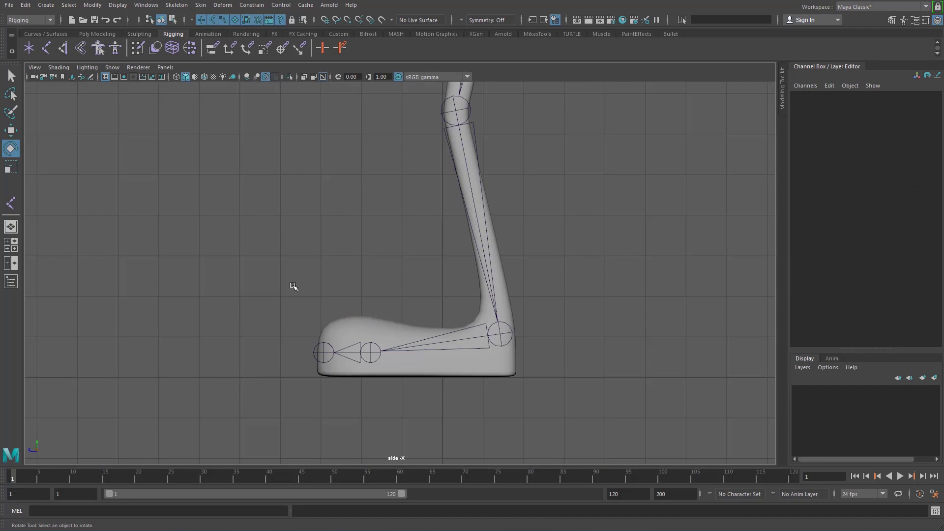
# Reorient the toe-end joint by adding an extra joint straight ahead of it and undoing that extra joint, and check its axes in perspective
pyautogui.click(322, 344)
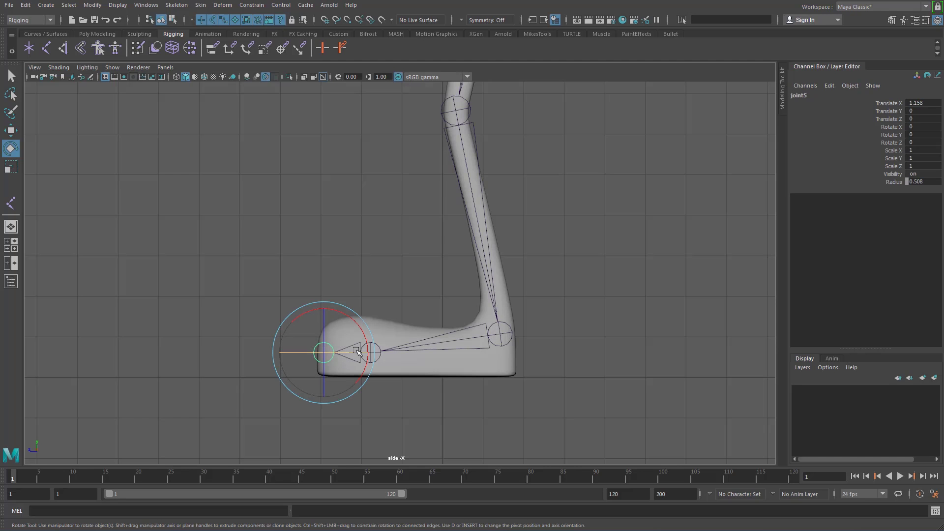
pyautogui.click(80, 47)
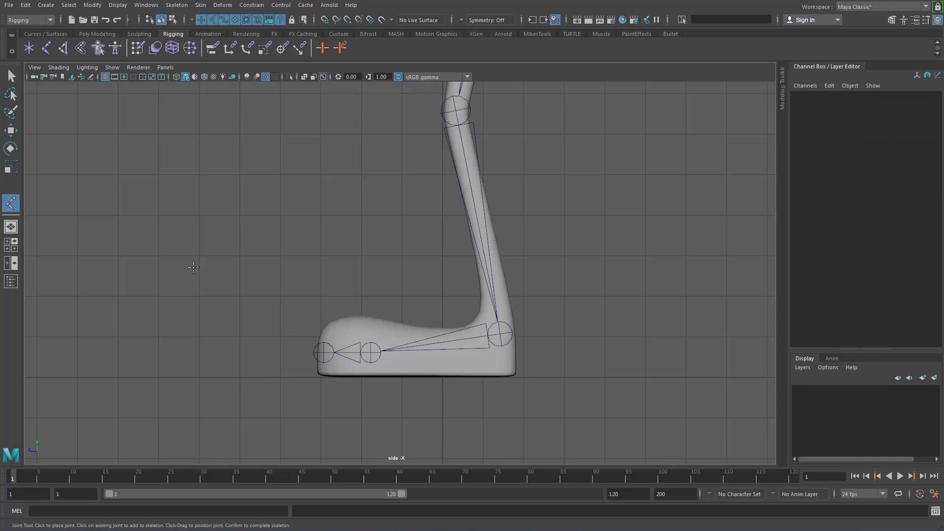
pyautogui.click(323, 352)
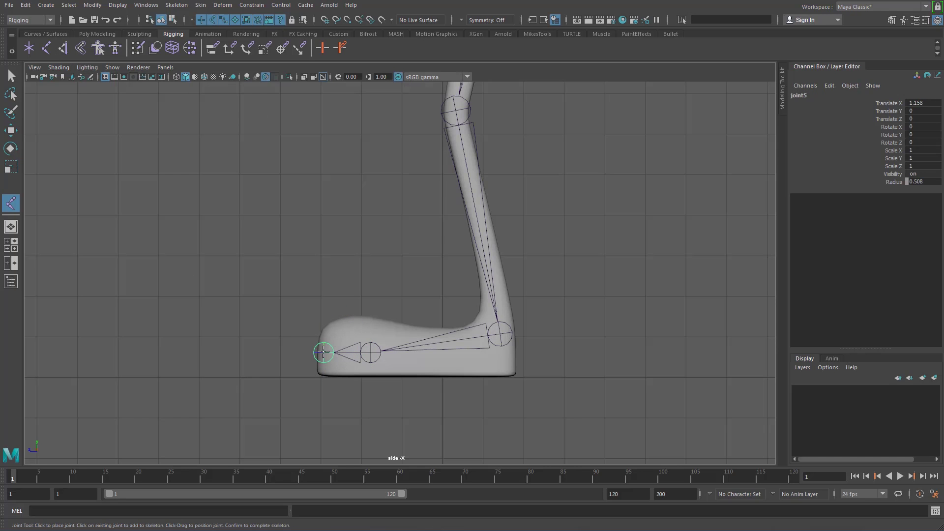
pyautogui.click(218, 352)
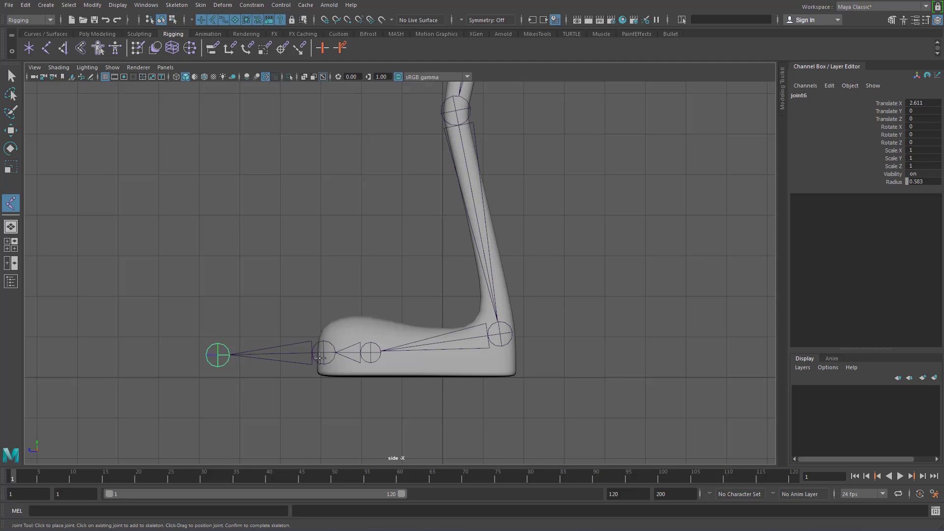
pyautogui.hotkey('ctrl', 'z')
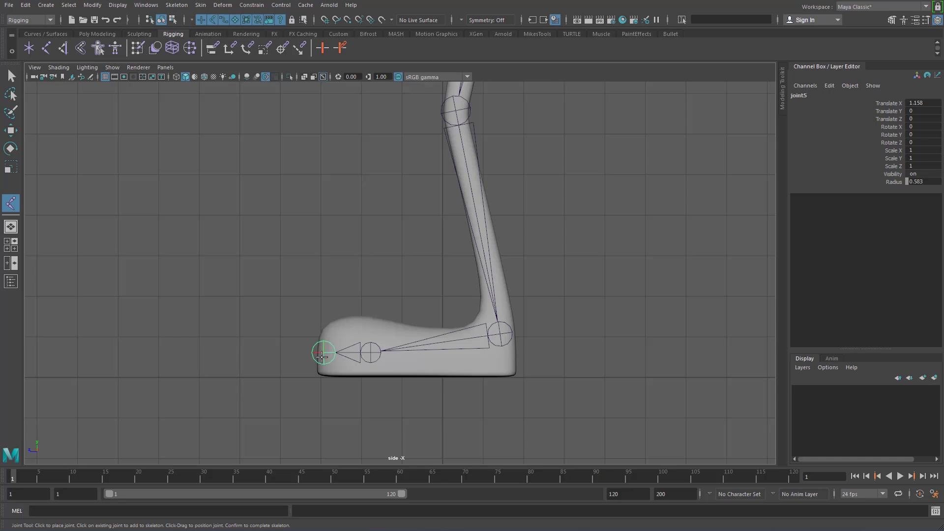
pyautogui.press('space')
pyautogui.press('space')
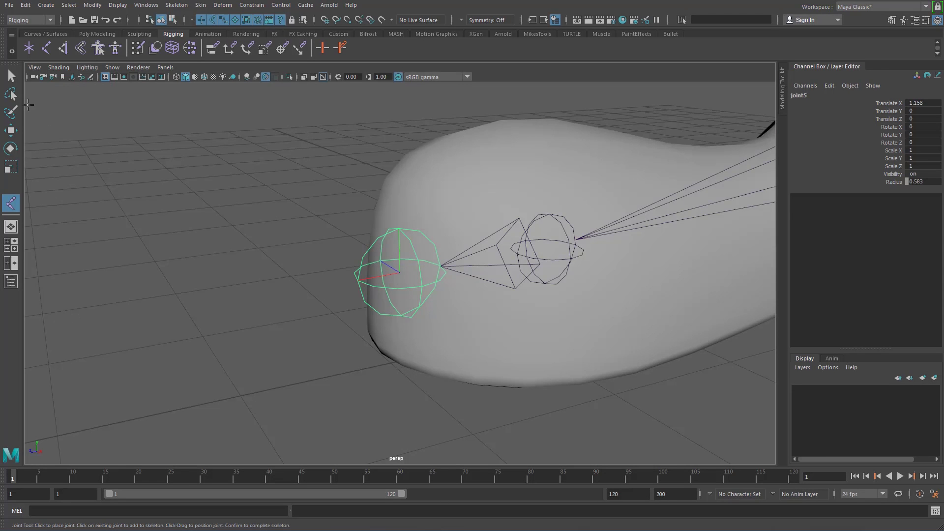
pyautogui.press('q')
pyautogui.scroll(-5, 348, 223)
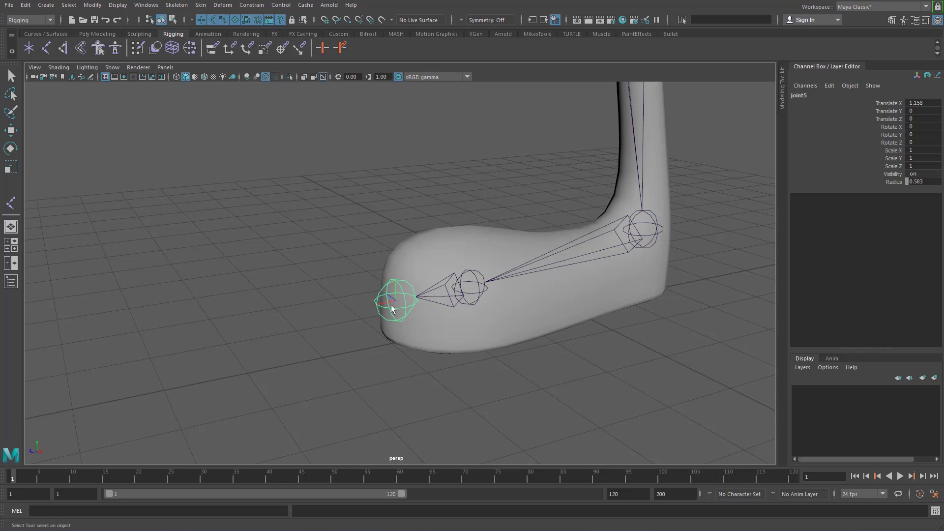
pyautogui.moveTo(449, 310)
pyautogui.keyDown('alt'); pyautogui.mouseDown()
pyautogui.moveTo(464, 298)
pyautogui.moveTo(495, 324)
pyautogui.moveTo(442, 313)
pyautogui.mouseUp(); pyautogui.keyUp('alt')
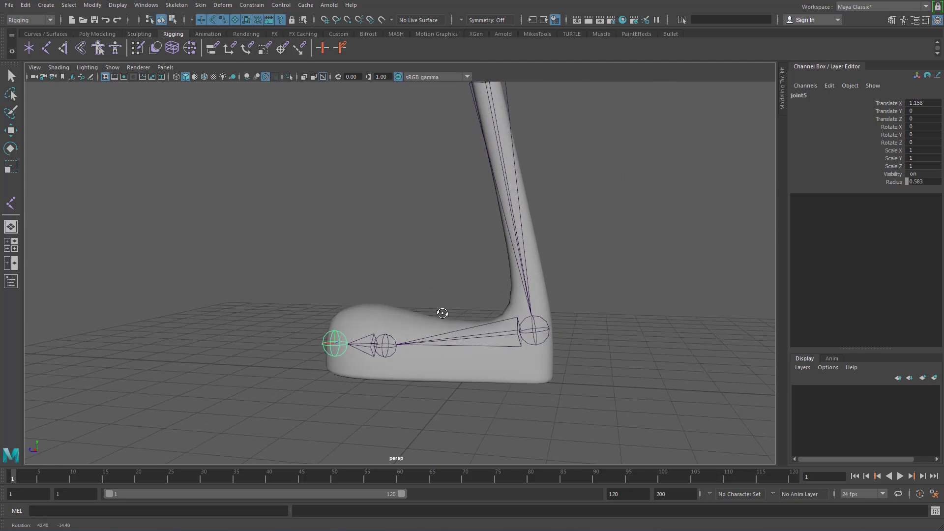
# In the side view, lower the ball joint to Translate Y -0.208 and move the toe-end joint forward to Translate X 1.267
pyautogui.press('space')
pyautogui.press('space')
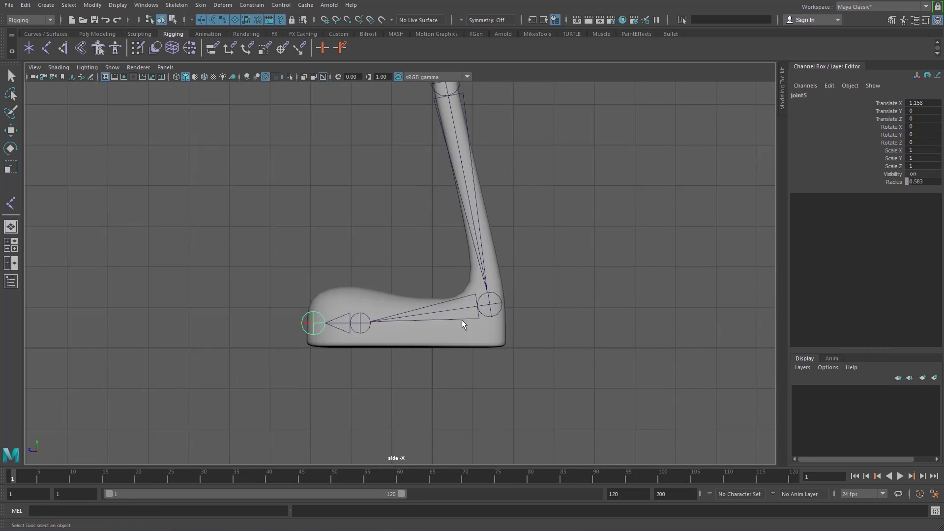
pyautogui.keyDown('alt'); pyautogui.moveTo(462, 324); pyautogui.dragTo(499, 327, button='right'); pyautogui.keyUp('alt')
pyautogui.click(346, 343)
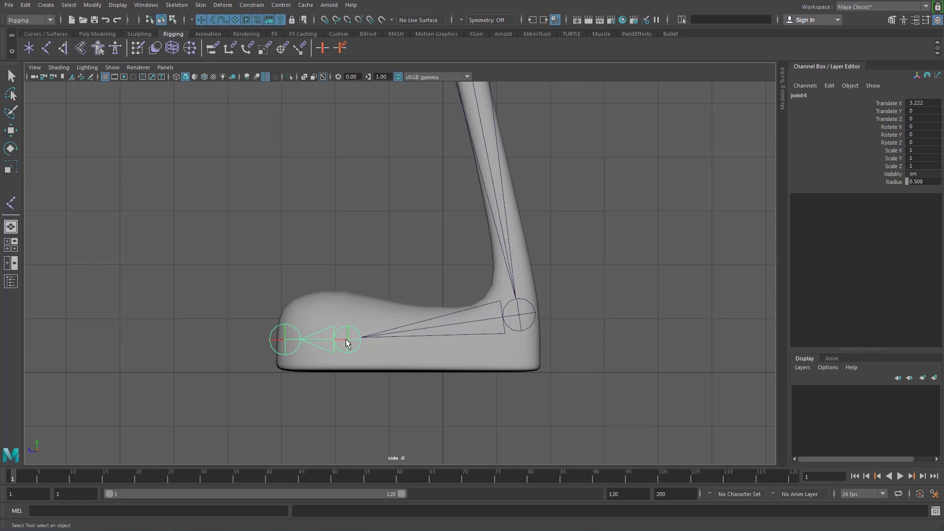
pyautogui.press('w')
pyautogui.moveTo(348, 294); pyautogui.dragTo(347, 304)
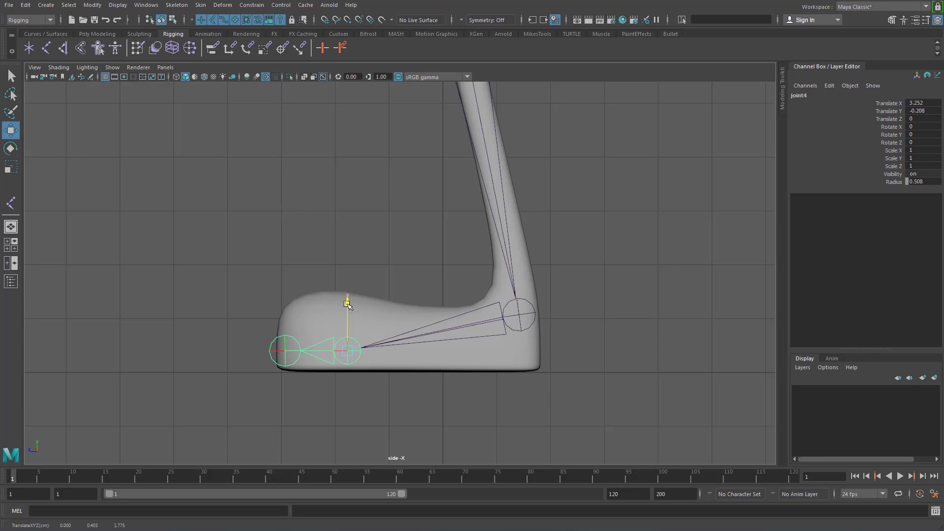
pyautogui.click(285, 351)
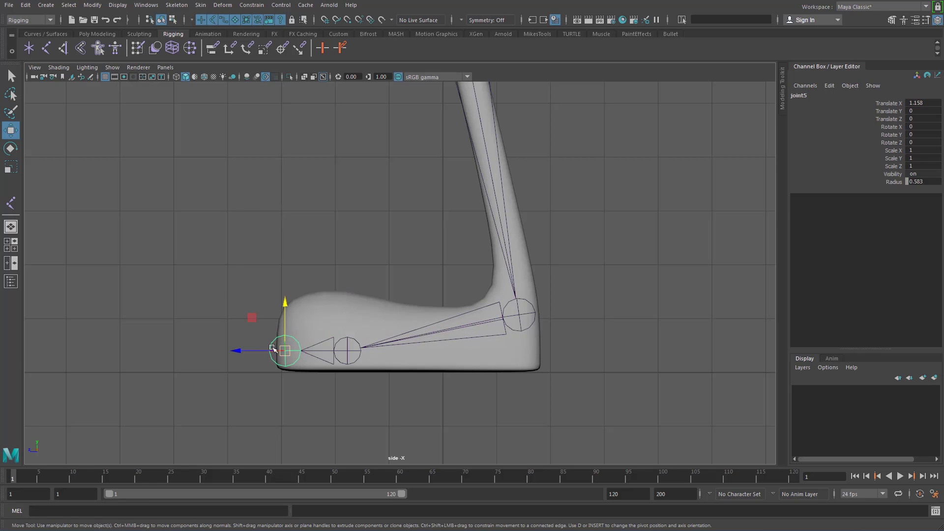
pyautogui.moveTo(237, 354); pyautogui.dragTo(231, 354)
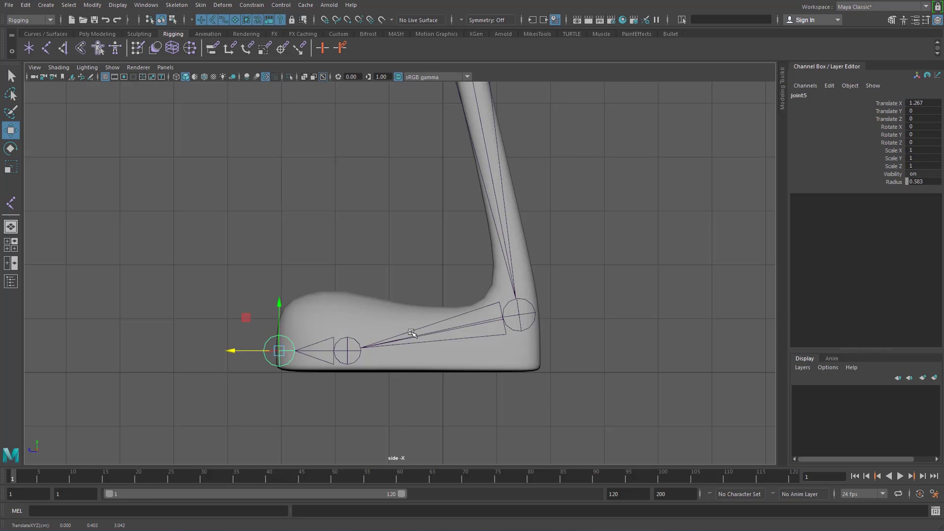
# Rename the root joint at the top of the leg as hip_jnt01
pyautogui.click(489, 351)
pyautogui.keyDown('alt'); pyautogui.moveTo(679, 251); pyautogui.dragTo(578, 268, button='right'); pyautogui.keyUp('alt')
pyautogui.keyDown('alt'); pyautogui.moveTo(509, 261); pyautogui.dragTo(500, 319, button='middle'); pyautogui.keyUp('alt')
pyautogui.keyDown('alt'); pyautogui.moveTo(499, 319); pyautogui.dragTo(571, 291, button='right'); pyautogui.keyUp('alt')
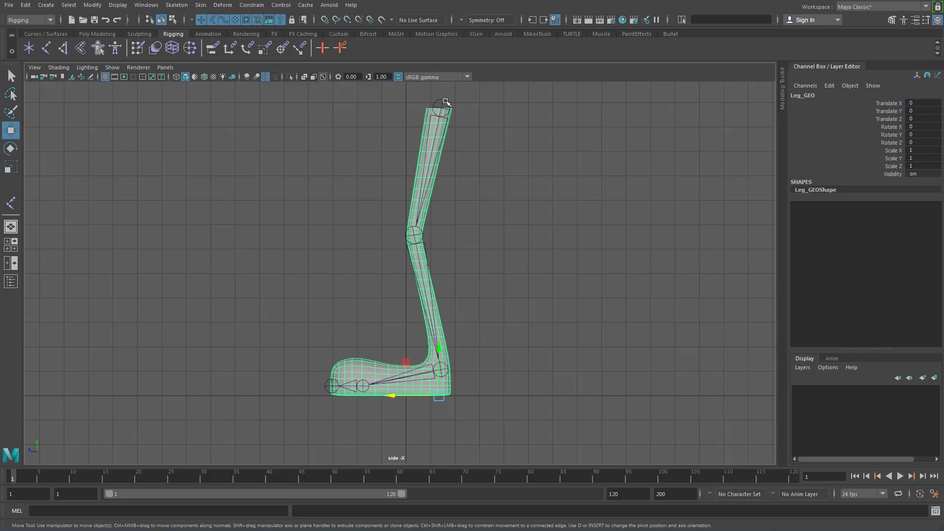
pyautogui.click(446, 103)
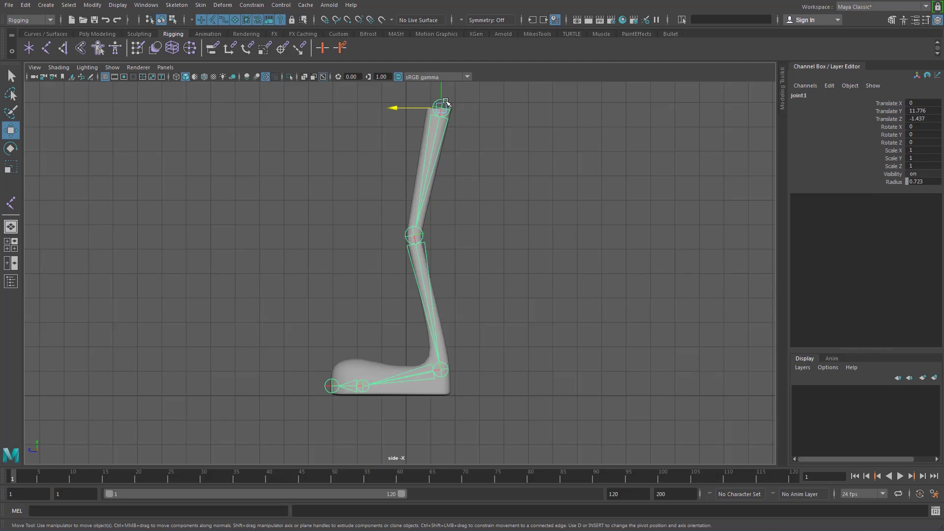
pyautogui.doubleClick(807, 95)
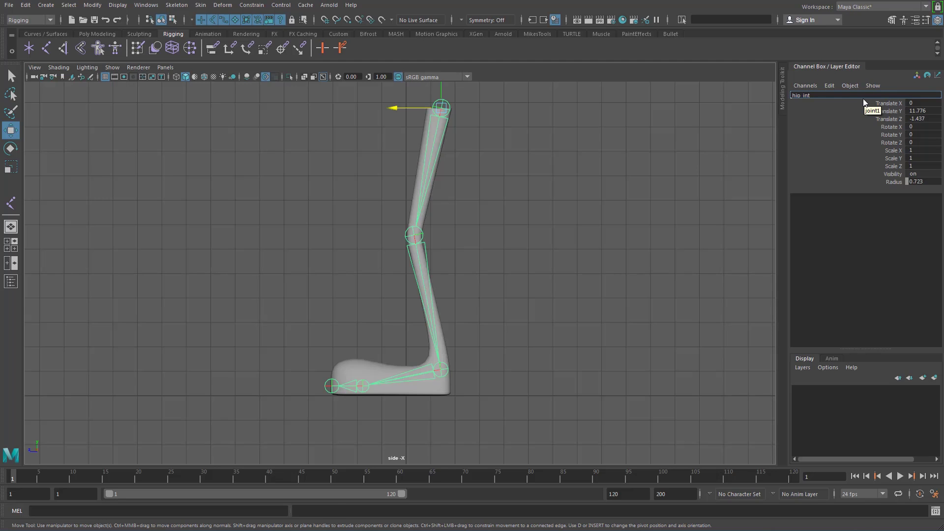
pyautogui.press('Return')
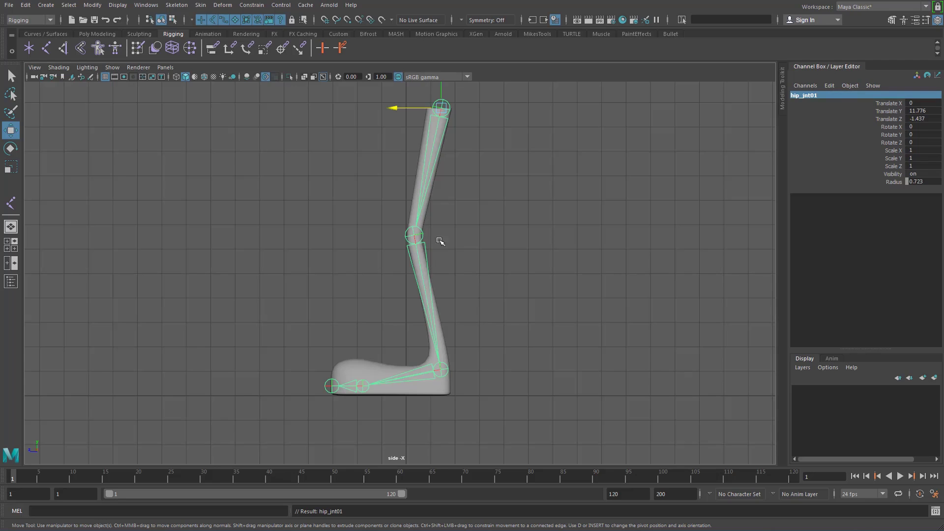
# Rename the joint in the middle of the leg as knee_jnt01
pyautogui.click(424, 235)
pyautogui.doubleClick(804, 97)
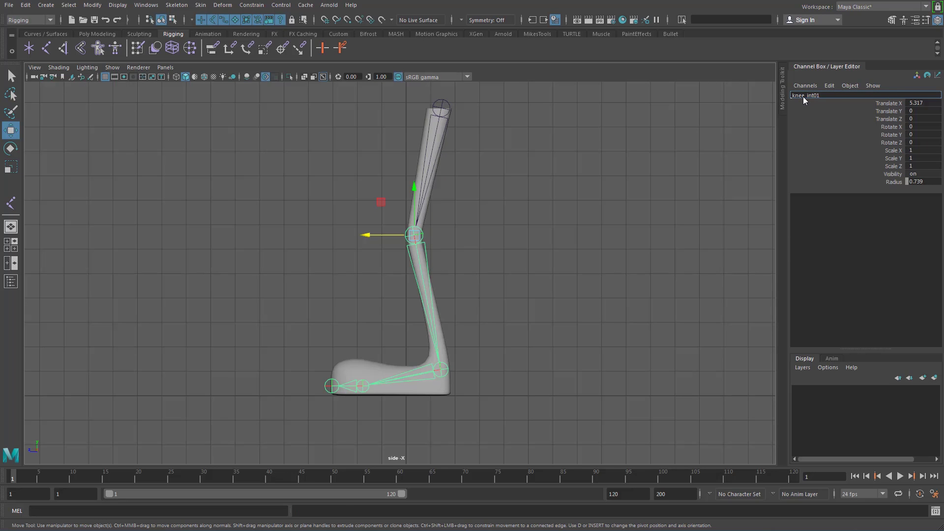
pyautogui.press('Return')
# Rename the joint at the heel end of the foot as ankle_jnt01
pyautogui.keyDown('alt'); pyautogui.moveTo(522, 299); pyautogui.dragTo(523, 158, button='middle'); pyautogui.keyUp('alt')
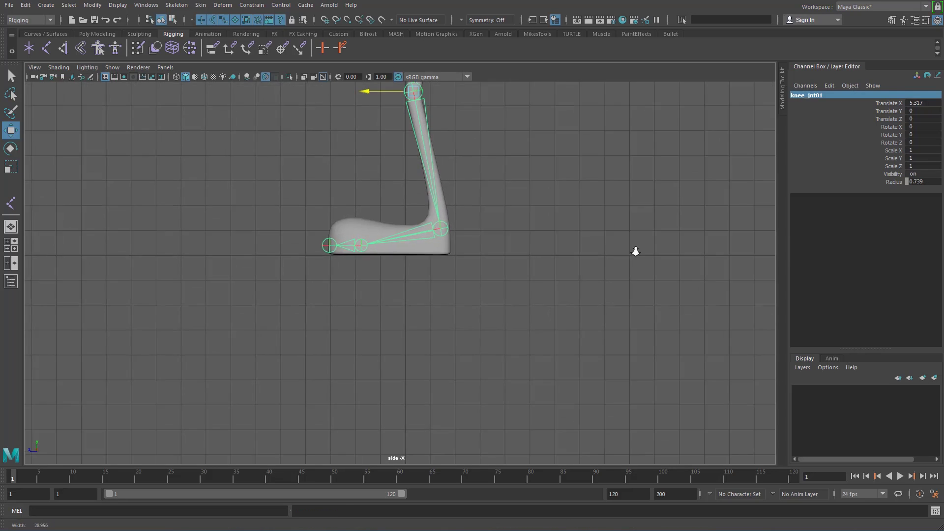
pyautogui.keyDown('alt'); pyautogui.moveTo(635, 251); pyautogui.dragTo(664, 266, button='right'); pyautogui.keyUp('alt')
pyautogui.keyDown('alt'); pyautogui.moveTo(527, 263); pyautogui.dragTo(508, 335, button='middle'); pyautogui.keyUp('alt')
pyautogui.scroll(1, 509, 335)
pyautogui.click(464, 249)
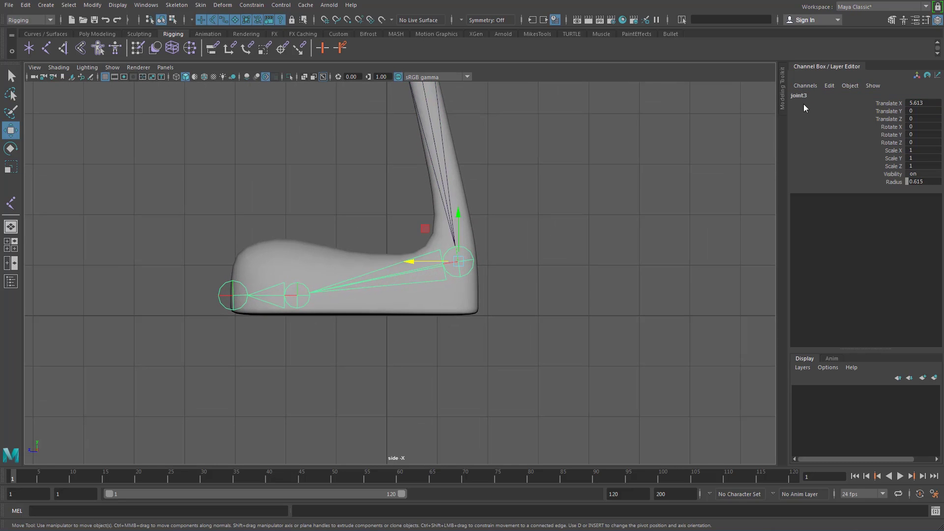
pyautogui.doubleClick(819, 95)
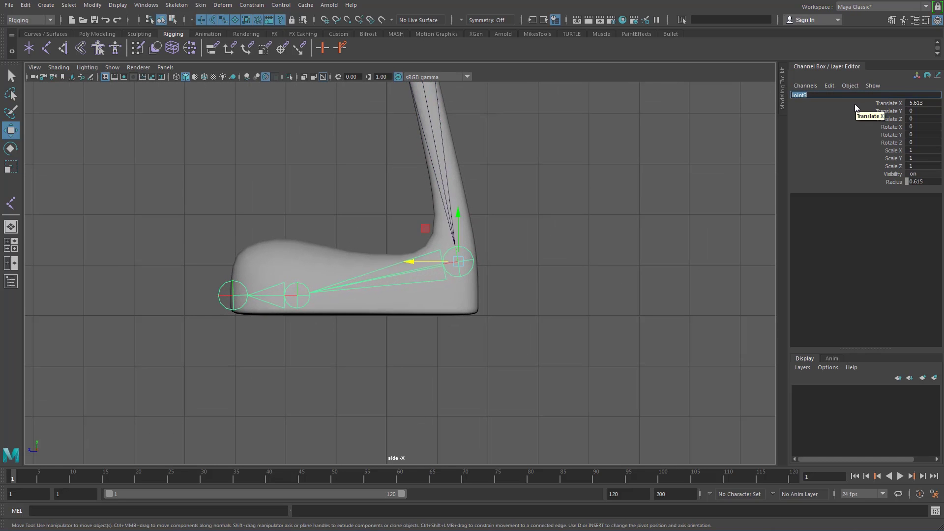
pyautogui.write('ankle_jnt01')
pyautogui.press('Return')
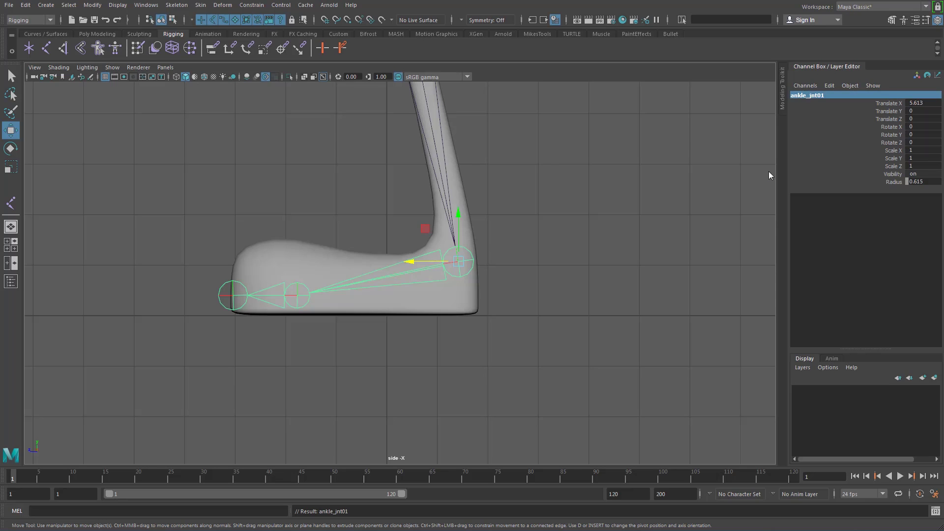
# Rename the child joint of the ankle, at the ball of the foot, as ball_jnt01
pyautogui.press('Down')
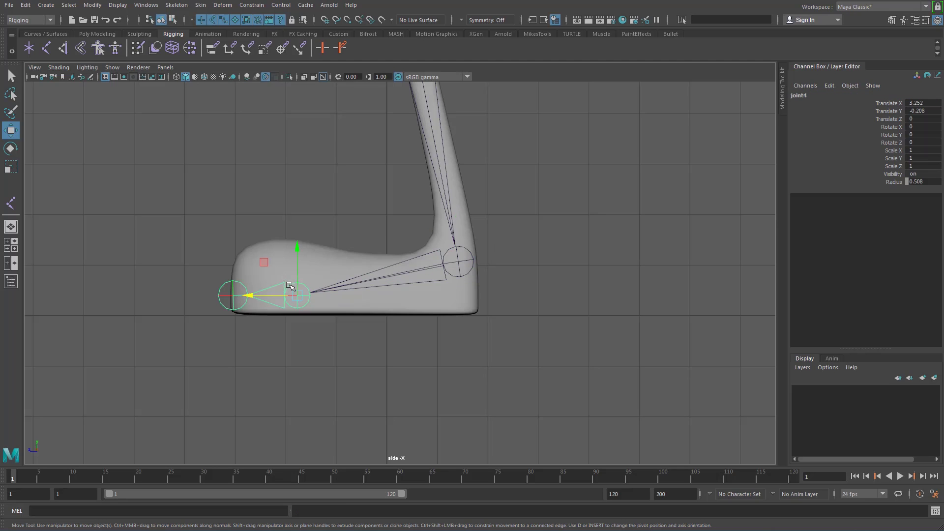
pyautogui.doubleClick(804, 95)
pyautogui.write('ball')
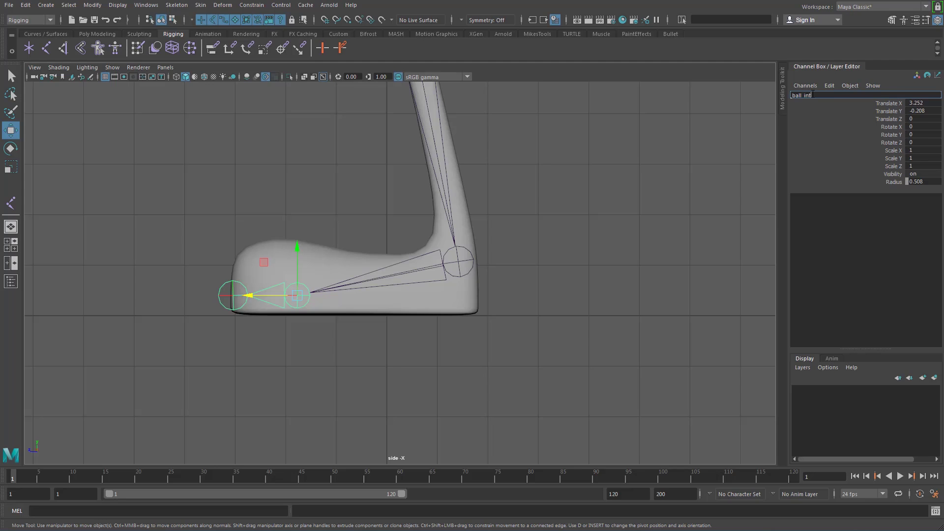
pyautogui.press('Return')
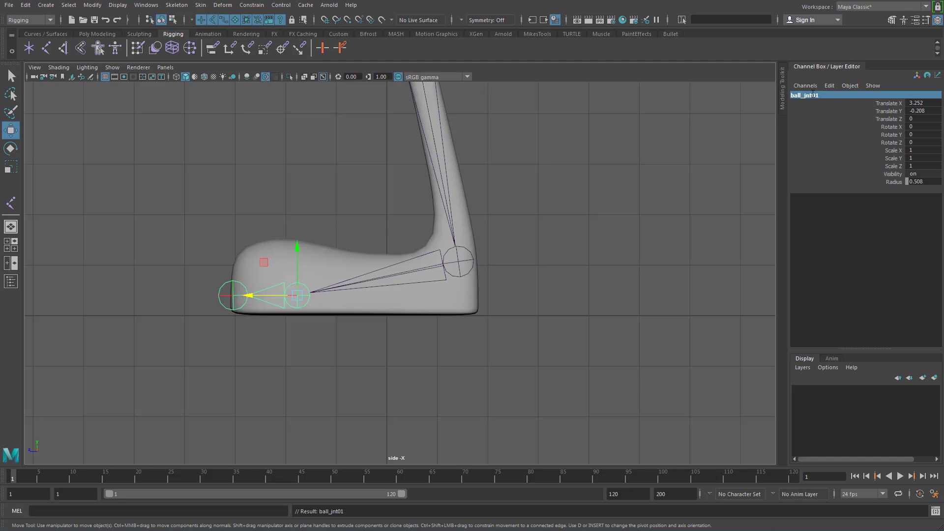
# Rename the last joint of the chain, at the tip of the foot, as endToes_jnt01
pyautogui.click(224, 281)
pyautogui.click(231, 282)
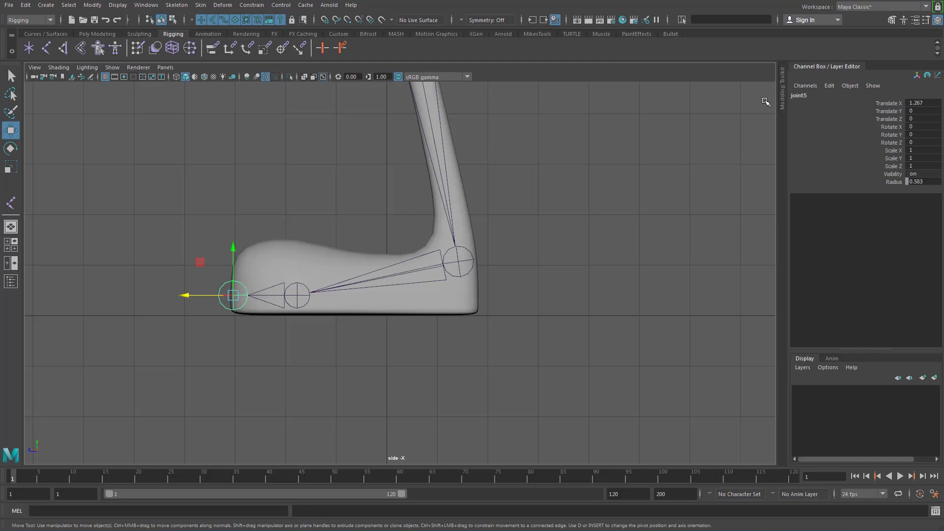
pyautogui.doubleClick(800, 97)
pyautogui.write('endToes_')
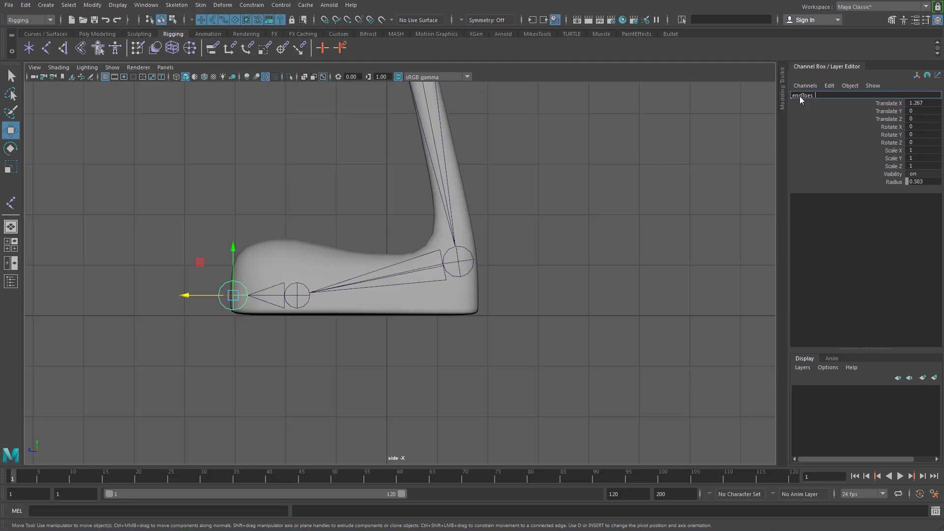
pyautogui.write('jnt01')
pyautogui.press('Return')
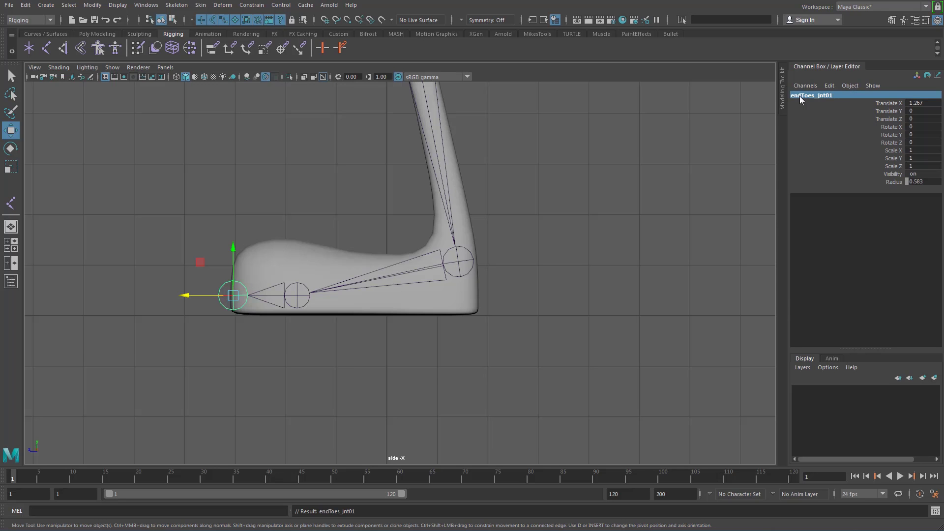
pyautogui.scroll(-5, 492, 204)
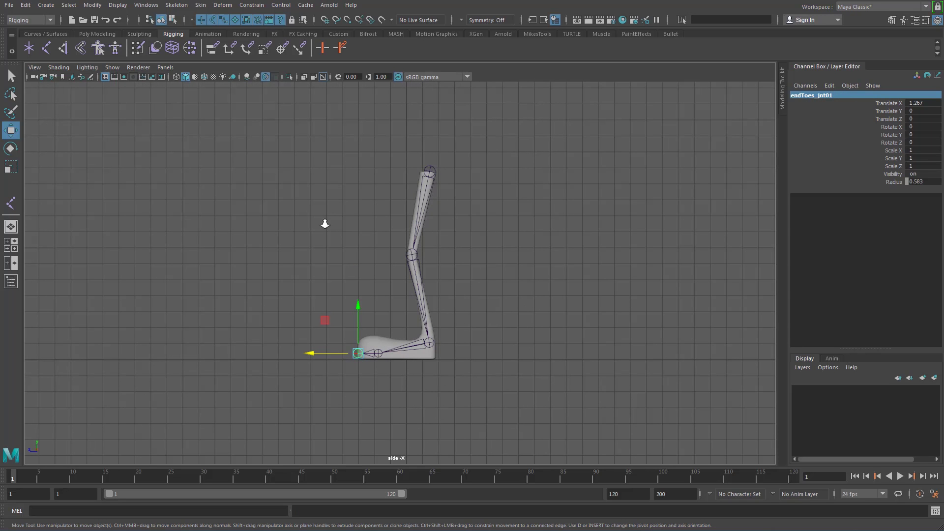
pyautogui.scroll(1, 324, 220)
pyautogui.scroll(1, 381, 225)
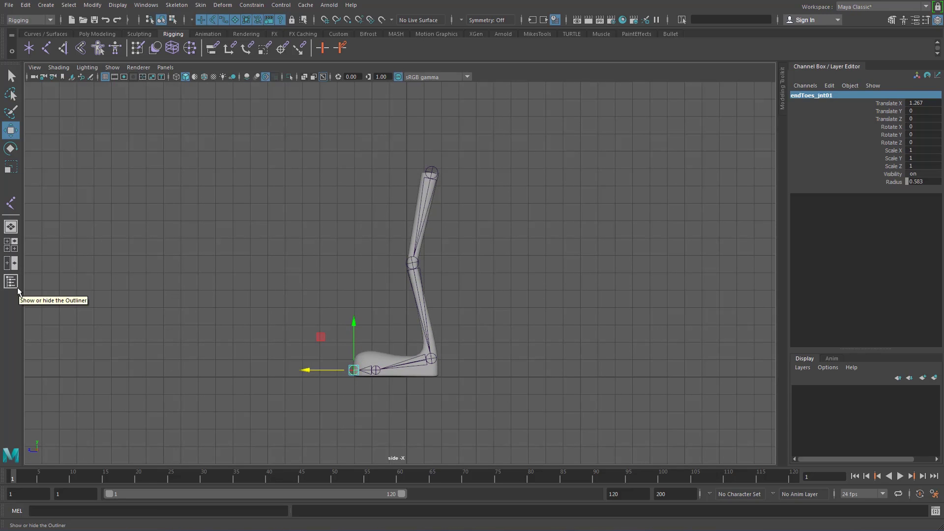
pyautogui.scroll(1, 334, 256)
pyautogui.scroll(1, 468, 320)
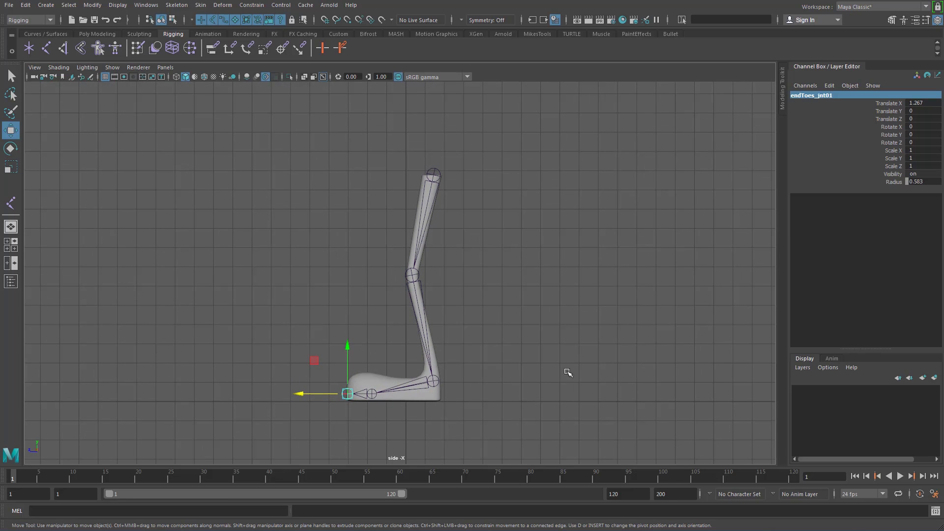
# Expand the full hip_jnt01 hierarchy in the Outliner to check the joint names from hip to toes
pyautogui.click(10, 282)
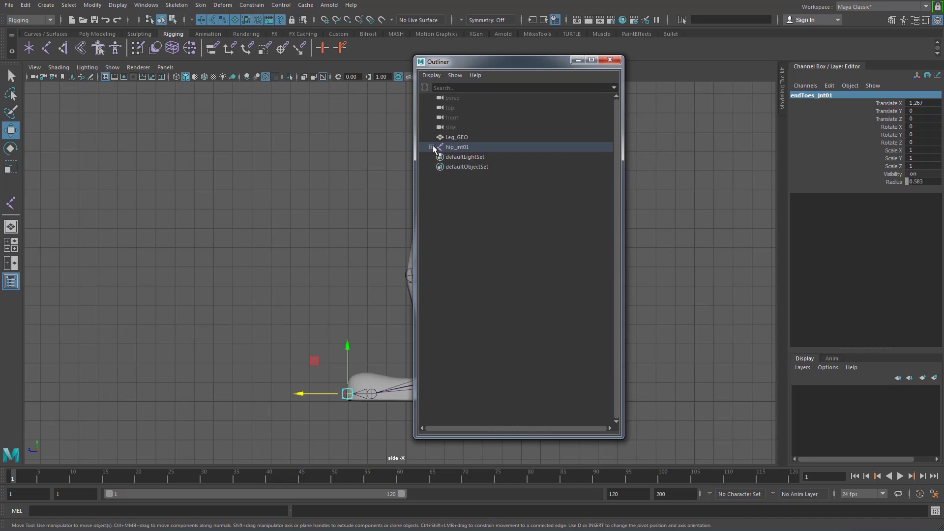
pyautogui.keyDown('shift'); pyautogui.click(431, 147); pyautogui.keyUp('shift')
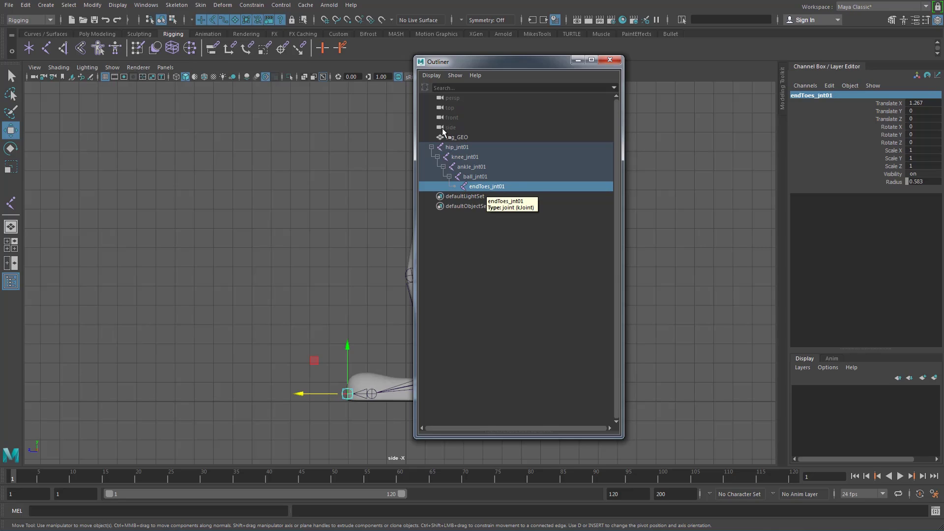
pyautogui.click(610, 61)
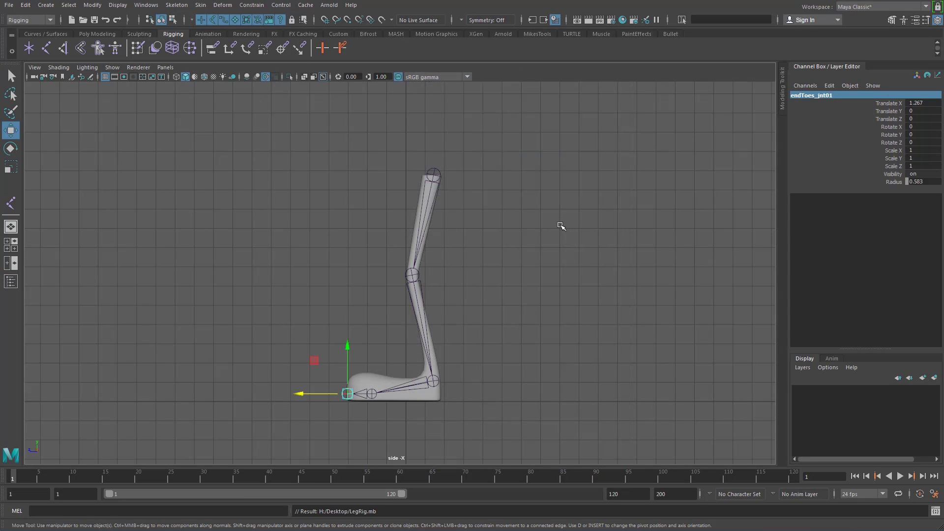
# Select the Leg_GEO mesh and add the hip, knee, ankle and ball joints to the selection
pyautogui.scroll(3, 576, 293)
pyautogui.keyDown('alt'); pyautogui.moveTo(461, 345); pyautogui.dragTo(462, 291, button='middle'); pyautogui.keyUp('alt')
pyautogui.scroll(1, 462, 293)
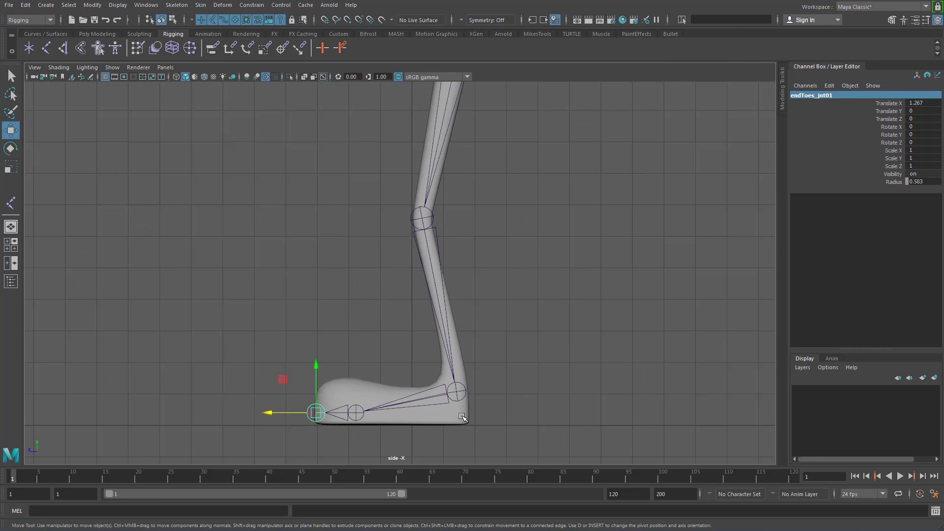
pyautogui.click(461, 419)
pyautogui.moveTo(544, 228)
pyautogui.keyDown('alt'); pyautogui.mouseDown(button='middle')
pyautogui.moveTo(541, 289)
pyautogui.moveTo(529, 222)
pyautogui.mouseUp(button='middle'); pyautogui.keyUp('alt')
pyautogui.scroll(-2, 503, 271)
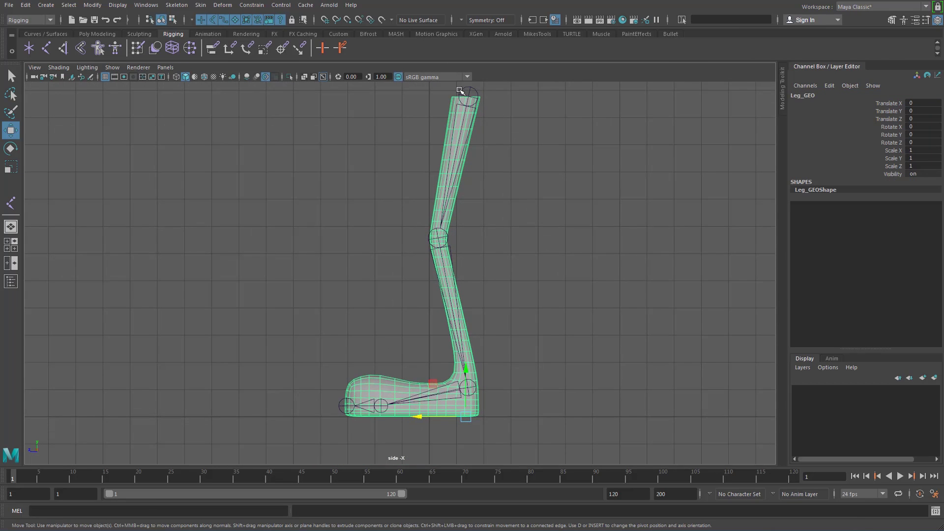
pyautogui.click(461, 92)
pyautogui.click(428, 235)
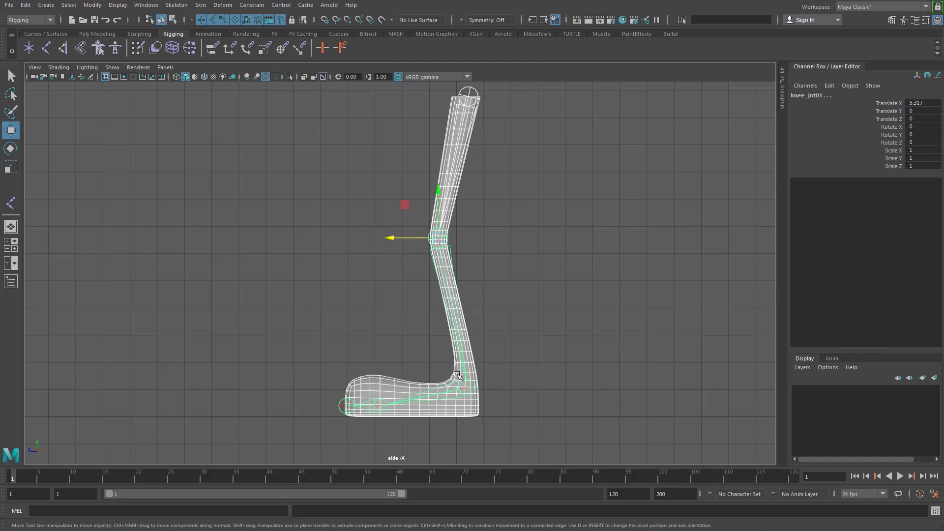
pyautogui.click(465, 384)
pyautogui.click(385, 402)
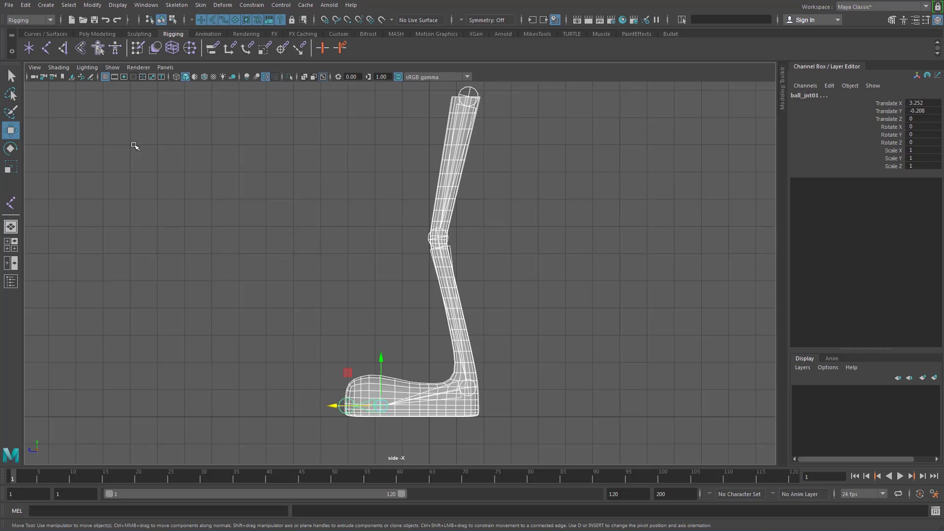
# Open the Bind Skin options and reset them to their default settings
pyautogui.doubleClick(81, 49)
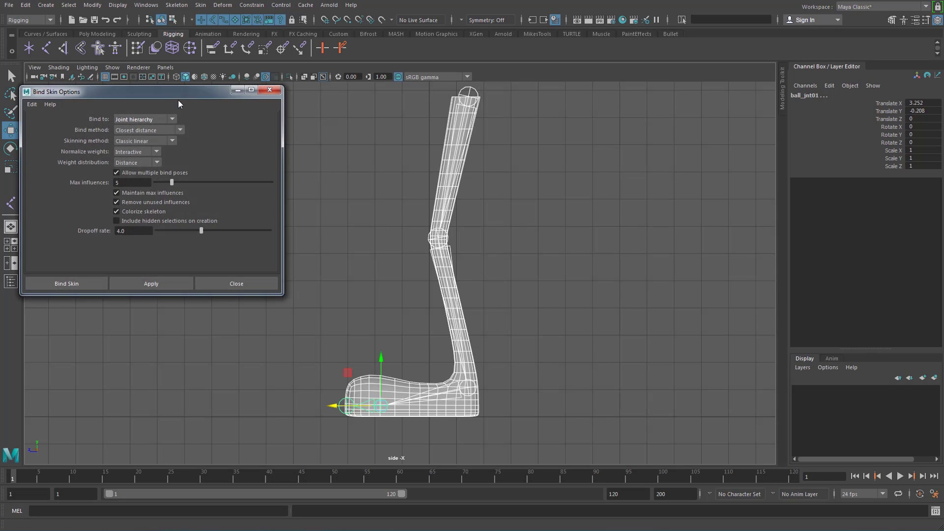
pyautogui.moveTo(229, 94); pyautogui.dragTo(721, 141)
pyautogui.click(523, 151)
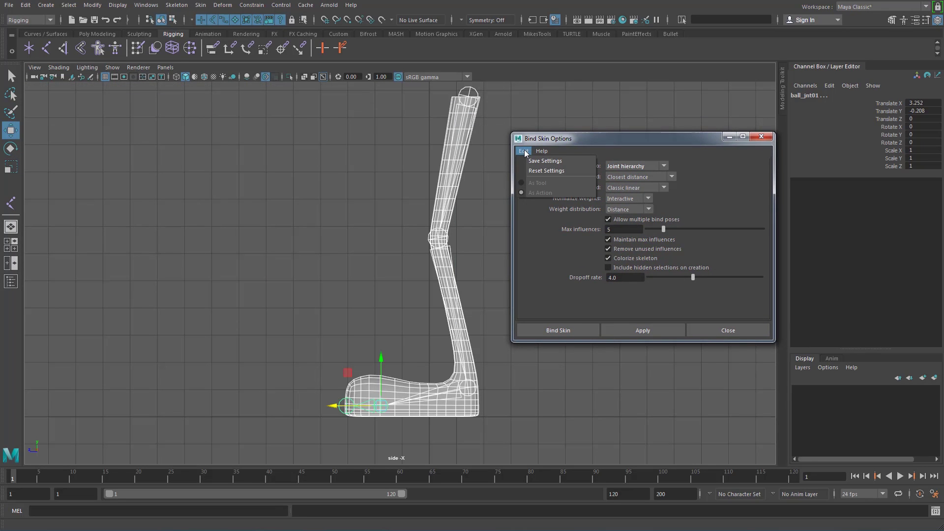
pyautogui.click(546, 171)
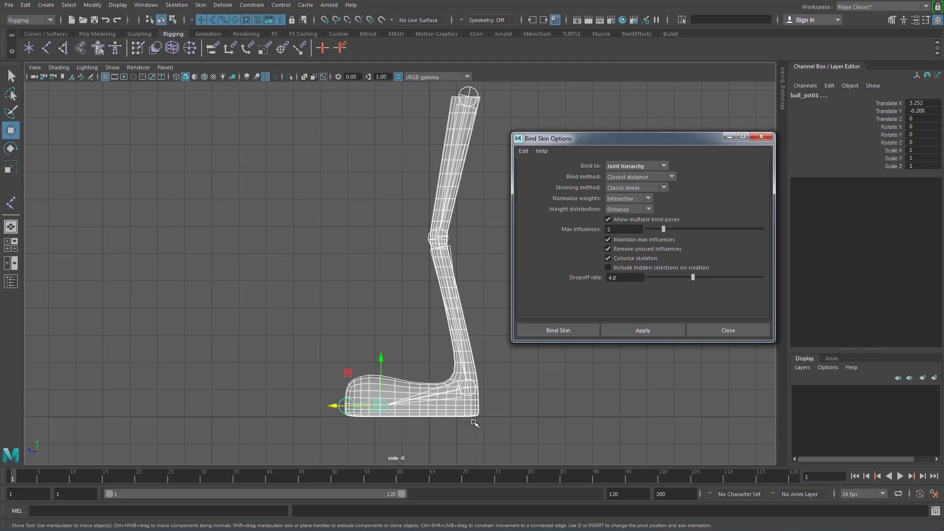
# Bind the leg mesh to the skeleton using the Joint hierarchy option and close the Bind Skin options
pyautogui.moveTo(662, 139); pyautogui.dragTo(170, 123)
pyautogui.click(173, 147)
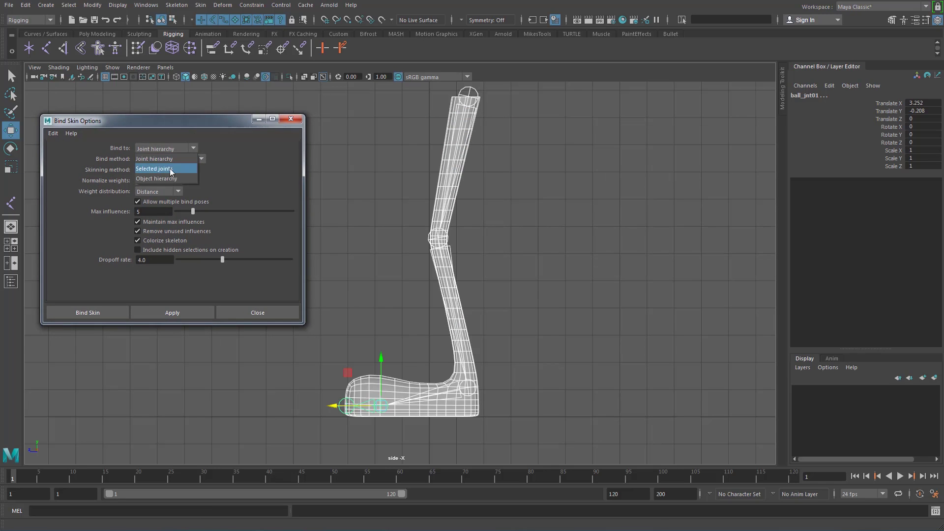
pyautogui.click(174, 157)
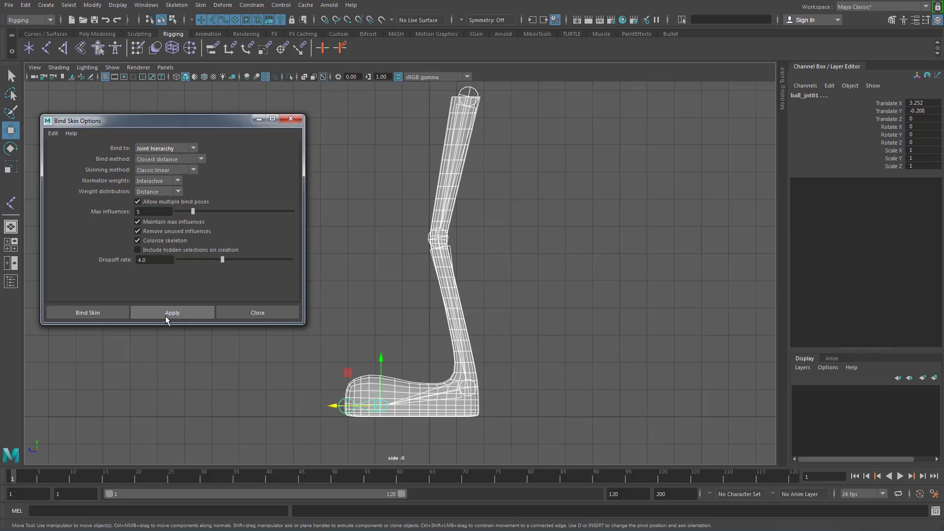
pyautogui.click(167, 315)
pyautogui.click(160, 315)
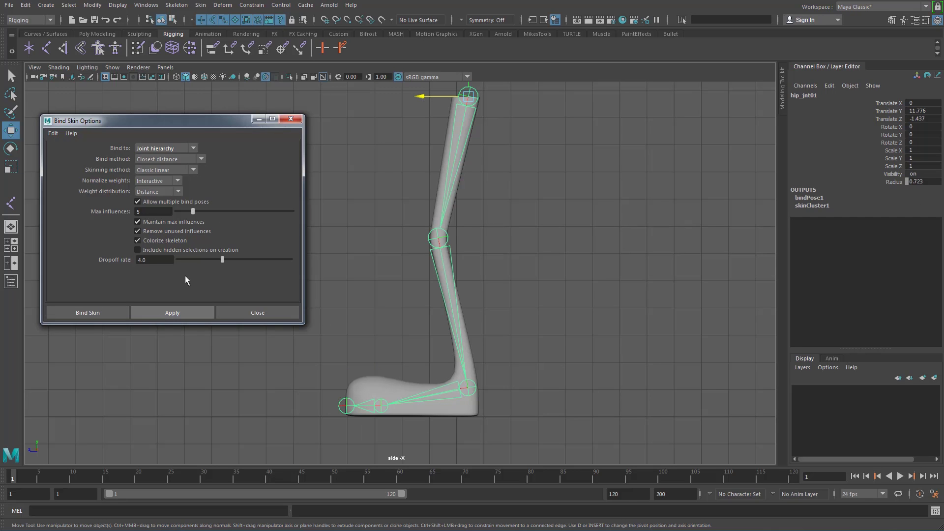
pyautogui.click(291, 118)
# Show the bound leg in a single perspective view, save the scene and clear the selection
pyautogui.press('space')
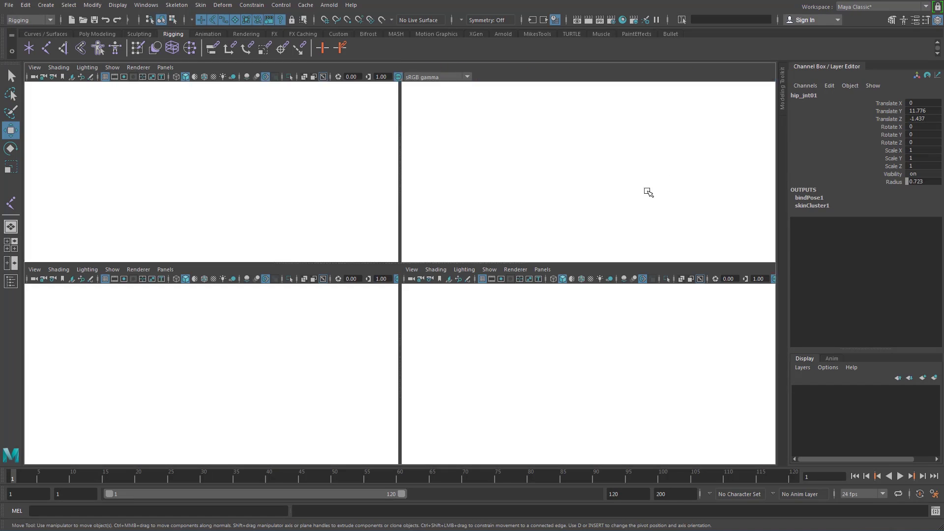
pyautogui.press('space')
pyautogui.keyDown('alt'); pyautogui.moveTo(648, 192); pyautogui.dragTo(586, 215, button='right'); pyautogui.keyUp('alt')
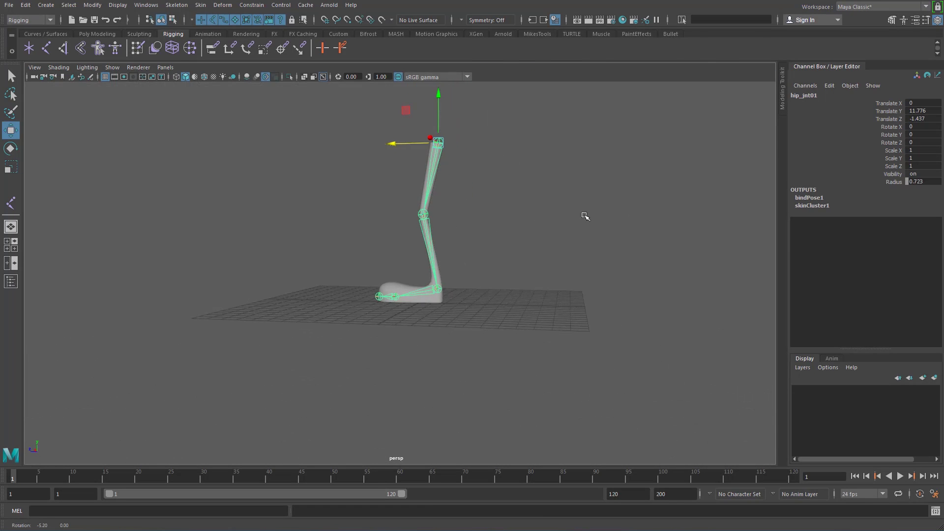
pyautogui.keyDown('alt'); pyautogui.moveTo(451, 178); pyautogui.dragTo(451, 226, button='middle'); pyautogui.keyUp('alt')
pyautogui.keyDown('alt'); pyautogui.moveTo(451, 226); pyautogui.dragTo(603, 238, button='right'); pyautogui.keyUp('alt')
pyautogui.keyDown('alt'); pyautogui.moveTo(602, 239); pyautogui.dragTo(623, 248); pyautogui.keyUp('alt')
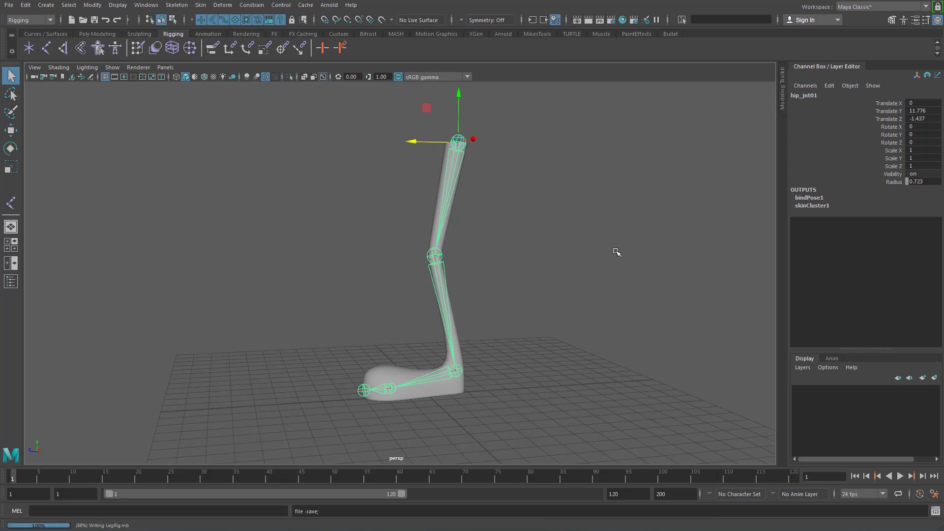
pyautogui.click(609, 248)
# Rotate knee_jnt01 to test how the leg mesh bends, and undo the test rotation
pyautogui.click(431, 256)
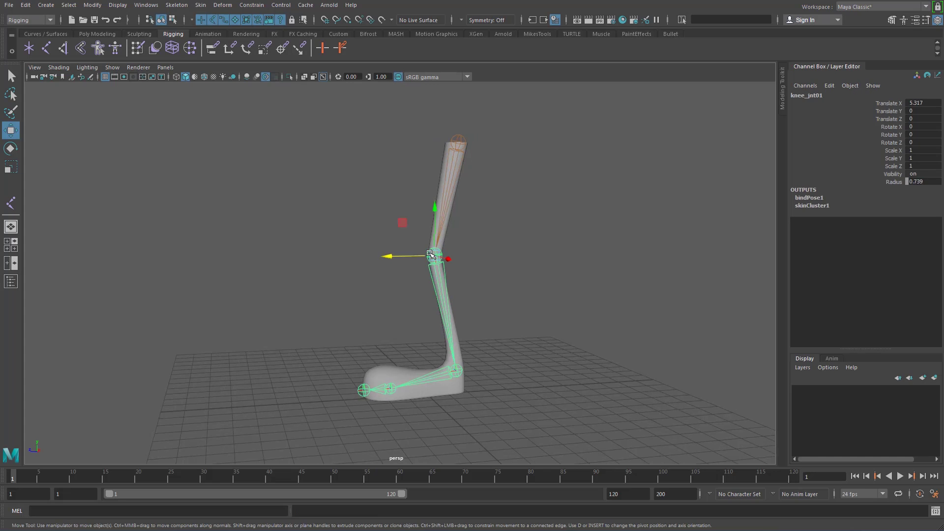
pyautogui.press('e')
pyautogui.moveTo(405, 226); pyautogui.dragTo(403, 279)
pyautogui.scroll(3, 517, 358)
pyautogui.click(499, 354)
pyautogui.moveTo(500, 355)
pyautogui.keyDown('alt'); pyautogui.mouseDown()
pyautogui.moveTo(413, 359)
pyautogui.moveTo(508, 354)
pyautogui.mouseUp(); pyautogui.keyUp('alt')
pyautogui.hotkey('ctrl', 'z')
pyautogui.hotkey('ctrl', 'z')
# Rotate ankle_jnt01 about -63.6 degrees on Z to test the foot's deformation, and undo the rotation
pyautogui.keyDown('alt'); pyautogui.moveTo(564, 369); pyautogui.dragTo(561, 210, button='middle'); pyautogui.keyUp('alt')
pyautogui.click(479, 273)
pyautogui.moveTo(455, 249); pyautogui.dragTo(458, 294)
pyautogui.scroll(4, 533, 342)
pyautogui.keyDown('alt'); pyautogui.moveTo(534, 341); pyautogui.dragTo(401, 234, button='middle'); pyautogui.keyUp('alt')
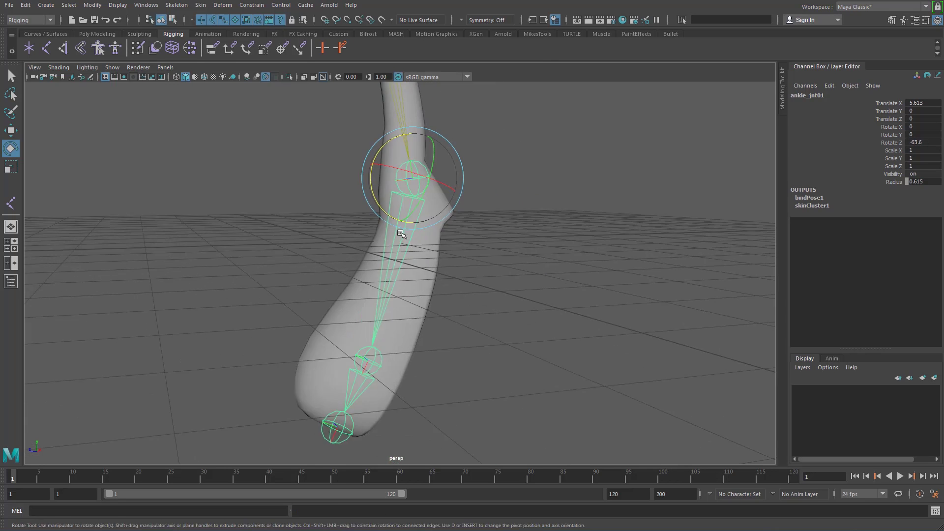
pyautogui.scroll(2, 403, 236)
pyautogui.keyDown('alt'); pyautogui.moveTo(468, 265); pyautogui.dragTo(489, 256); pyautogui.keyUp('alt')
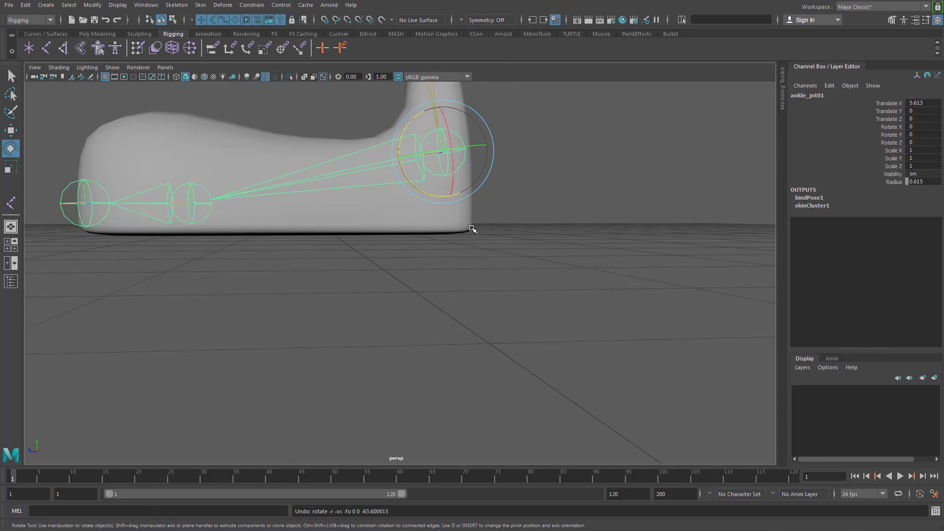
# Rotate ball_jnt01 about 62.4 degrees on Z to test the toe bend, and undo the rotation
pyautogui.keyDown('alt'); pyautogui.moveTo(474, 225); pyautogui.dragTo(363, 233); pyautogui.keyUp('alt')
pyautogui.keyDown('alt'); pyautogui.moveTo(363, 233); pyautogui.dragTo(368, 255, button='middle'); pyautogui.keyUp('alt')
pyautogui.click(353, 237)
pyautogui.click(355, 238)
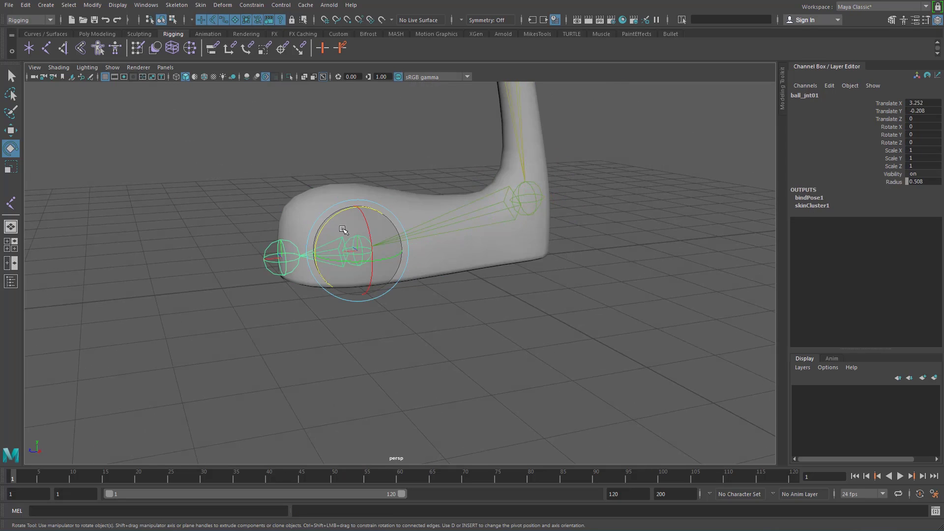
pyautogui.moveTo(333, 225); pyautogui.dragTo(377, 207)
pyautogui.keyDown('alt'); pyautogui.moveTo(449, 209); pyautogui.dragTo(457, 294); pyautogui.keyUp('alt')
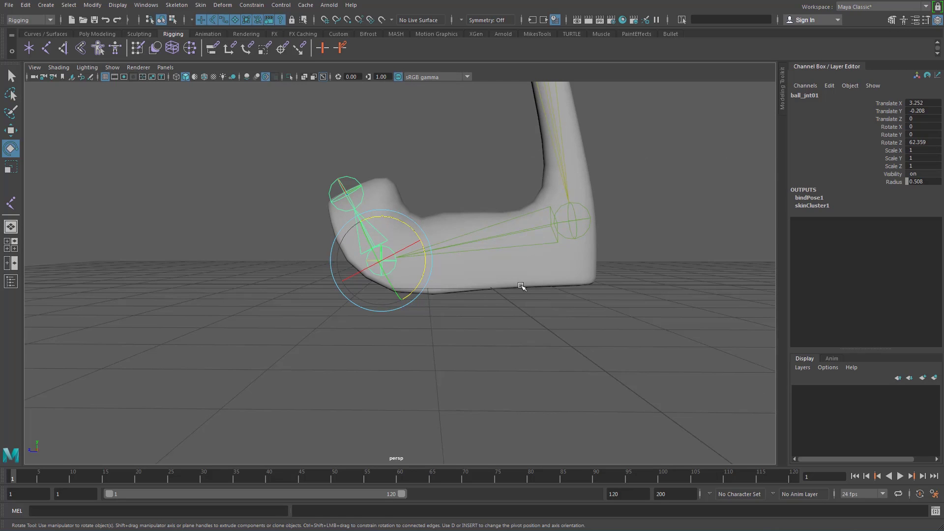
pyautogui.hotkey('ctrl', 'z')
# Rotate hip_jnt01 about 19.4 degrees on Z to test the whole leg's swing, and undo the rotation
pyautogui.keyDown('alt'); pyautogui.moveTo(577, 262); pyautogui.dragTo(377, 185, button='right'); pyautogui.keyUp('alt')
pyautogui.keyDown('alt'); pyautogui.moveTo(522, 105); pyautogui.dragTo(494, 232, button='middle'); pyautogui.keyUp('alt')
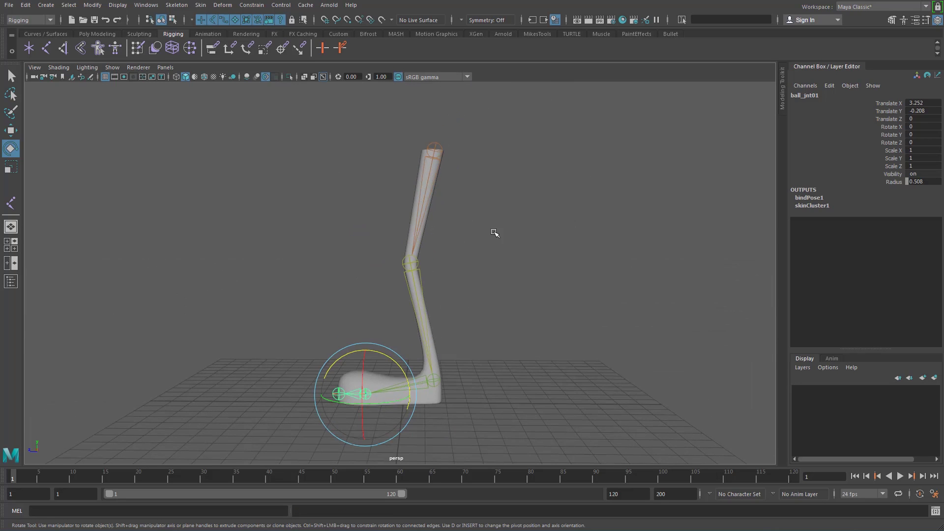
pyautogui.click(439, 143)
pyautogui.moveTo(421, 104); pyautogui.dragTo(386, 160)
pyautogui.hotkey('ctrl', 'z')
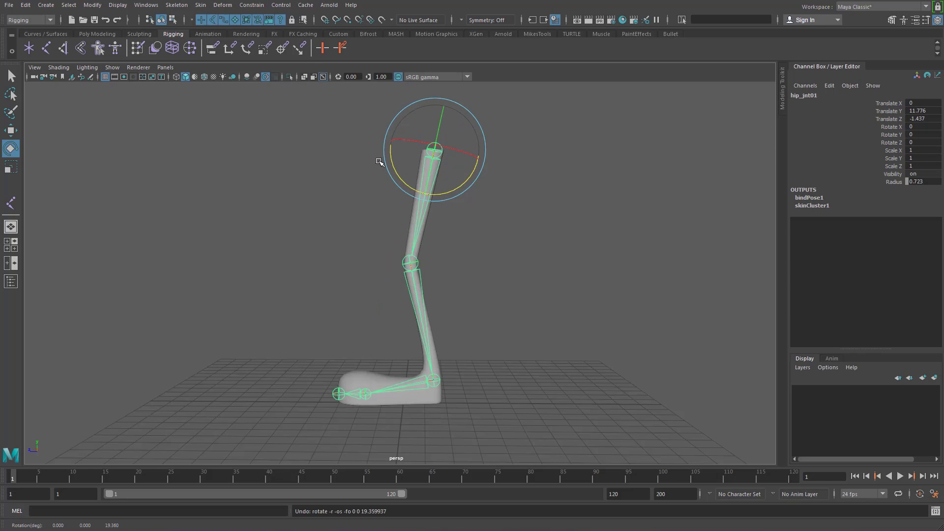
# Inspect the rotation values of the leg joints one after another, from hip_jnt01 down to endToes_jnt01
pyautogui.click(445, 209)
pyautogui.keyDown('alt'); pyautogui.moveTo(415, 232); pyautogui.dragTo(432, 211); pyautogui.keyUp('alt')
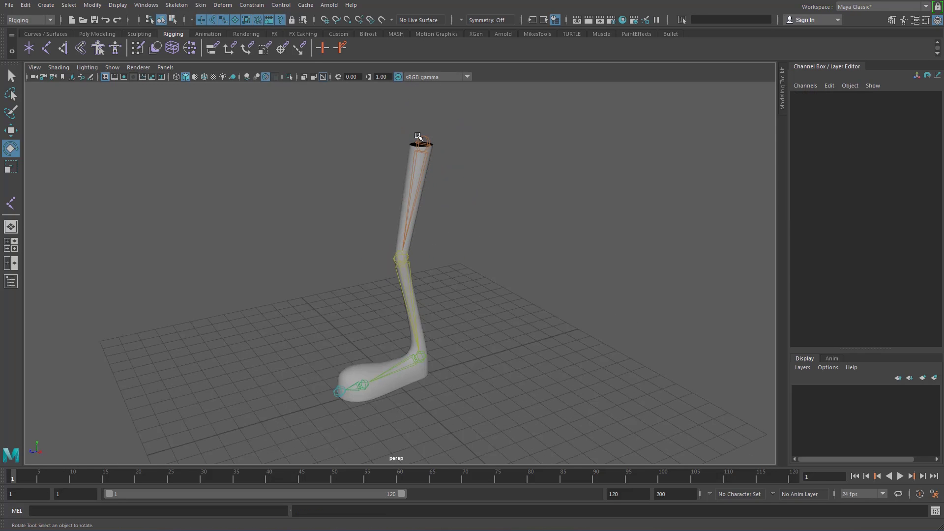
pyautogui.click(421, 140)
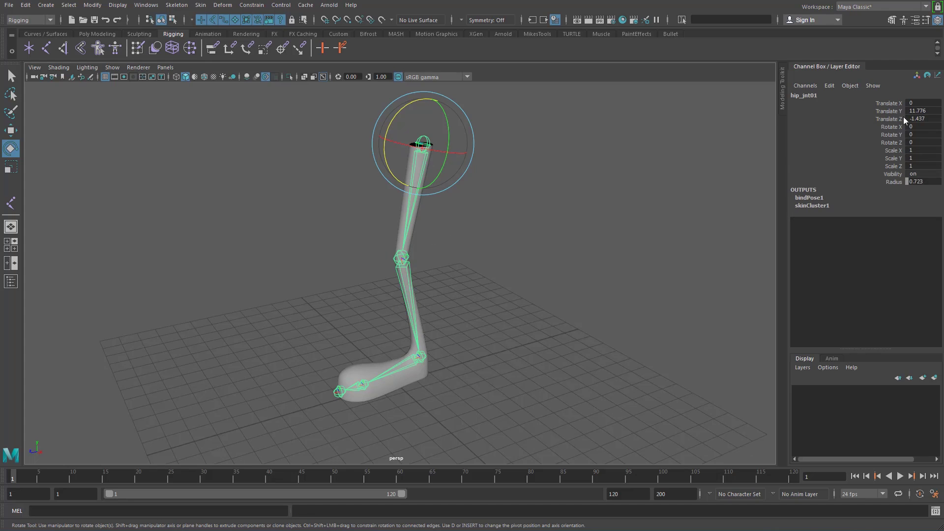
pyautogui.click(402, 258)
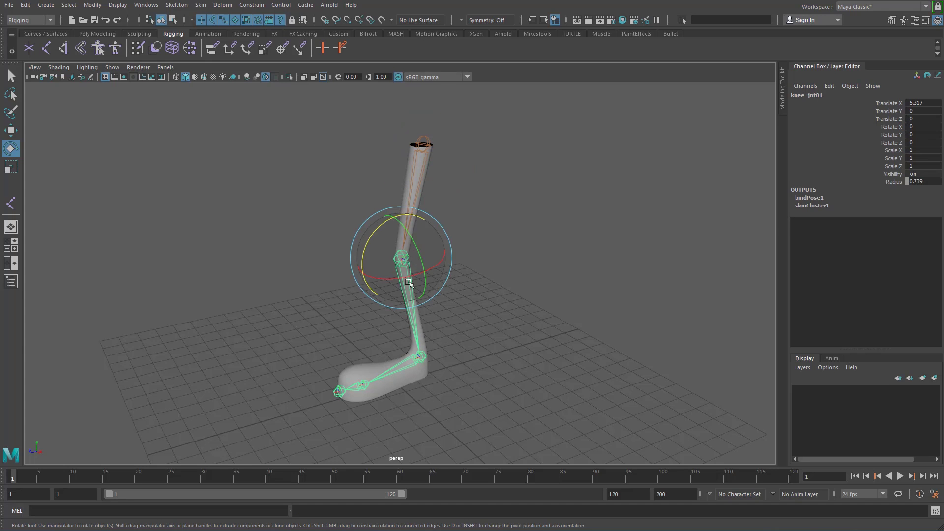
pyautogui.click(422, 359)
pyautogui.click(340, 392)
pyautogui.press('q')
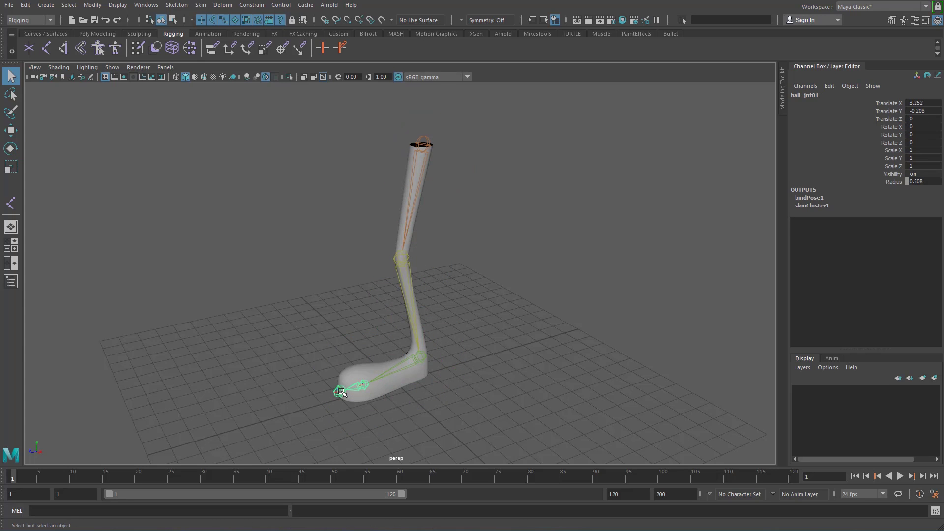
pyautogui.click(341, 392)
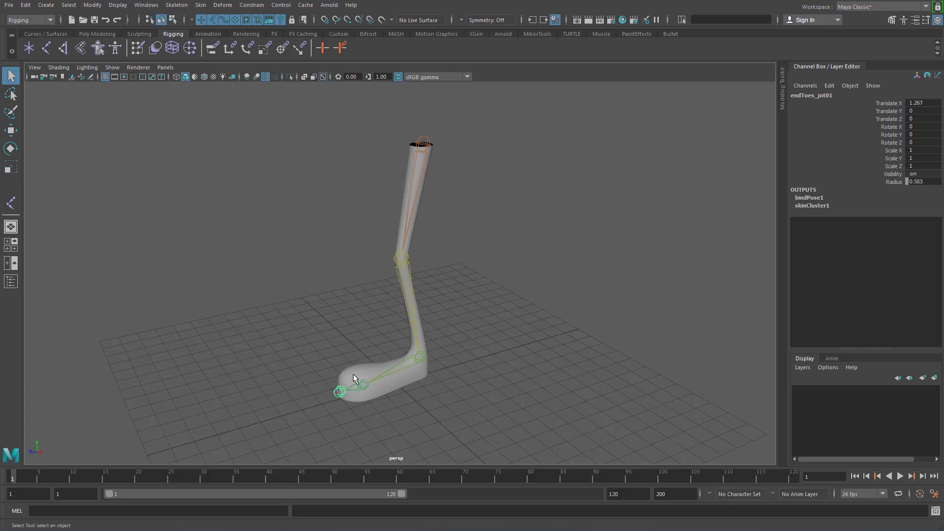
# Pose the leg by bending knee_jnt01 and rotating ankle_jnt01 to about -65.45 degrees on Z
pyautogui.click(399, 258)
pyautogui.press('e')
pyautogui.moveTo(396, 229); pyautogui.dragTo(421, 270)
pyautogui.click(323, 236)
pyautogui.click(371, 258)
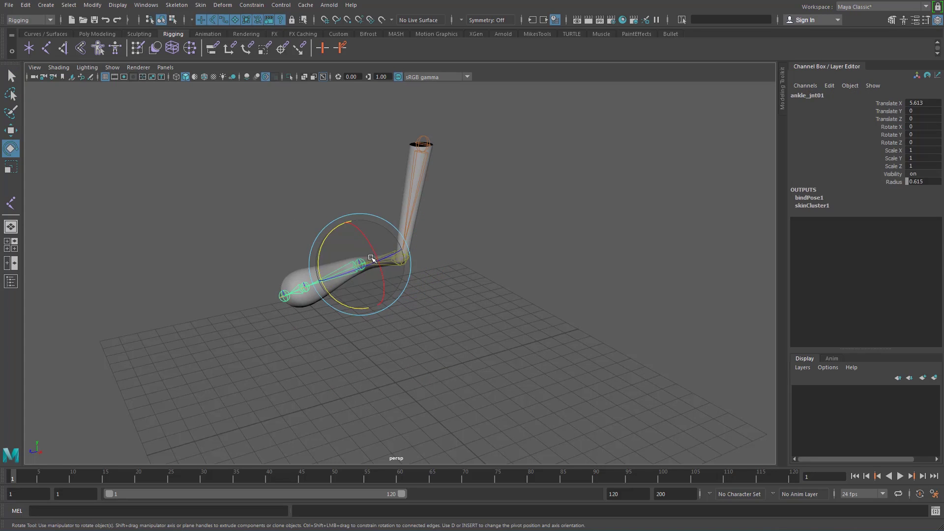
pyautogui.moveTo(365, 267); pyautogui.dragTo(404, 263)
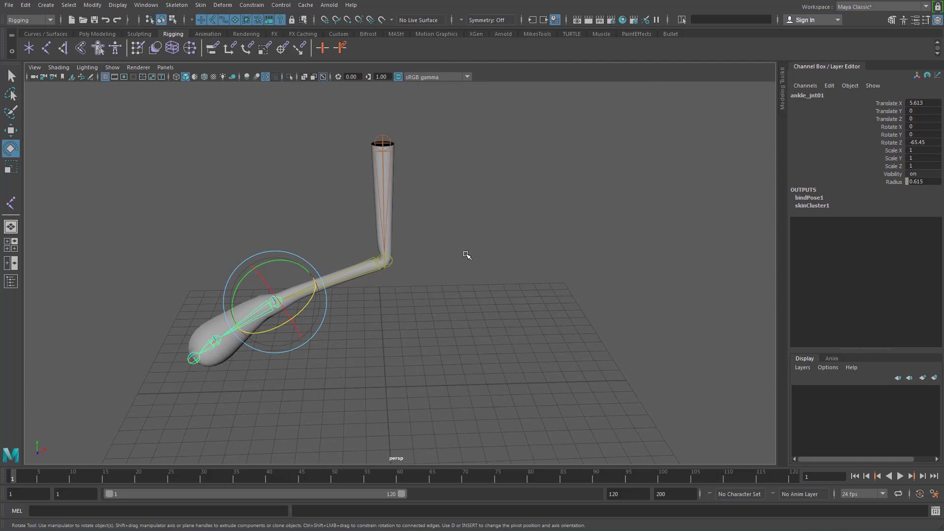
# Select the entire joint hierarchy from hip_jnt01 and set Rotate X, Y and Z to 0
pyautogui.click(387, 139)
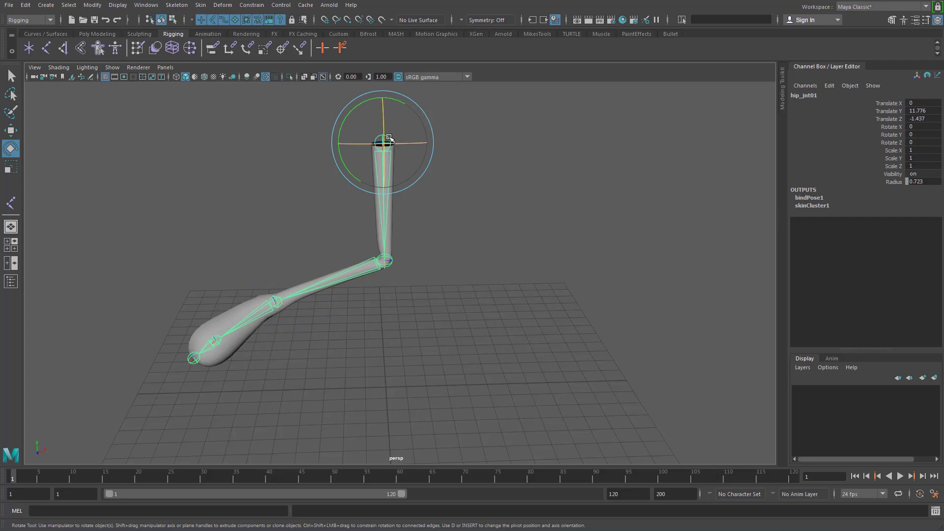
pyautogui.rightClick(388, 139)
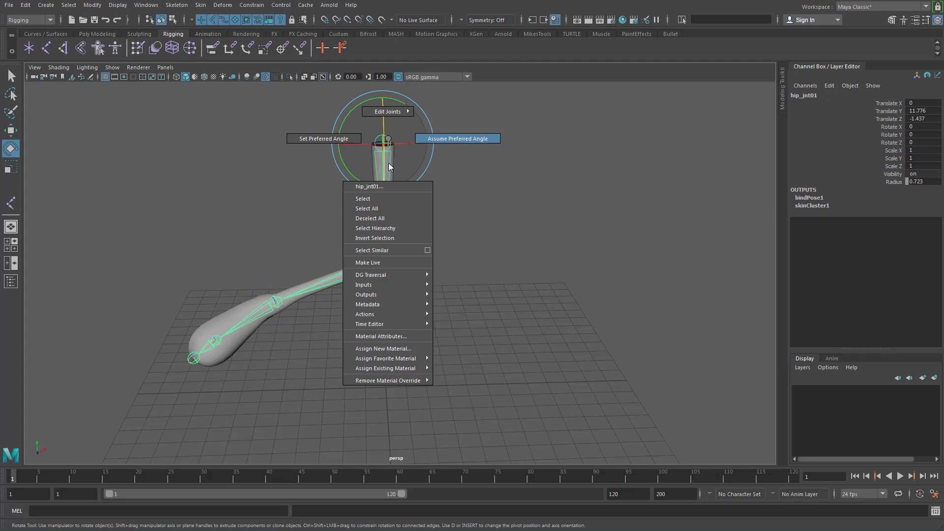
pyautogui.click(387, 237)
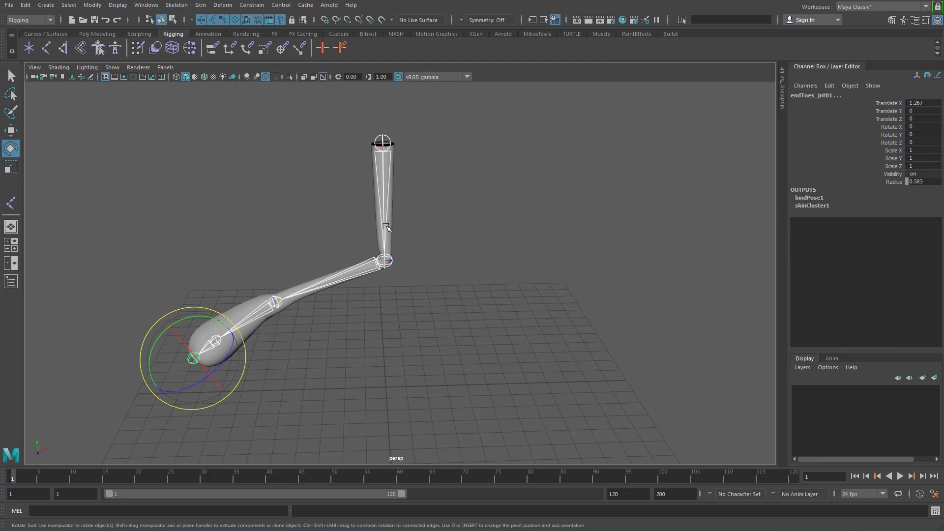
pyautogui.moveTo(921, 126); pyautogui.dragTo(921, 143)
pyautogui.click(921, 142)
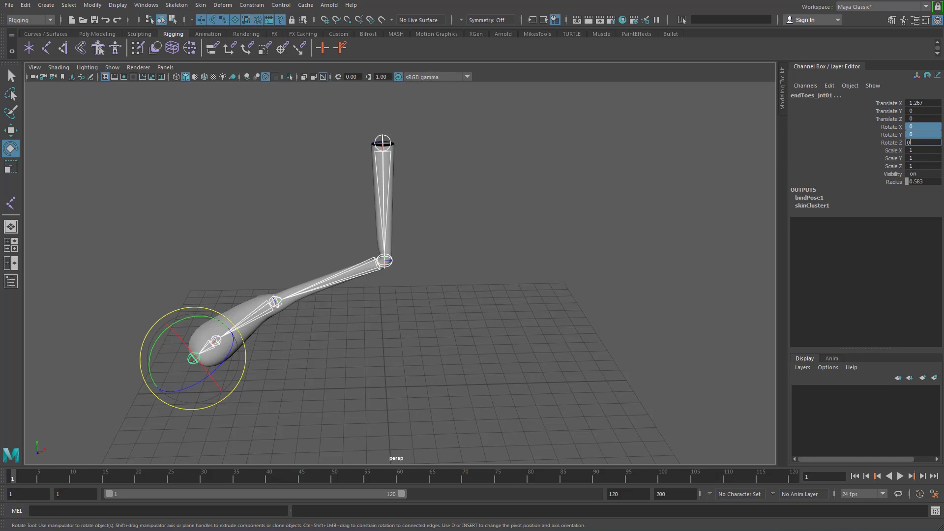
pyautogui.press('Return')
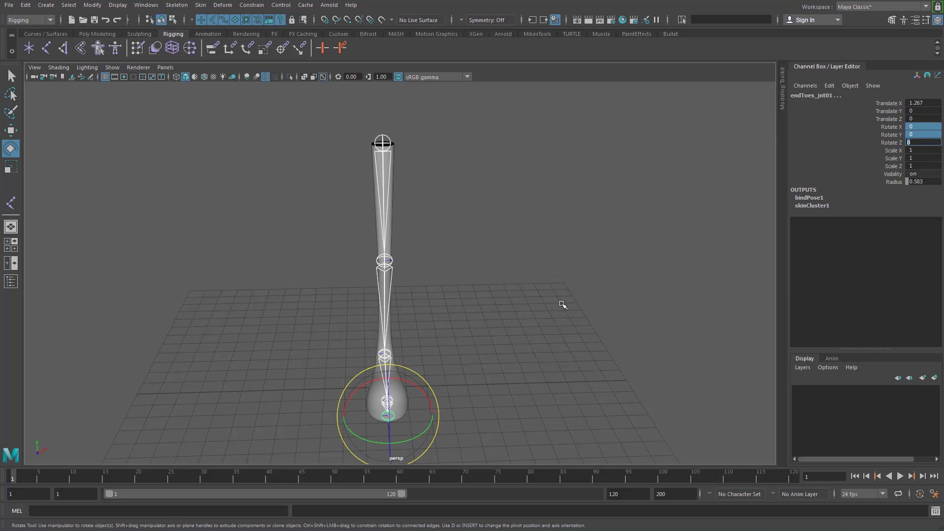
# Examine the leg's side profile and joint placement, from the hip to the toes, with Leg_GEO selected
pyautogui.keyDown('alt'); pyautogui.moveTo(563, 304); pyautogui.dragTo(474, 298); pyautogui.keyUp('alt')
pyautogui.keyDown('alt'); pyautogui.moveTo(474, 297); pyautogui.dragTo(476, 247, button='middle'); pyautogui.keyUp('alt')
pyautogui.keyDown('alt'); pyautogui.moveTo(476, 247); pyautogui.dragTo(566, 268, button='right'); pyautogui.keyUp('alt')
pyautogui.click(553, 268)
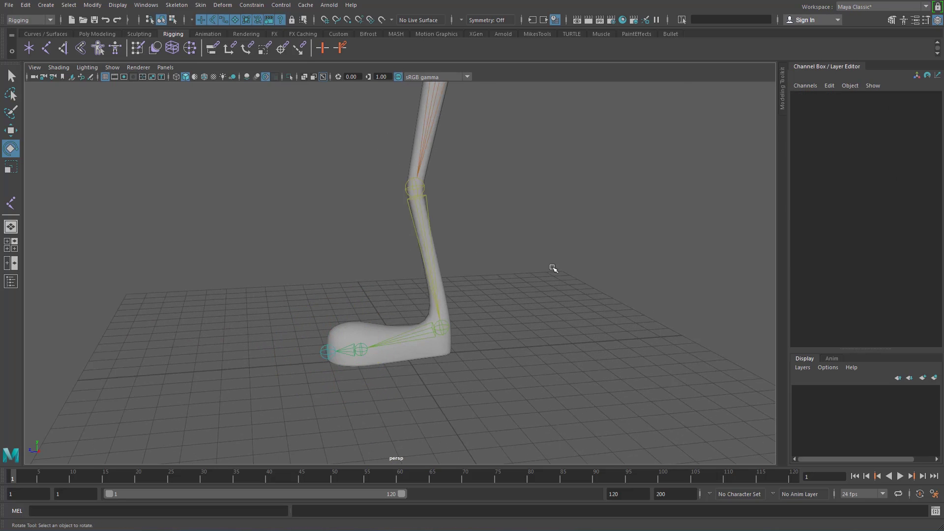
pyautogui.keyDown('alt'); pyautogui.moveTo(553, 268); pyautogui.dragTo(533, 321); pyautogui.keyUp('alt')
pyautogui.click(446, 421)
pyautogui.keyDown('alt'); pyautogui.moveTo(512, 343); pyautogui.dragTo(514, 249, button='middle'); pyautogui.keyUp('alt')
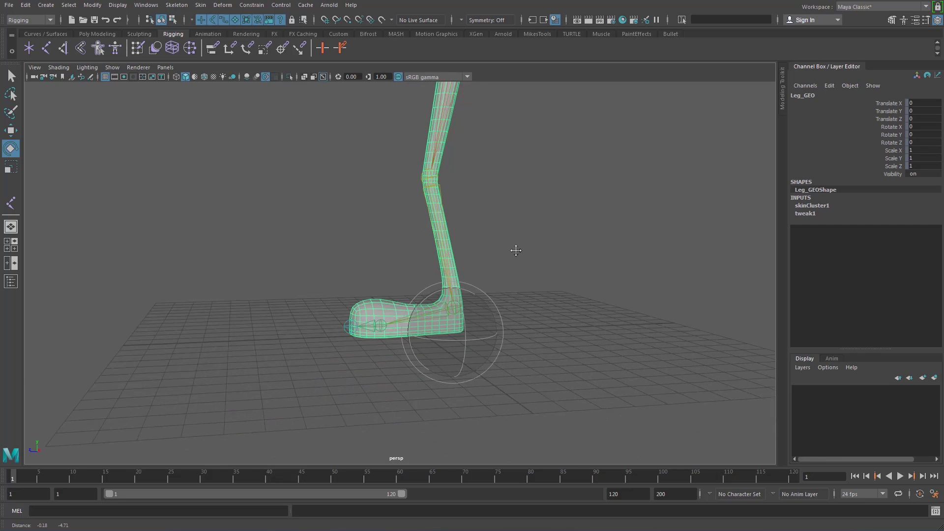
pyautogui.keyDown('alt'); pyautogui.moveTo(515, 249); pyautogui.dragTo(532, 291, button='right'); pyautogui.keyUp('alt')
pyautogui.keyDown('alt'); pyautogui.moveTo(562, 284); pyautogui.dragTo(559, 290, button='middle'); pyautogui.keyUp('alt')
pyautogui.keyDown('alt'); pyautogui.moveTo(560, 290); pyautogui.dragTo(396, 194, button='right'); pyautogui.keyUp('alt')
pyautogui.keyDown('alt'); pyautogui.moveTo(396, 194); pyautogui.dragTo(449, 223); pyautogui.keyUp('alt')
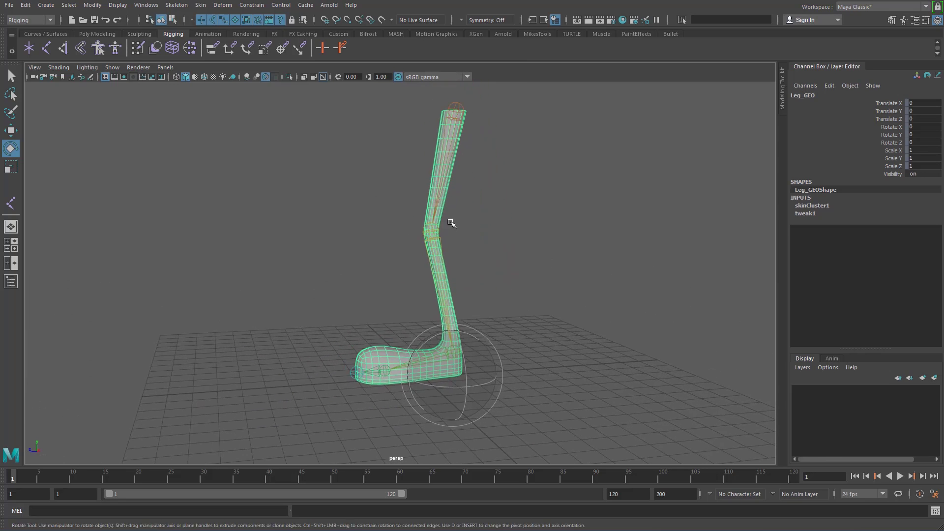
# Rotate knee_jnt01 and hip_jnt01 one after the other to test their deformation, undoing each rotation
pyautogui.click(433, 230)
pyautogui.moveTo(403, 203); pyautogui.dragTo(408, 177)
pyautogui.hotkey('ctrl', 'z')
pyautogui.click(456, 108)
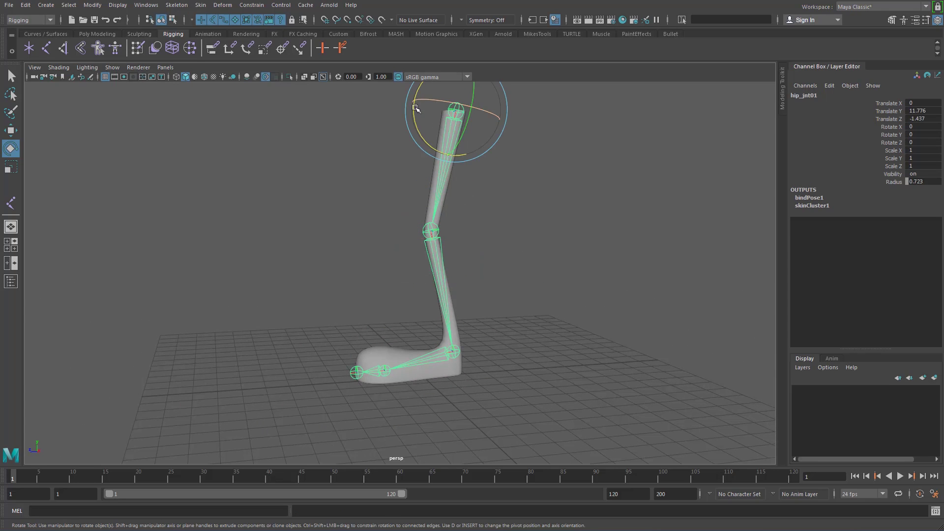
pyautogui.moveTo(415, 108)
pyautogui.mouseDown()
pyautogui.moveTo(428, 147)
pyautogui.moveTo(417, 123)
pyautogui.mouseUp()
pyautogui.hotkey('ctrl', 'z')
# Rotate ball_jnt01 about 28.5 degrees on Z to test the toe bend, and undo the rotation
pyautogui.click(452, 352)
pyautogui.click(386, 370)
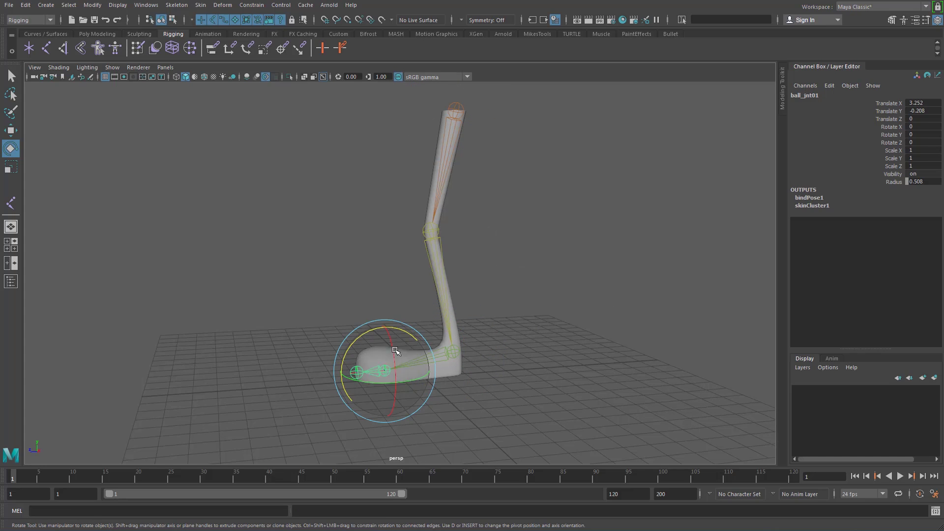
pyautogui.moveTo(362, 338); pyautogui.dragTo(380, 322)
pyautogui.hotkey('ctrl', 'z')
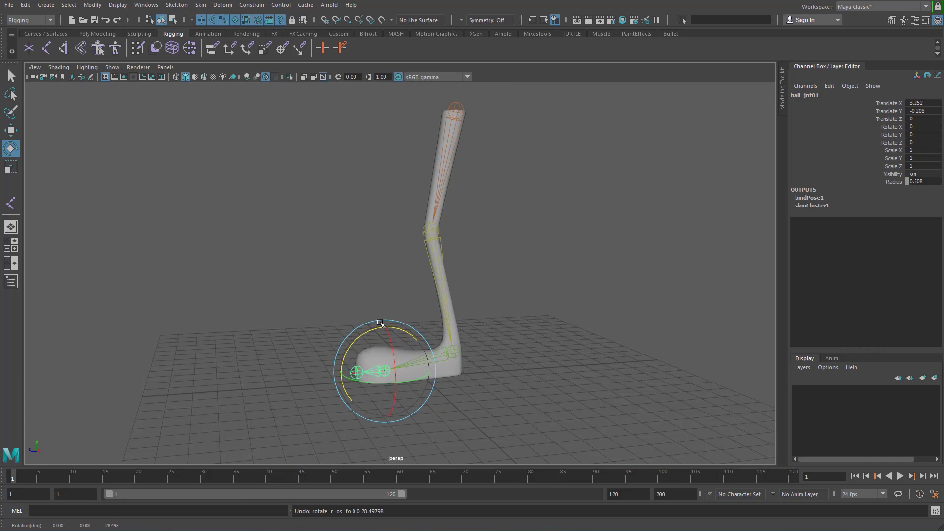
# Start the Paint Skin Weights Tool on Leg_GEO and move its settings window clear of the leg
pyautogui.keyDown('alt'); pyautogui.moveTo(403, 331); pyautogui.dragTo(405, 271, button='middle'); pyautogui.keyUp('alt')
pyautogui.keyDown('alt'); pyautogui.moveTo(405, 270); pyautogui.dragTo(577, 309, button='right'); pyautogui.keyUp('alt')
pyautogui.keyDown('alt'); pyautogui.moveTo(577, 309); pyautogui.dragTo(578, 332, button='middle'); pyautogui.keyUp('alt')
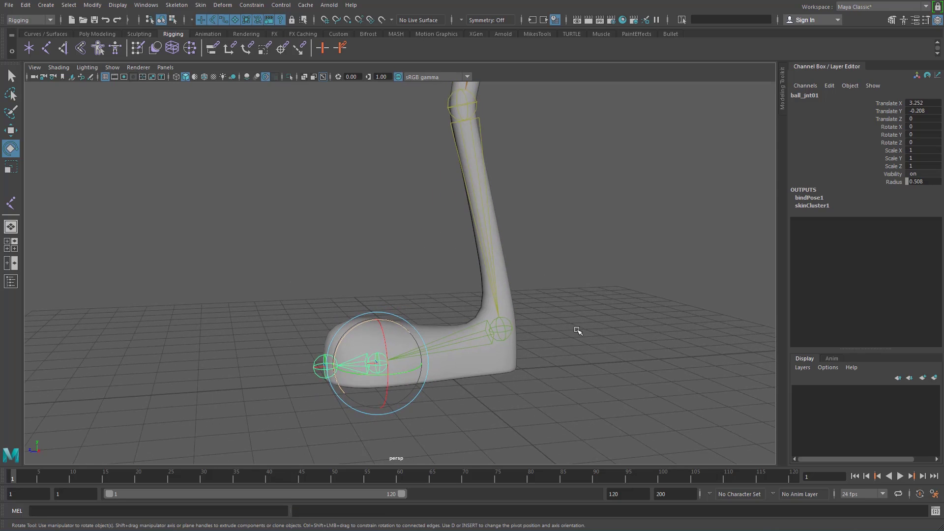
pyautogui.click(499, 368)
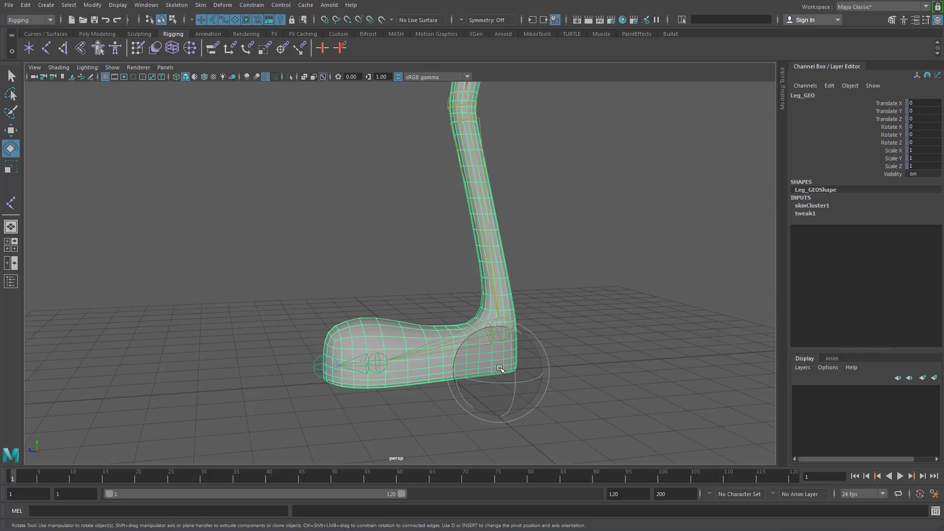
pyautogui.rightClick(439, 372)
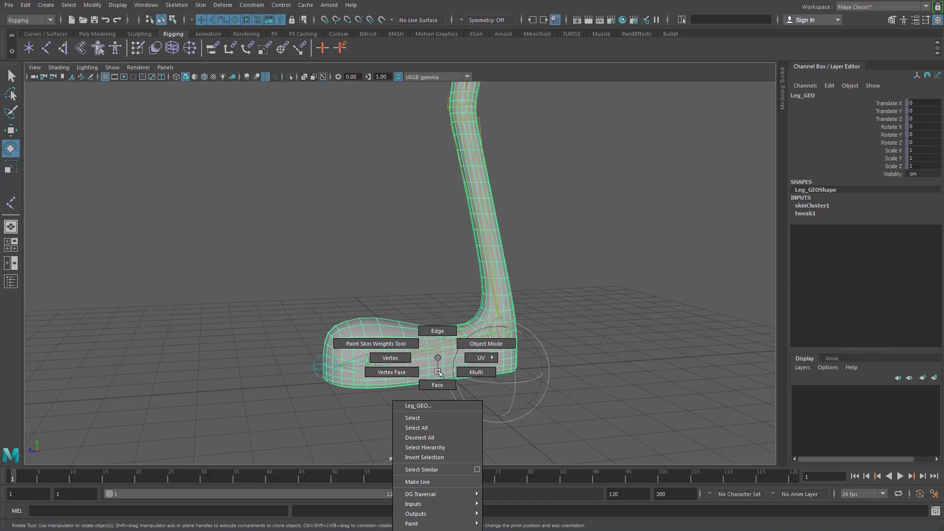
pyautogui.click(409, 343)
pyautogui.moveTo(577, 114); pyautogui.dragTo(118, 87)
pyautogui.scroll(-2, 545, 238)
pyautogui.keyDown('alt'); pyautogui.moveTo(537, 191); pyautogui.dragTo(559, 287, button='middle'); pyautogui.keyUp('alt')
pyautogui.keyDown('alt'); pyautogui.moveTo(560, 287); pyautogui.dragTo(631, 268, button='right'); pyautogui.keyUp('alt')
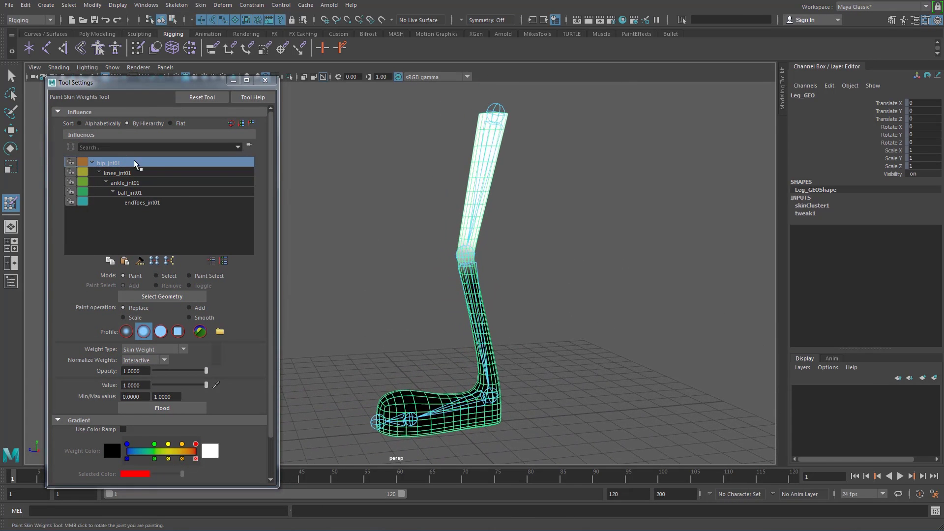
# Inspect the painted weights of each influence in turn, from hip_jnt01 down to endToes_jnt01
pyautogui.moveTo(110, 164); pyautogui.dragTo(114, 168)
pyautogui.click(116, 172)
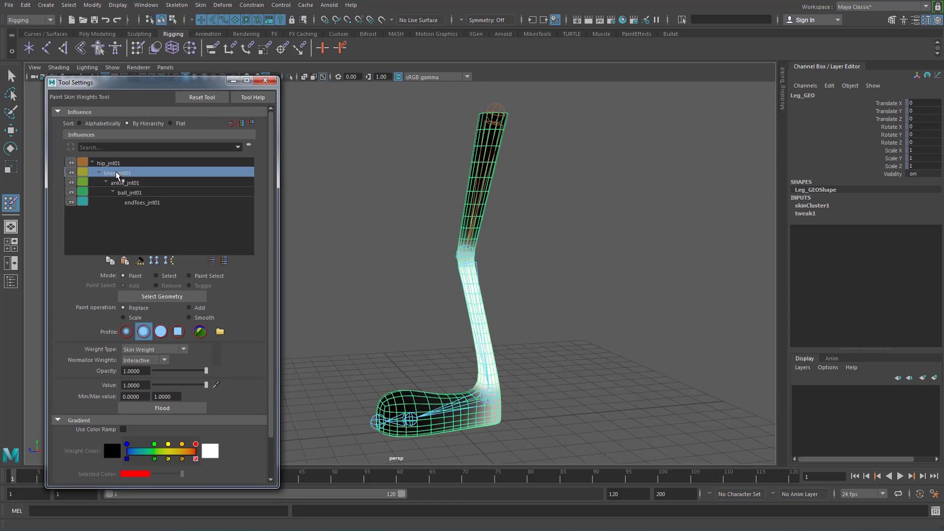
pyautogui.click(126, 184)
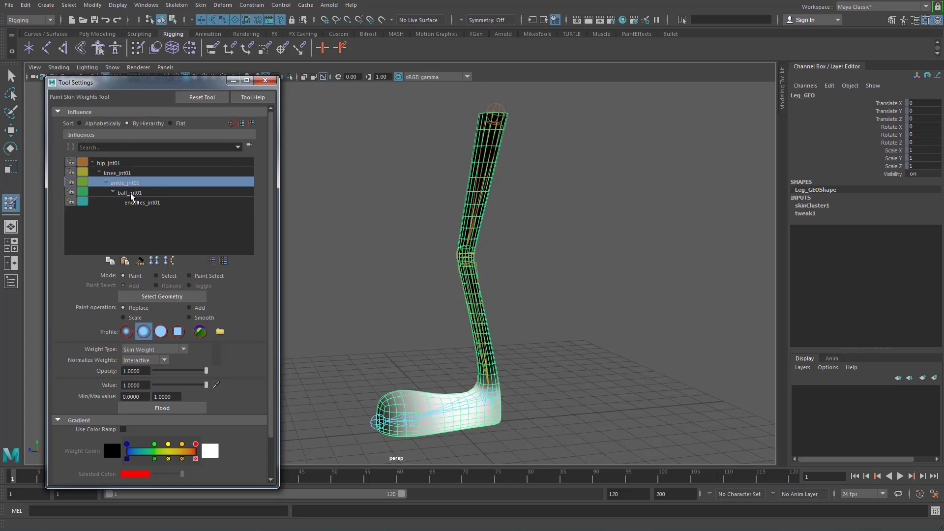
pyautogui.click(131, 194)
pyautogui.click(149, 203)
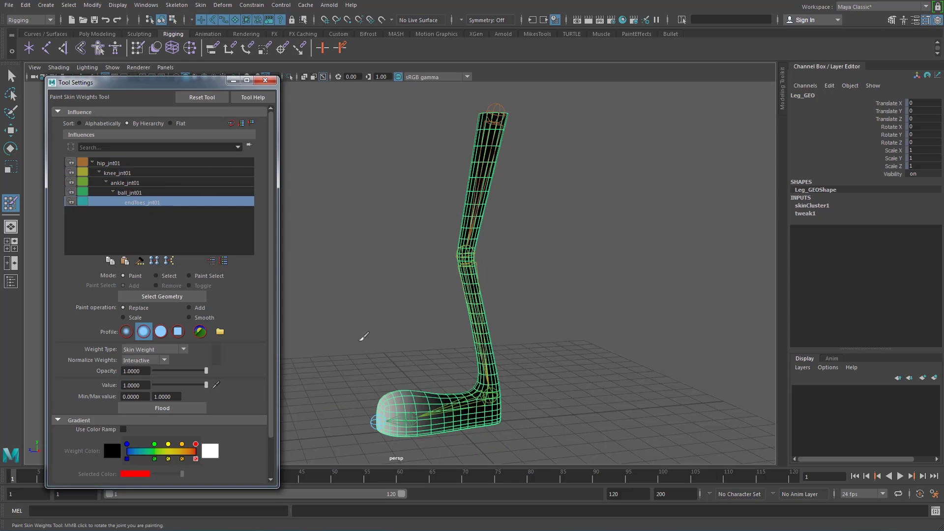
pyautogui.keyDown('alt'); pyautogui.moveTo(363, 336); pyautogui.dragTo(410, 258, button='middle'); pyautogui.keyUp('alt')
pyautogui.keyDown('alt'); pyautogui.moveTo(411, 258); pyautogui.dragTo(536, 306, button='right'); pyautogui.keyUp('alt')
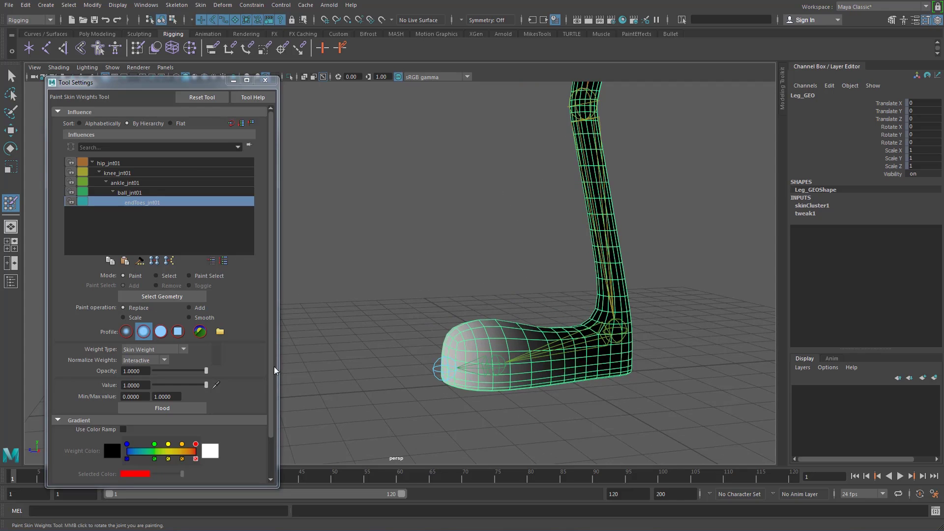
# Review the Bind to choices in Bind Skin Options, pick Selected joints, and close the dialog without binding
pyautogui.doubleClick(81, 48)
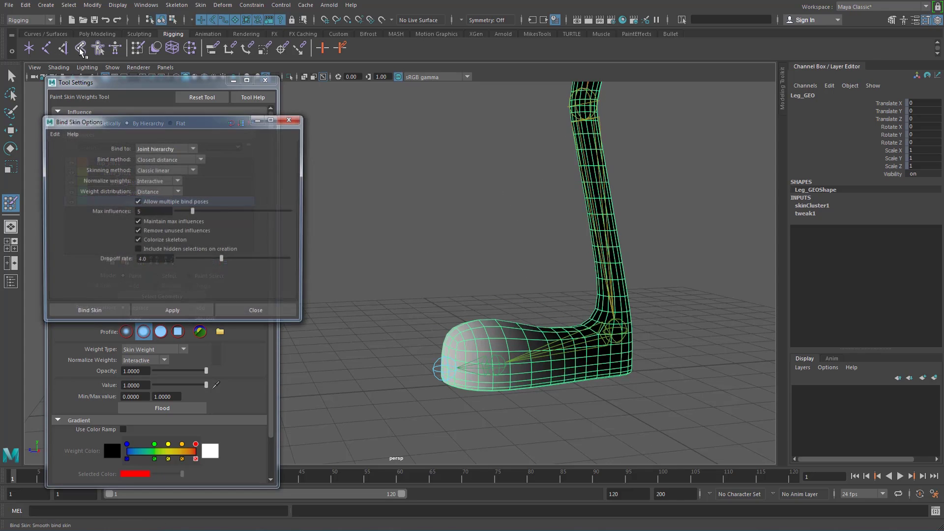
pyautogui.click(172, 149)
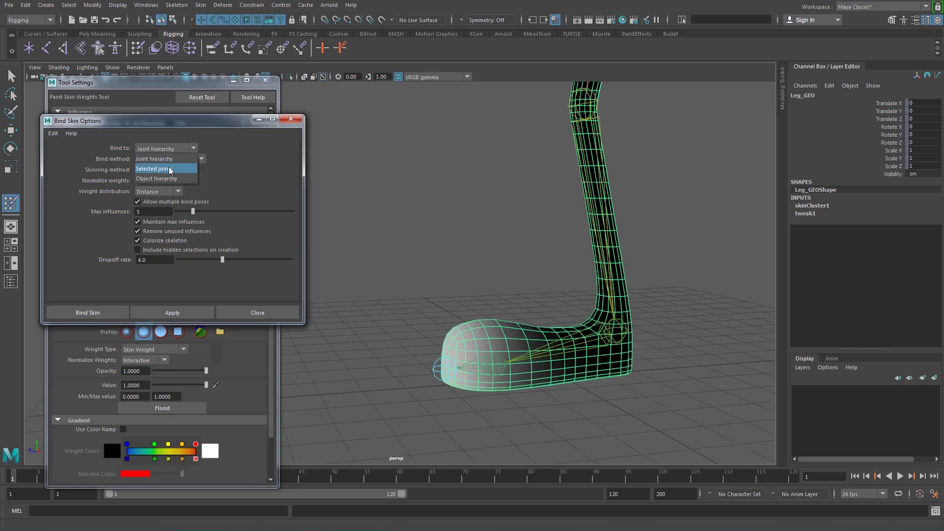
pyautogui.click(166, 159)
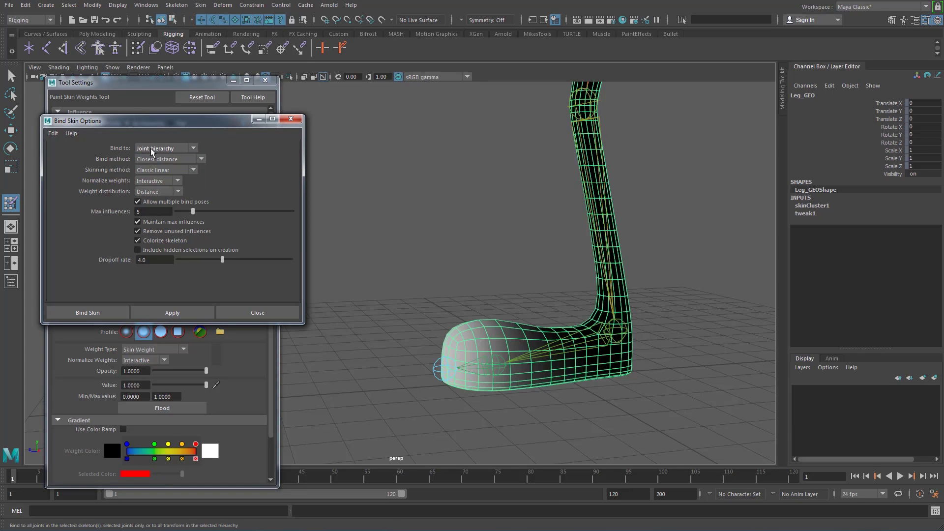
pyautogui.click(170, 150)
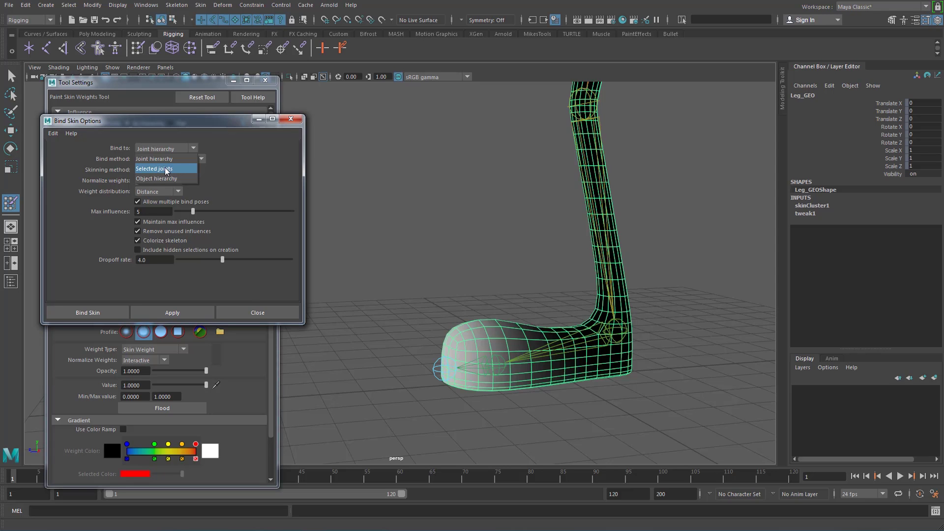
pyautogui.click(166, 170)
pyautogui.click(258, 313)
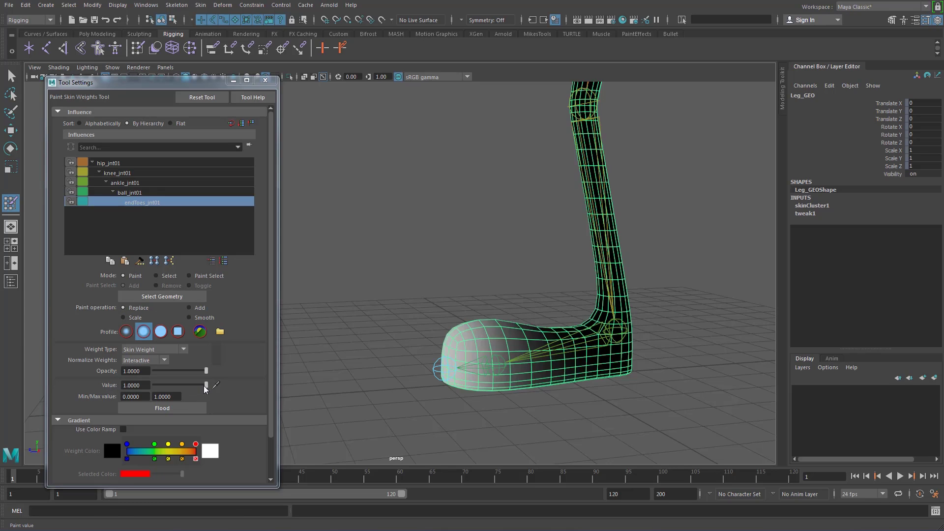
# Set the paint value to 0 and flood the endToes_jnt01 influence to remove its weights from the foot
pyautogui.moveTo(205, 384); pyautogui.dragTo(117, 386)
pyautogui.click(164, 408)
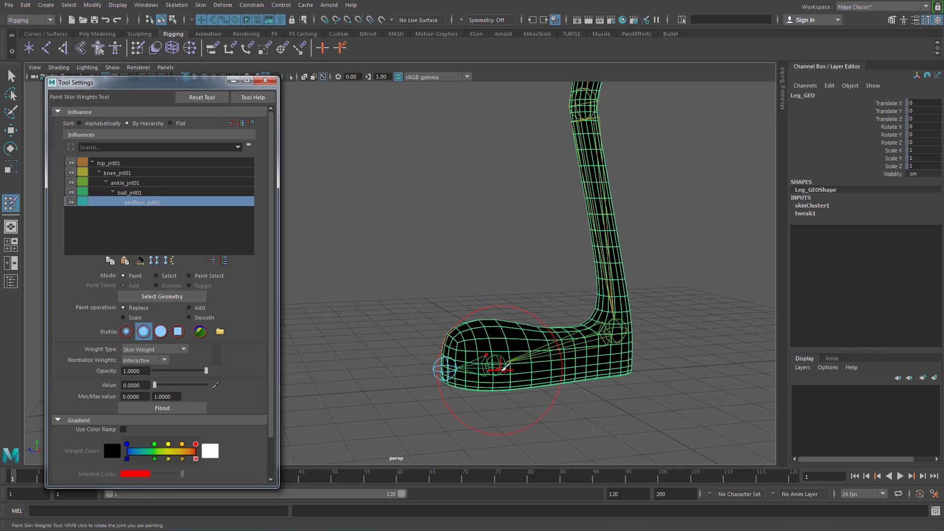
pyautogui.keyDown('alt'); pyautogui.moveTo(538, 355); pyautogui.dragTo(519, 258, button='middle'); pyautogui.keyUp('alt')
pyautogui.keyDown('alt'); pyautogui.moveTo(521, 257); pyautogui.dragTo(610, 297, button='right'); pyautogui.keyUp('alt')
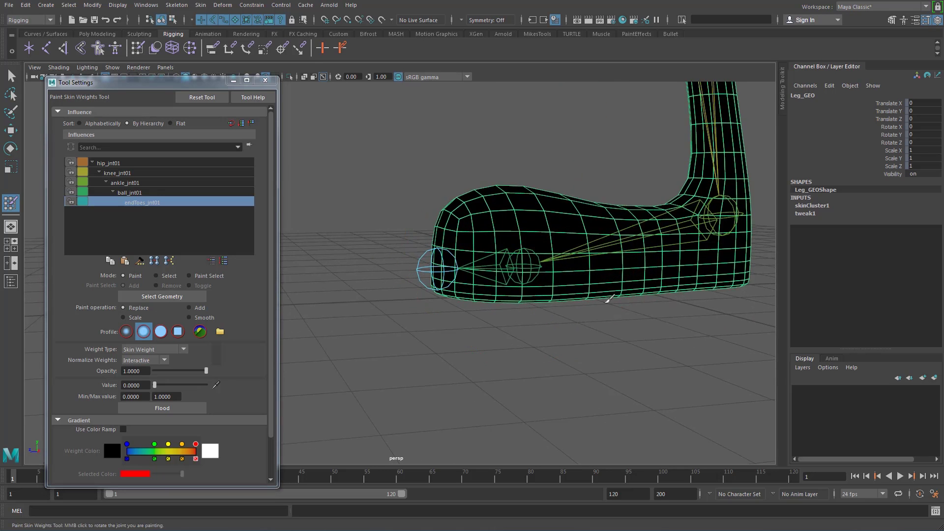
pyautogui.keyDown('alt'); pyautogui.moveTo(610, 297); pyautogui.dragTo(596, 328, button='middle'); pyautogui.keyUp('alt')
# Make ball_jnt01 the active influence and examine its weight falloff across the foot
pyautogui.rightClick(516, 290)
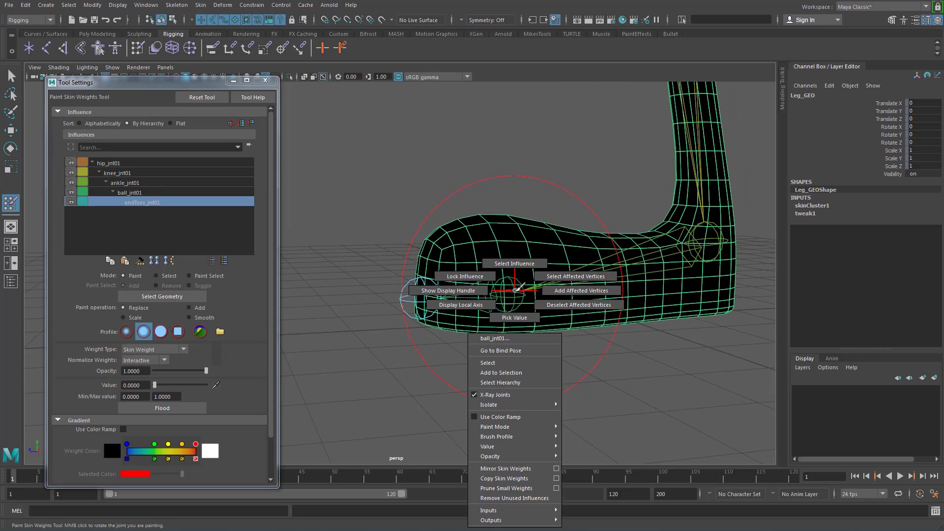
pyautogui.click(514, 264)
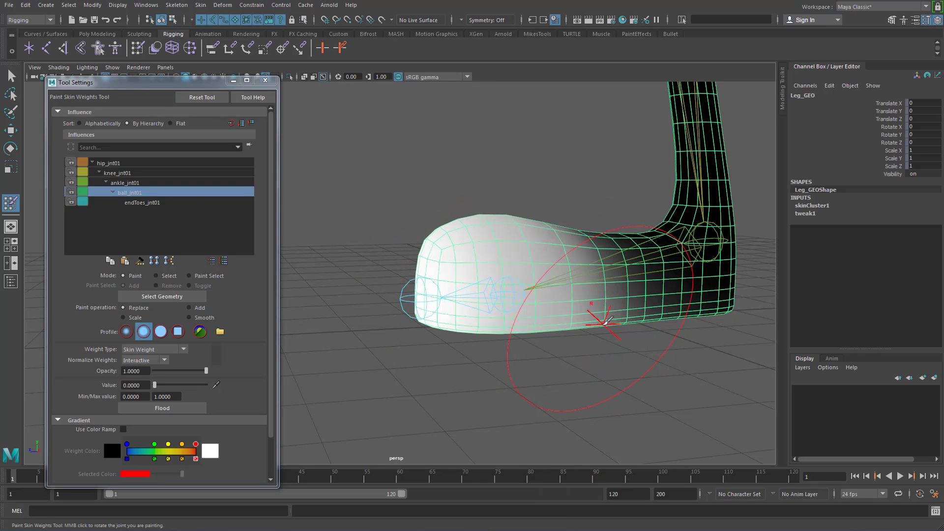
pyautogui.keyDown('alt'); pyautogui.moveTo(610, 307); pyautogui.dragTo(676, 319); pyautogui.keyUp('alt')
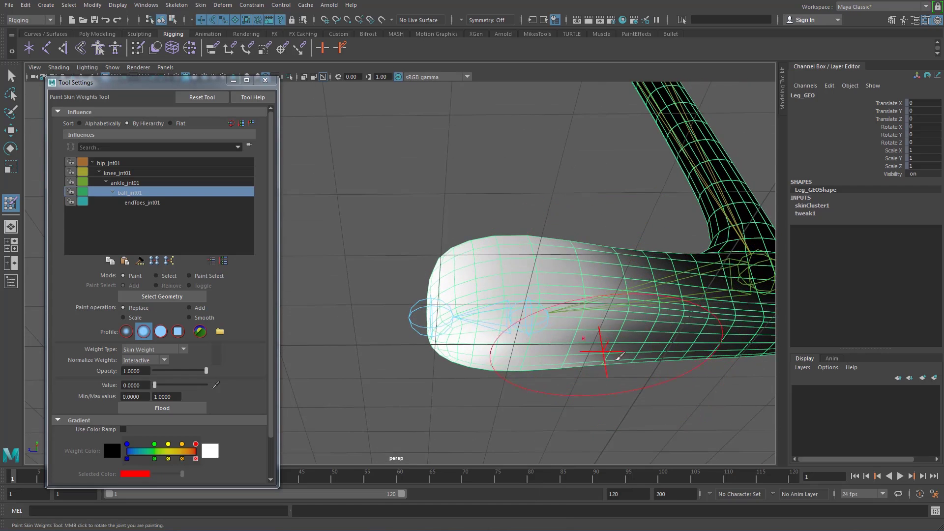
pyautogui.keyDown('alt'); pyautogui.moveTo(627, 338); pyautogui.dragTo(530, 318, button='right'); pyautogui.keyUp('alt')
pyautogui.moveTo(526, 317)
pyautogui.keyDown('alt'); pyautogui.mouseDown()
pyautogui.moveTo(537, 354)
pyautogui.moveTo(622, 363)
pyautogui.mouseUp(); pyautogui.keyUp('alt')
# Leave weight painting and rotate ball_jnt01 to bend the toes upward
pyautogui.click(11, 77)
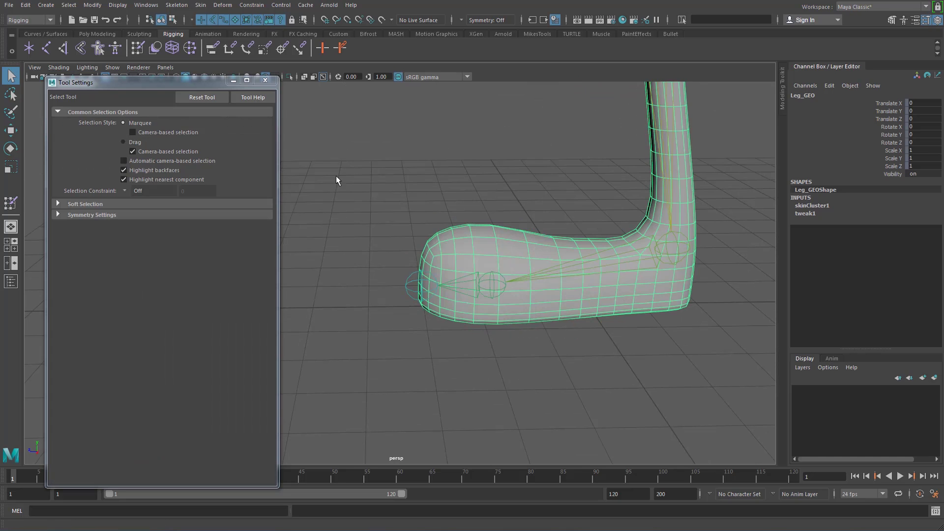
pyautogui.click(493, 277)
pyautogui.press('e')
pyautogui.moveTo(485, 247)
pyautogui.mouseDown()
pyautogui.moveTo(514, 253)
pyautogui.moveTo(569, 242)
pyautogui.moveTo(587, 274)
pyautogui.moveTo(607, 278)
pyautogui.moveTo(544, 258)
pyautogui.moveTo(485, 297)
pyautogui.moveTo(438, 270)
pyautogui.moveTo(424, 235)
pyautogui.mouseUp()
# Resume painting skin weights on Leg_GEO, replacing ball_jnt01's weights with 0 behind the ball of the foot, on both sides and the sole
pyautogui.click(477, 300)
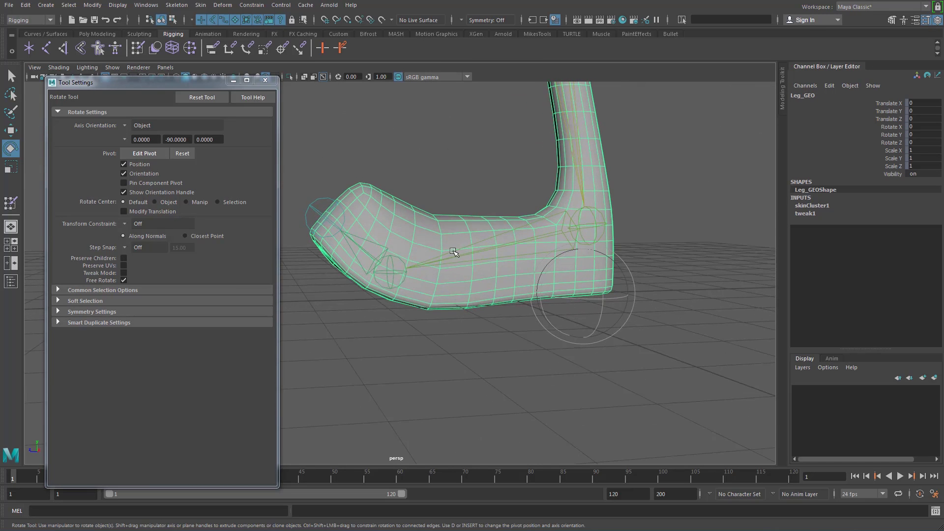
pyautogui.moveTo(424, 235); pyautogui.dragTo(389, 226, button='right')
pyautogui.keyDown('alt'); pyautogui.moveTo(439, 269); pyautogui.dragTo(423, 254); pyautogui.keyUp('alt')
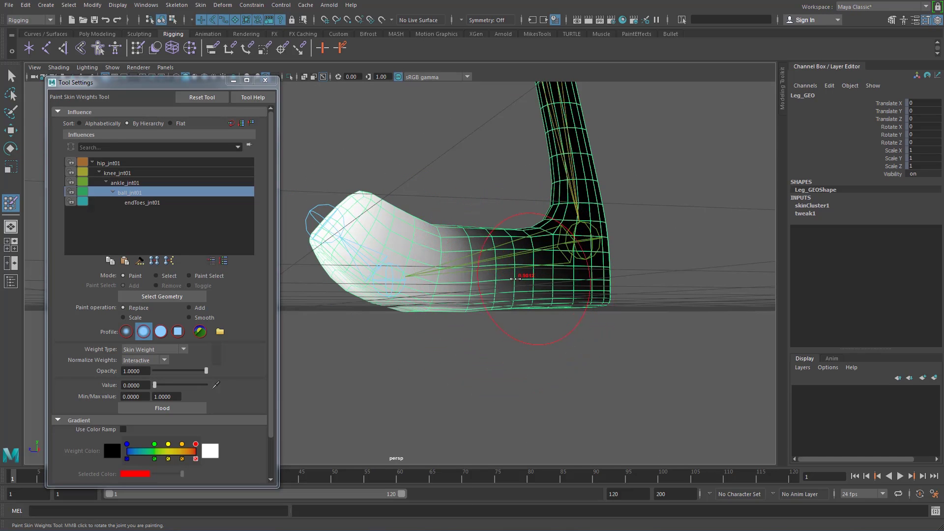
pyautogui.moveTo(507, 278); pyautogui.dragTo(513, 280)
pyautogui.moveTo(496, 241); pyautogui.dragTo(500, 291)
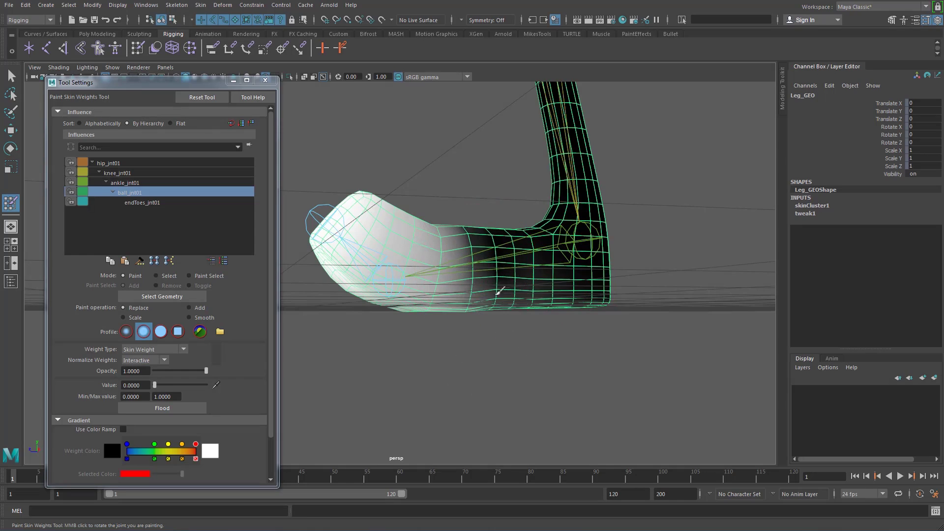
pyautogui.keyDown('alt'); pyautogui.moveTo(555, 282); pyautogui.dragTo(533, 312); pyautogui.keyUp('alt')
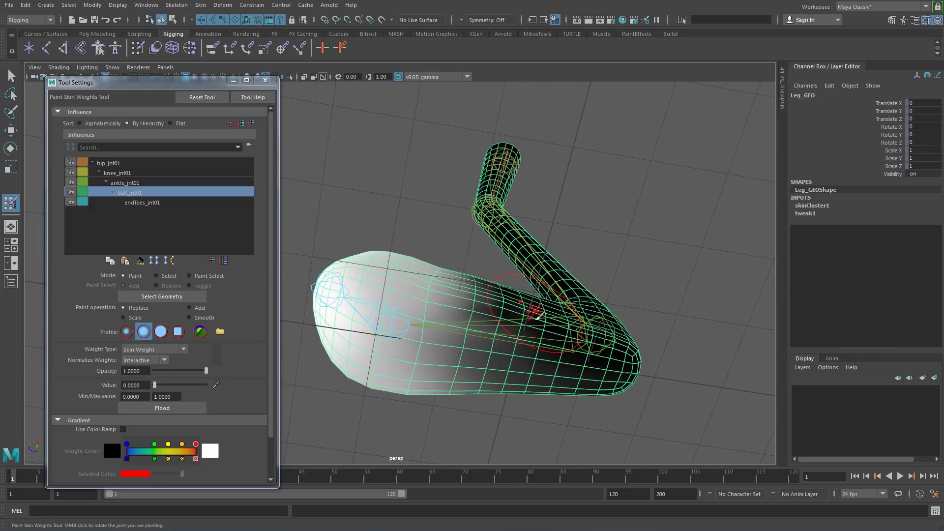
pyautogui.moveTo(525, 354)
pyautogui.mouseDown()
pyautogui.moveTo(639, 359)
pyautogui.moveTo(638, 383)
pyautogui.moveTo(626, 370)
pyautogui.moveTo(655, 349)
pyautogui.mouseUp()
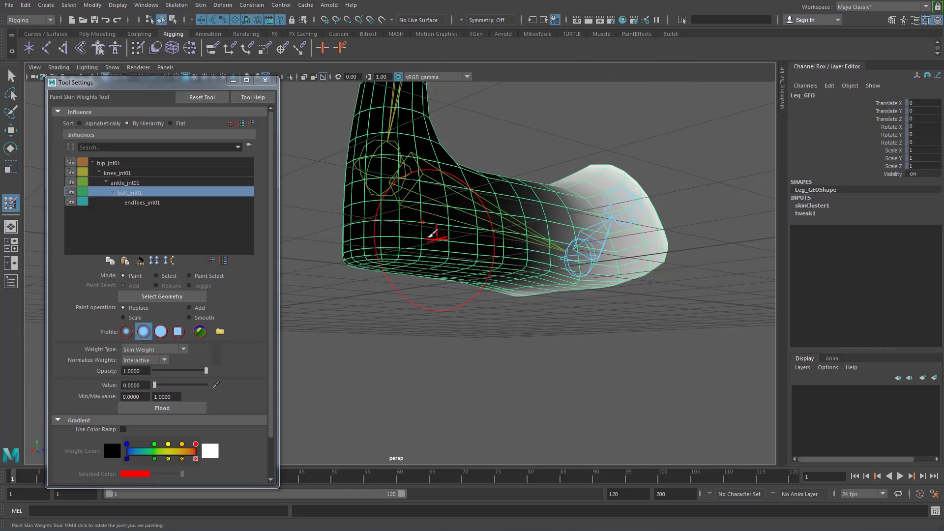
pyautogui.moveTo(444, 269)
pyautogui.keyDown('alt'); pyautogui.mouseDown()
pyautogui.moveTo(390, 143)
pyautogui.moveTo(424, 158)
pyautogui.moveTo(467, 244)
pyautogui.moveTo(465, 259)
pyautogui.moveTo(468, 211)
pyautogui.moveTo(445, 207)
pyautogui.moveTo(489, 247)
pyautogui.moveTo(440, 213)
pyautogui.moveTo(452, 279)
pyautogui.moveTo(401, 270)
pyautogui.moveTo(468, 287)
pyautogui.moveTo(536, 284)
pyautogui.moveTo(534, 291)
pyautogui.mouseUp(); pyautogui.keyUp('alt')
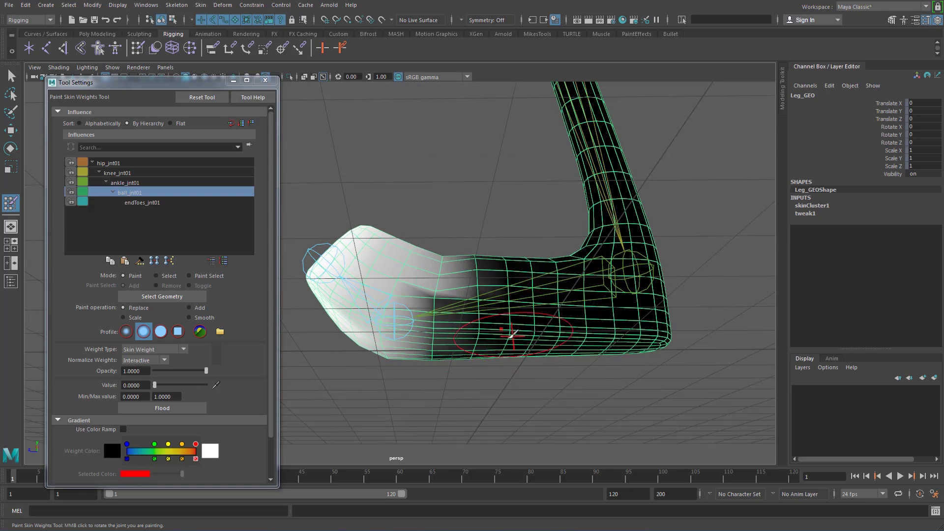
# Switch the paint operation to Smooth and soften ball_jnt01's weight transition around the ball of the foot
pyautogui.moveTo(554, 343)
pyautogui.keyDown('alt'); pyautogui.mouseDown()
pyautogui.moveTo(552, 362)
pyautogui.moveTo(512, 351)
pyautogui.mouseUp(); pyautogui.keyUp('alt')
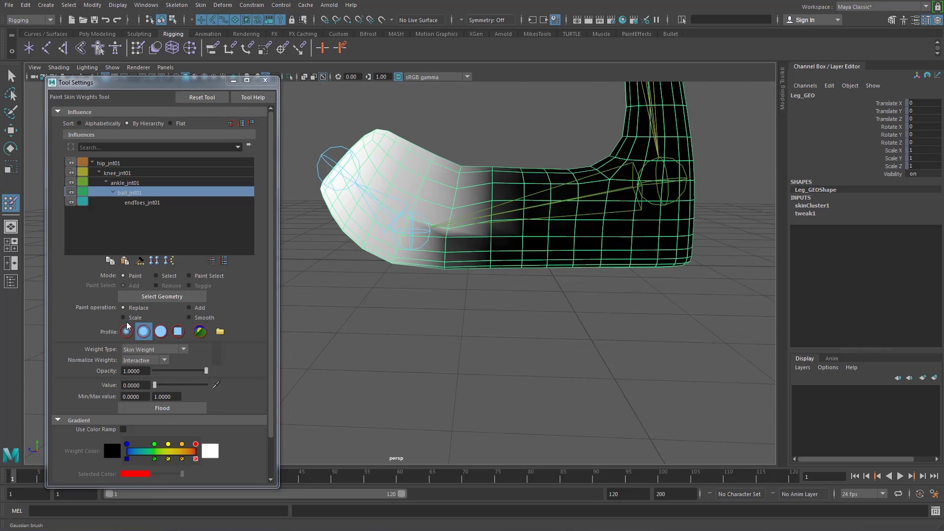
pyautogui.click(187, 317)
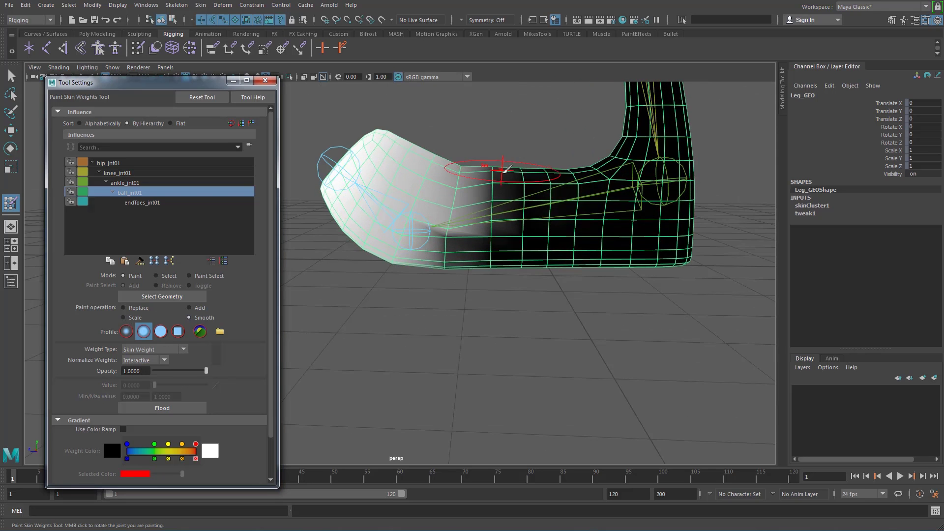
pyautogui.moveTo(456, 228)
pyautogui.mouseDown()
pyautogui.moveTo(470, 242)
pyautogui.moveTo(496, 199)
pyautogui.moveTo(453, 169)
pyautogui.moveTo(517, 173)
pyautogui.moveTo(605, 196)
pyautogui.moveTo(548, 226)
pyautogui.moveTo(548, 240)
pyautogui.moveTo(455, 268)
pyautogui.moveTo(479, 295)
pyautogui.moveTo(393, 275)
pyautogui.moveTo(489, 289)
pyautogui.moveTo(492, 202)
pyautogui.mouseUp()
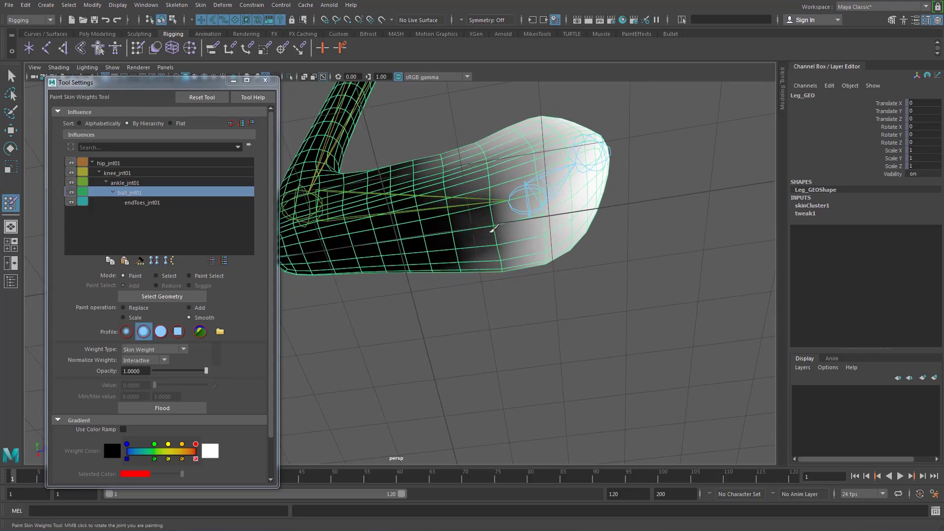
pyautogui.moveTo(600, 194)
pyautogui.keyDown('alt'); pyautogui.mouseDown()
pyautogui.moveTo(512, 249)
pyautogui.moveTo(523, 274)
pyautogui.moveTo(409, 276)
pyautogui.moveTo(433, 266)
pyautogui.moveTo(492, 298)
pyautogui.mouseUp(); pyautogui.keyUp('alt')
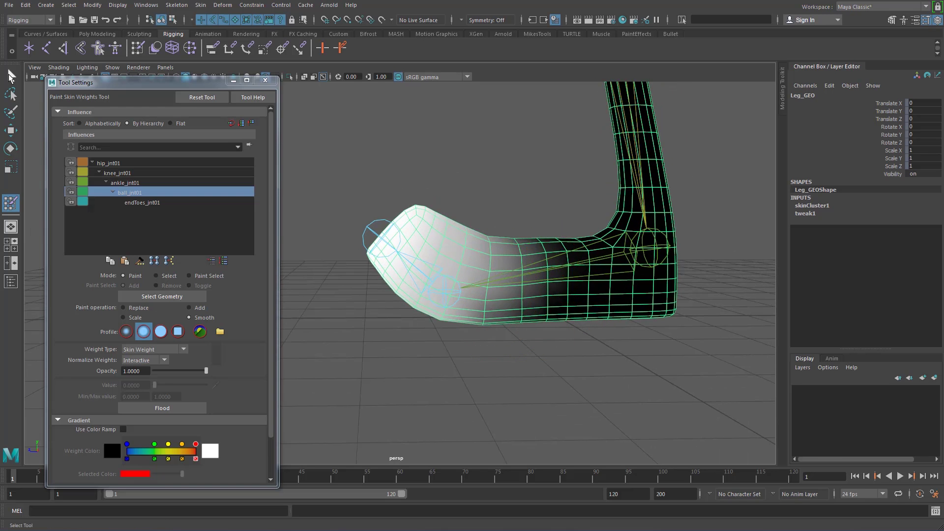
# Leave weight painting, select ball_jnt01 and reset its Rotate Z to 0
pyautogui.click(11, 75)
pyautogui.keyDown('alt'); pyautogui.moveTo(628, 272); pyautogui.dragTo(545, 263, button='middle'); pyautogui.keyUp('alt')
pyautogui.click(346, 271)
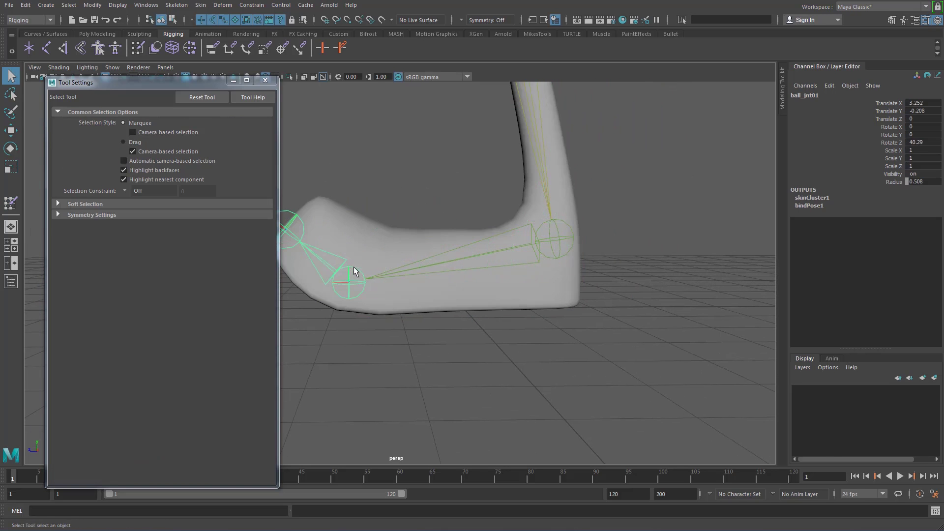
pyautogui.keyDown('alt'); pyautogui.moveTo(354, 267); pyautogui.dragTo(576, 270); pyautogui.keyUp('alt')
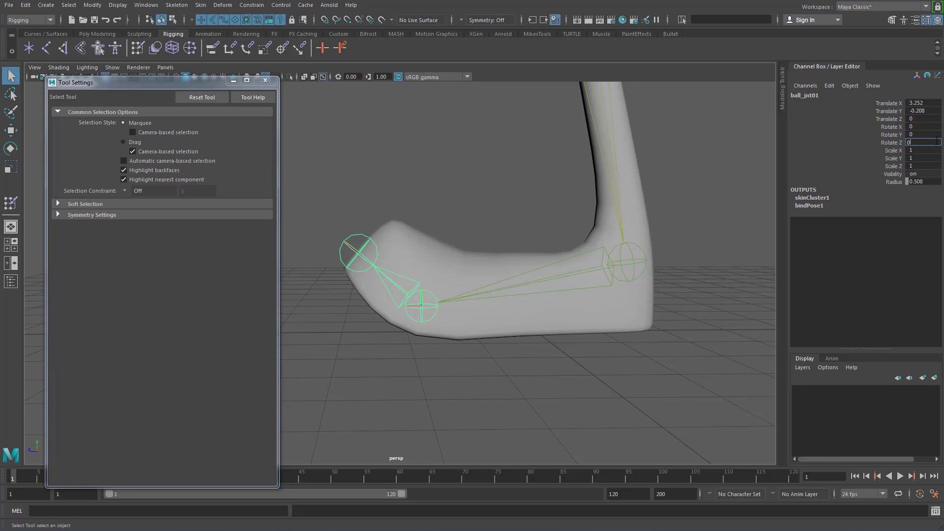
pyautogui.write('0')
pyautogui.press('Return')
pyautogui.keyDown('alt'); pyautogui.moveTo(627, 275); pyautogui.dragTo(636, 283); pyautogui.keyUp('alt')
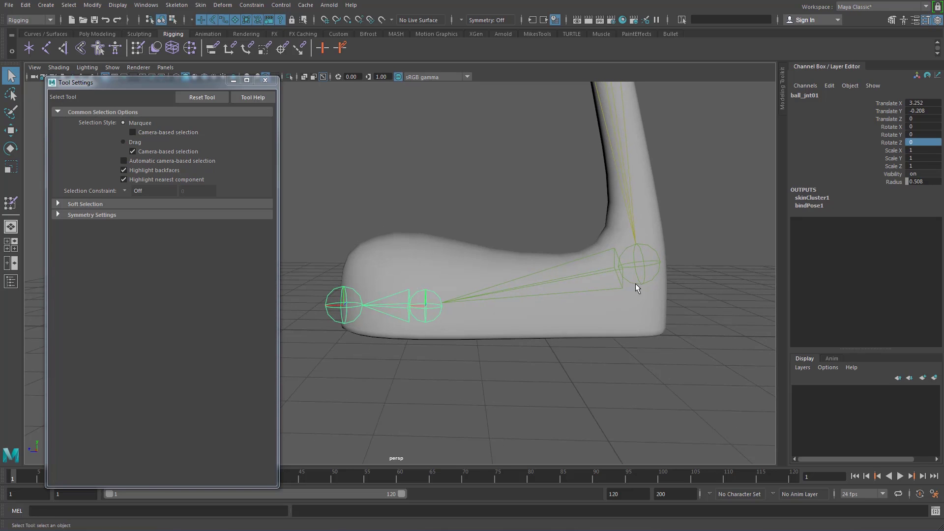
pyautogui.keyDown('alt'); pyautogui.moveTo(636, 283); pyautogui.dragTo(603, 292, button='middle'); pyautogui.keyUp('alt')
# Rotate ankle_jnt01 about Z to about -53 degrees so the foot points downward
pyautogui.click(609, 275)
pyautogui.keyDown('alt'); pyautogui.moveTo(597, 247); pyautogui.dragTo(579, 232, button='middle'); pyautogui.keyUp('alt')
pyautogui.keyDown('alt'); pyautogui.moveTo(578, 230); pyautogui.dragTo(556, 235); pyautogui.keyUp('alt')
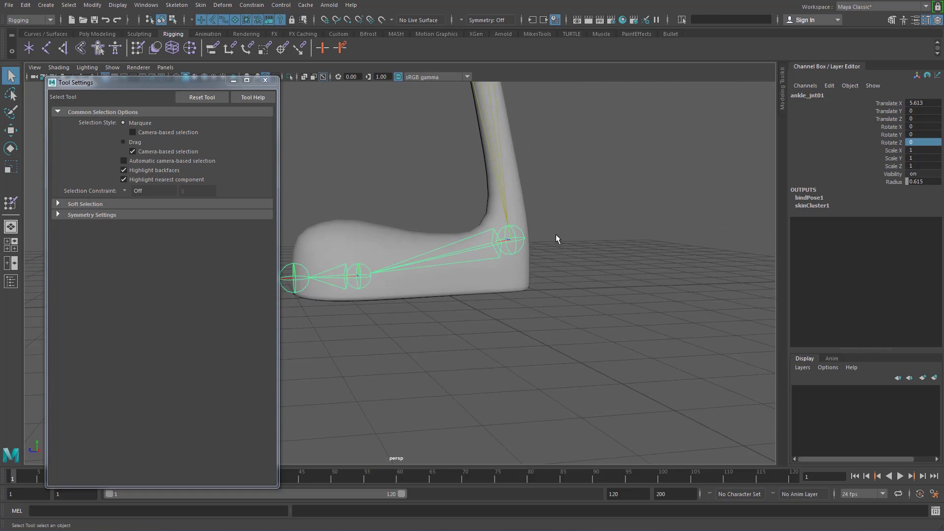
pyautogui.press('w')
pyautogui.press('e')
pyautogui.moveTo(481, 228); pyautogui.dragTo(477, 301)
pyautogui.keyDown('alt'); pyautogui.moveTo(476, 302); pyautogui.dragTo(540, 329, button='right'); pyautogui.keyUp('alt')
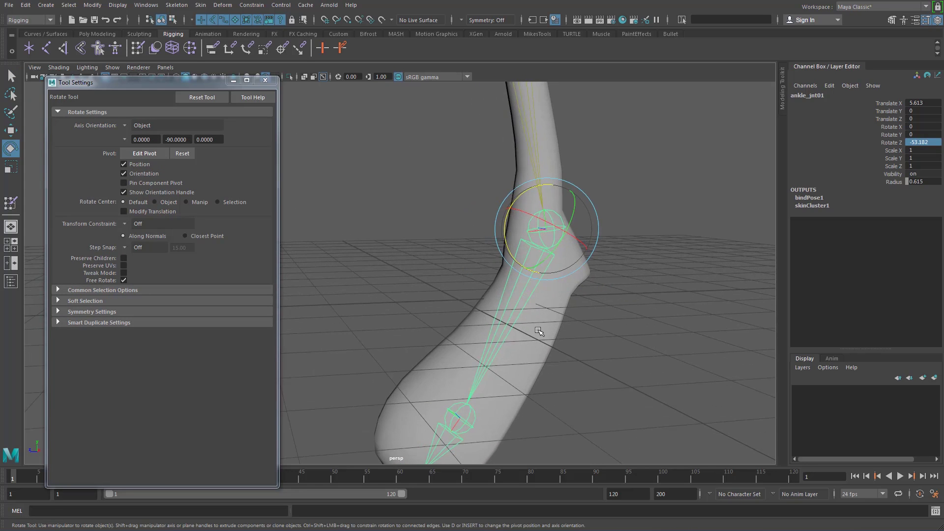
# Resume painting skin weights on Leg_GEO with ankle_jnt01 as the active influence
pyautogui.click(541, 329)
pyautogui.keyDown('alt'); pyautogui.moveTo(559, 326); pyautogui.dragTo(536, 317); pyautogui.keyUp('alt')
pyautogui.keyDown('alt'); pyautogui.moveTo(537, 318); pyautogui.dragTo(355, 273, button='middle'); pyautogui.keyUp('alt')
pyautogui.keyDown('alt'); pyautogui.moveTo(355, 274); pyautogui.dragTo(443, 128, button='right'); pyautogui.keyUp('alt')
pyautogui.keyDown('alt'); pyautogui.moveTo(475, 266); pyautogui.dragTo(565, 349, button='right'); pyautogui.keyUp('alt')
pyautogui.keyDown('alt'); pyautogui.moveTo(565, 349); pyautogui.dragTo(580, 257, button='middle'); pyautogui.keyUp('alt')
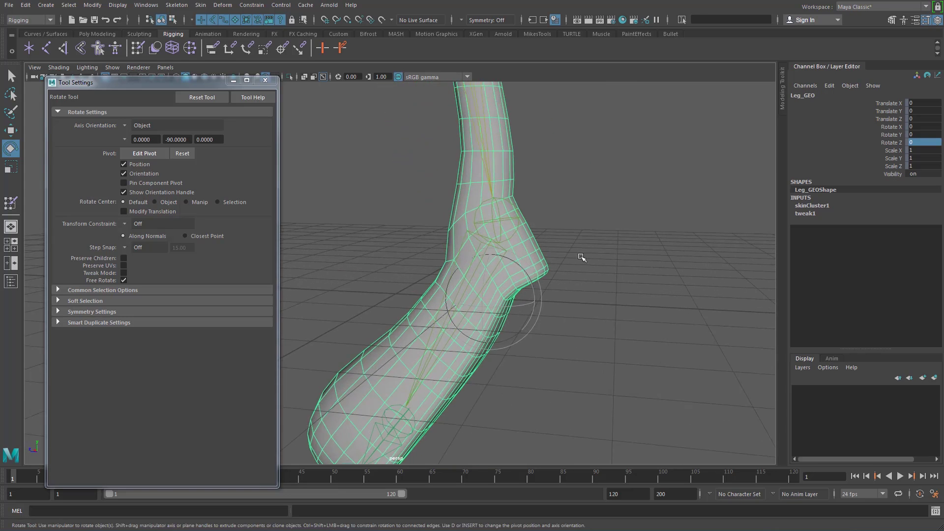
pyautogui.moveTo(523, 234)
pyautogui.mouseDown(button='right')
pyautogui.moveTo(477, 215)
pyautogui.moveTo(490, 195)
pyautogui.mouseUp(button='right')
pyautogui.keyDown('alt'); pyautogui.moveTo(497, 211); pyautogui.dragTo(545, 263); pyautogui.keyUp('alt')
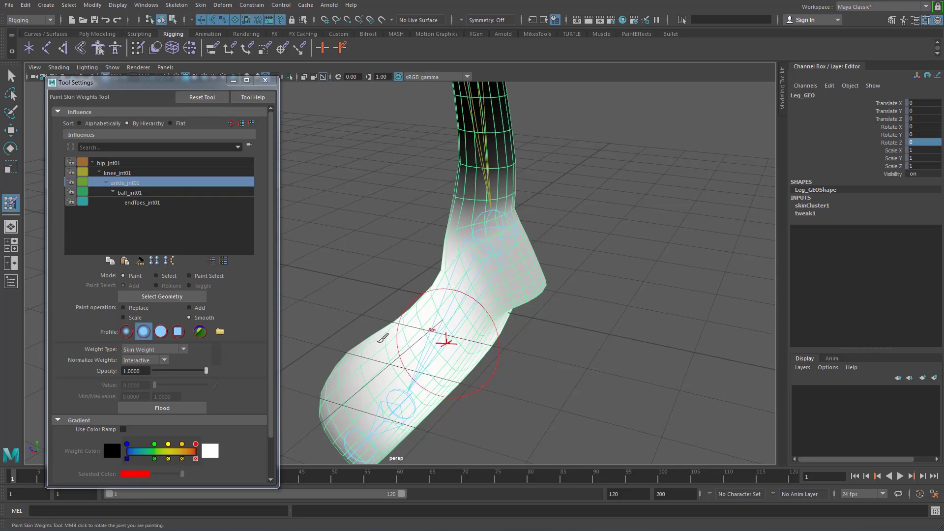
# Replace ankle_jnt01's weights with 1 around the heel, covering the back and both sides
pyautogui.click(123, 308)
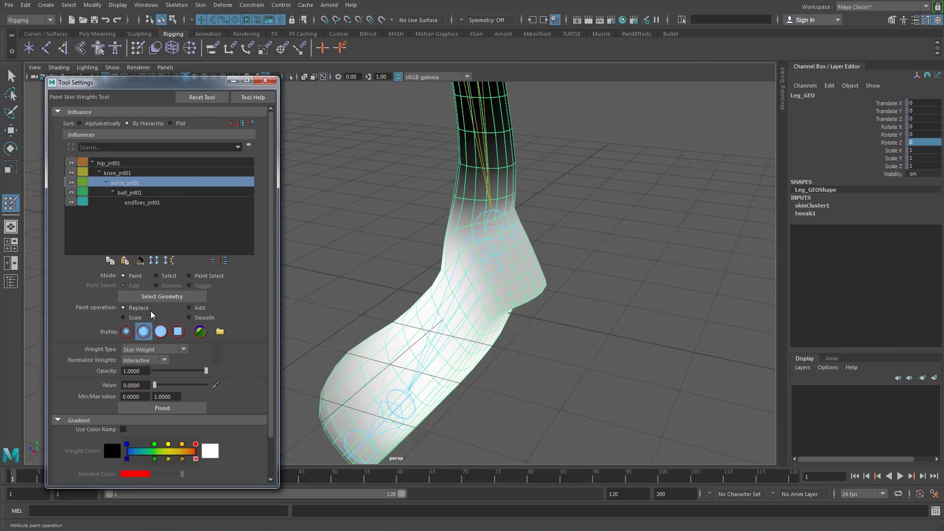
pyautogui.moveTo(155, 384); pyautogui.dragTo(184, 389)
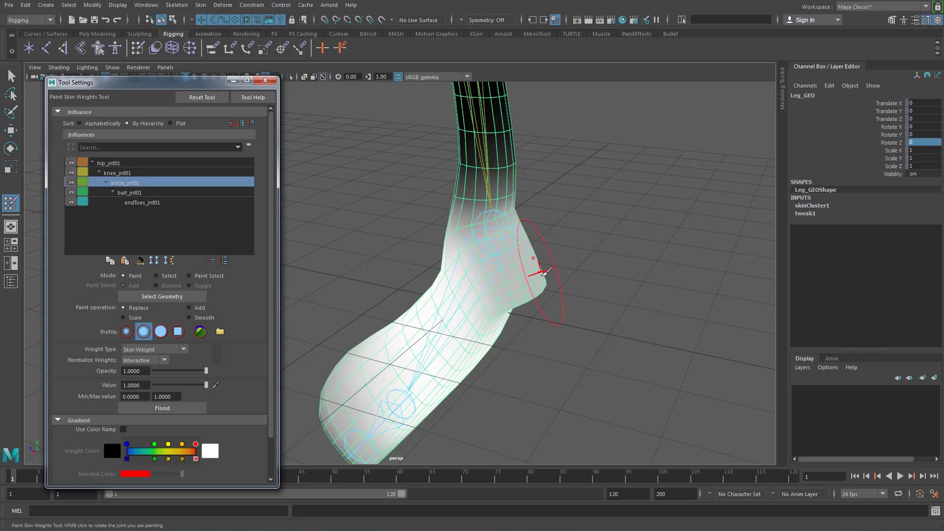
pyautogui.moveTo(544, 272)
pyautogui.keyDown('alt'); pyautogui.mouseDown()
pyautogui.moveTo(489, 260)
pyautogui.moveTo(501, 271)
pyautogui.mouseUp(); pyautogui.keyUp('alt')
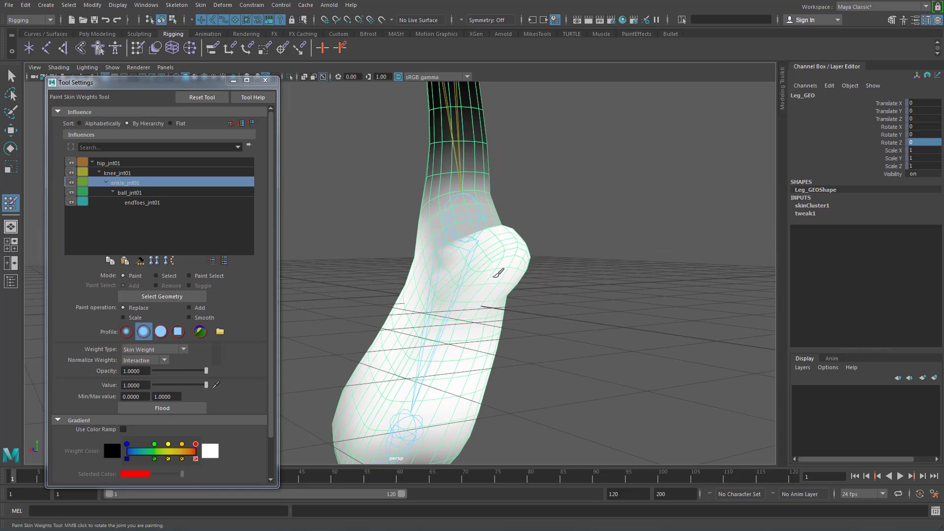
pyautogui.click(458, 267)
pyautogui.moveTo(504, 233)
pyautogui.keyDown('alt'); pyautogui.mouseDown()
pyautogui.moveTo(502, 257)
pyautogui.moveTo(444, 259)
pyautogui.moveTo(482, 241)
pyautogui.moveTo(444, 268)
pyautogui.moveTo(466, 275)
pyautogui.mouseUp(); pyautogui.keyUp('alt')
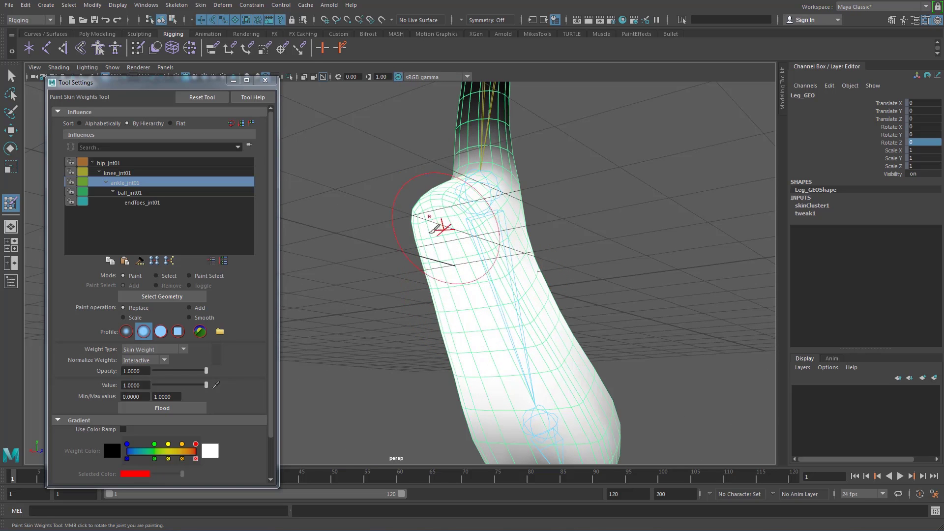
pyautogui.keyDown('alt'); pyautogui.moveTo(436, 229); pyautogui.dragTo(600, 288); pyautogui.keyUp('alt')
pyautogui.keyDown('alt'); pyautogui.moveTo(475, 267); pyautogui.dragTo(552, 270); pyautogui.keyUp('alt')
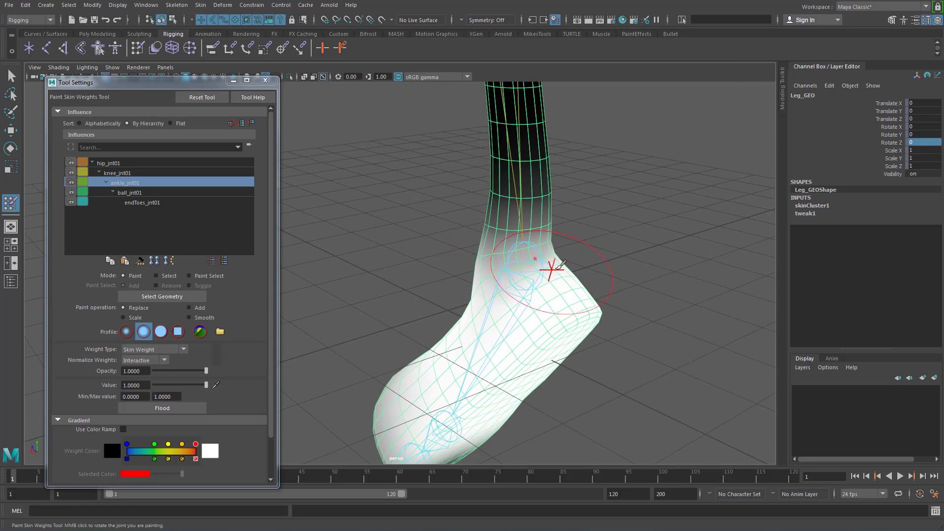
# Switch the paint operation to Smooth and soften ankle_jnt01's weight transition around the ankle and lower shin
pyautogui.click(191, 318)
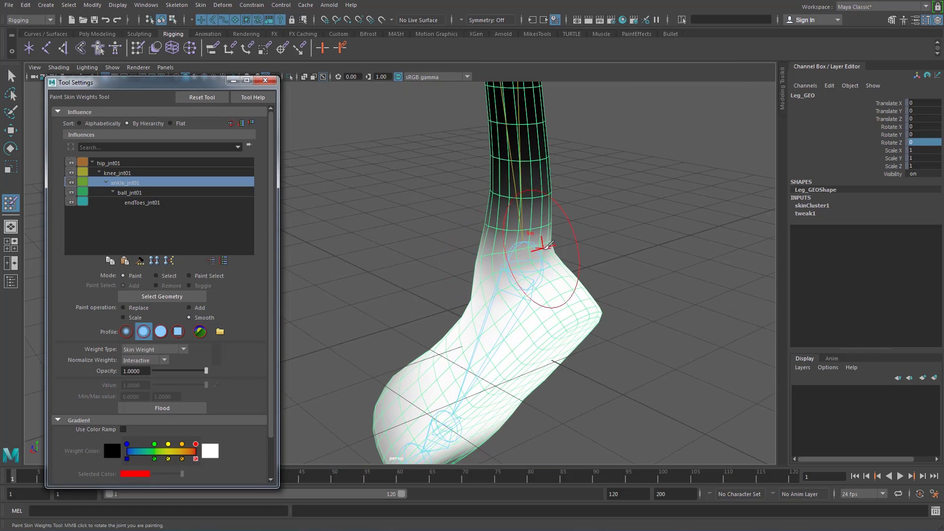
pyautogui.keyDown('alt'); pyautogui.moveTo(593, 249); pyautogui.dragTo(401, 264); pyautogui.keyUp('alt')
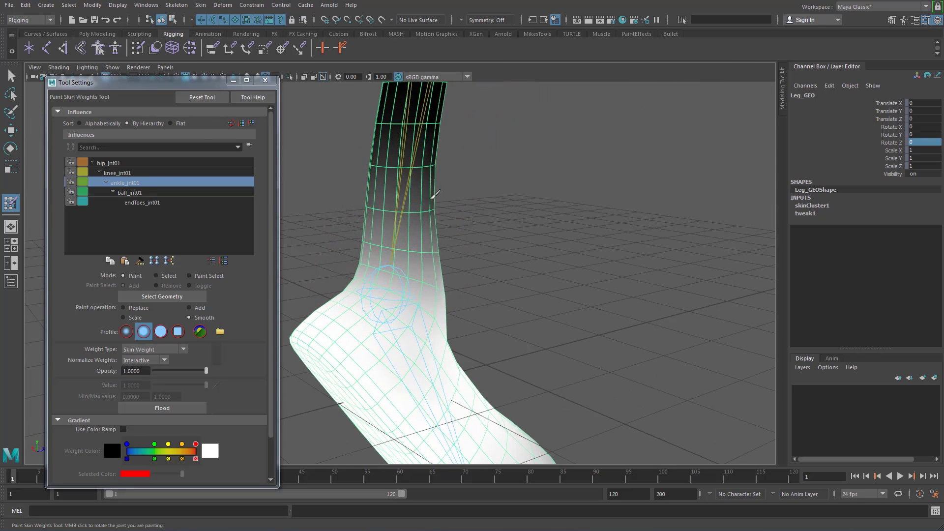
pyautogui.moveTo(510, 219)
pyautogui.keyDown('alt'); pyautogui.mouseDown()
pyautogui.moveTo(411, 215)
pyautogui.moveTo(472, 229)
pyautogui.moveTo(385, 253)
pyautogui.moveTo(432, 238)
pyautogui.moveTo(462, 211)
pyautogui.moveTo(499, 228)
pyautogui.moveTo(417, 228)
pyautogui.moveTo(569, 211)
pyautogui.moveTo(491, 211)
pyautogui.moveTo(501, 211)
pyautogui.mouseUp(); pyautogui.keyUp('alt')
# Leave weight painting, select ankle_jnt01 and reset its Rotate Z to 0
pyautogui.press('q')
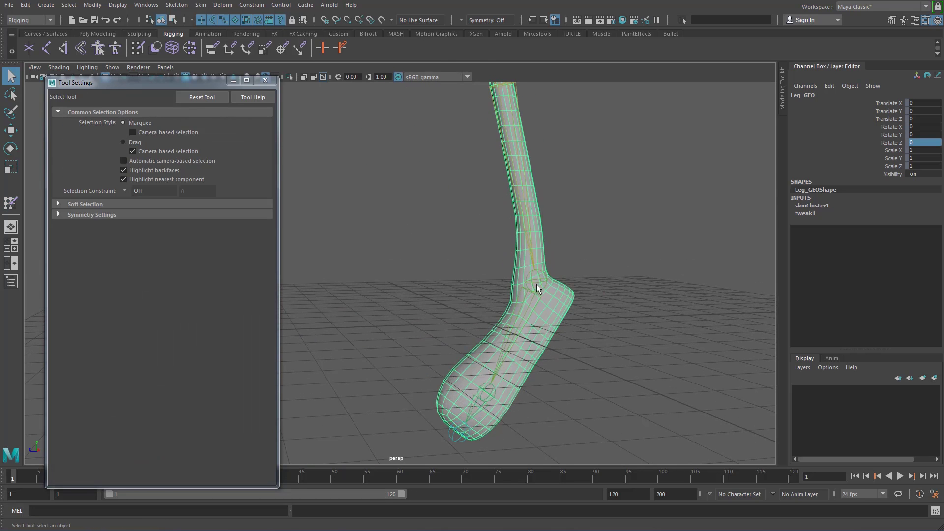
pyautogui.click(537, 279)
pyautogui.click(934, 143)
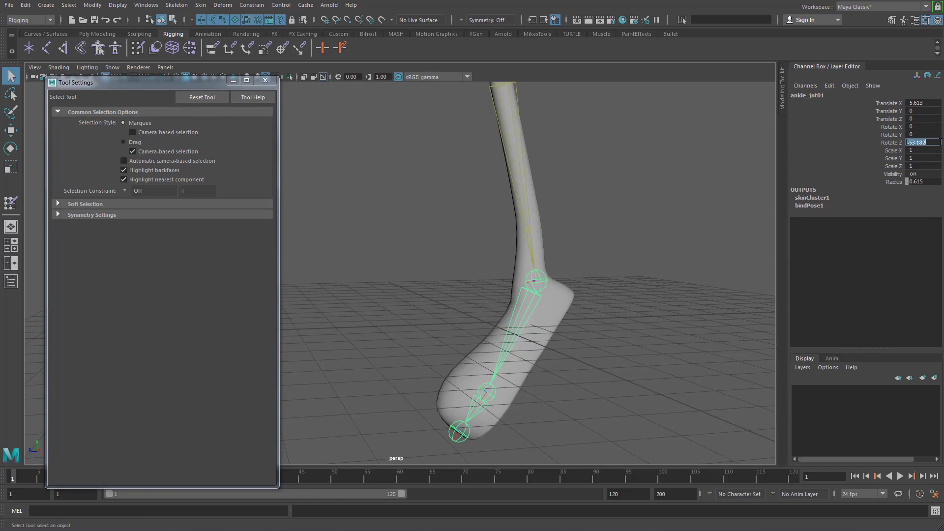
pyautogui.write('0')
pyautogui.press('Return')
pyautogui.scroll(3, 544, 275)
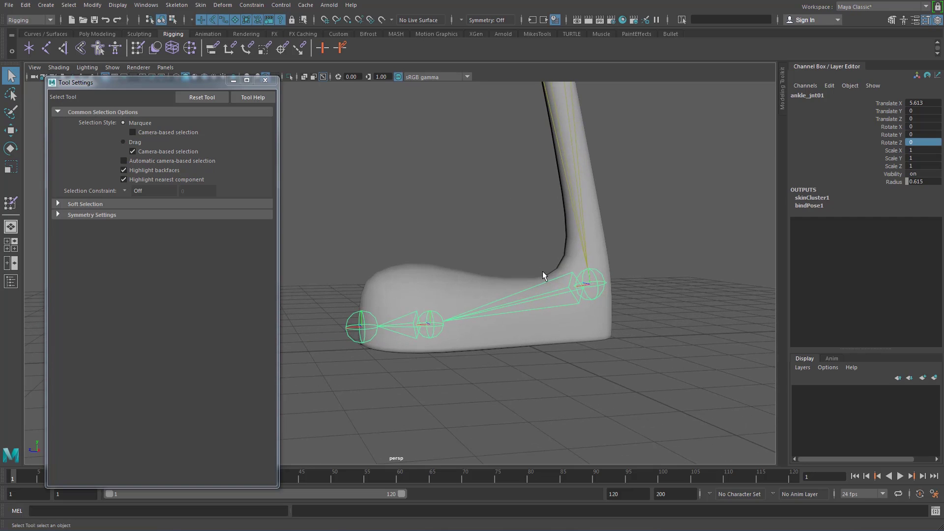
# Rotate ball_jnt01 to test the toe bend, and undo the rotation
pyautogui.click(431, 319)
pyautogui.press('w')
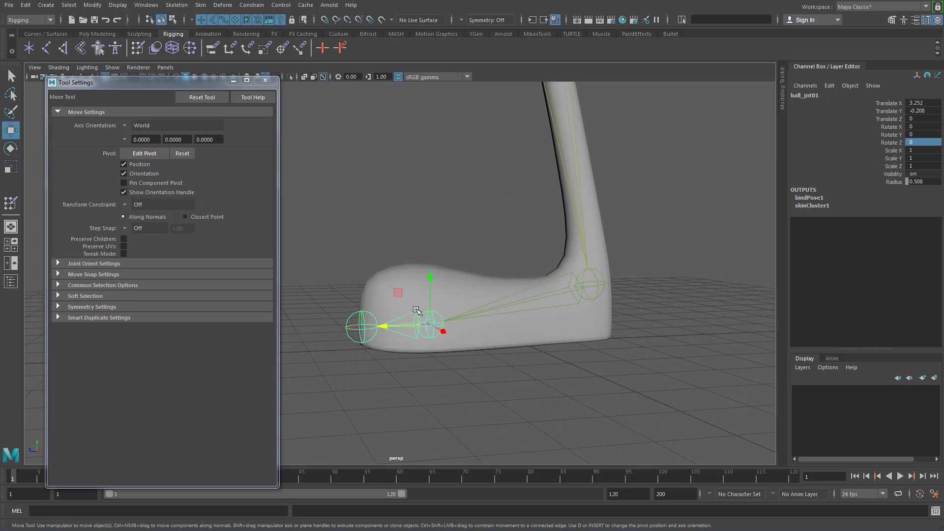
pyautogui.press('e')
pyautogui.moveTo(404, 293); pyautogui.dragTo(447, 287)
pyautogui.hotkey('ctrl', 'z')
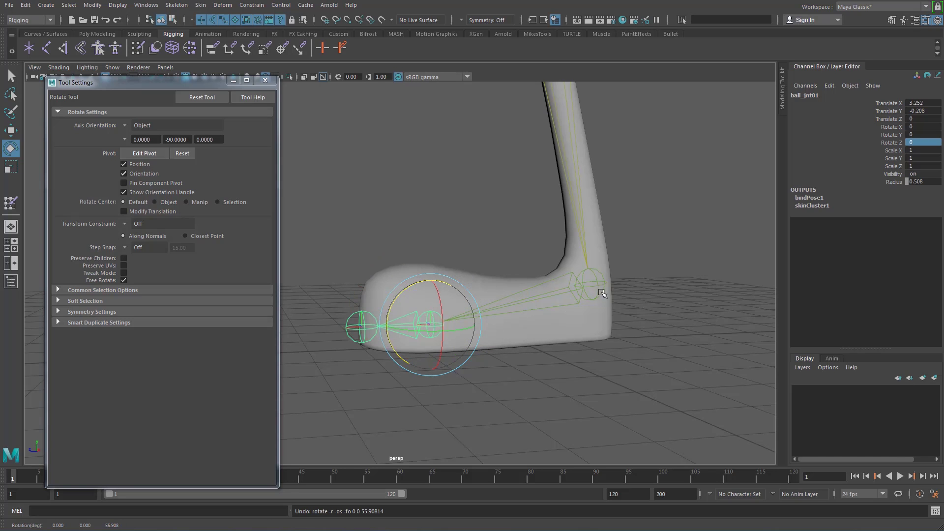
# Rotate ankle_jnt01 downward to test the heel and ankle deformation, and undo the rotation
pyautogui.click(589, 283)
pyautogui.moveTo(557, 260); pyautogui.dragTo(665, 287)
pyautogui.keyDown('alt'); pyautogui.moveTo(665, 287); pyautogui.dragTo(644, 285, button='right'); pyautogui.keyUp('alt')
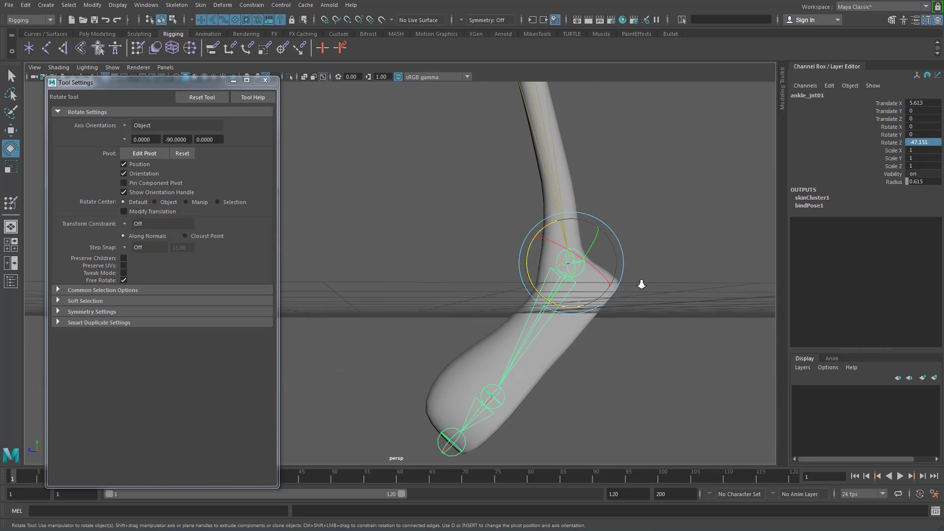
pyautogui.hotkey('ctrl', 'z')
# Rotate knee_jnt01 about Z to about 65 degrees so the lower leg bends backward
pyautogui.keyDown('alt'); pyautogui.moveTo(666, 268); pyautogui.dragTo(540, 229); pyautogui.keyUp('alt')
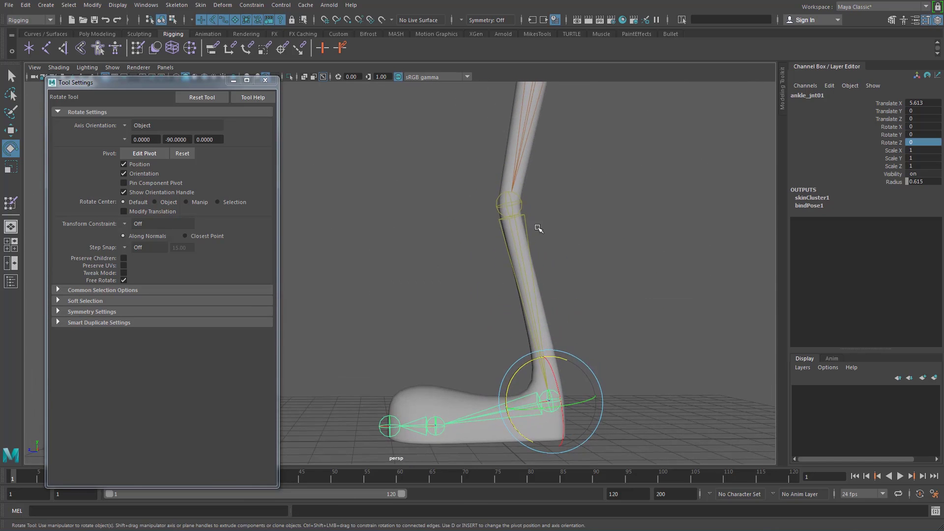
pyautogui.click(498, 200)
pyautogui.moveTo(471, 185); pyautogui.dragTo(476, 230)
pyautogui.keyDown('alt'); pyautogui.moveTo(523, 251); pyautogui.dragTo(472, 316, button='middle'); pyautogui.keyUp('alt')
pyautogui.keyDown('alt'); pyautogui.moveTo(471, 316); pyautogui.dragTo(587, 359, button='right'); pyautogui.keyUp('alt')
pyautogui.keyDown('alt'); pyautogui.moveTo(586, 359); pyautogui.dragTo(461, 350, button='middle'); pyautogui.keyUp('alt')
# Resume painting skin weights on Leg_GEO with knee_jnt01 as the active influence
pyautogui.click(422, 256)
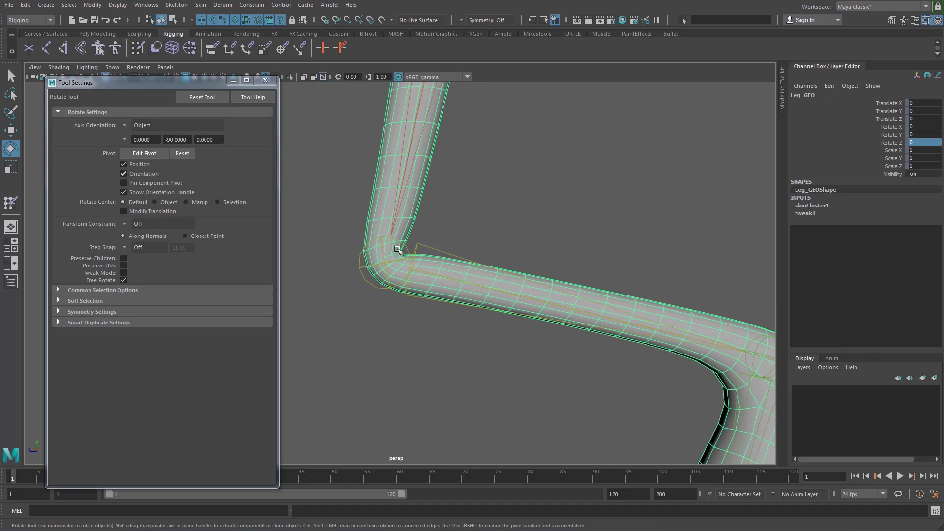
pyautogui.moveTo(591, 287); pyautogui.dragTo(551, 273, button='right')
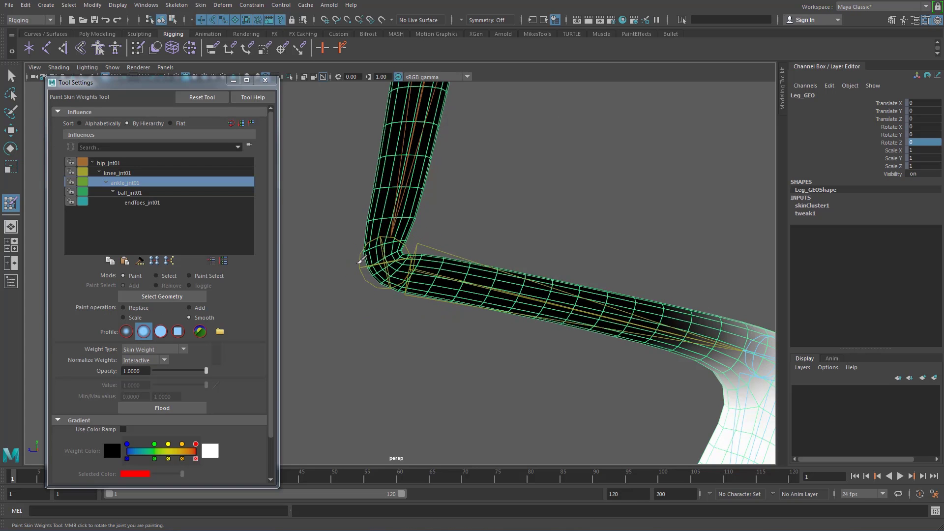
pyautogui.moveTo(359, 260); pyautogui.dragTo(364, 236, button='right')
pyautogui.keyDown('alt'); pyautogui.moveTo(466, 244); pyautogui.dragTo(383, 261); pyautogui.keyUp('alt')
pyautogui.keyDown('alt'); pyautogui.moveTo(383, 260); pyautogui.dragTo(439, 271, button='right'); pyautogui.keyUp('alt')
pyautogui.keyDown('alt'); pyautogui.moveTo(440, 271); pyautogui.dragTo(604, 350, button='middle'); pyautogui.keyUp('alt')
pyautogui.keyDown('alt'); pyautogui.moveTo(495, 323); pyautogui.dragTo(429, 314); pyautogui.keyUp('alt')
pyautogui.keyDown('alt'); pyautogui.moveTo(429, 315); pyautogui.dragTo(511, 321, button='right'); pyautogui.keyUp('alt')
pyautogui.keyDown('alt'); pyautogui.moveTo(561, 323); pyautogui.dragTo(533, 307, button='middle'); pyautogui.keyUp('alt')
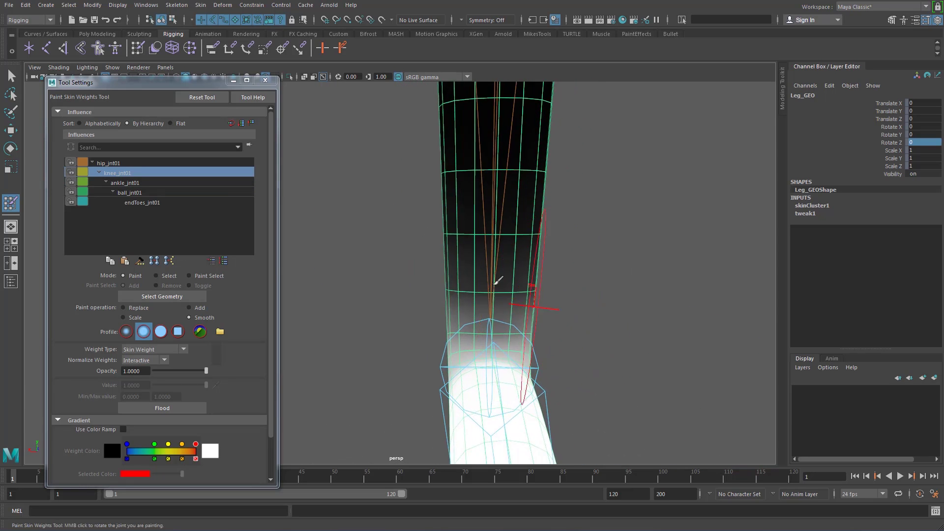
# Replace knee_jnt01's weights with 0 on the thigh just above the knee
pyautogui.click(125, 308)
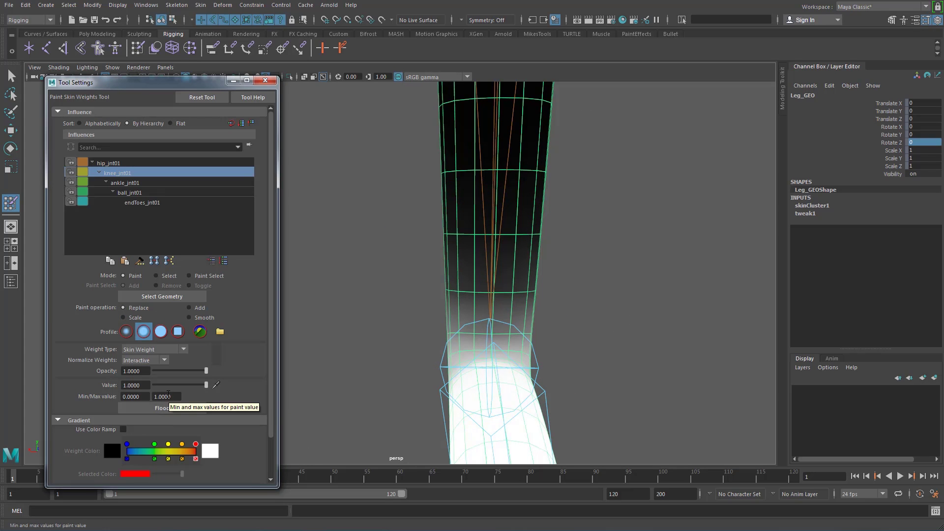
pyautogui.moveTo(206, 385); pyautogui.dragTo(116, 390)
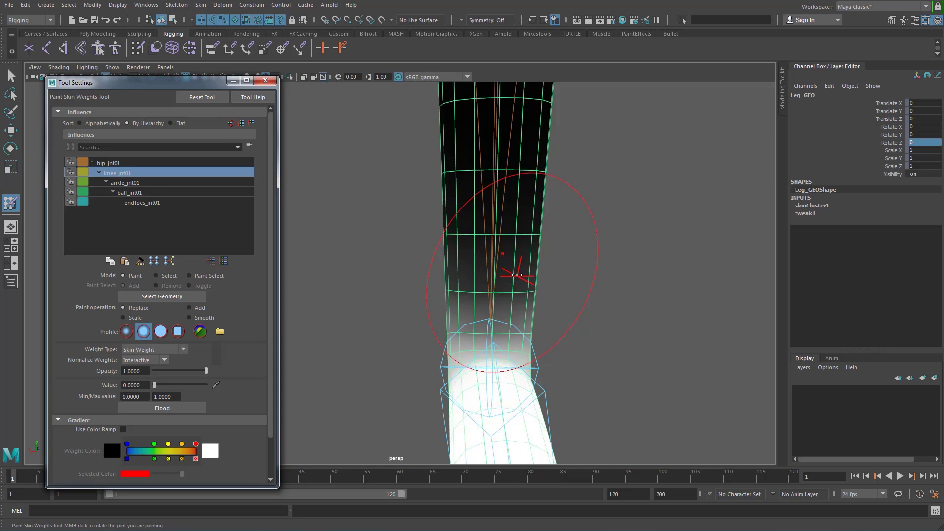
pyautogui.moveTo(513, 274)
pyautogui.mouseDown()
pyautogui.moveTo(497, 270)
pyautogui.moveTo(493, 280)
pyautogui.mouseUp()
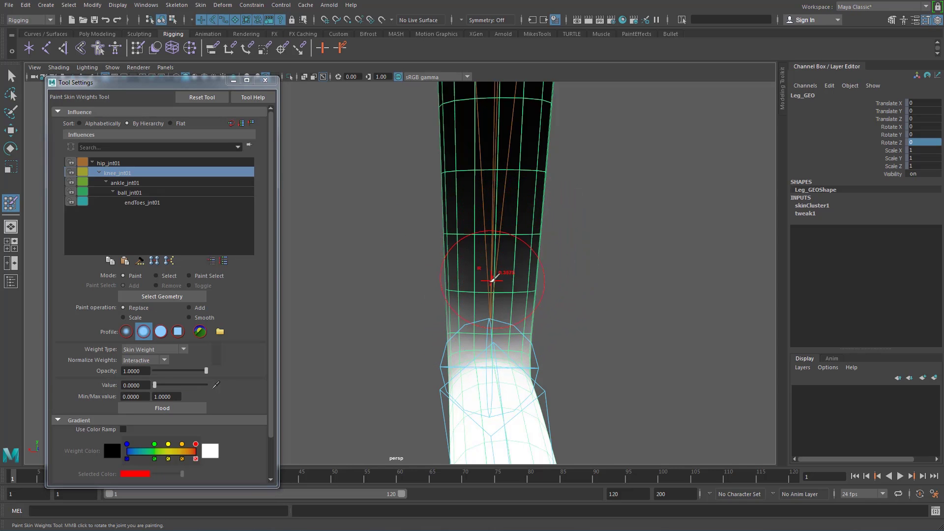
pyautogui.moveTo(484, 226)
pyautogui.mouseDown()
pyautogui.moveTo(479, 305)
pyautogui.moveTo(489, 325)
pyautogui.moveTo(501, 312)
pyautogui.moveTo(496, 283)
pyautogui.moveTo(500, 299)
pyautogui.moveTo(575, 291)
pyautogui.moveTo(496, 291)
pyautogui.mouseUp()
# Switch the paint operation to Smooth and soften knee_jnt01's weight transition all around the knee
pyautogui.click(189, 318)
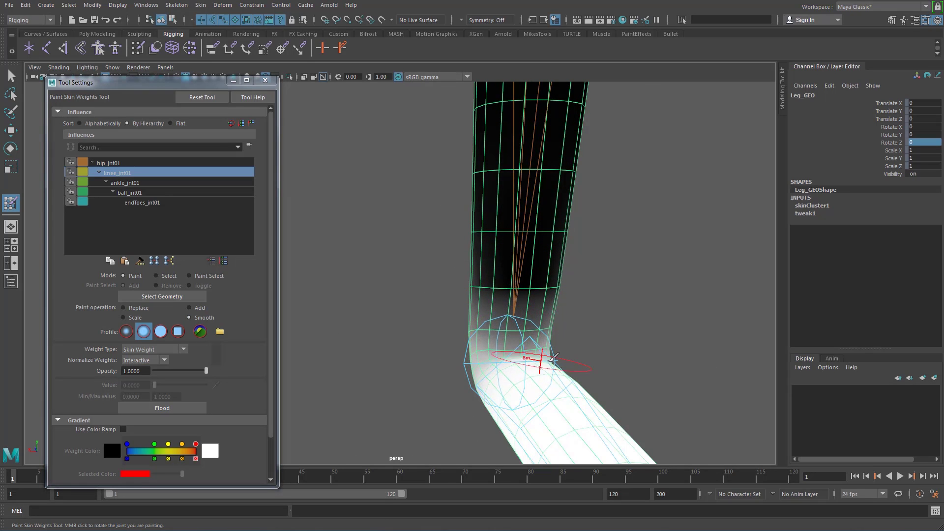
pyautogui.moveTo(517, 350)
pyautogui.keyDown('alt'); pyautogui.mouseDown()
pyautogui.moveTo(491, 382)
pyautogui.moveTo(628, 352)
pyautogui.mouseUp(); pyautogui.keyUp('alt')
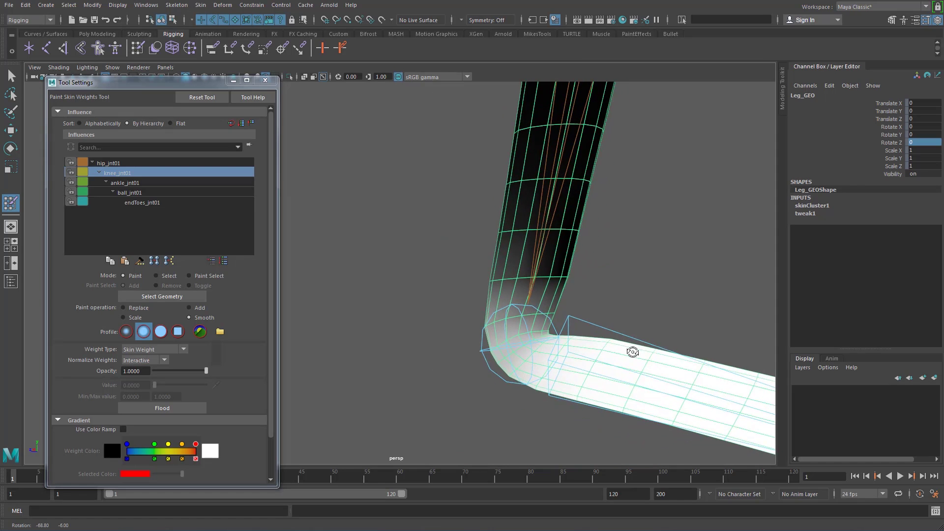
pyautogui.keyDown('alt'); pyautogui.moveTo(534, 338); pyautogui.dragTo(554, 326); pyautogui.keyUp('alt')
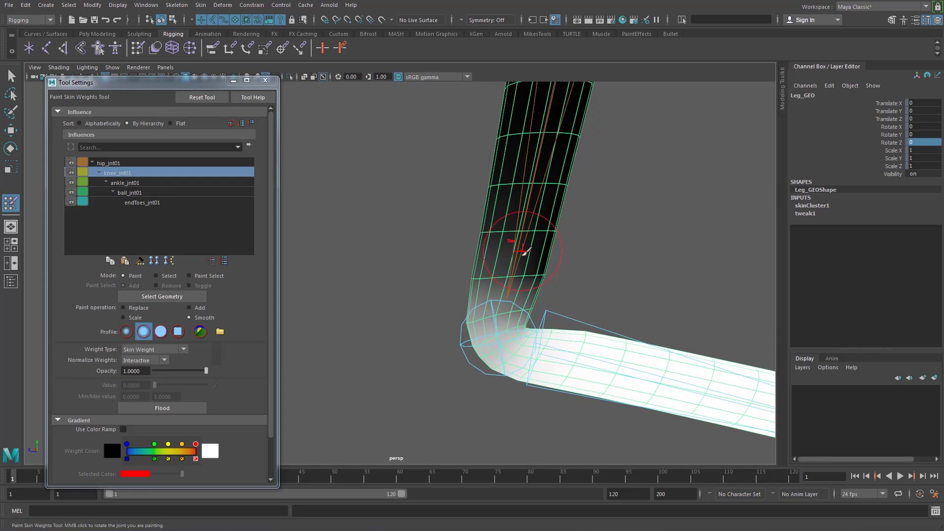
pyautogui.keyDown('alt'); pyautogui.moveTo(571, 270); pyautogui.dragTo(400, 274); pyautogui.keyUp('alt')
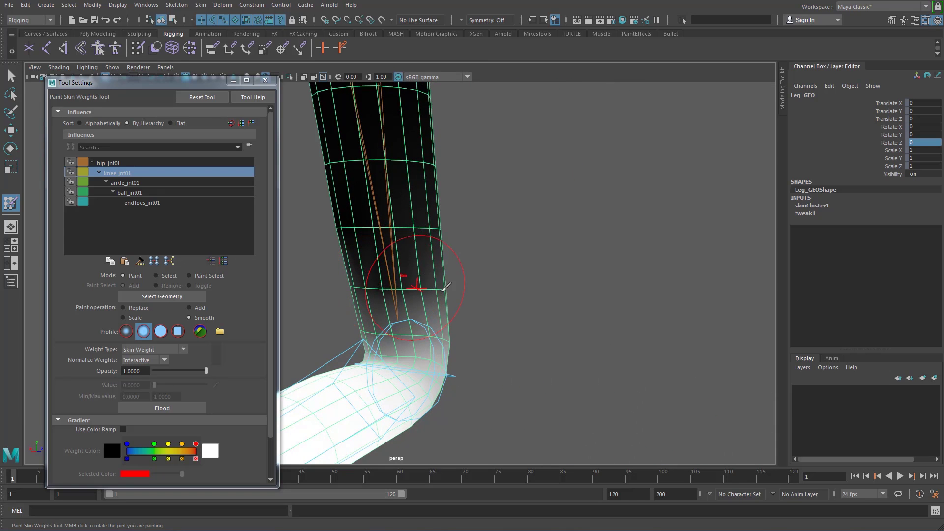
pyautogui.moveTo(513, 279)
pyautogui.keyDown('alt'); pyautogui.mouseDown()
pyautogui.moveTo(443, 257)
pyautogui.moveTo(503, 251)
pyautogui.mouseUp(); pyautogui.keyUp('alt')
pyautogui.keyDown('alt'); pyautogui.moveTo(475, 302); pyautogui.dragTo(486, 313); pyautogui.keyUp('alt')
pyautogui.keyDown('alt'); pyautogui.moveTo(497, 315); pyautogui.dragTo(681, 368, button='right'); pyautogui.keyUp('alt')
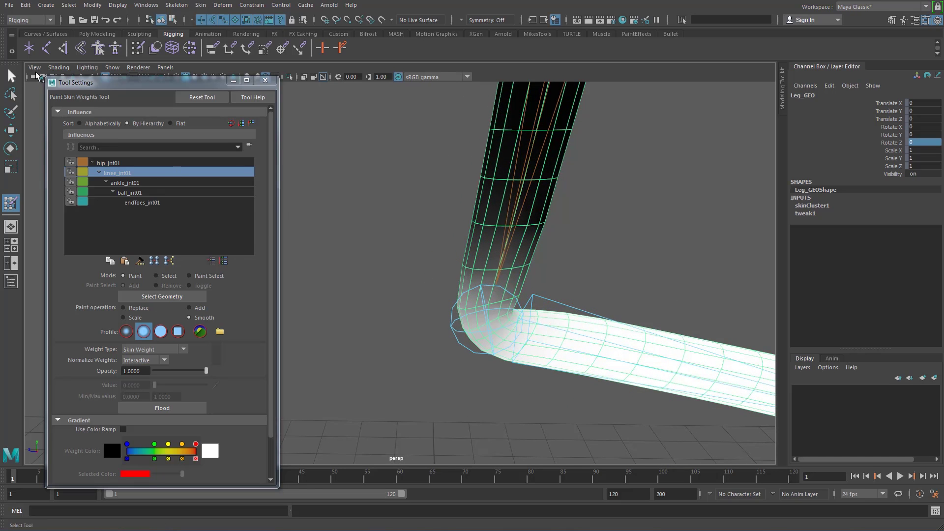
# Close the tool settings, leave weight painting and reset knee_jnt01's Rotate Z to 0
pyautogui.click(265, 80)
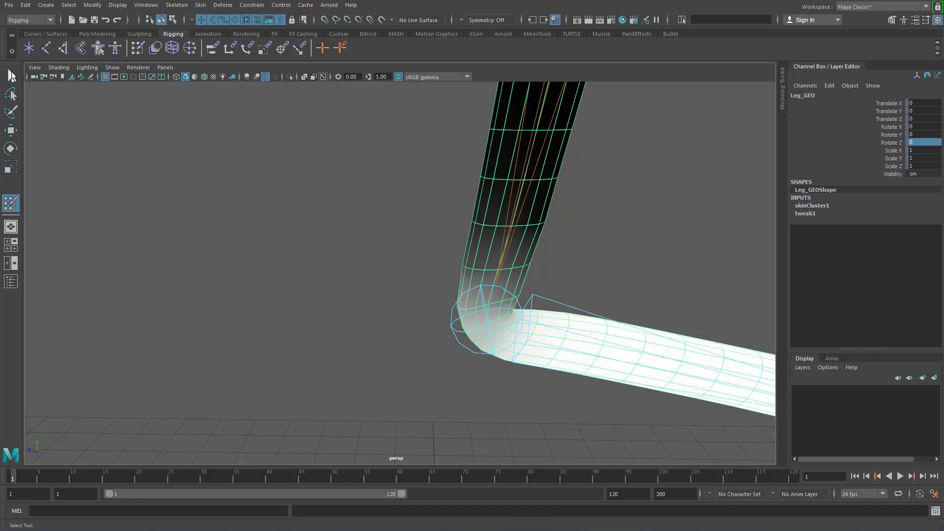
pyautogui.click(12, 76)
pyautogui.scroll(-8, 194, 156)
pyautogui.keyDown('alt'); pyautogui.moveTo(542, 244); pyautogui.dragTo(503, 230); pyautogui.keyUp('alt')
pyautogui.keyDown('alt'); pyautogui.moveTo(503, 230); pyautogui.dragTo(616, 254, button='right'); pyautogui.keyUp('alt')
pyautogui.keyDown('alt'); pyautogui.moveTo(602, 238); pyautogui.dragTo(569, 203, button='middle'); pyautogui.keyUp('alt')
pyautogui.click(396, 252)
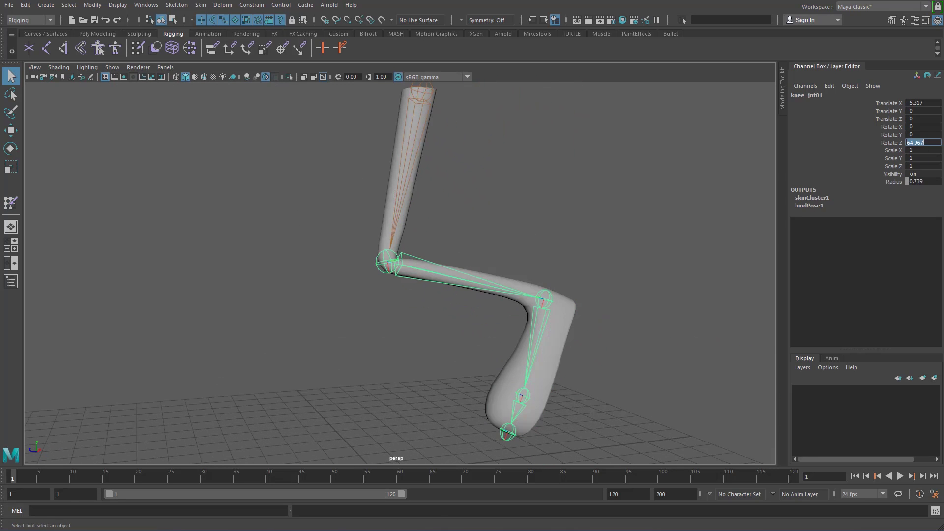
pyautogui.write('0')
pyautogui.press('Return')
pyautogui.keyDown('alt'); pyautogui.moveTo(554, 278); pyautogui.dragTo(497, 279, button='right'); pyautogui.keyUp('alt')
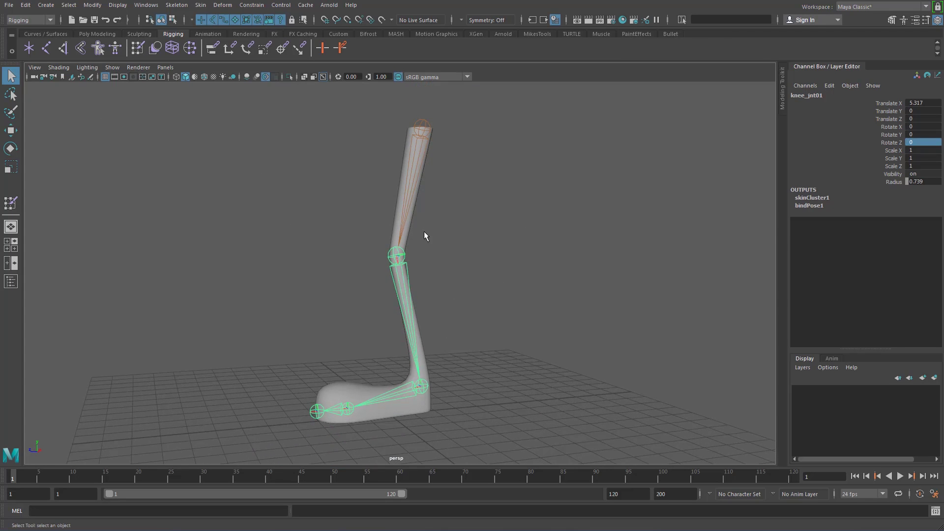
# Test-move hip_jnt01 to check how the bound leg follows, and undo the move
pyautogui.keyDown('alt'); pyautogui.moveTo(478, 245); pyautogui.dragTo(466, 249, button='right'); pyautogui.keyUp('alt')
pyautogui.keyDown('alt'); pyautogui.moveTo(470, 243); pyautogui.dragTo(487, 230, button='middle'); pyautogui.keyUp('alt')
pyautogui.keyDown('alt'); pyautogui.moveTo(498, 251); pyautogui.dragTo(480, 257); pyautogui.keyUp('alt')
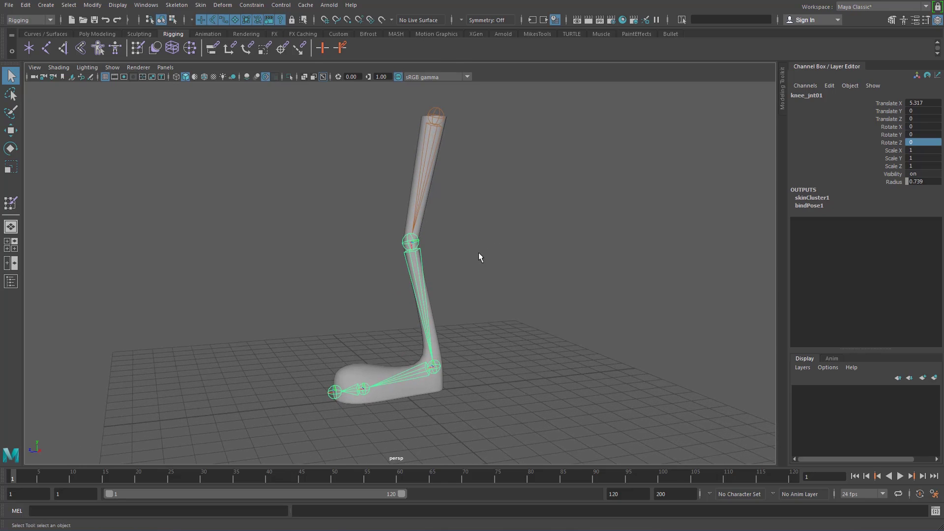
pyautogui.click(436, 114)
pyautogui.press('w')
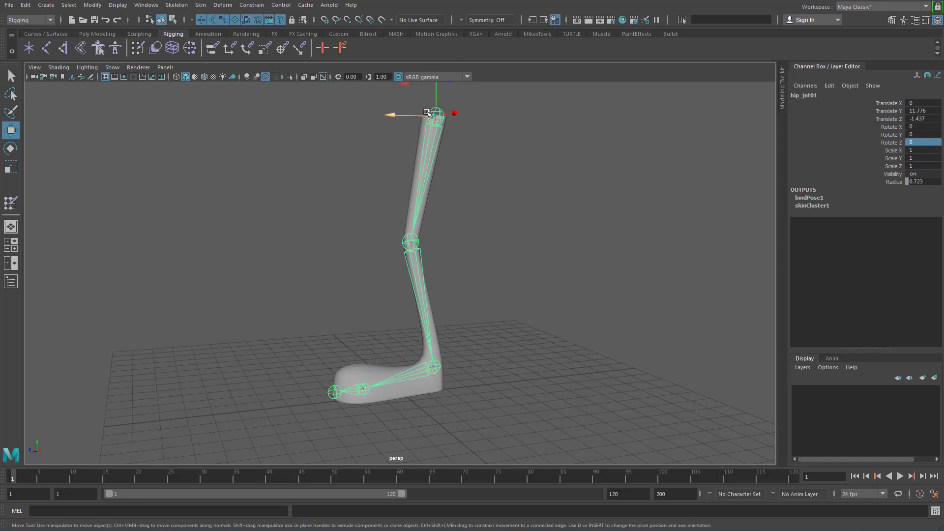
pyautogui.moveTo(433, 116); pyautogui.dragTo(412, 157)
pyautogui.hotkey('ctrl', 'z')
# Test-bend knee_jnt01 by about 59 degrees around Z, undo the rotation and clear the selection
pyautogui.press('e')
pyautogui.click(412, 241)
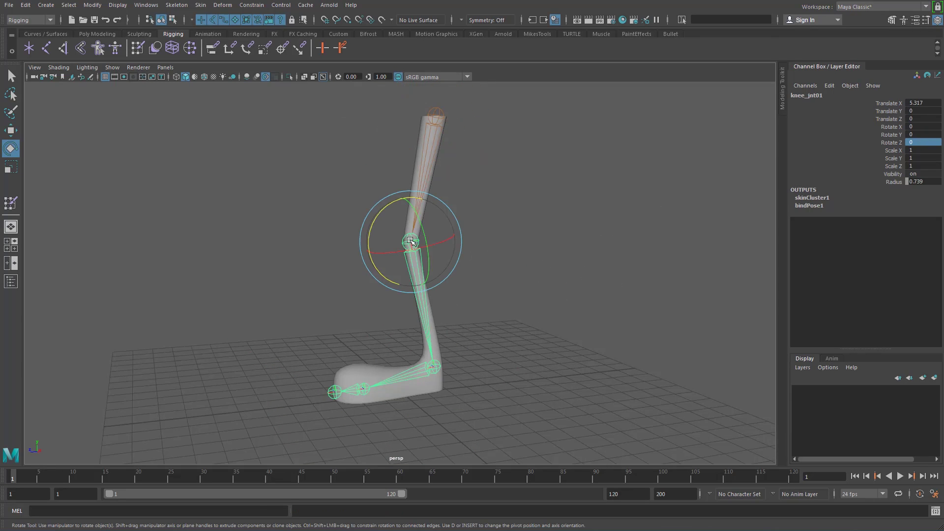
pyautogui.moveTo(380, 217); pyautogui.dragTo(379, 257)
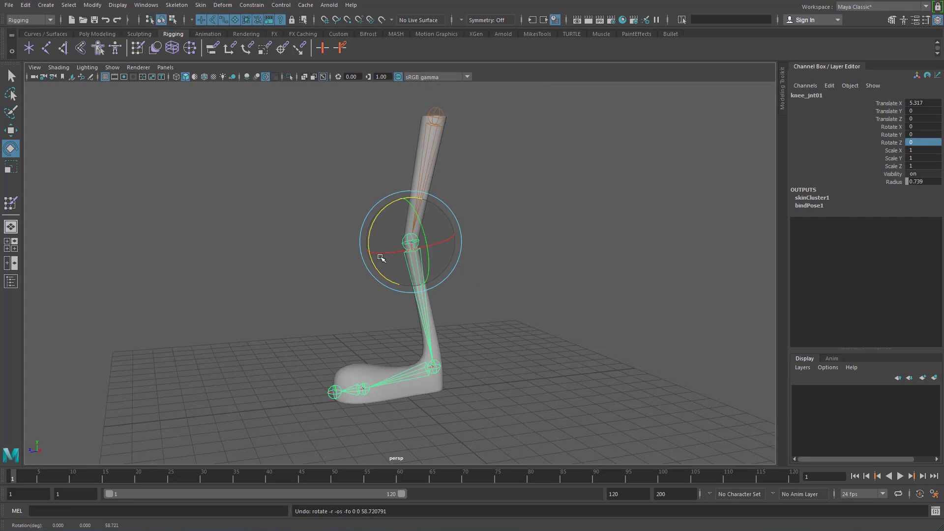
pyautogui.click(296, 244)
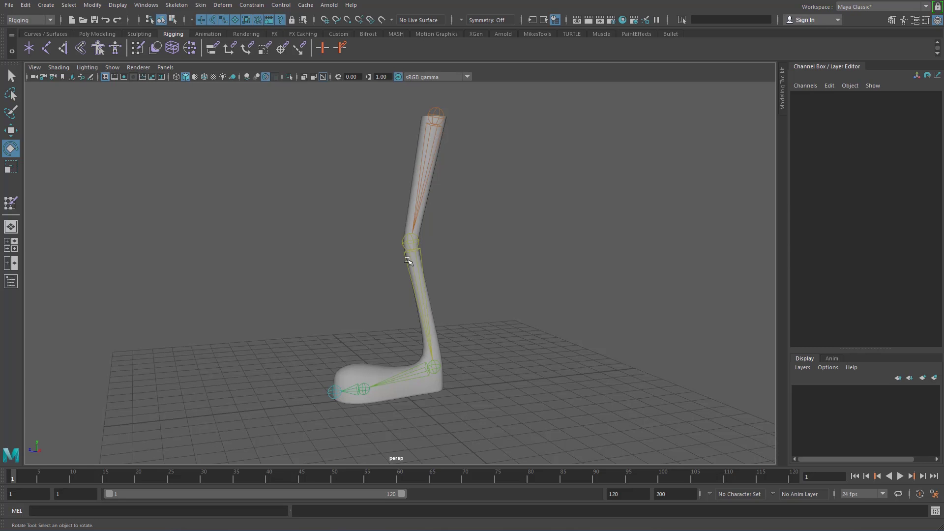
# Test-rotate the end joint at the tip of the toes and undo the rotation
pyautogui.keyDown('alt'); pyautogui.moveTo(388, 283); pyautogui.dragTo(354, 285); pyautogui.keyUp('alt')
pyautogui.click(442, 112)
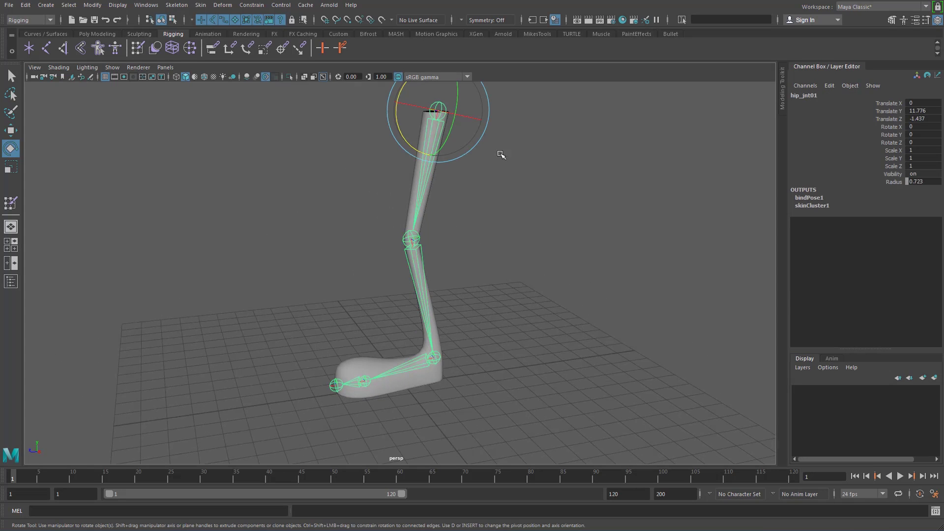
pyautogui.click(371, 371)
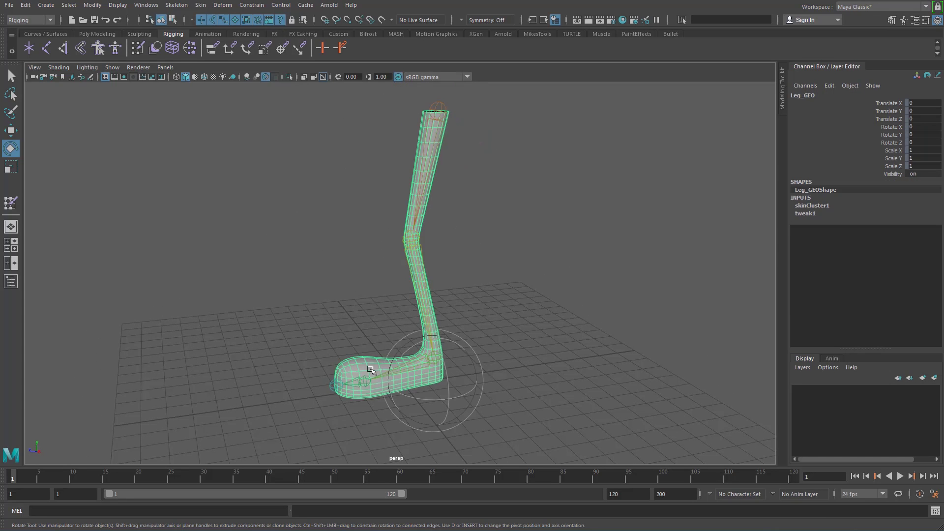
pyautogui.keyDown('alt'); pyautogui.moveTo(288, 361); pyautogui.dragTo(307, 383, button='right'); pyautogui.keyUp('alt')
pyautogui.keyDown('alt'); pyautogui.moveTo(307, 383); pyautogui.dragTo(311, 341, button='middle'); pyautogui.keyUp('alt')
pyautogui.keyDown('alt'); pyautogui.moveTo(312, 342); pyautogui.dragTo(313, 379, button='right'); pyautogui.keyUp('alt')
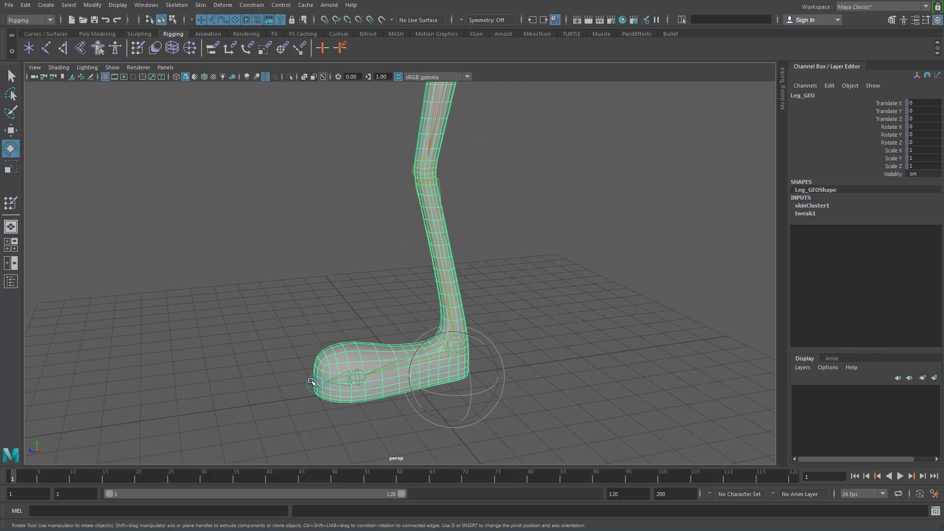
pyautogui.click(313, 380)
pyautogui.moveTo(307, 347); pyautogui.dragTo(365, 344)
pyautogui.hotkey('ctrl', 'z')
# Test-rotate the ball joint and ankle_jnt01 in turn to check the foot's deformation, undoing each rotation
pyautogui.click(341, 311)
pyautogui.click(355, 373)
pyautogui.hotkey('ctrl', 'z')
pyautogui.click(457, 341)
pyautogui.moveTo(445, 318)
pyautogui.mouseDown()
pyautogui.moveTo(460, 312)
pyautogui.moveTo(434, 317)
pyautogui.mouseUp()
pyautogui.hotkey('ctrl', 'z')
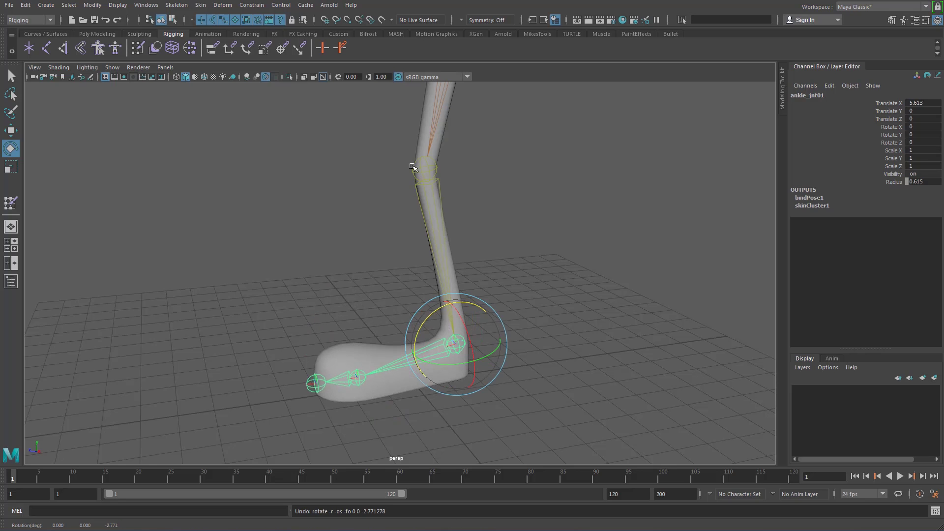
# Test-bend knee_jnt01 by about 72 degrees around Z, undo it and deselect the joint
pyautogui.click(412, 167)
pyautogui.moveTo(397, 139); pyautogui.dragTo(386, 191)
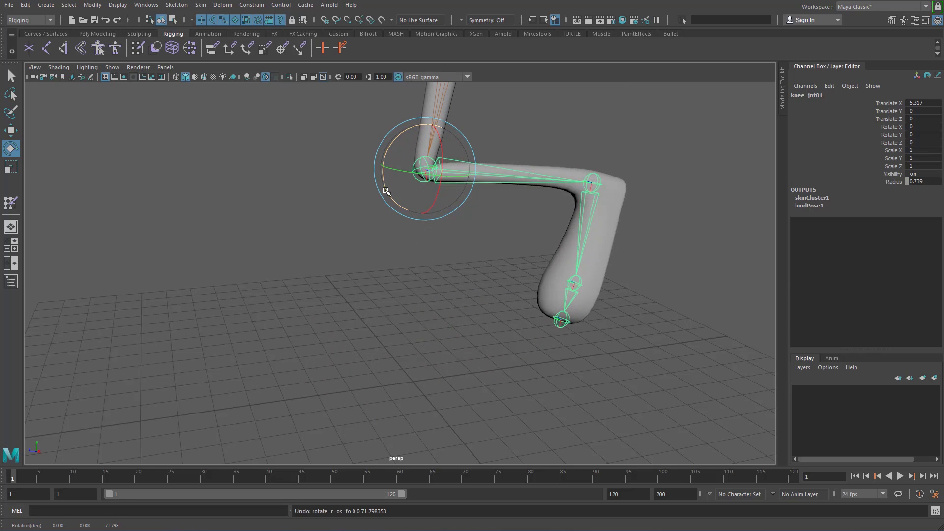
pyautogui.click(557, 226)
# Save the scene with the leg back in its bind pose
pyautogui.keyDown('alt'); pyautogui.moveTo(556, 226); pyautogui.dragTo(445, 289); pyautogui.keyUp('alt')
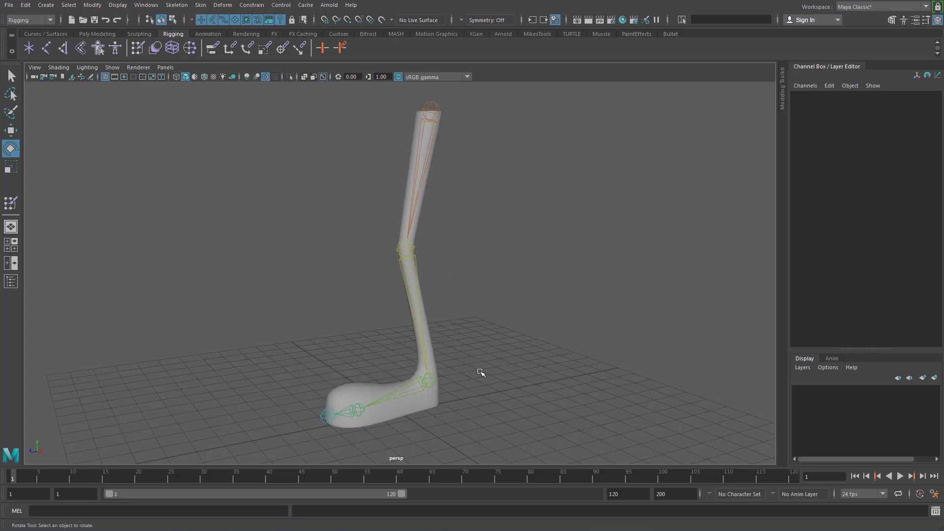
pyautogui.hotkey('ctrl', 's')
pyautogui.keyDown('alt'); pyautogui.moveTo(502, 207); pyautogui.dragTo(472, 252, button='right'); pyautogui.keyUp('alt')
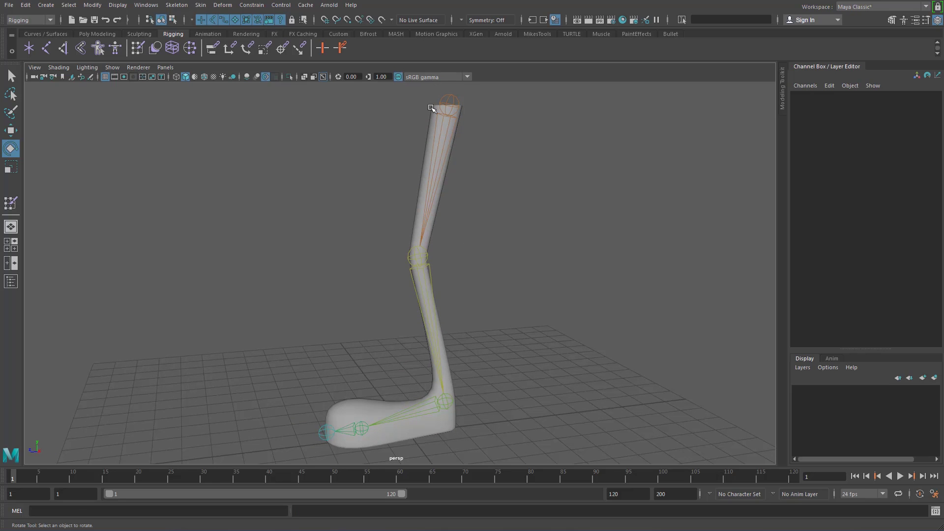
# Select hip_jnt01 and open the Outliner, placing it clear of the leg
pyautogui.click(453, 98)
pyautogui.keyDown('alt'); pyautogui.moveTo(507, 226); pyautogui.dragTo(489, 241, button='right'); pyautogui.keyUp('alt')
pyautogui.keyDown('alt'); pyautogui.moveTo(489, 241); pyautogui.dragTo(590, 264); pyautogui.keyUp('alt')
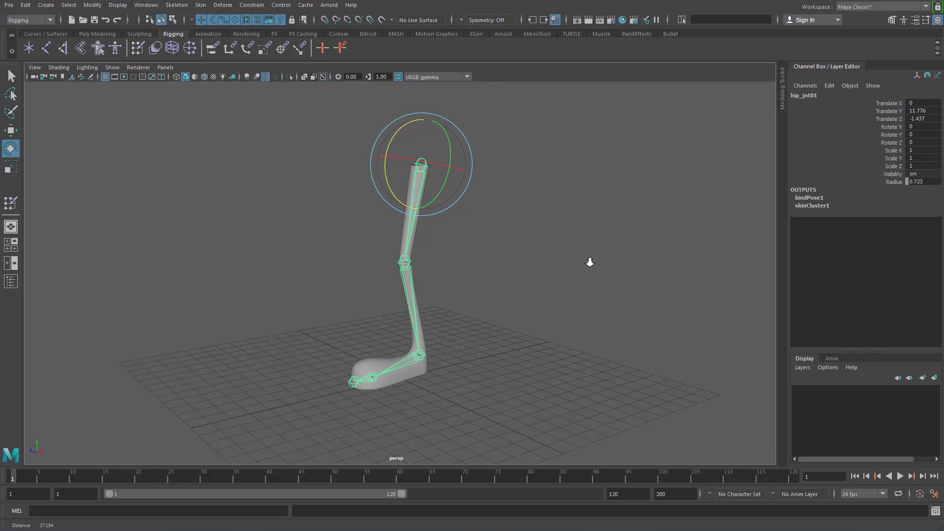
pyautogui.keyDown('alt'); pyautogui.moveTo(590, 264); pyautogui.dragTo(567, 263, button='right'); pyautogui.keyUp('alt')
pyautogui.keyDown('alt'); pyautogui.moveTo(568, 263); pyautogui.dragTo(567, 267, button='middle'); pyautogui.keyUp('alt')
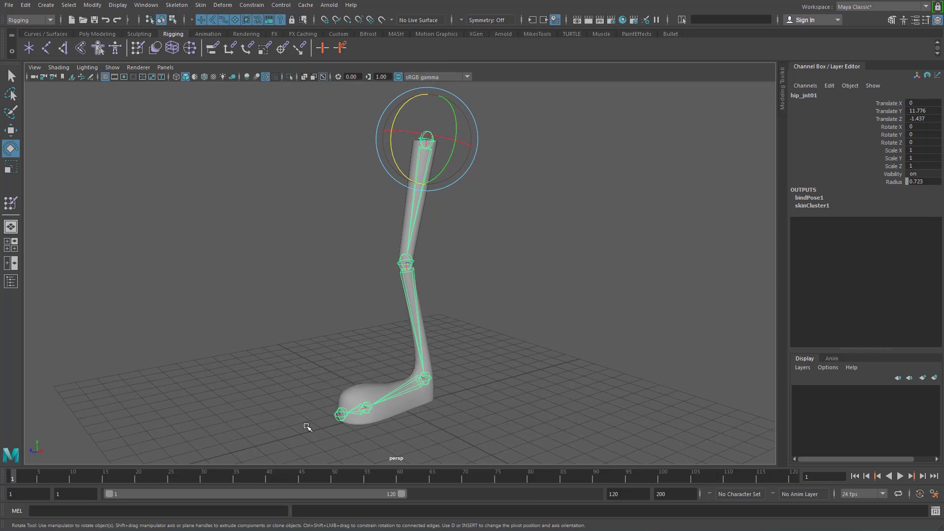
pyautogui.click(12, 284)
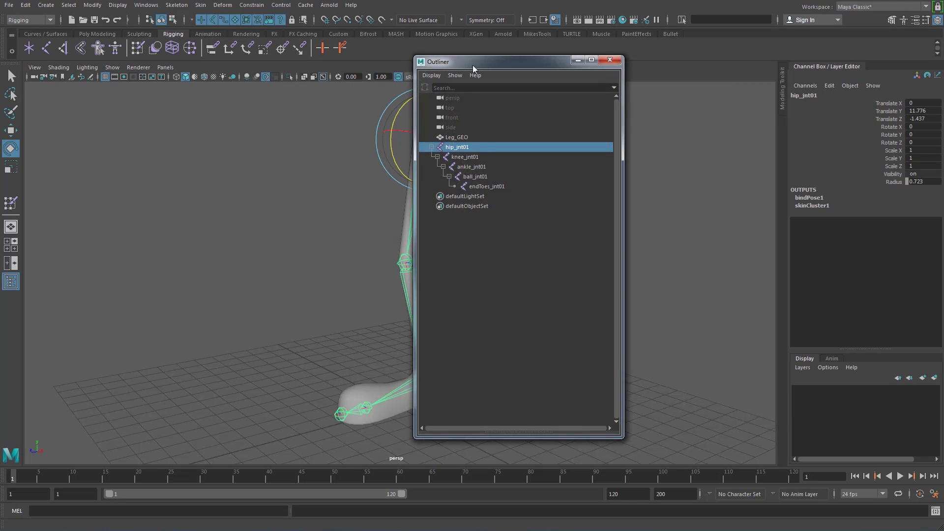
pyautogui.moveTo(473, 63); pyautogui.dragTo(636, 100)
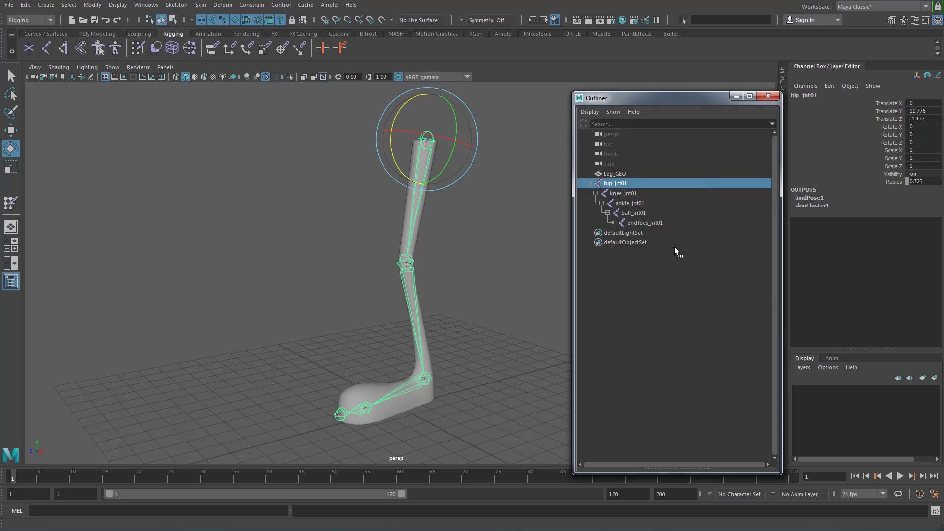
# Duplicate the hip_jnt01 joint chain twice and expand both copies in the Outliner
pyautogui.hotkey('ctrl', 'd')
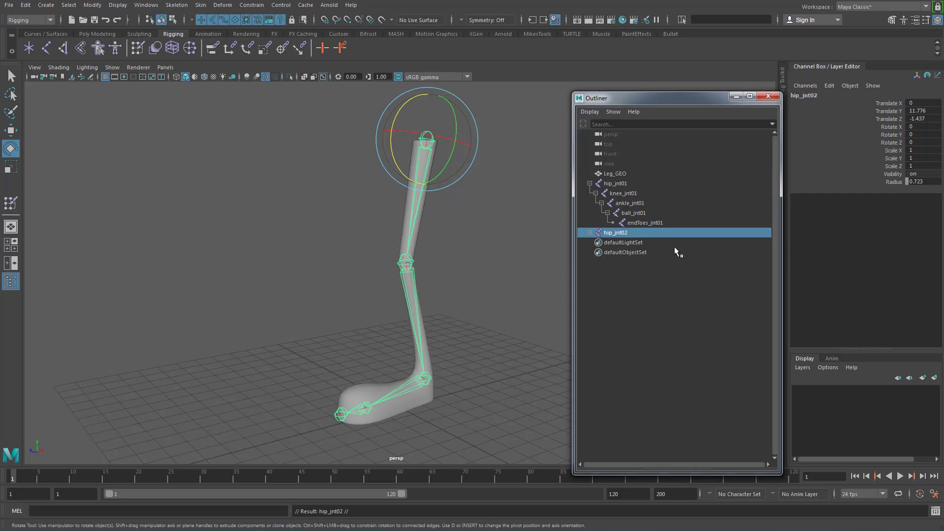
pyautogui.hotkey('ctrl', 'd')
pyautogui.click(590, 232)
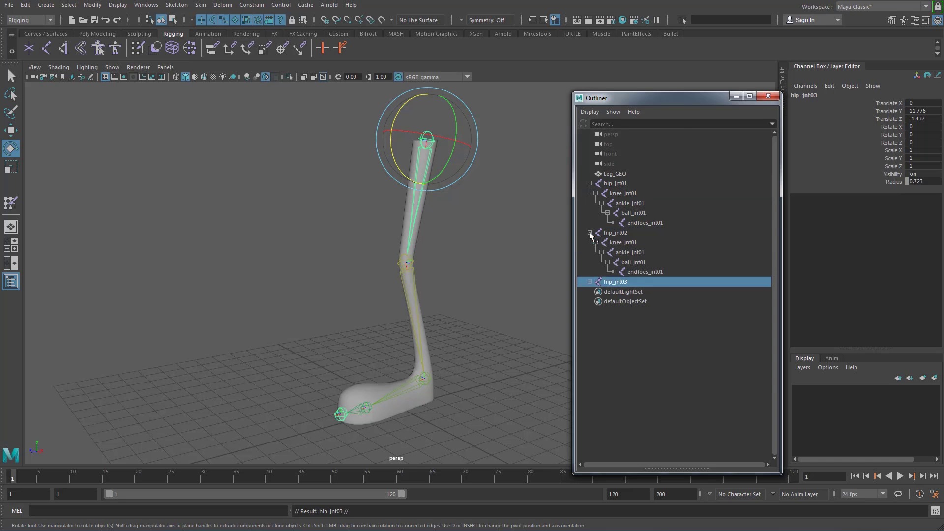
pyautogui.click(590, 282)
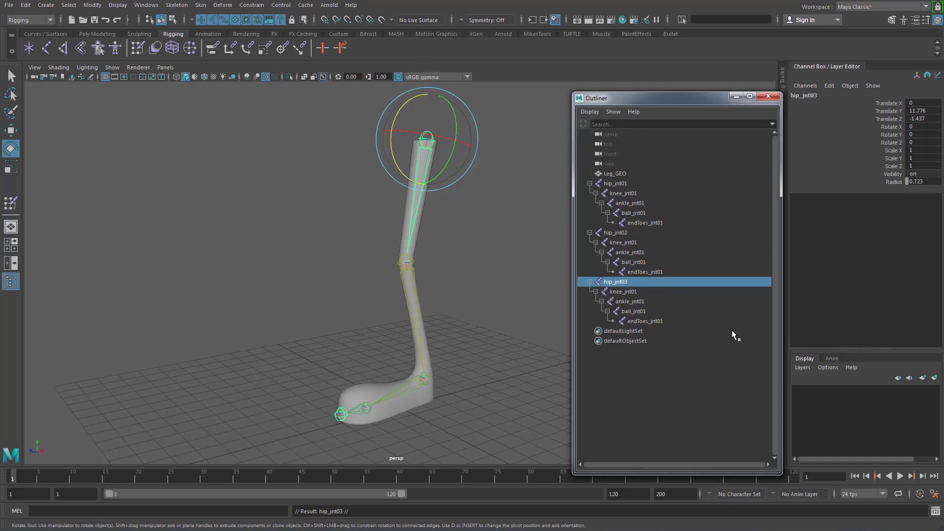
# Rotate hip_jnt02 by about 57 degrees and hip_jnt03 by about 90 degrees around Z to show the separate chains, and undo both rotations
pyautogui.click(615, 234)
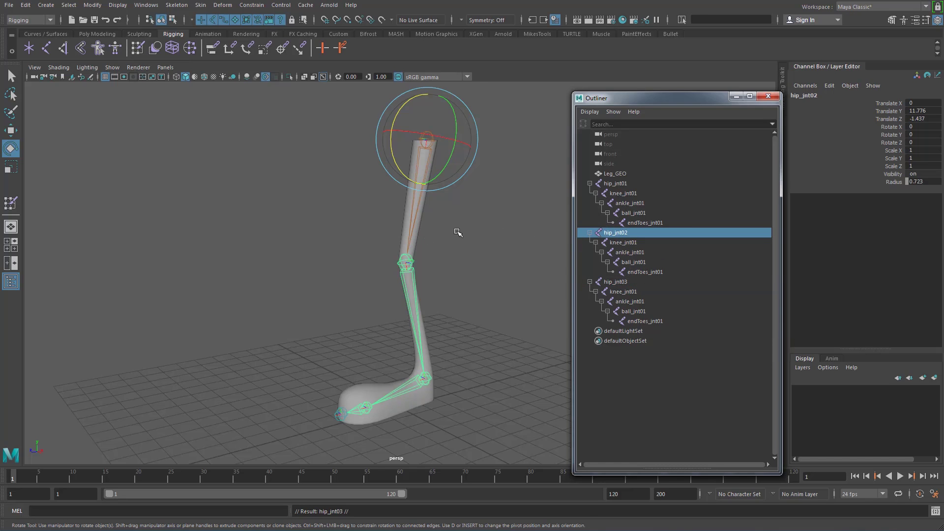
pyautogui.press('w')
pyautogui.press('e')
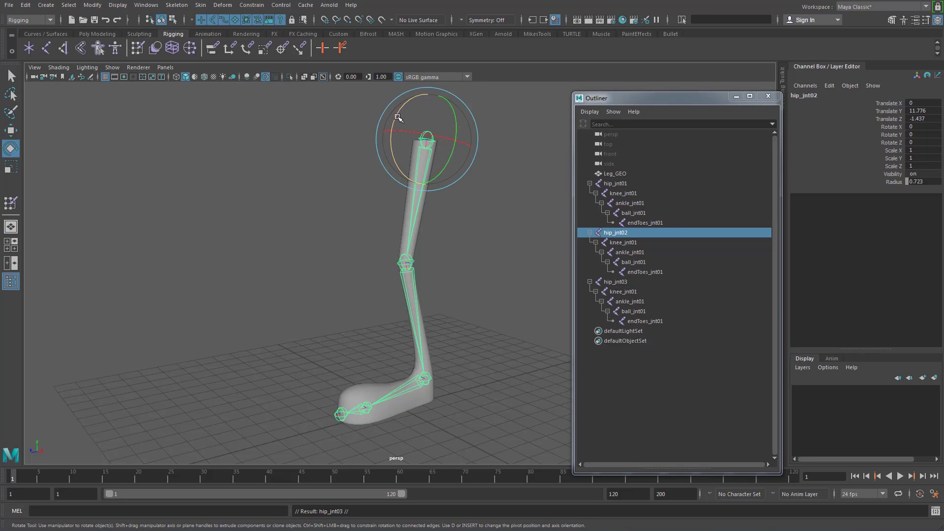
pyautogui.moveTo(401, 119); pyautogui.dragTo(448, 105)
pyautogui.click(620, 281)
pyautogui.keyDown('alt'); pyautogui.moveTo(503, 266); pyautogui.dragTo(461, 286); pyautogui.keyUp('alt')
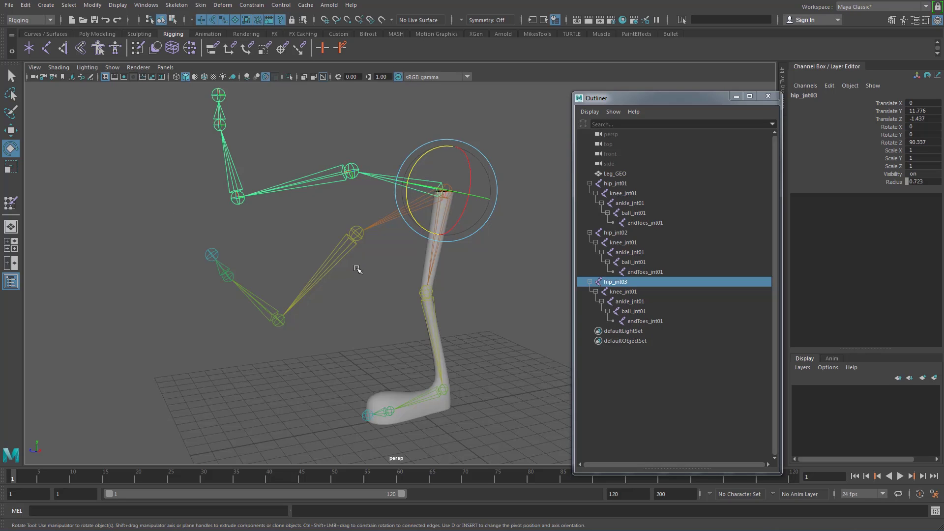
pyautogui.click(427, 295)
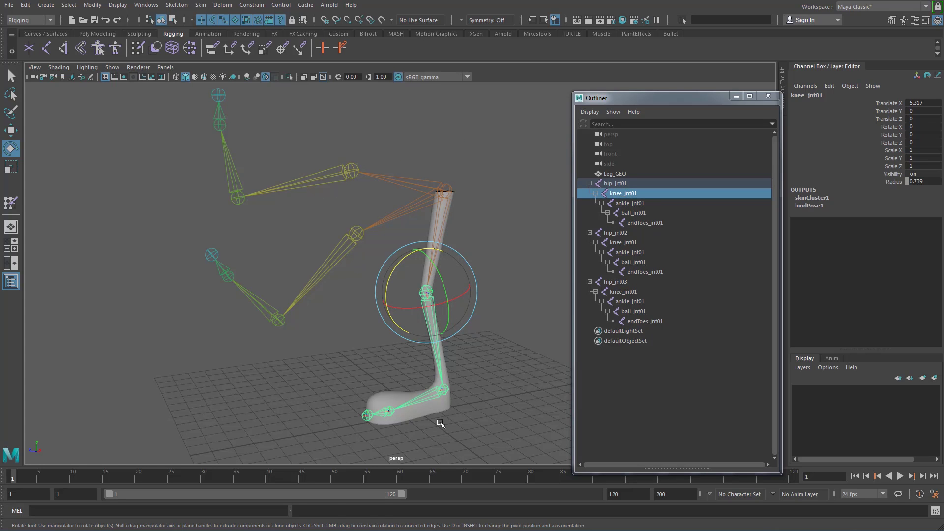
pyautogui.hotkey('ctrl', 'z')
pyautogui.hotkey('ctrl', 'z')
pyautogui.hotkey('ctrl', 'z')
pyautogui.hotkey('ctrl', 'z')
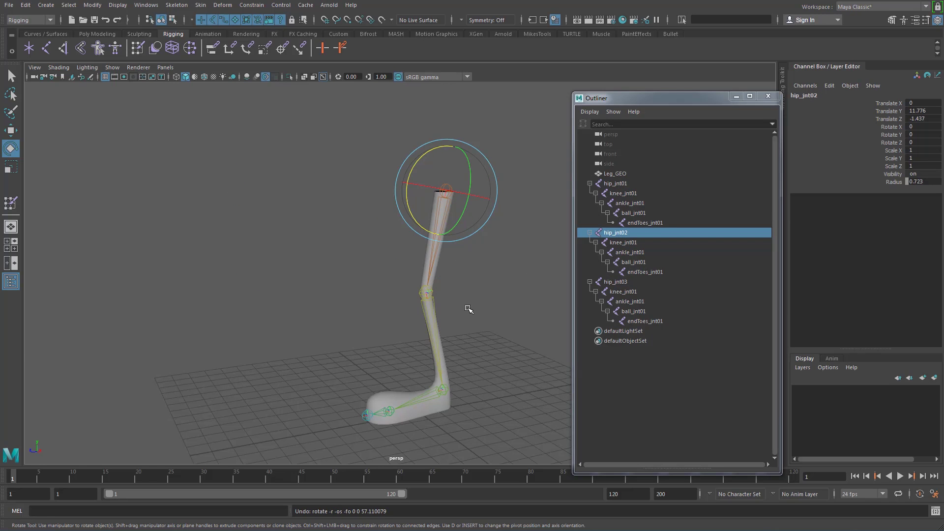
# Delete the endToes_jnt01 and ball_jnt01 joints from the hip_jnt02 chain
pyautogui.keyDown('alt'); pyautogui.moveTo(468, 309); pyautogui.dragTo(499, 305); pyautogui.keyUp('alt')
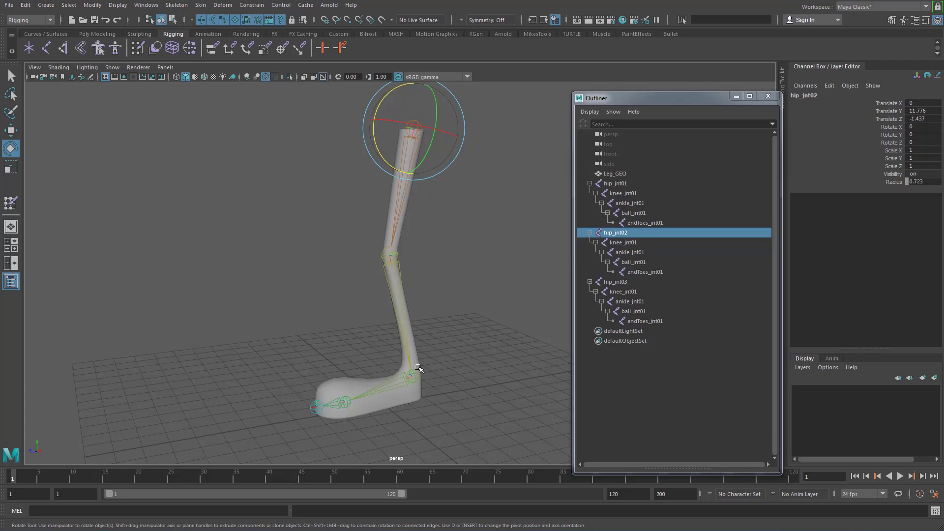
pyautogui.click(639, 272)
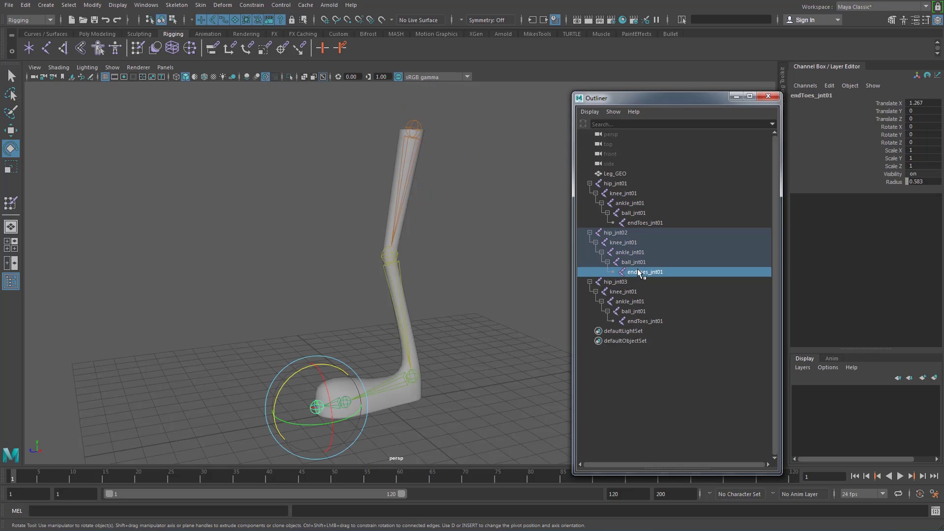
pyautogui.press('Delete')
pyautogui.click(636, 262)
pyautogui.press('Delete')
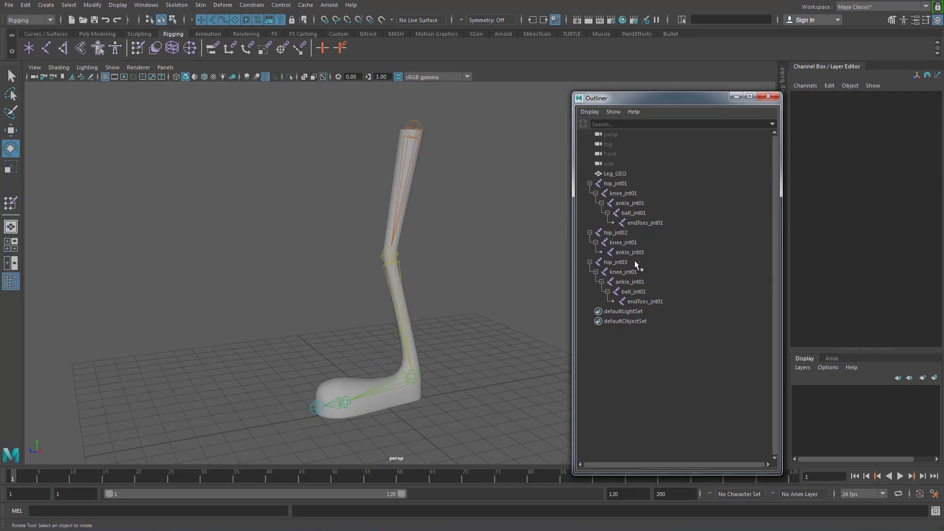
# Delete the endToes_jnt01 and ball_jnt01 joints from the hip_jnt03 chain
pyautogui.click(641, 223)
pyautogui.click(644, 301)
pyautogui.press('Delete')
pyautogui.click(634, 292)
pyautogui.press('Delete')
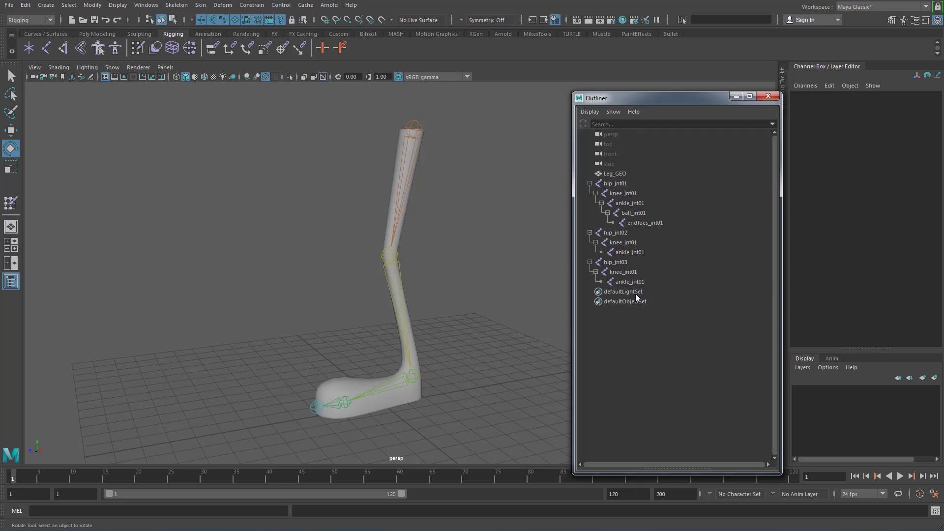
# Add the prefix bind_ to every joint name in the original chain, from hip_jnt01 to endToes_jnt01
pyautogui.click(619, 186)
pyautogui.keyDown('shift'); pyautogui.click(642, 223); pyautogui.keyUp('shift')
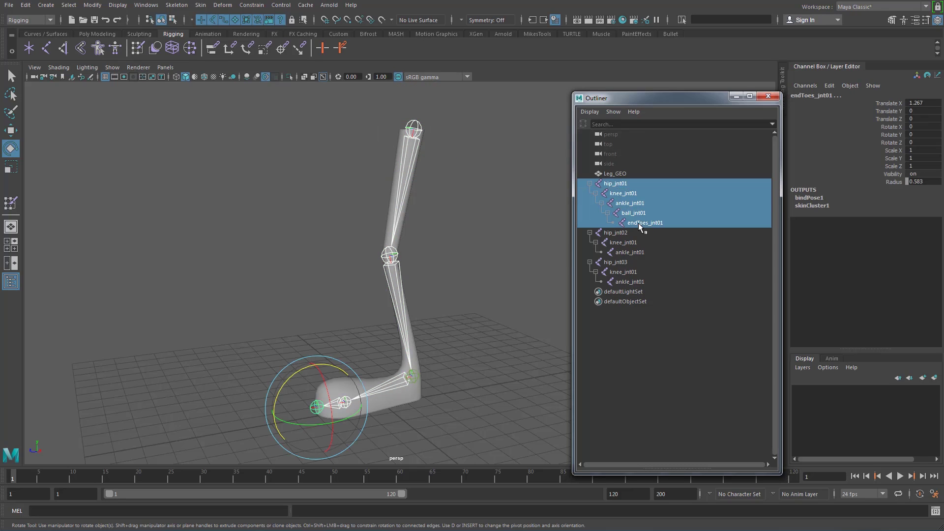
pyautogui.click(90, 6)
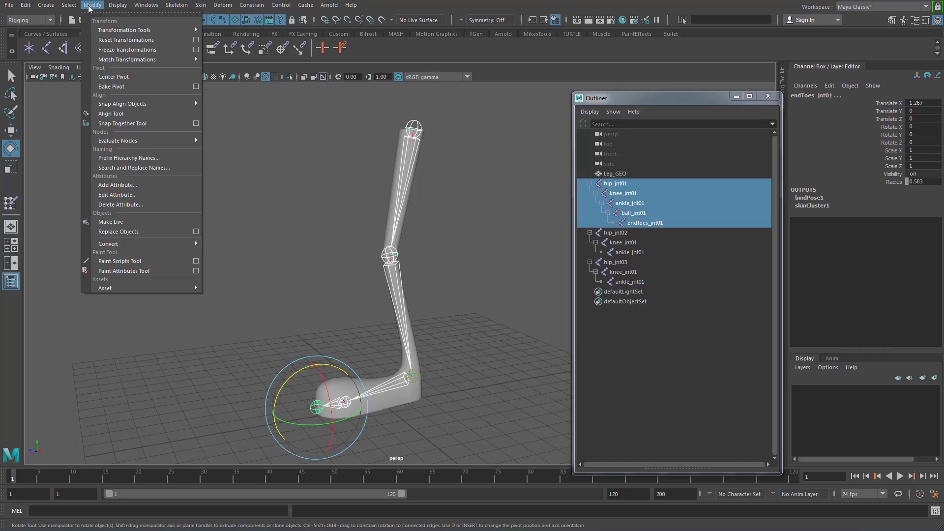
pyautogui.click(136, 158)
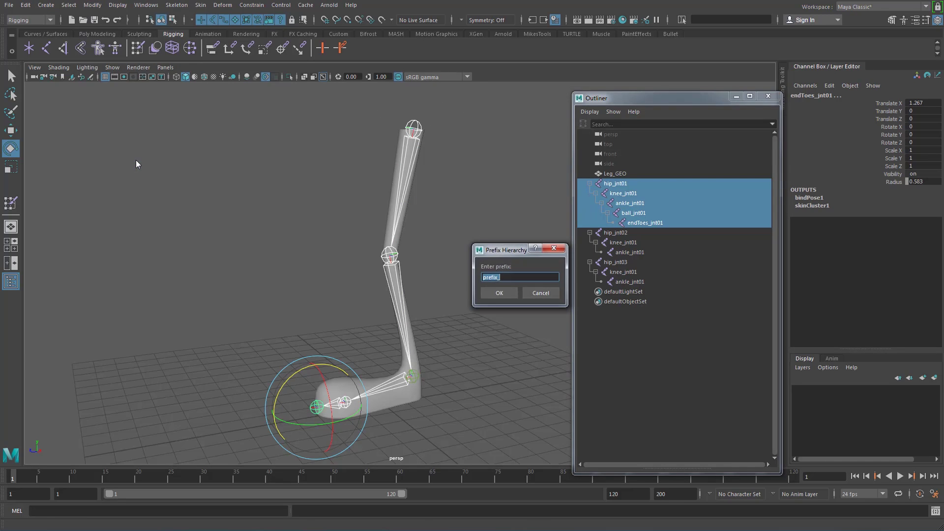
pyautogui.write('bind_')
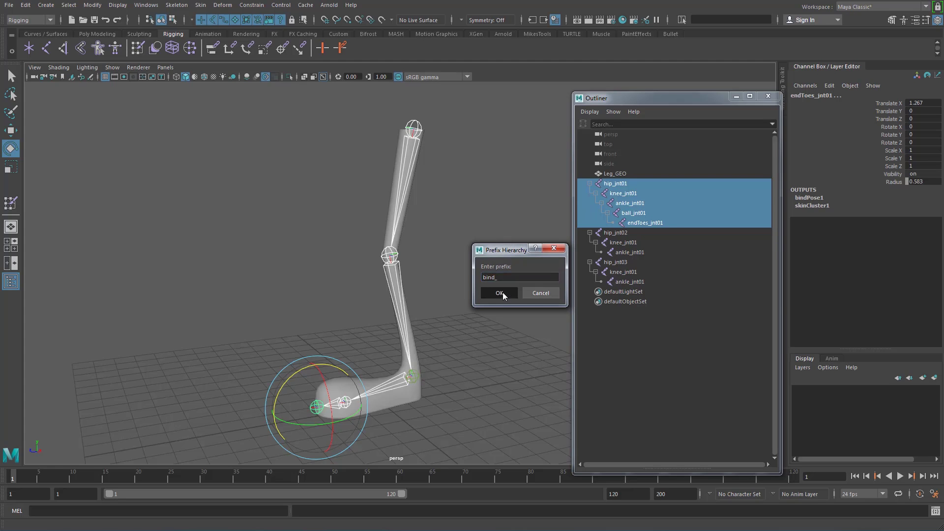
pyautogui.click(500, 293)
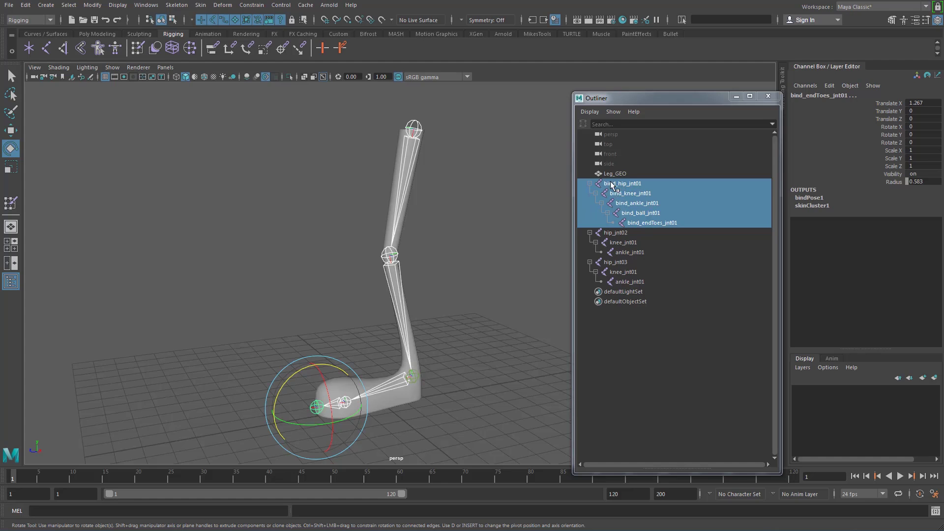
# Add the prefix IK_ to every joint name in the hip_jnt02 chain, down to its ankle joint
pyautogui.click(618, 232)
pyautogui.keyDown('shift'); pyautogui.click(633, 253); pyautogui.keyUp('shift')
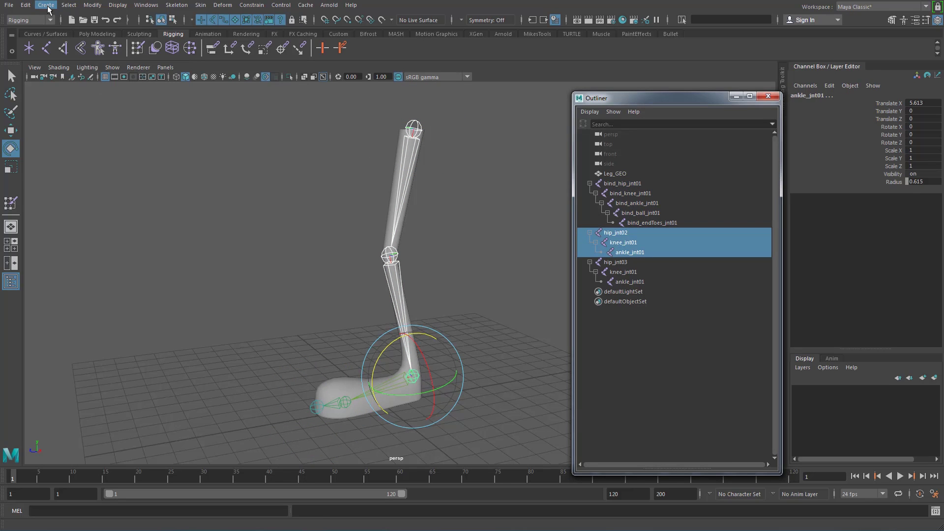
pyautogui.click(93, 5)
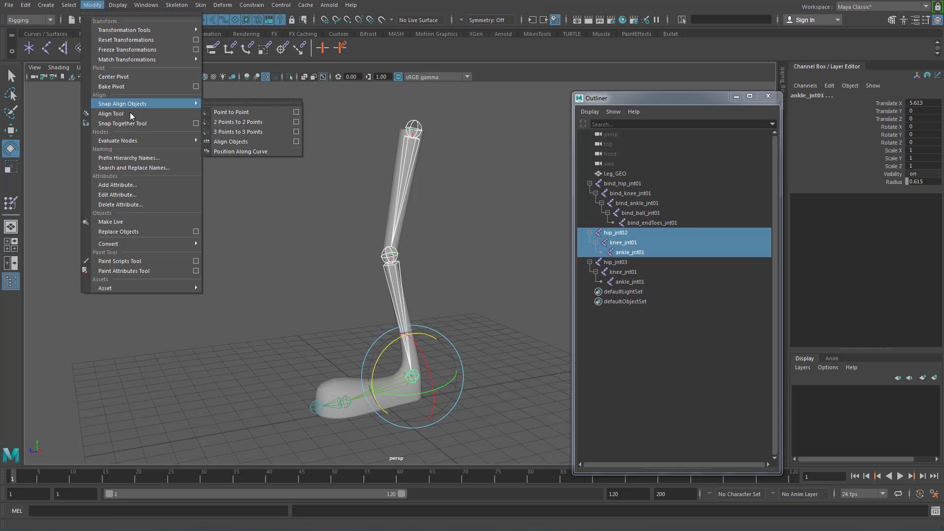
pyautogui.click(146, 160)
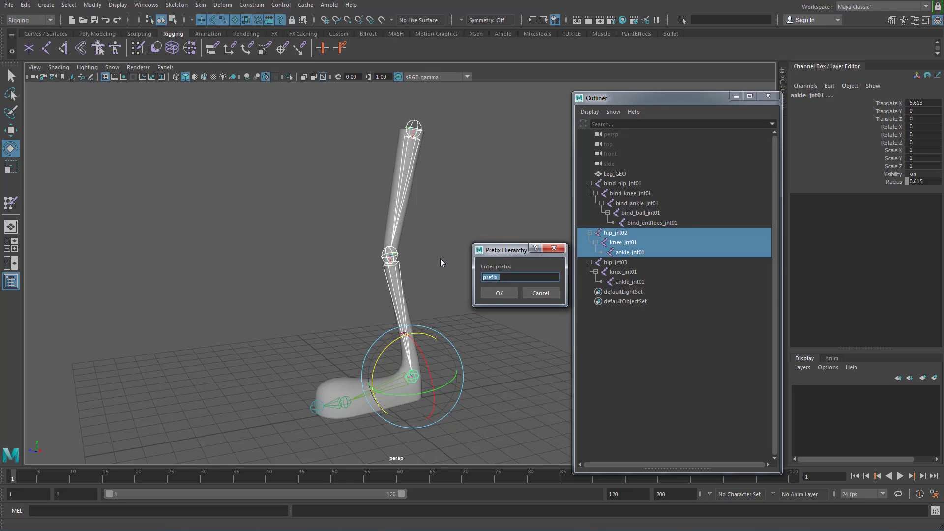
pyautogui.write('IK_')
pyautogui.click(499, 293)
# Add the prefix FK_ to every joint name in the hip_jnt03 chain, down to its ankle joint
pyautogui.click(617, 262)
pyautogui.keyDown('shift'); pyautogui.click(624, 280); pyautogui.keyUp('shift')
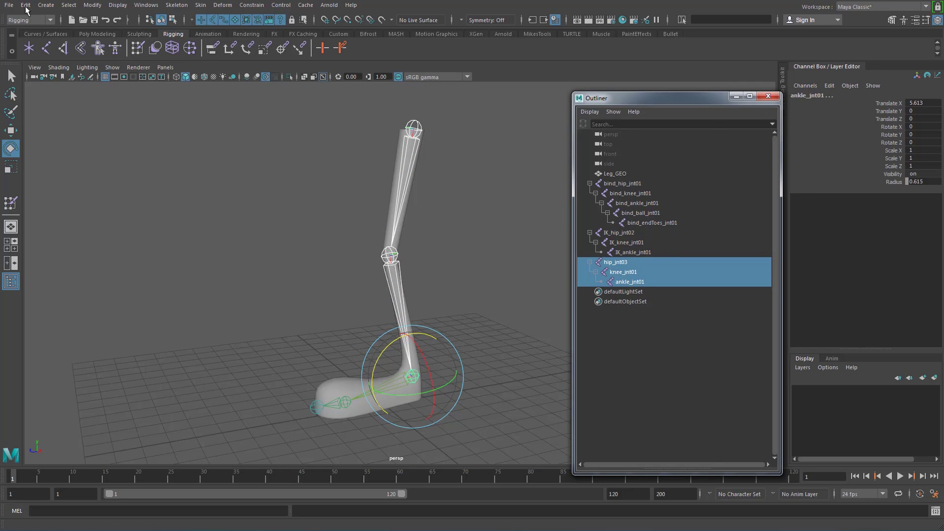
pyautogui.click(92, 5)
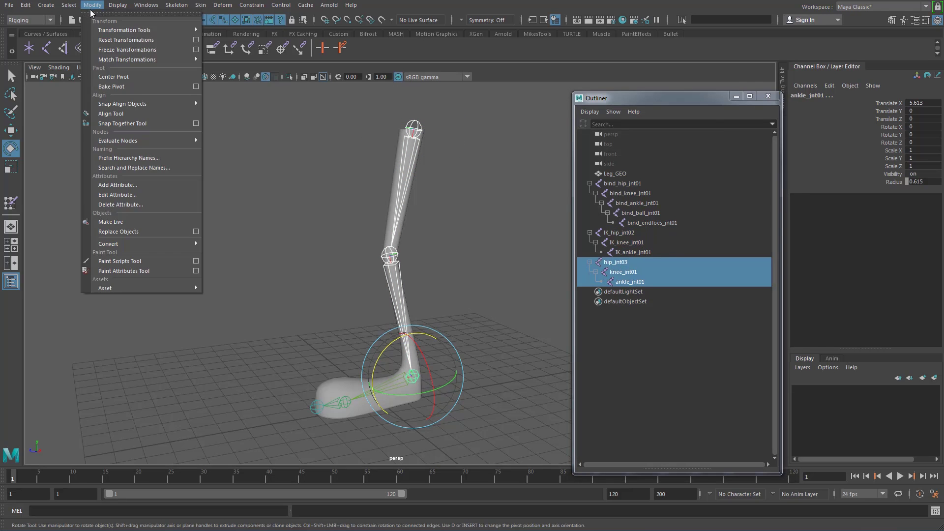
pyautogui.click(129, 158)
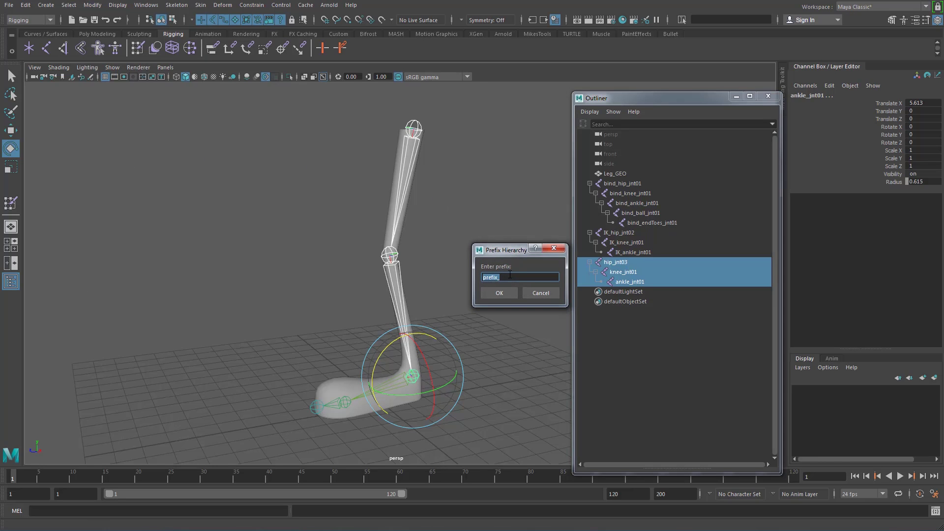
pyautogui.write('FK_')
pyautogui.click(502, 295)
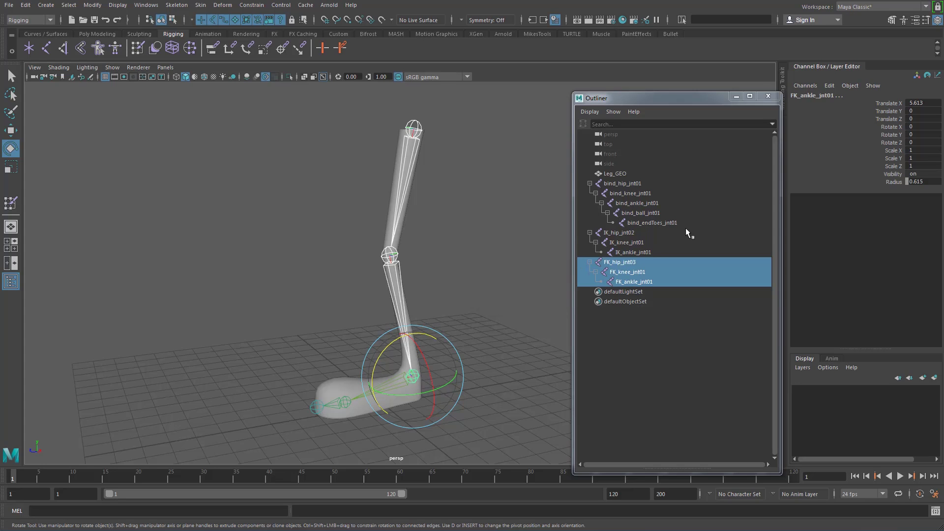
# Rename the root joint of the IK chain as IK_hip_jnt01 and that of the FK chain as FK_hip_jnt01
pyautogui.doubleClick(652, 234)
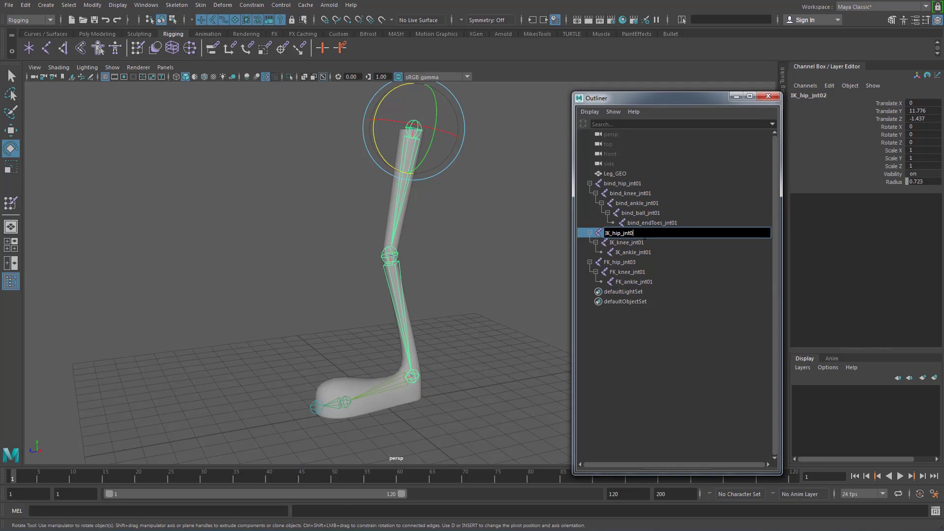
pyautogui.doubleClick(638, 262)
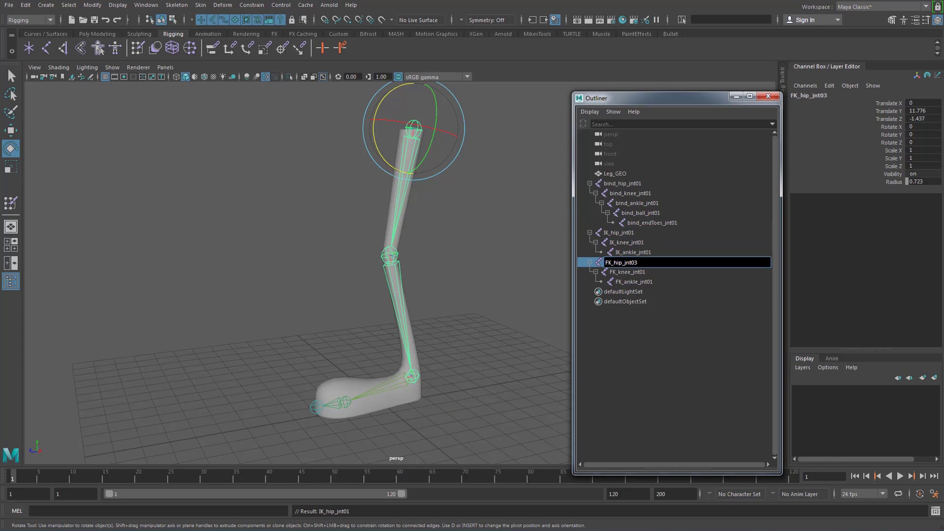
pyautogui.write('1')
pyautogui.press('Return')
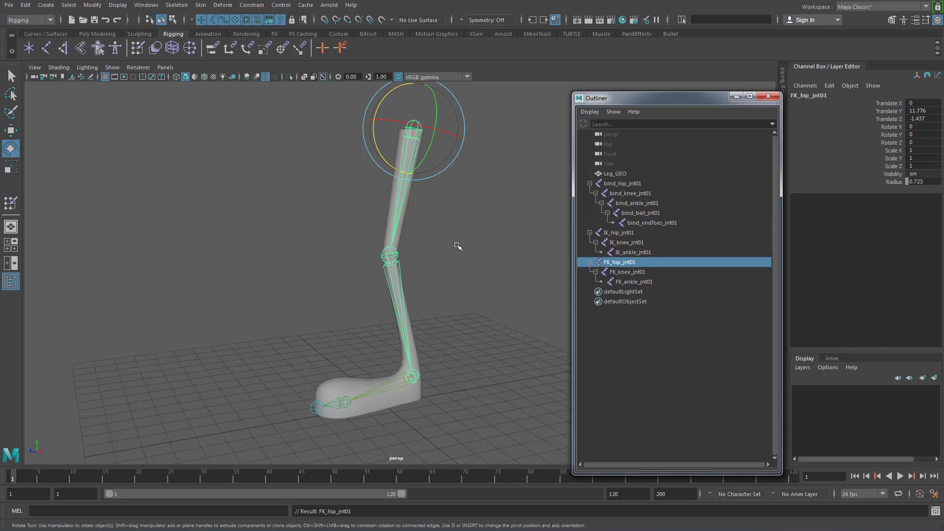
pyautogui.click(458, 246)
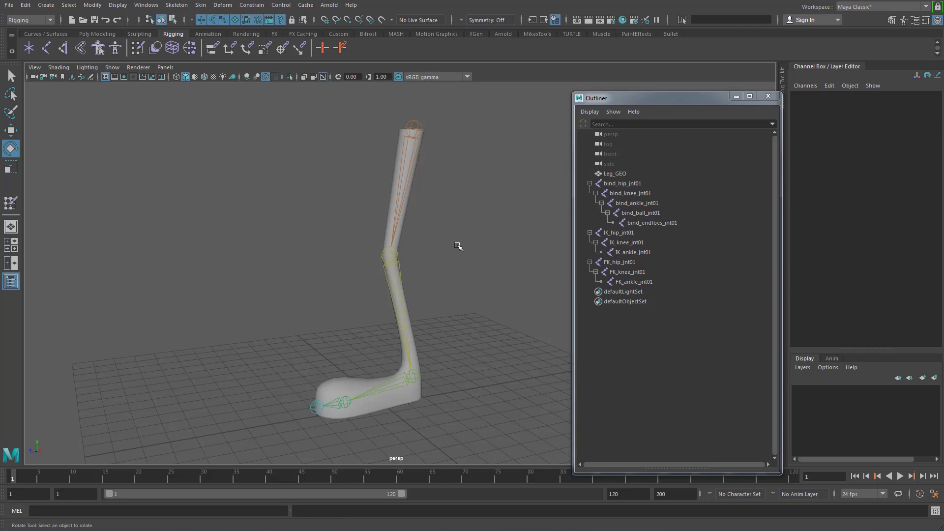
# Rotate IK_hip_jnt01 by about 53 degrees and FK_hip_jnt01 by about 50 degrees around Z as a test, undoing each rotation
pyautogui.keyDown('alt'); pyautogui.moveTo(460, 243); pyautogui.dragTo(445, 206); pyautogui.keyUp('alt')
pyautogui.click(421, 136)
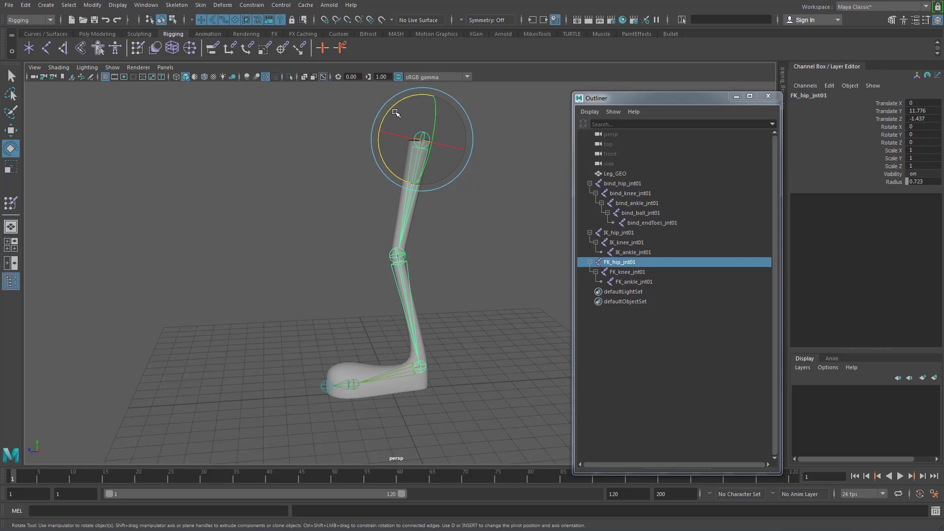
pyautogui.click(614, 232)
pyautogui.moveTo(392, 107); pyautogui.dragTo(445, 109)
pyautogui.hotkey('ctrl', 'z')
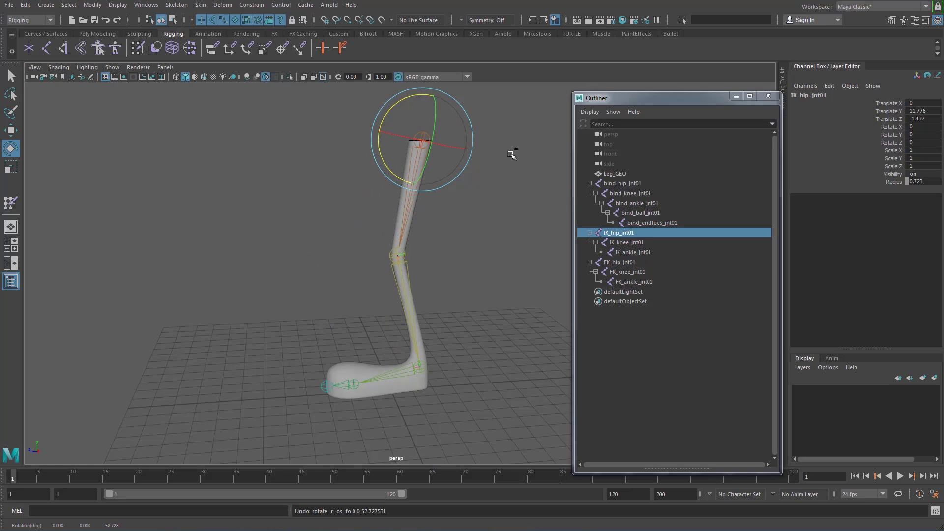
pyautogui.click(610, 262)
pyautogui.moveTo(389, 117); pyautogui.dragTo(426, 104)
pyautogui.hotkey('ctrl', 'z')
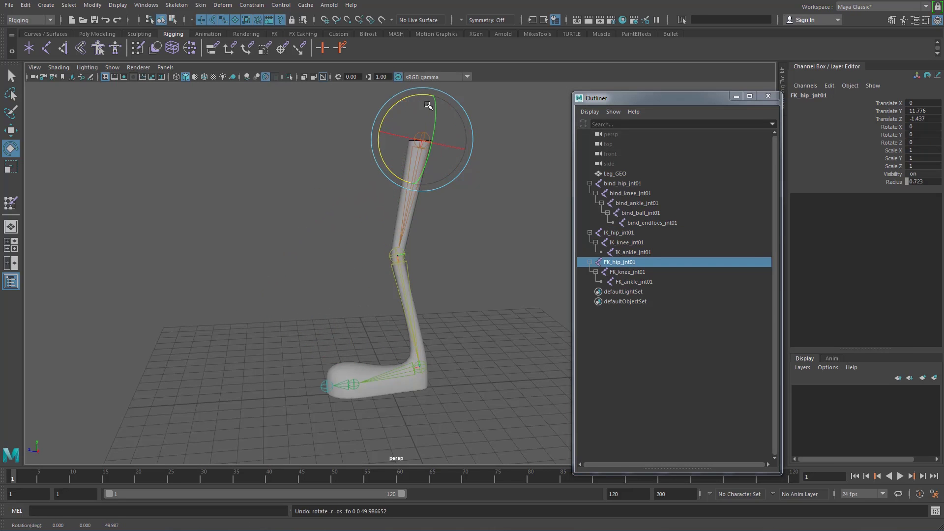
pyautogui.click(295, 198)
pyautogui.moveTo(289, 200)
pyautogui.keyDown('alt'); pyautogui.mouseDown()
pyautogui.moveTo(310, 207)
pyautogui.moveTo(289, 210)
pyautogui.mouseUp(); pyautogui.keyUp('alt')
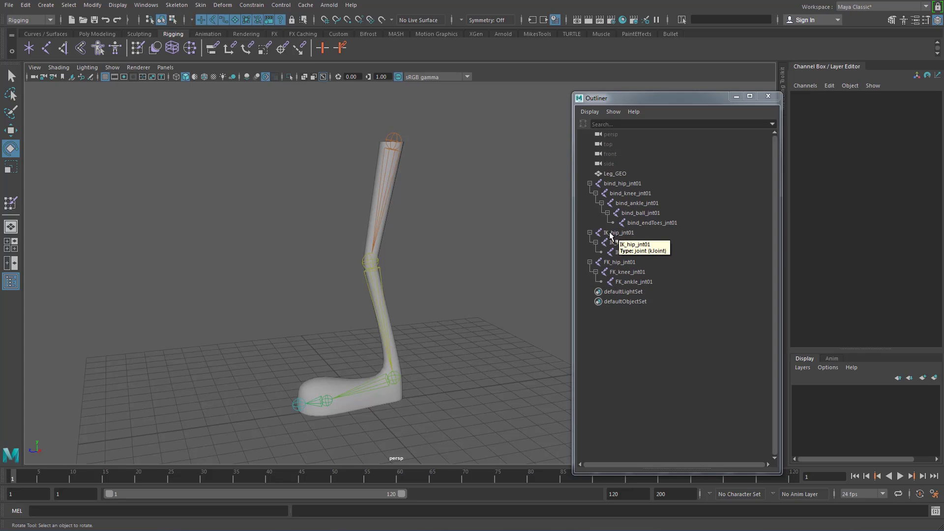
# Hide the FK_hip_jnt01 chain, the Leg_GEO mesh and the bind_hip_jnt01 chain, leaving only the IK chain displayed
pyautogui.click(622, 233)
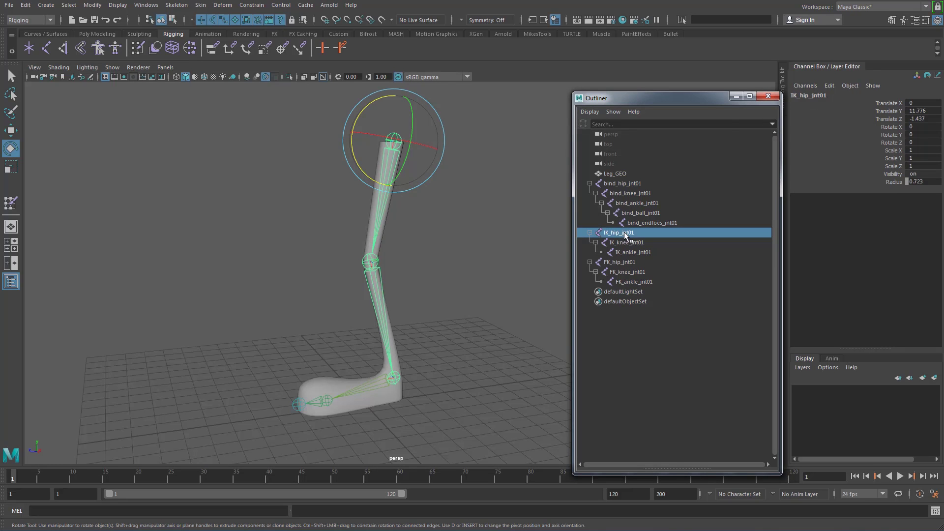
pyautogui.click(622, 264)
pyautogui.hotkey('ctrl', 'h')
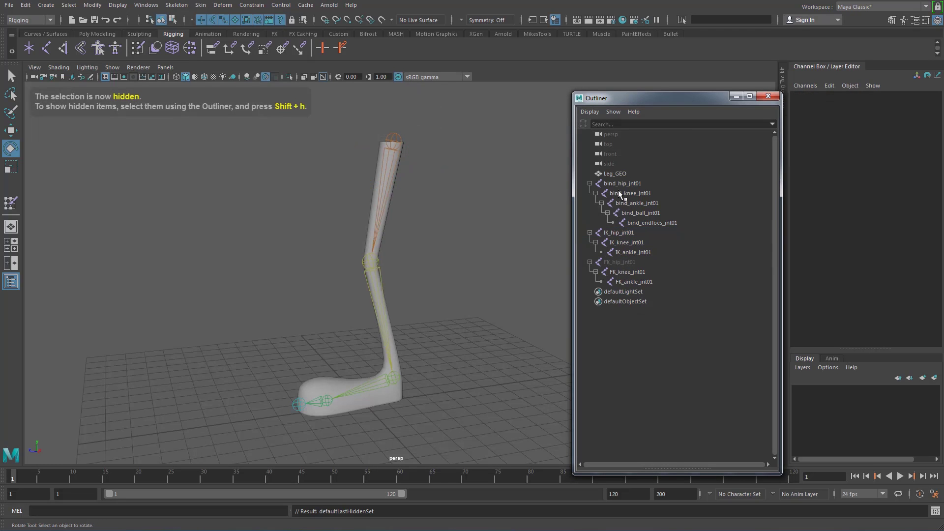
pyautogui.click(618, 173)
pyautogui.hotkey('ctrl', 'h')
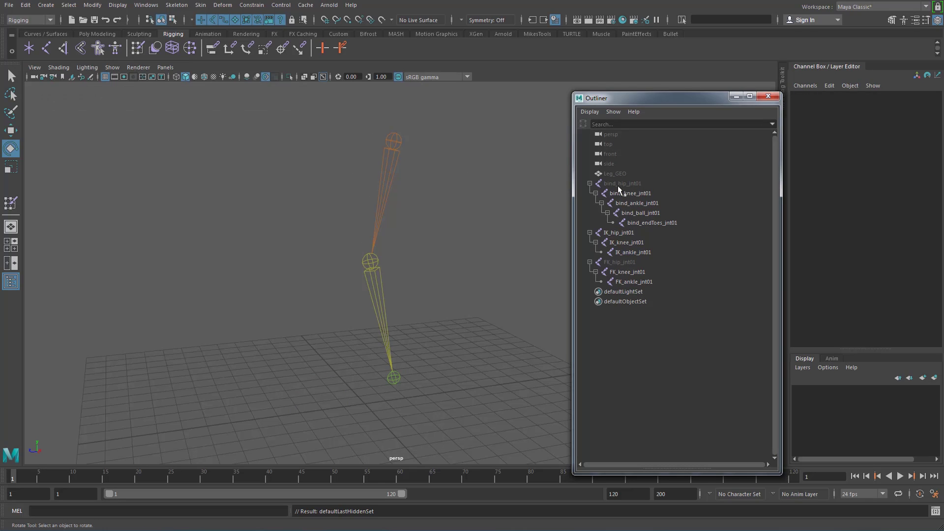
# Create an IK handle from IK_hip_jnt01 to IK_ankle_jnt01
pyautogui.click(64, 51)
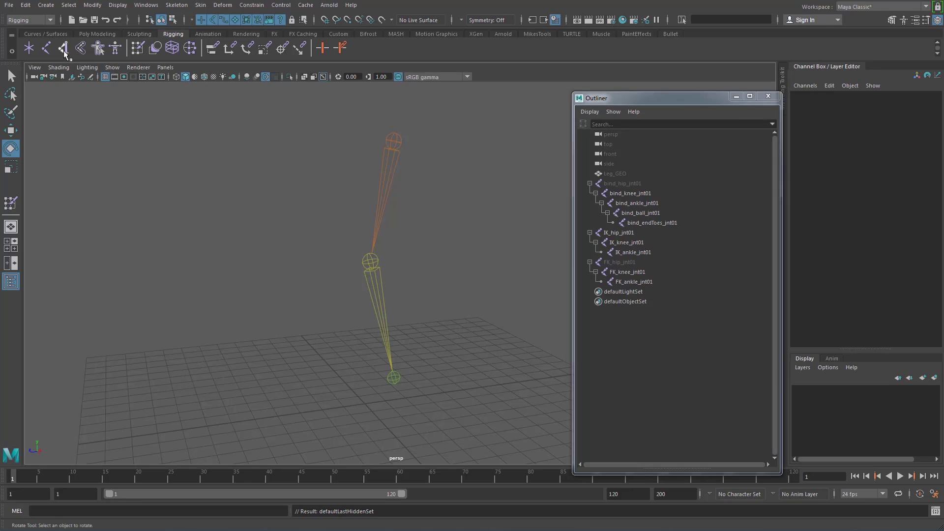
pyautogui.click(395, 141)
pyautogui.click(395, 378)
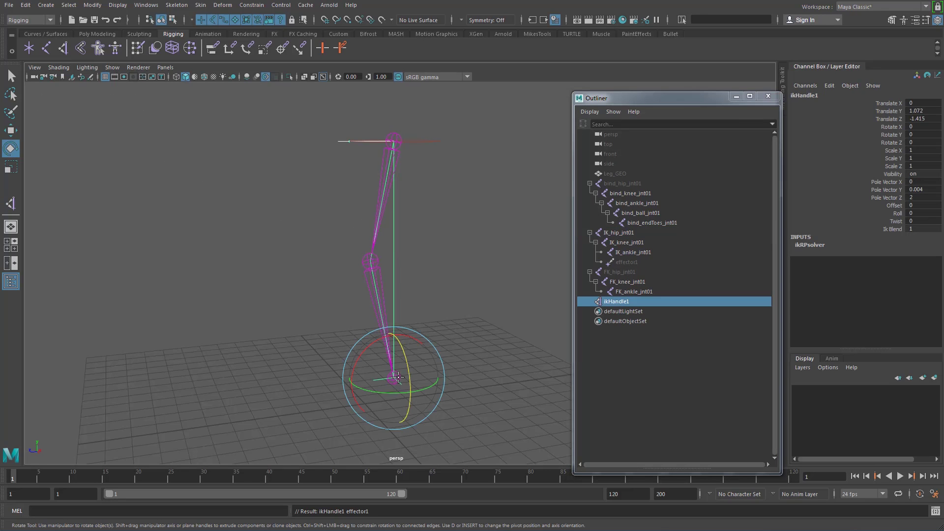
# Move the IK handle at the ankle, including about 4.4 units up in Y, to test the knee bend, and undo the moves
pyautogui.press('w')
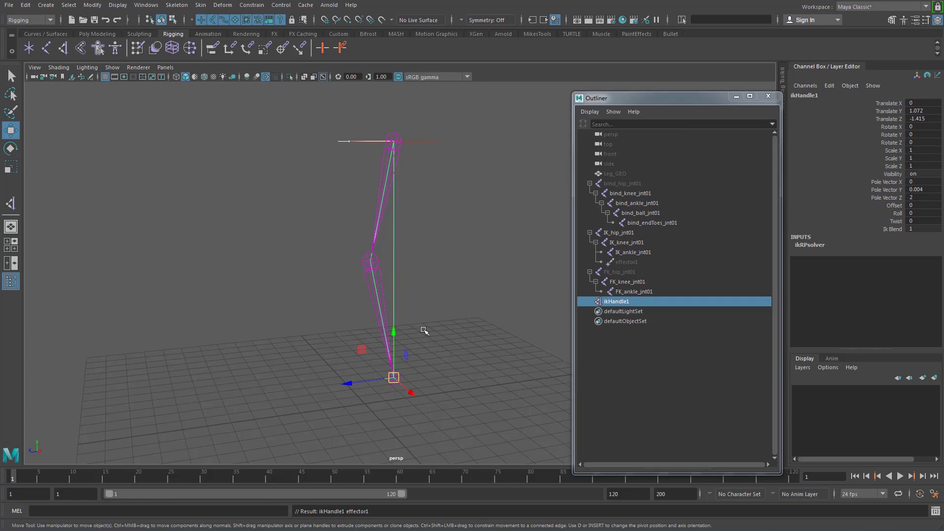
pyautogui.click(425, 383)
pyautogui.keyDown('alt'); pyautogui.moveTo(424, 384); pyautogui.dragTo(446, 389); pyautogui.keyUp('alt')
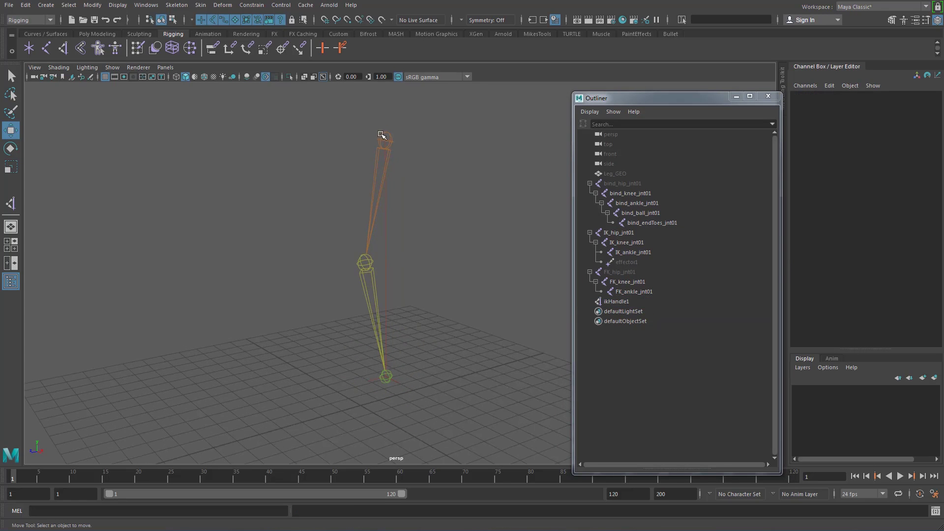
pyautogui.click(397, 379)
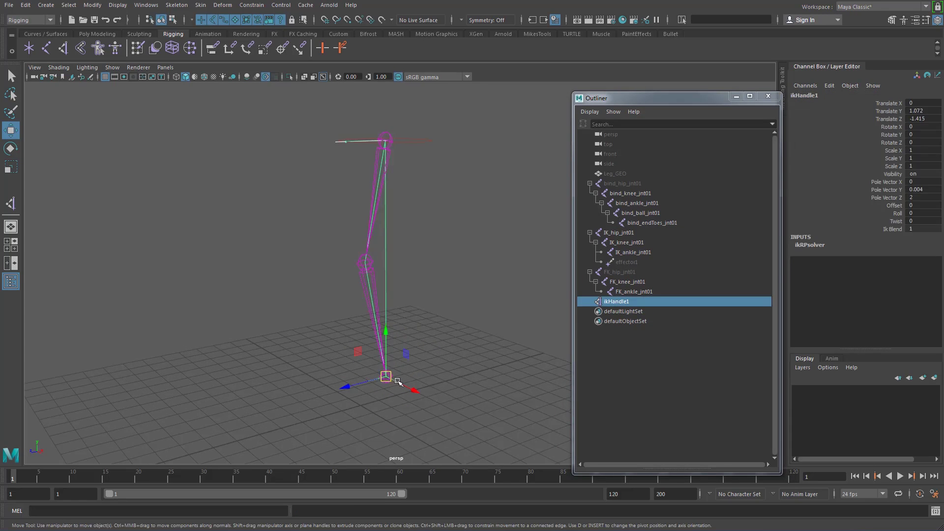
pyautogui.keyDown('alt'); pyautogui.moveTo(413, 336); pyautogui.dragTo(382, 231); pyautogui.keyUp('alt')
pyautogui.moveTo(359, 287); pyautogui.dragTo(410, 278)
pyautogui.hotkey('ctrl', 'z')
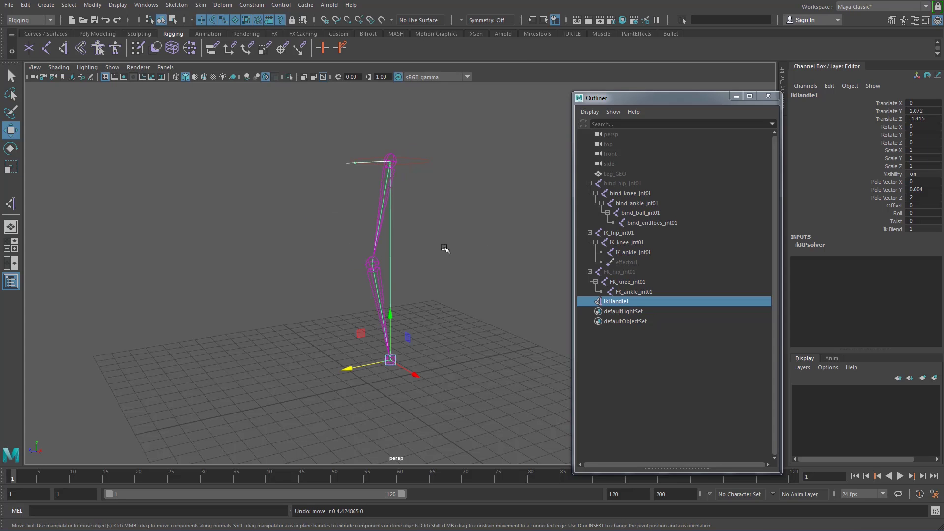
# Rename the IK handle as leg_ik01 and clear the selection
pyautogui.doubleClick(635, 302)
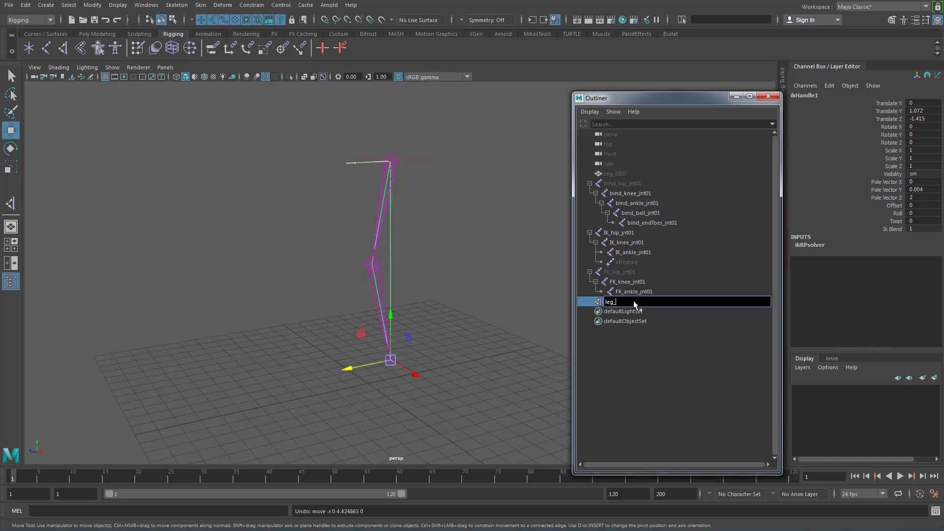
pyautogui.write('leg_ik01')
pyautogui.press('Return')
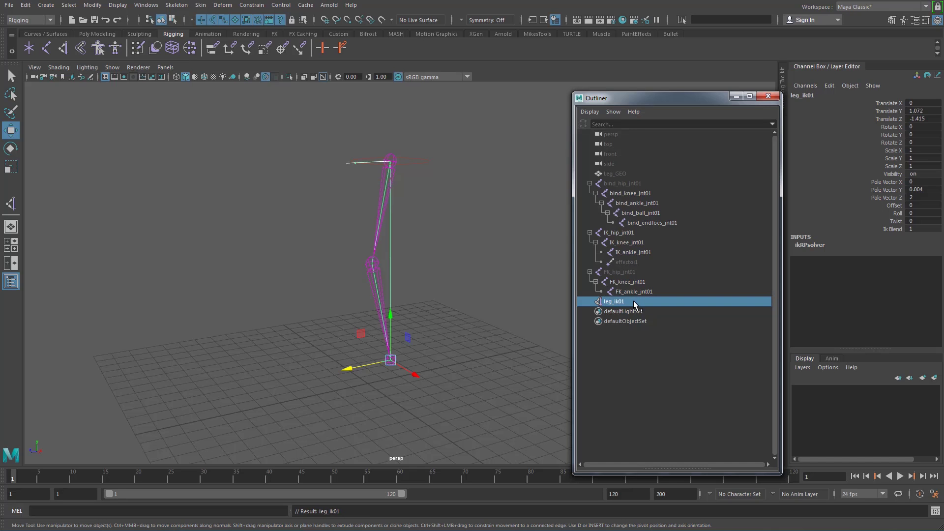
pyautogui.click(317, 364)
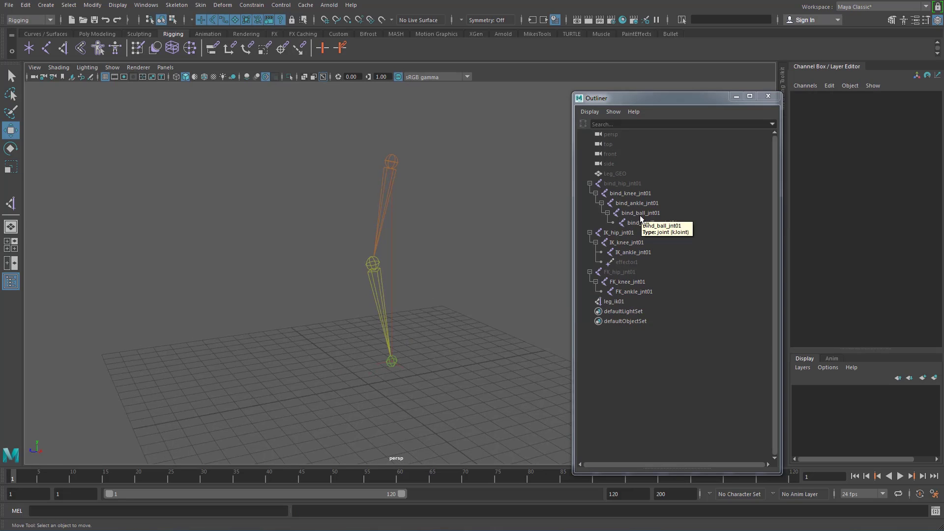
pyautogui.click(641, 262)
pyautogui.doubleClick(642, 262)
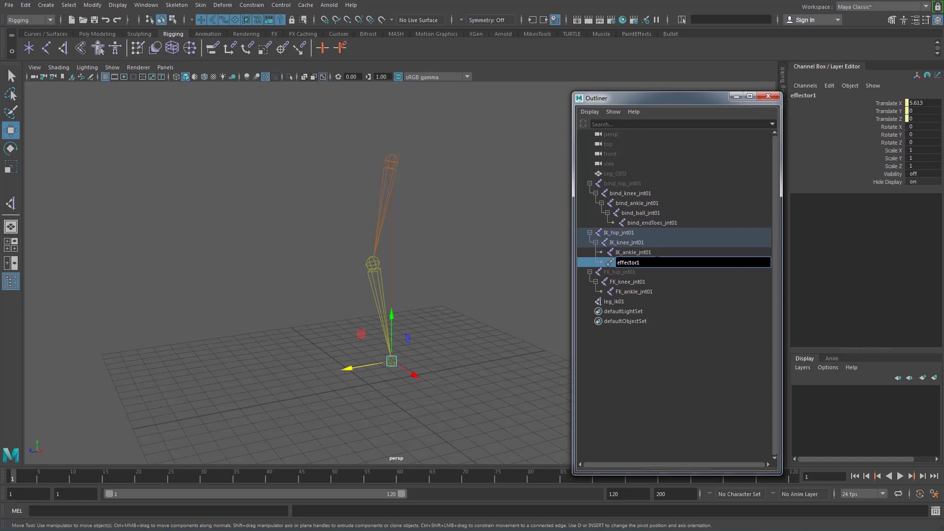
pyautogui.press('BackSpace')
pyautogui.press('BackSpace')
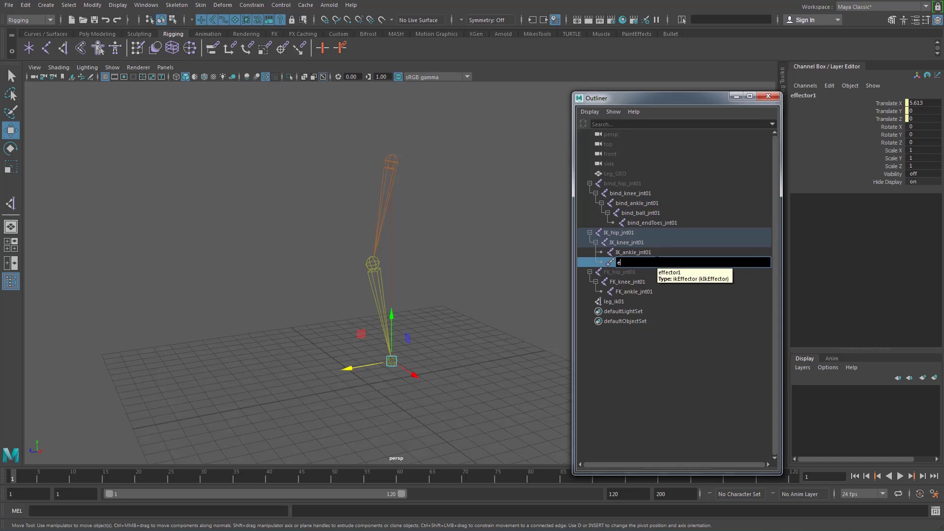
# Rename the effector under IK_knee_jnt01 as leg_eff01, reusing the copied handle name as its base, and select the leg_ik01 handle
pyautogui.click(622, 302)
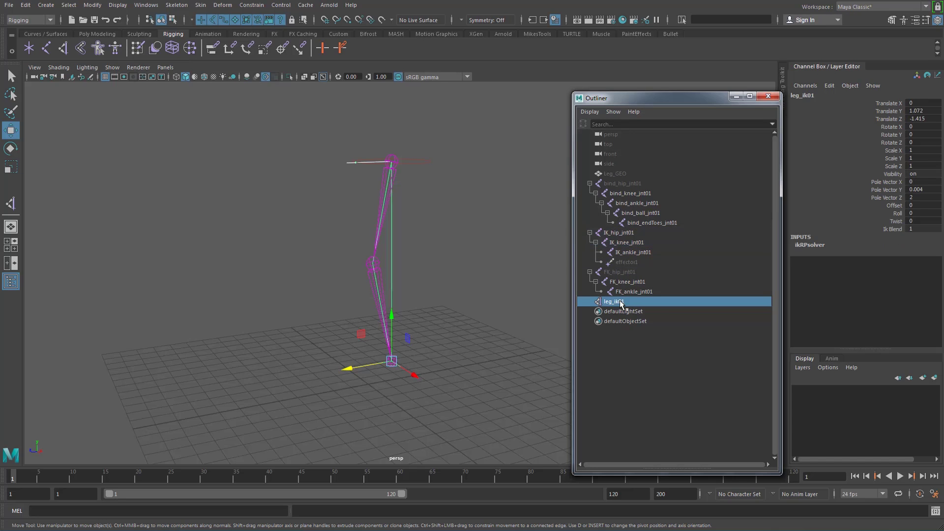
pyautogui.doubleClick(622, 301)
pyautogui.hotkey('ctrl', 'c')
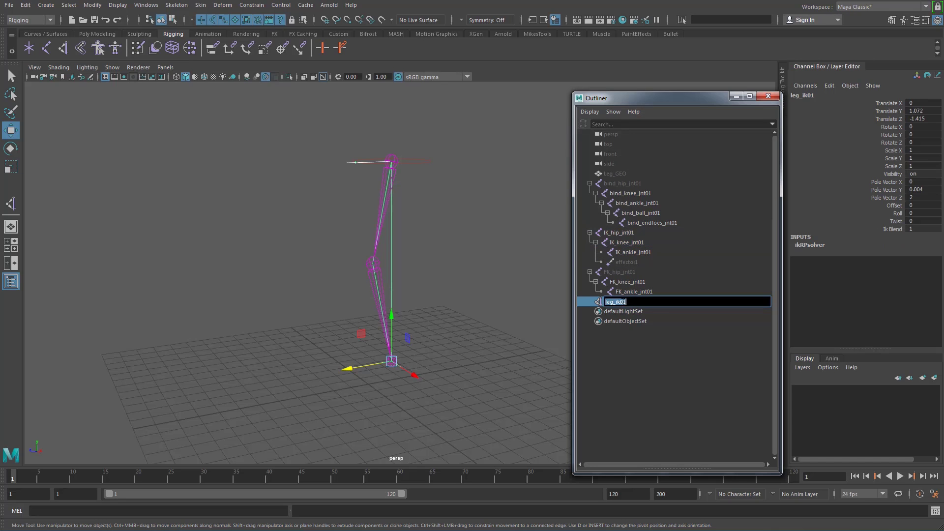
pyautogui.doubleClick(631, 263)
pyautogui.hotkey('ctrl', 'v')
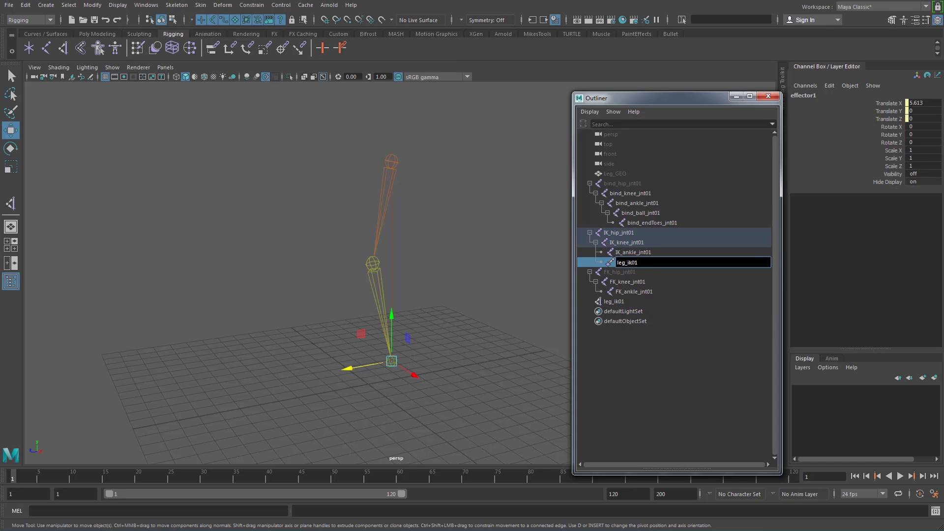
pyautogui.press('Left')
pyautogui.press('Left')
pyautogui.press('BackSpace')
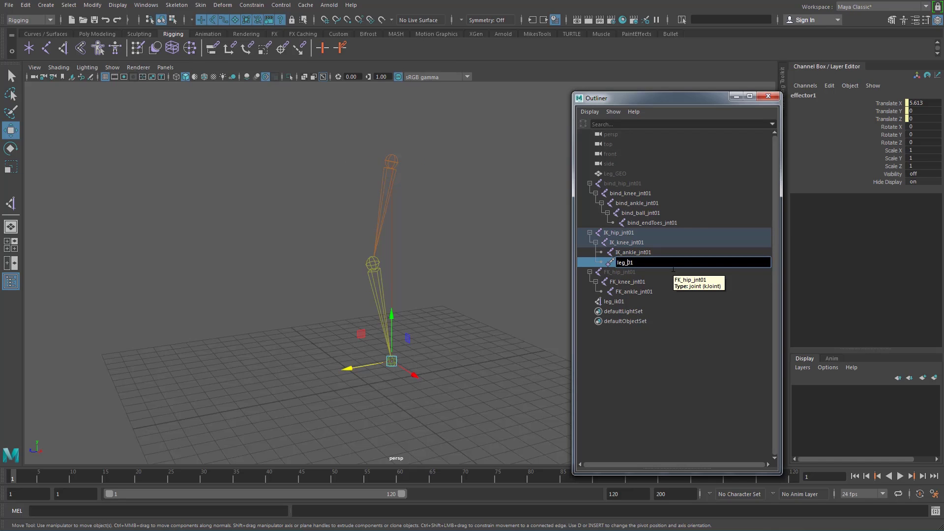
pyautogui.press('Return')
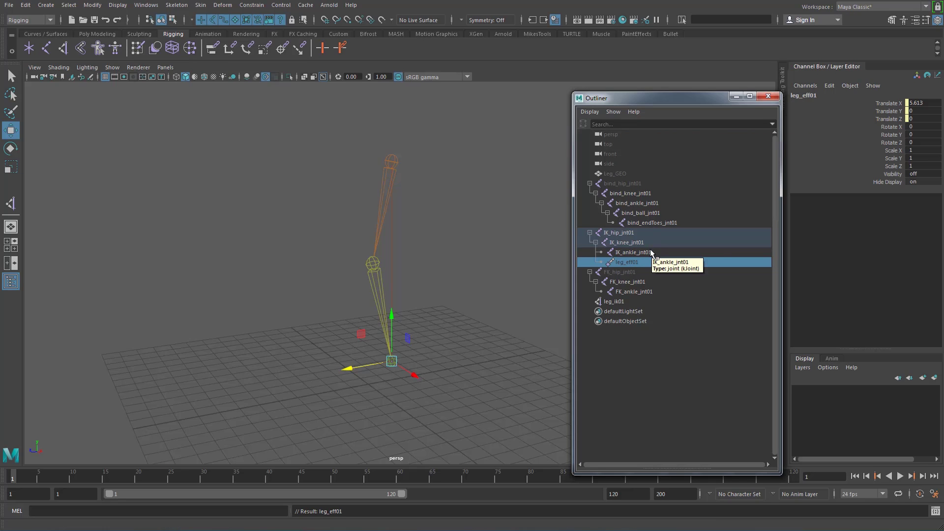
pyautogui.click(618, 302)
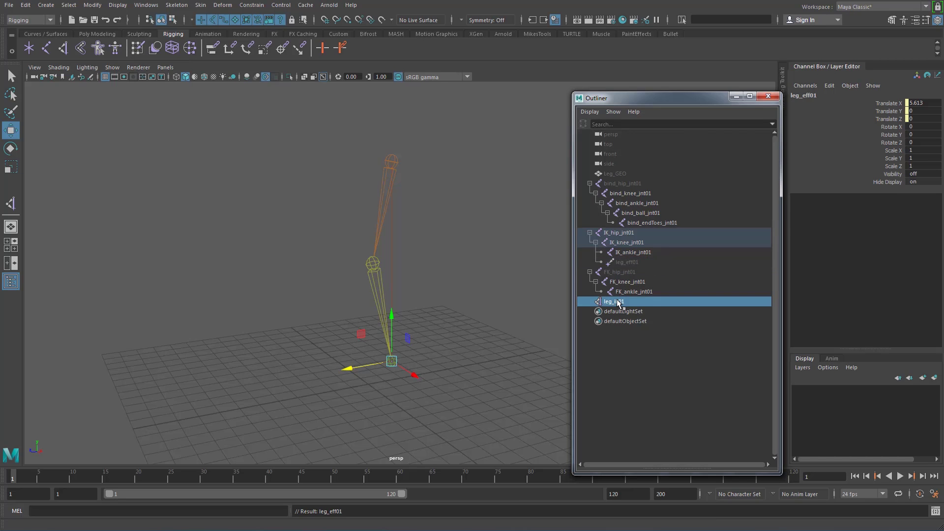
# Collapse the three joint hierarchies, reopen only the IK_hip_jnt01 chain, and clear the selection
pyautogui.click(589, 272)
pyautogui.click(589, 233)
pyautogui.click(590, 184)
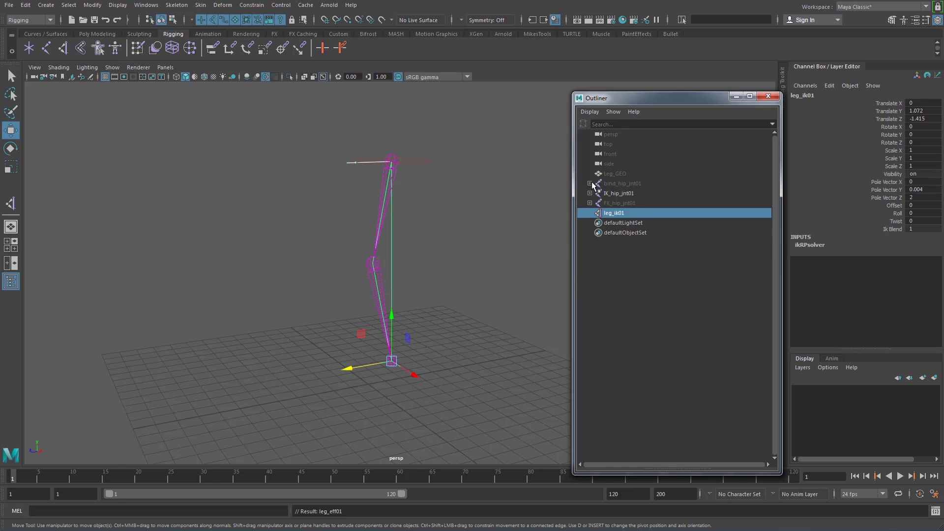
pyautogui.click(590, 194)
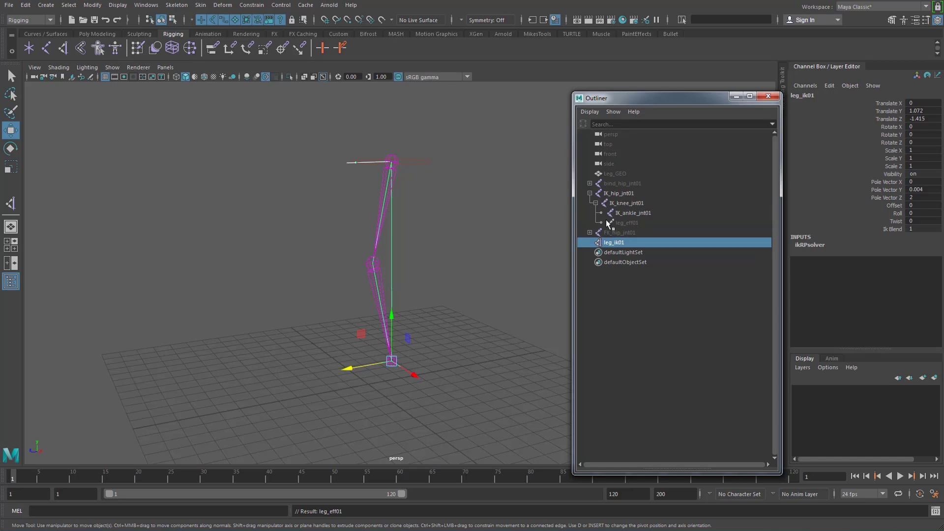
pyautogui.click(457, 314)
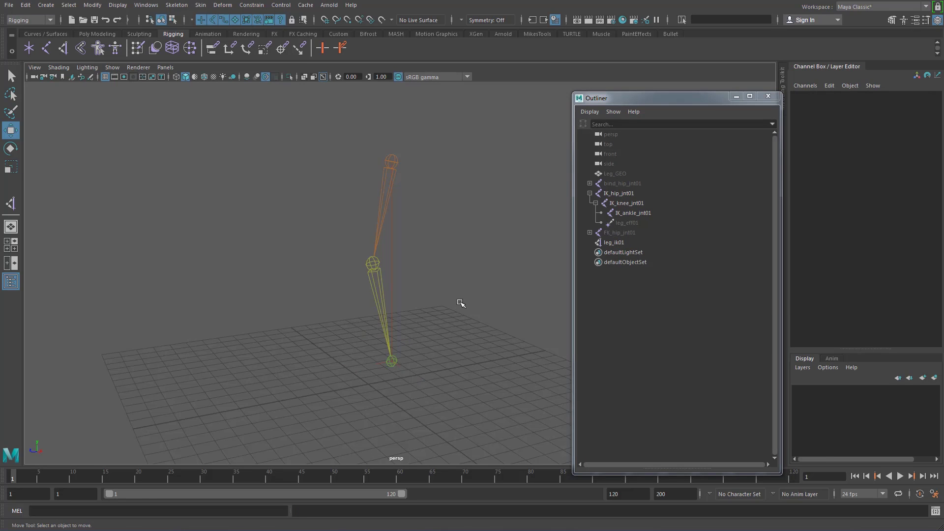
pyautogui.keyDown('alt'); pyautogui.moveTo(441, 295); pyautogui.dragTo(481, 303); pyautogui.keyUp('alt')
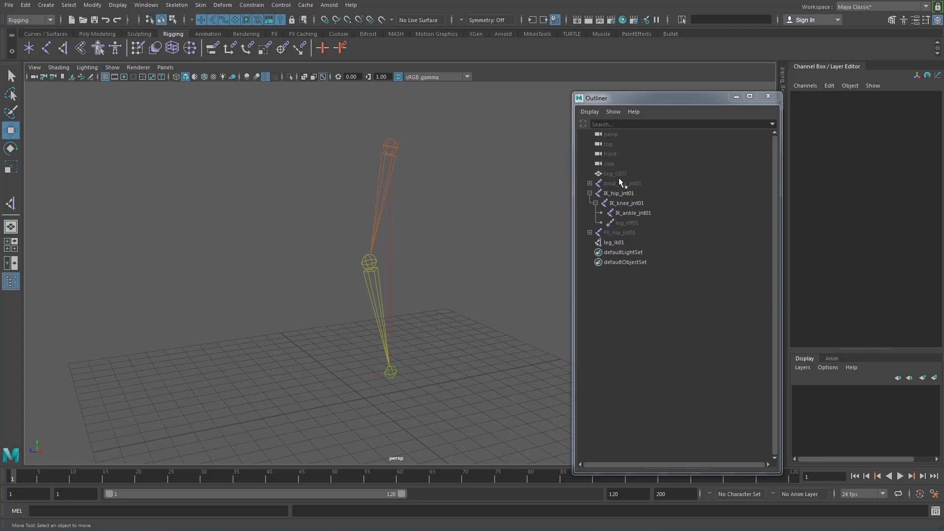
# Expand the bind and FK joint hierarchies and unhide bind_hip_jnt01 and FK_hip_jnt01
pyautogui.click(590, 183)
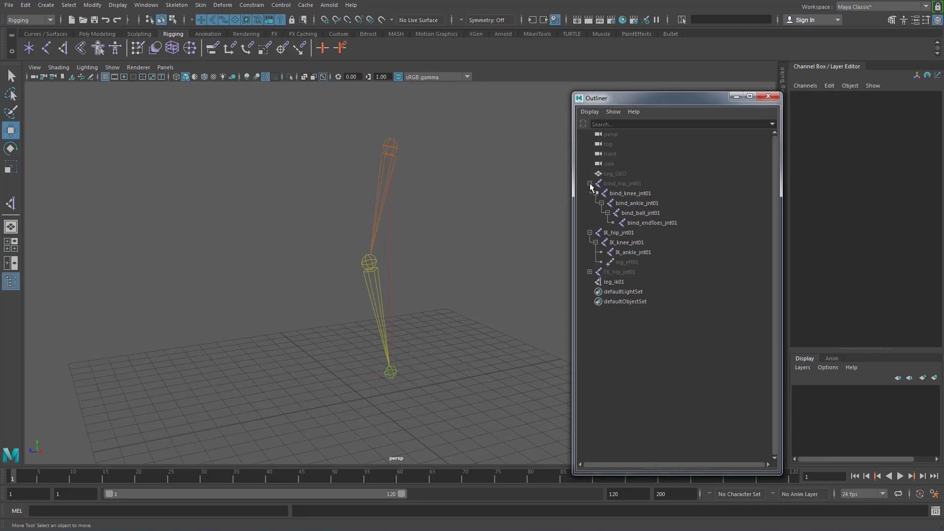
pyautogui.click(591, 272)
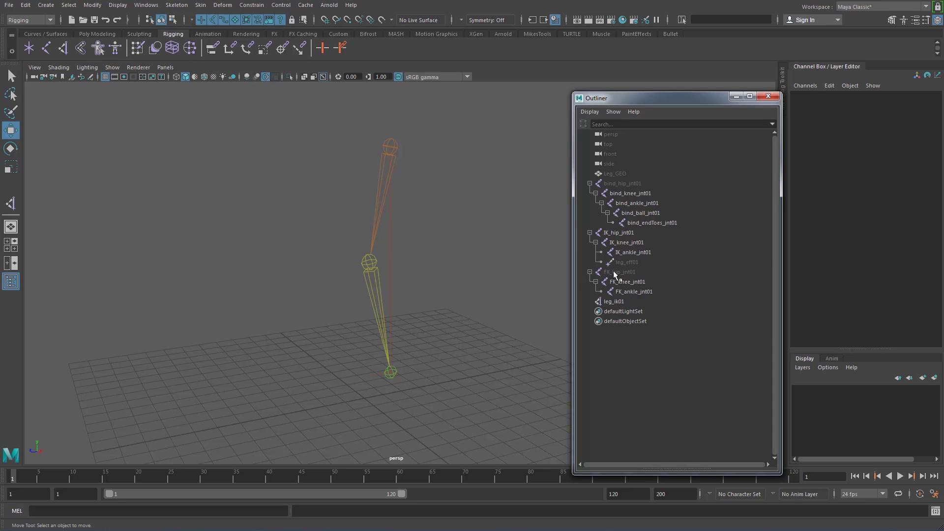
pyautogui.click(623, 183)
pyautogui.hotkey('ctrl', 'h')
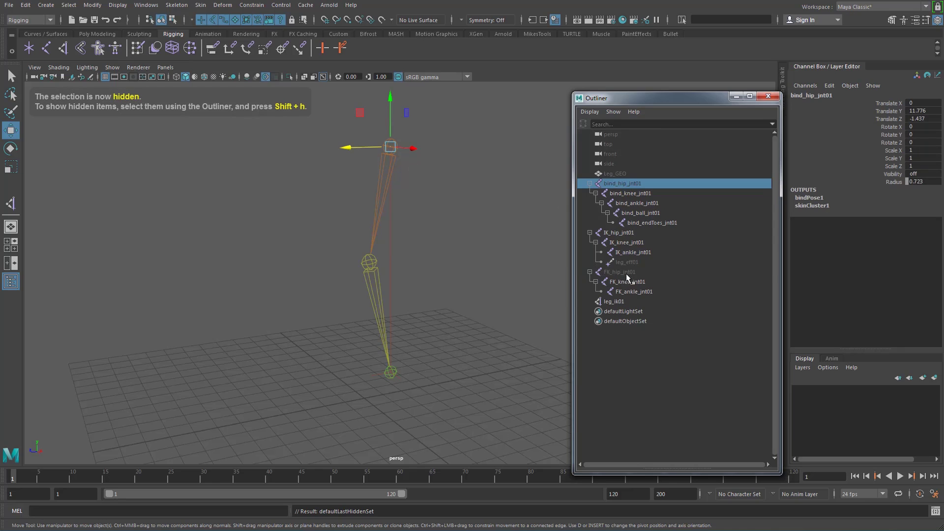
pyautogui.click(627, 274)
pyautogui.hotkey('shift', 'h')
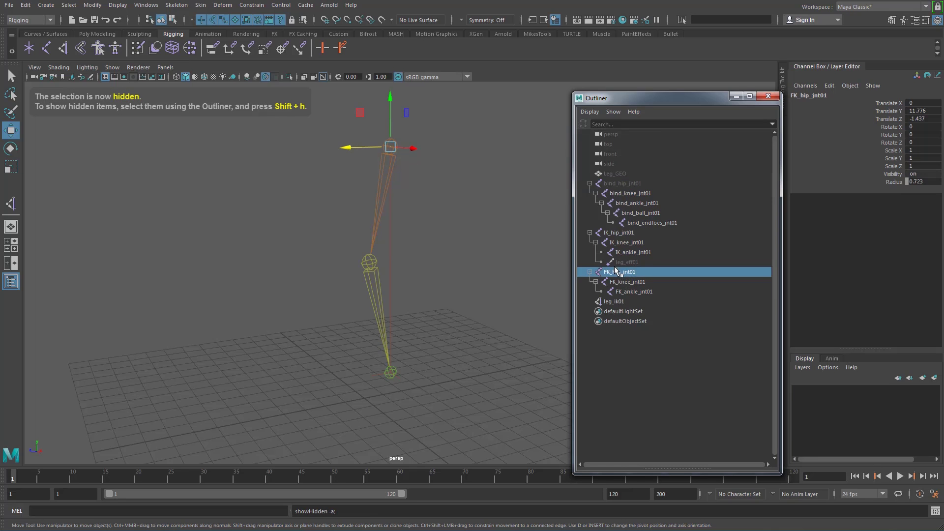
pyautogui.click(631, 182)
pyautogui.hotkey('shift', 'h')
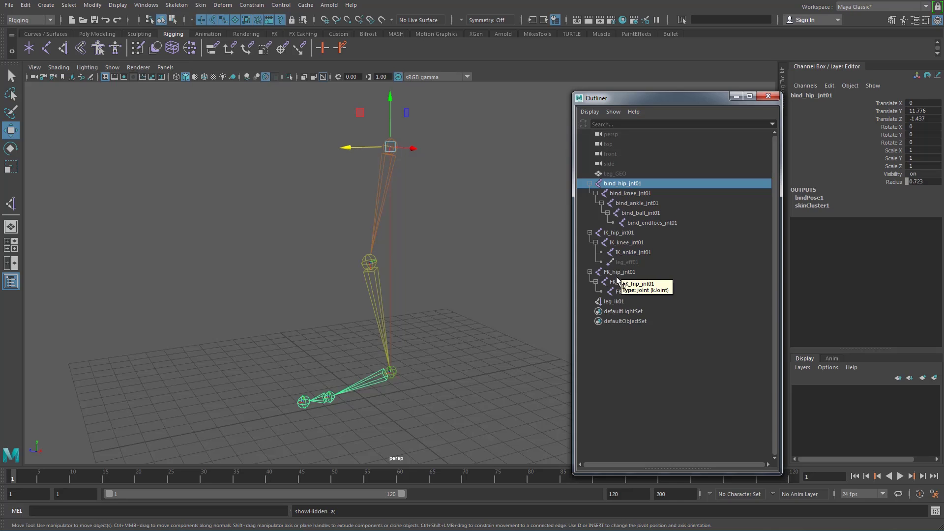
# Open the Node Editor and place its window beside the Outliner so both are accessible
pyautogui.click(147, 5)
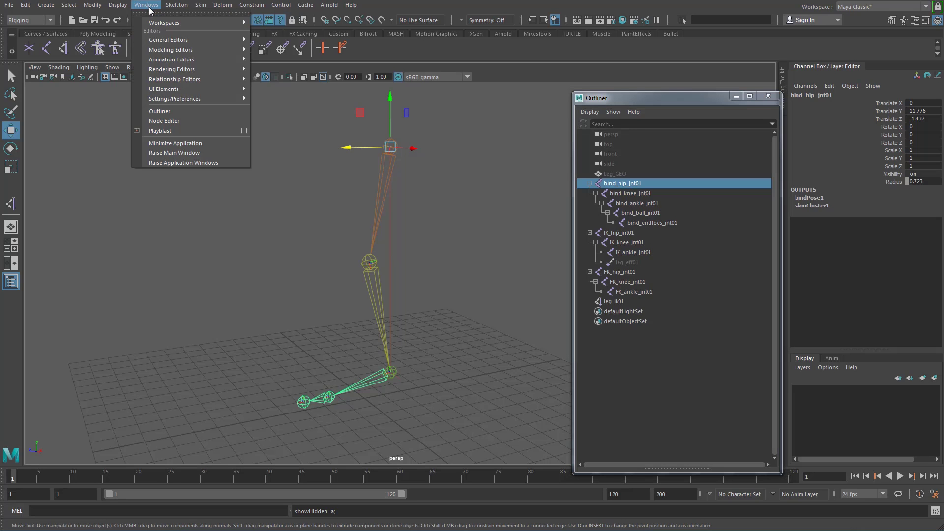
pyautogui.click(175, 123)
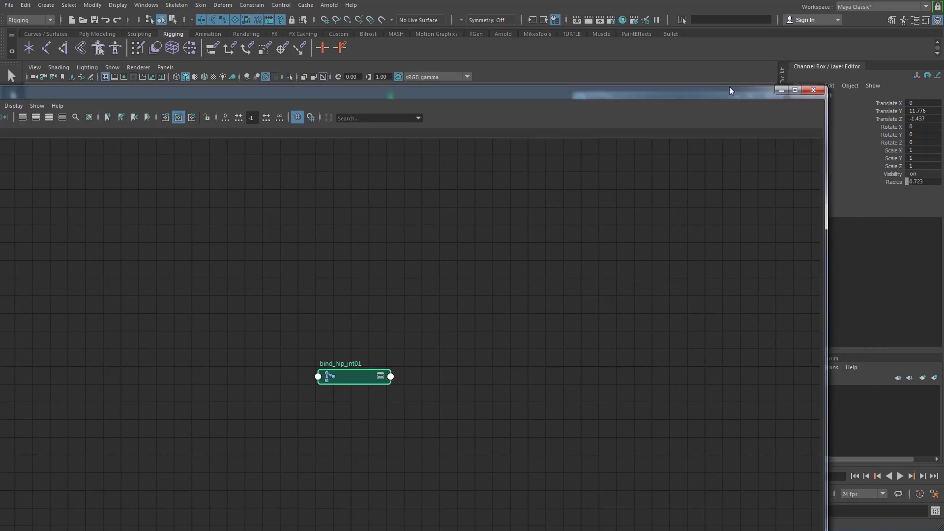
pyautogui.moveTo(844, 20); pyautogui.dragTo(846, 13)
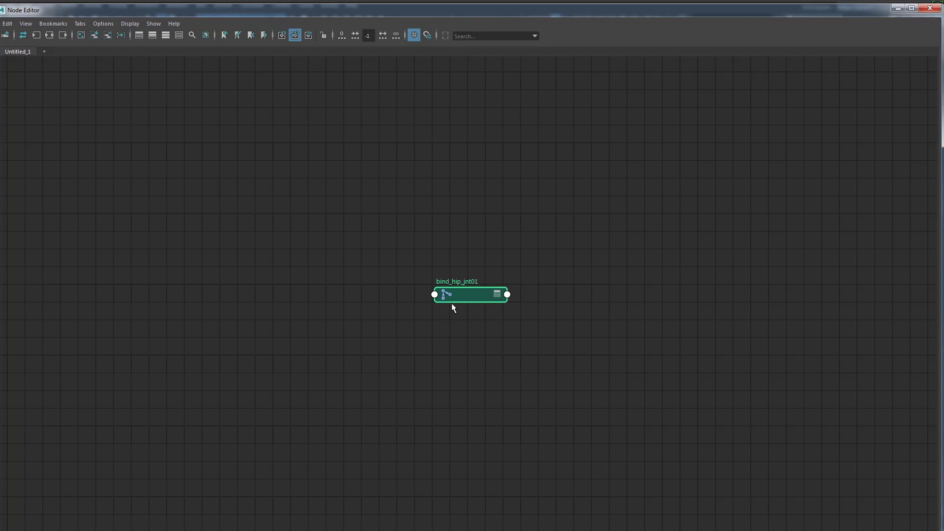
pyautogui.moveTo(1, 5); pyautogui.dragTo(0, 98)
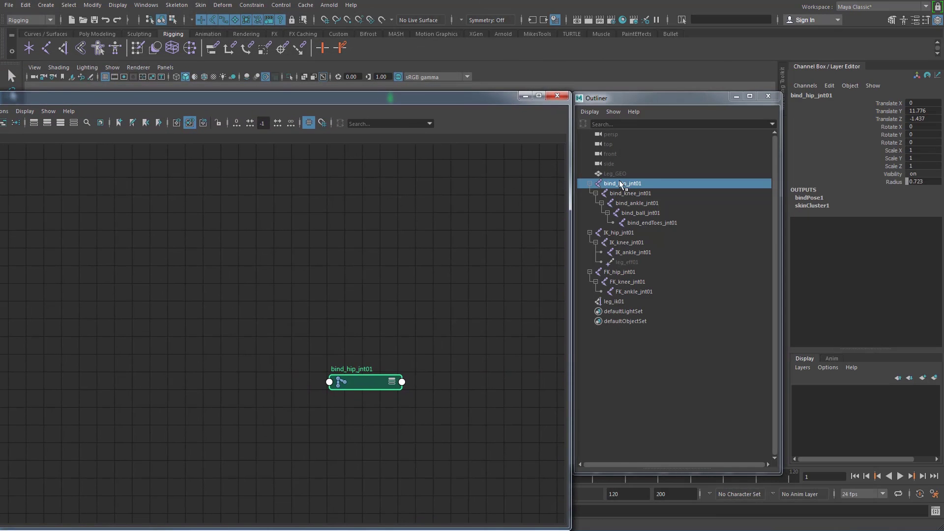
# Add bind_hip_jnt01, bind_knee_jnt01 and bind_ankle_jnt01 to the Node Editor graph
pyautogui.click(627, 193)
pyautogui.click(632, 184)
pyautogui.keyDown('shift'); pyautogui.click(642, 204); pyautogui.keyUp('shift')
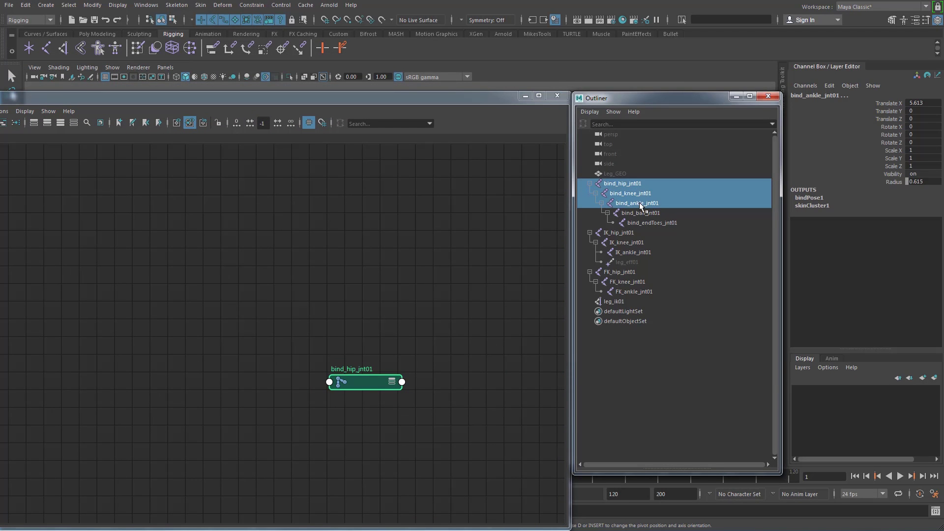
pyautogui.moveTo(246, 253); pyautogui.dragTo(246, 254)
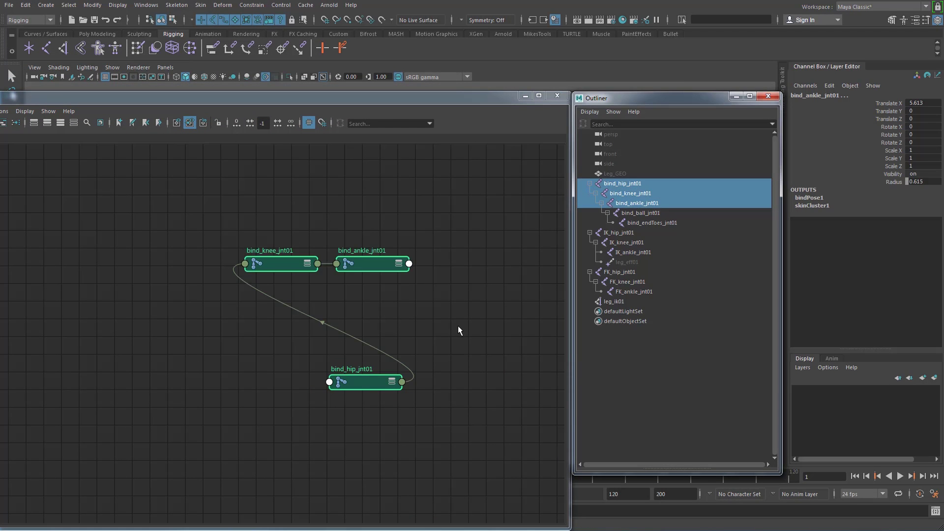
# Add the IK hip, knee and ankle joints above the bind nodes in the graph, and the matching FK joints below them
pyautogui.click(624, 234)
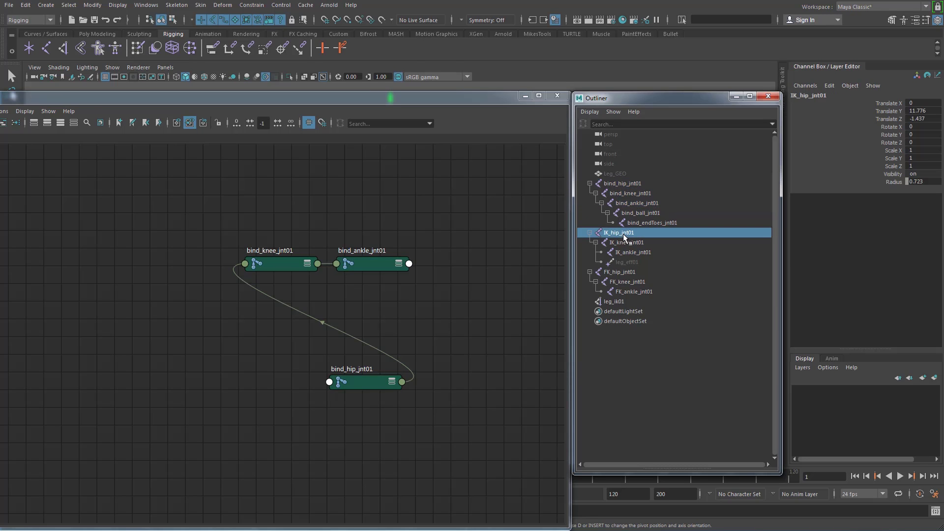
pyautogui.keyDown('shift'); pyautogui.click(627, 253); pyautogui.keyUp('shift')
pyautogui.moveTo(626, 254); pyautogui.dragTo(106, 210)
pyautogui.click(629, 273)
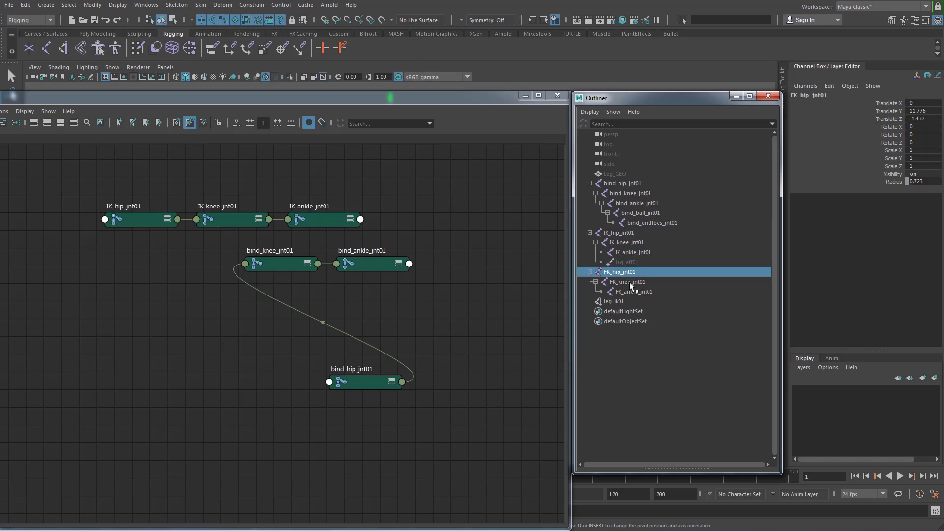
pyautogui.keyDown('shift'); pyautogui.click(634, 291); pyautogui.keyUp('shift')
pyautogui.moveTo(634, 292); pyautogui.dragTo(109, 466)
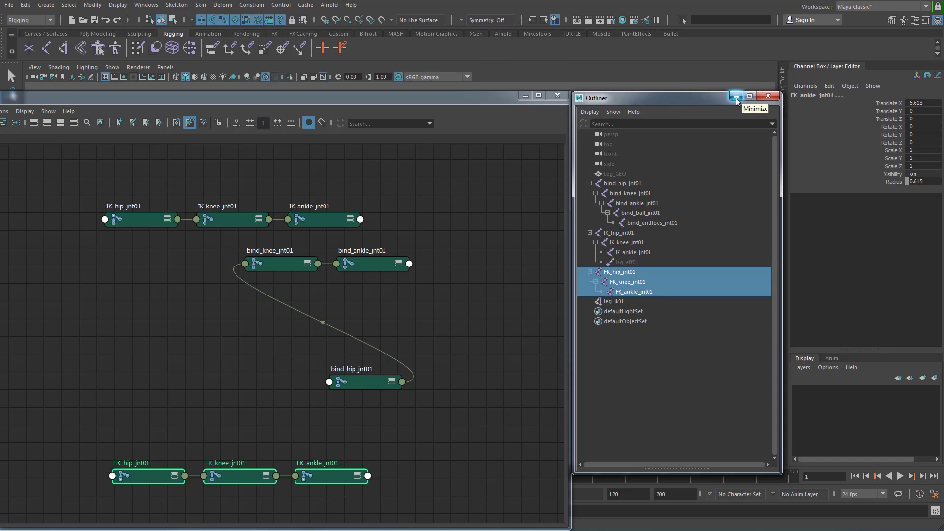
# Close the Outliner, bring the whole Node Editor into view, and spread the bind hip, knee and ankle nodes out in chain order
pyautogui.click(774, 97)
pyautogui.moveTo(389, 101); pyautogui.dragTo(630, 66)
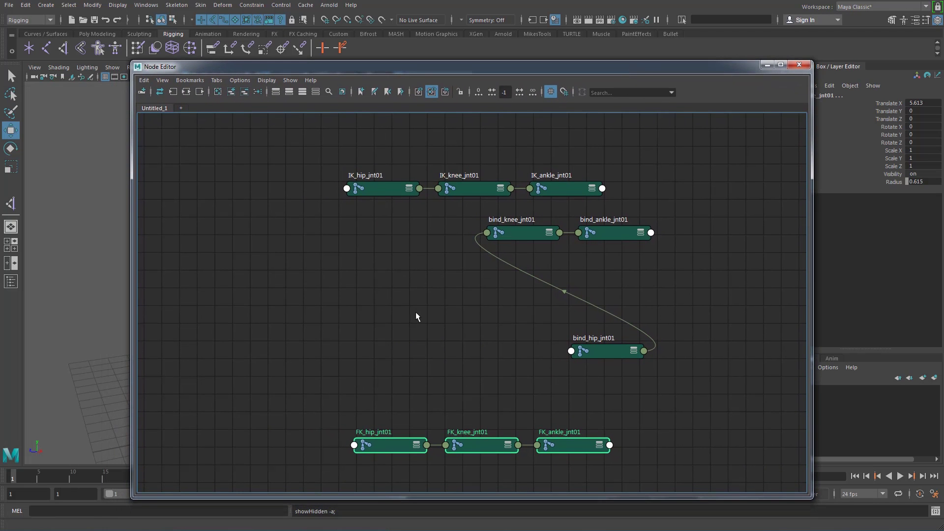
pyautogui.moveTo(607, 349); pyautogui.dragTo(468, 276)
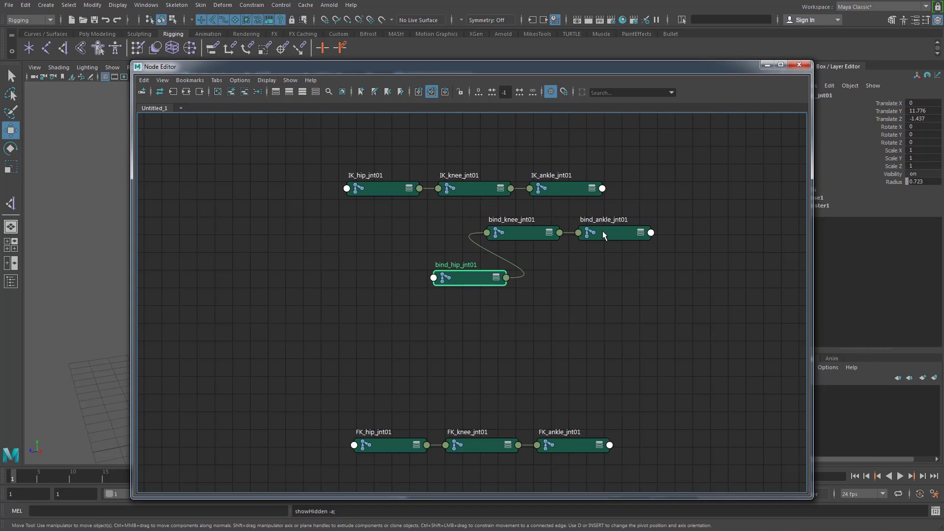
pyautogui.moveTo(603, 233); pyautogui.dragTo(731, 369)
pyautogui.moveTo(512, 235); pyautogui.dragTo(611, 308)
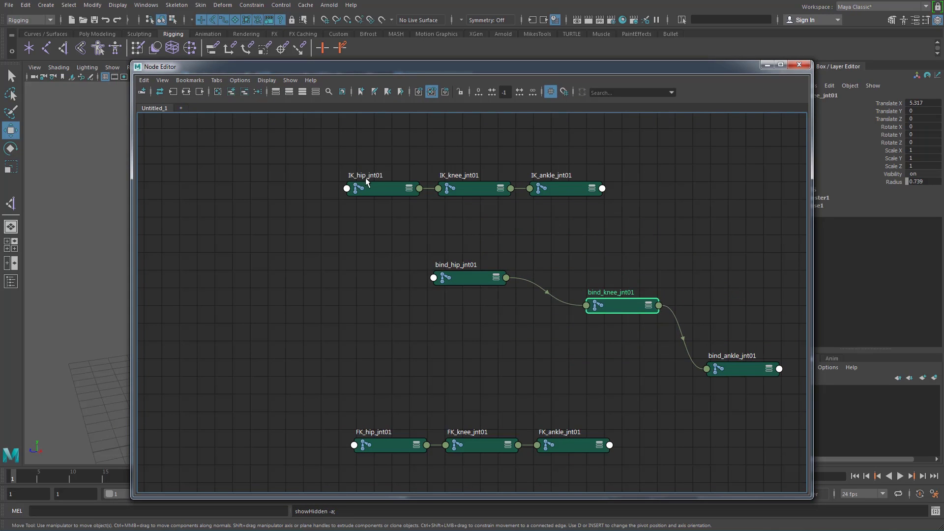
# Move the IK_hip_jnt01 and FK_hip_jnt01 nodes well ahead of bind_hip_jnt01, leaving space between them in the graph
pyautogui.moveTo(366, 179); pyautogui.dragTo(207, 211)
pyautogui.moveTo(376, 444); pyautogui.dragTo(200, 355)
pyautogui.click(497, 278)
pyautogui.moveTo(476, 274)
pyautogui.mouseDown()
pyautogui.moveTo(445, 285)
pyautogui.moveTo(471, 267)
pyautogui.moveTo(474, 284)
pyautogui.mouseUp()
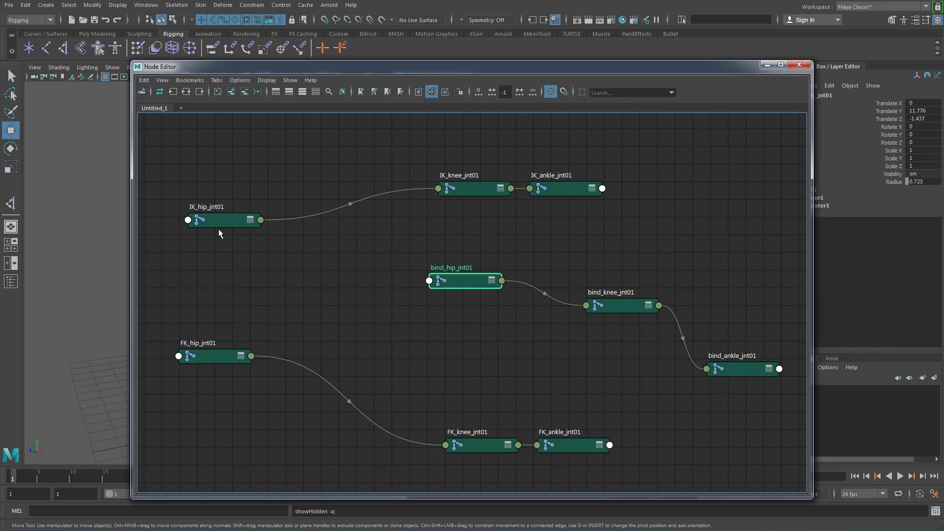
# Show the full attribute lists of the bind_hip_jnt01, IK_hip_jnt01 and FK_hip_jnt01 nodes and reposition the nodes so they do not overlap
pyautogui.click(491, 279)
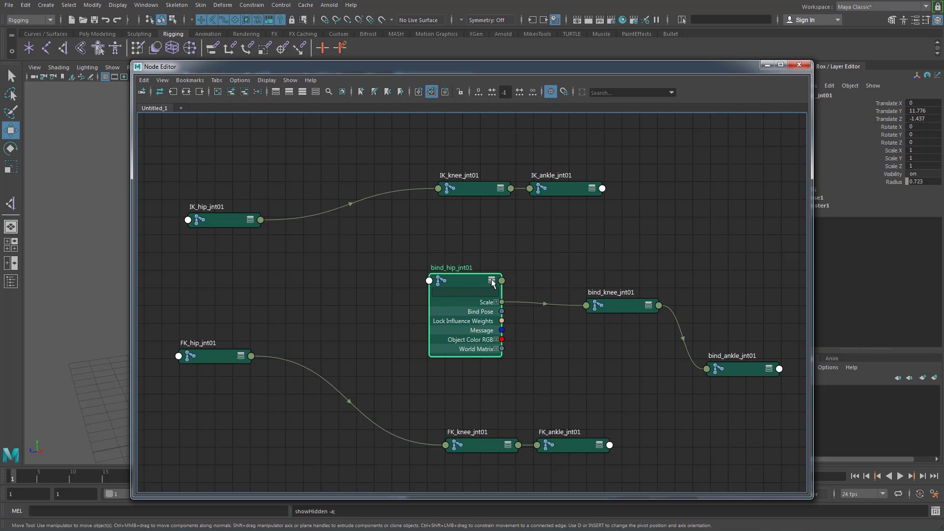
pyautogui.click(492, 279)
pyautogui.moveTo(461, 276); pyautogui.dragTo(494, 222)
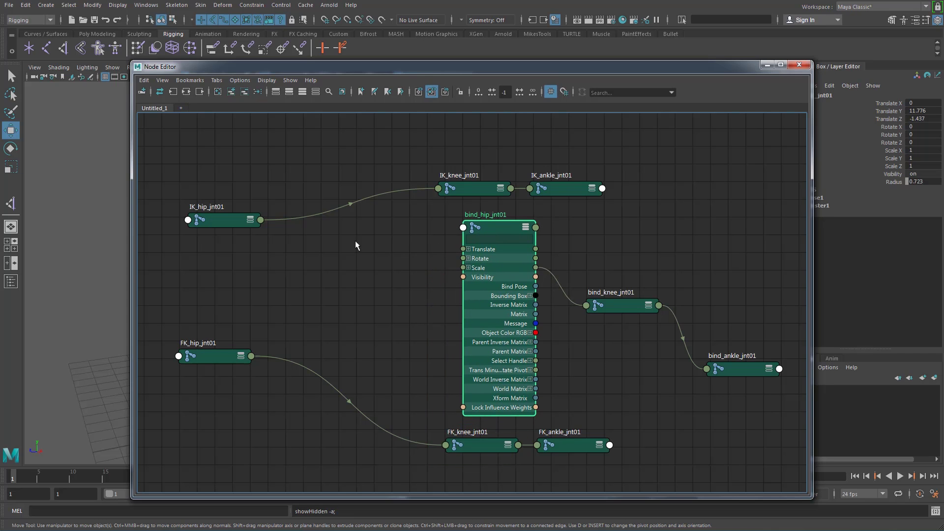
pyautogui.click(251, 220)
pyautogui.click(251, 220)
pyautogui.moveTo(229, 210); pyautogui.dragTo(193, 139)
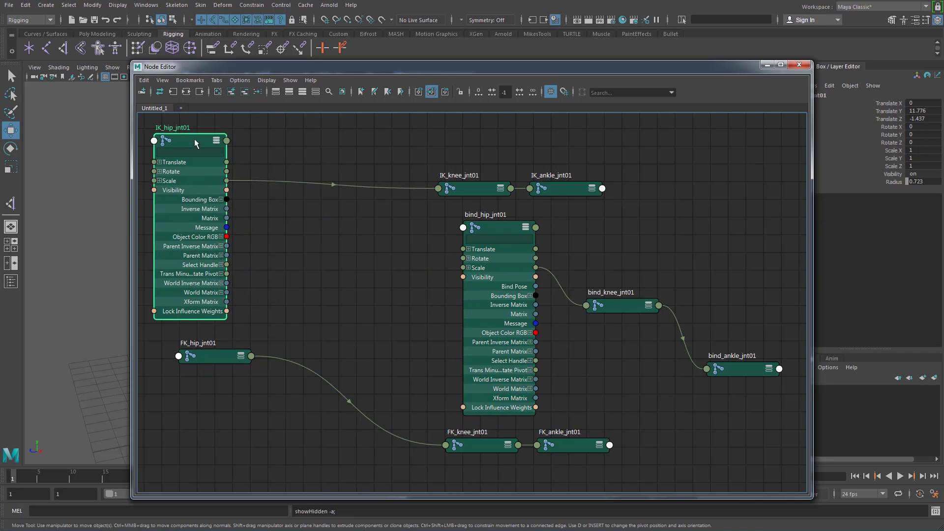
pyautogui.click(240, 358)
pyautogui.click(240, 358)
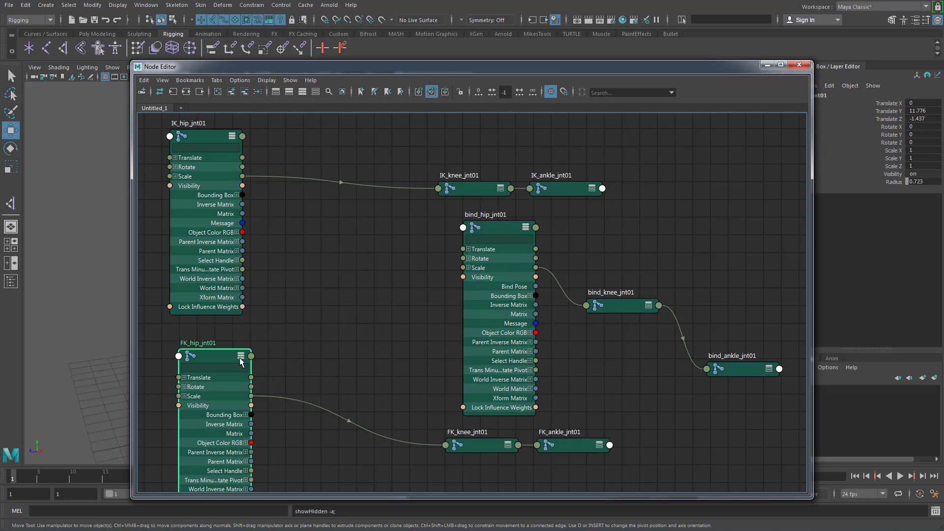
pyautogui.moveTo(220, 360); pyautogui.dragTo(210, 347)
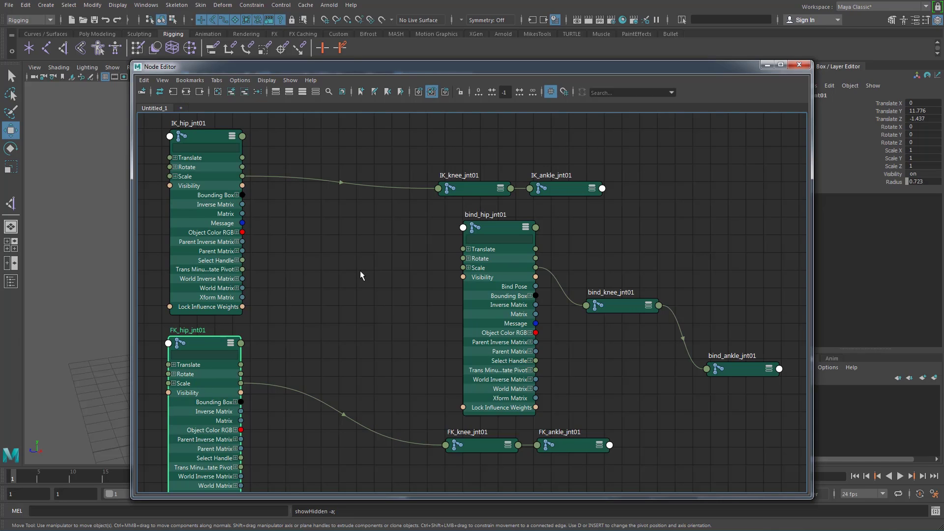
pyautogui.click(210, 139)
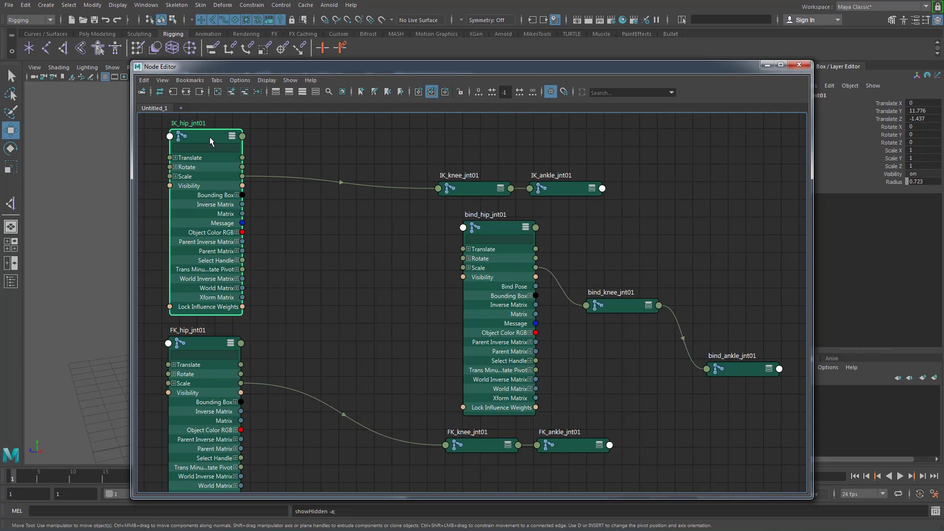
pyautogui.click(211, 343)
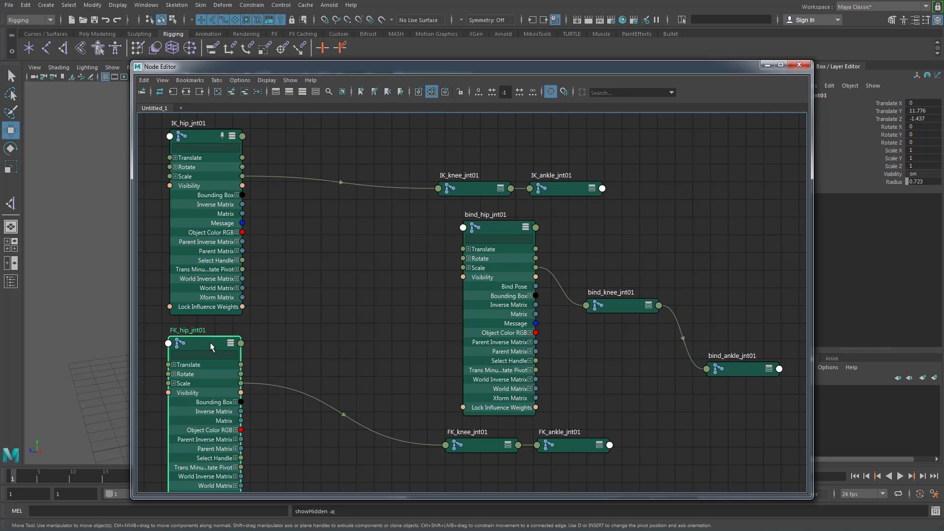
pyautogui.click(501, 226)
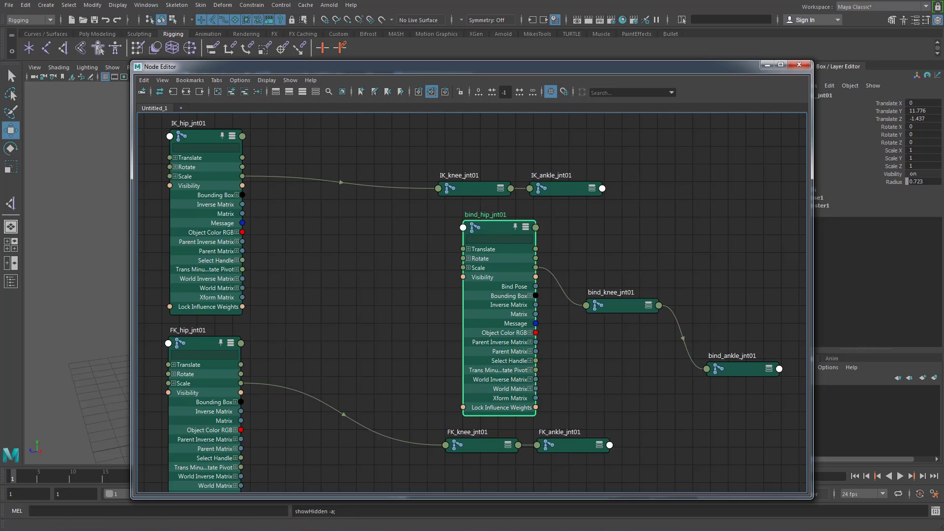
# Create a blendColors node between the IK/FK hip nodes and bind_hip_jnt01, and show its full attribute list
pyautogui.click(311, 260)
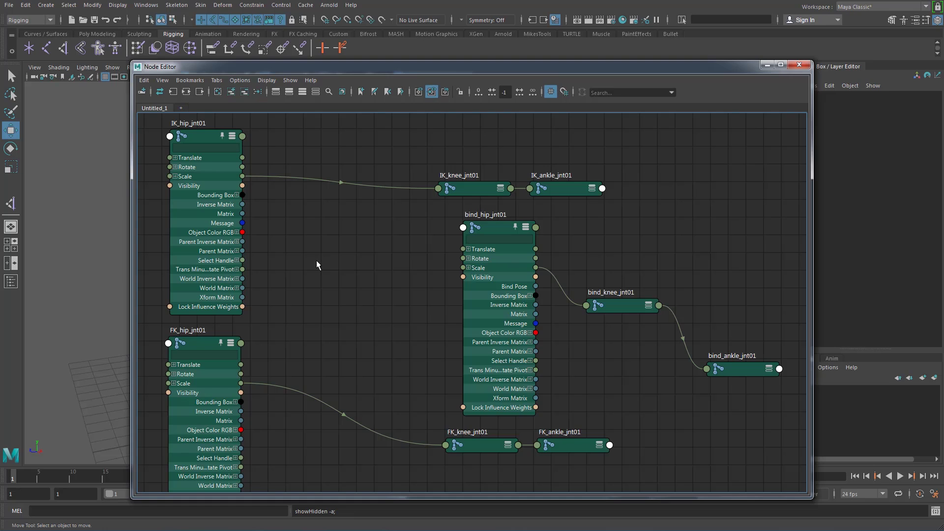
pyautogui.press('Tab')
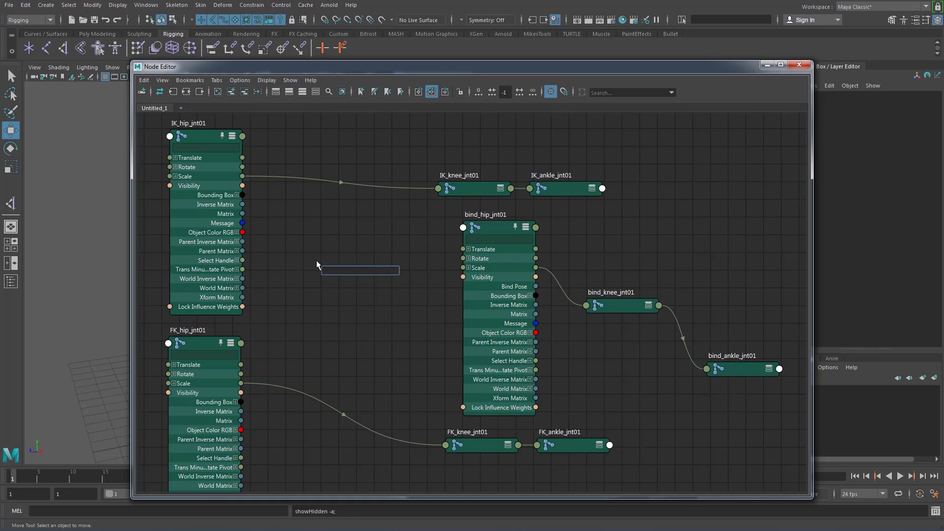
pyautogui.write('blend')
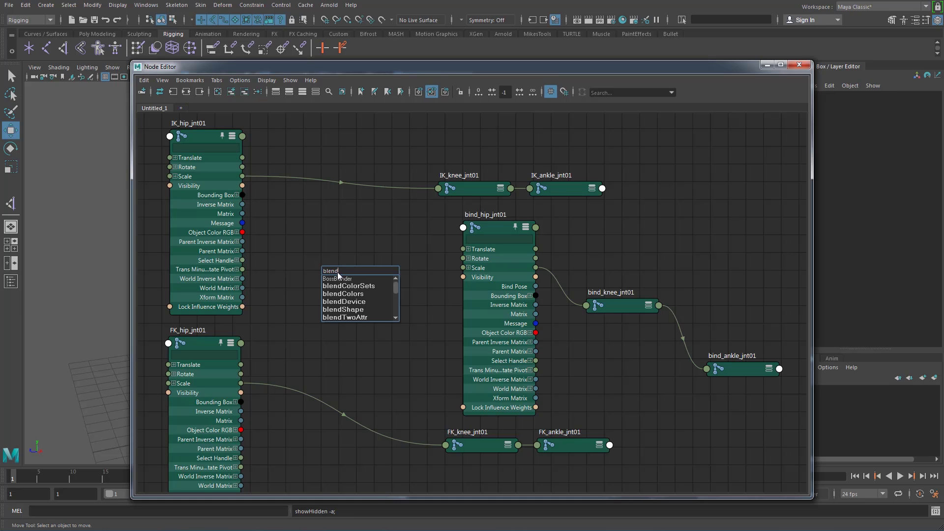
pyautogui.click(353, 295)
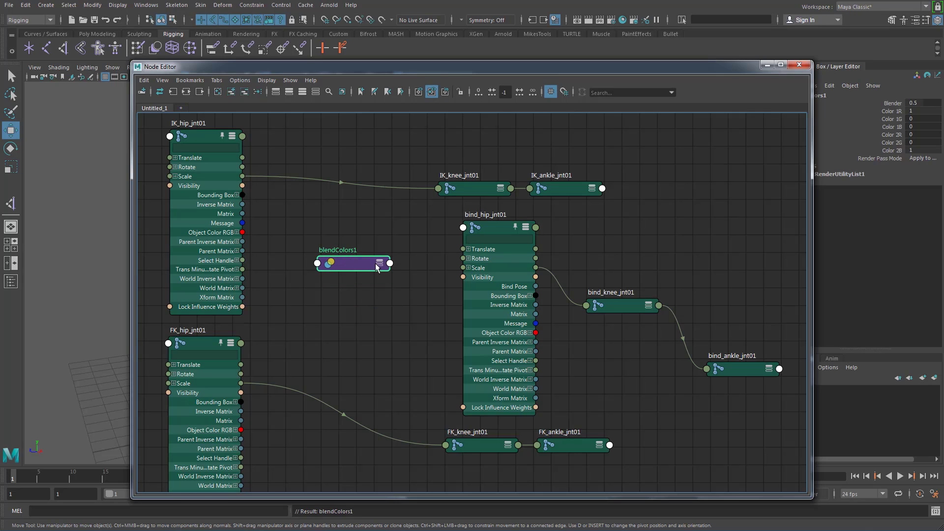
pyautogui.click(380, 263)
pyautogui.moveTo(362, 255); pyautogui.dragTo(361, 254)
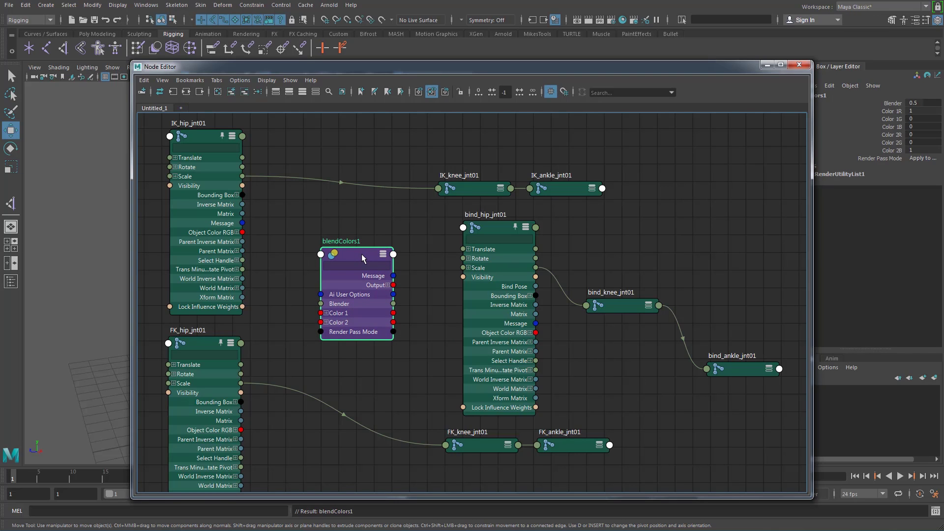
# Show the blendColors1 node's attributes, slide its Blender value through its range and set it to 1
pyautogui.doubleClick(362, 254)
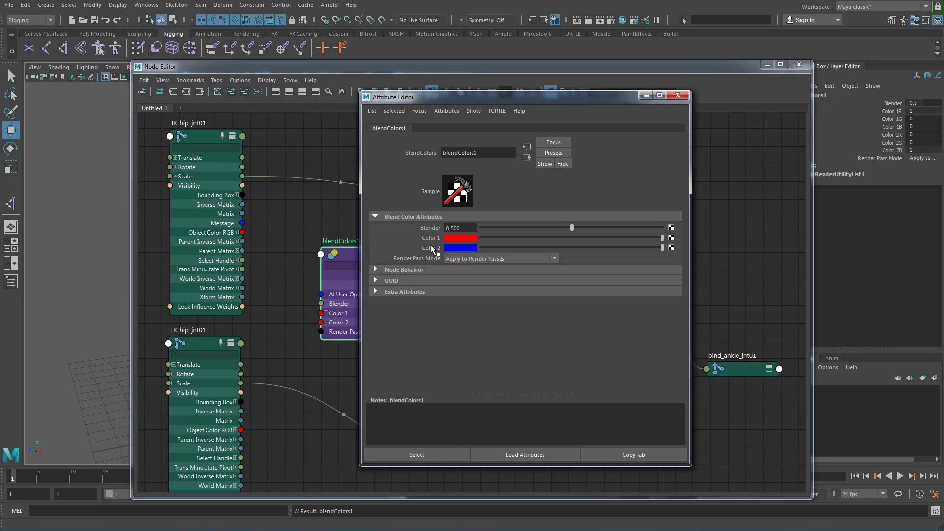
pyautogui.moveTo(573, 227); pyautogui.dragTo(465, 228)
pyautogui.moveTo(483, 228); pyautogui.dragTo(682, 228)
pyautogui.click(454, 239)
pyautogui.click(678, 95)
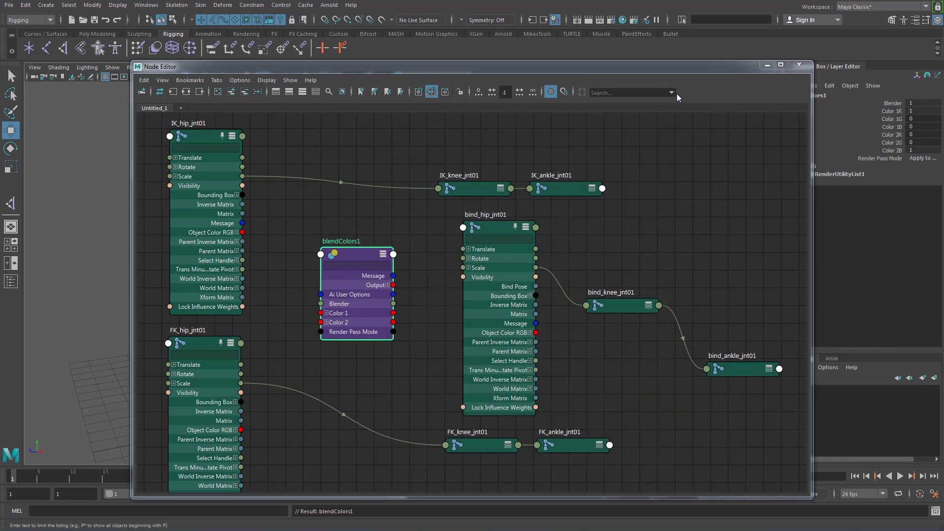
# Rename the blendColors1 node to IKFK_hip_blend01 and shift it slightly between the hip nodes
pyautogui.doubleClick(345, 240)
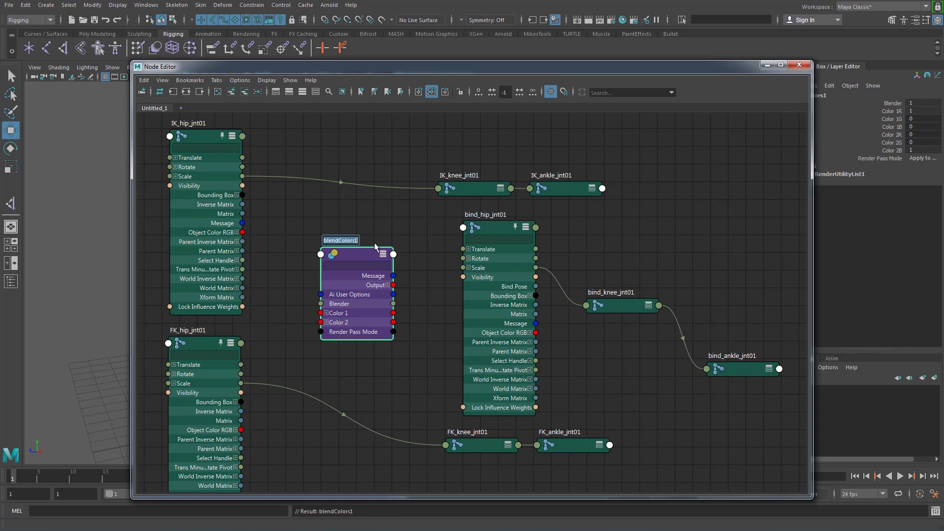
pyautogui.write('I')
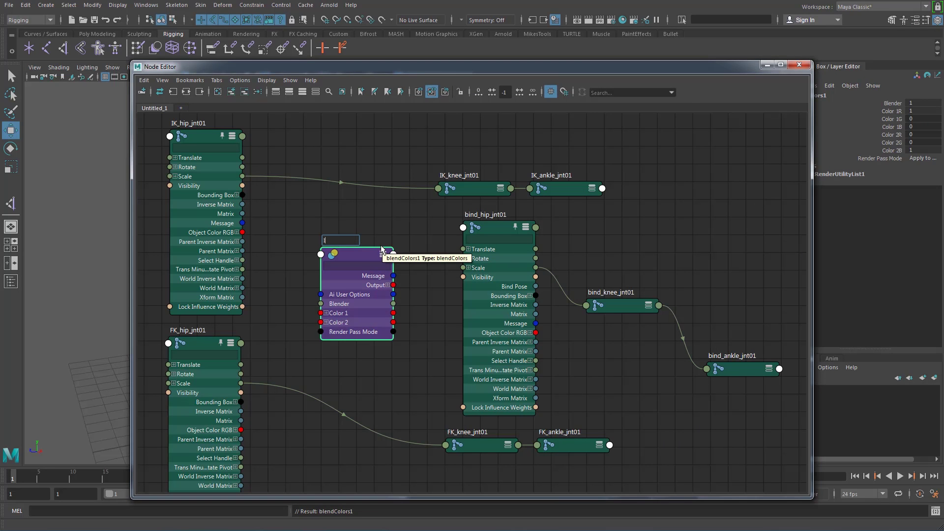
pyautogui.write('KFKL')
pyautogui.write('hi')
pyautogui.write('p_blend')
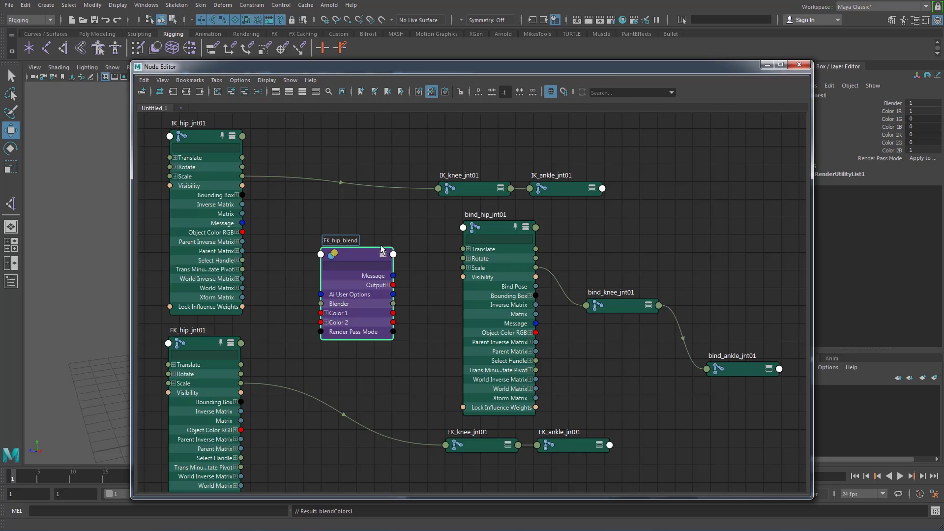
pyautogui.write('01')
pyautogui.press('Return')
pyautogui.moveTo(372, 246); pyautogui.dragTo(372, 233)
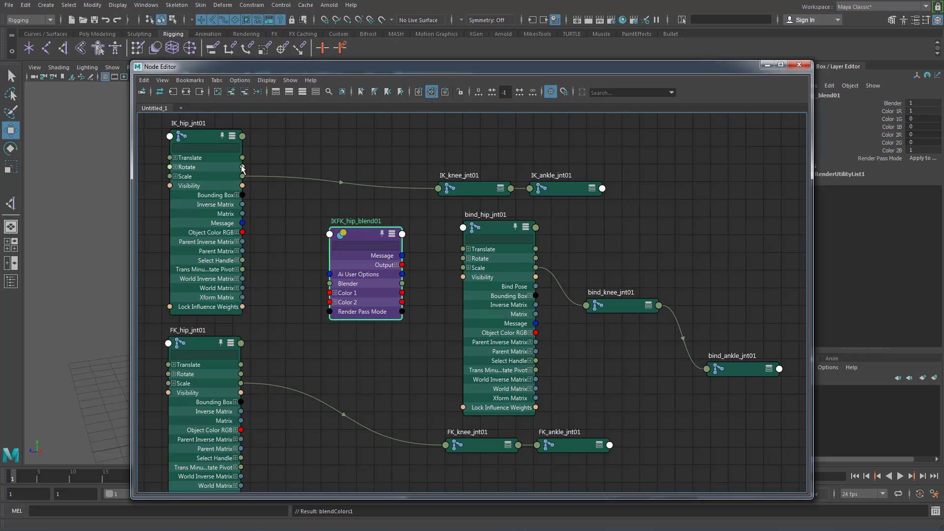
# Connect Rotate of IK_hip_jnt01 to Color 1 and of FK_hip_jnt01 to Color 2 on IKFK_hip_blend01, then place the unitConversion nodes around it
pyautogui.moveTo(242, 167); pyautogui.dragTo(328, 293)
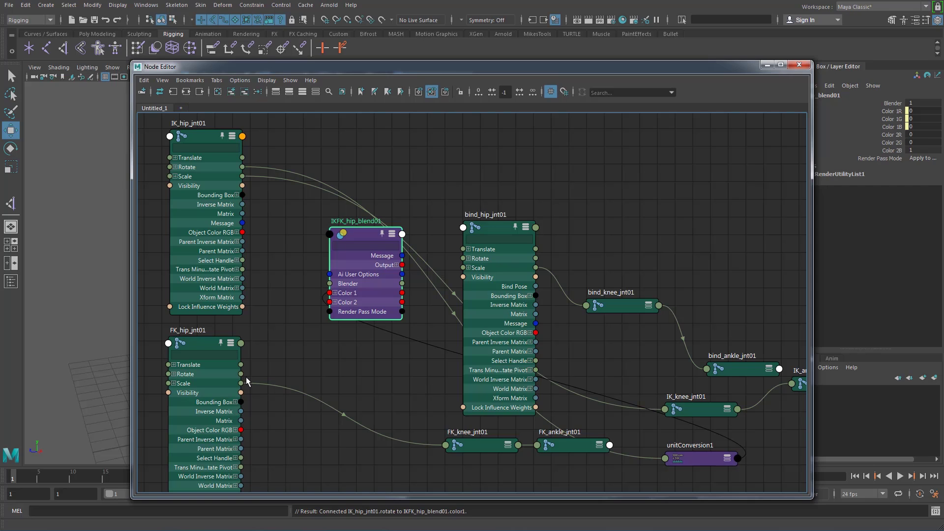
pyautogui.moveTo(241, 374); pyautogui.dragTo(332, 305)
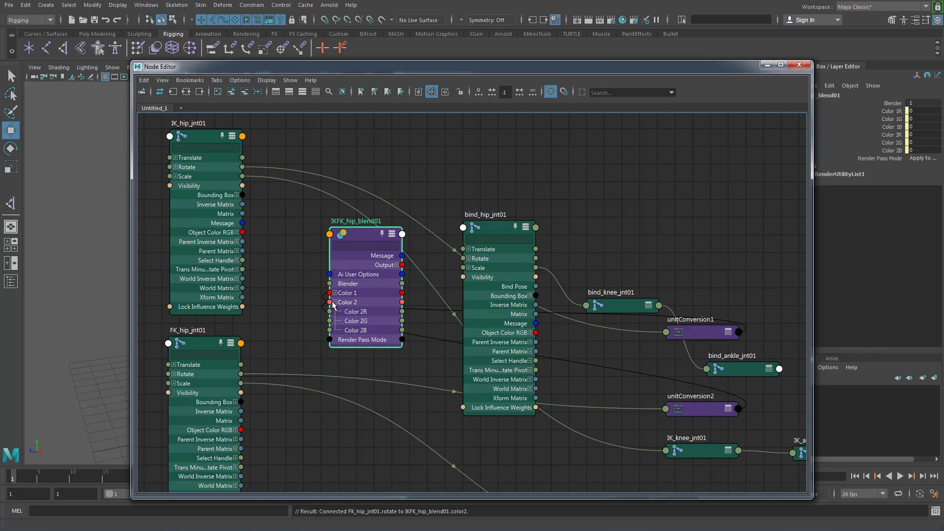
pyautogui.moveTo(698, 330); pyautogui.dragTo(264, 216)
pyautogui.moveTo(697, 403); pyautogui.dragTo(318, 366)
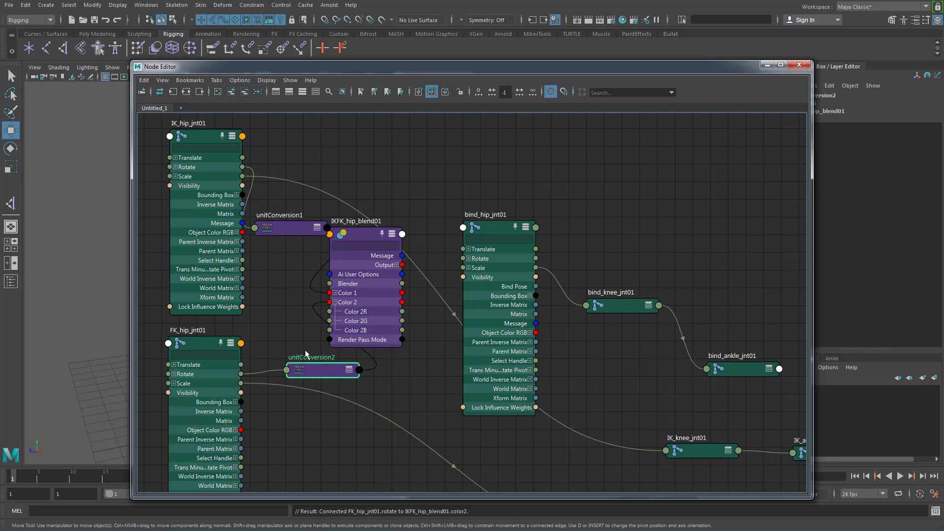
pyautogui.moveTo(292, 231); pyautogui.dragTo(298, 206)
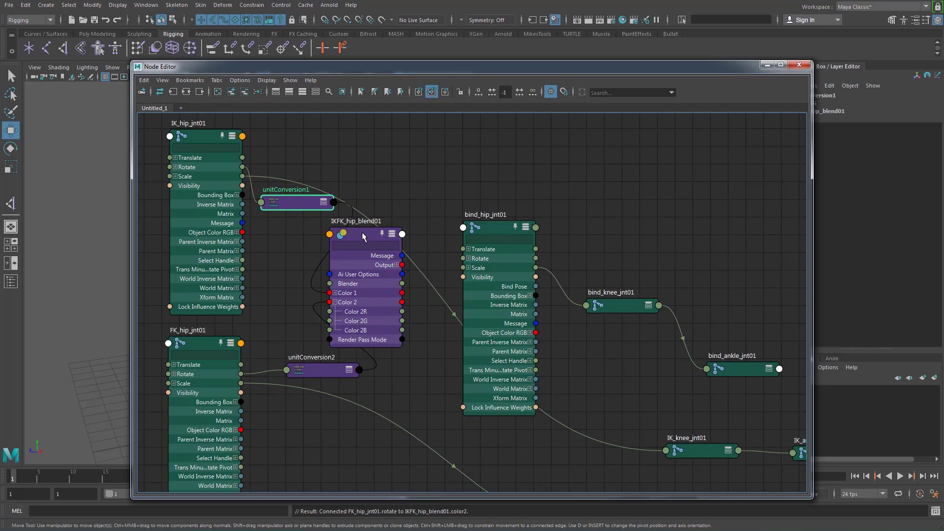
pyautogui.moveTo(364, 238); pyautogui.dragTo(324, 242)
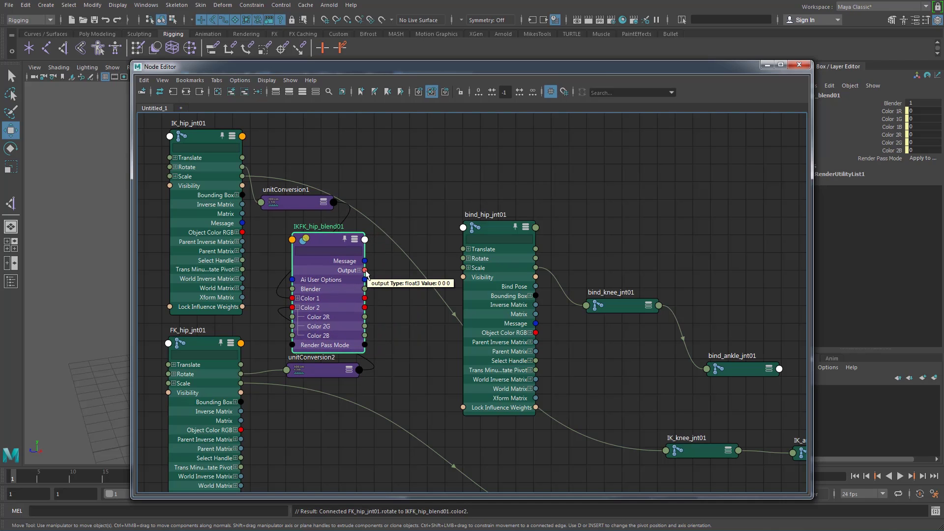
# Connect the IKFK_hip_blend01 Output to bind_hip_jnt01's Rotate and move the three unitConversion nodes beside the connections they serve
pyautogui.moveTo(365, 271); pyautogui.dragTo(413, 255)
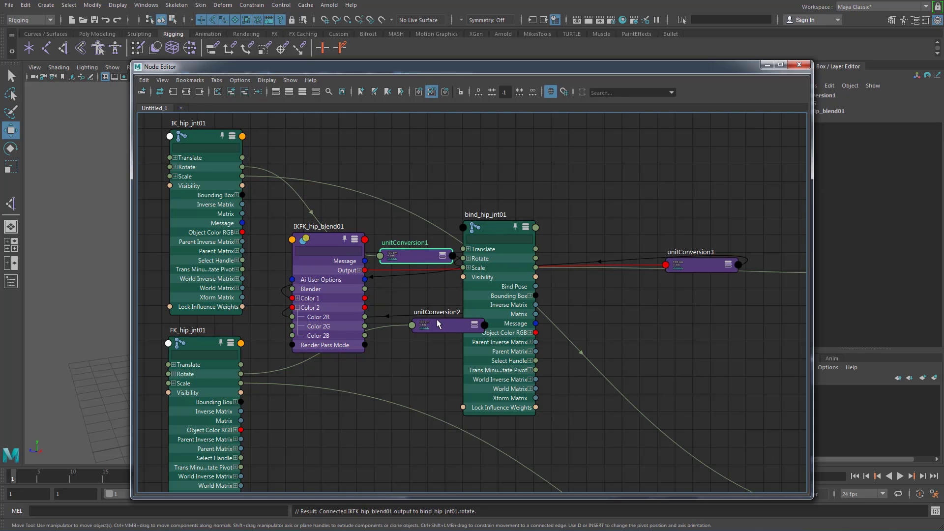
pyautogui.moveTo(443, 324); pyautogui.dragTo(320, 428)
pyautogui.moveTo(408, 261); pyautogui.dragTo(297, 193)
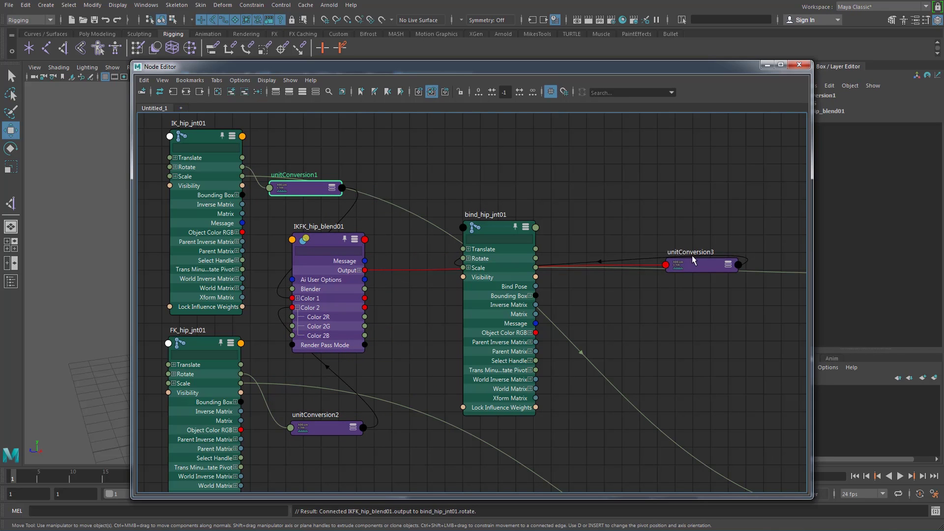
pyautogui.moveTo(700, 267); pyautogui.dragTo(414, 291)
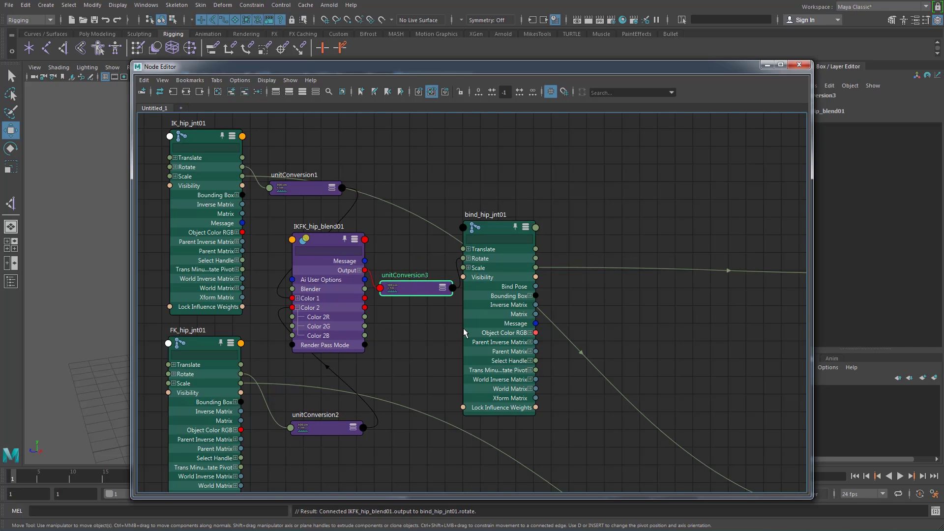
# Widen the spacing between IKFK_hip_blend01, unitConversion3 and bind_hip_jnt01, and pin the three unitConversion nodes in place
pyautogui.click(316, 190)
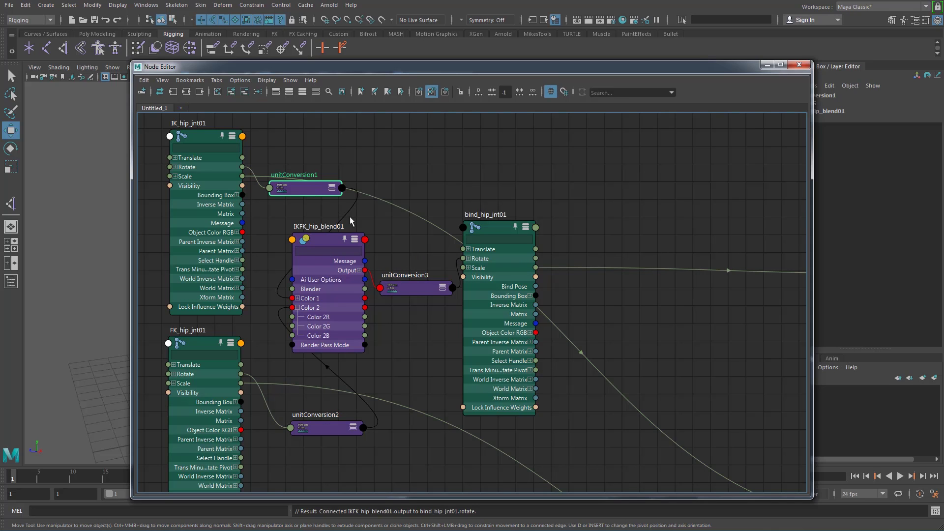
pyautogui.moveTo(405, 287); pyautogui.dragTo(401, 272)
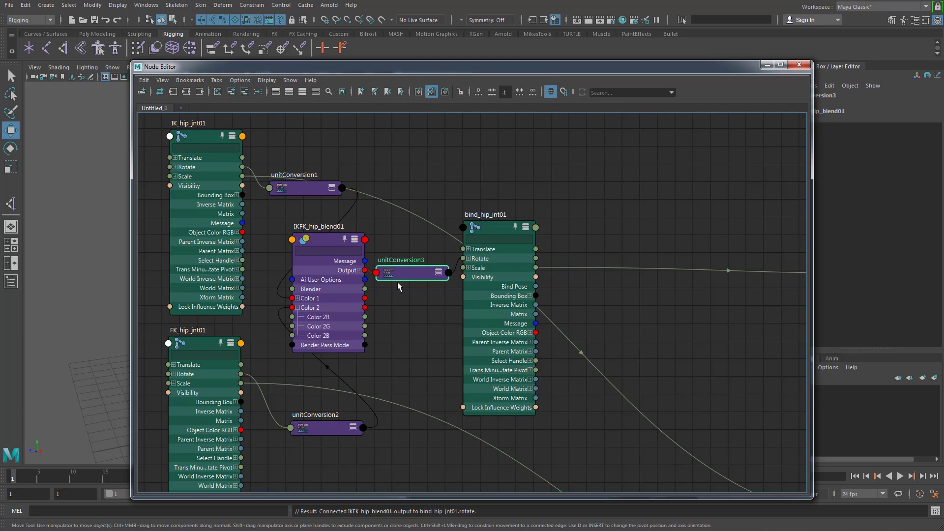
pyautogui.moveTo(496, 228); pyautogui.dragTo(543, 242)
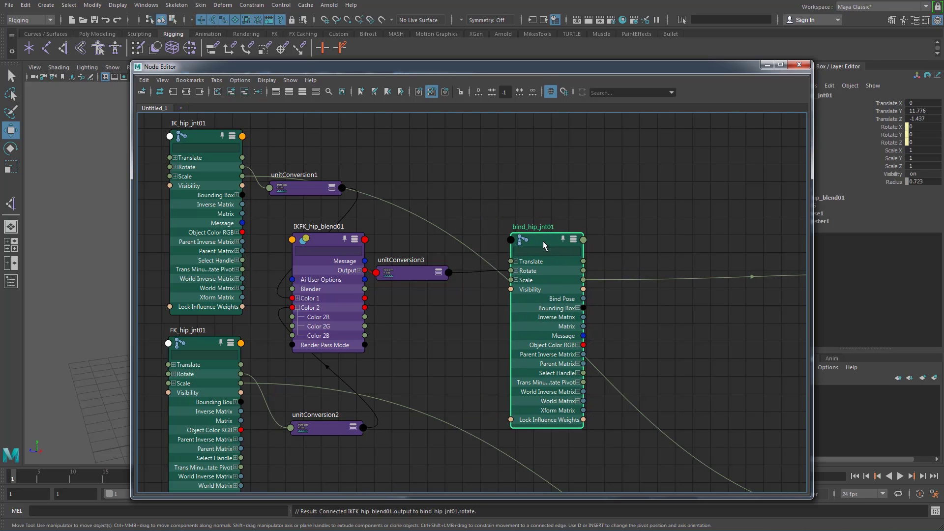
pyautogui.moveTo(413, 272); pyautogui.dragTo(427, 270)
pyautogui.moveTo(319, 243); pyautogui.dragTo(329, 245)
pyautogui.click(312, 189)
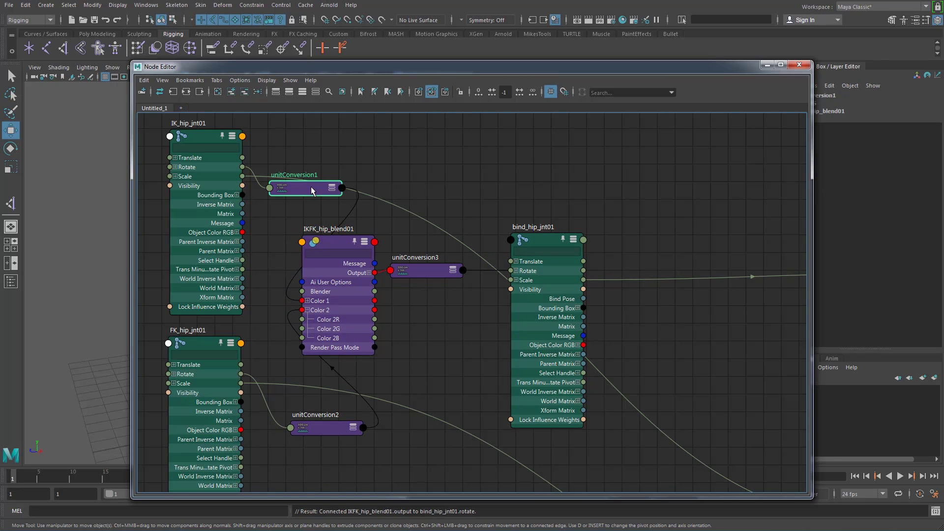
pyautogui.click(421, 270)
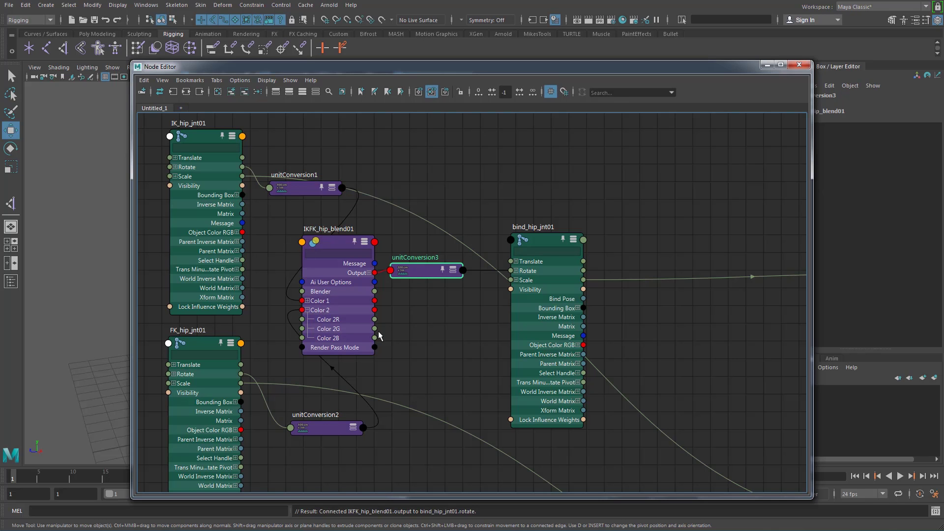
pyautogui.click(333, 431)
# Collapse the IK_hip_jnt01 and FK_hip_jnt01 nodes and arrange them with unitConversion1 and unitConversion2 in order ahead of the blend node
pyautogui.scroll(-8, 466, 322)
pyautogui.scroll(4, 474, 322)
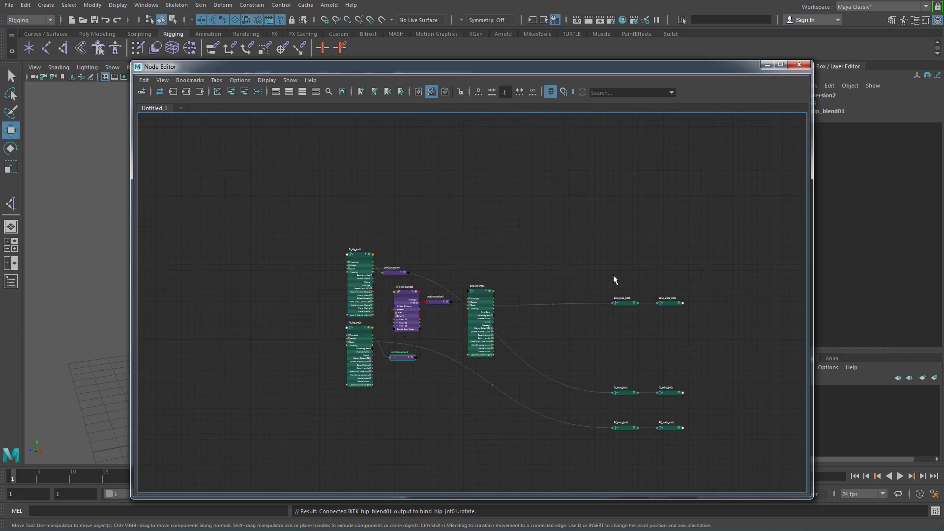
pyautogui.scroll(4, 530, 335)
pyautogui.keyDown('alt'); pyautogui.moveTo(512, 319); pyautogui.dragTo(605, 311, button='middle'); pyautogui.keyUp('alt')
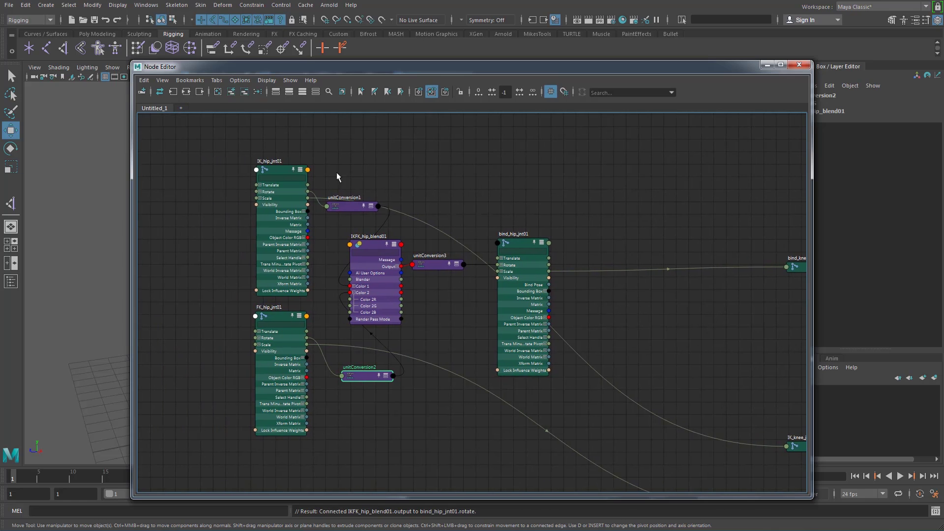
pyautogui.click(300, 170)
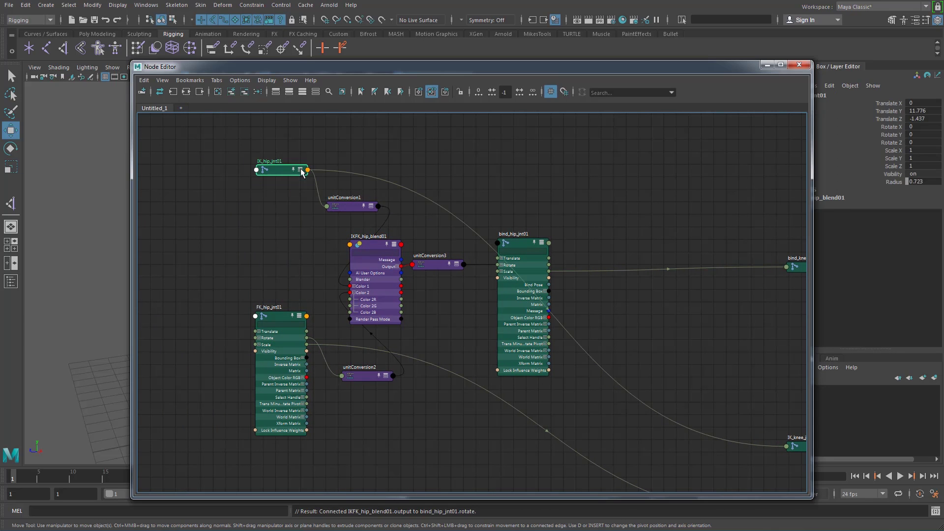
pyautogui.click(299, 316)
pyautogui.moveTo(263, 320); pyautogui.dragTo(177, 339)
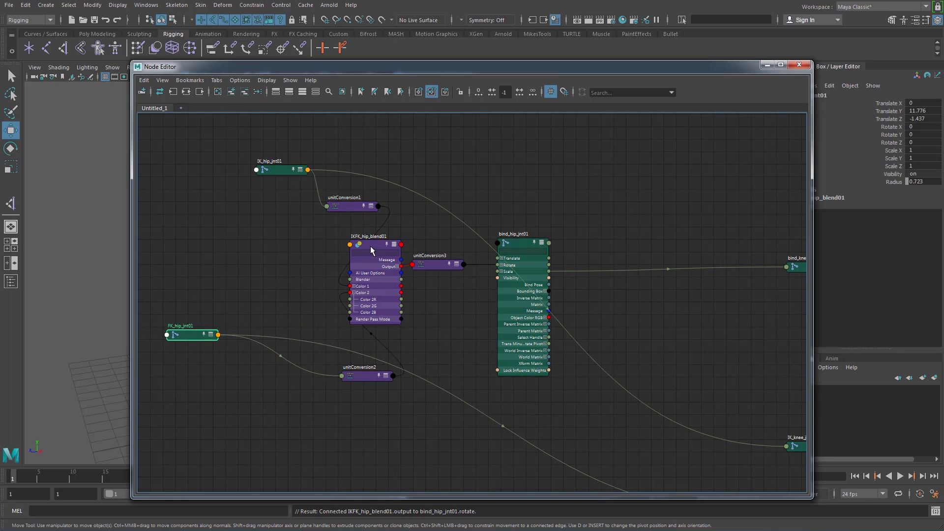
pyautogui.click(344, 208)
pyautogui.moveTo(284, 168); pyautogui.dragTo(200, 233)
pyautogui.moveTo(339, 209); pyautogui.dragTo(283, 278)
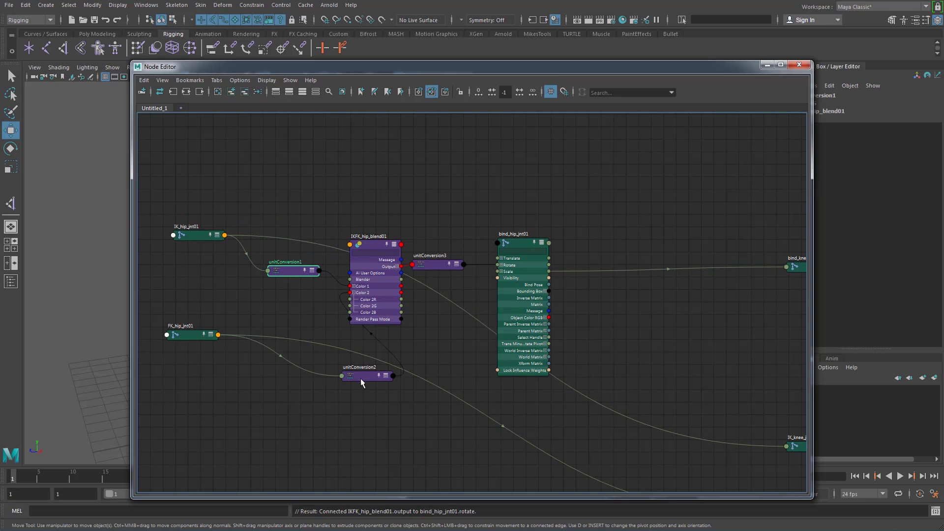
pyautogui.moveTo(361, 379); pyautogui.dragTo(292, 309)
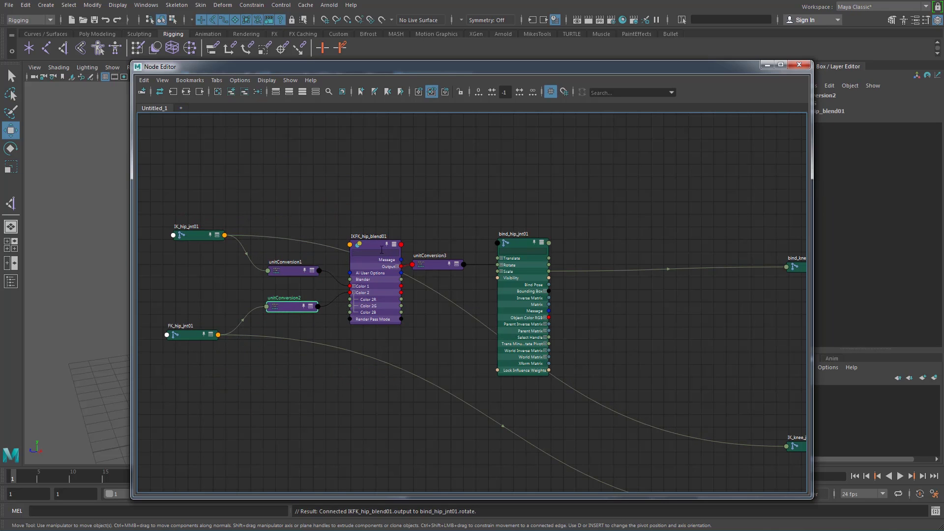
# Collapse the bind_hip_jnt01 node and line it up in a row with IKFK_hip_blend01 and unitConversion3
pyautogui.moveTo(373, 250); pyautogui.dragTo(368, 260)
pyautogui.moveTo(432, 266); pyautogui.dragTo(439, 283)
pyautogui.click(542, 243)
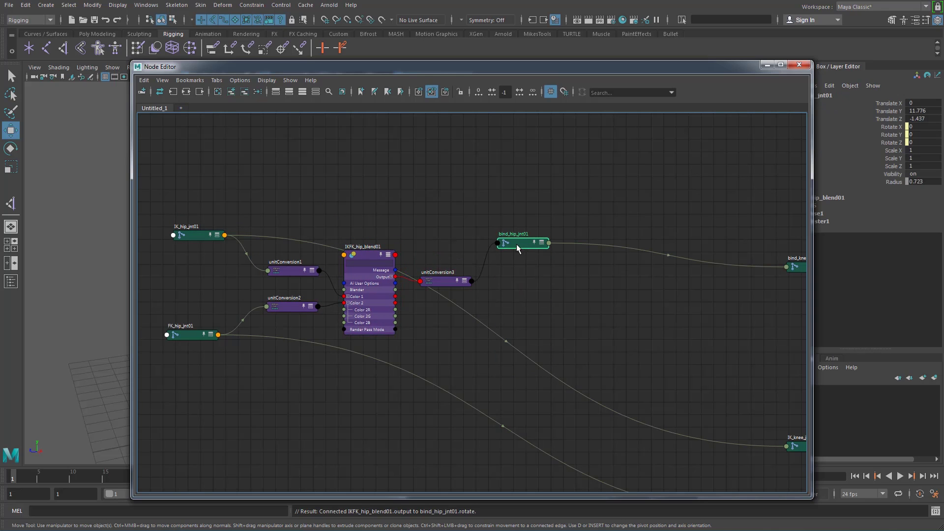
pyautogui.moveTo(516, 249); pyautogui.dragTo(523, 285)
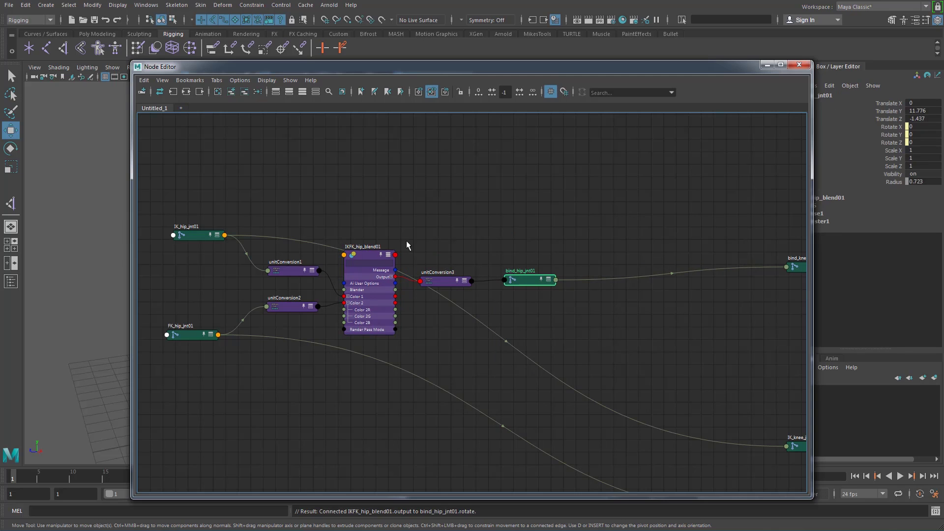
# Minimize the Node Editor and move the ankle IK handle forward and up to about Translate Y 5.855 and Translate Z 5.048
pyautogui.click(353, 262)
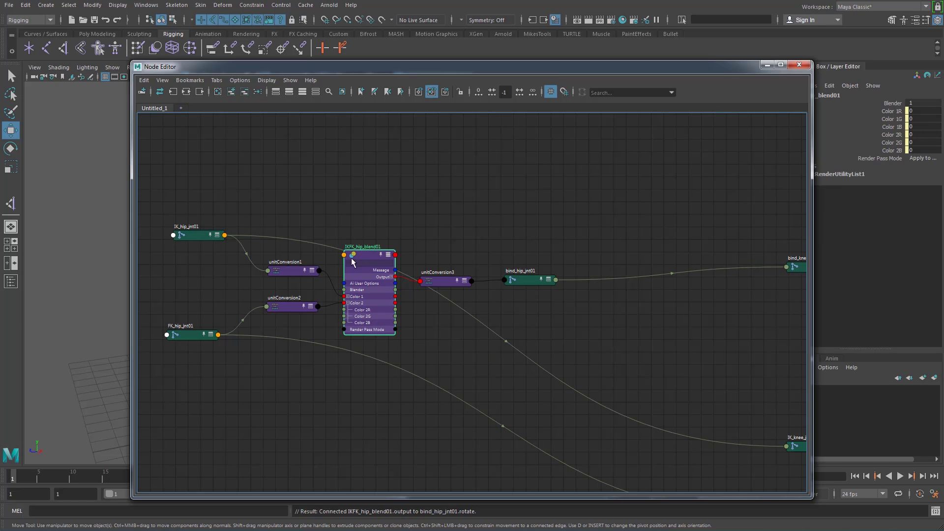
pyautogui.click(767, 65)
pyautogui.click(404, 380)
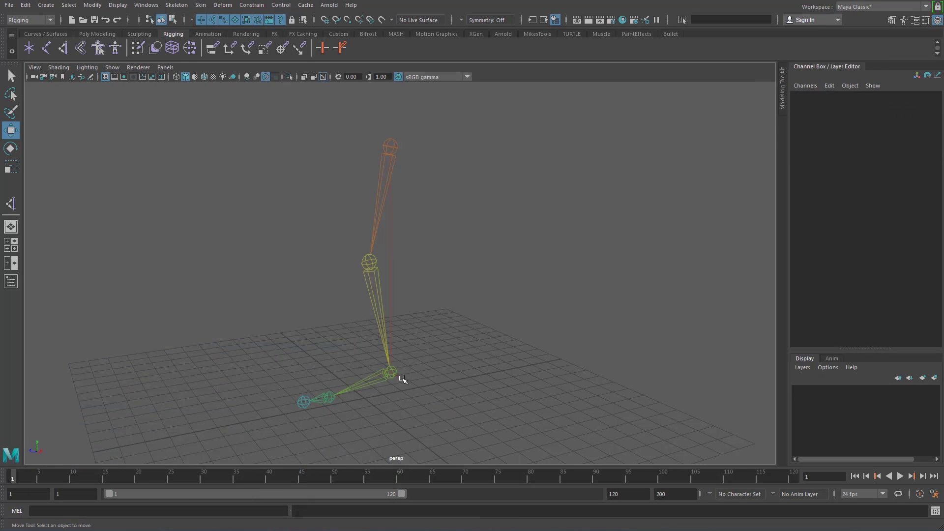
pyautogui.click(401, 377)
pyautogui.moveTo(346, 377); pyautogui.dragTo(211, 363)
pyautogui.moveTo(256, 322); pyautogui.dragTo(254, 245)
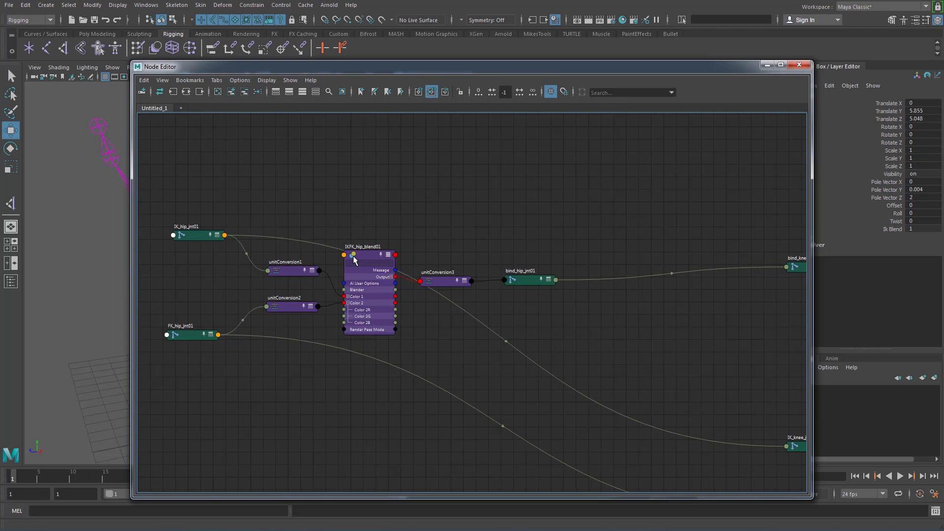
# Select the IKFK_hip_blend01 node and test its Blender against the posed leg in the viewport, leaving it at 0
pyautogui.click(379, 257)
pyautogui.click(767, 65)
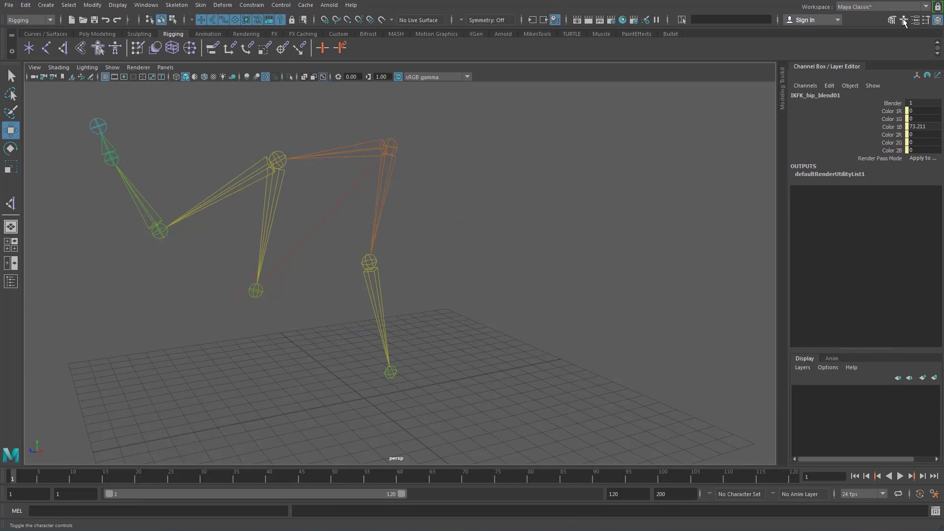
pyautogui.click(915, 21)
pyautogui.moveTo(598, 96); pyautogui.dragTo(732, 91)
pyautogui.moveTo(846, 220); pyautogui.dragTo(640, 225)
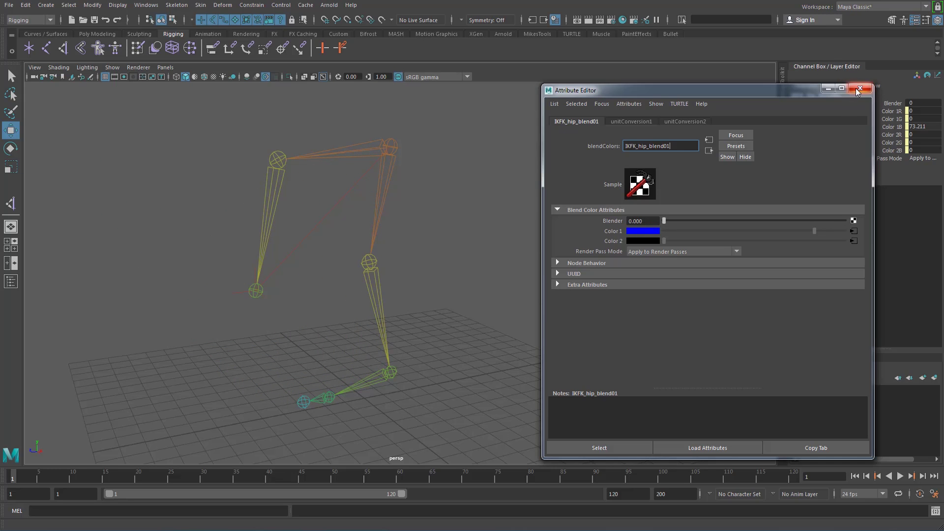
pyautogui.click(861, 89)
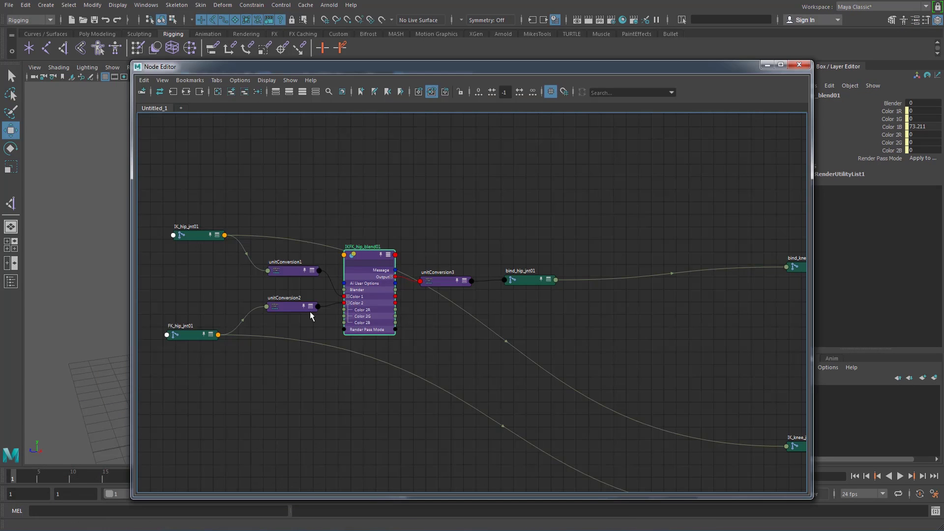
# Collapse the IKFK_hip_blend01 node and duplicate it for another joint in the chain
pyautogui.click(389, 255)
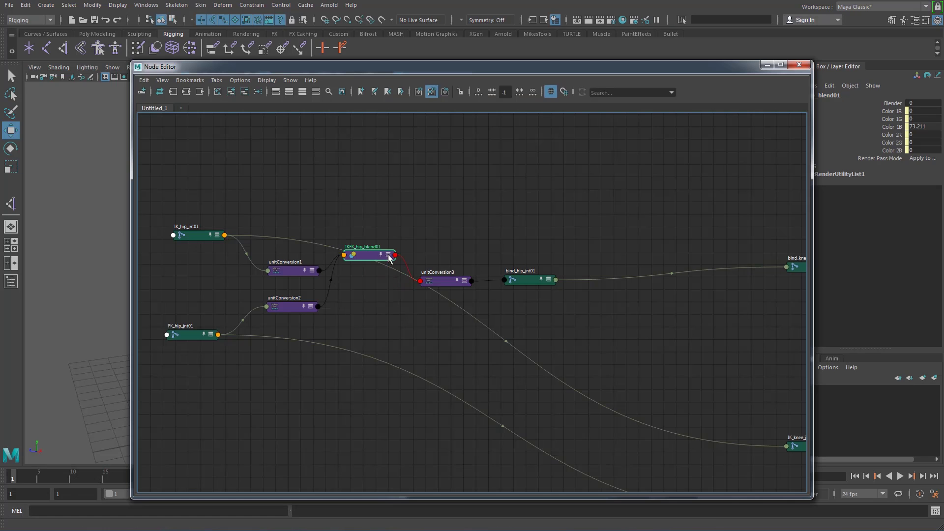
pyautogui.keyDown('alt'); pyautogui.moveTo(362, 302); pyautogui.dragTo(415, 320, button='right'); pyautogui.keyUp('alt')
pyautogui.keyDown('alt'); pyautogui.moveTo(499, 329); pyautogui.dragTo(359, 331, button='middle'); pyautogui.keyUp('alt')
pyautogui.keyDown('alt'); pyautogui.moveTo(359, 331); pyautogui.dragTo(327, 330, button='right'); pyautogui.keyUp('alt')
pyautogui.hotkey('ctrl', 'd')
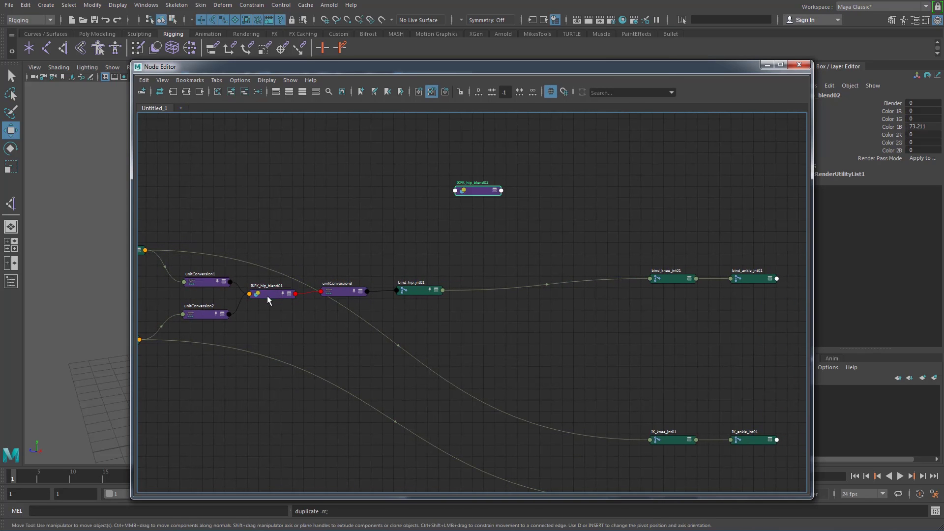
# Duplicate IKFK_hip_blend01 once more and place both copies near the connection between bind_hip_jnt01 and bind_knee_jnt01
pyautogui.hotkey('ctrl', 'd')
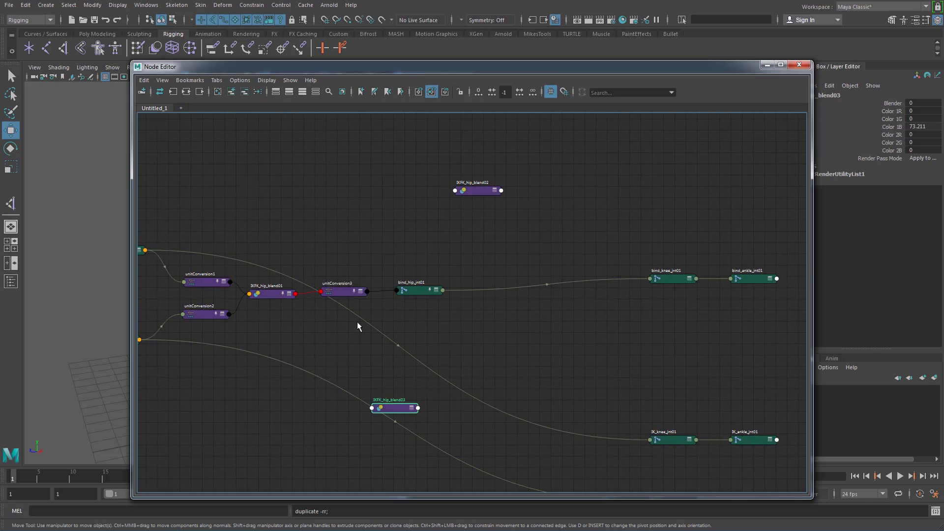
pyautogui.moveTo(398, 411); pyautogui.dragTo(614, 320)
pyautogui.moveTo(480, 192); pyautogui.dragTo(502, 288)
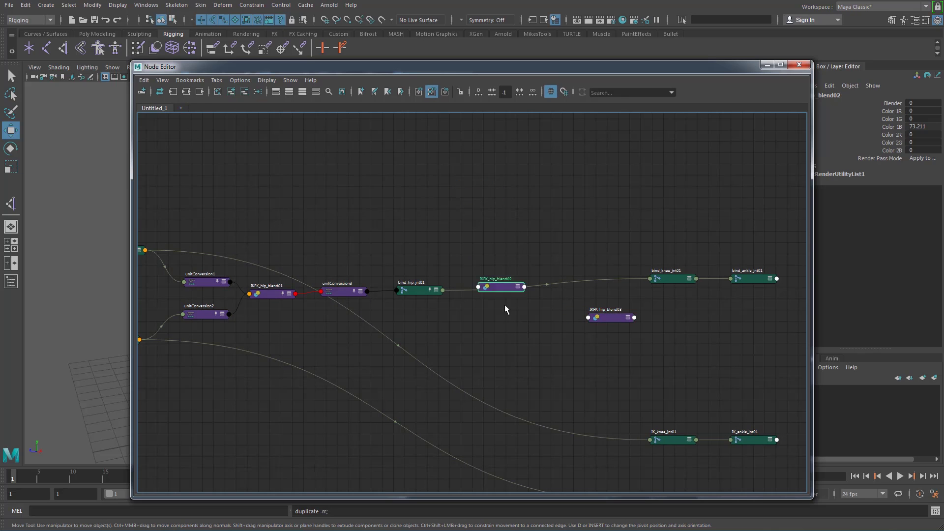
pyautogui.scroll(3, 525, 331)
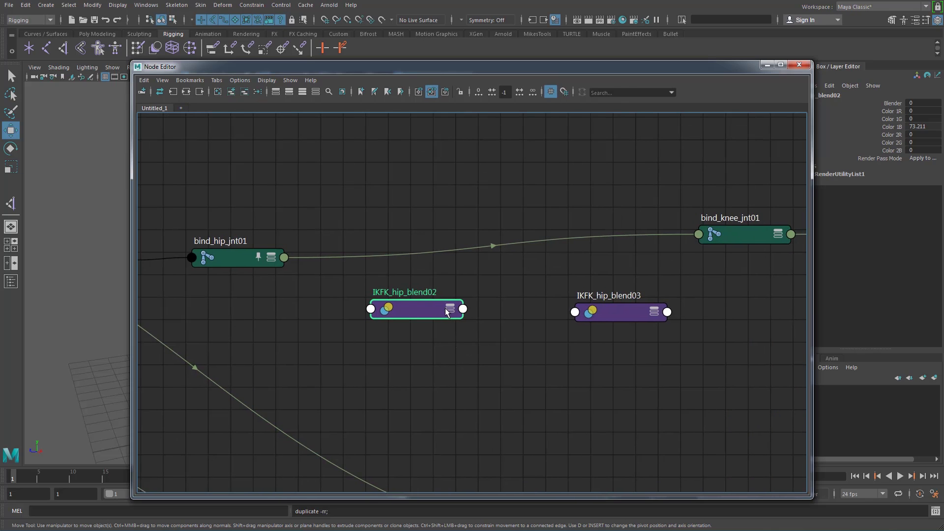
# Expand the attributes of IKFK_hip_blend02 and rename the node IKFK_knee_blend01
pyautogui.click(614, 318)
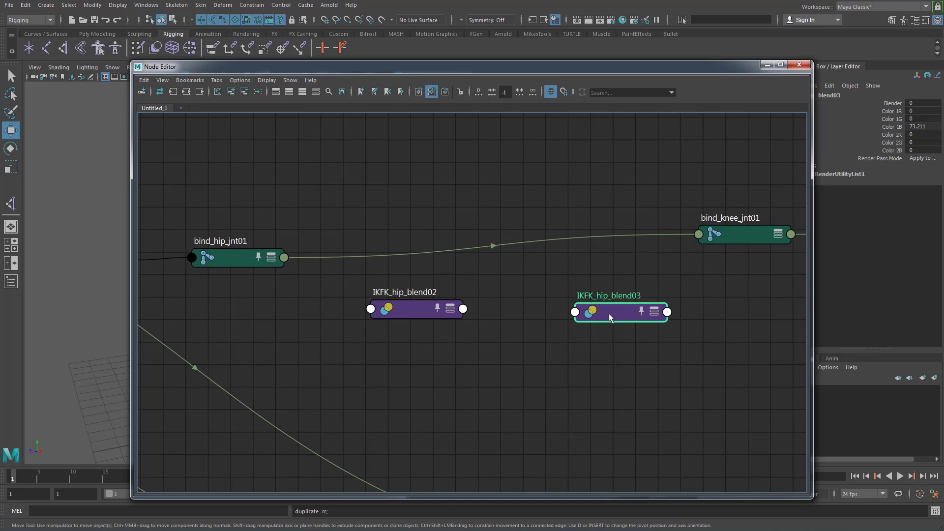
pyautogui.click(459, 309)
pyautogui.click(449, 310)
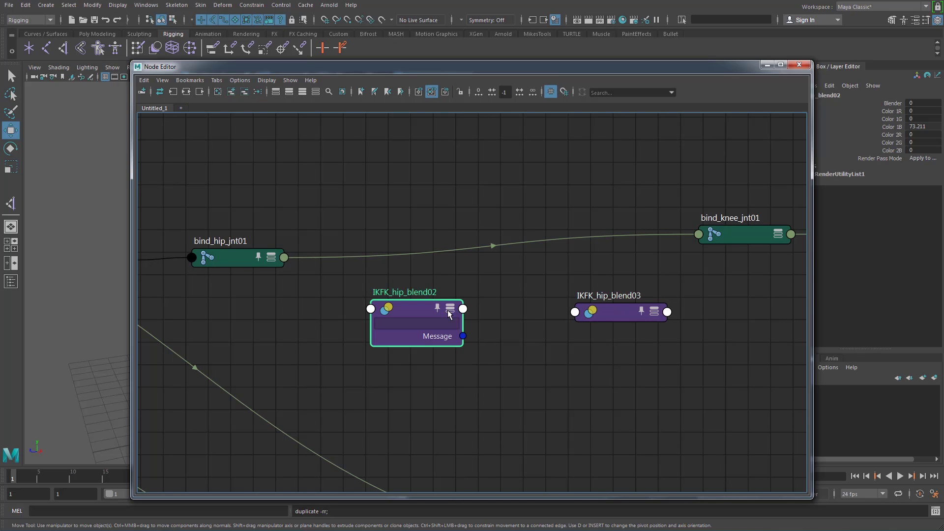
pyautogui.click(449, 309)
pyautogui.scroll(-1, 509, 354)
pyautogui.doubleClick(415, 295)
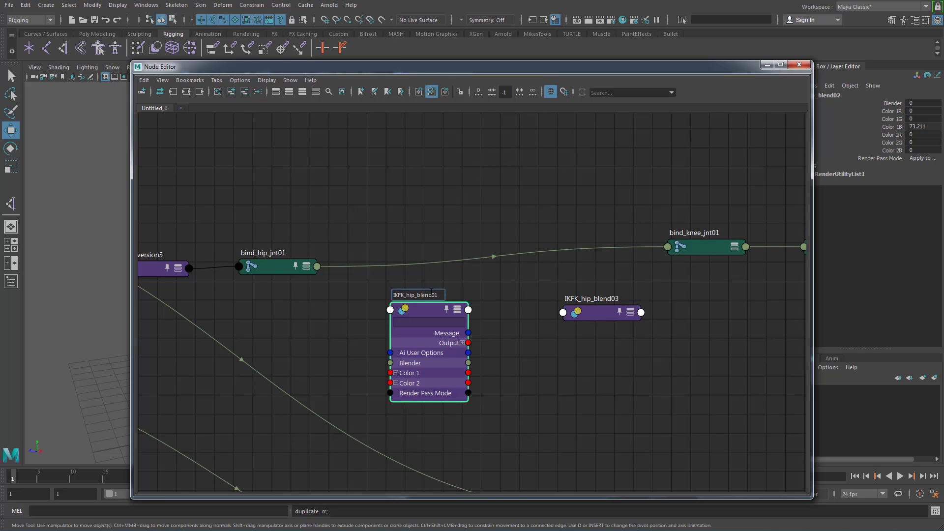
pyautogui.press('BackSpace')
pyautogui.press('BackSpace')
pyautogui.press('BackSpace')
pyautogui.write('knee')
pyautogui.press('Return')
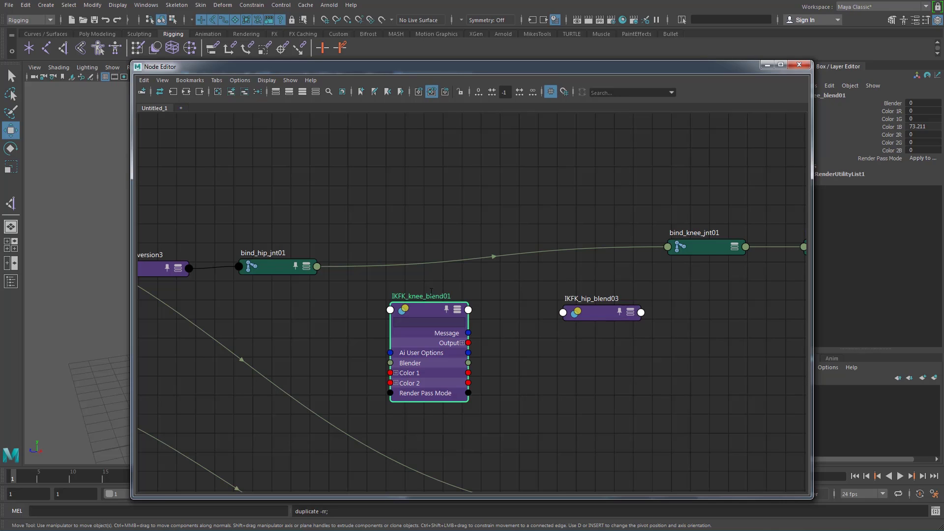
# Rename IKFK_hip_blend03 as IKFK_ankle_blend01 and expand its attributes
pyautogui.doubleClick(595, 298)
pyautogui.click(614, 298)
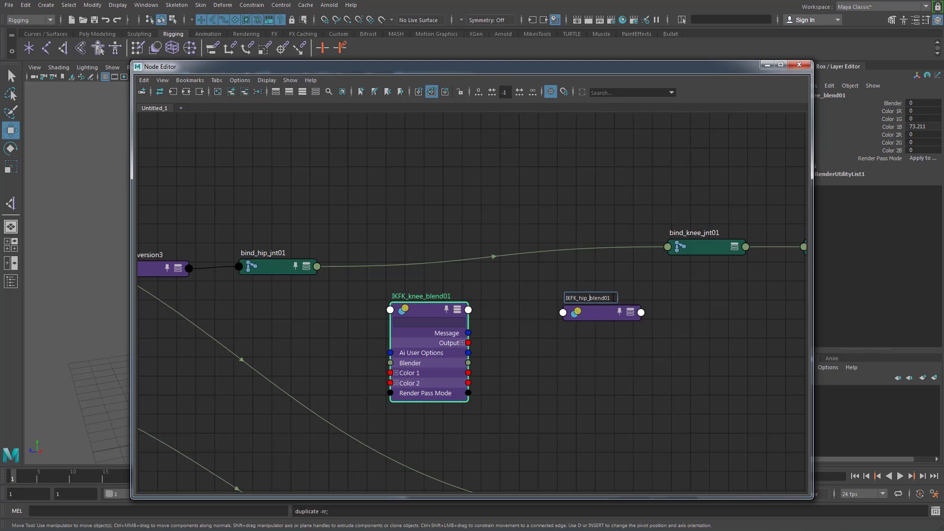
pyautogui.press('BackSpace')
pyautogui.press('BackSpace')
pyautogui.press('BackSpace')
pyautogui.write('ankle')
pyautogui.press('Return')
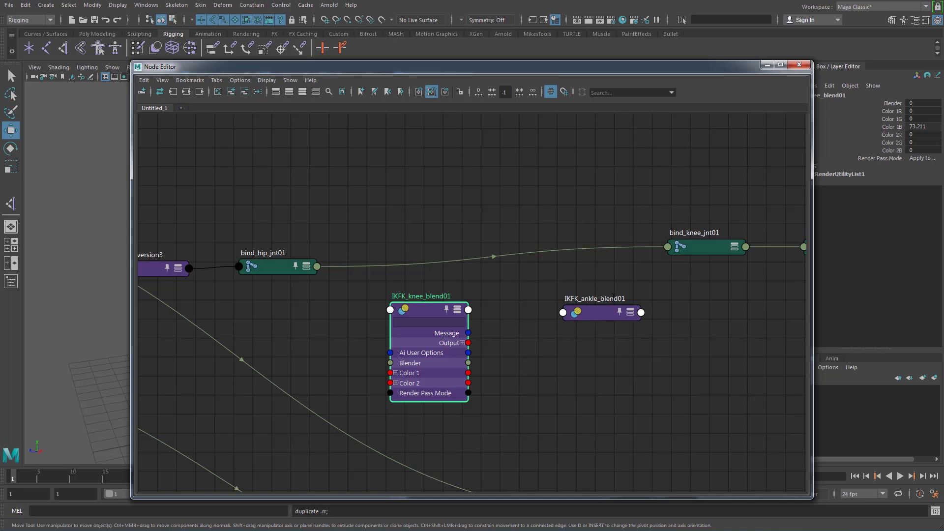
pyautogui.click(630, 313)
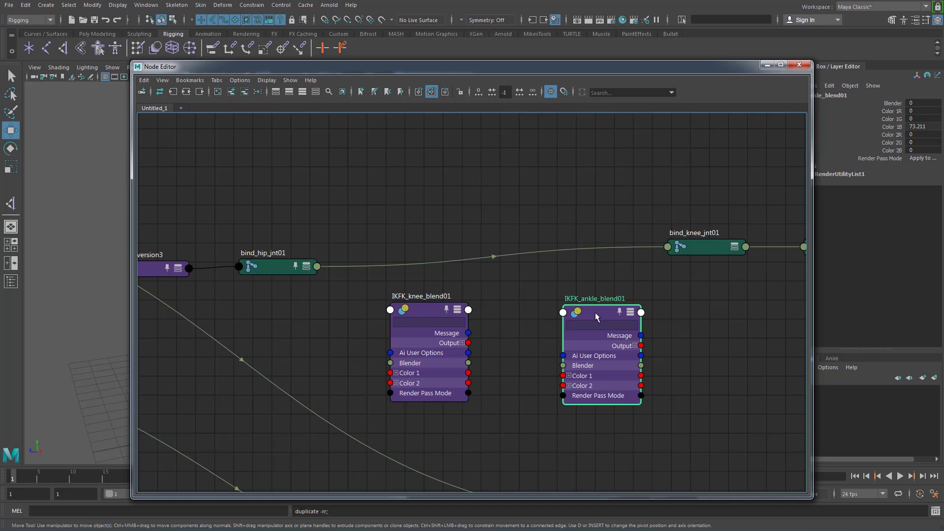
# Move IKFK_ankle_blend01 past the ankle joints and place bind_knee_jnt01 on the output side of IKFK_knee_blend01
pyautogui.scroll(-2, 609, 304)
pyautogui.scroll(-2, 606, 304)
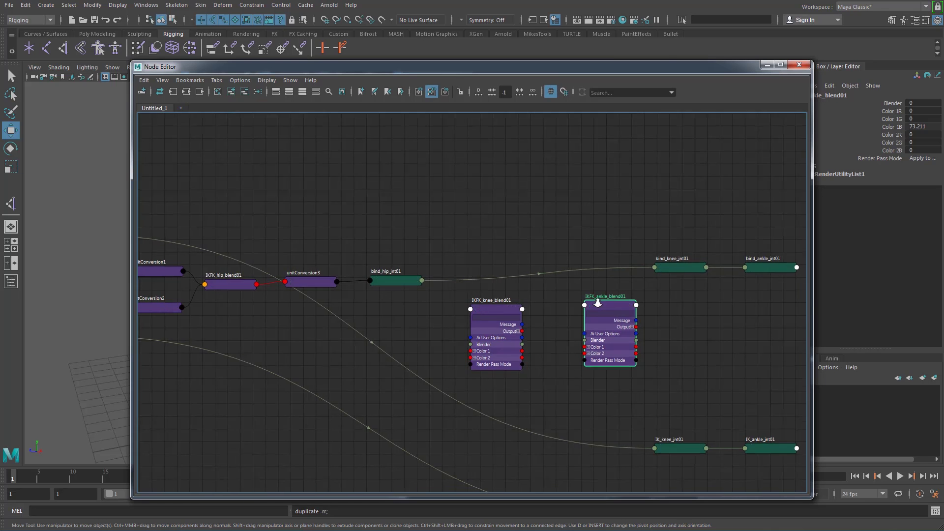
pyautogui.moveTo(544, 293); pyautogui.dragTo(731, 301)
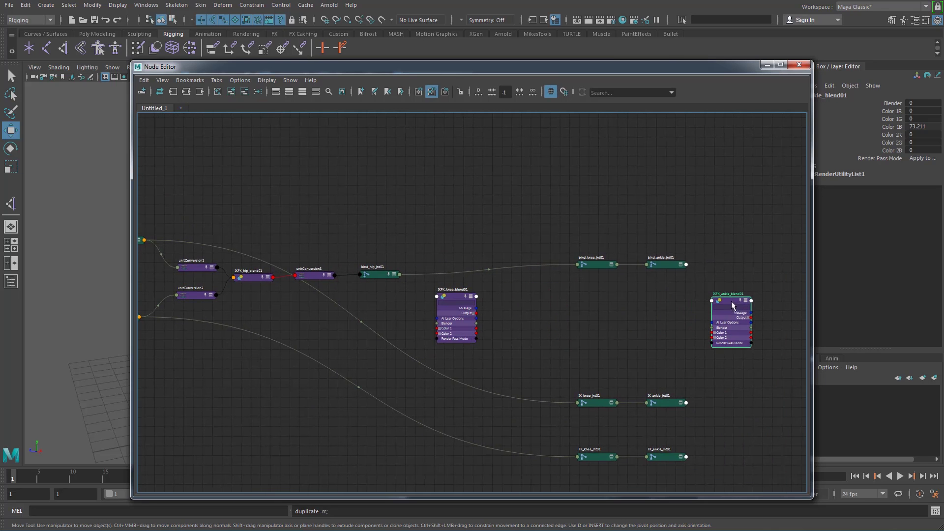
pyautogui.scroll(2, 614, 303)
pyautogui.scroll(-3, 433, 327)
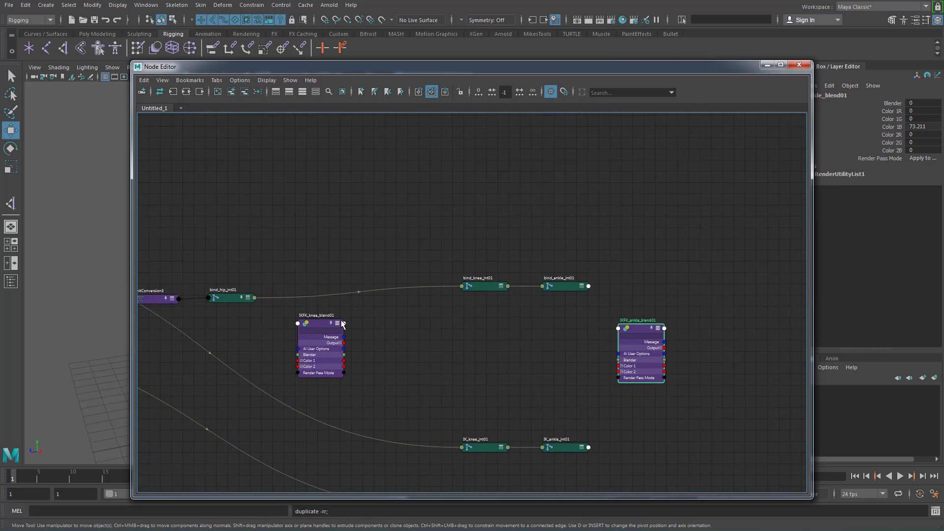
pyautogui.moveTo(368, 322); pyautogui.dragTo(470, 323)
pyautogui.moveTo(480, 286); pyautogui.dragTo(351, 273)
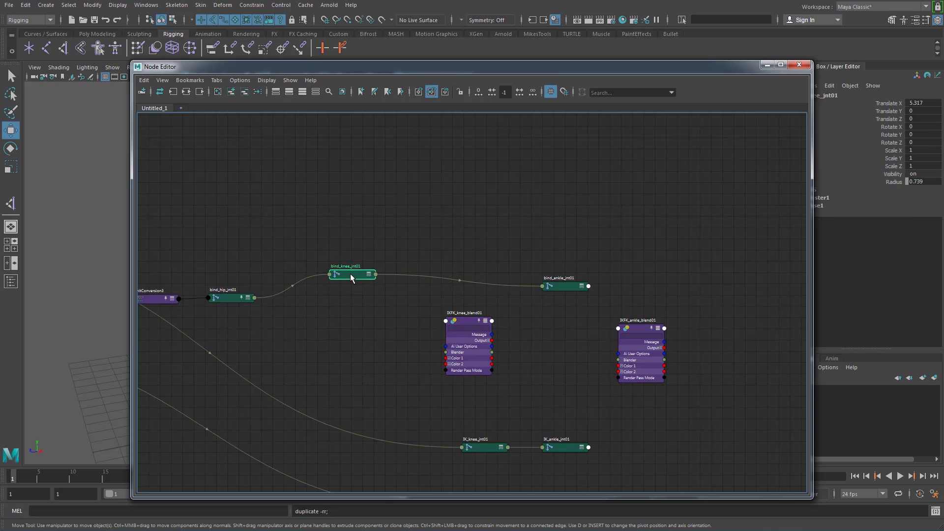
pyautogui.scroll(2, 368, 306)
pyautogui.moveTo(410, 335); pyautogui.dragTo(381, 270, button='middle')
pyautogui.moveTo(315, 201); pyautogui.dragTo(606, 294)
# Move IK_knee_jnt01 and FK_knee_jnt01 to the input side of IKFK_knee_blend01, one above the other
pyautogui.scroll(-5, 462, 243)
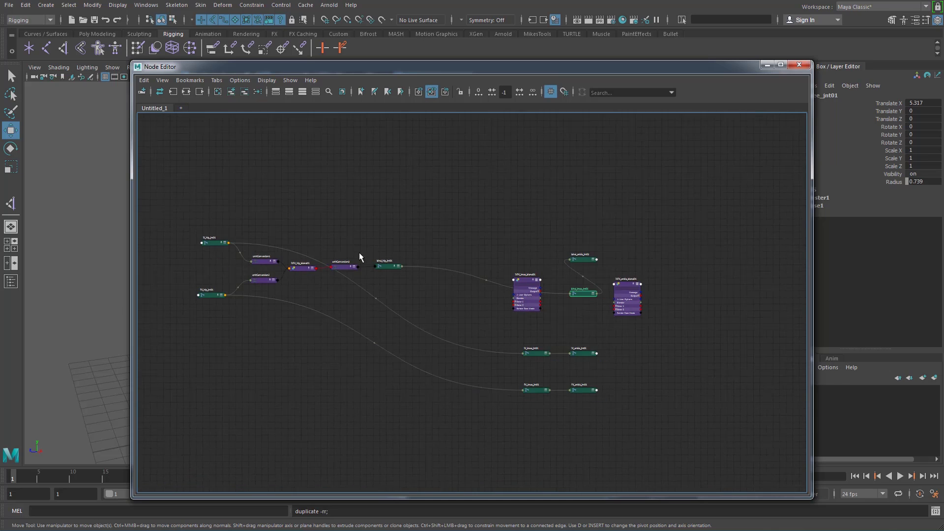
pyautogui.keyDown('alt'); pyautogui.moveTo(391, 229); pyautogui.dragTo(582, 318, button='right'); pyautogui.keyUp('alt')
pyautogui.keyDown('alt'); pyautogui.moveTo(582, 318); pyautogui.dragTo(367, 259, button='middle'); pyautogui.keyUp('alt')
pyautogui.keyDown('alt'); pyautogui.moveTo(584, 295); pyautogui.dragTo(563, 314, button='right'); pyautogui.keyUp('alt')
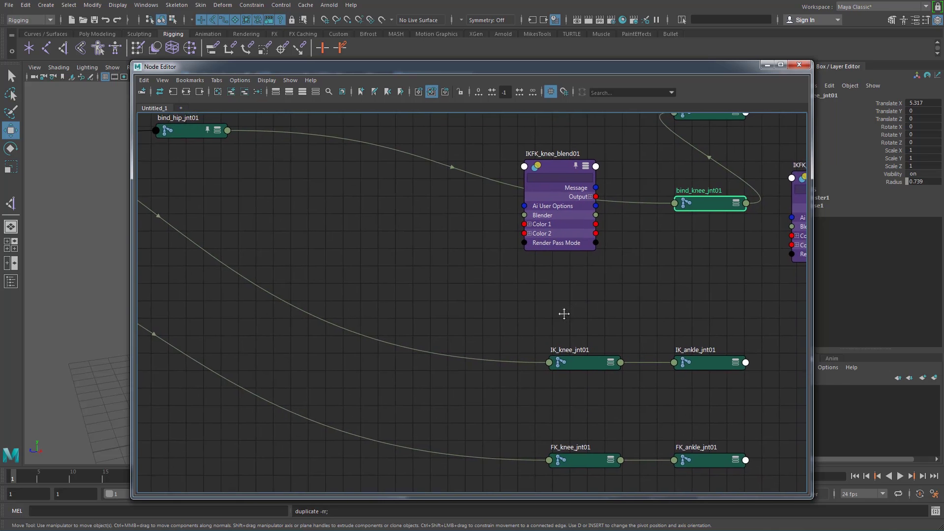
pyautogui.keyDown('alt'); pyautogui.moveTo(562, 314); pyautogui.dragTo(513, 323, button='middle'); pyautogui.keyUp('alt')
pyautogui.keyDown('alt'); pyautogui.moveTo(576, 298); pyautogui.dragTo(557, 306, button='right'); pyautogui.keyUp('alt')
pyautogui.scroll(-2, 555, 306)
pyautogui.keyDown('alt'); pyautogui.moveTo(556, 308); pyautogui.dragTo(539, 311, button='middle'); pyautogui.keyUp('alt')
pyautogui.moveTo(531, 356); pyautogui.dragTo(410, 156)
pyautogui.moveTo(530, 428); pyautogui.dragTo(346, 309)
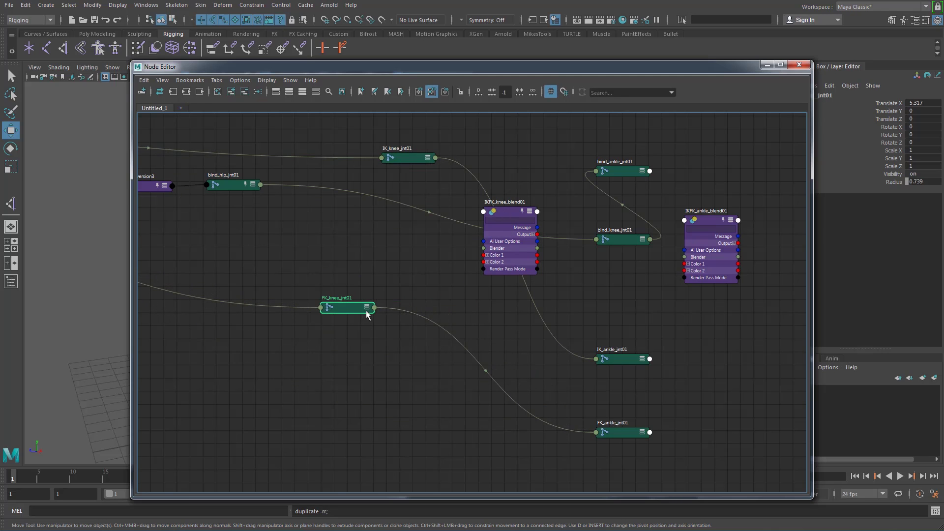
# Expand the attributes of FK_knee_jnt01 and IK_knee_jnt01 and stack both nodes in a column facing IKFK_knee_blend01
pyautogui.click(367, 308)
pyautogui.click(367, 308)
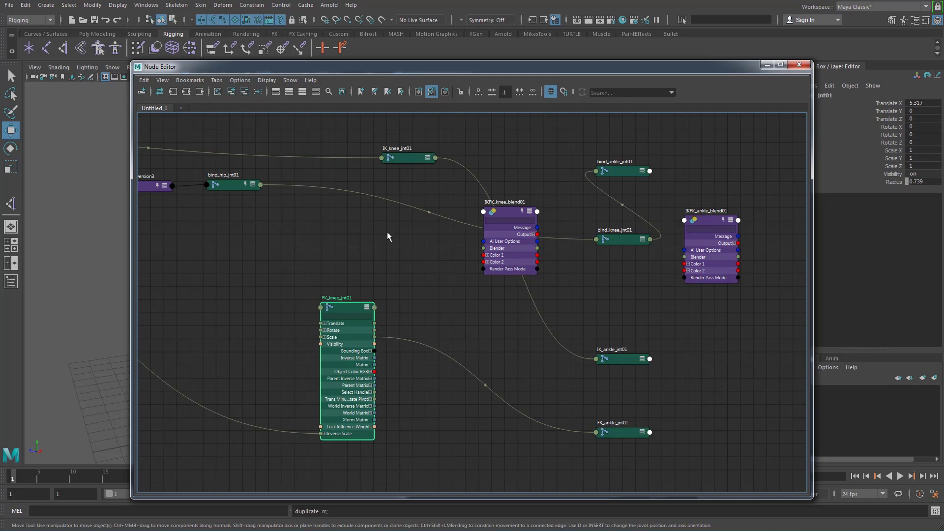
pyautogui.click(428, 158)
pyautogui.click(427, 158)
pyautogui.moveTo(403, 159); pyautogui.dragTo(348, 151)
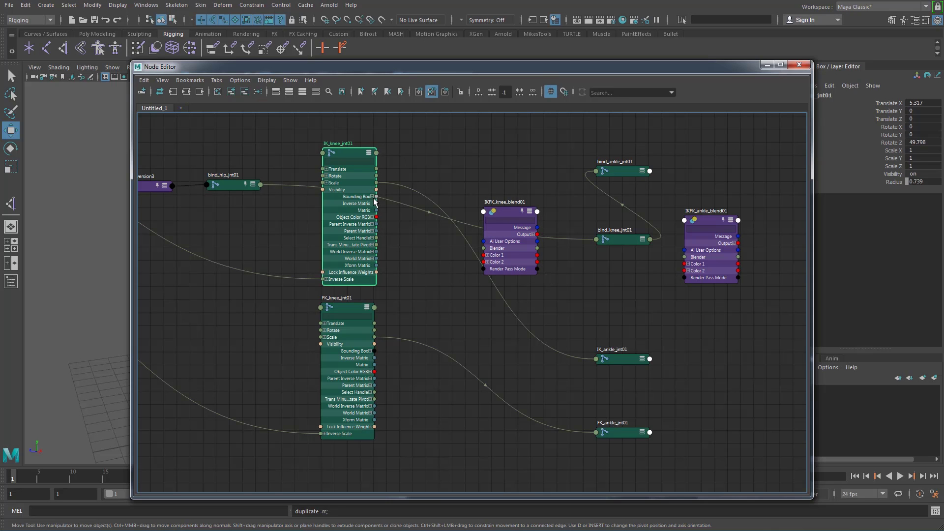
pyautogui.moveTo(503, 216); pyautogui.dragTo(499, 247)
pyautogui.click(351, 157)
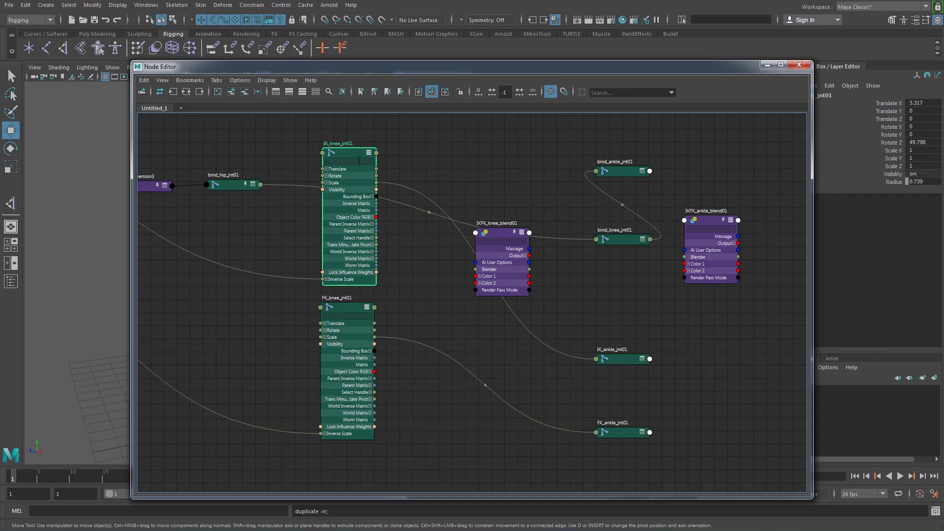
# Expand the attributes of bind_knee_jnt01 and connect the Rotate output of IK_knee_jnt01 to Color 1 of IKFK_knee_blend01
pyautogui.click(618, 246)
pyautogui.press('3')
pyautogui.moveTo(620, 235); pyautogui.dragTo(620, 227)
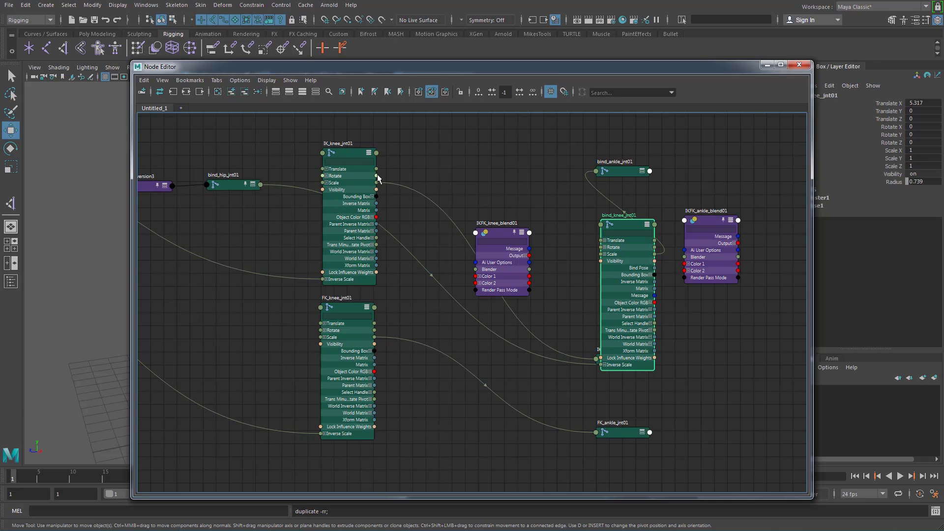
pyautogui.moveTo(377, 176); pyautogui.dragTo(388, 181)
pyautogui.moveTo(427, 209); pyautogui.dragTo(478, 280)
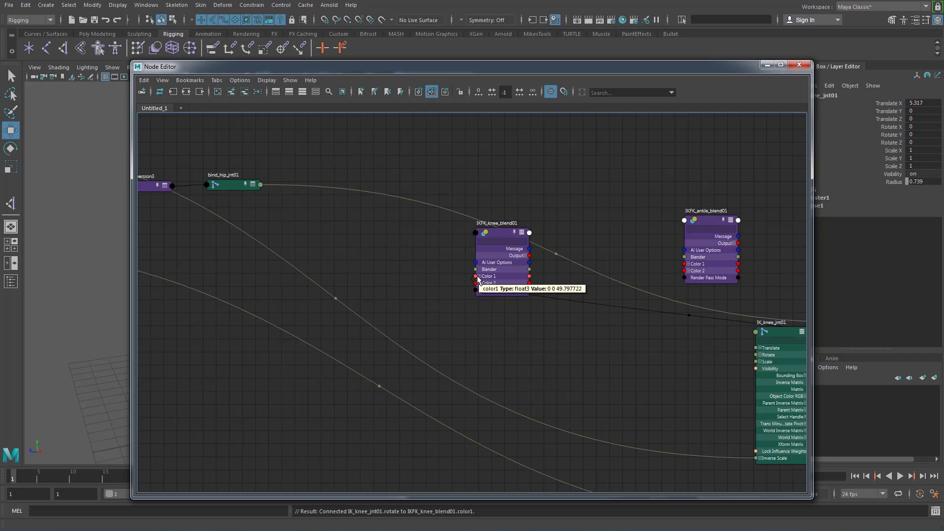
# Bring the displaced IK_knee_jnt01 and FK_knee_jnt01 nodes back in front of IKFK_knee_blend01's inputs
pyautogui.scroll(-3, 549, 246)
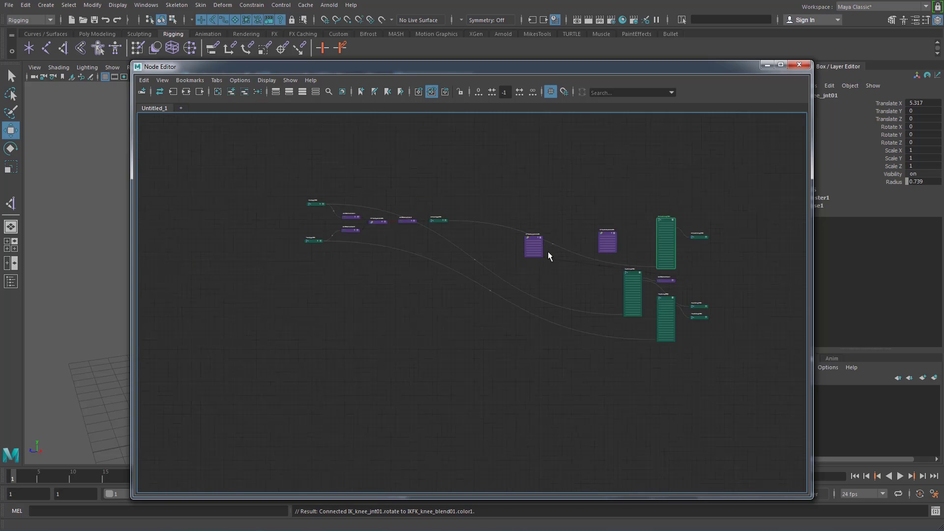
pyautogui.scroll(2, 548, 252)
pyautogui.moveTo(726, 295); pyautogui.dragTo(412, 157)
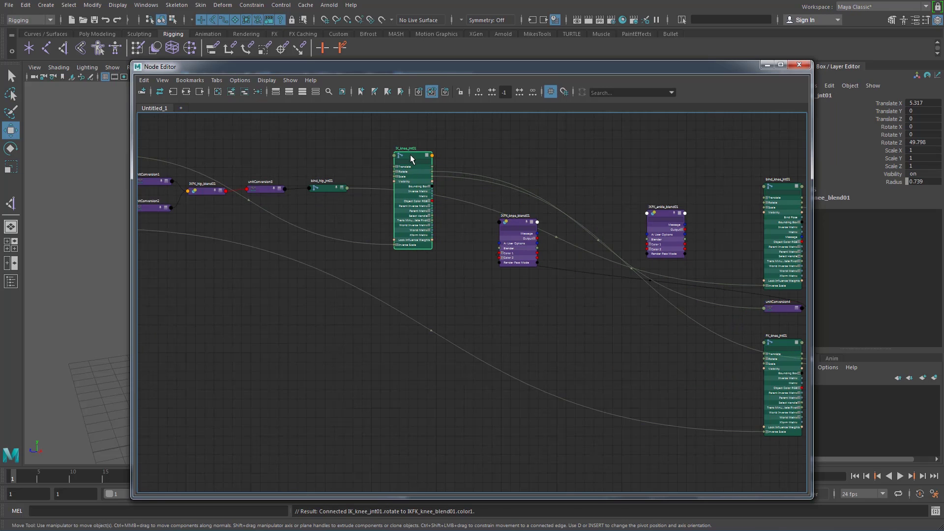
pyautogui.moveTo(770, 340); pyautogui.dragTo(377, 288)
pyautogui.keyDown('alt'); pyautogui.moveTo(566, 340); pyautogui.dragTo(404, 311, button='middle'); pyautogui.keyUp('alt')
pyautogui.keyDown('alt'); pyautogui.moveTo(483, 274); pyautogui.dragTo(489, 299, button='middle'); pyautogui.keyUp('alt')
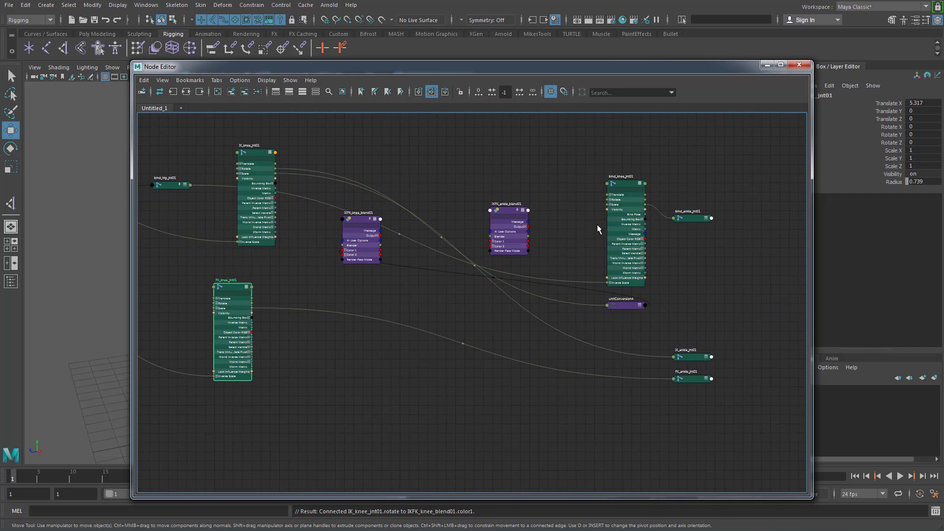
# Arrange unitConversion4 before IKFK_knee_blend01 and bind_knee_jnt01 after it, with IKFK_ankle_blend01 moved clear of them
pyautogui.moveTo(624, 181); pyautogui.dragTo(455, 208)
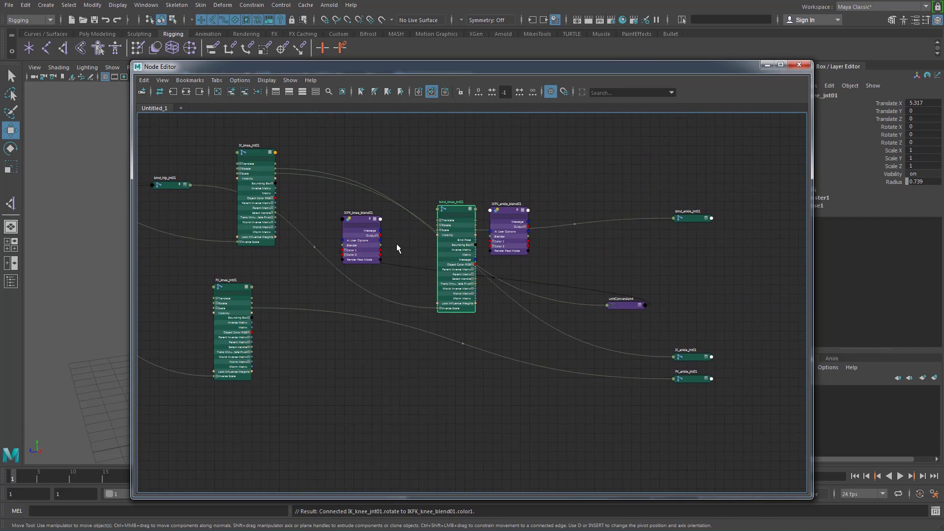
pyautogui.keyDown('alt'); pyautogui.moveTo(394, 245); pyautogui.dragTo(440, 247, button='middle'); pyautogui.keyUp('alt')
pyautogui.scroll(1, 413, 251)
pyautogui.moveTo(699, 321); pyautogui.dragTo(351, 220)
pyautogui.scroll(2, 351, 220)
pyautogui.keyDown('alt'); pyautogui.moveTo(462, 327); pyautogui.dragTo(519, 350, button='middle'); pyautogui.keyUp('alt')
pyautogui.click(694, 222)
pyautogui.moveTo(694, 222); pyautogui.dragTo(750, 165)
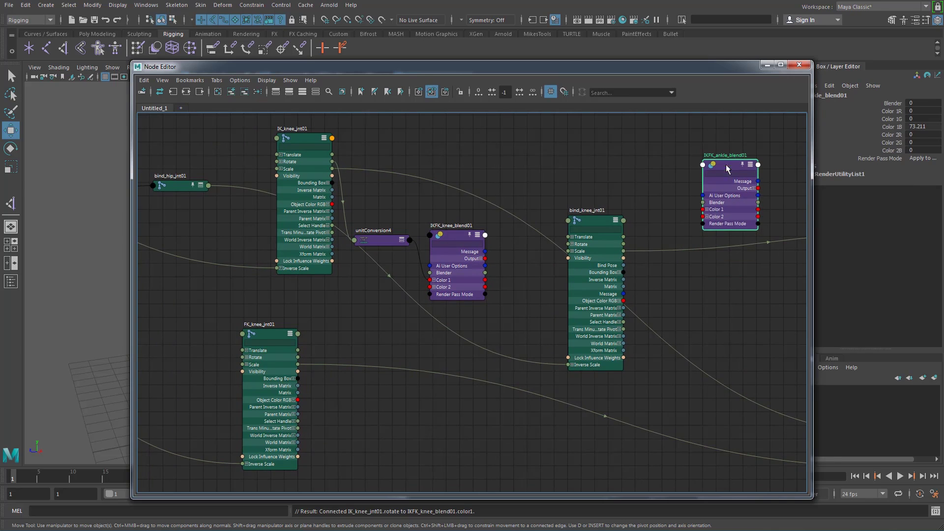
# Space out the knee nodes and connect FK_knee_jnt01's Rotate output to Color 2 of IKFK_knee_blend01
pyautogui.keyDown('alt'); pyautogui.moveTo(603, 150); pyautogui.dragTo(634, 142, button='middle'); pyautogui.keyUp('alt')
pyautogui.click(336, 131)
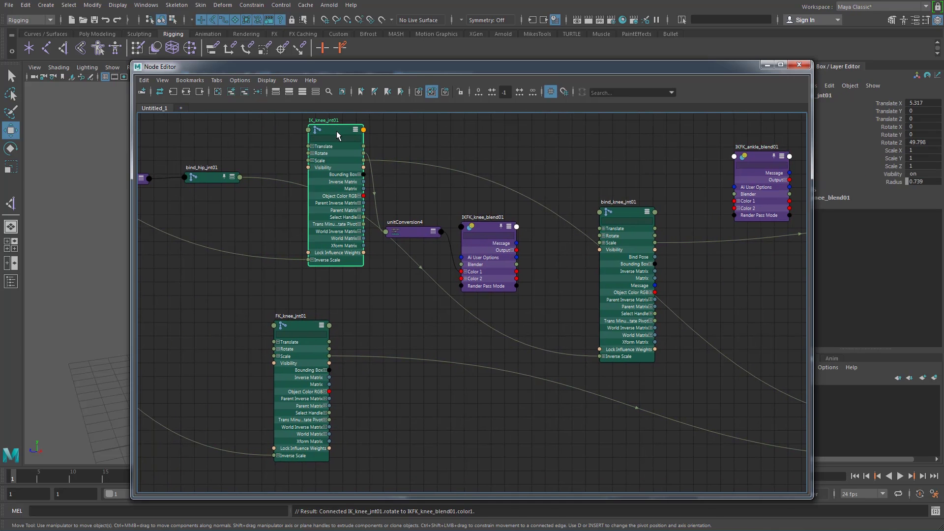
pyautogui.click(296, 325)
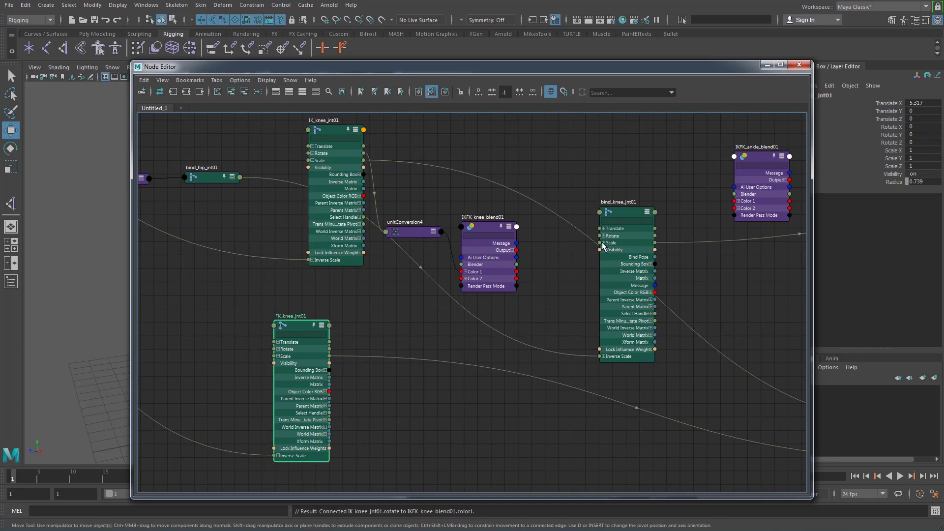
pyautogui.click(621, 220)
pyautogui.moveTo(483, 229); pyautogui.dragTo(505, 234)
pyautogui.click(415, 234)
pyautogui.moveTo(288, 326); pyautogui.dragTo(320, 328)
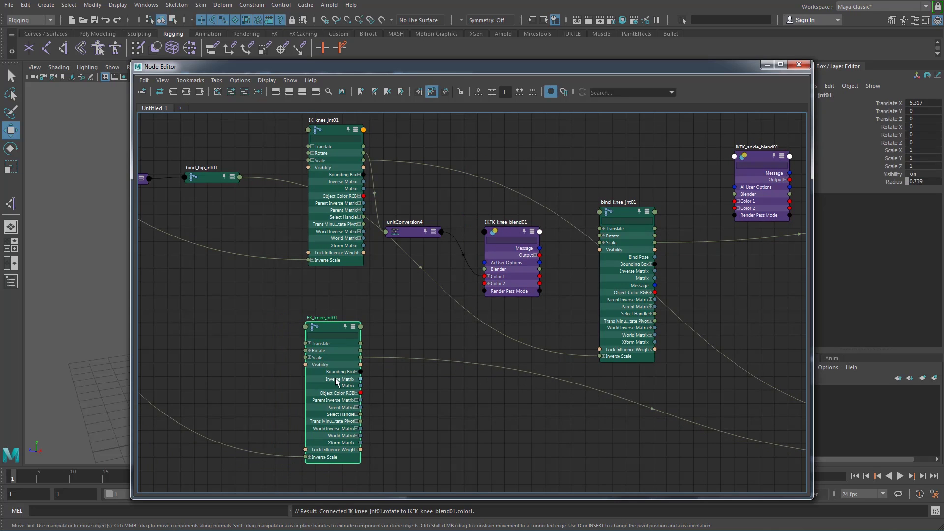
pyautogui.moveTo(361, 351); pyautogui.dragTo(485, 284)
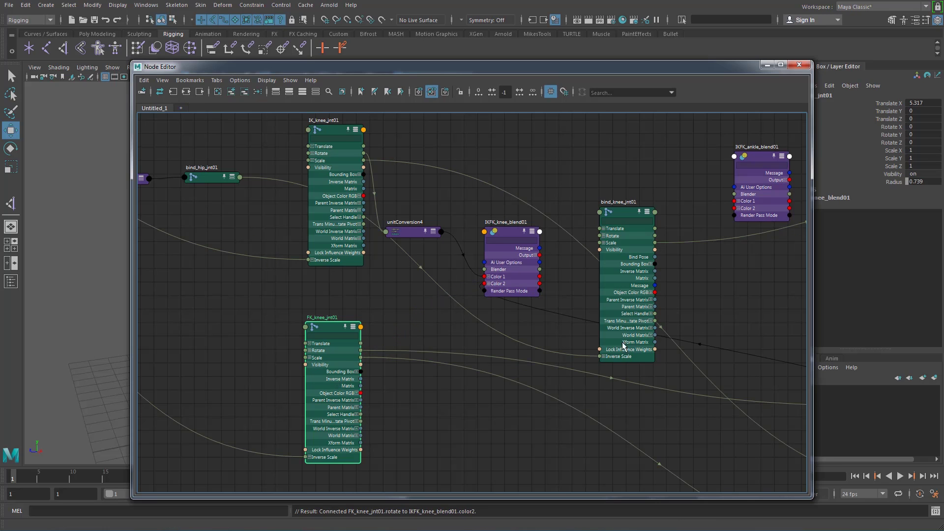
# Move the unitConversion5 node between FK_knee_jnt01 and IKFK_knee_blend01
pyautogui.scroll(-2, 636, 349)
pyautogui.moveTo(801, 392); pyautogui.dragTo(494, 353)
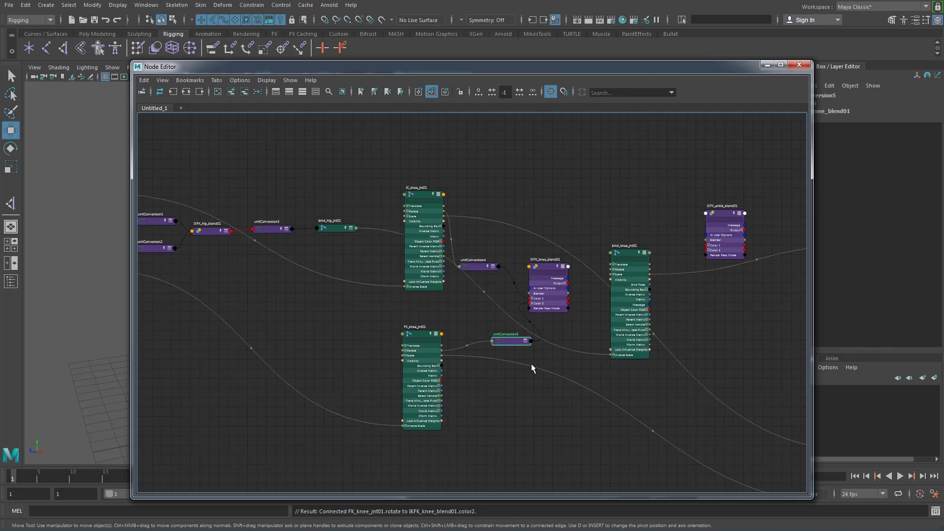
pyautogui.scroll(2, 532, 364)
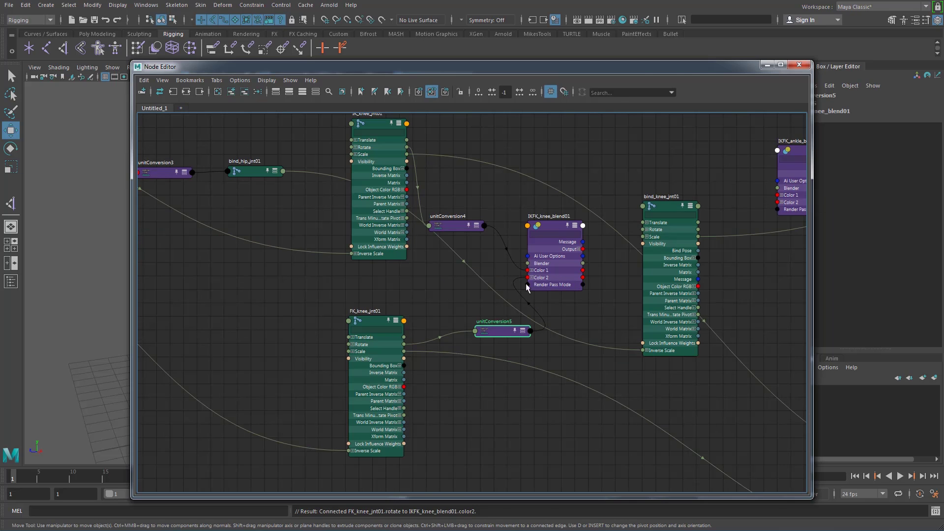
pyautogui.moveTo(495, 333); pyautogui.dragTo(453, 308)
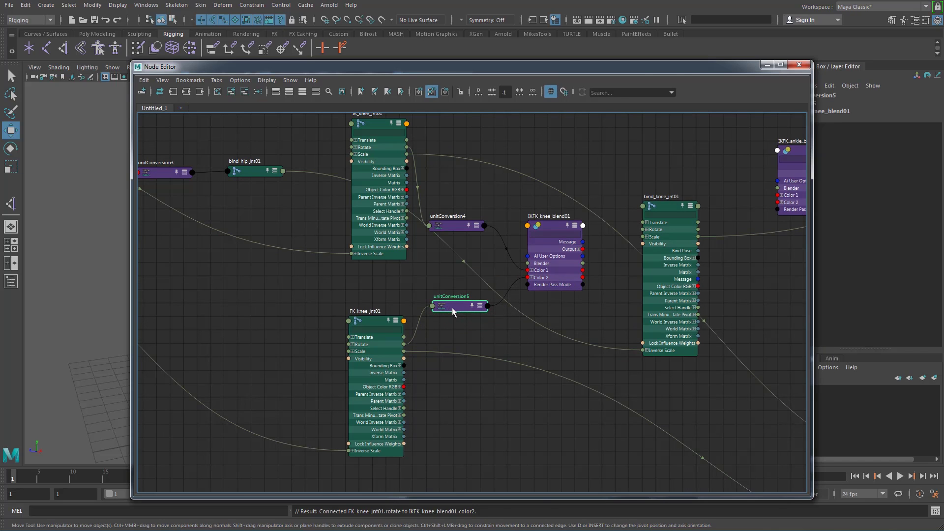
# Connect IKFK_knee_blend01's Output to bind_knee_jnt01's Rotate and place the unitConversion6 node between them
pyautogui.keyDown('alt'); pyautogui.moveTo(541, 315); pyautogui.dragTo(391, 304, button='middle'); pyautogui.keyUp('alt')
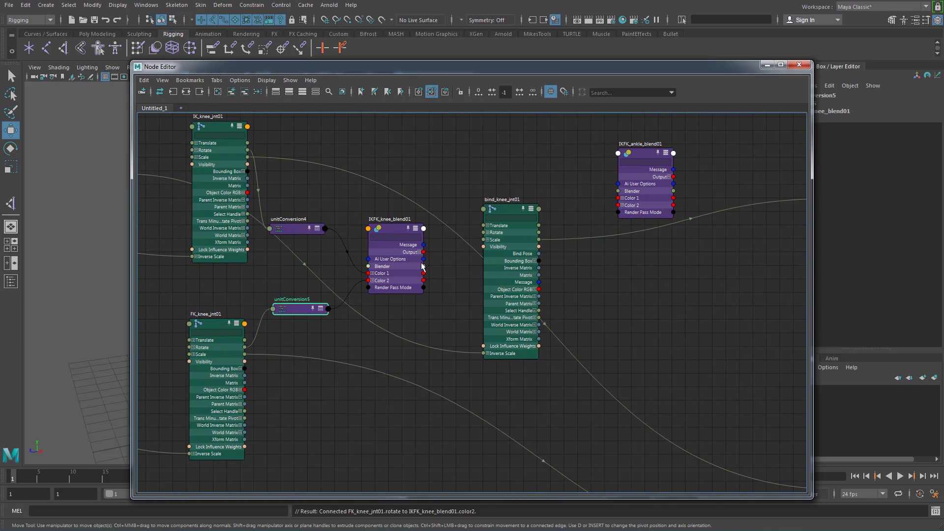
pyautogui.moveTo(443, 252); pyautogui.dragTo(484, 235)
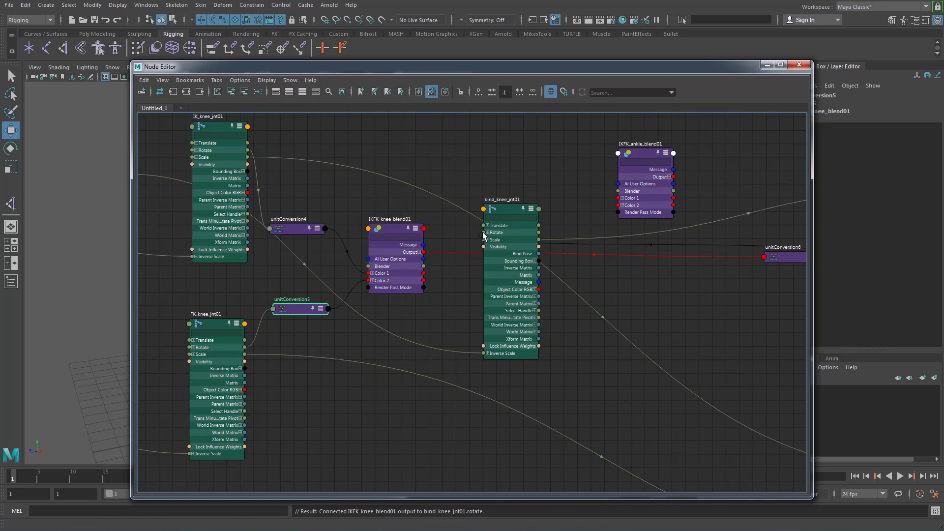
pyautogui.moveTo(787, 258); pyautogui.dragTo(456, 266)
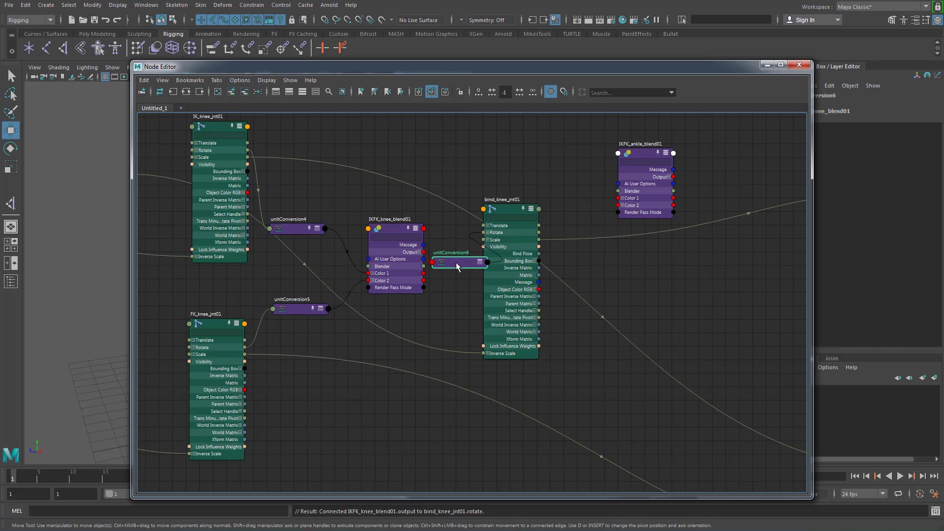
# Collapse the bind_knee_jnt01, IKFK_knee_blend01 and unitConversion6 nodes to hide their attributes
pyautogui.click(531, 209)
pyautogui.moveTo(516, 212); pyautogui.dragTo(535, 209)
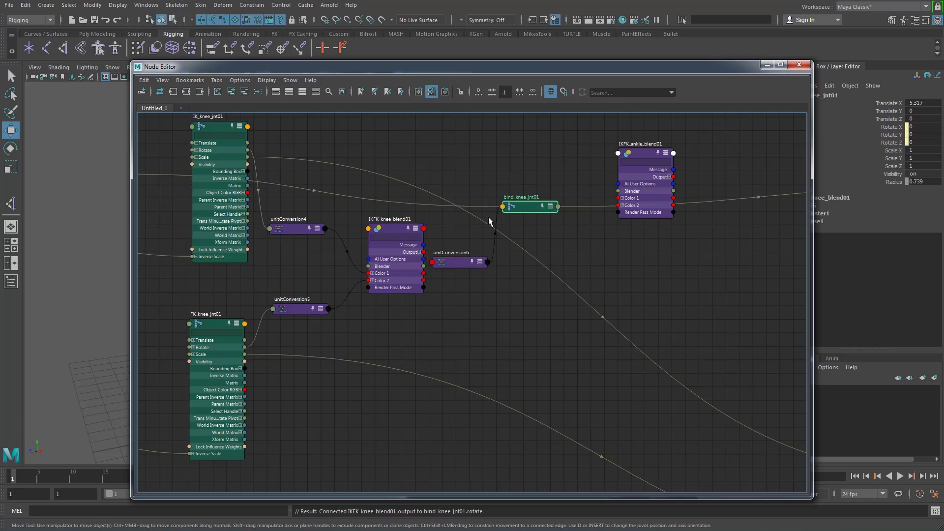
pyautogui.click(416, 228)
pyautogui.click(480, 262)
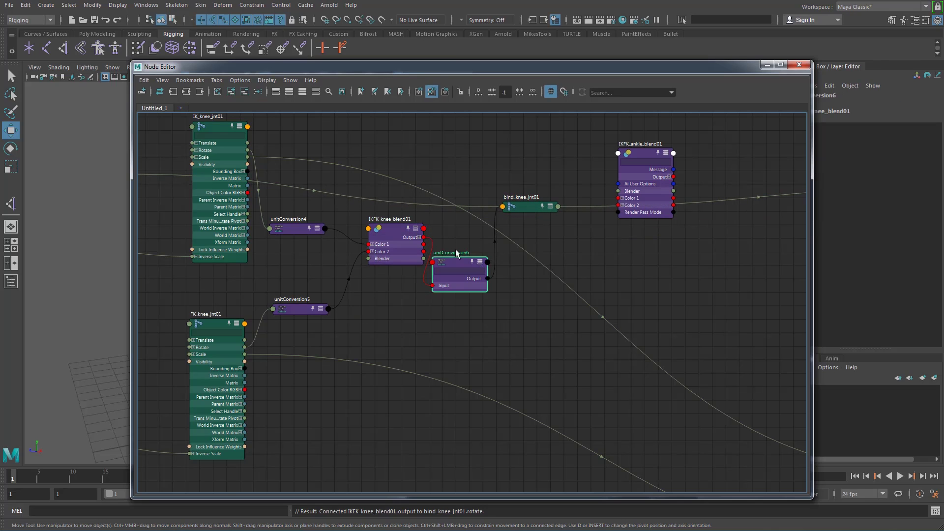
pyautogui.click(416, 229)
pyautogui.click(480, 263)
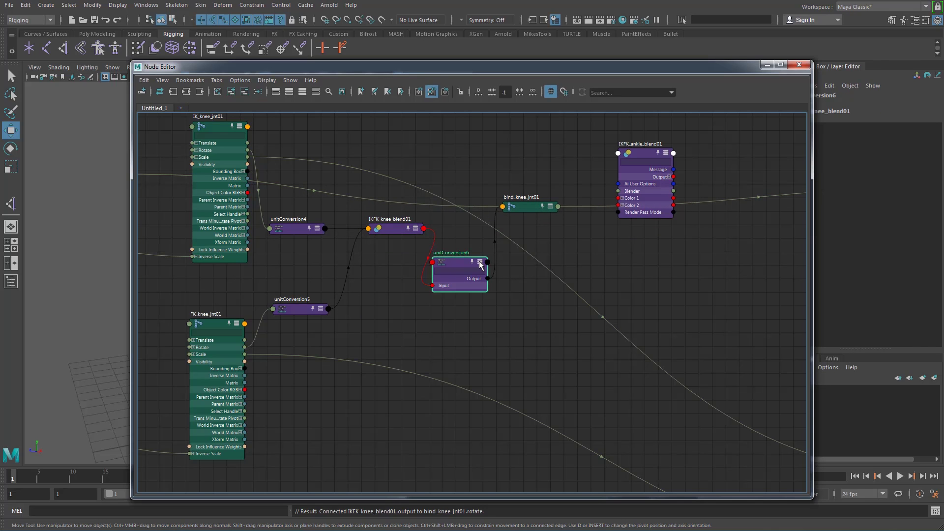
pyautogui.click(480, 262)
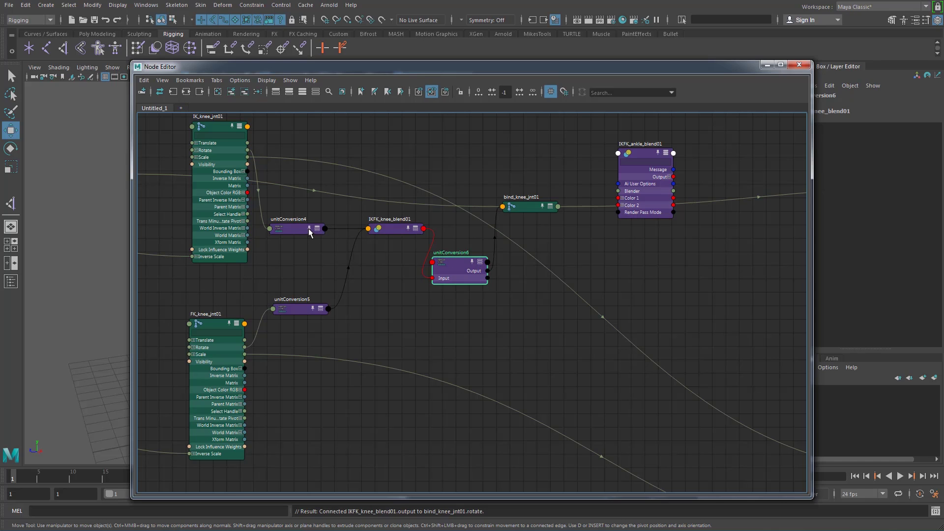
pyautogui.click(480, 262)
# Collapse IK_knee_jnt01 and FK_knee_jnt01, and line up unitConversion6 and bind_knee_jnt01 in a row with the knee blend node
pyautogui.click(241, 128)
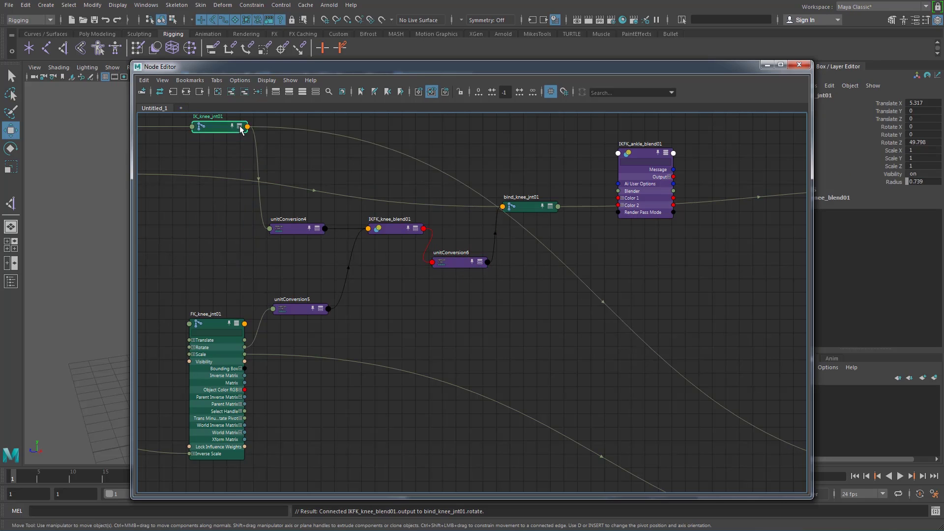
pyautogui.click(237, 323)
pyautogui.moveTo(218, 324); pyautogui.dragTo(197, 347)
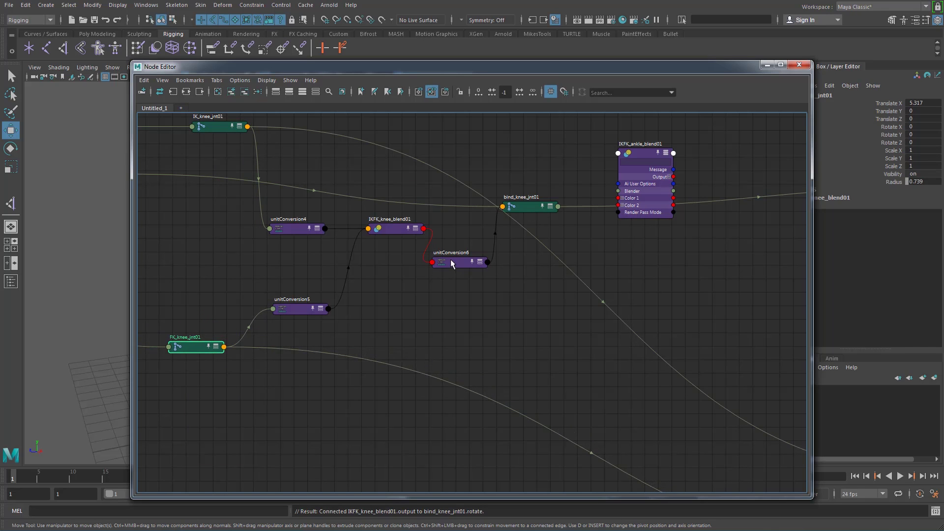
pyautogui.moveTo(452, 265); pyautogui.dragTo(459, 232)
pyautogui.moveTo(529, 205); pyautogui.dragTo(550, 231)
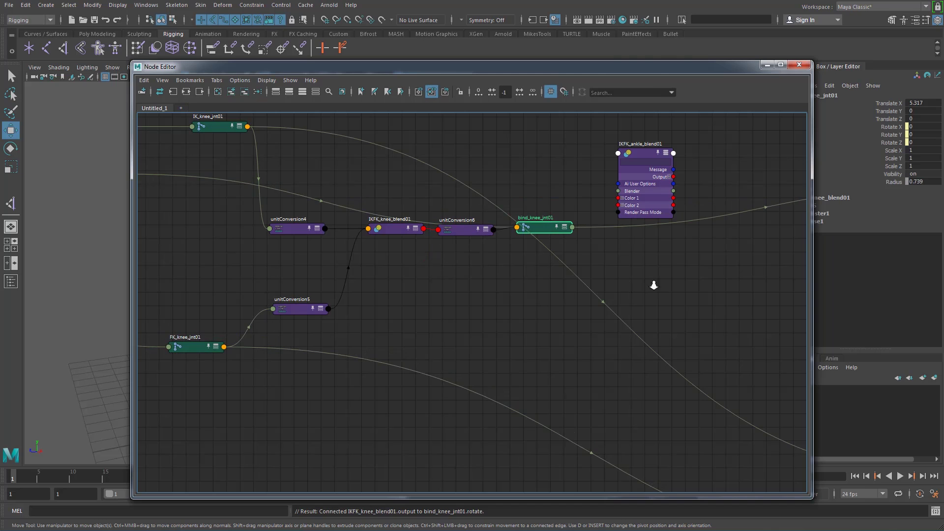
# Gather the bind, IK and FK ankle joint nodes around IKFK_ankle_blend01, with IK above and FK below
pyautogui.scroll(-5, 654, 285)
pyautogui.keyDown('alt'); pyautogui.moveTo(652, 303); pyautogui.dragTo(394, 260, button='middle'); pyautogui.keyUp('alt')
pyautogui.scroll(3, 394, 259)
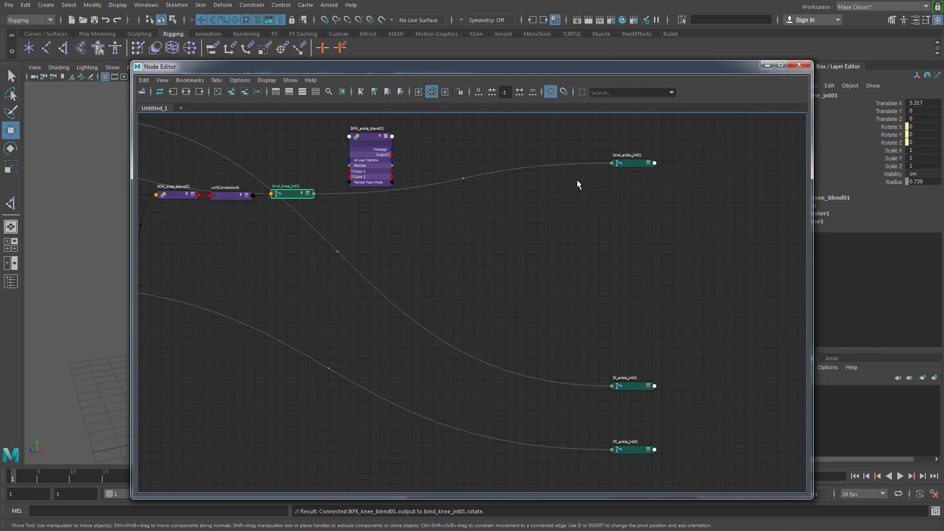
pyautogui.moveTo(632, 161); pyautogui.dragTo(620, 276)
pyautogui.moveTo(632, 387); pyautogui.dragTo(485, 188)
pyautogui.moveTo(630, 454); pyautogui.dragTo(465, 343)
pyautogui.moveTo(371, 136); pyautogui.dragTo(546, 253)
# Space bind_ankle_jnt01 away from IKFK_ankle_blend01 and expand it to show its full attribute list
pyautogui.keyDown('alt'); pyautogui.moveTo(565, 275); pyautogui.dragTo(639, 324, button='right'); pyautogui.keyUp('alt')
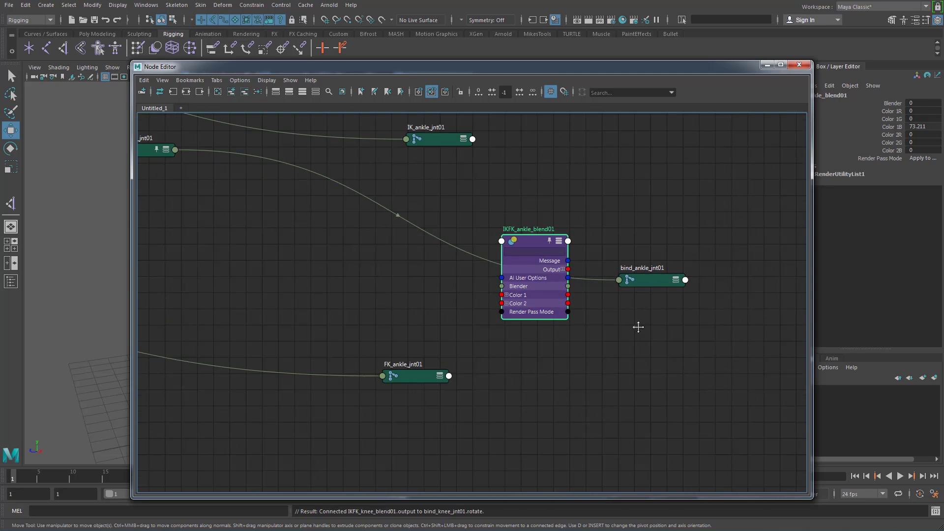
pyautogui.keyDown('alt'); pyautogui.moveTo(639, 325); pyautogui.dragTo(558, 342, button='middle'); pyautogui.keyUp('alt')
pyautogui.moveTo(355, 172); pyautogui.dragTo(681, 462)
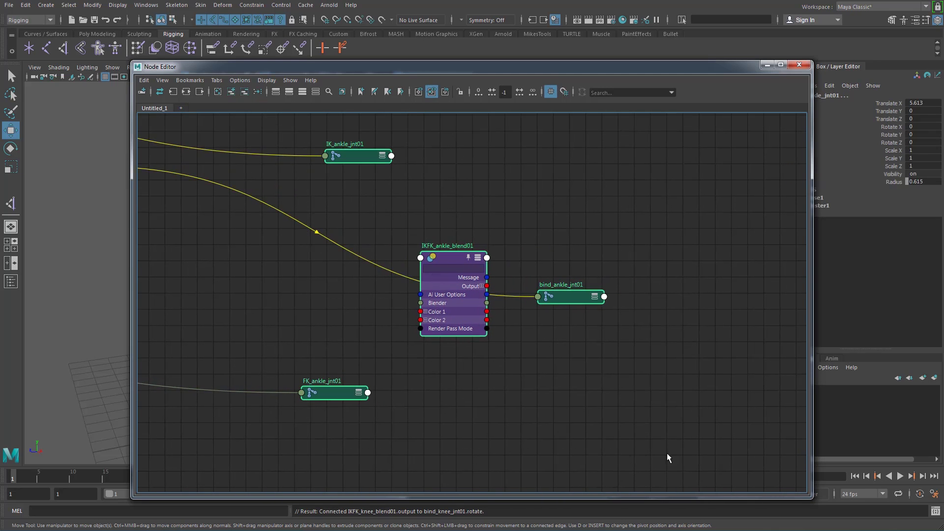
pyautogui.click(501, 427)
pyautogui.moveTo(559, 295); pyautogui.dragTo(639, 289)
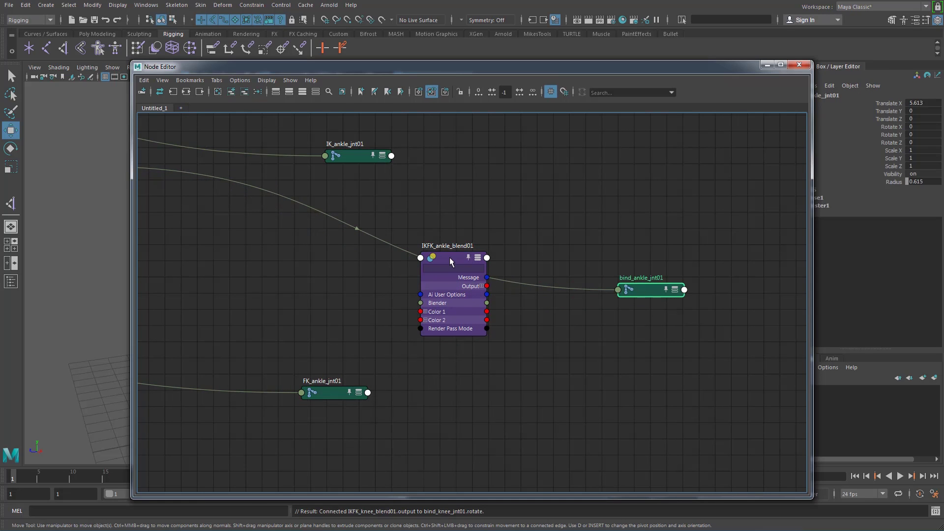
pyautogui.moveTo(450, 258); pyautogui.dragTo(485, 252)
pyautogui.click(675, 290)
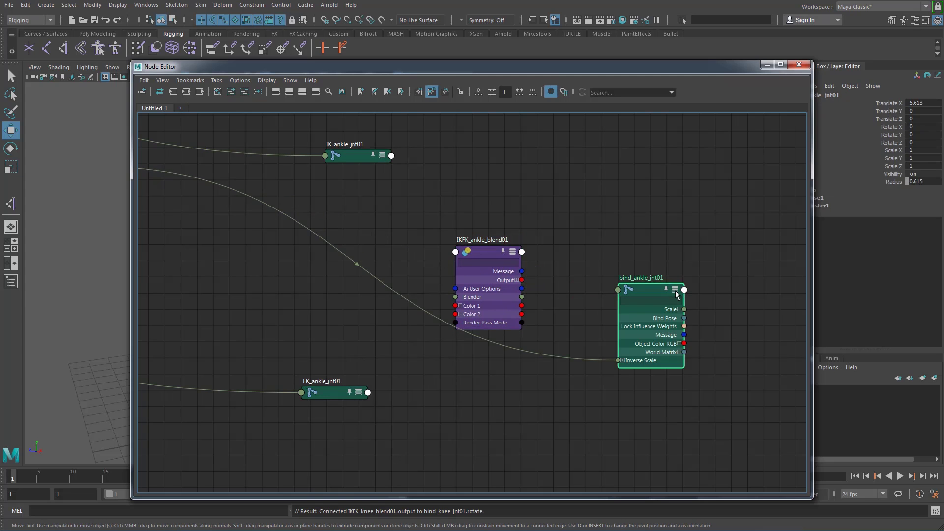
pyautogui.moveTo(675, 288); pyautogui.dragTo(706, 238)
pyautogui.click(706, 235)
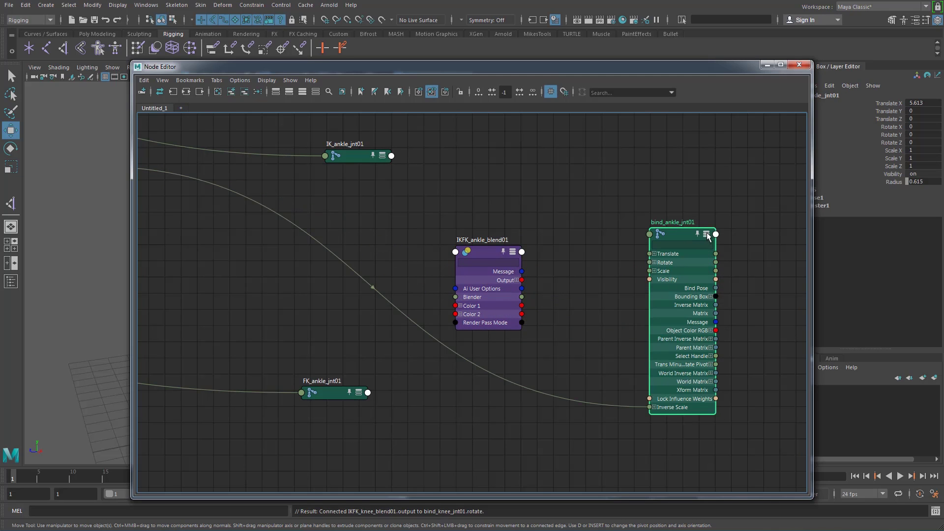
# Expand IK_ankle_jnt01 and FK_ankle_jnt01 to their full attribute lists and stack them one above the other
pyautogui.click(382, 155)
pyautogui.click(379, 157)
pyautogui.moveTo(361, 162); pyautogui.dragTo(344, 139)
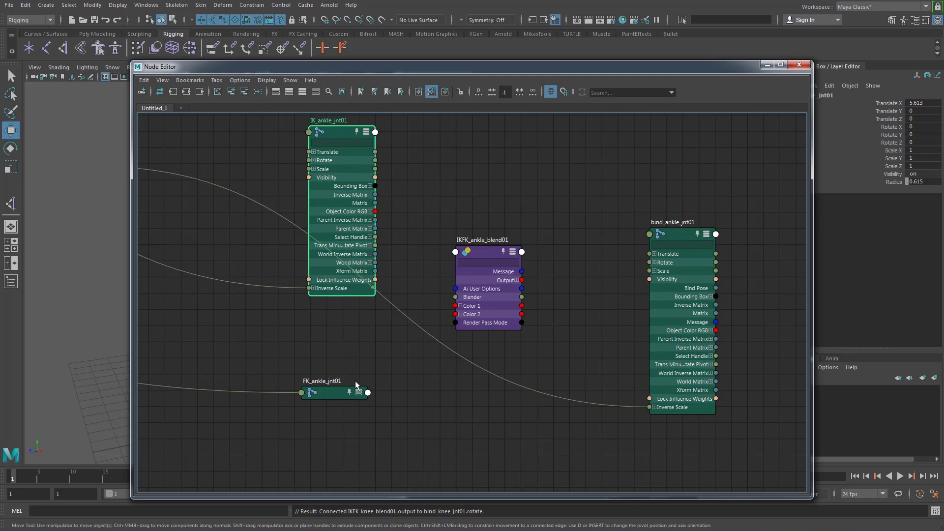
pyautogui.click(358, 393)
pyautogui.click(358, 393)
pyautogui.moveTo(344, 392); pyautogui.dragTo(350, 338)
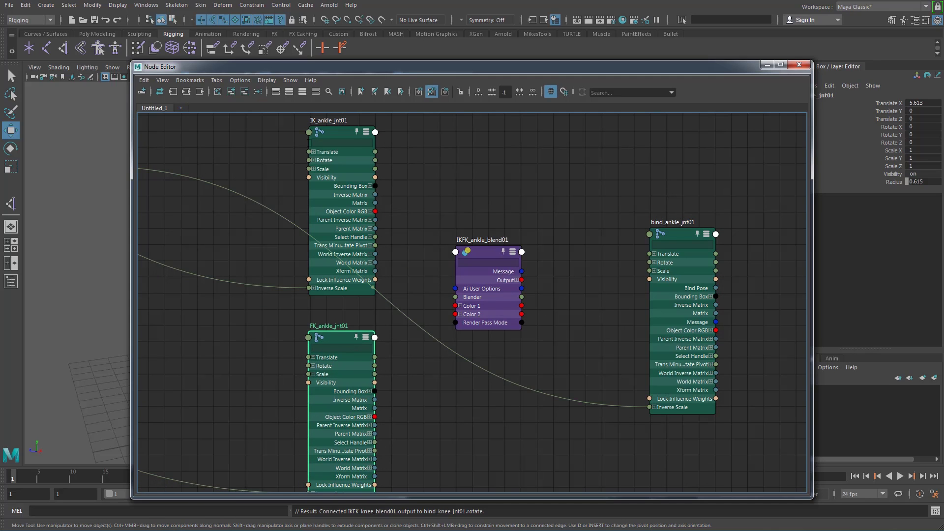
# Connect FK_ankle_jnt01's Rotate to Color 2 and IK_ankle_jnt01's Rotate to Color 1 of IKFK_ankle_blend01
pyautogui.moveTo(389, 168); pyautogui.dragTo(455, 311)
pyautogui.moveTo(376, 365); pyautogui.dragTo(454, 315)
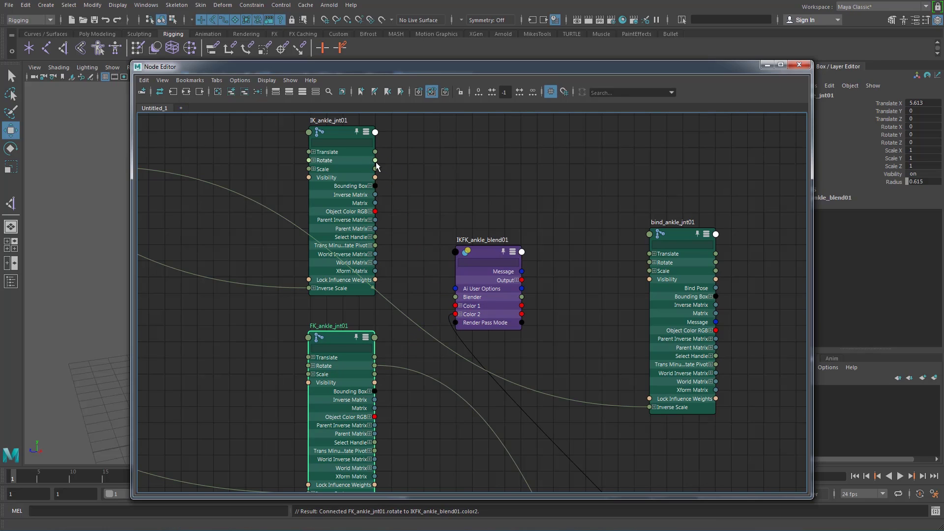
pyautogui.moveTo(375, 161); pyautogui.dragTo(456, 305)
# Move unitConversion7 and unitConversion8 together between the IK/FK ankle joints and IKFK_ankle_blend01
pyautogui.keyDown('alt'); pyautogui.moveTo(581, 387); pyautogui.dragTo(549, 357, button='right'); pyautogui.keyUp('alt')
pyautogui.keyDown('alt'); pyautogui.moveTo(549, 357); pyautogui.dragTo(437, 250, button='middle'); pyautogui.keyUp('alt')
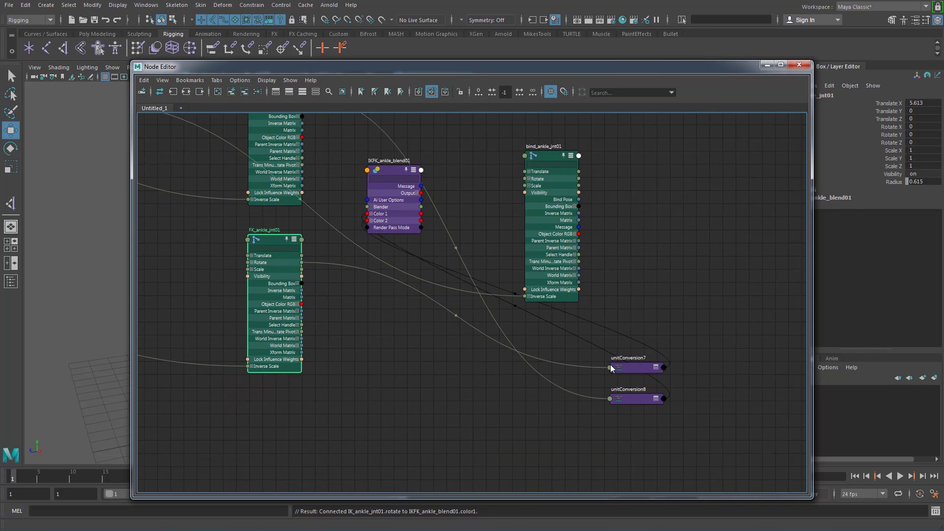
pyautogui.click(637, 419)
pyautogui.click(633, 367)
pyautogui.keyDown('shift'); pyautogui.click(633, 394); pyautogui.keyUp('shift')
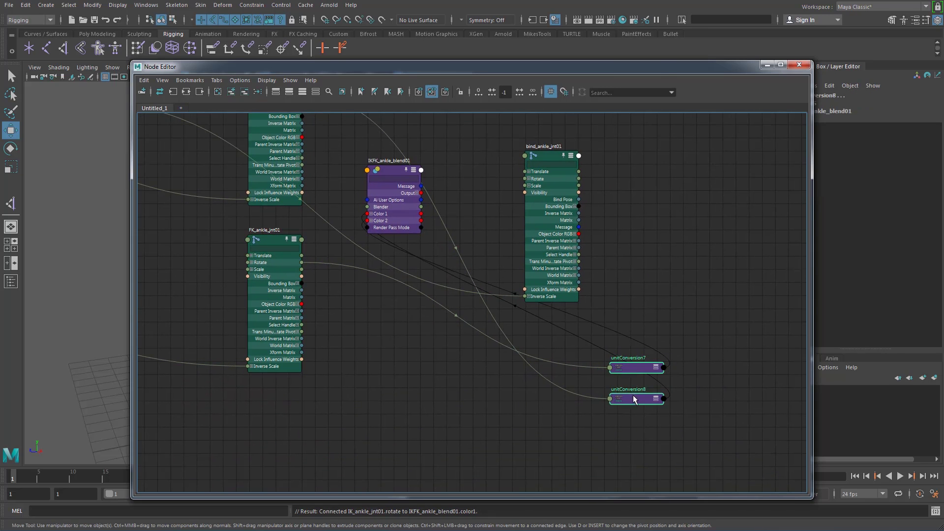
pyautogui.moveTo(633, 368); pyautogui.dragTo(331, 194)
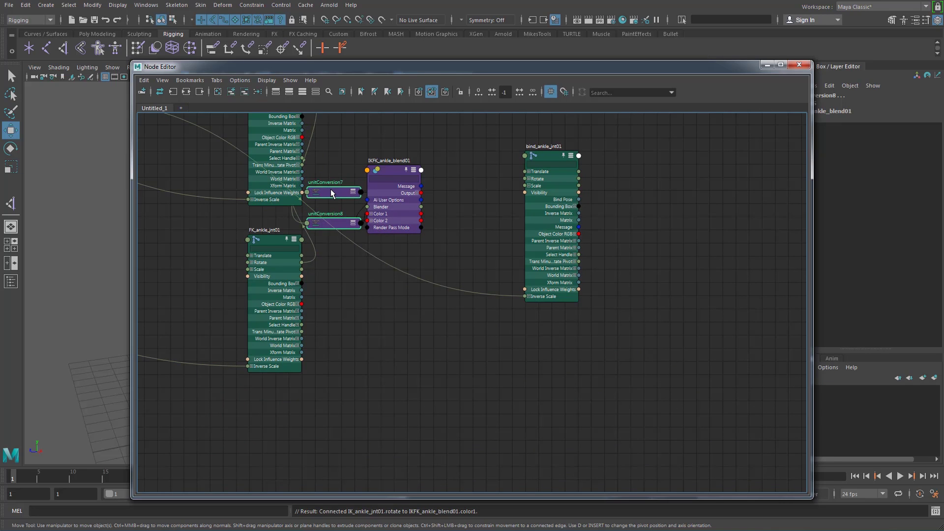
# Connect IKFK_ankle_blend01's Output to bind_ankle_jnt01's Rotate
pyautogui.keyDown('alt'); pyautogui.moveTo(437, 252); pyautogui.dragTo(471, 246, button='right'); pyautogui.keyUp('alt')
pyautogui.keyDown('alt'); pyautogui.moveTo(471, 246); pyautogui.dragTo(409, 329, button='middle'); pyautogui.keyUp('alt')
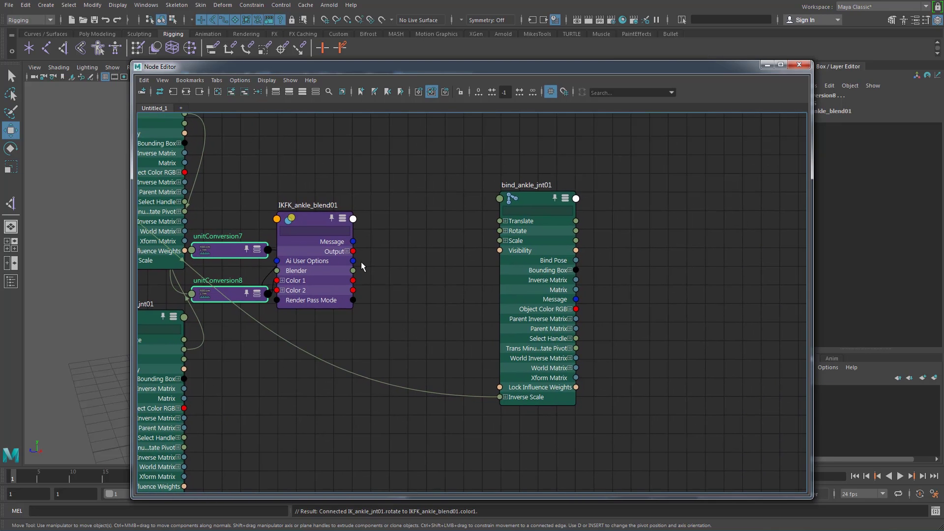
pyautogui.moveTo(354, 252); pyautogui.dragTo(501, 231)
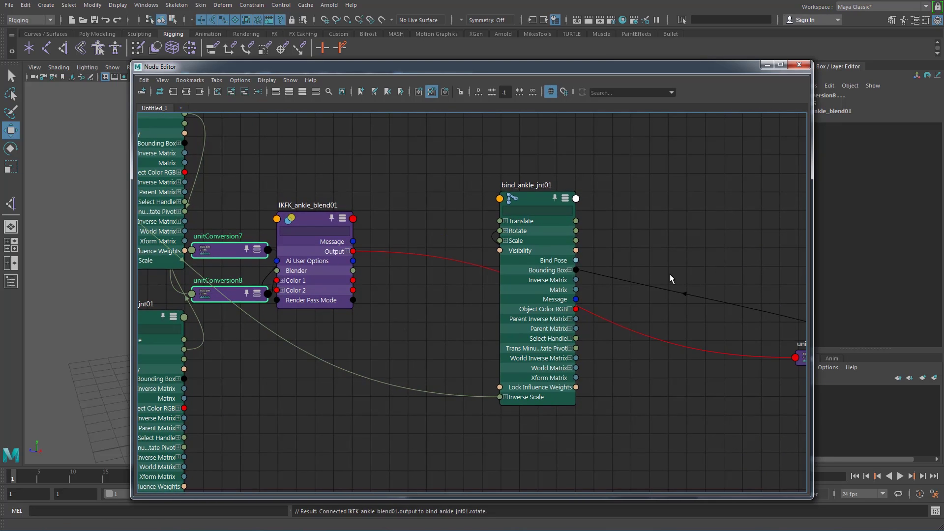
# Place unitConversion9 between IKFK_ankle_blend01 and bind_ankle_jnt01, and move bind_ankle_jnt01 farther out for more spacing
pyautogui.click(799, 359)
pyautogui.keyDown('alt'); pyautogui.moveTo(686, 368); pyautogui.dragTo(658, 359, button='right'); pyautogui.keyUp('alt')
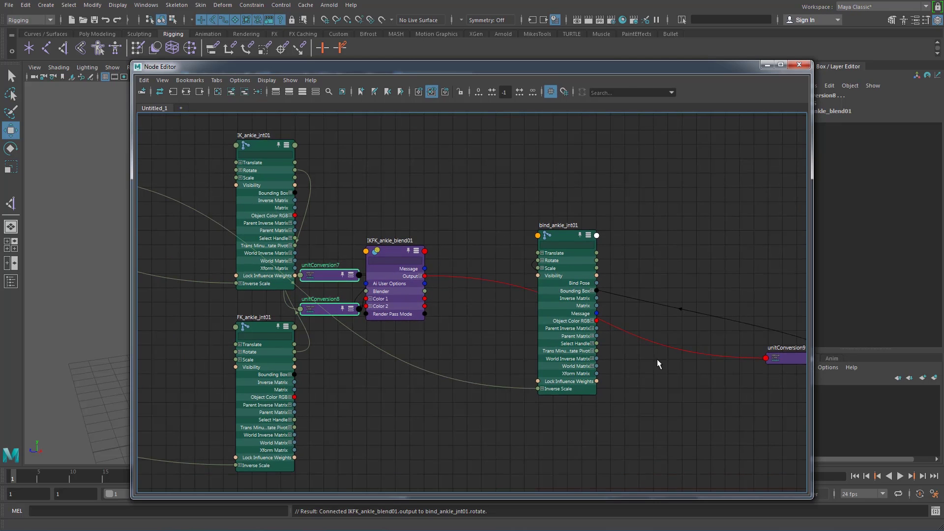
pyautogui.keyDown('alt'); pyautogui.moveTo(658, 359); pyautogui.dragTo(606, 345, button='middle'); pyautogui.keyUp('alt')
pyautogui.moveTo(732, 344); pyautogui.dragTo(428, 270)
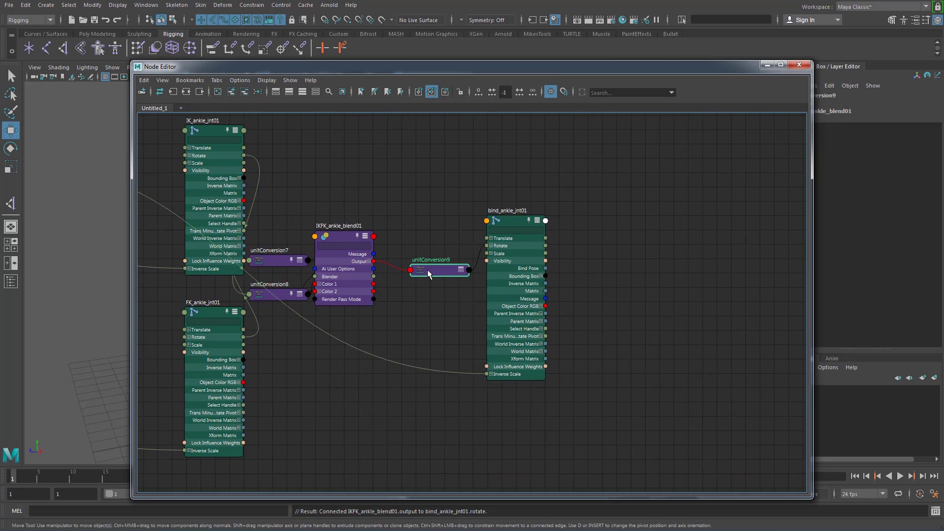
pyautogui.click(435, 305)
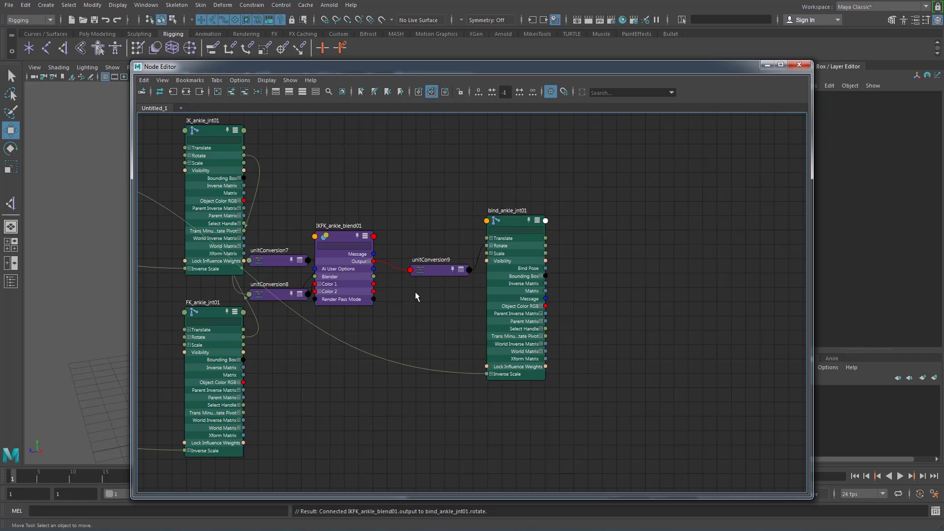
pyautogui.moveTo(513, 227); pyautogui.dragTo(584, 226)
pyautogui.moveTo(432, 270); pyautogui.dragTo(471, 268)
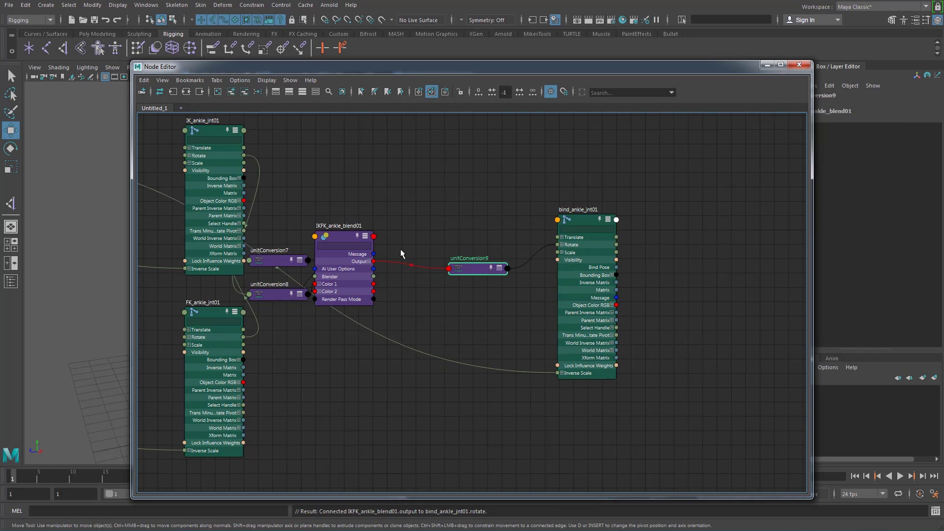
# Move IKFK_ankle_blend01 closer to unitConversion9 and spread unitConversion7 and unitConversion8 apart between the ankle joints and the blend node
pyautogui.moveTo(372, 238); pyautogui.dragTo(440, 240)
pyautogui.moveTo(275, 261); pyautogui.dragTo(315, 245)
pyautogui.moveTo(275, 292); pyautogui.dragTo(317, 302)
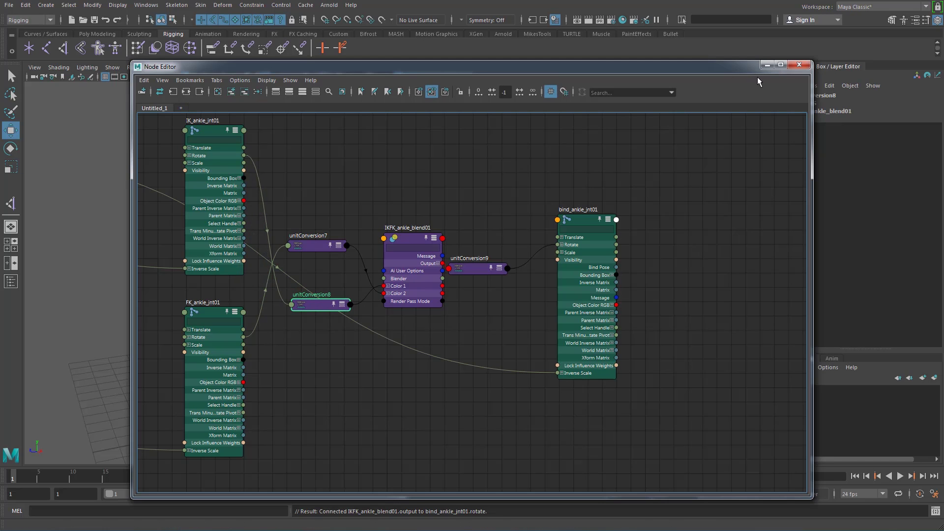
pyautogui.click(767, 64)
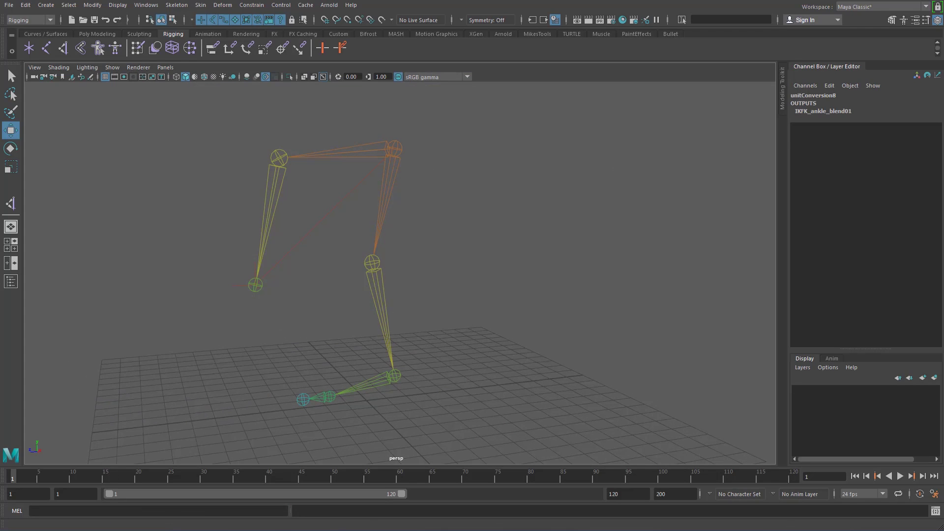
pyautogui.click(199, 530)
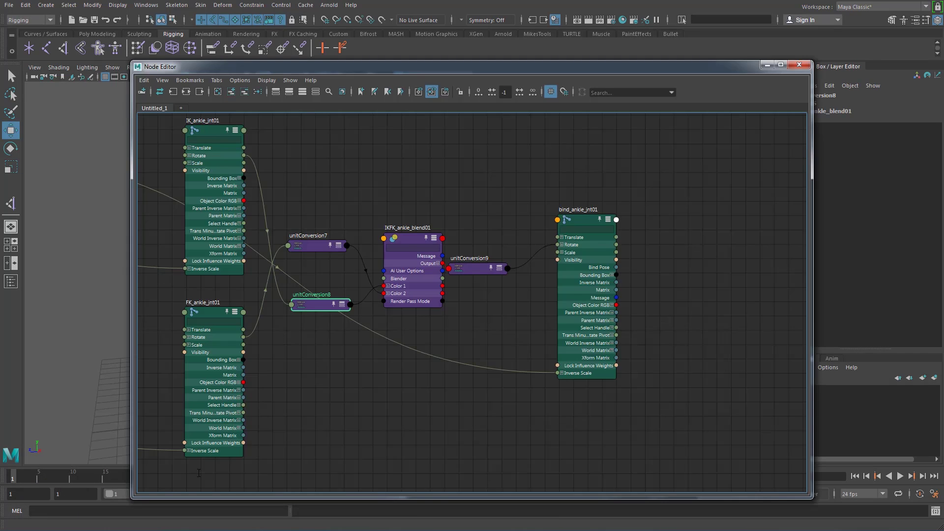
# Collapse the attribute lists of the IK_ankle_jnt01, FK_ankle_jnt01 and bind_ankle_jnt01 nodes
pyautogui.scroll(-2, 349, 350)
pyautogui.click(252, 161)
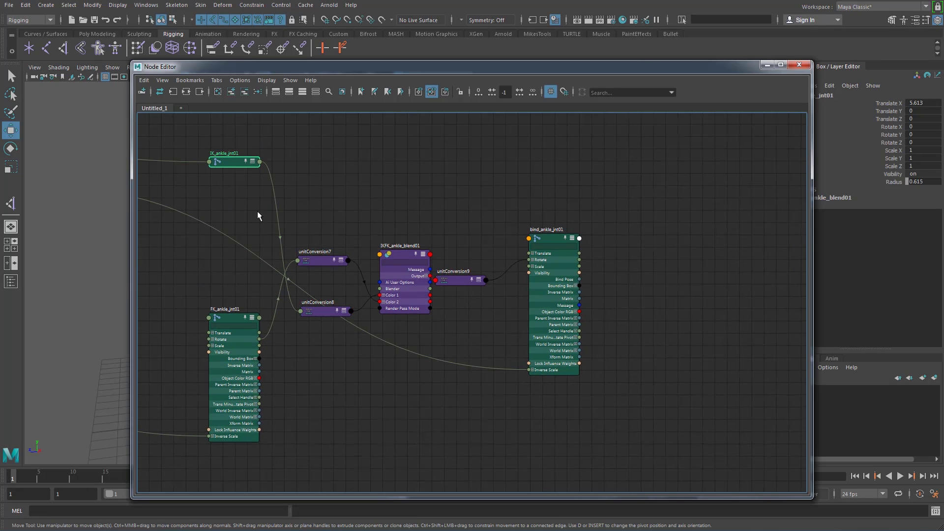
pyautogui.click(253, 318)
pyautogui.click(573, 239)
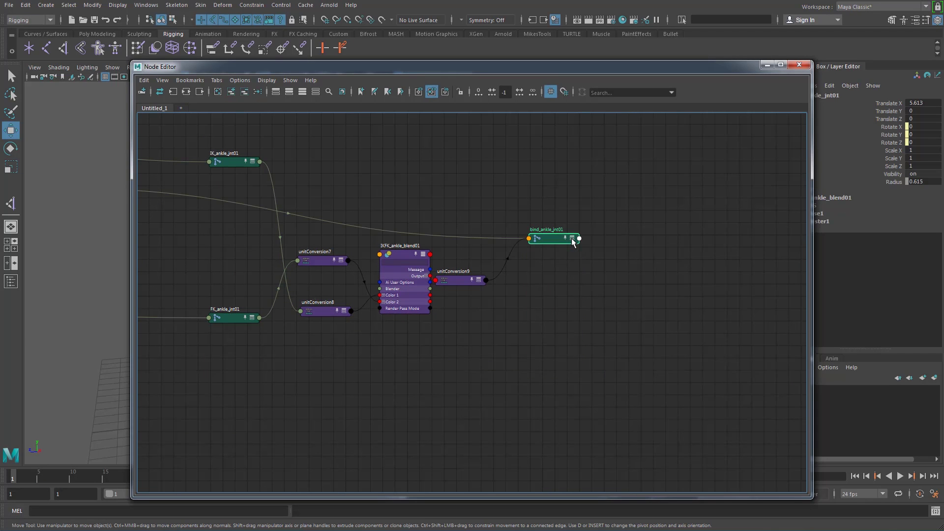
# Move IKFK_ankle_blend01 and IKFK_knee_blend01 side by side below the joint network, and expand the knee blend node to its full attributes
pyautogui.scroll(-2, 388, 269)
pyautogui.keyDown('alt'); pyautogui.moveTo(357, 264); pyautogui.dragTo(541, 251, button='middle'); pyautogui.keyUp('alt')
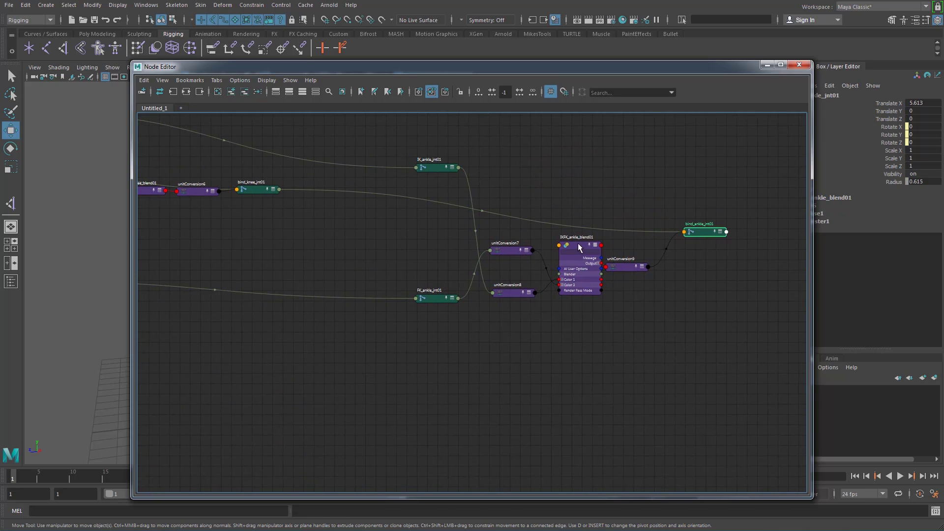
pyautogui.moveTo(579, 245); pyautogui.dragTo(297, 257)
pyautogui.keyDown('alt'); pyautogui.moveTo(297, 257); pyautogui.dragTo(526, 258, button='middle'); pyautogui.keyUp('alt')
pyautogui.click(331, 212)
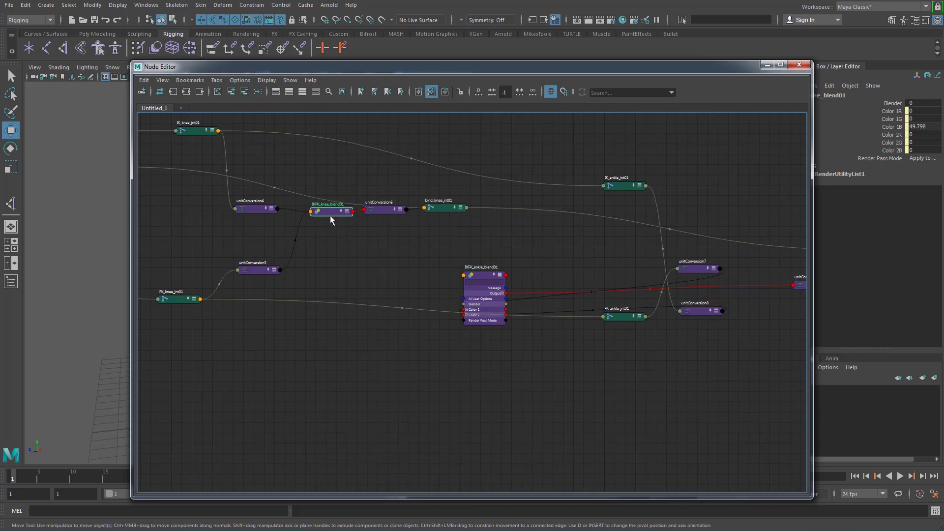
pyautogui.click(402, 259)
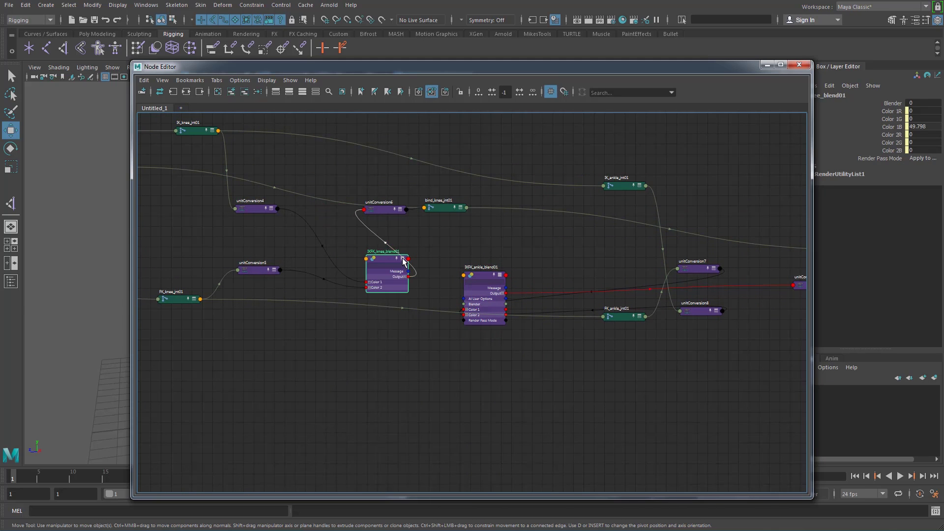
pyautogui.click(402, 259)
pyautogui.moveTo(383, 262); pyautogui.dragTo(410, 353)
pyautogui.moveTo(482, 277); pyautogui.dragTo(479, 360)
# Move IKFK_hip_blend01 beside the knee and ankle blend nodes, collapse its Color 2 channels and show its full attribute list
pyautogui.keyDown('alt'); pyautogui.moveTo(347, 235); pyautogui.dragTo(291, 227, button='right'); pyautogui.keyUp('alt')
pyautogui.keyDown('alt'); pyautogui.moveTo(293, 228); pyautogui.dragTo(399, 242, button='middle'); pyautogui.keyUp('alt')
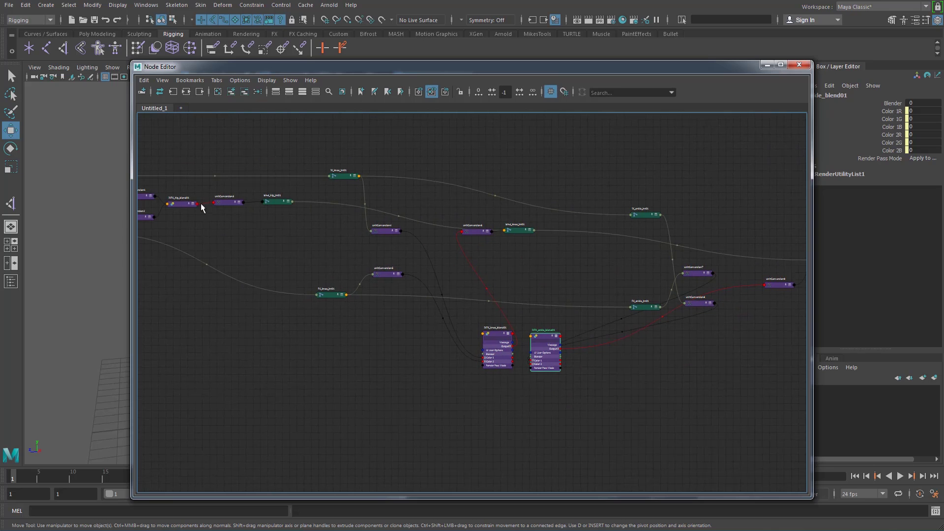
pyautogui.moveTo(188, 205); pyautogui.dragTo(427, 323)
pyautogui.scroll(5, 519, 380)
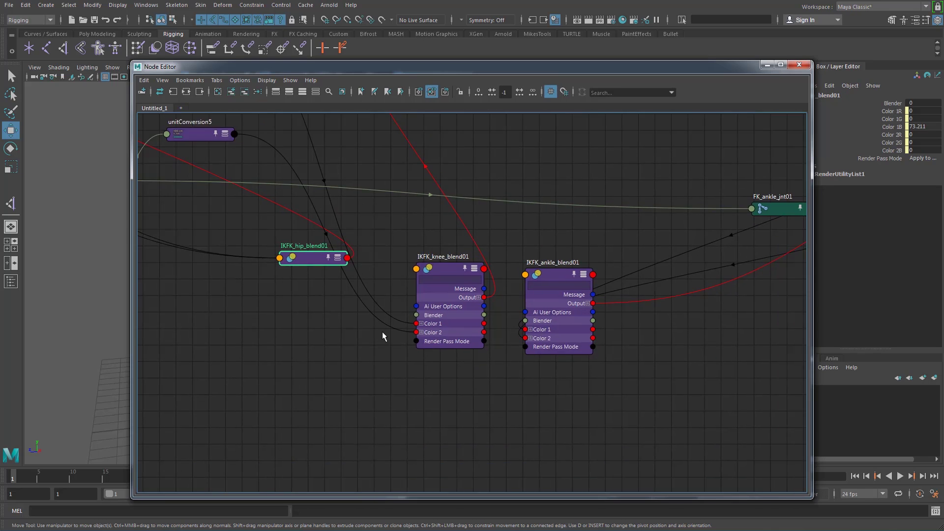
pyautogui.scroll(3, 383, 336)
pyautogui.click(312, 214)
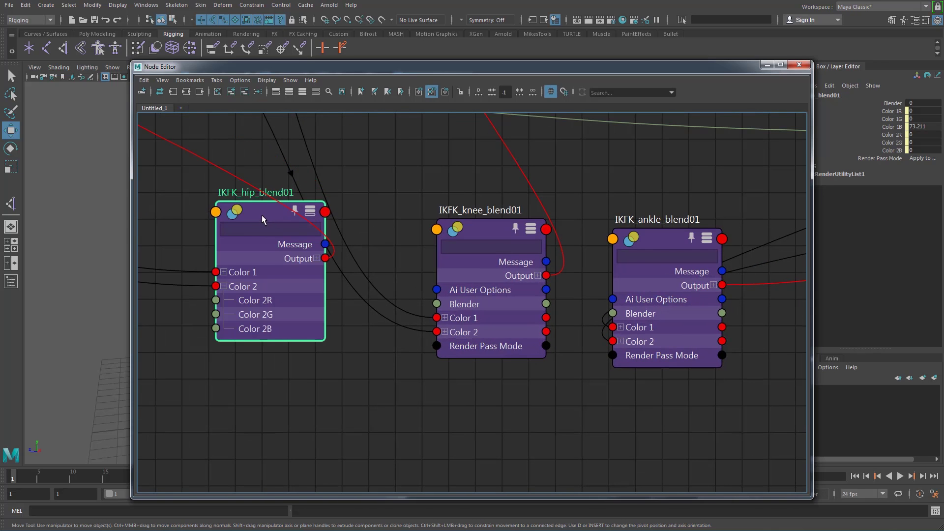
pyautogui.moveTo(262, 214); pyautogui.dragTo(268, 226)
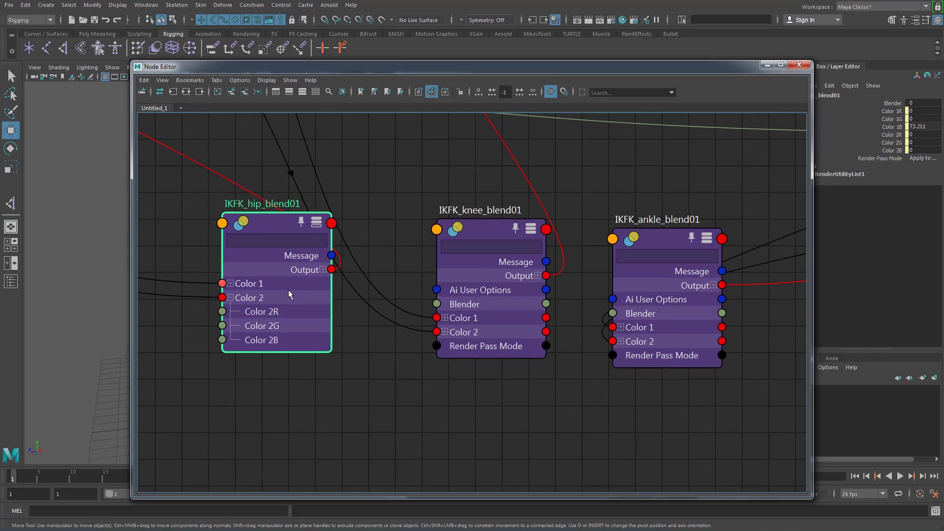
pyautogui.click(234, 297)
pyautogui.scroll(-3, 408, 327)
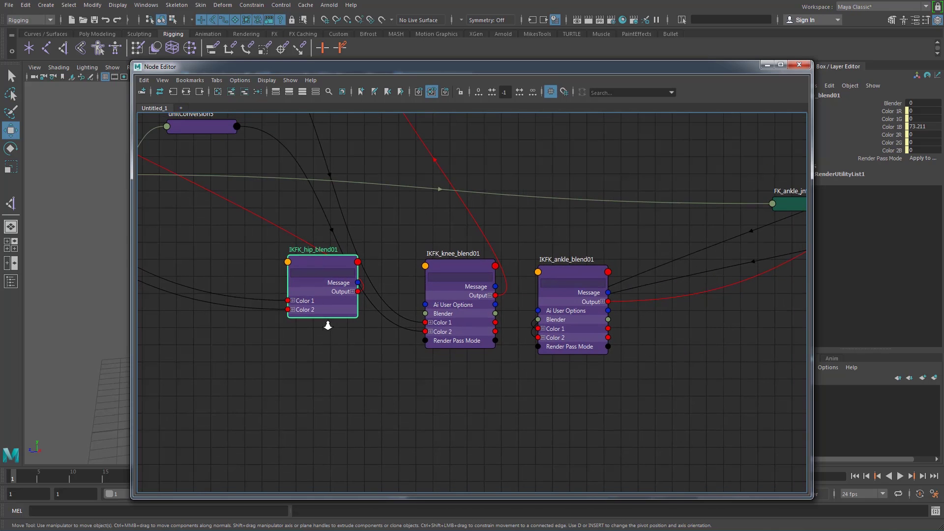
pyautogui.click(348, 261)
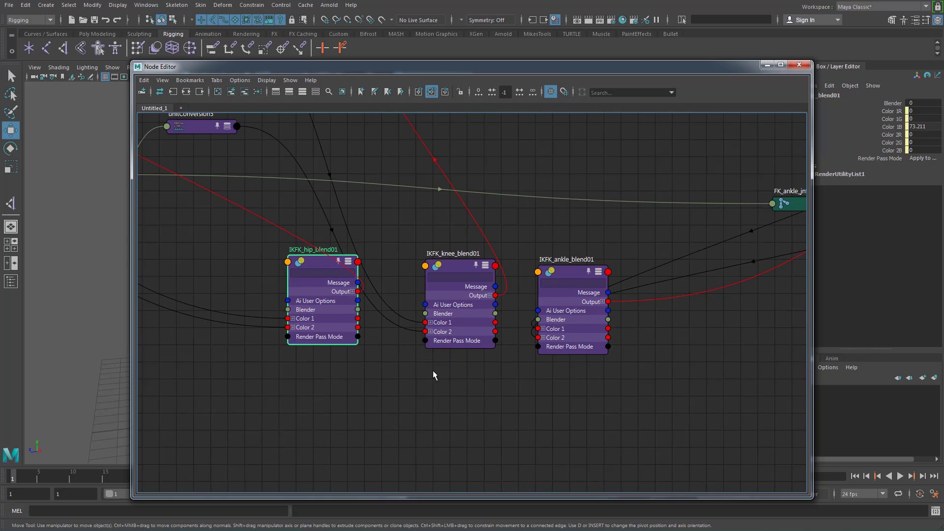
# Line up the hip, knee and ankle blend nodes in an even row
pyautogui.keyDown('alt'); pyautogui.moveTo(418, 370); pyautogui.dragTo(398, 373, button='middle'); pyautogui.keyUp('alt')
pyautogui.moveTo(291, 270); pyautogui.dragTo(299, 272)
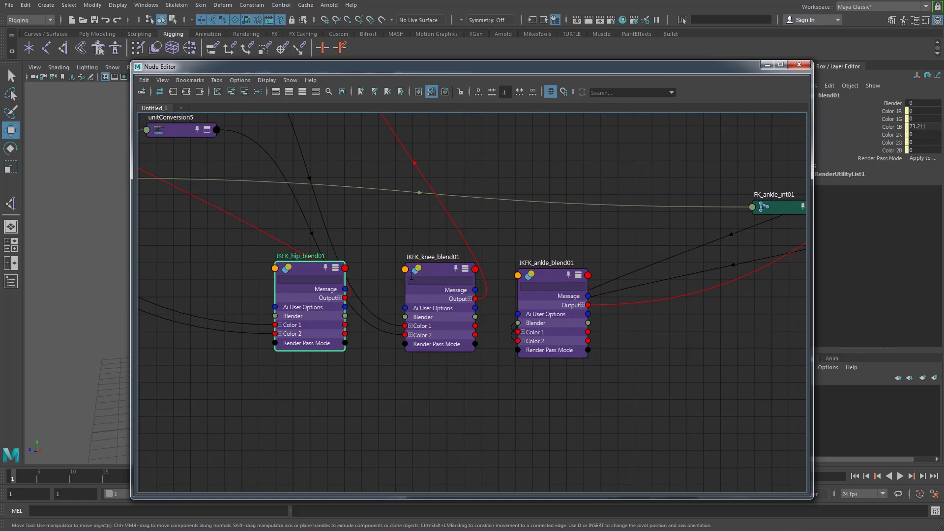
pyautogui.click(438, 272)
pyautogui.moveTo(539, 277); pyautogui.dragTo(542, 268)
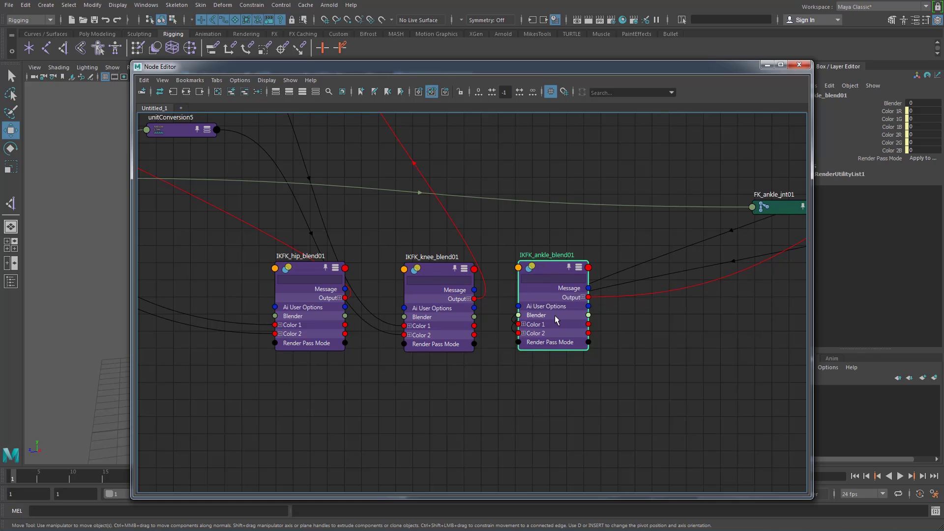
pyautogui.click(305, 268)
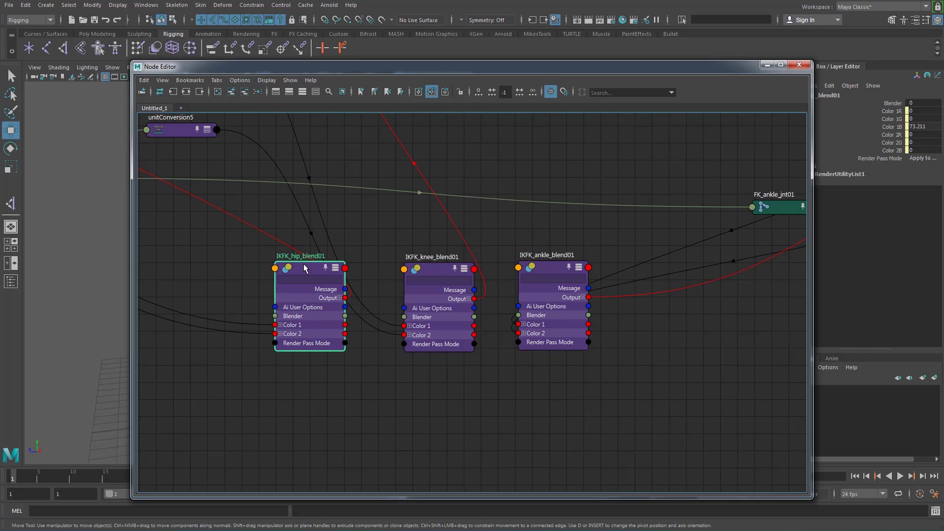
pyautogui.click(414, 269)
pyautogui.click(559, 270)
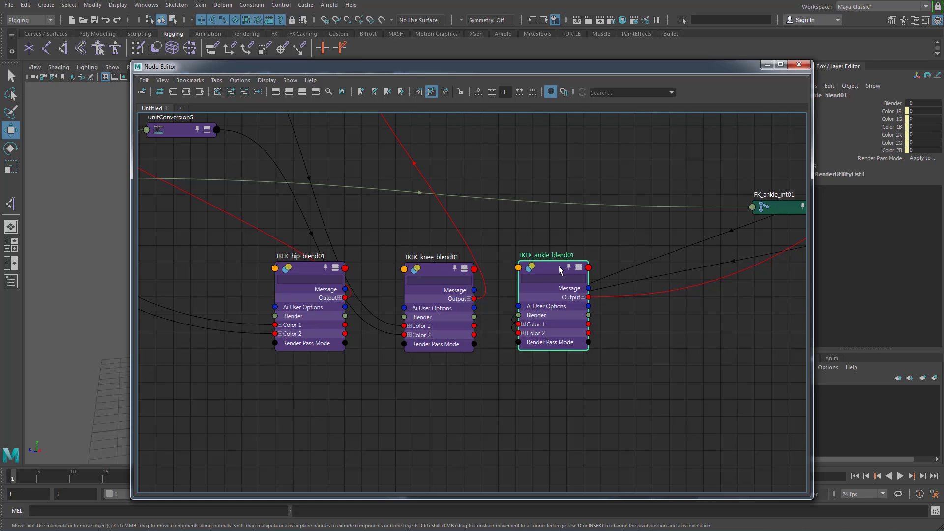
pyautogui.click(423, 270)
pyautogui.click(310, 272)
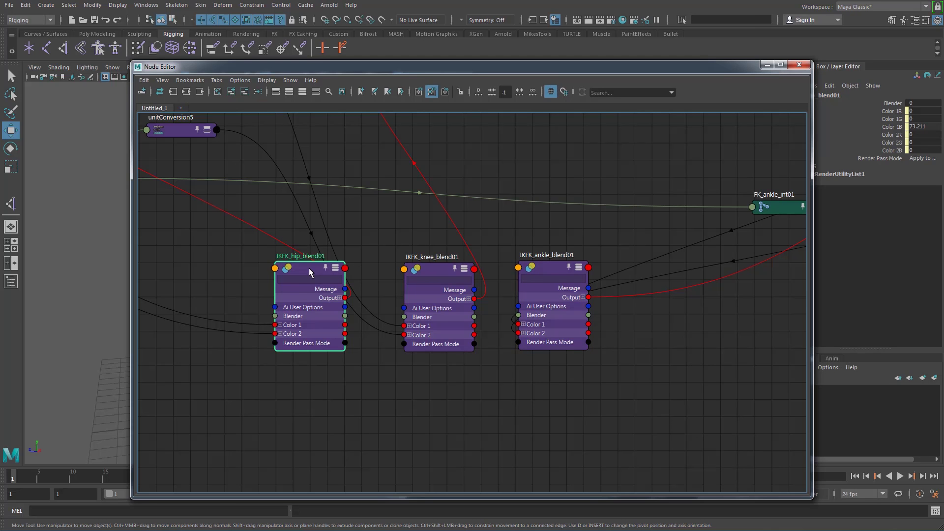
# Minimize the Node Editor, create a NURBS circle and move it in the side view behind the foot, to about Y 2.02, Z -5.17
pyautogui.click(766, 66)
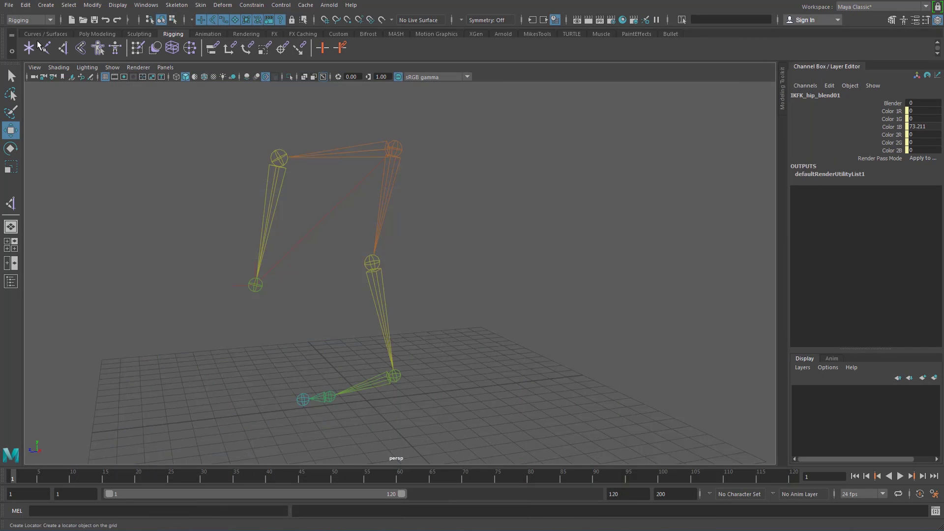
pyautogui.press('space')
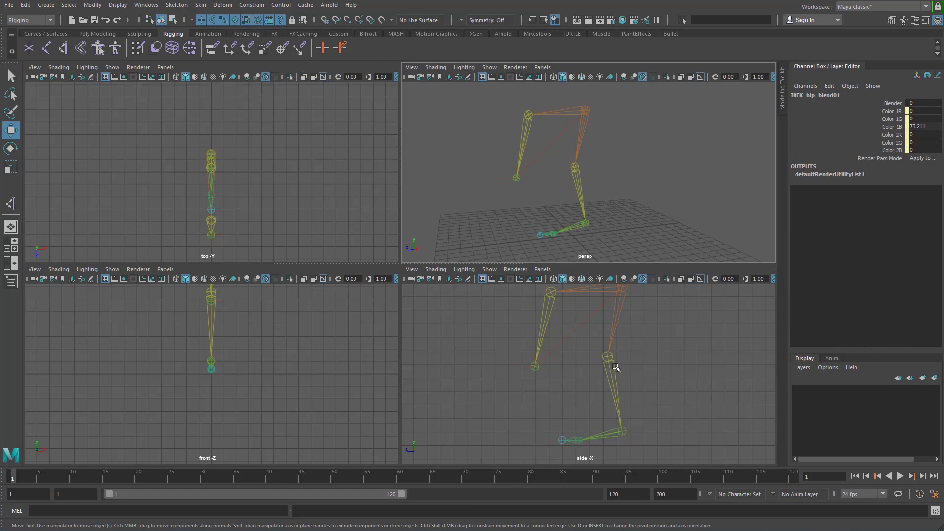
pyautogui.press('space')
pyautogui.keyDown('alt'); pyautogui.moveTo(469, 291); pyautogui.dragTo(384, 261, button='middle'); pyautogui.keyUp('alt')
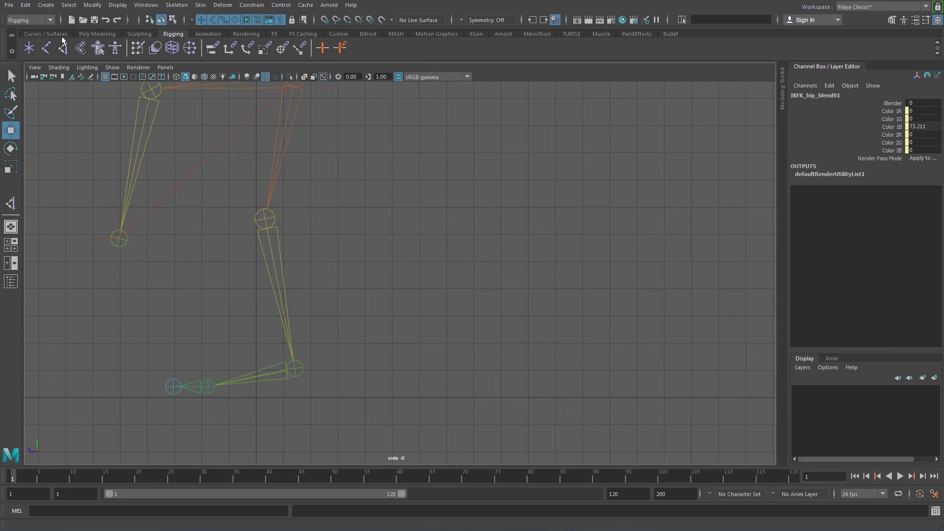
pyautogui.click(54, 33)
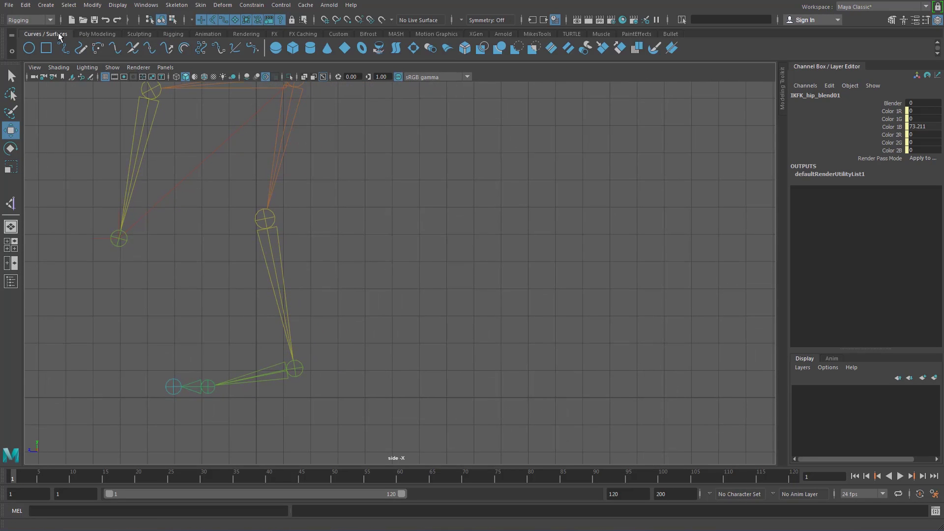
pyautogui.click(29, 49)
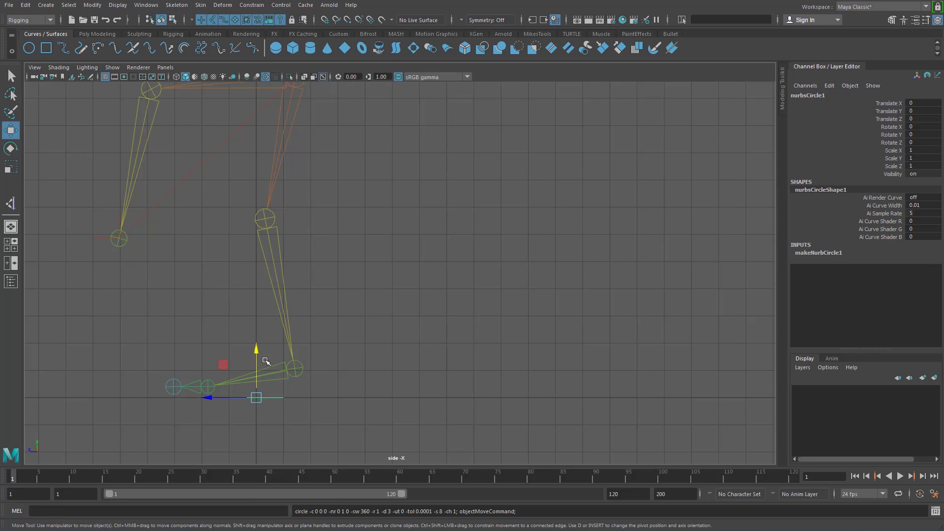
pyautogui.moveTo(256, 375); pyautogui.dragTo(429, 347)
# Set the circle's Rotate Z to 90 so it faces the side view
pyautogui.press('e')
pyautogui.click(934, 142)
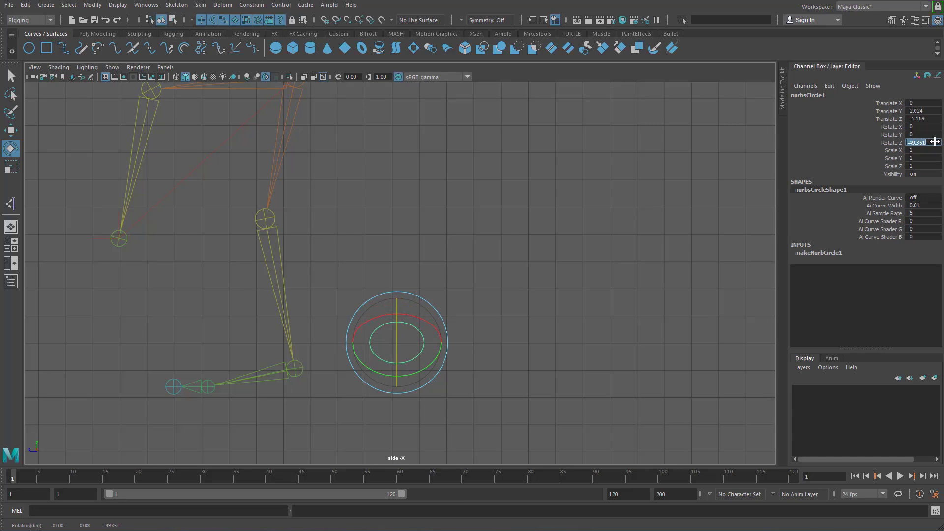
pyautogui.write('90')
pyautogui.press('Return')
# Scale the circle uniformly to about 0.68 and move it closer to the ankle, to about Y 0.97, Z -3.18
pyautogui.scroll(2, 491, 263)
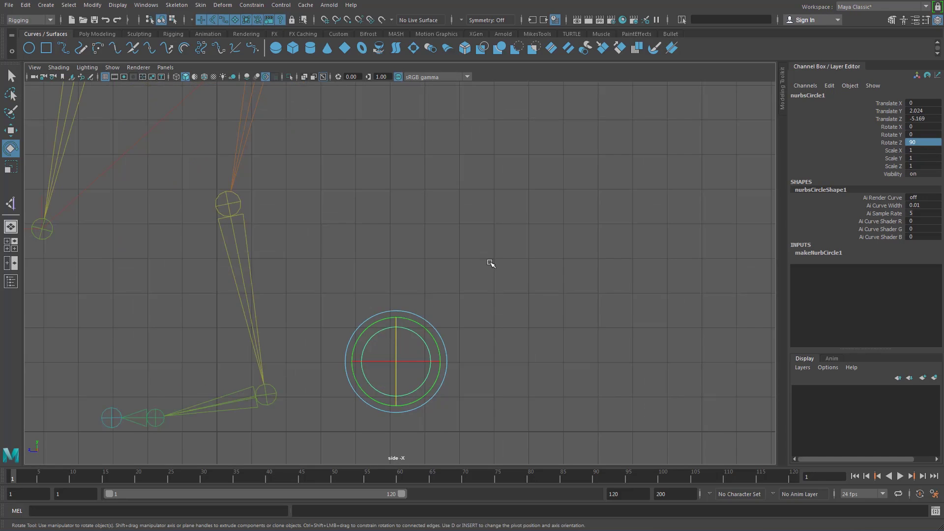
pyautogui.keyDown('alt'); pyautogui.moveTo(491, 263); pyautogui.dragTo(544, 154, button='middle'); pyautogui.keyUp('alt')
pyautogui.press('r')
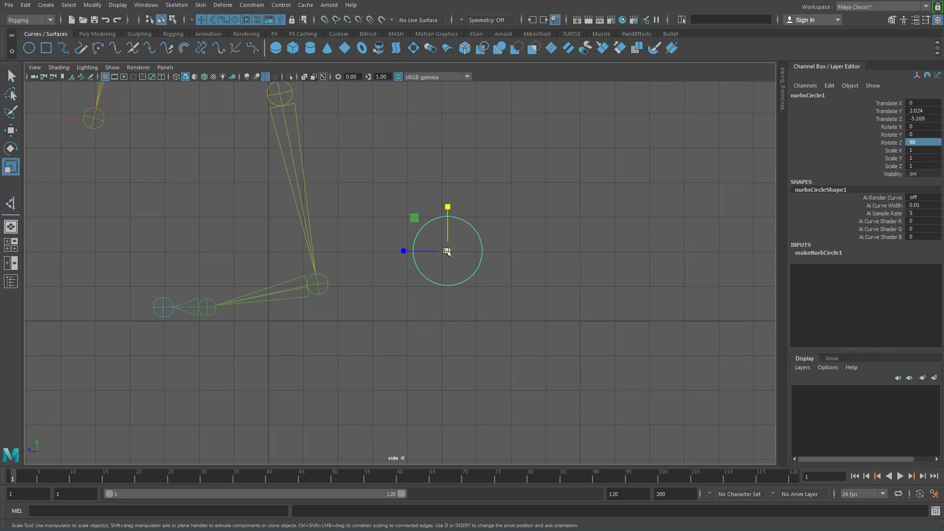
pyautogui.moveTo(446, 252); pyautogui.dragTo(379, 287)
pyautogui.press('w')
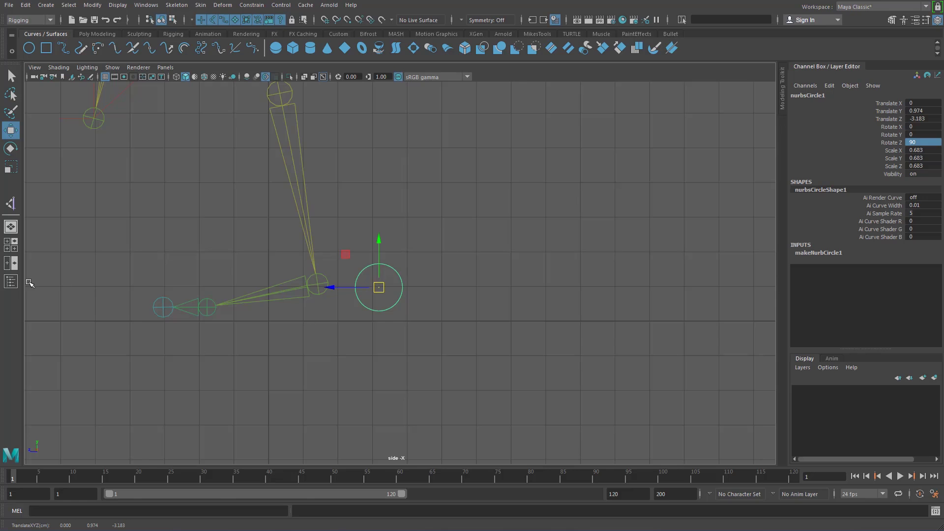
# Open the Outliner and unhide the Leg_GEO mesh
pyautogui.click(11, 282)
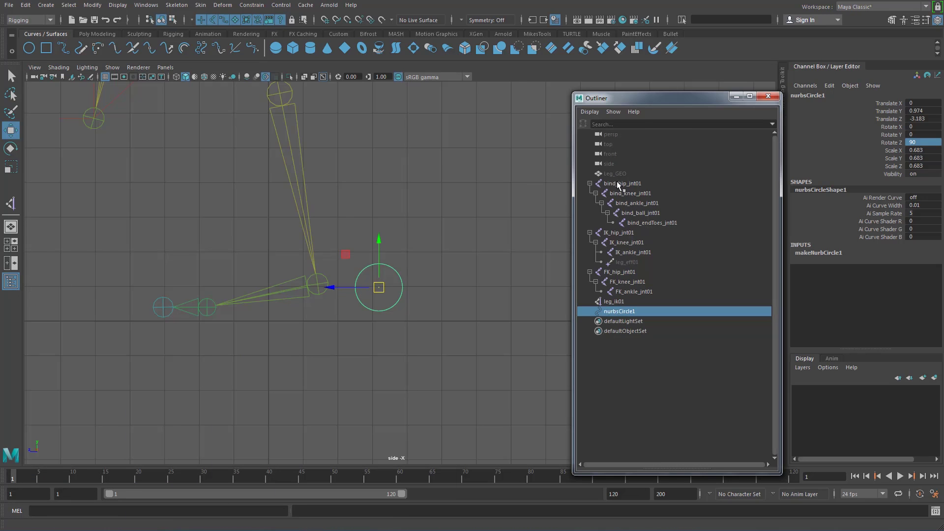
pyautogui.click(607, 174)
pyautogui.hotkey('shift', 'h')
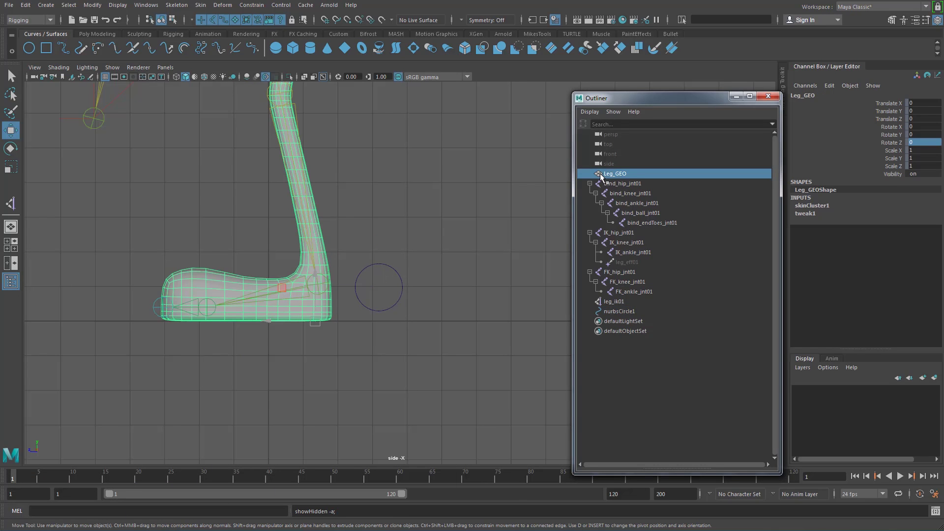
# Shrink the circle to a uniform scale of about 0.48 and place it just behind the heel, at about Y 1.07, Z -2.35
pyautogui.moveTo(365, 248); pyautogui.dragTo(352, 284)
pyautogui.press('r')
pyautogui.press('w')
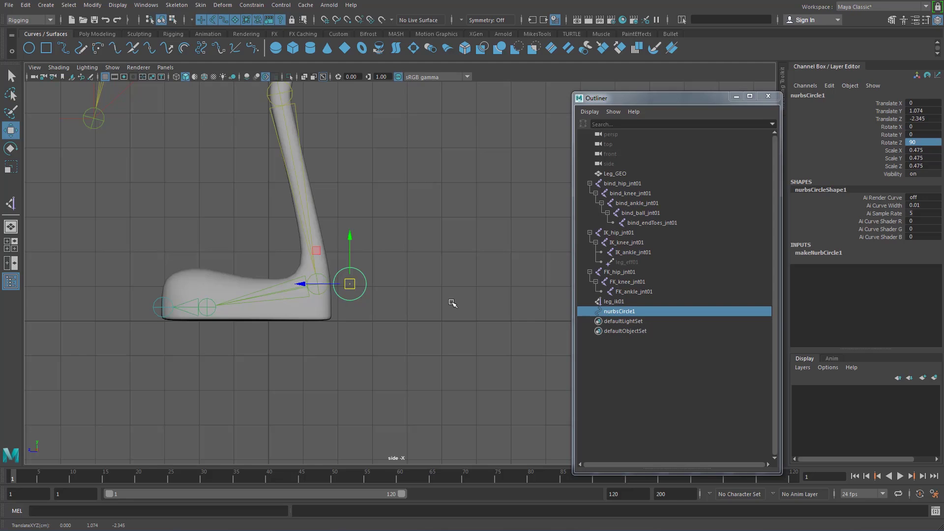
# Freeze the transformations of the circle behind the heel
pyautogui.click(364, 262)
pyautogui.click(361, 272)
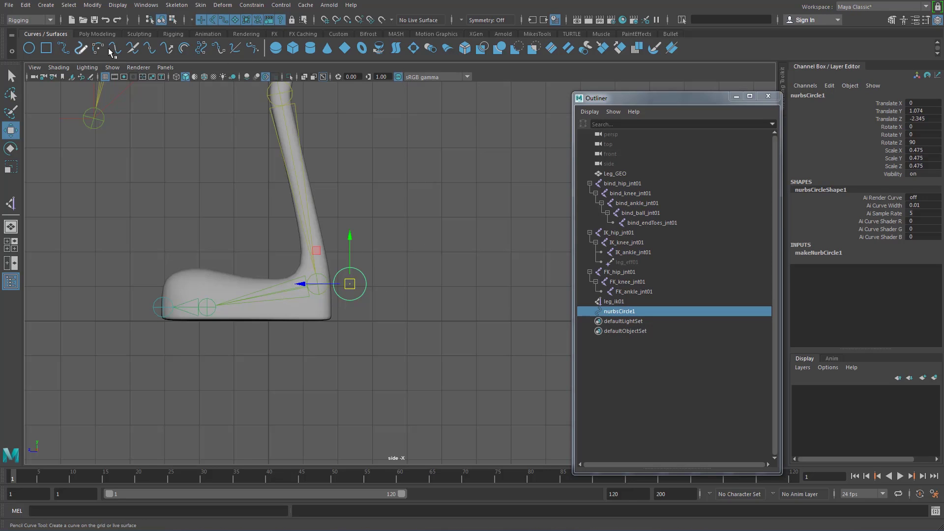
pyautogui.click(101, 34)
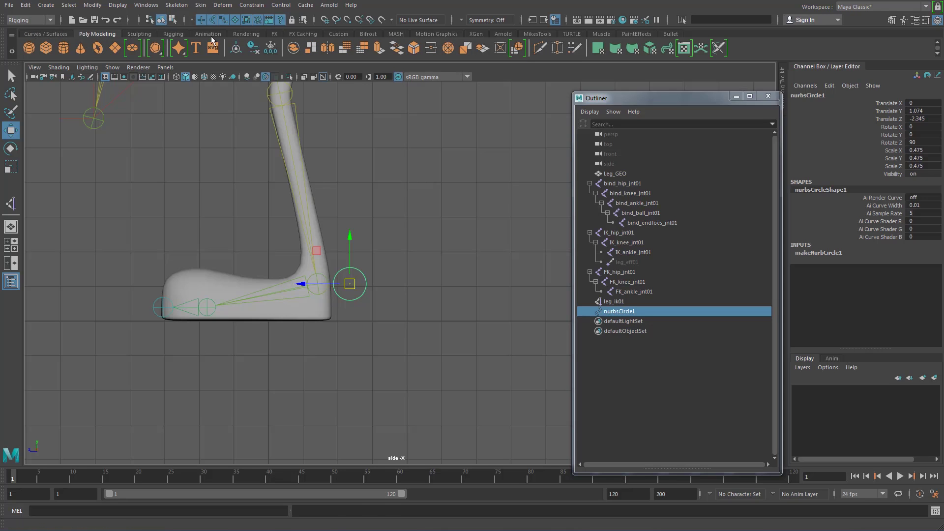
pyautogui.click(274, 50)
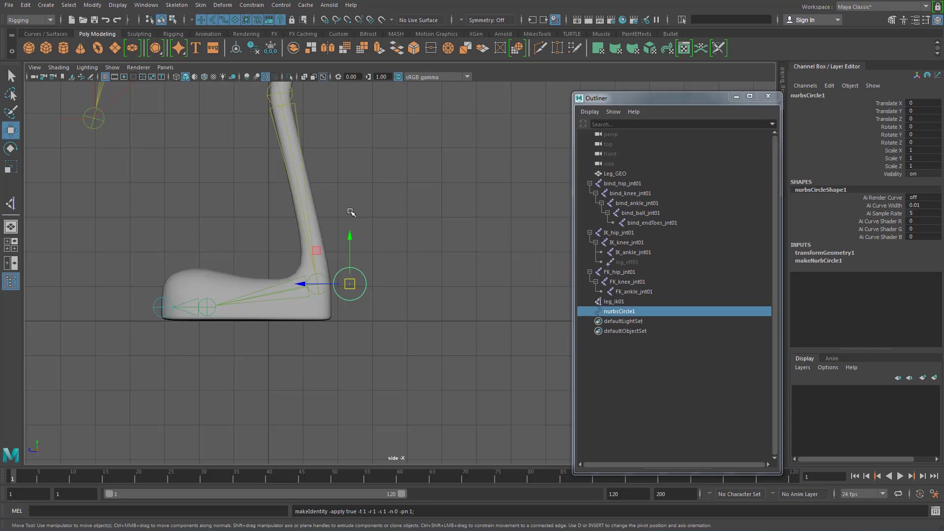
# Put the leg mesh on a new display layer named GEO_Layer
pyautogui.click(311, 317)
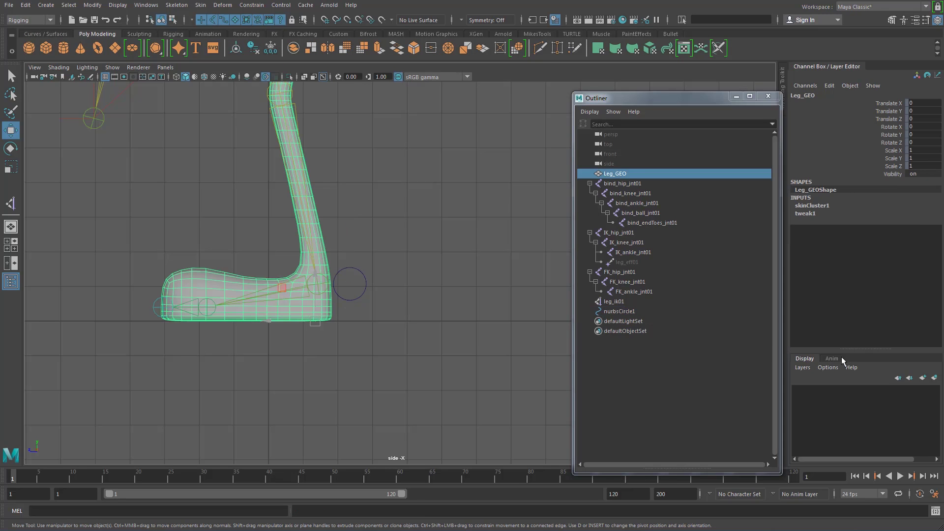
pyautogui.click(934, 378)
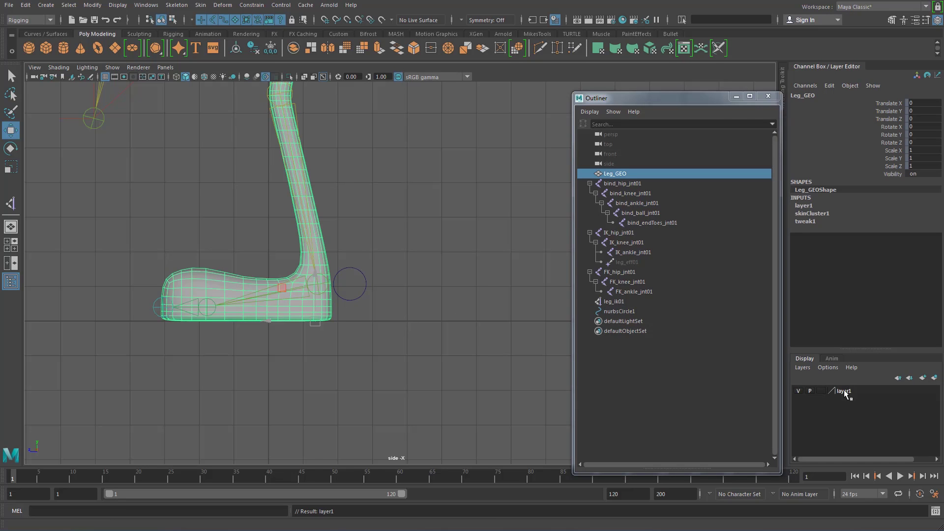
pyautogui.doubleClick(836, 390)
pyautogui.doubleClick(384, 183)
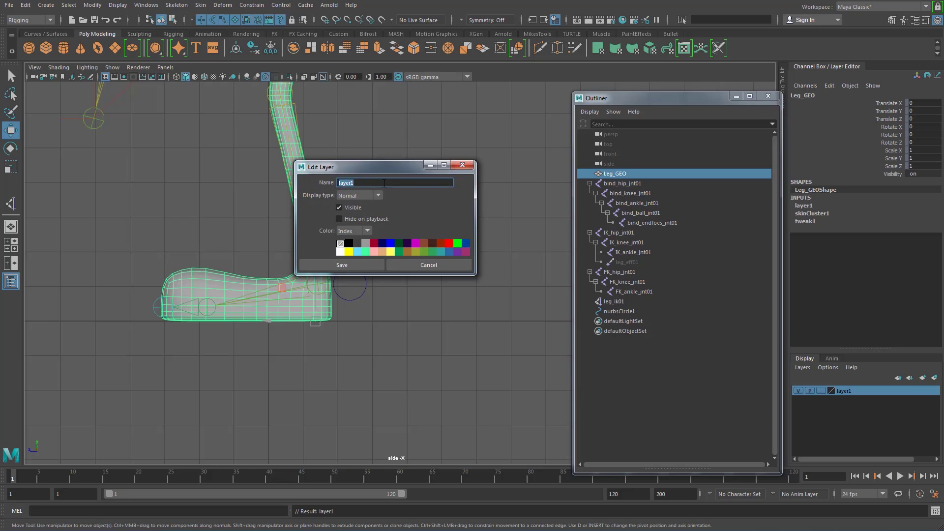
pyautogui.write('GEO_L')
pyautogui.click(342, 265)
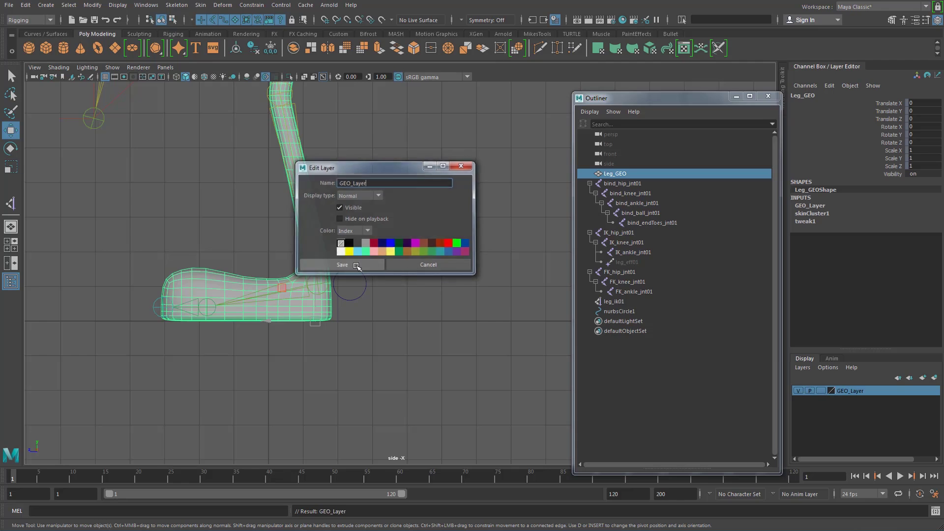
# Set GEO_Layer to reference display and hide it
pyautogui.click(798, 390)
pyautogui.click(798, 391)
pyautogui.click(820, 391)
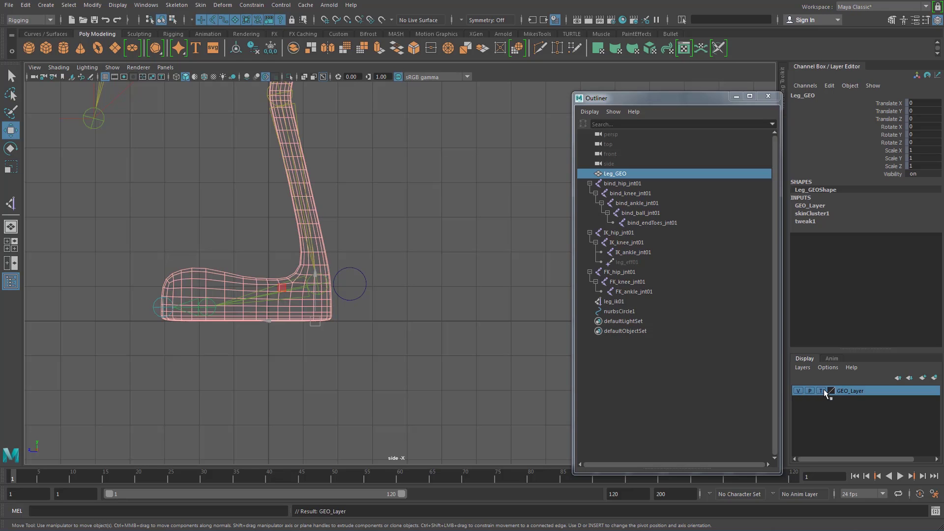
pyautogui.click(821, 391)
pyautogui.click(801, 390)
pyautogui.click(801, 390)
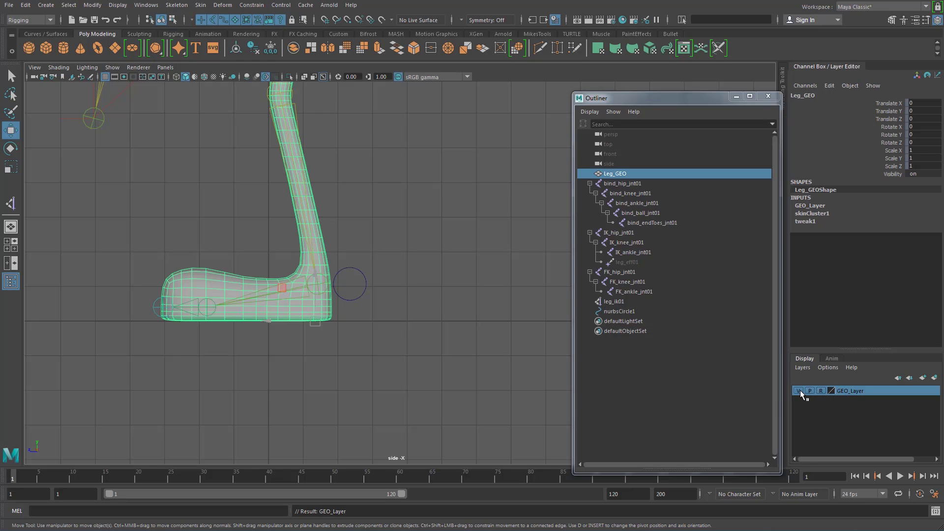
pyautogui.click(800, 391)
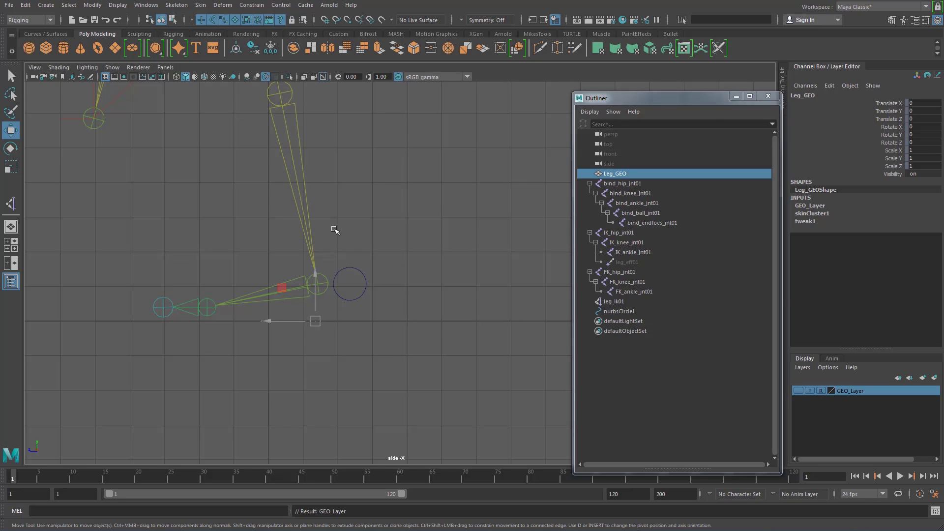
# Set up a new displayable enum attribute with the long name "_" for the circle behind the ankle
pyautogui.click(364, 279)
pyautogui.keyDown('alt'); pyautogui.moveTo(428, 205); pyautogui.dragTo(450, 242, button='middle'); pyautogui.keyUp('alt')
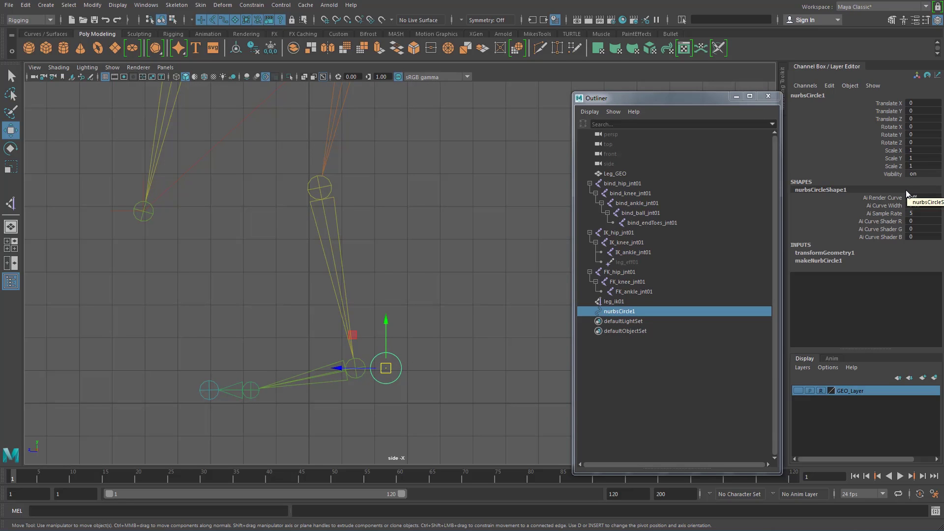
pyautogui.click(46, 5)
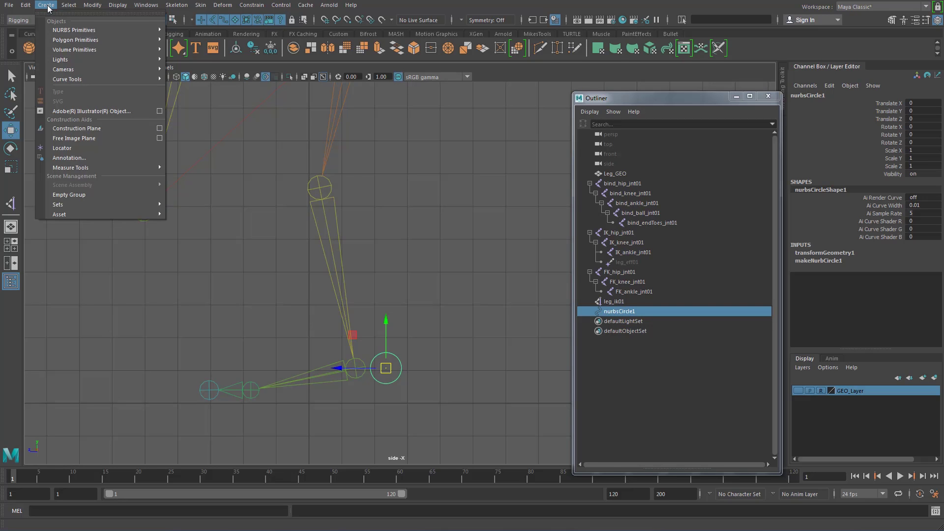
pyautogui.moveTo(87, 7)
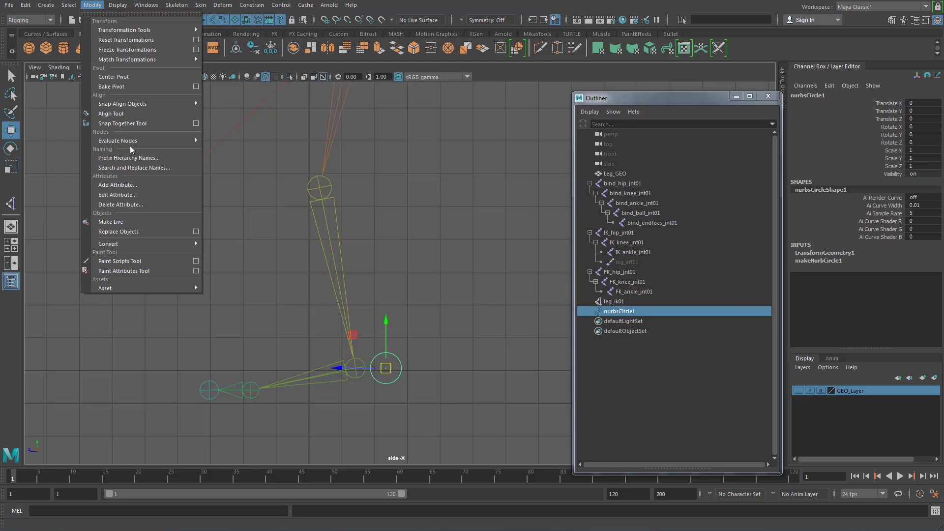
pyautogui.click(125, 184)
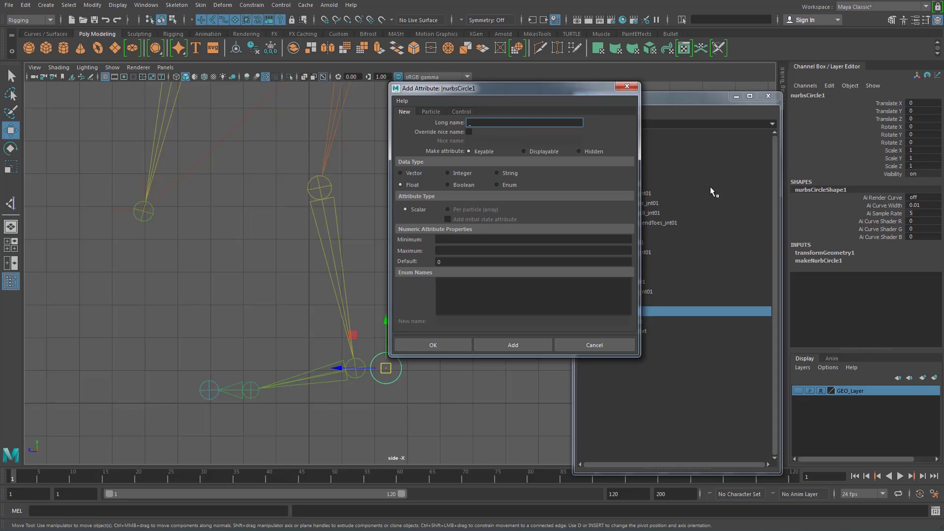
pyautogui.click(523, 152)
pyautogui.click(496, 185)
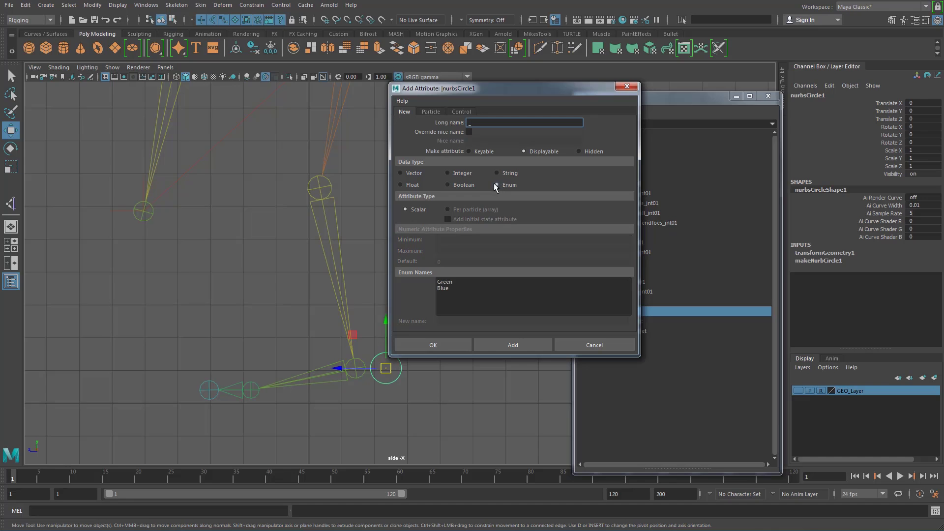
# Remove the Blue enum name, rename Green to IKFK, and add the attribute to the circle
pyautogui.click(442, 288)
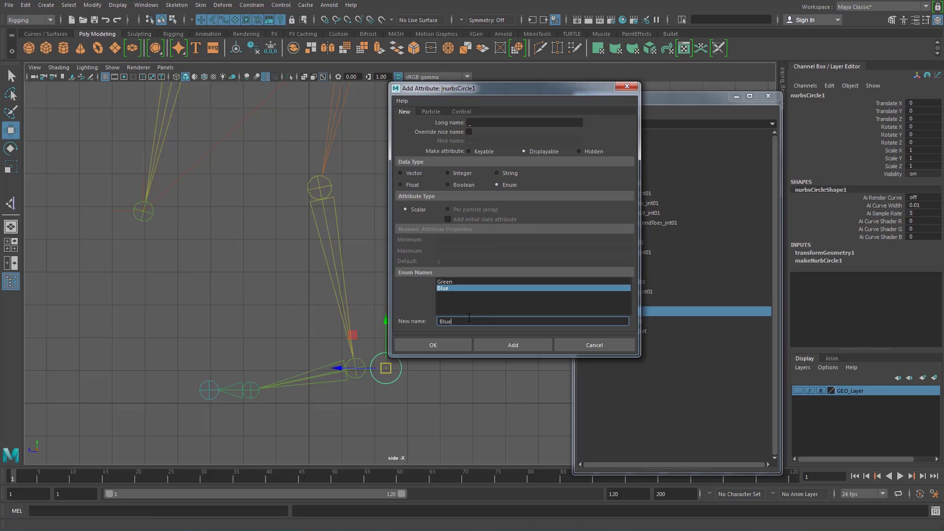
pyautogui.doubleClick(469, 318)
pyautogui.press('BackSpace')
pyautogui.click(458, 279)
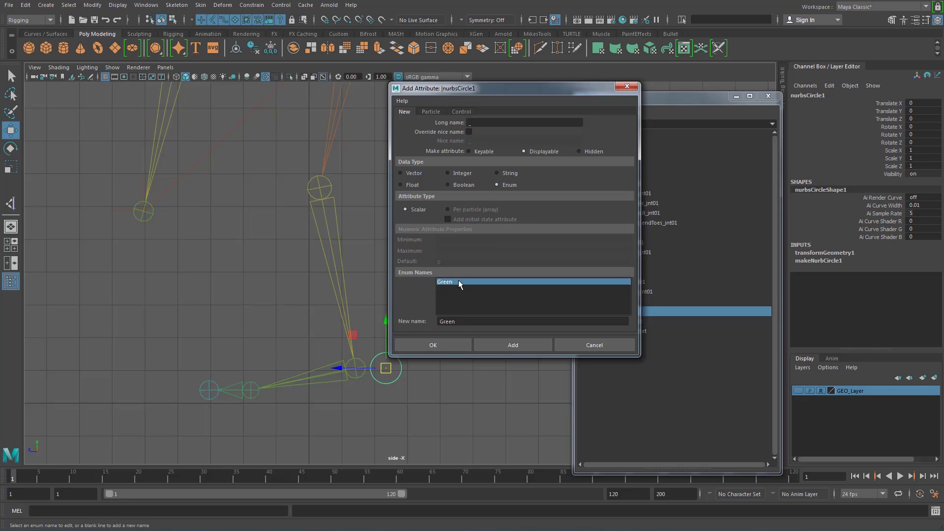
pyautogui.doubleClick(472, 320)
pyautogui.press('BackSpace')
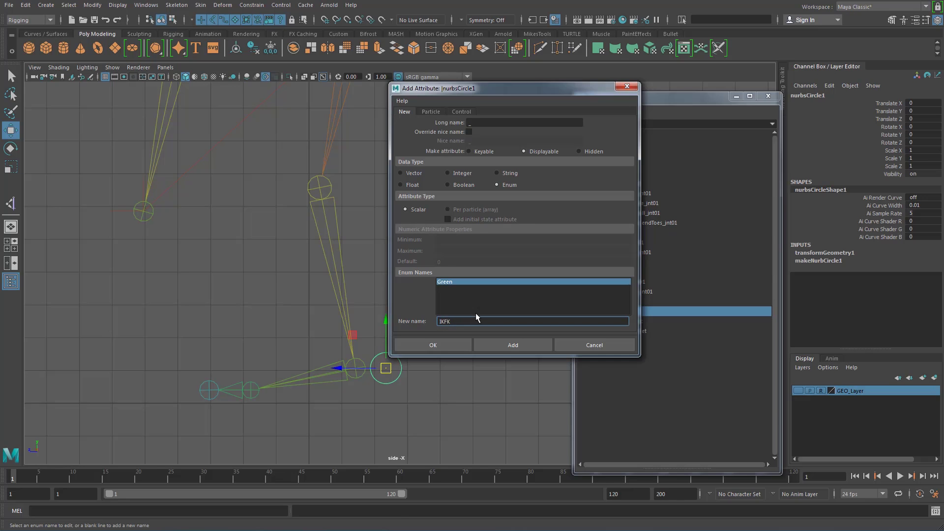
pyautogui.click(513, 345)
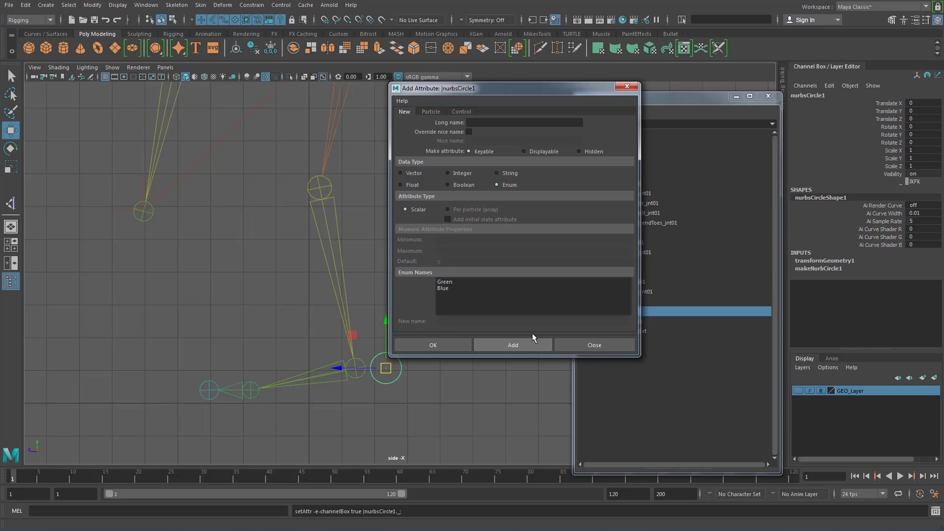
# Inspect the available options of the circle's new IKFK divider attribute
pyautogui.click(922, 183)
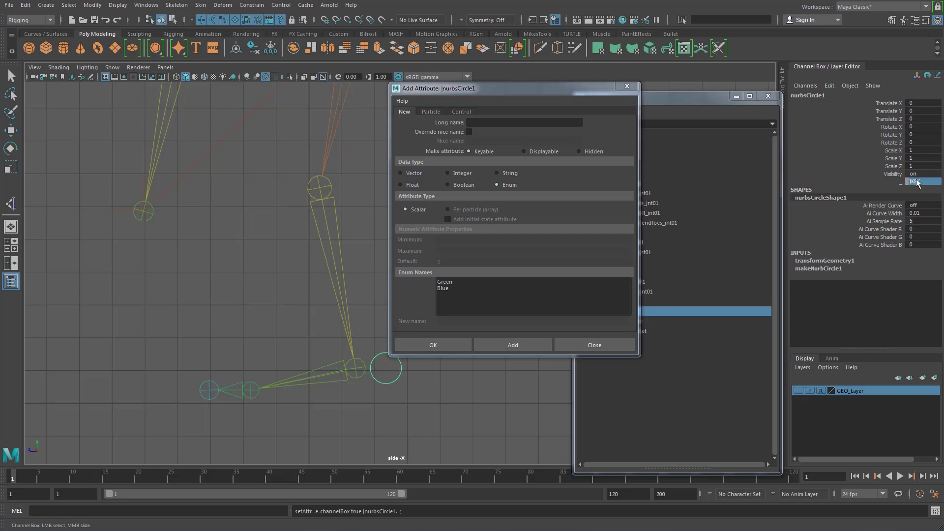
pyautogui.click(914, 182)
pyautogui.click(916, 182)
pyautogui.click(917, 190)
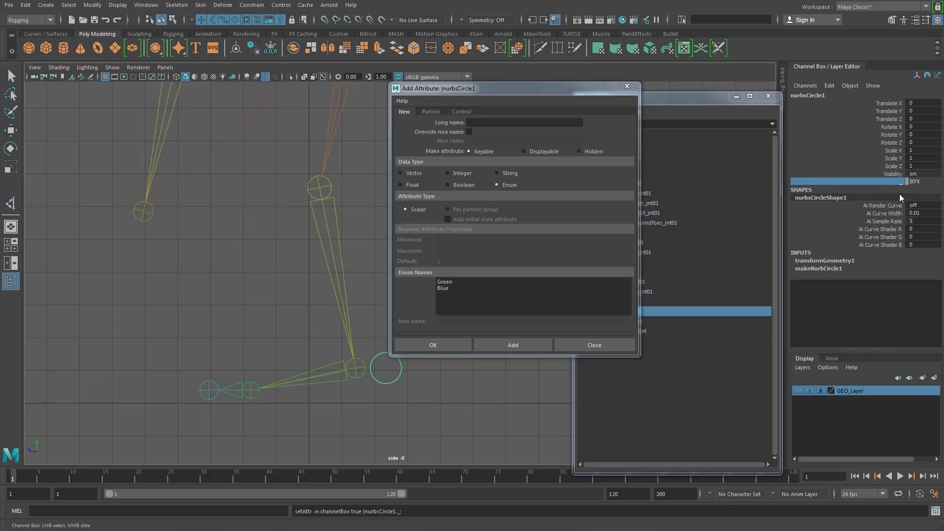
pyautogui.click(921, 182)
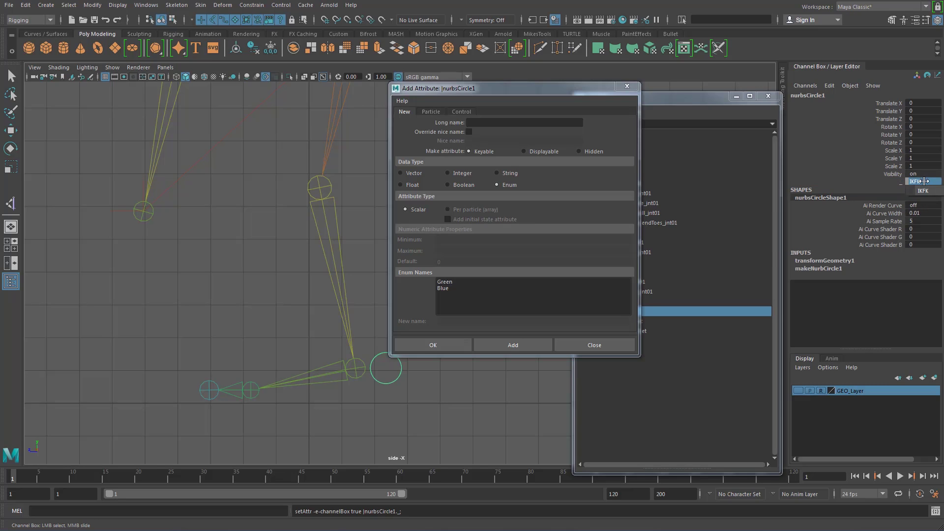
# Add a keyable float attribute named Blend to the circle, with minimum 0 and maximum 1
pyautogui.click(400, 185)
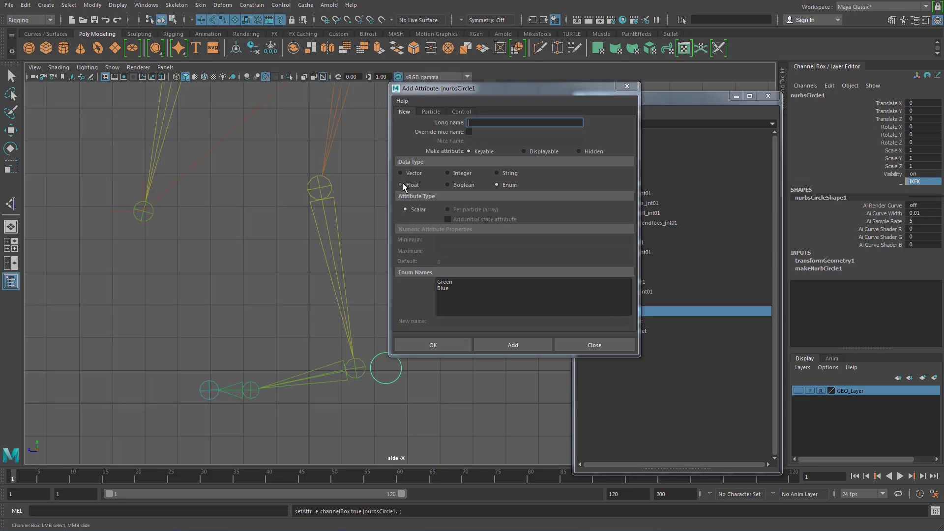
pyautogui.click(496, 122)
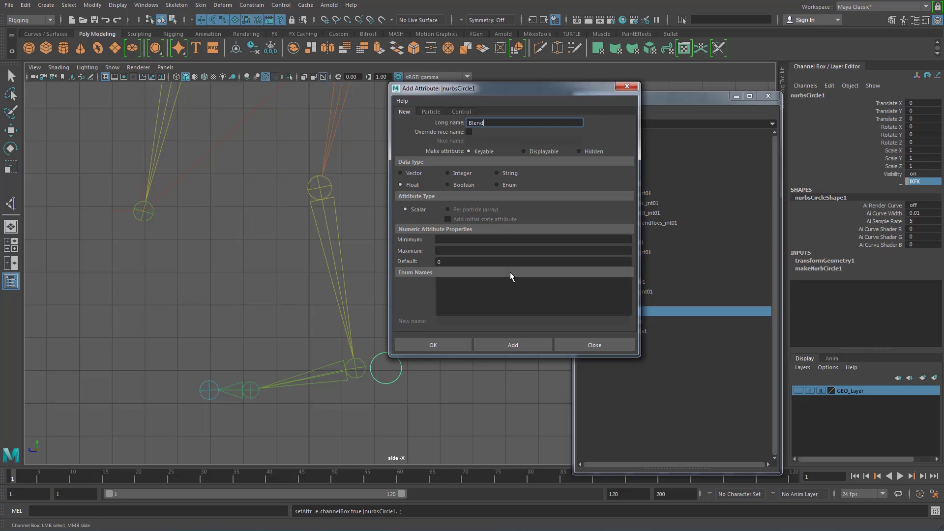
pyautogui.click(451, 240)
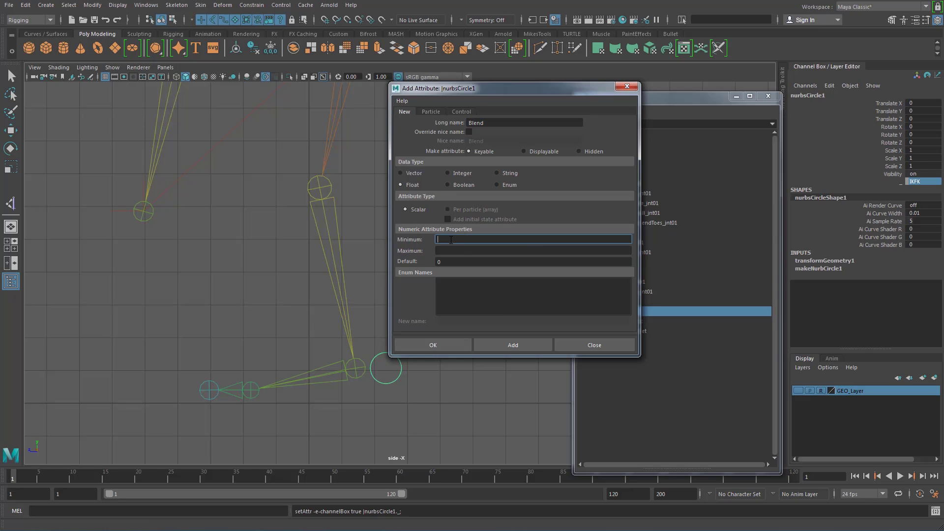
pyautogui.click(458, 247)
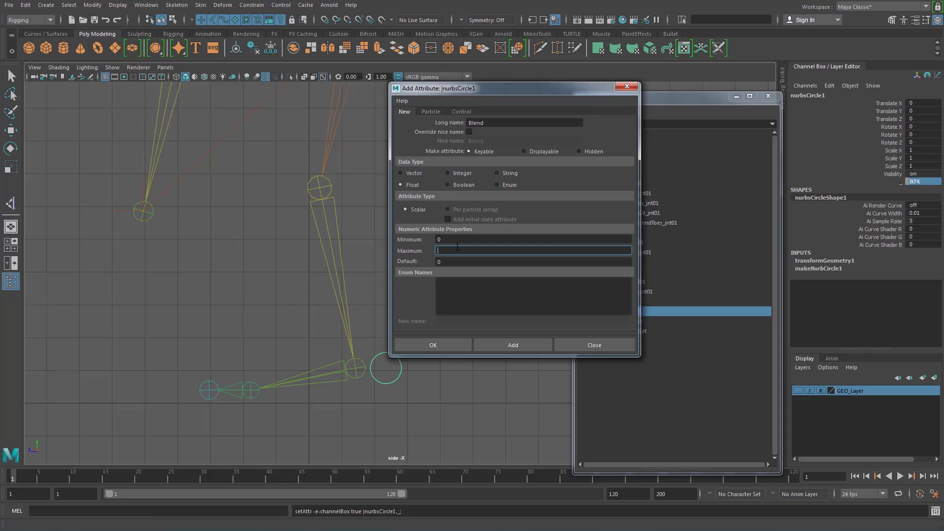
pyautogui.write('1')
pyautogui.click(513, 345)
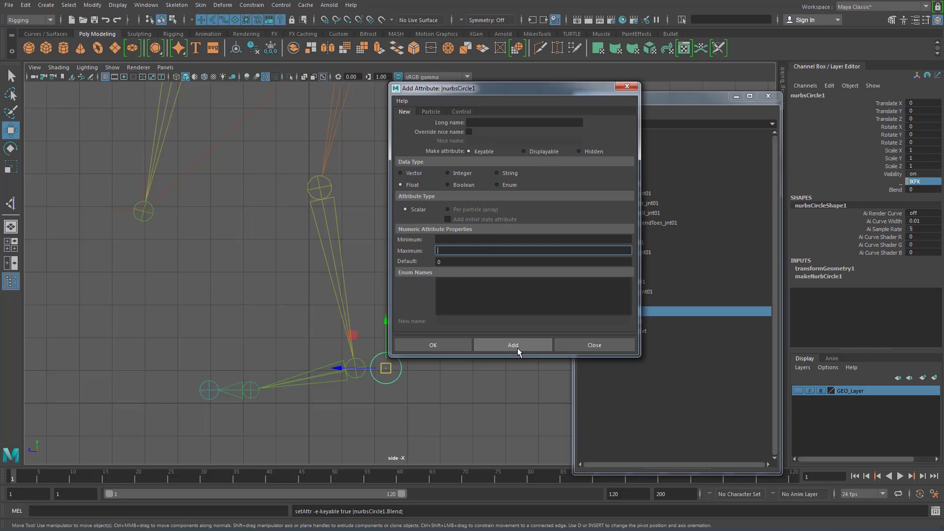
pyautogui.click(627, 87)
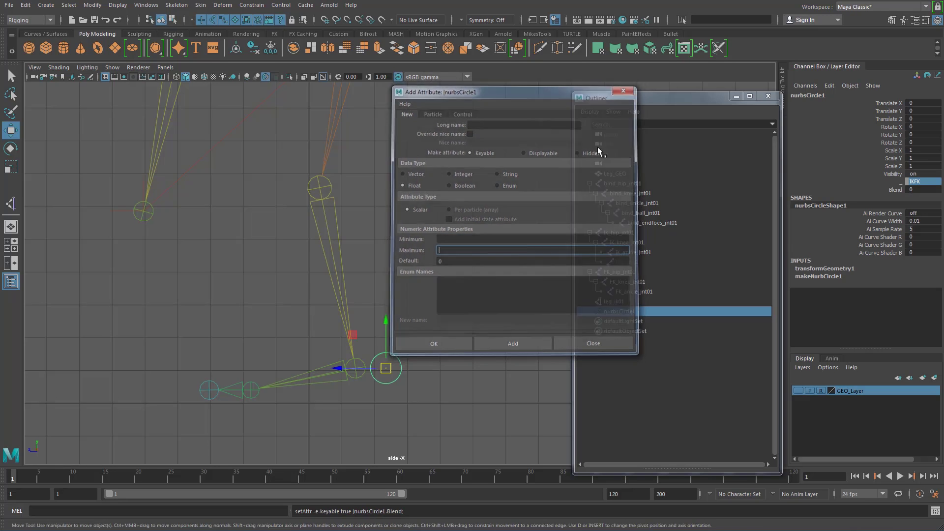
pyautogui.click(438, 336)
pyautogui.click(400, 376)
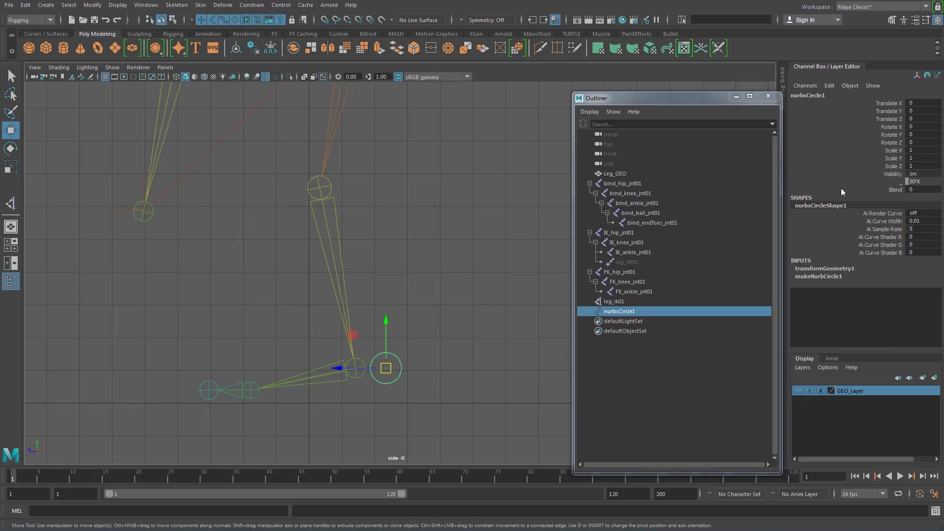
# Test the circle's Blend attribute by setting it to 1 and sliding it back to 0
pyautogui.click(900, 190)
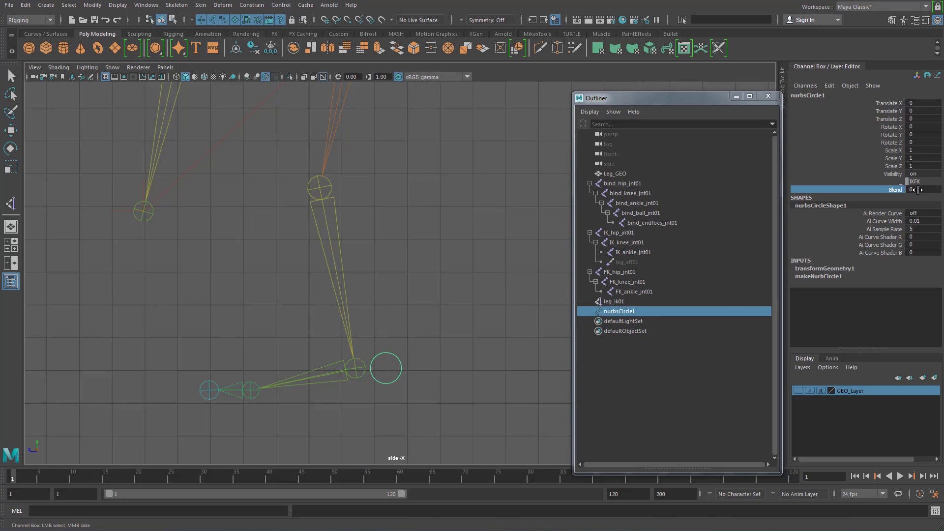
pyautogui.click(918, 190)
pyautogui.write('1')
pyautogui.press('Return')
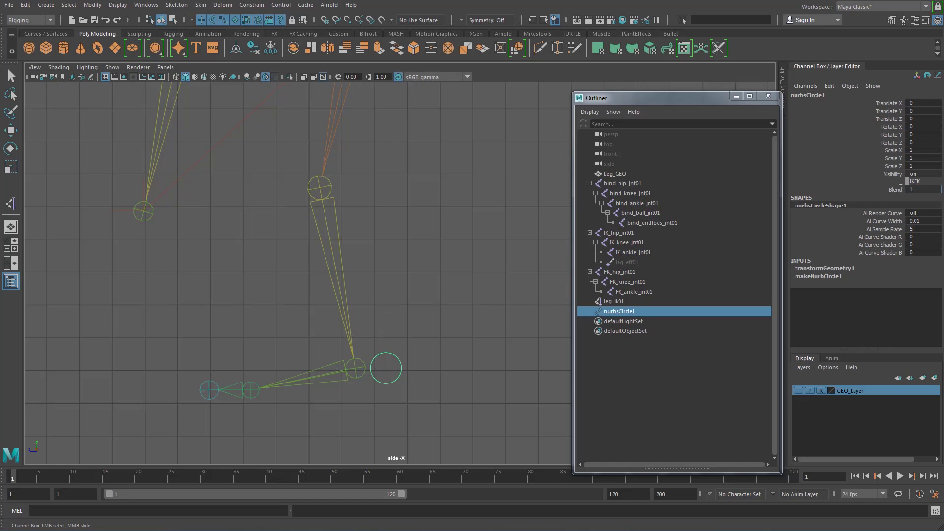
pyautogui.moveTo(941, 190); pyautogui.dragTo(907, 190, button='middle')
pyautogui.click(898, 190)
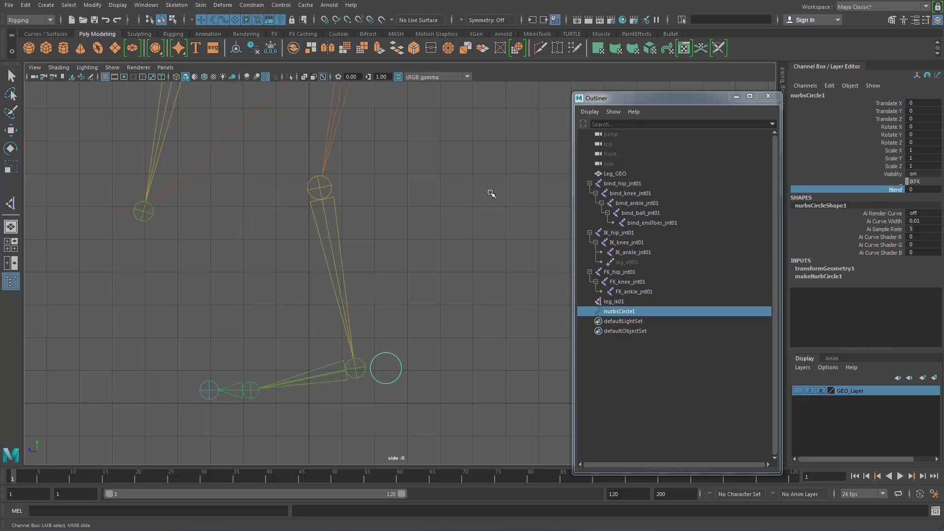
pyautogui.moveTo(491, 193); pyautogui.dragTo(502, 191, button='middle')
pyautogui.hotkey('ctrl', 'z')
# Bring up the Node Editor and shrink and reposition it so the three IKFK blend nodes stay in view
pyautogui.scroll(-3, 411, 315)
pyautogui.keyDown('alt'); pyautogui.moveTo(427, 232); pyautogui.dragTo(432, 282, button='middle'); pyautogui.keyUp('alt')
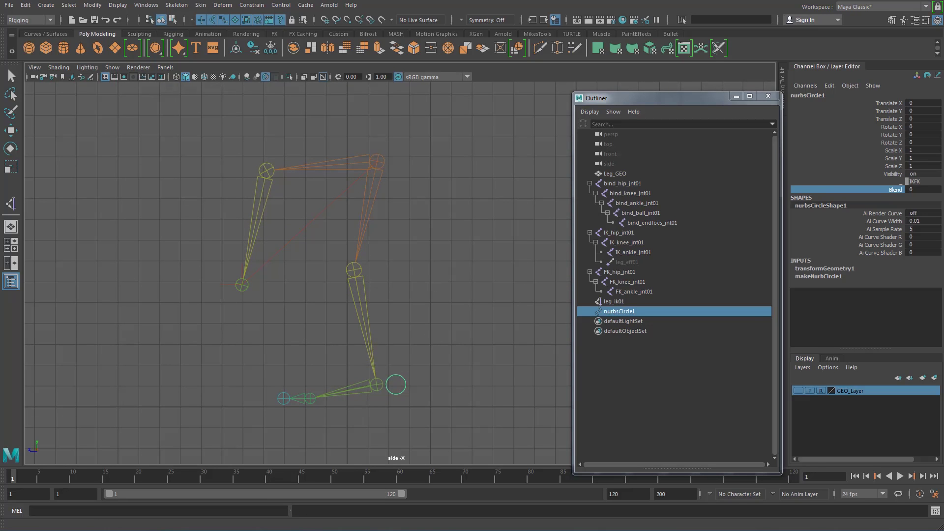
pyautogui.hotkey('alt', 'Tab')
pyautogui.moveTo(475, 69); pyautogui.dragTo(545, 70)
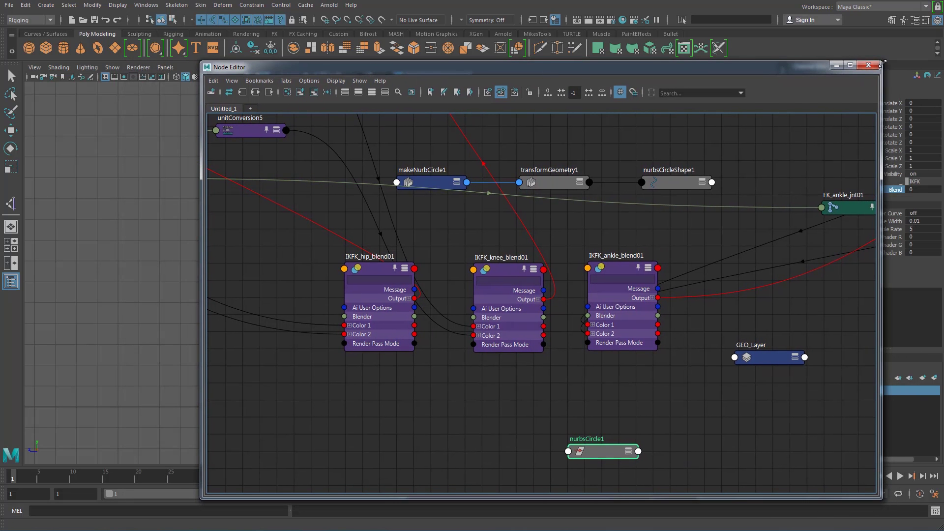
pyautogui.moveTo(883, 62); pyautogui.dragTo(706, 169)
pyautogui.moveTo(605, 173); pyautogui.dragTo(745, 120)
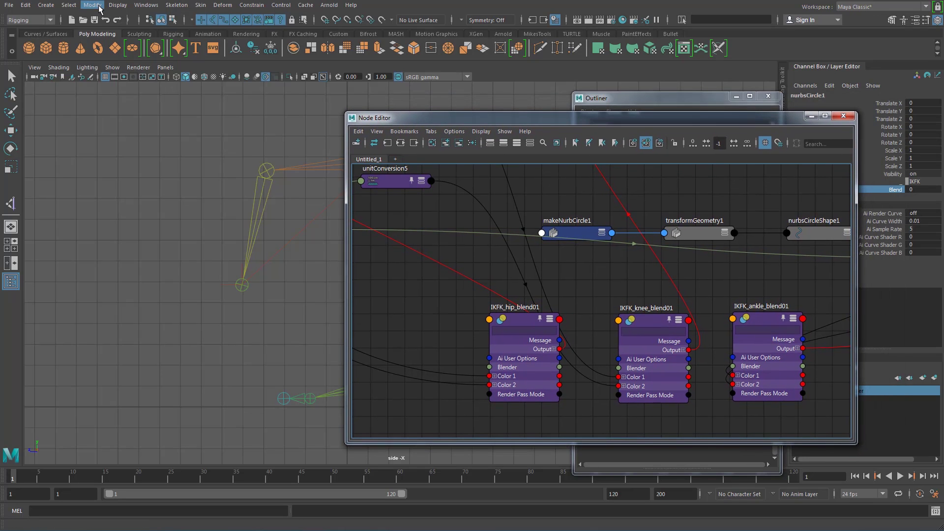
# Open the Connection Editor with the circle loaded as the output, and arrange it beside the Node Editor, leaving the leg joints visible
pyautogui.click(155, 6)
pyautogui.moveTo(186, 50)
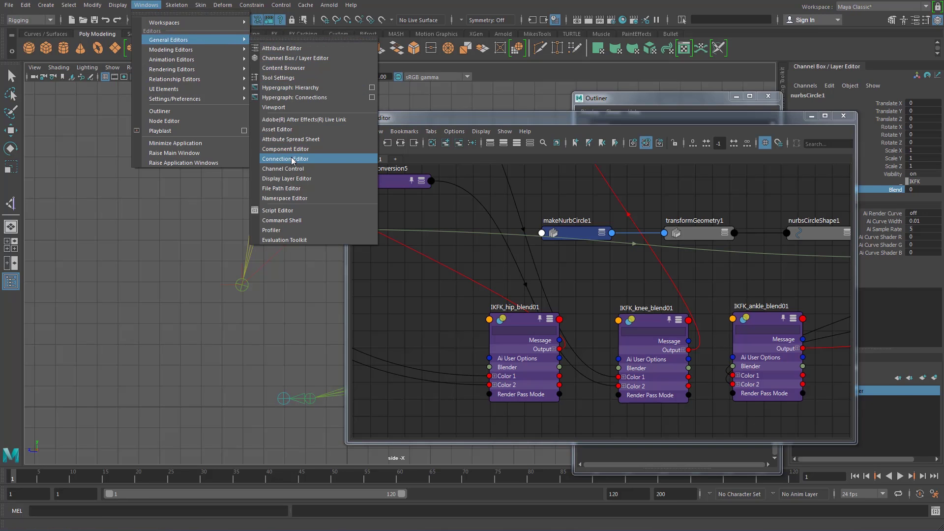
pyautogui.click(293, 159)
pyautogui.moveTo(811, 108); pyautogui.dragTo(200, 117)
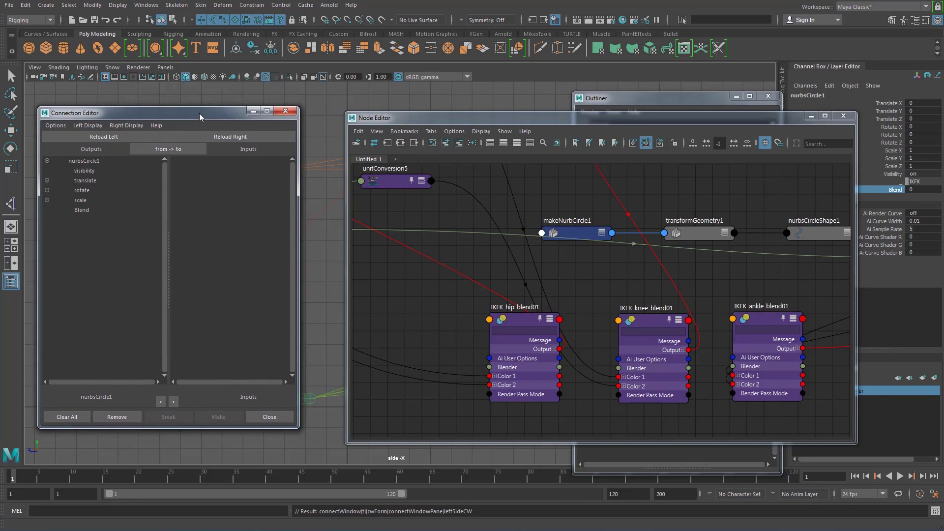
pyautogui.moveTo(418, 118); pyautogui.dragTo(607, 112)
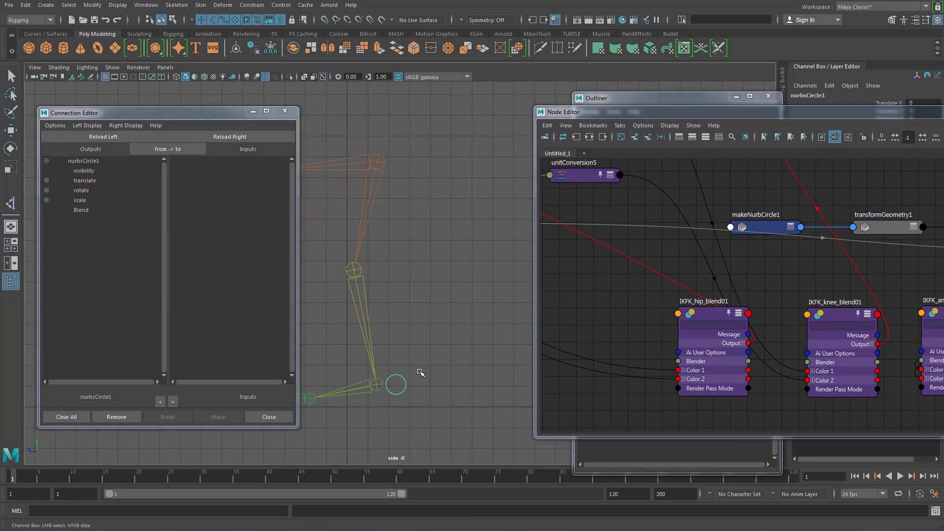
# Connect the circle's Blend attribute to the blender input of IKFK_hip_blend01, keeping the three blend nodes in view beside the Connection Editor
pyautogui.press('w')
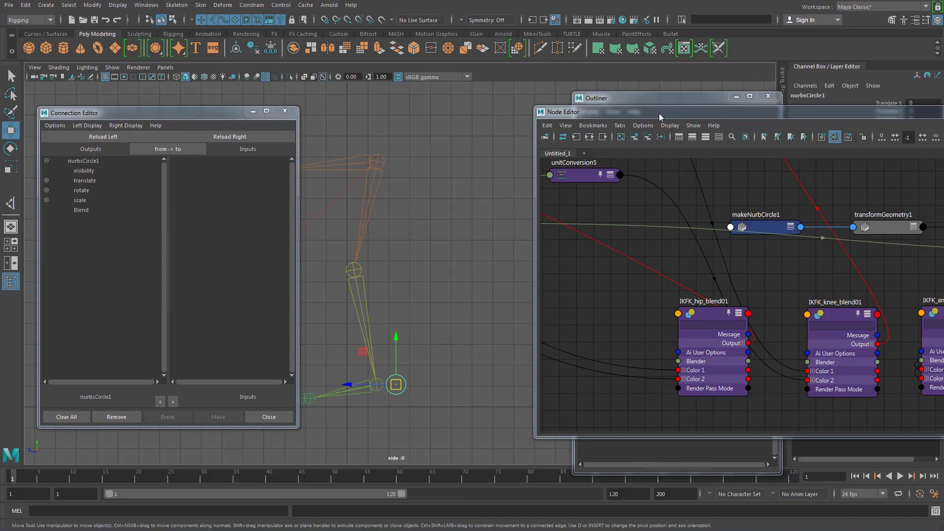
pyautogui.moveTo(659, 114); pyautogui.dragTo(483, 105)
pyautogui.click(530, 306)
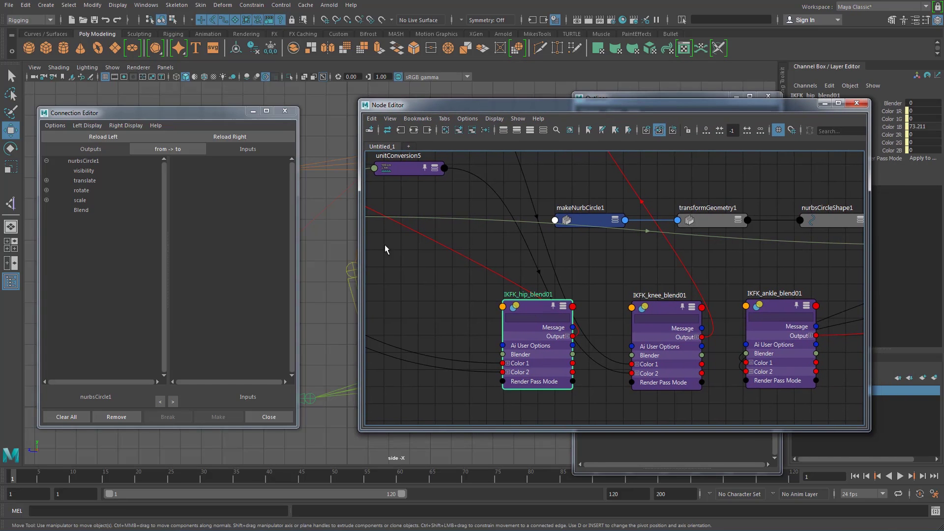
pyautogui.click(230, 138)
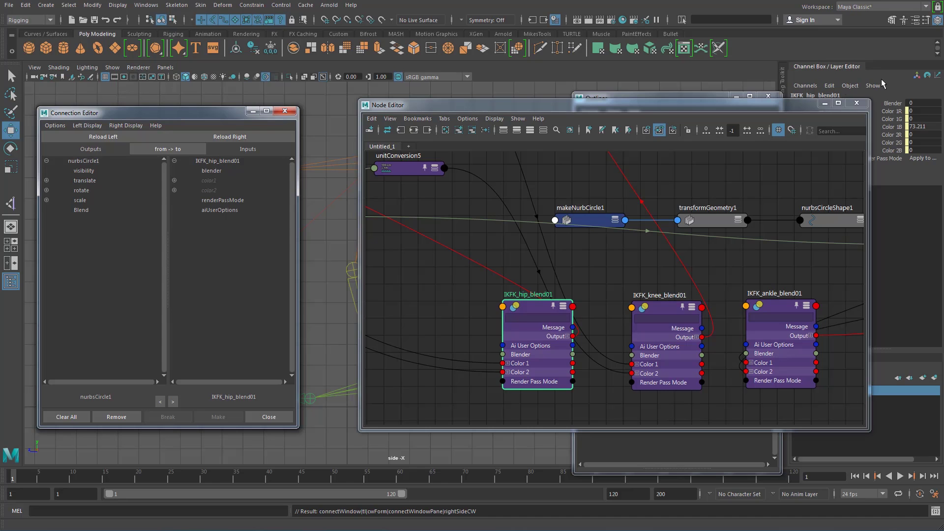
pyautogui.click(915, 20)
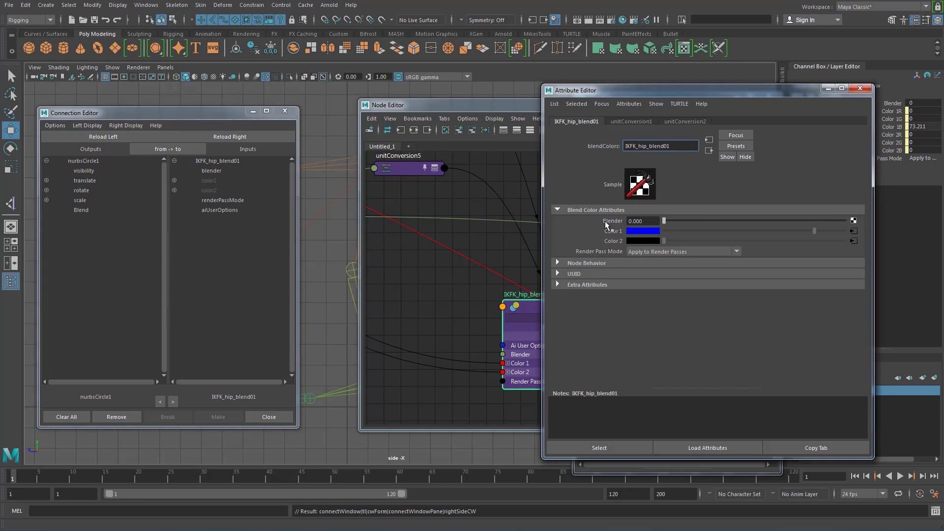
pyautogui.click(860, 88)
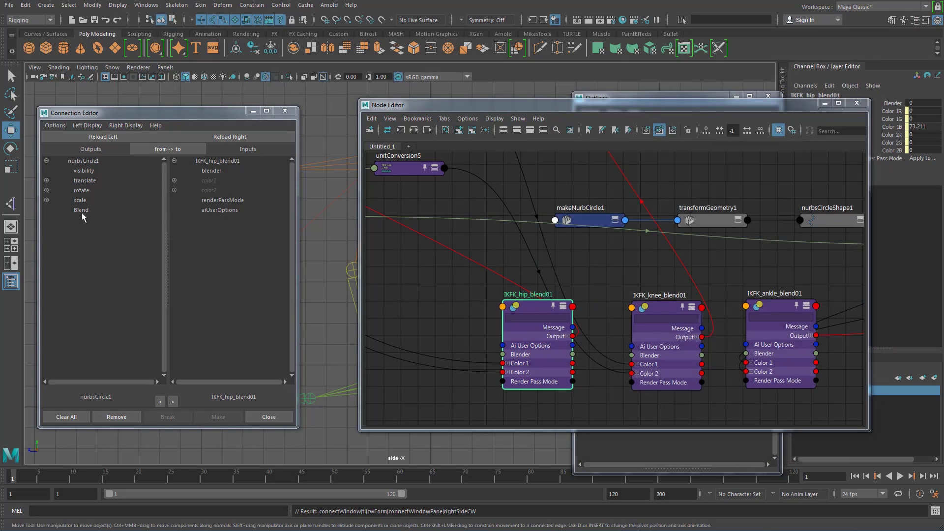
pyautogui.click(81, 210)
pyautogui.click(212, 172)
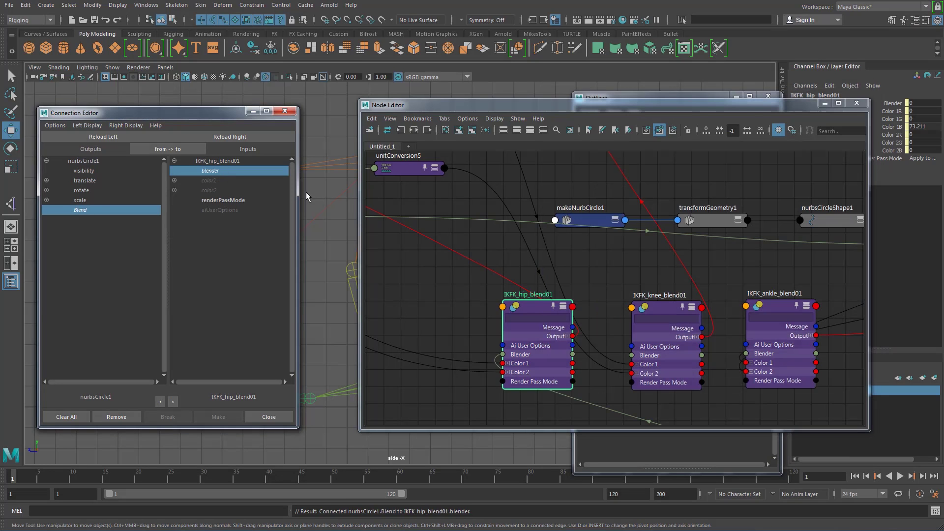
# Connect the circle's Blend to the blender inputs of IKFK_knee_blend01 and IKFK_ankle_blend01, and close the Node Editor
pyautogui.click(659, 311)
pyautogui.click(244, 140)
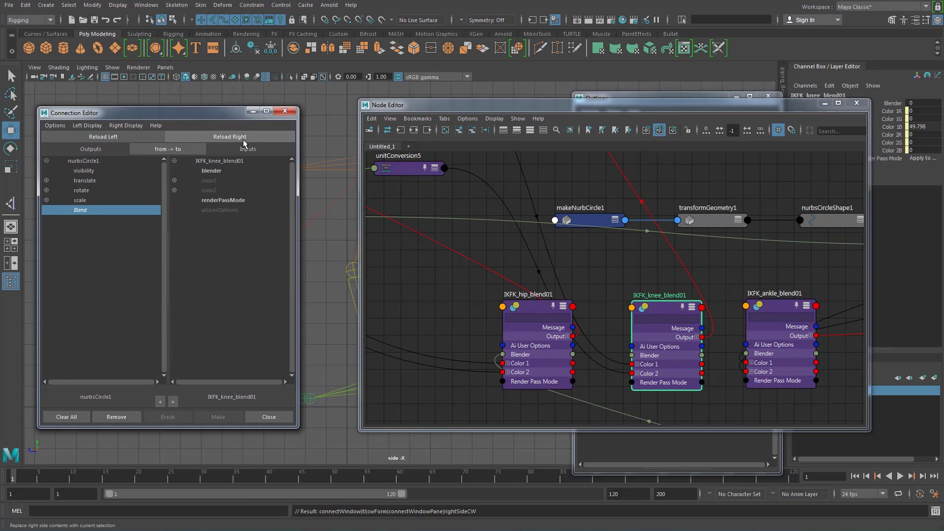
pyautogui.click(215, 172)
pyautogui.click(768, 312)
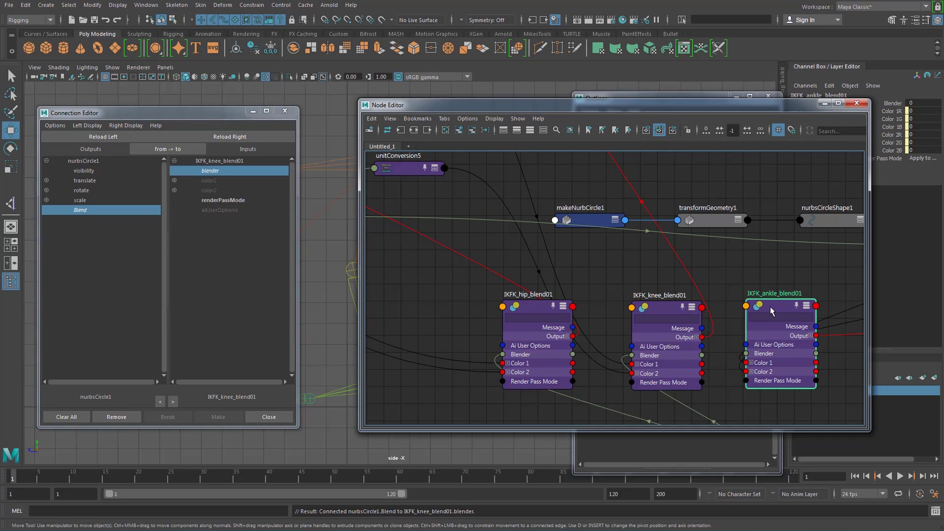
pyautogui.click(243, 137)
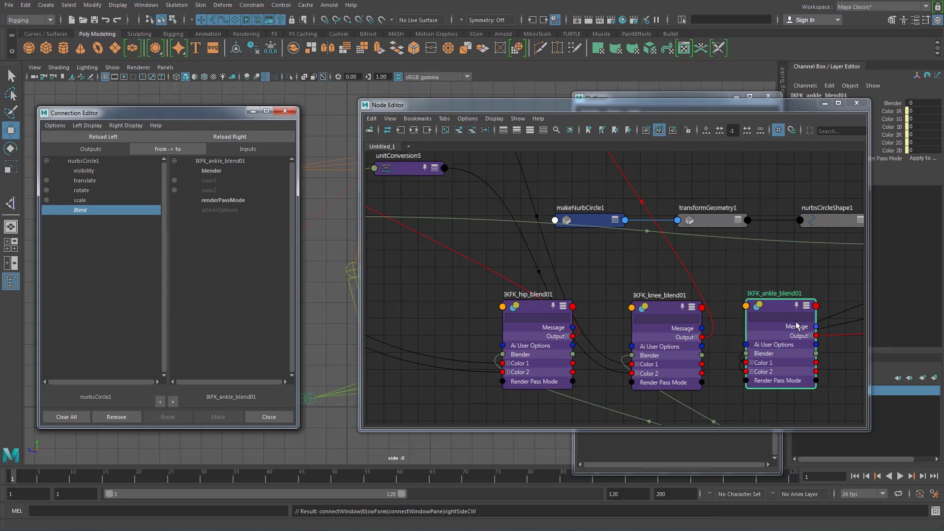
pyautogui.click(222, 171)
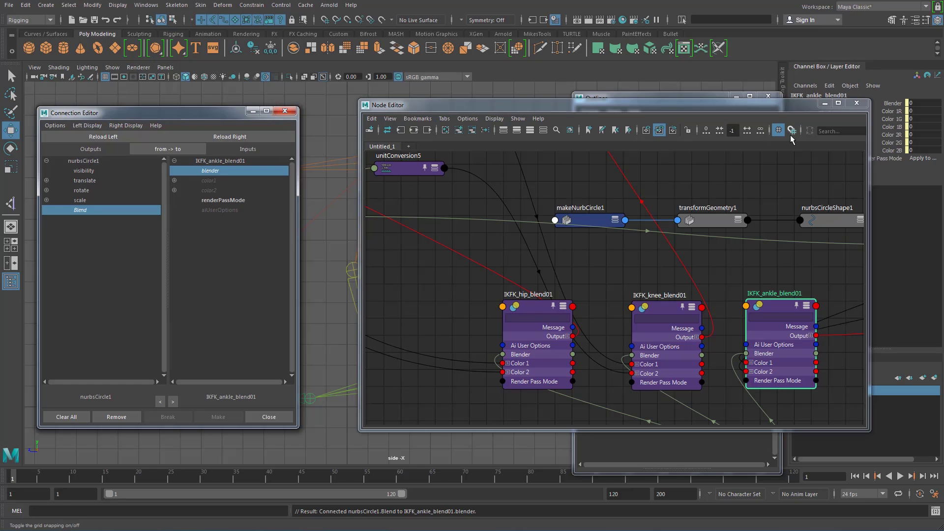
pyautogui.click(856, 104)
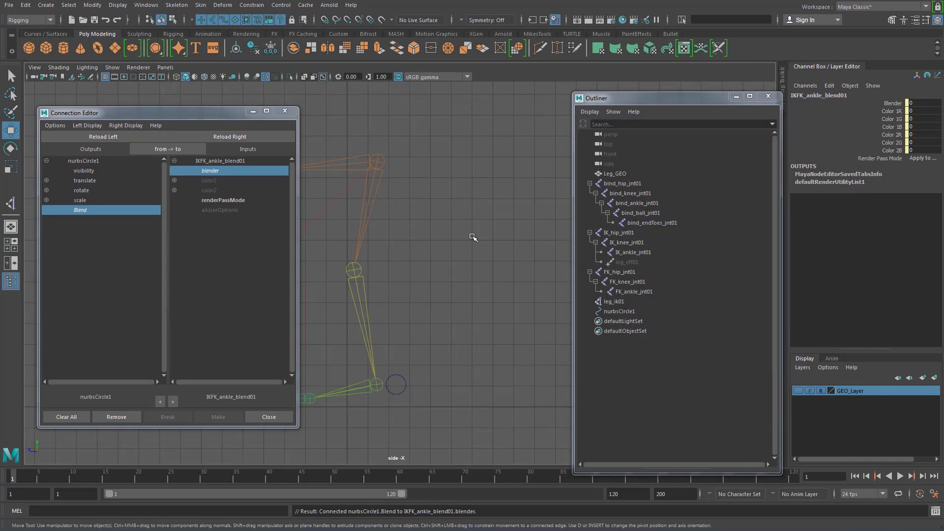
# Test the switch by sliding the circle's Blend value up from the FK/IK leg pose and back to 0
pyautogui.click(407, 386)
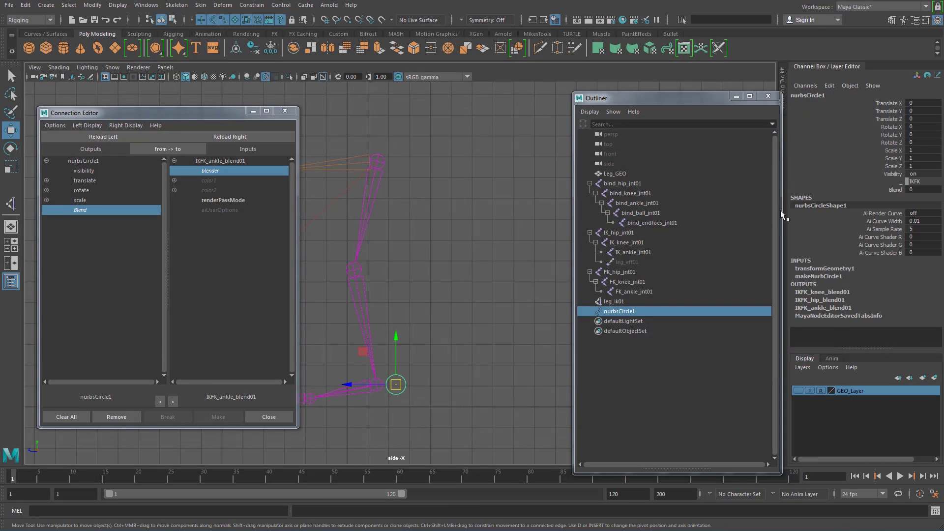
pyautogui.click(895, 190)
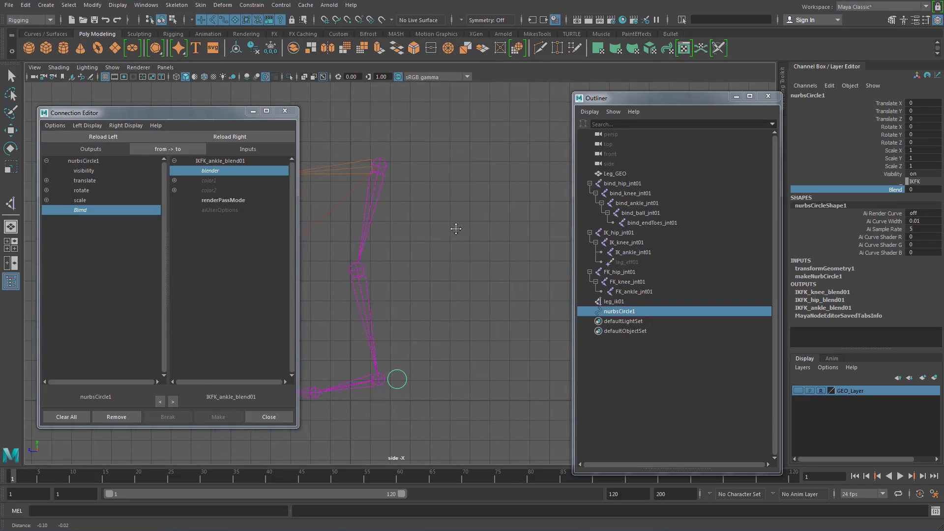
pyautogui.keyDown('alt'); pyautogui.moveTo(456, 226); pyautogui.dragTo(554, 229, button='middle'); pyautogui.keyUp('alt')
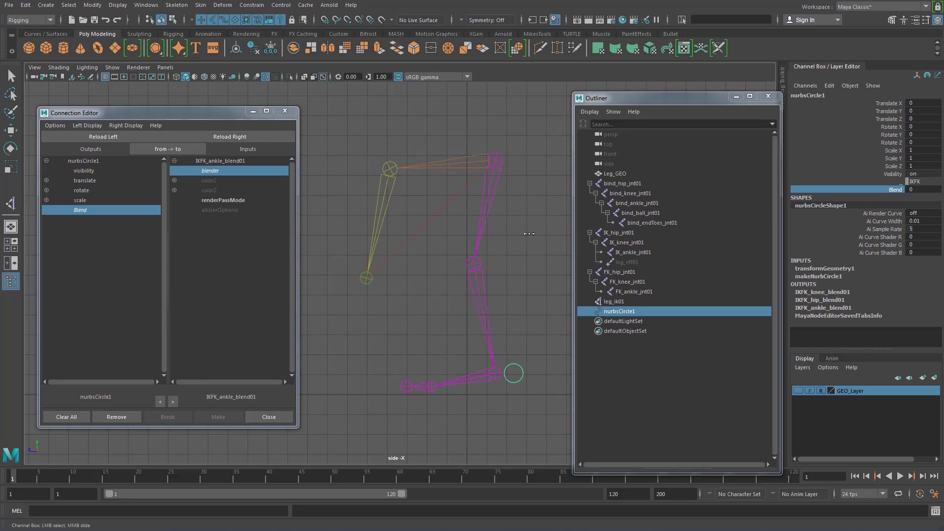
pyautogui.moveTo(529, 234); pyautogui.dragTo(531, 234, button='middle')
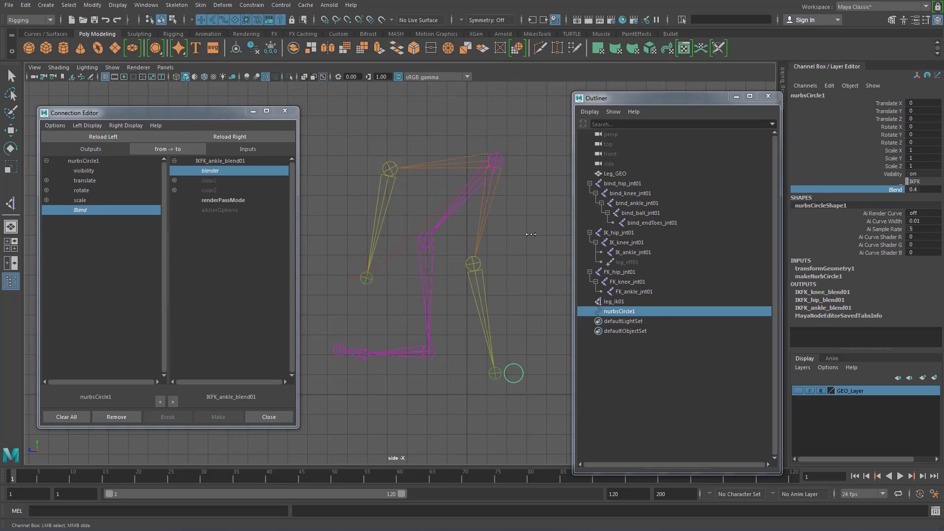
pyautogui.moveTo(536, 234); pyautogui.dragTo(531, 235, button='middle')
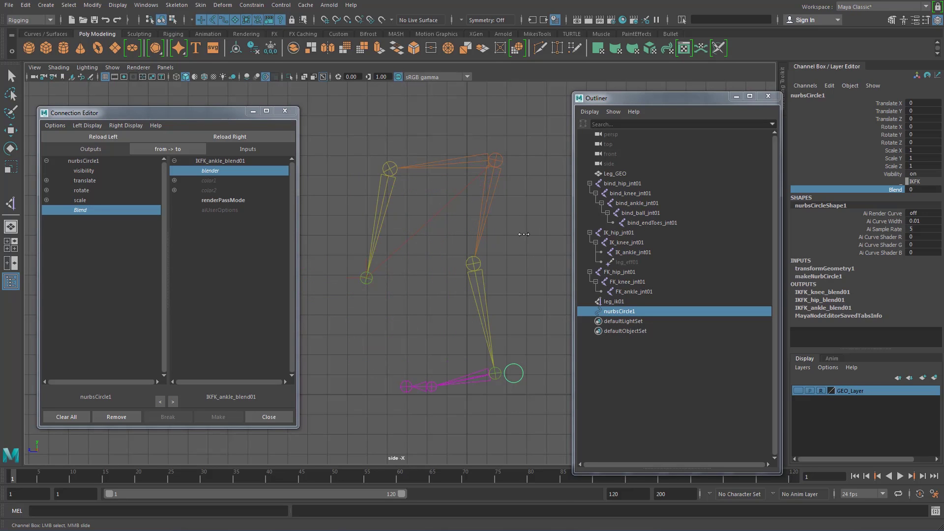
# Delete the leg_ik01 handle and set Rotate X, Y and Z to 0 on the whole IK_hip_jnt01 hierarchy
pyautogui.click(350, 281)
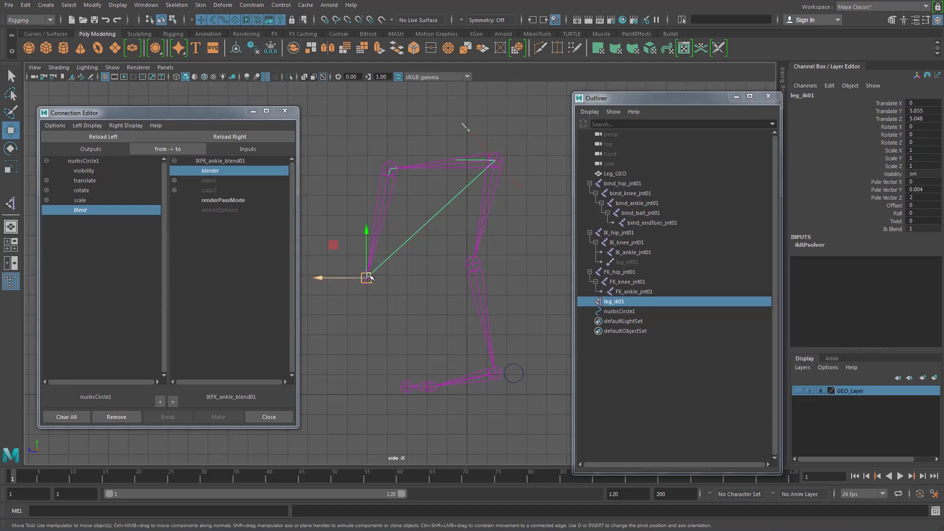
pyautogui.press('Delete')
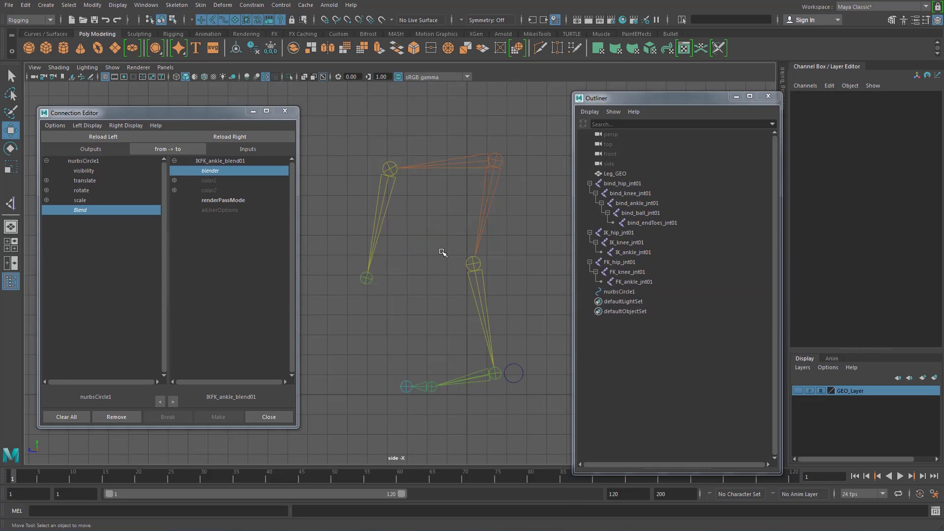
pyautogui.click(466, 169)
pyautogui.rightClick(466, 169)
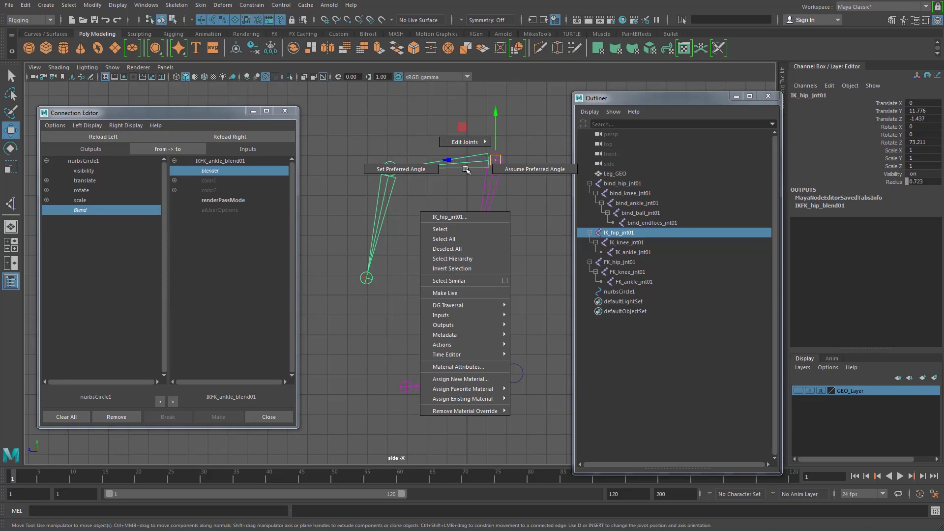
pyautogui.moveTo(464, 315)
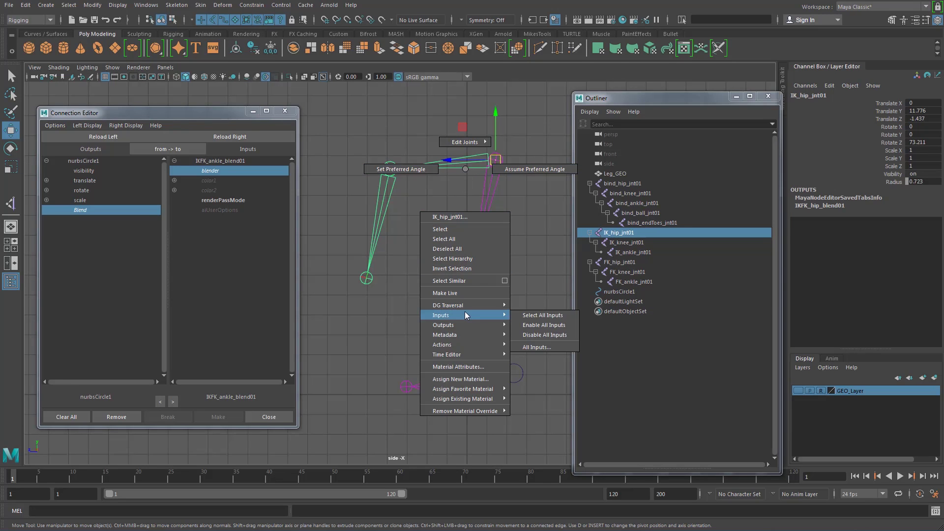
pyautogui.click(462, 259)
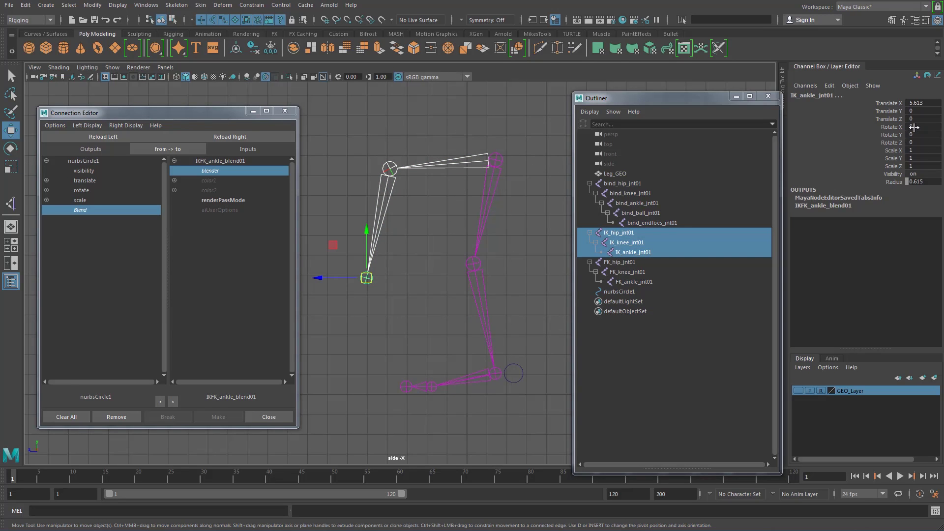
pyautogui.moveTo(914, 127); pyautogui.dragTo(918, 142)
pyautogui.press('Return')
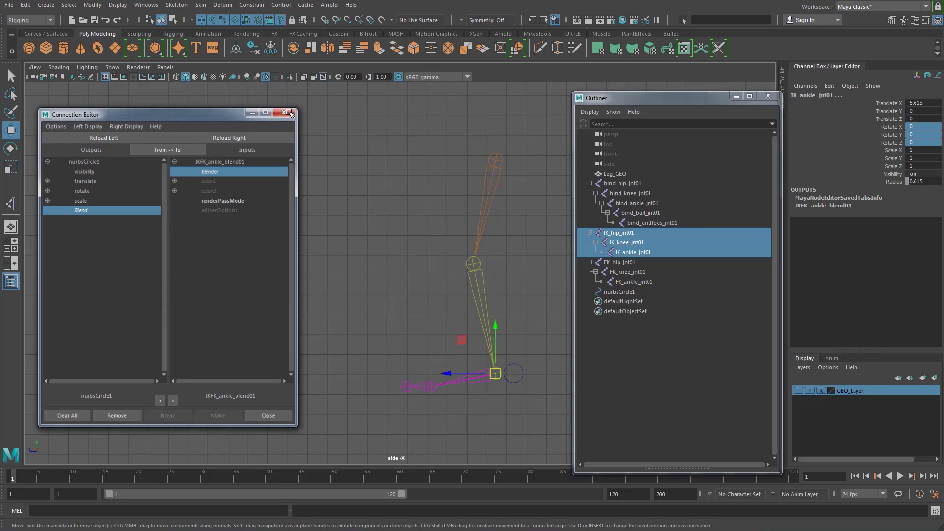
# Close the Connection Editor and frame the leg joints in a full-size perspective view
pyautogui.click(285, 111)
pyautogui.keyDown('alt'); pyautogui.moveTo(432, 236); pyautogui.dragTo(468, 245); pyautogui.keyUp('alt')
pyautogui.press('space')
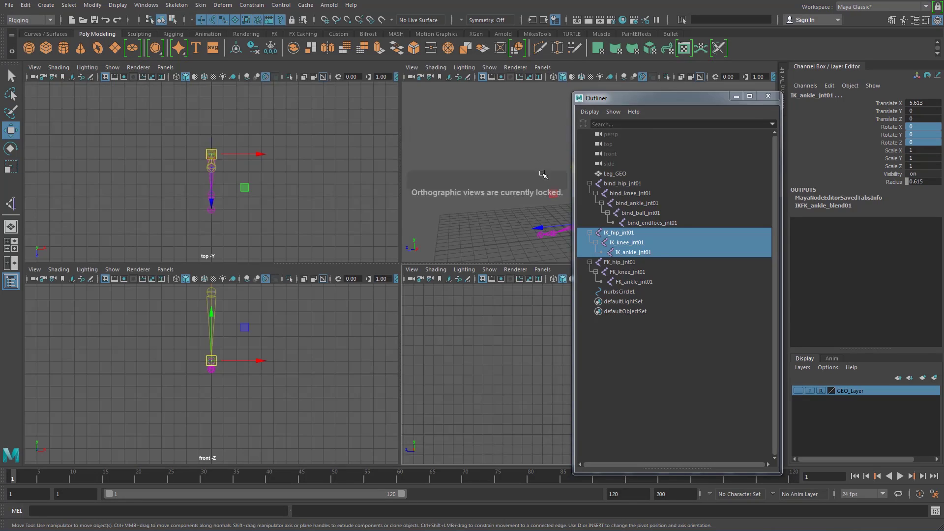
pyautogui.press('space')
pyautogui.keyDown('alt'); pyautogui.moveTo(464, 228); pyautogui.dragTo(451, 207, button='middle'); pyautogui.keyUp('alt')
pyautogui.keyDown('alt'); pyautogui.moveTo(451, 207); pyautogui.dragTo(483, 221, button='right'); pyautogui.keyUp('alt')
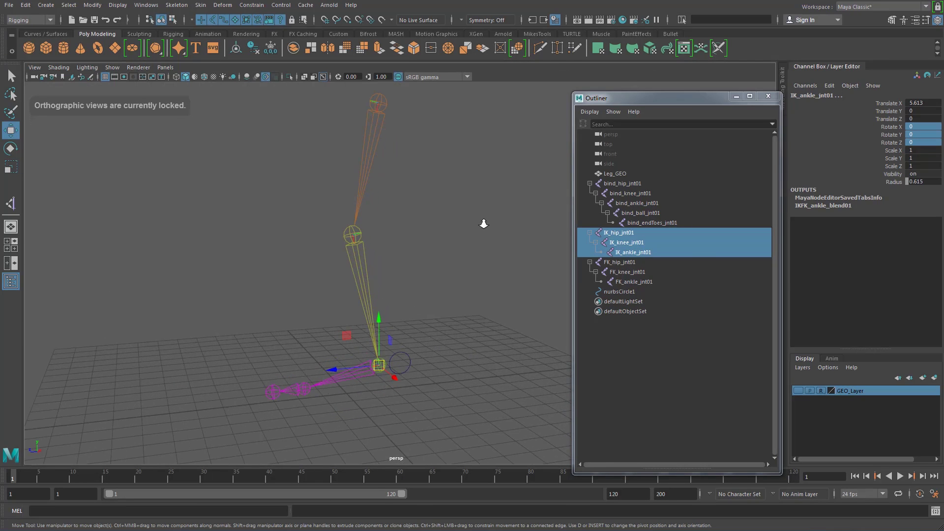
pyautogui.keyDown('alt'); pyautogui.moveTo(482, 222); pyautogui.dragTo(479, 238, button='middle'); pyautogui.keyUp('alt')
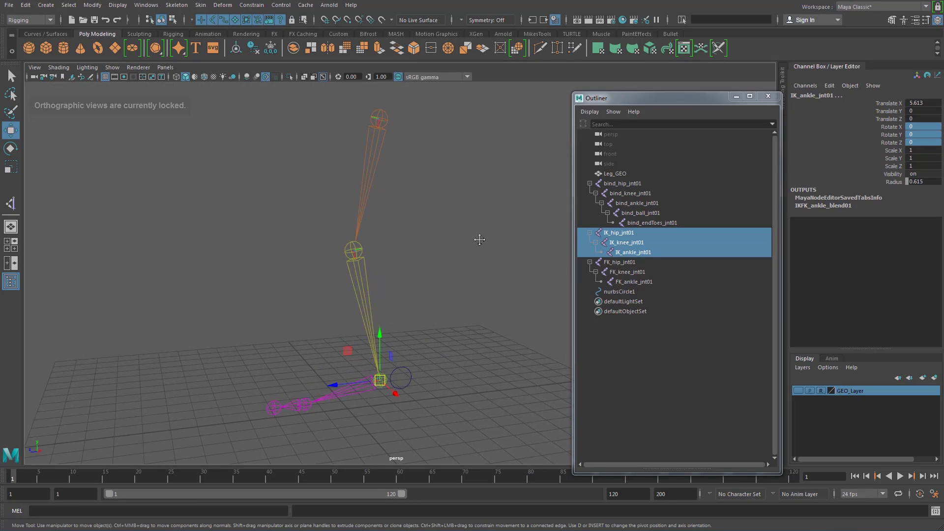
# Hide the bind_hip_jnt01 and FK_hip_jnt01 chains, leaving the IK chain displayed
pyautogui.click(624, 184)
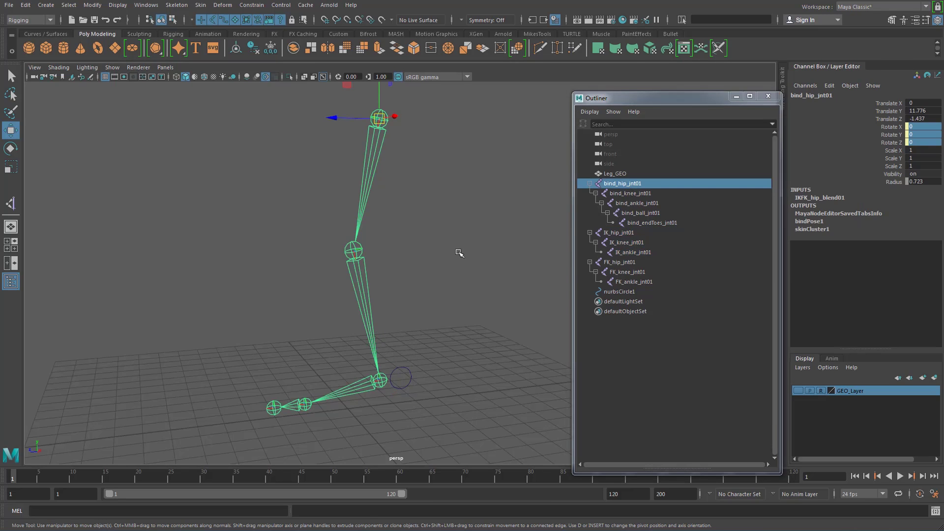
pyautogui.hotkey('ctrl', 'h')
pyautogui.click(412, 379)
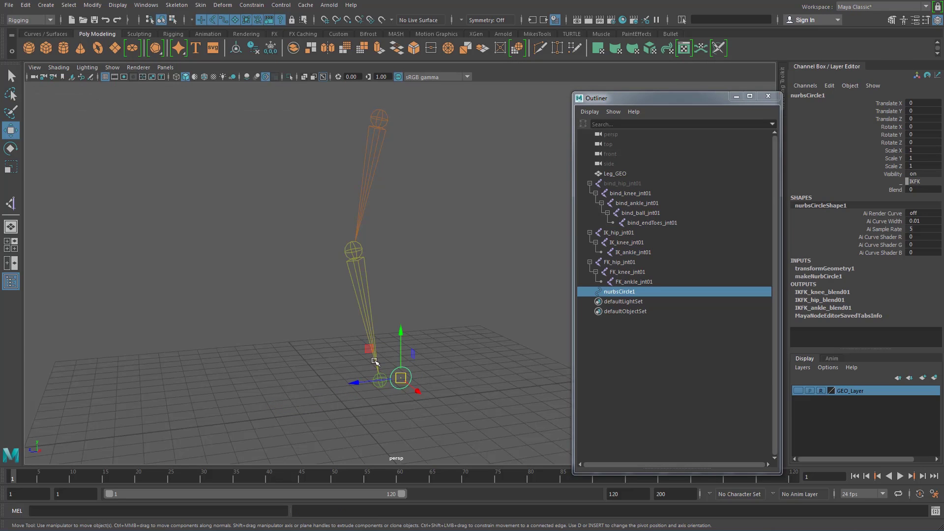
pyautogui.click(620, 264)
pyautogui.click(621, 233)
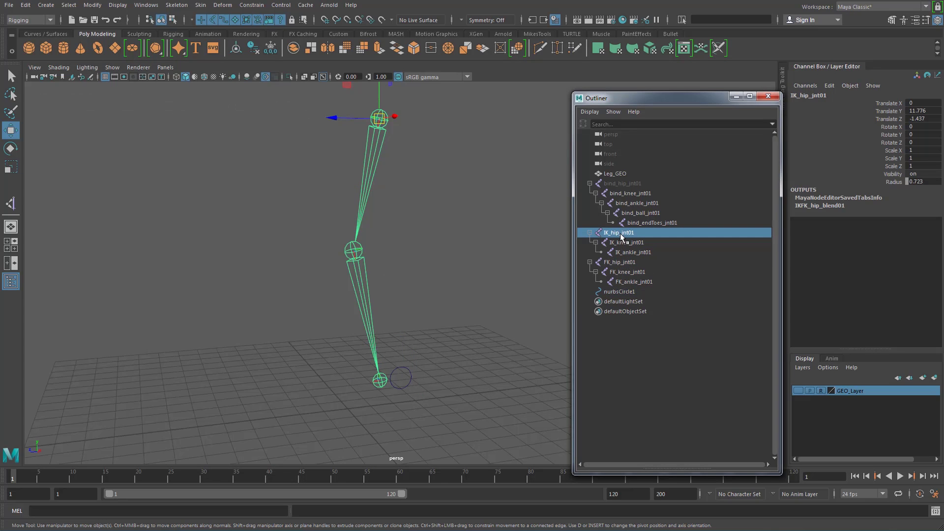
pyautogui.click(624, 263)
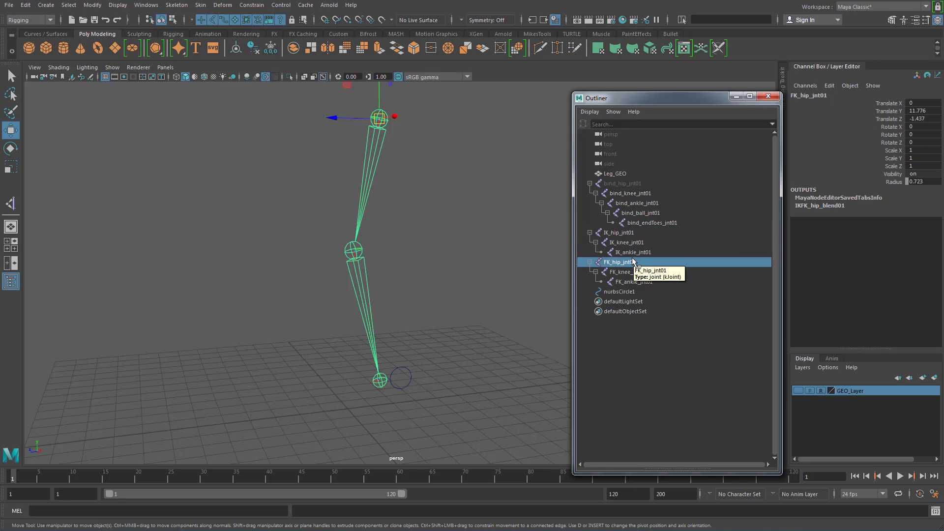
pyautogui.hotkey('ctrl', 'h')
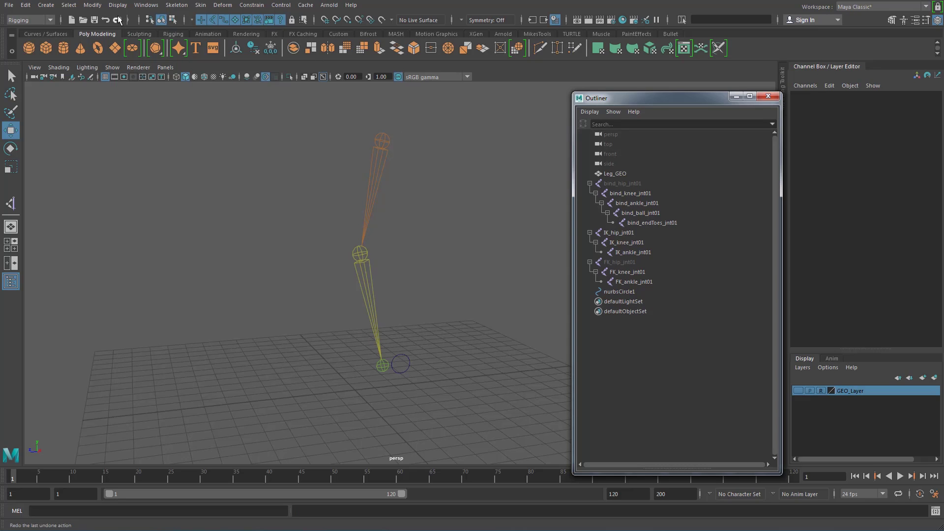
# Create an IK handle running from IK_hip_jnt01 to IK_ankle_jnt01
pyautogui.click(146, 34)
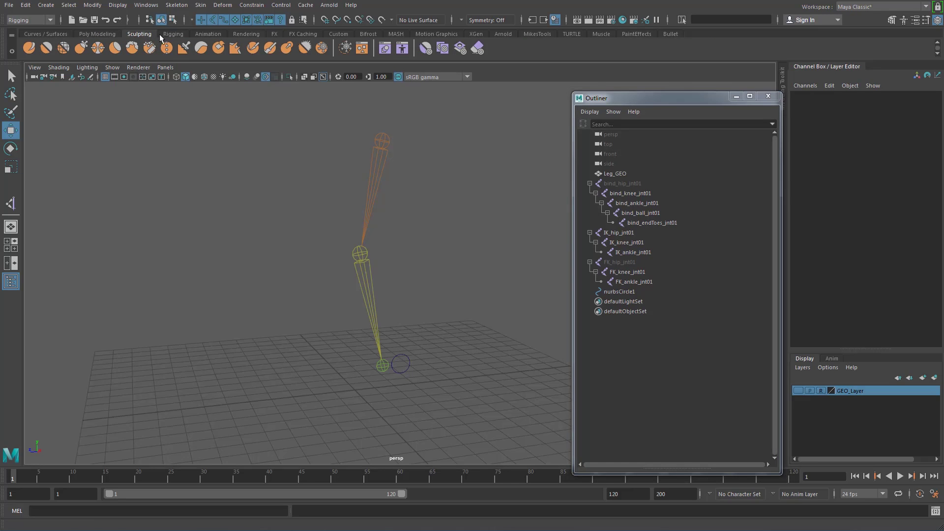
pyautogui.click(173, 34)
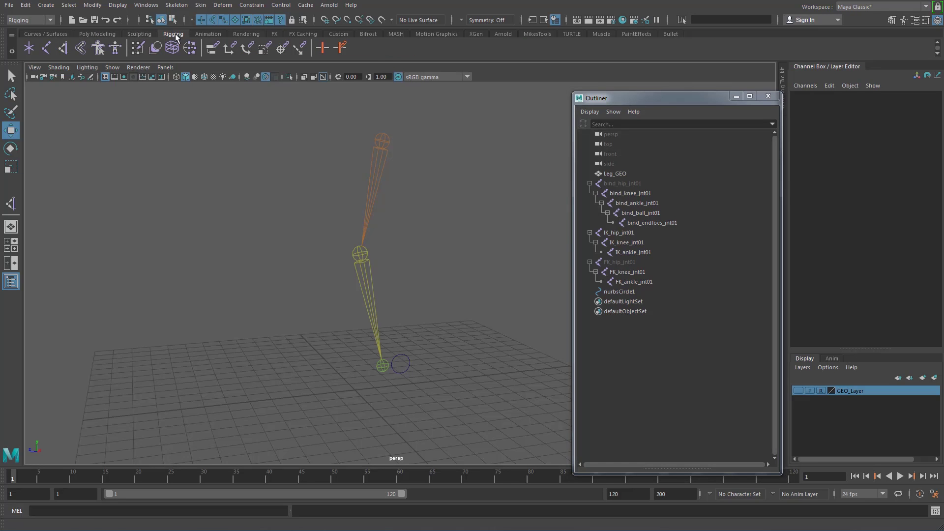
pyautogui.click(63, 48)
pyautogui.click(382, 141)
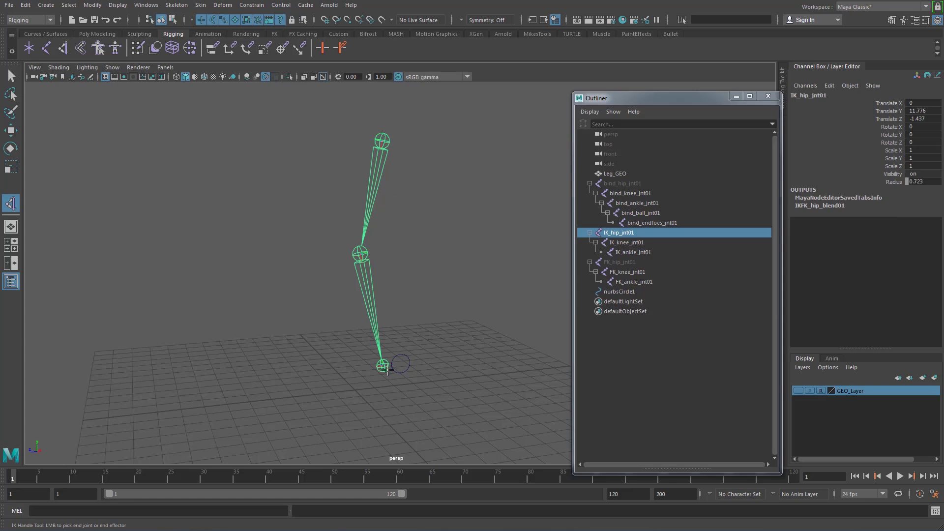
pyautogui.click(383, 367)
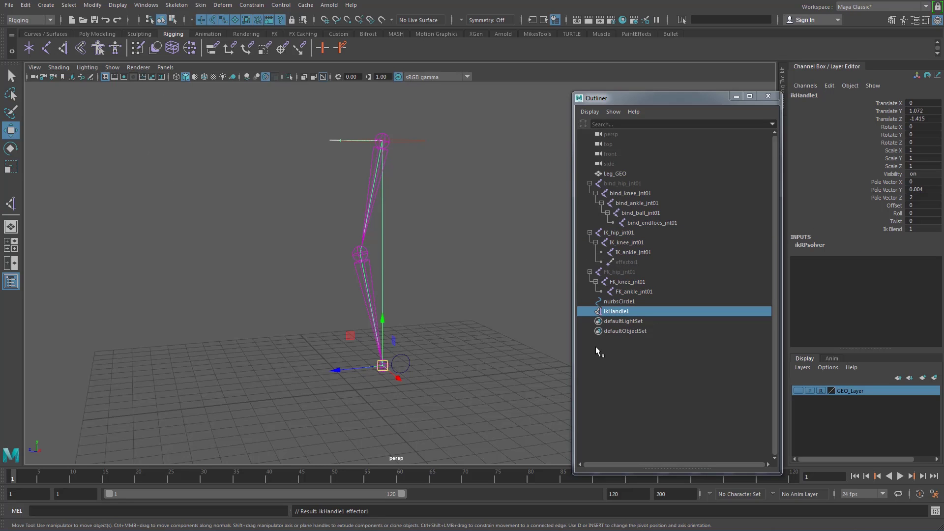
# Rename the new IK handle as leg_ik01
pyautogui.doubleClick(614, 313)
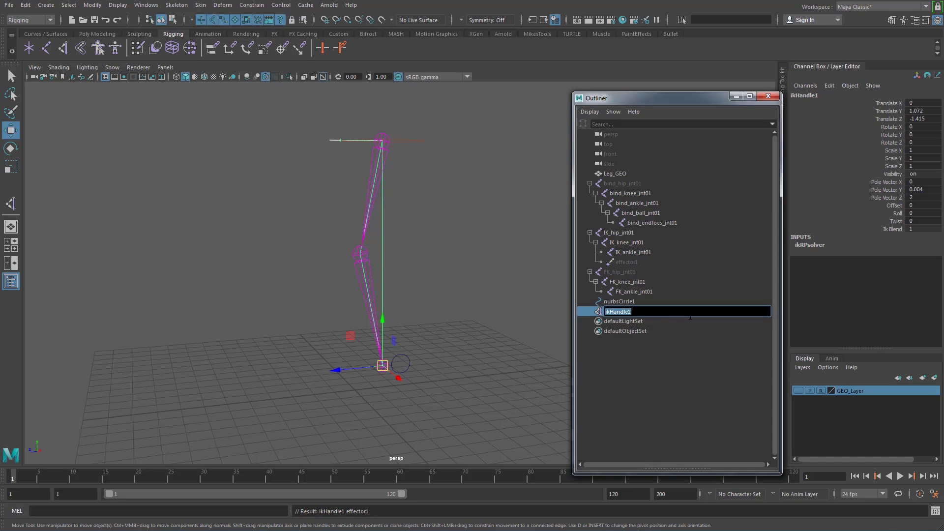
pyautogui.click(651, 313)
pyautogui.write('leg_ik01')
pyautogui.press('Return')
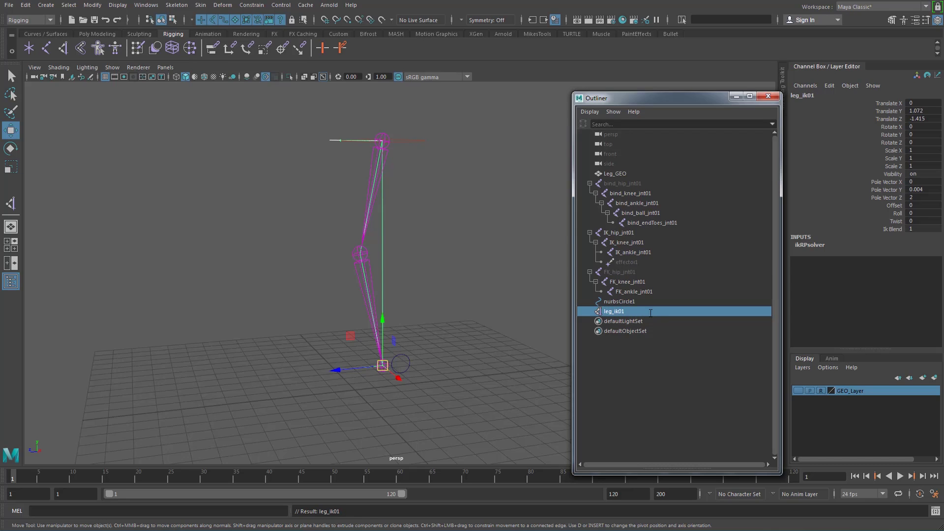
# Rename the effector under IK_knee_jnt01 as leg_eff01
pyautogui.doubleClick(635, 262)
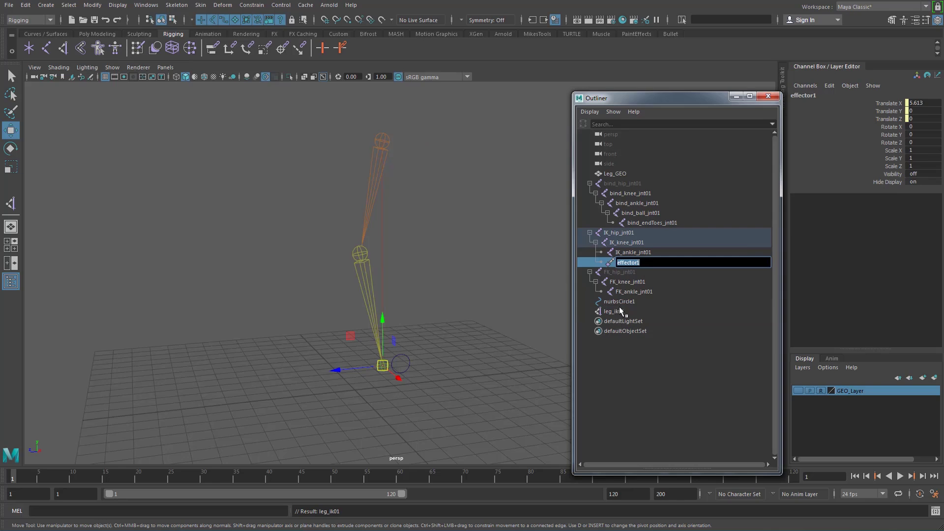
pyautogui.doubleClick(620, 311)
pyautogui.hotkey('ctrl', 'c')
pyautogui.doubleClick(633, 263)
pyautogui.hotkey('ctrl', 'v')
pyautogui.write('f')
pyautogui.press('Return')
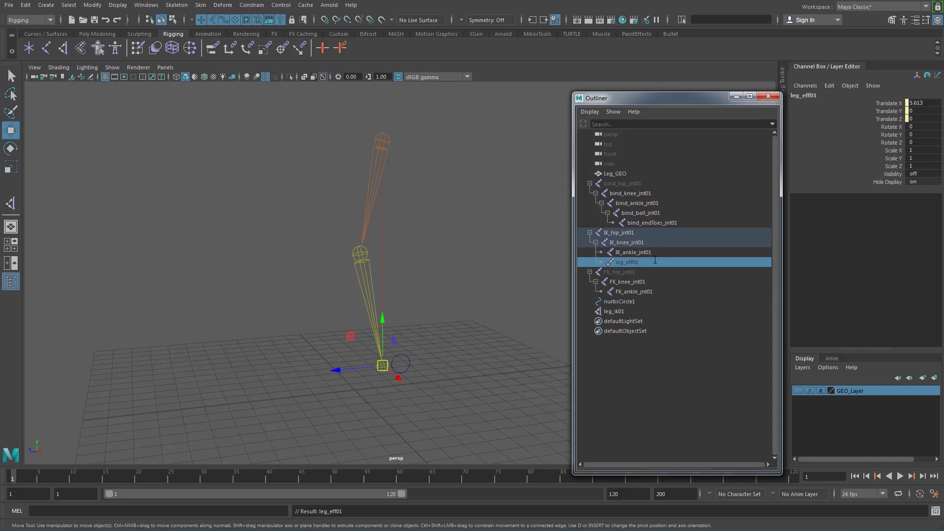
# Test the leg bend by moving the leg_ik01 handle forward and up, and undo the moves
pyautogui.click(468, 292)
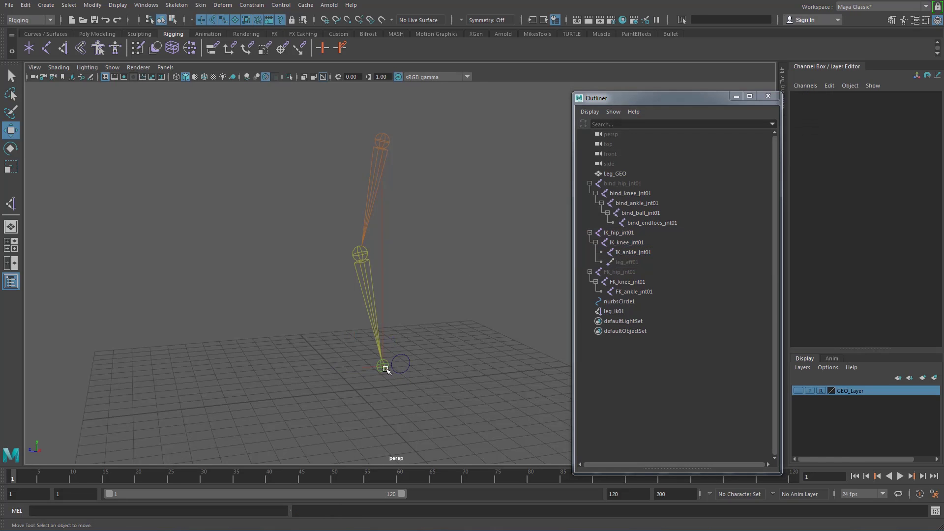
pyautogui.click(369, 376)
pyautogui.moveTo(353, 372); pyautogui.dragTo(266, 372)
pyautogui.moveTo(319, 323); pyautogui.dragTo(316, 232)
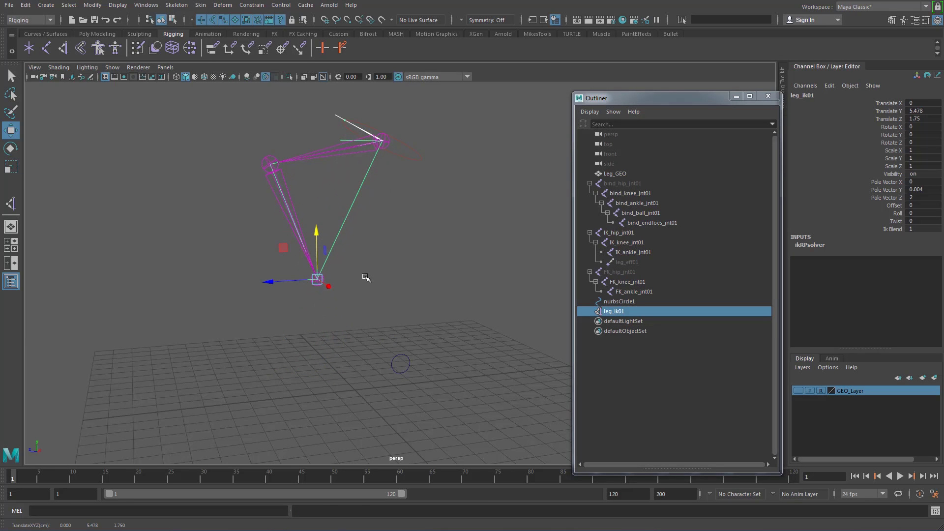
pyautogui.hotkey('ctrl', 'z')
pyautogui.hotkey('ctrl', 'z')
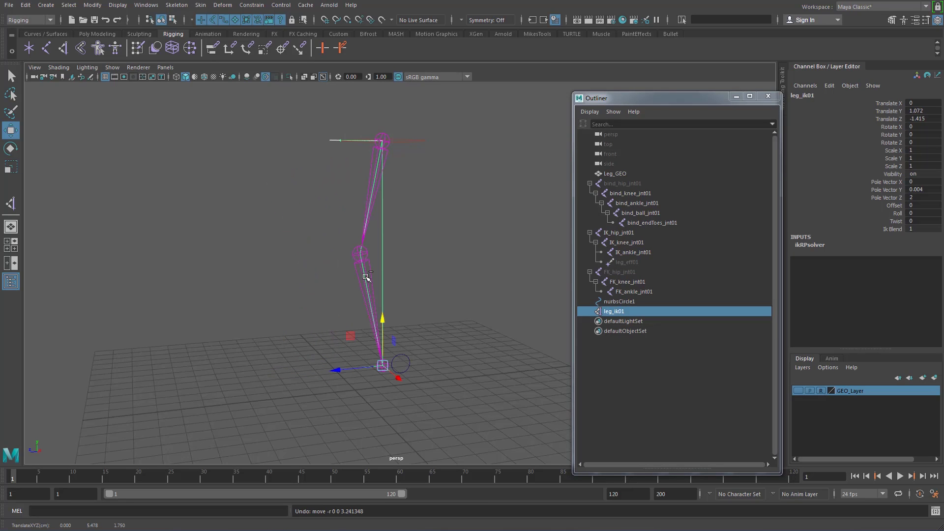
pyautogui.hotkey('ctrl', 'z')
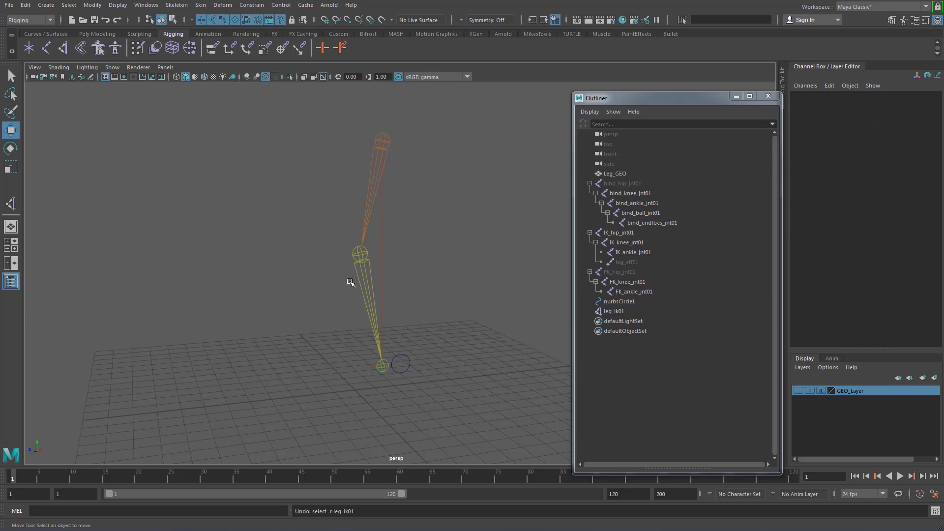
# Select the leg_ik01 handle and examine it at the ankle from several angles
pyautogui.moveTo(351, 361); pyautogui.dragTo(369, 376)
pyautogui.keyDown('alt'); pyautogui.moveTo(366, 366); pyautogui.dragTo(416, 413, button='right'); pyautogui.keyUp('alt')
pyautogui.keyDown('alt'); pyautogui.moveTo(416, 413); pyautogui.dragTo(424, 356, button='middle'); pyautogui.keyUp('alt')
pyautogui.keyDown('alt'); pyautogui.moveTo(423, 356); pyautogui.dragTo(411, 309, button='right'); pyautogui.keyUp('alt')
pyautogui.keyDown('alt'); pyautogui.moveTo(411, 310); pyautogui.dragTo(424, 359, button='middle'); pyautogui.keyUp('alt')
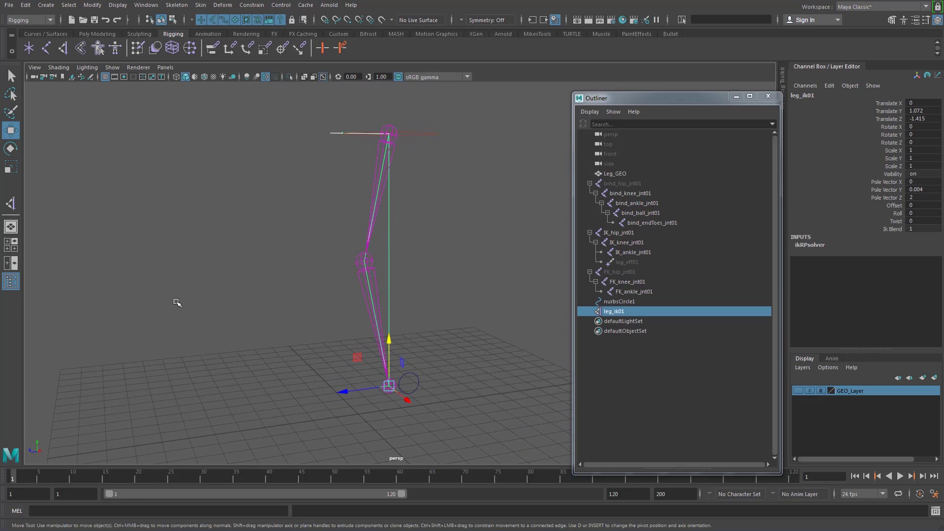
pyautogui.click(306, 357)
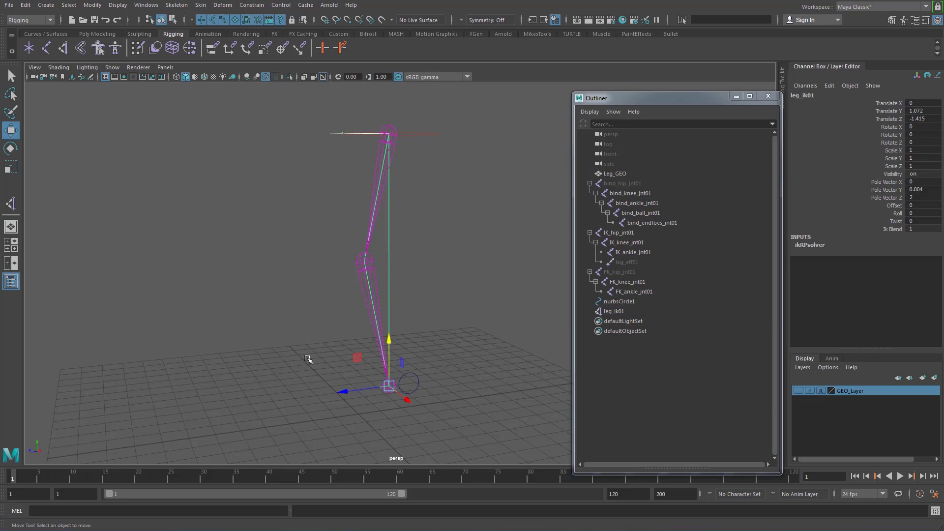
pyautogui.keyDown('alt'); pyautogui.moveTo(305, 358); pyautogui.dragTo(314, 309, button='middle'); pyautogui.keyUp('alt')
pyautogui.keyDown('alt'); pyautogui.moveTo(313, 309); pyautogui.dragTo(406, 357, button='right'); pyautogui.keyUp('alt')
pyautogui.hotkey('ctrl', 'z')
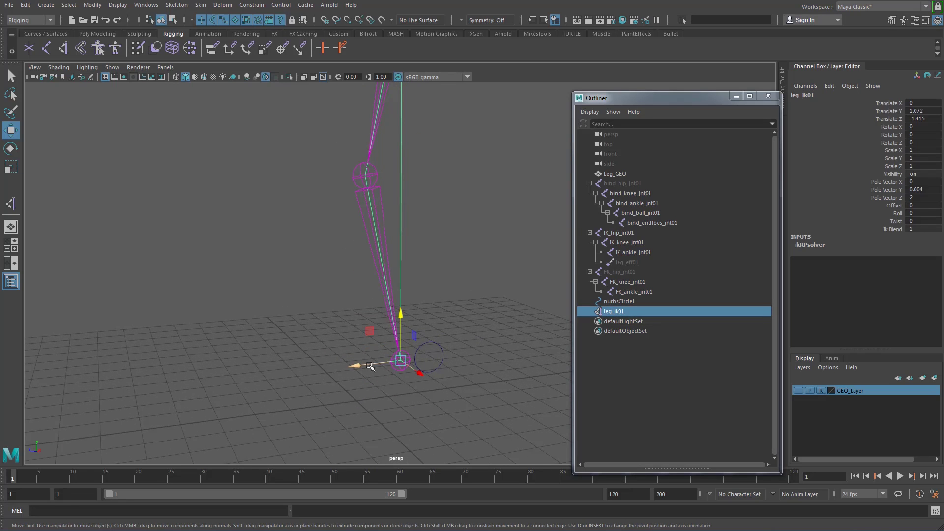
pyautogui.keyDown('alt'); pyautogui.moveTo(468, 371); pyautogui.dragTo(436, 343); pyautogui.keyUp('alt')
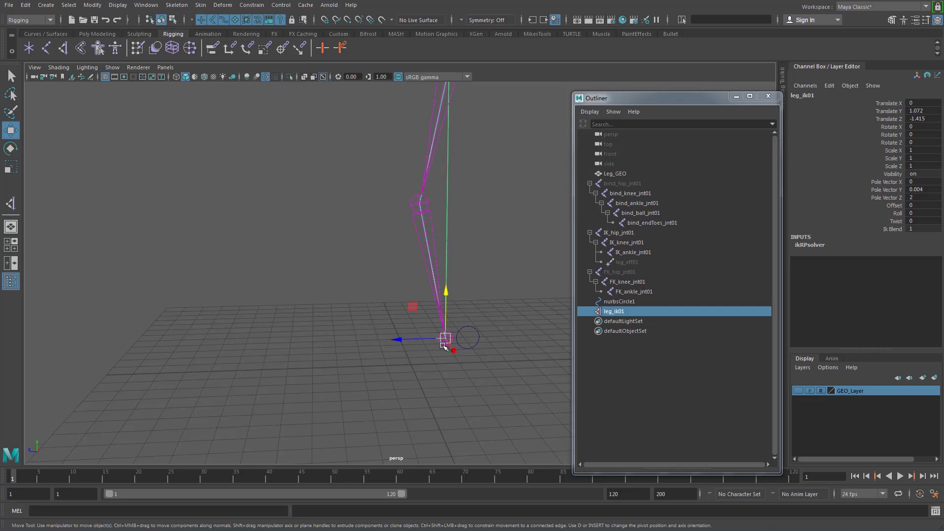
pyautogui.keyDown('alt'); pyautogui.moveTo(315, 305); pyautogui.dragTo(336, 296); pyautogui.keyUp('alt')
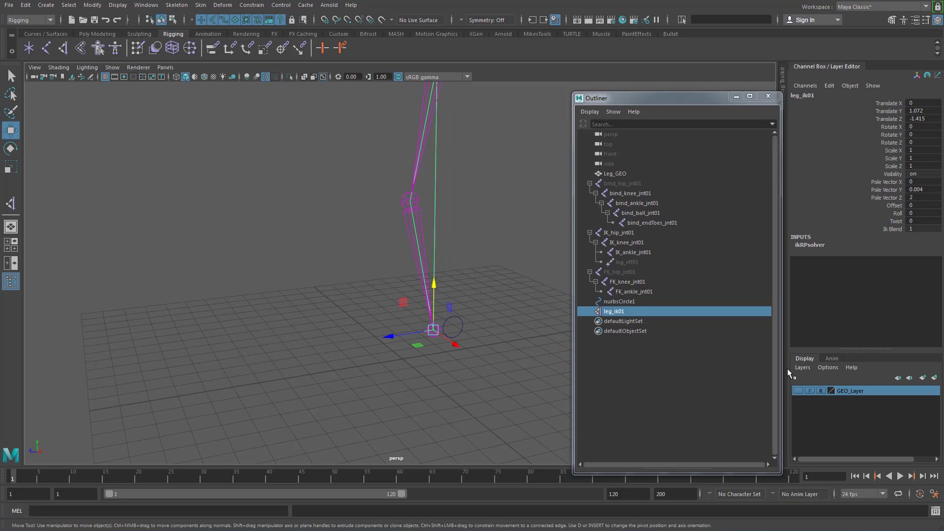
# Show GEO_Layer and create a NURBS circle at the origin for the foot control
pyautogui.click(798, 391)
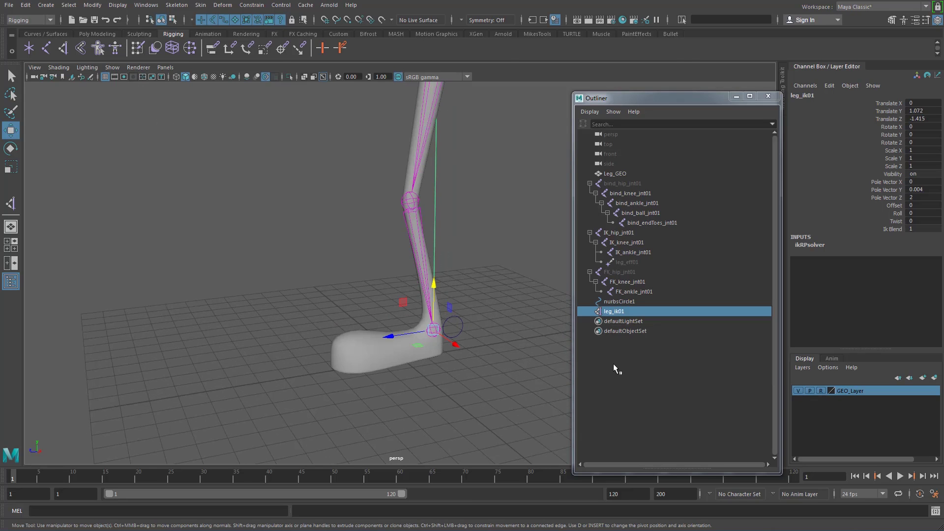
pyautogui.click(85, 34)
pyautogui.click(46, 34)
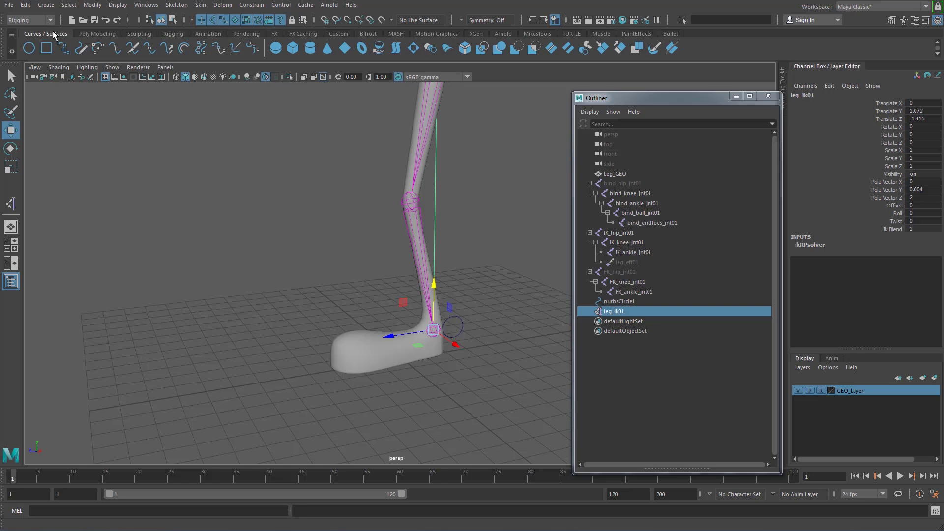
pyautogui.click(35, 51)
pyautogui.keyDown('alt'); pyautogui.moveTo(200, 235); pyautogui.dragTo(266, 262); pyautogui.keyUp('alt')
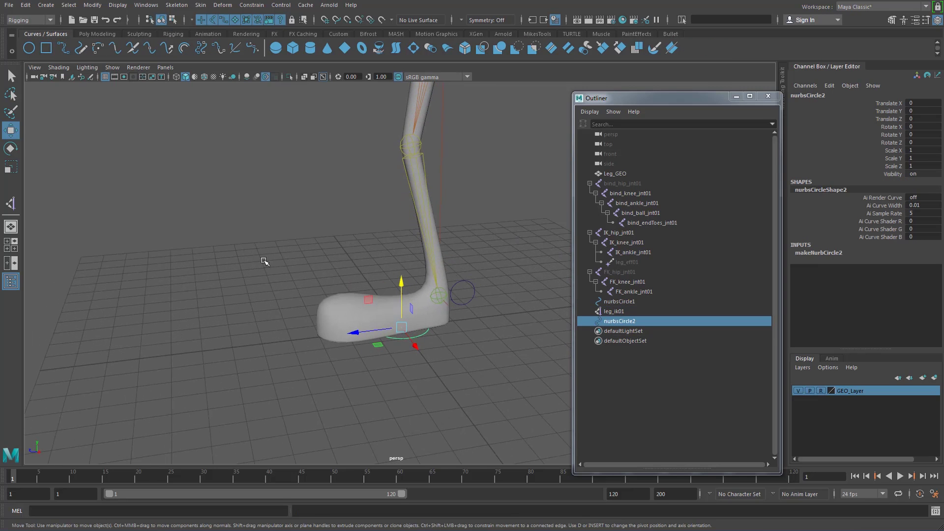
# Scale the circle around the foot to about 1.278 in X and 3.028 in Z, and move it to about 0.529 in Z
pyautogui.press('e')
pyautogui.press('r')
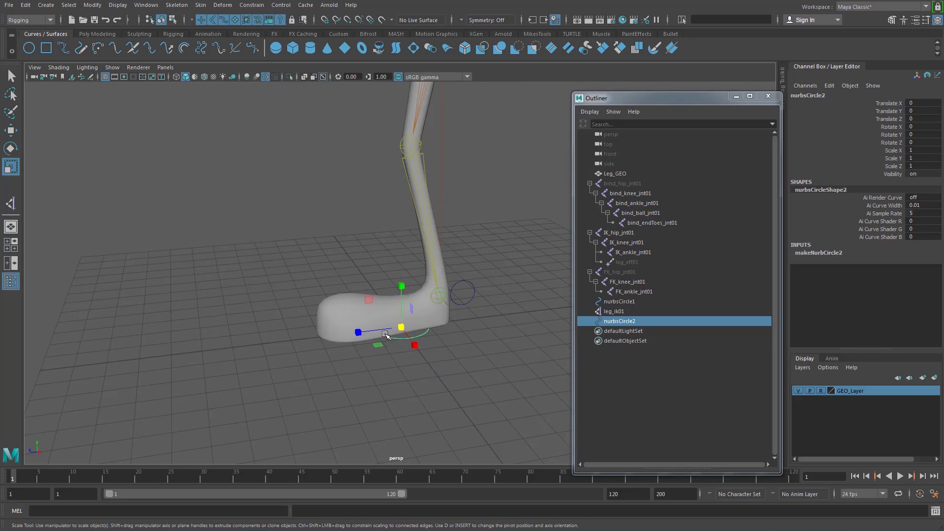
pyautogui.moveTo(363, 330); pyautogui.dragTo(266, 345)
pyautogui.press('w')
pyautogui.moveTo(355, 333); pyautogui.dragTo(337, 333)
pyautogui.keyDown('alt'); pyautogui.moveTo(338, 334); pyautogui.dragTo(417, 317); pyautogui.keyUp('alt')
pyautogui.press('r')
pyautogui.keyDown('alt'); pyautogui.moveTo(417, 317); pyautogui.dragTo(339, 308); pyautogui.keyUp('alt')
# Select the circle's toe-end control vertices, flatten them in Z and raise them above the ground
pyautogui.moveTo(299, 325); pyautogui.dragTo(258, 326, button='right')
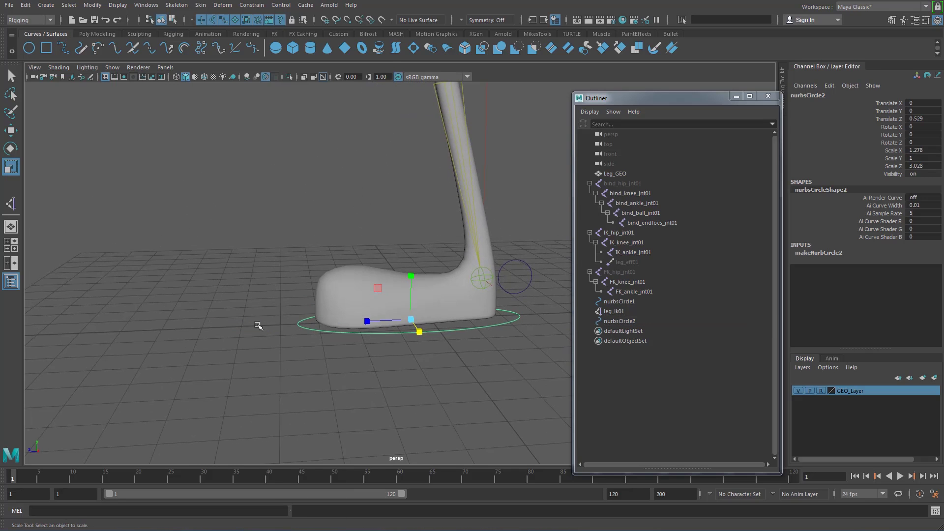
pyautogui.moveTo(273, 304); pyautogui.dragTo(340, 358)
pyautogui.moveTo(340, 359)
pyautogui.keyDown('alt'); pyautogui.mouseDown()
pyautogui.moveTo(350, 344)
pyautogui.moveTo(412, 352)
pyautogui.moveTo(305, 344)
pyautogui.moveTo(322, 353)
pyautogui.mouseUp(); pyautogui.keyUp('alt')
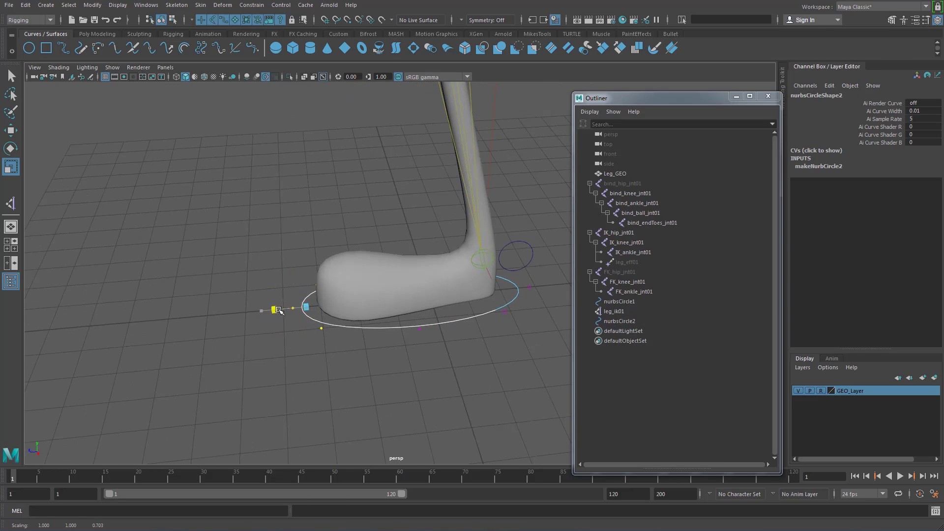
pyautogui.press('w')
# Raise the circle's heel-end control vertices, shift them slightly forward and narrow them in X
pyautogui.moveTo(309, 268); pyautogui.dragTo(495, 344)
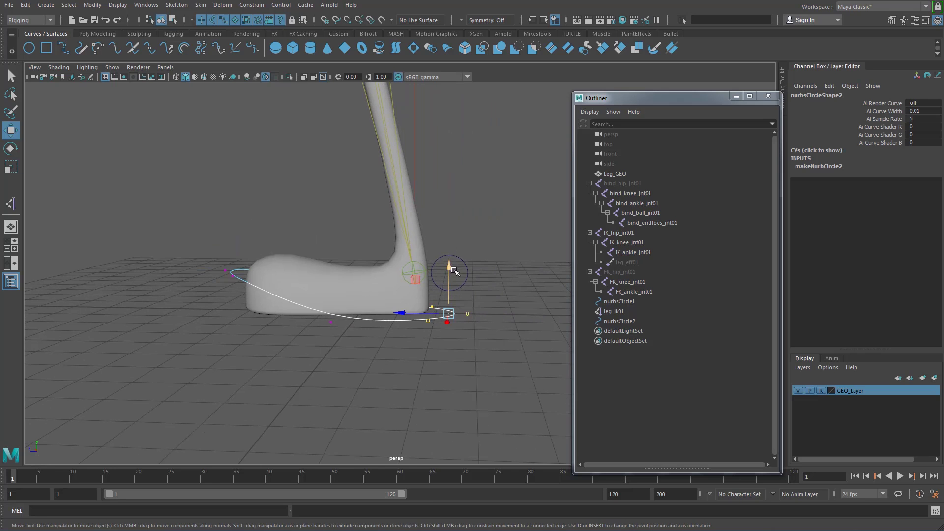
pyautogui.moveTo(454, 271); pyautogui.dragTo(452, 249)
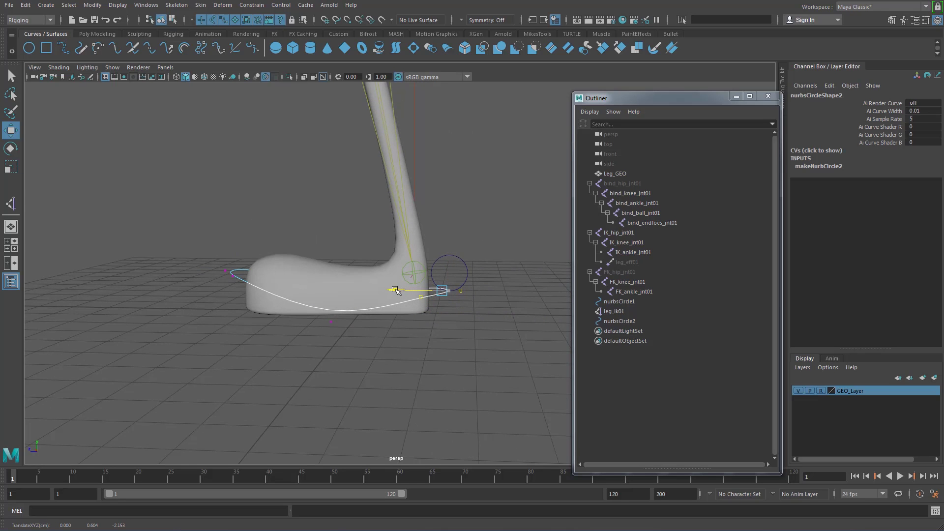
pyautogui.keyDown('alt'); pyautogui.moveTo(399, 290); pyautogui.dragTo(447, 321); pyautogui.keyUp('alt')
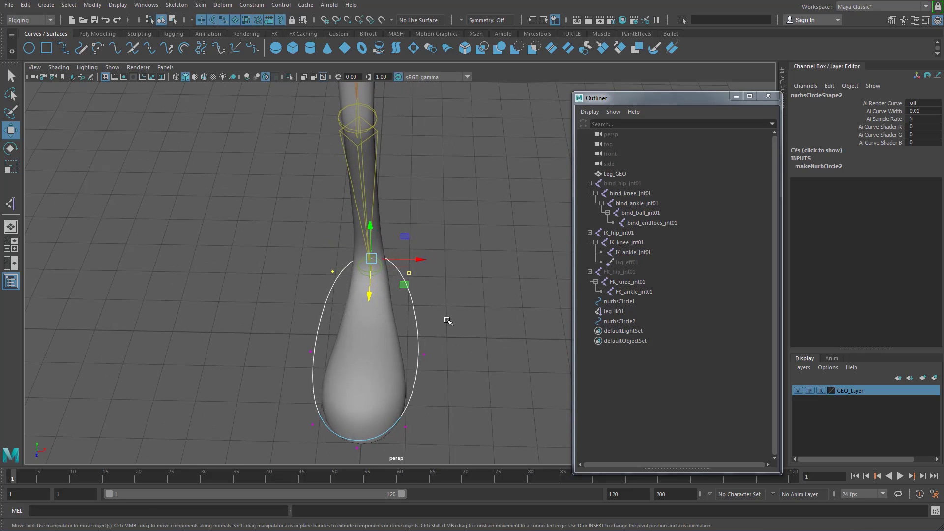
pyautogui.press('e')
pyautogui.press('r')
pyautogui.moveTo(415, 258); pyautogui.dragTo(404, 260)
# Lift the circle's foremost toe control vertices slightly higher and pull them back toward the foot
pyautogui.keyDown('alt'); pyautogui.moveTo(428, 299); pyautogui.dragTo(360, 266); pyautogui.keyUp('alt')
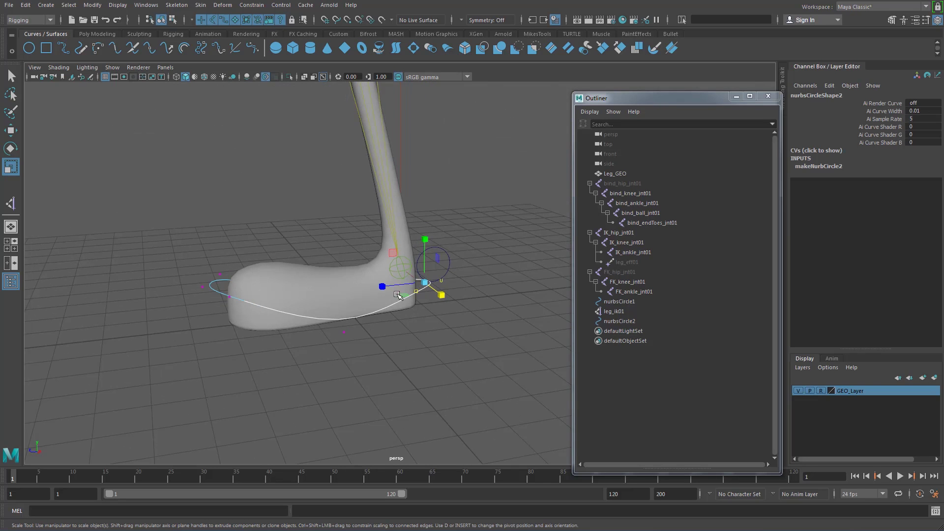
pyautogui.keyDown('alt'); pyautogui.moveTo(397, 294); pyautogui.dragTo(355, 304, button='right'); pyautogui.keyUp('alt')
pyautogui.keyDown('alt'); pyautogui.moveTo(354, 304); pyautogui.dragTo(391, 323, button='middle'); pyautogui.keyUp('alt')
pyautogui.moveTo(240, 284); pyautogui.dragTo(289, 331)
pyautogui.press('w')
pyautogui.moveTo(257, 259); pyautogui.dragTo(259, 247)
pyautogui.moveTo(215, 298); pyautogui.dragTo(220, 298)
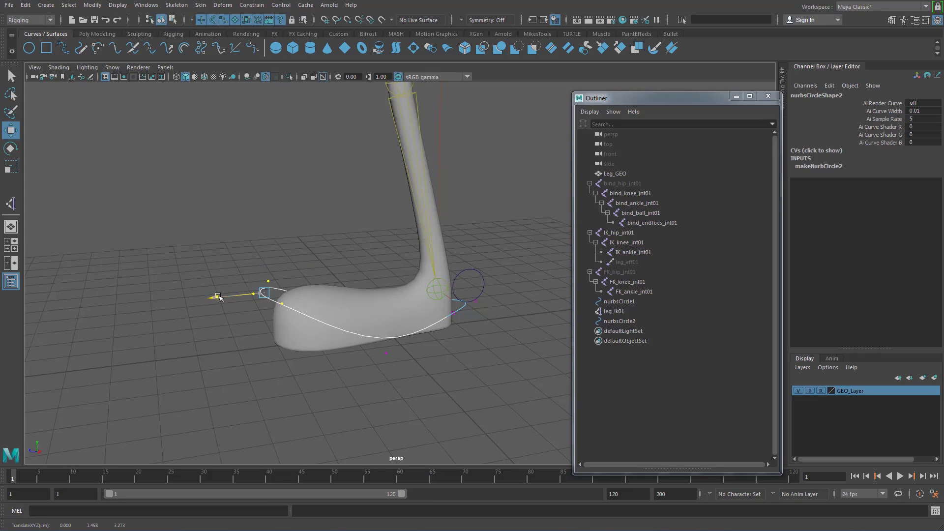
# Return nurbsCircle2 to object mode and hide GEO_Layer
pyautogui.rightClick(362, 310)
pyautogui.click(402, 295)
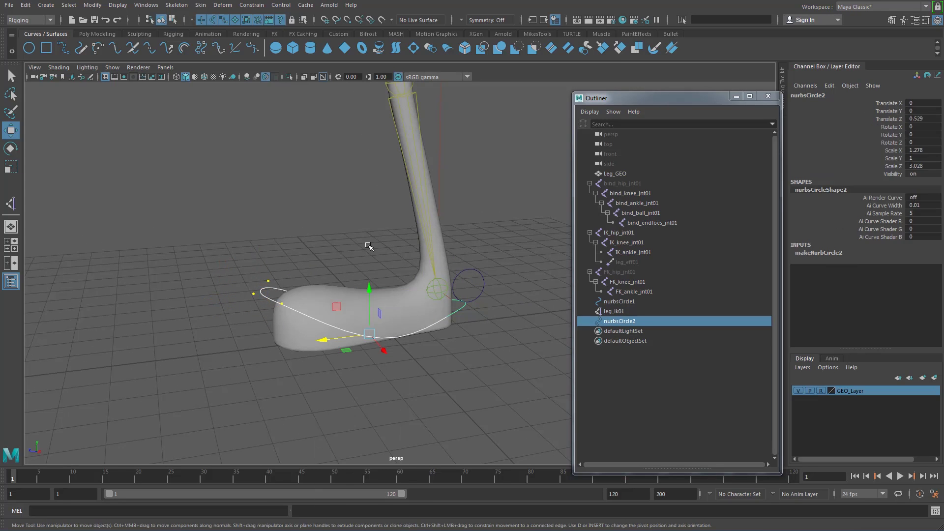
pyautogui.click(369, 246)
pyautogui.keyDown('alt'); pyautogui.moveTo(372, 257); pyautogui.dragTo(407, 392); pyautogui.keyUp('alt')
pyautogui.click(429, 323)
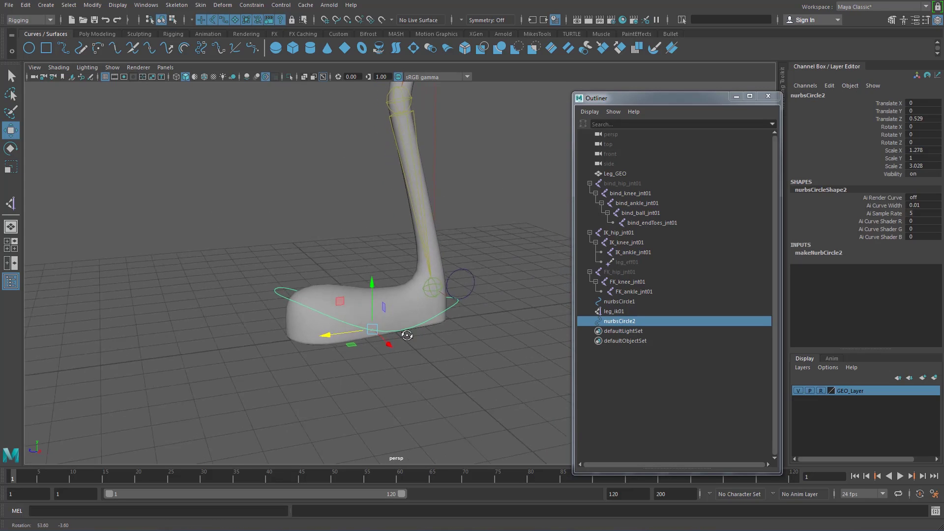
pyautogui.click(798, 391)
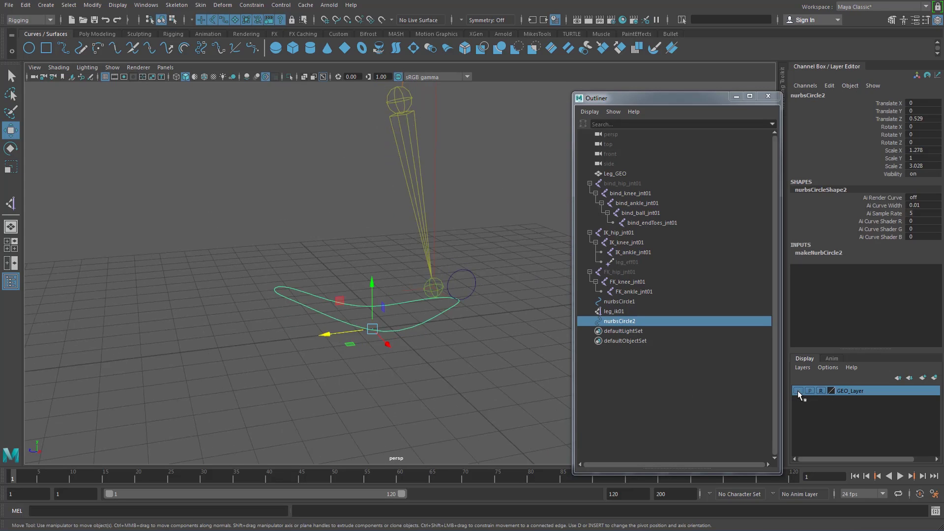
# Freeze the transformations of the foot control curve nurbsCircle2
pyautogui.moveTo(281, 270); pyautogui.dragTo(288, 293)
pyautogui.click(100, 34)
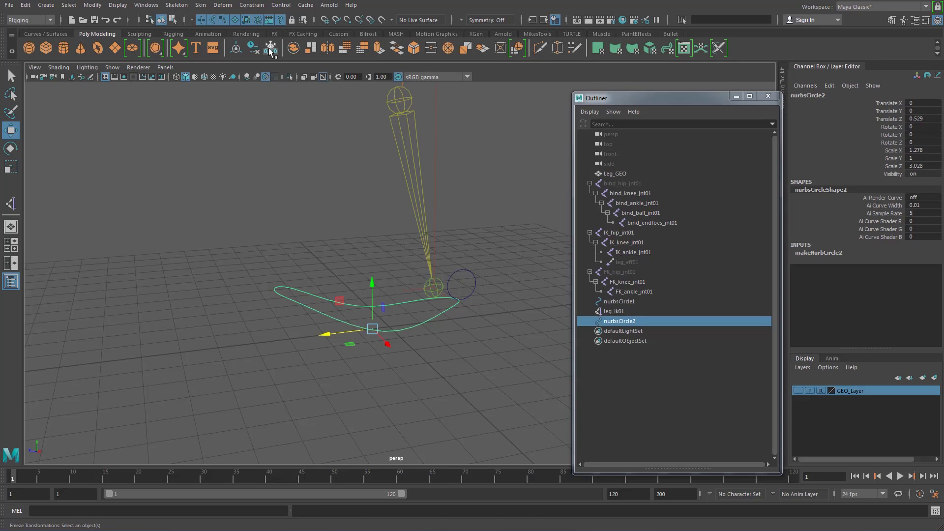
pyautogui.click(271, 52)
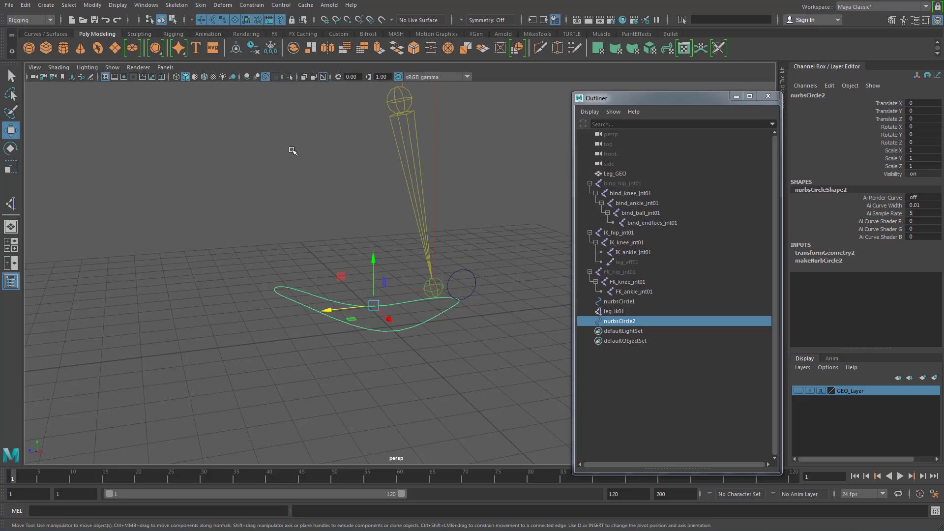
# Move the pivot of nurbsCircle2 onto the IK ankle joint, snapping it to the joint's position
pyautogui.click(304, 245)
pyautogui.keyDown('alt'); pyautogui.moveTo(297, 263); pyautogui.dragTo(342, 295, button='right'); pyautogui.keyUp('alt')
pyautogui.moveTo(369, 328); pyautogui.dragTo(400, 370)
pyautogui.keyDown('alt'); pyautogui.moveTo(362, 342); pyautogui.dragTo(283, 303, button='middle'); pyautogui.keyUp('alt')
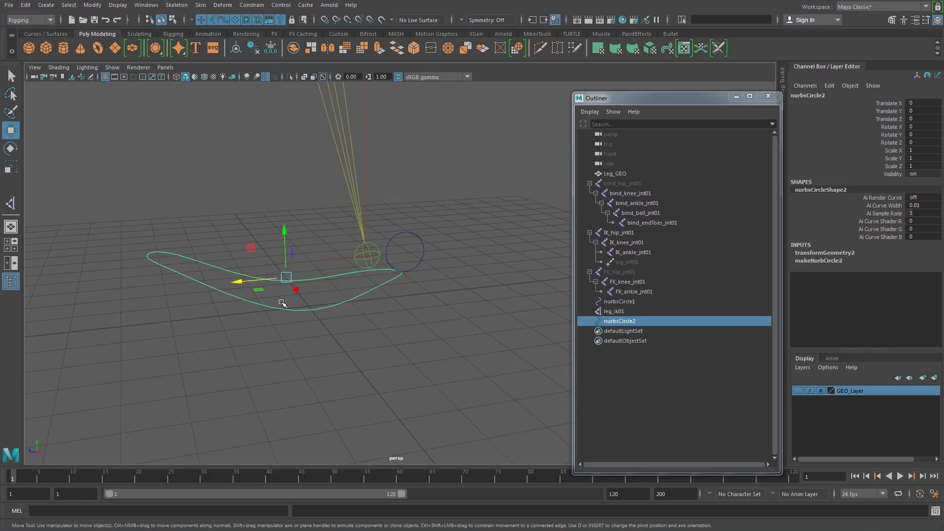
pyautogui.keyDown('alt'); pyautogui.moveTo(283, 304); pyautogui.dragTo(371, 325, button='right'); pyautogui.keyUp('alt')
pyautogui.press('d')
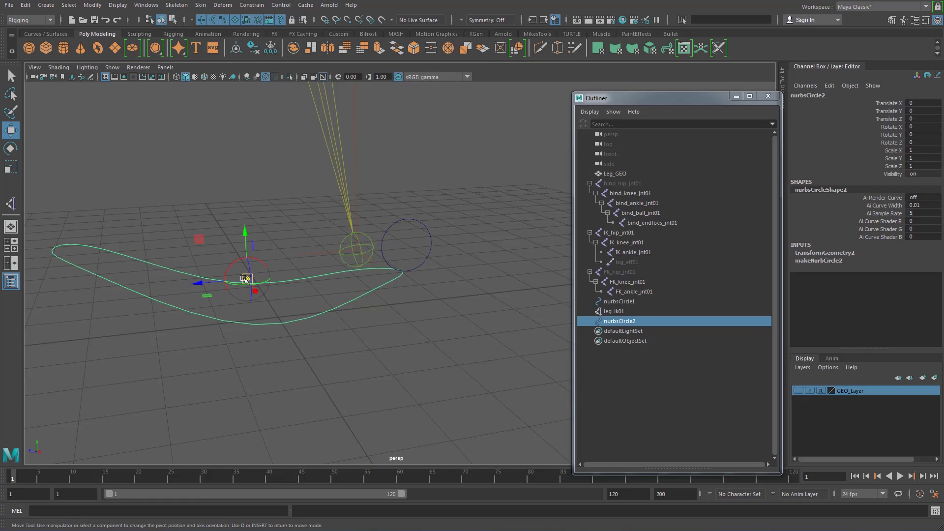
pyautogui.moveTo(245, 278); pyautogui.dragTo(350, 246)
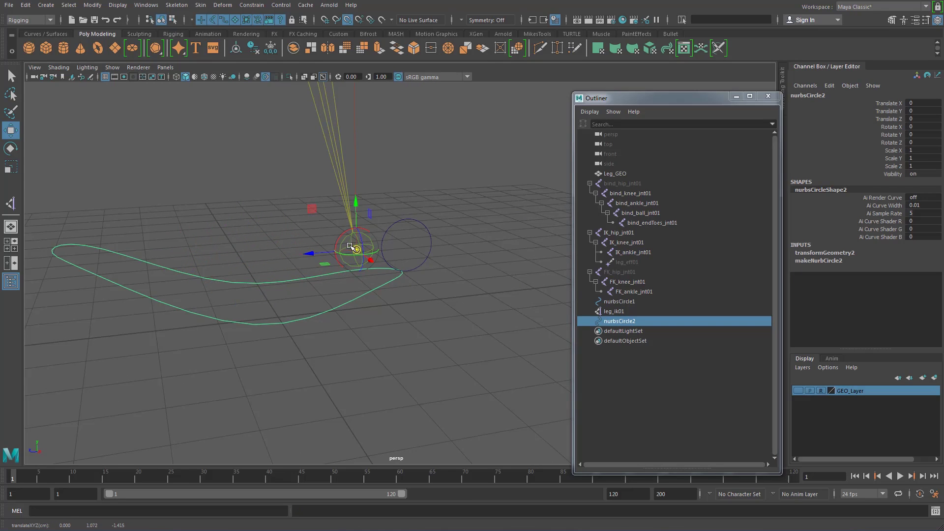
pyautogui.click(215, 255)
pyautogui.moveTo(214, 254); pyautogui.dragTo(258, 313)
pyautogui.keyDown('alt'); pyautogui.moveTo(338, 312); pyautogui.dragTo(311, 308, button='right'); pyautogui.keyUp('alt')
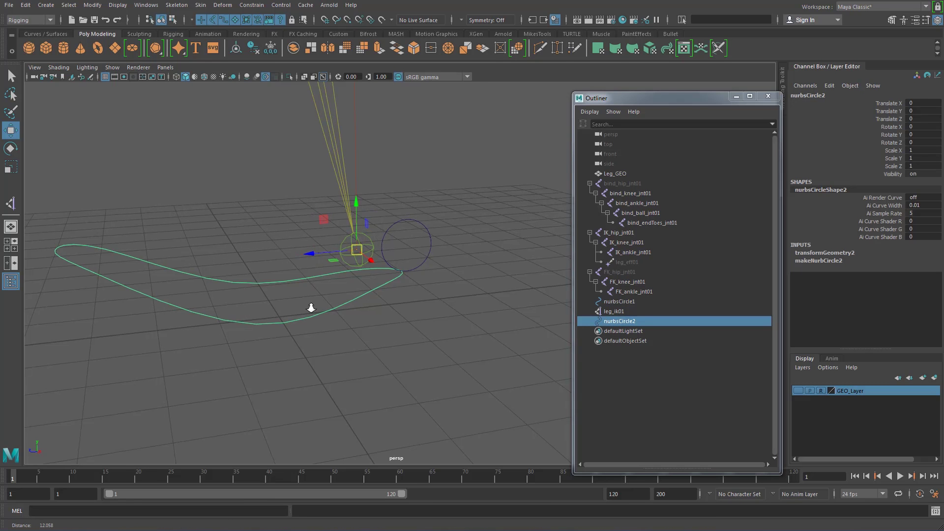
pyautogui.keyDown('alt'); pyautogui.moveTo(311, 308); pyautogui.dragTo(347, 338); pyautogui.keyUp('alt')
pyautogui.keyDown('alt'); pyautogui.moveTo(465, 356); pyautogui.dragTo(428, 345); pyautogui.keyUp('alt')
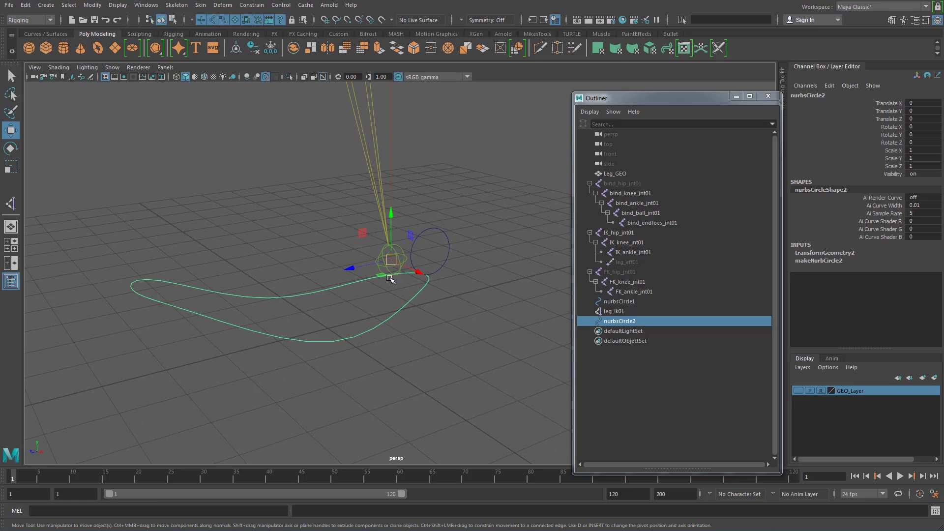
pyautogui.keyDown('alt'); pyautogui.moveTo(348, 286); pyautogui.dragTo(354, 317); pyautogui.keyUp('alt')
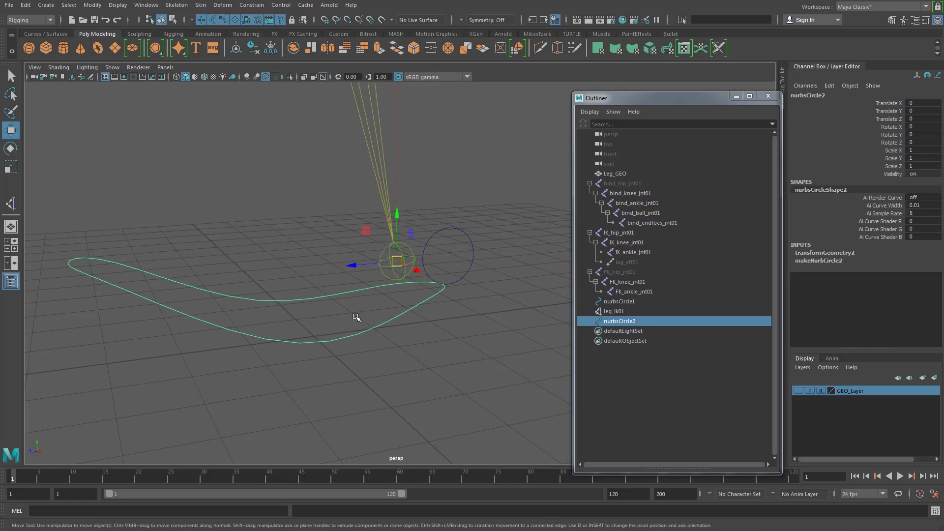
# Rename the foot control curve nurbsCircle2 to IK_main_ctrl01
pyautogui.click(354, 316)
pyautogui.hotkey('ctrl', 'z')
pyautogui.doubleClick(825, 94)
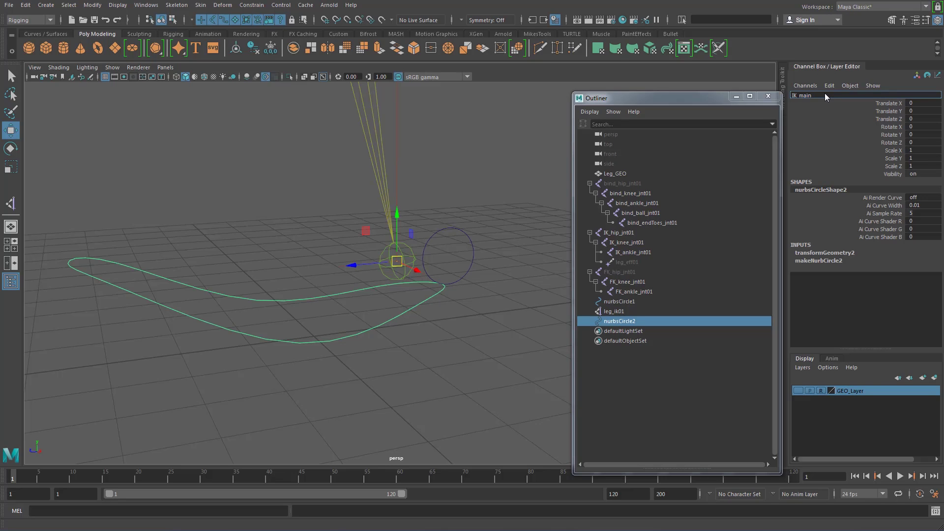
pyautogui.write('01')
pyautogui.press('Return')
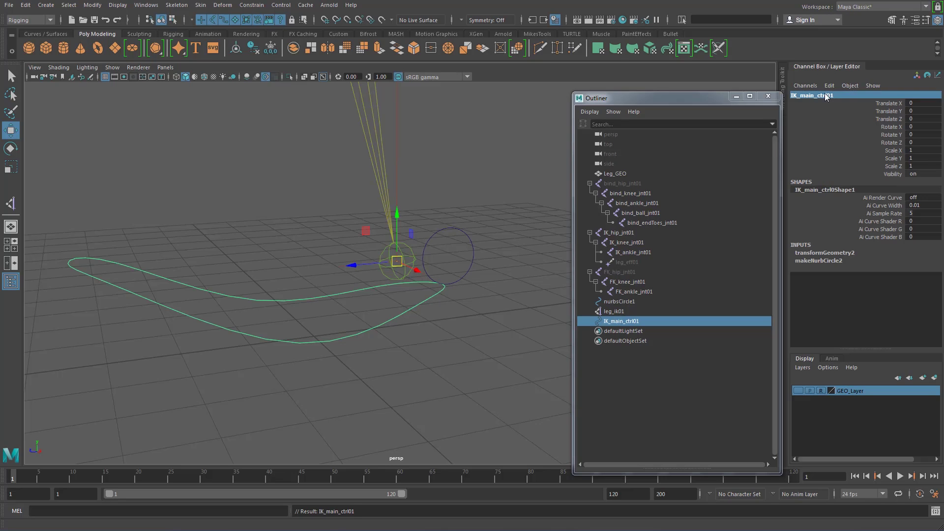
# Parent the leg_ik01 handle under the IK_main_ctrl01 curve
pyautogui.click(236, 237)
pyautogui.keyDown('alt'); pyautogui.moveTo(322, 209); pyautogui.dragTo(287, 209, button='right'); pyautogui.keyUp('alt')
pyautogui.keyDown('alt'); pyautogui.moveTo(275, 236); pyautogui.dragTo(365, 253, button='middle'); pyautogui.keyUp('alt')
pyautogui.click(352, 292)
pyautogui.keyDown('alt'); pyautogui.moveTo(455, 288); pyautogui.dragTo(338, 291, button='middle'); pyautogui.keyUp('alt')
pyautogui.keyDown('alt'); pyautogui.moveTo(332, 282); pyautogui.dragTo(378, 316, button='right'); pyautogui.keyUp('alt')
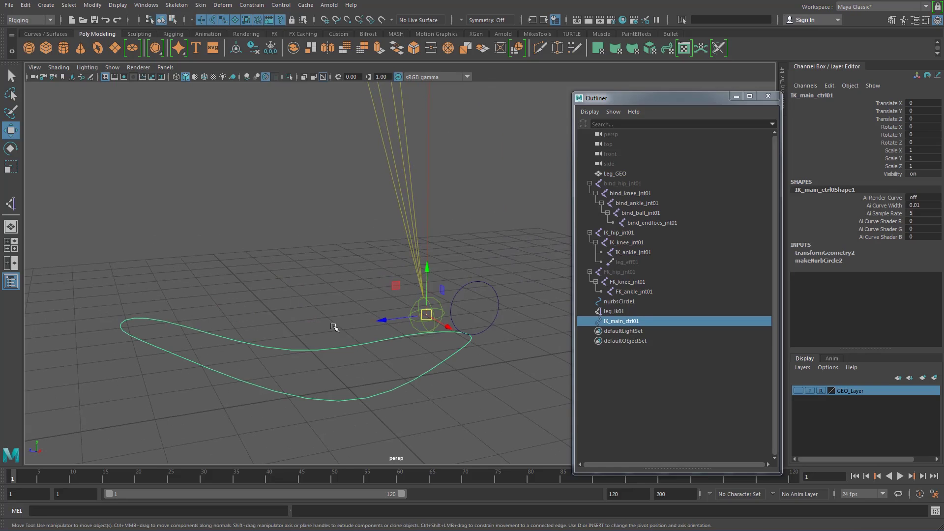
pyautogui.keyDown('alt'); pyautogui.moveTo(317, 324); pyautogui.dragTo(331, 296, button='middle'); pyautogui.keyUp('alt')
pyautogui.moveTo(285, 285); pyautogui.dragTo(317, 333)
pyautogui.press('q')
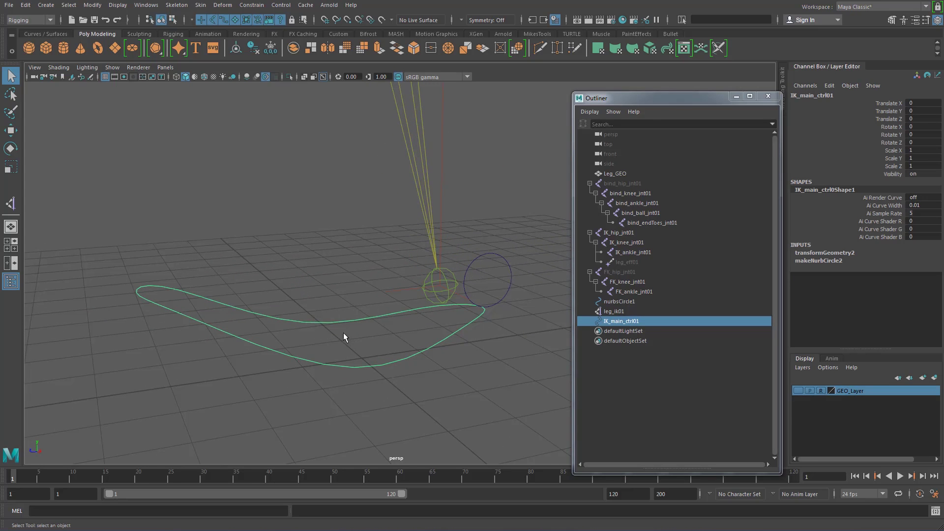
pyautogui.keyDown('shift'); pyautogui.moveTo(399, 291); pyautogui.dragTo(400, 291); pyautogui.keyUp('shift')
pyautogui.moveTo(297, 310); pyautogui.dragTo(340, 337)
pyautogui.moveTo(388, 288); pyautogui.dragTo(398, 296)
pyautogui.keyDown('shift'); pyautogui.moveTo(305, 311); pyautogui.dragTo(336, 343); pyautogui.keyUp('shift')
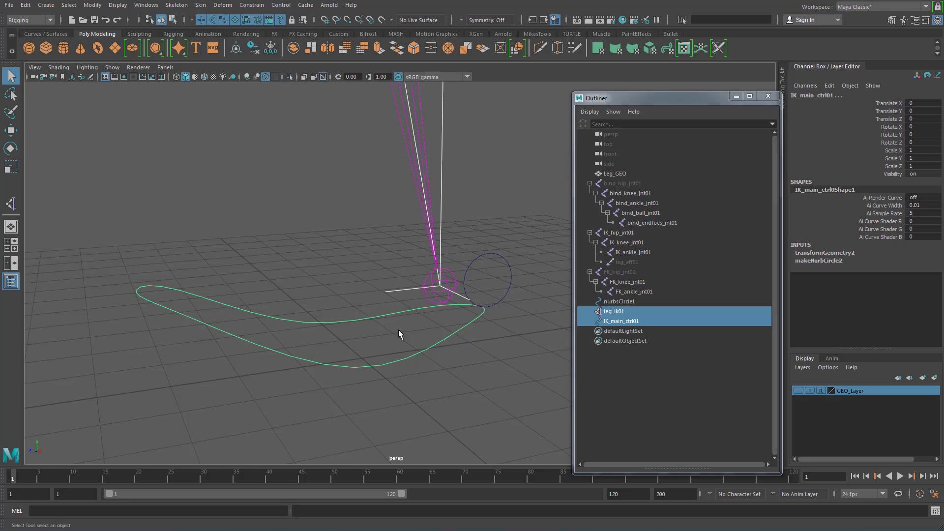
pyautogui.moveTo(368, 277); pyautogui.dragTo(400, 297)
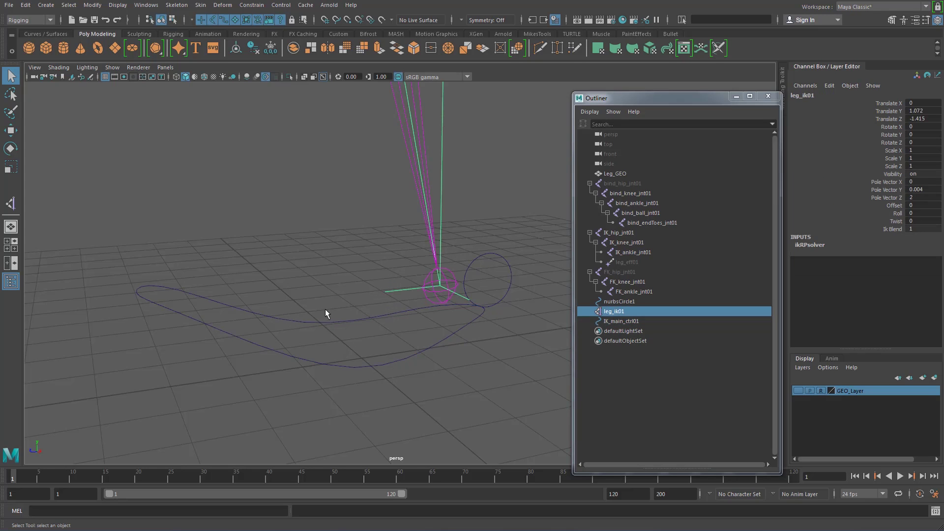
pyautogui.keyDown('shift'); pyautogui.moveTo(325, 310); pyautogui.dragTo(359, 388); pyautogui.keyUp('shift')
pyautogui.press('p')
pyautogui.scroll(-5, 374, 377)
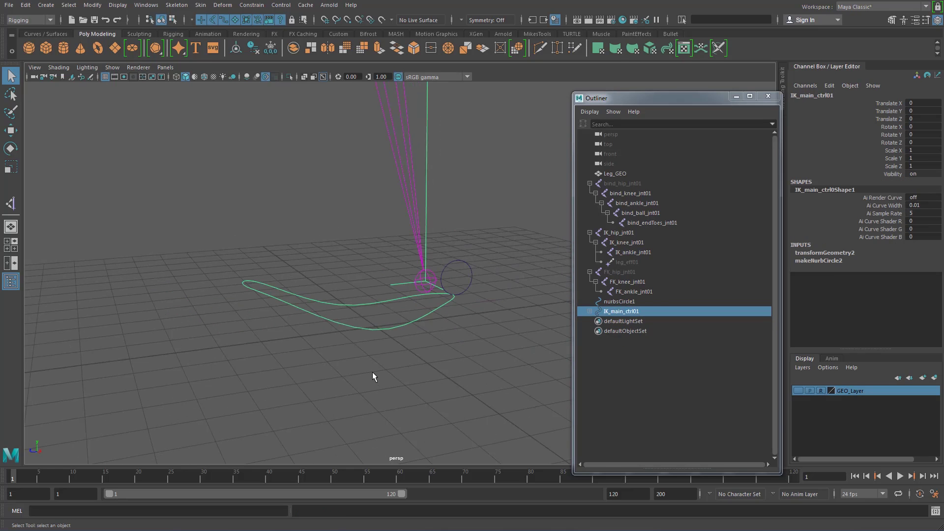
# Test the parented IK handle by moving IK_main_ctrl01 forward and up and rotating it about X, then undo the test
pyautogui.press('w')
pyautogui.moveTo(393, 285); pyautogui.dragTo(316, 294)
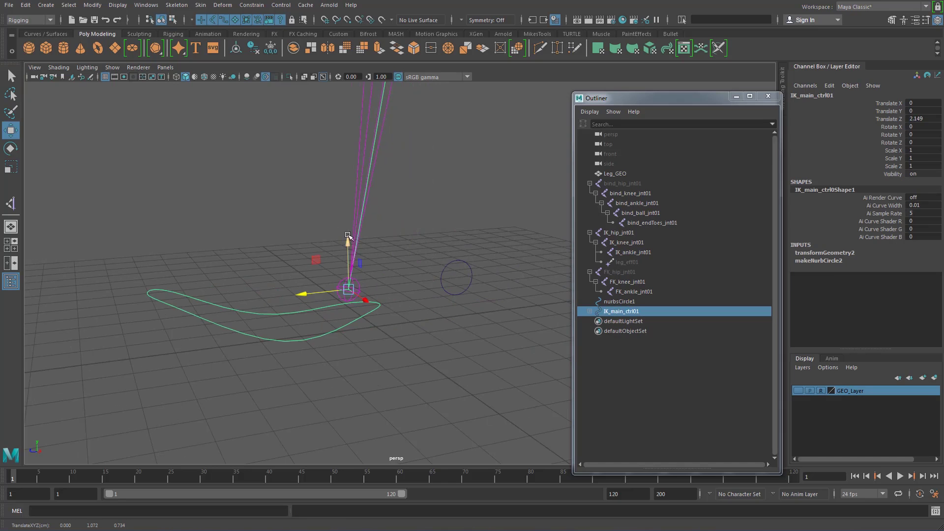
pyautogui.moveTo(348, 235); pyautogui.dragTo(348, 143)
pyautogui.keyDown('alt'); pyautogui.moveTo(375, 189); pyautogui.dragTo(407, 279, button='middle'); pyautogui.keyUp('alt')
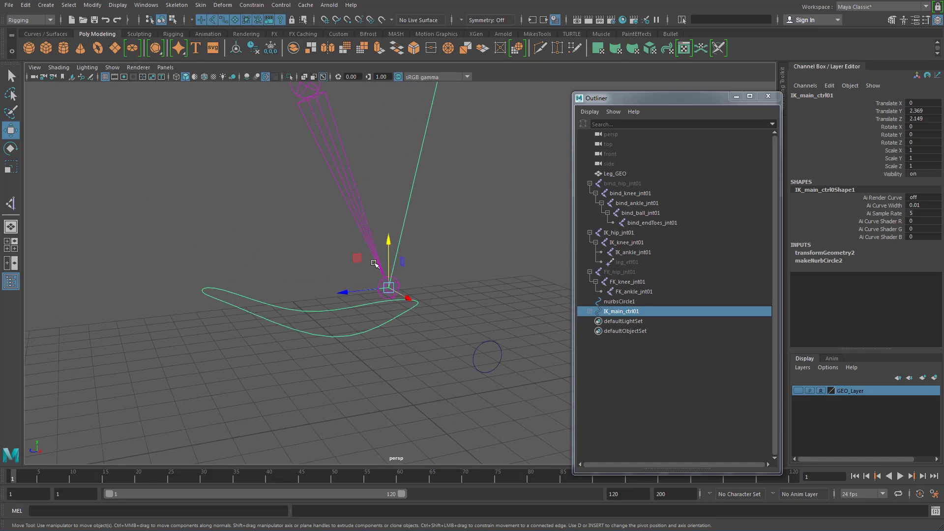
pyautogui.press('e')
pyautogui.moveTo(362, 254); pyautogui.dragTo(372, 306)
pyautogui.click(798, 391)
pyautogui.hotkey('ctrl', 'z')
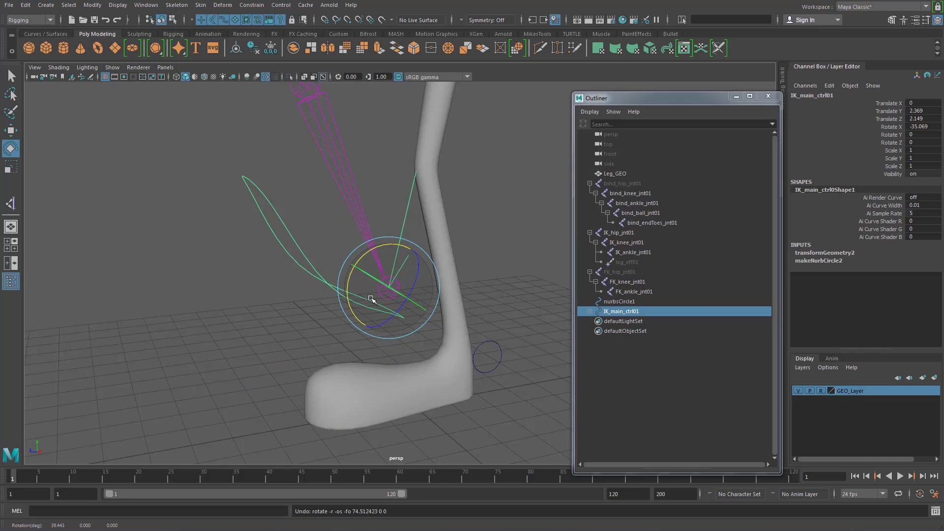
pyautogui.hotkey('ctrl', 'z')
pyautogui.hotkey('ctrl', 'z')
pyautogui.hotkey('ctrl', 'z')
pyautogui.hotkey('ctrl', 'z')
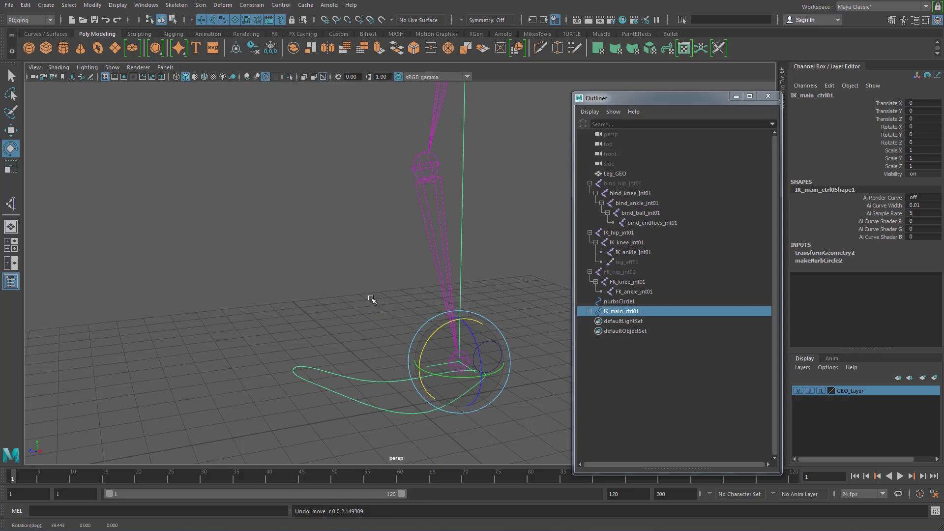
# Set the Blend attribute of the switch curve nurbsCircle1 to 1
pyautogui.keyDown('alt'); pyautogui.moveTo(370, 308); pyautogui.dragTo(350, 279); pyautogui.keyUp('alt')
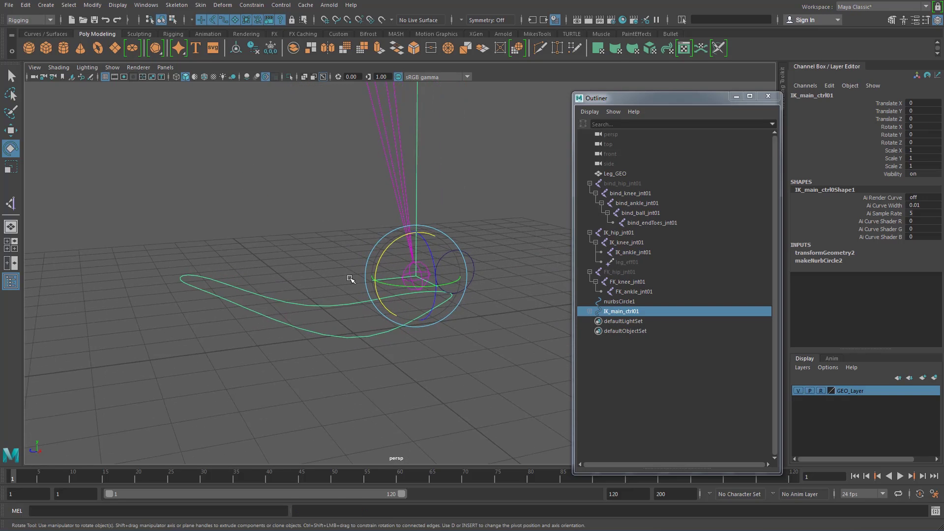
pyautogui.keyDown('alt'); pyautogui.moveTo(260, 261); pyautogui.dragTo(280, 272, button='right'); pyautogui.keyUp('alt')
pyautogui.keyDown('alt'); pyautogui.moveTo(279, 272); pyautogui.dragTo(293, 287, button='middle'); pyautogui.keyUp('alt')
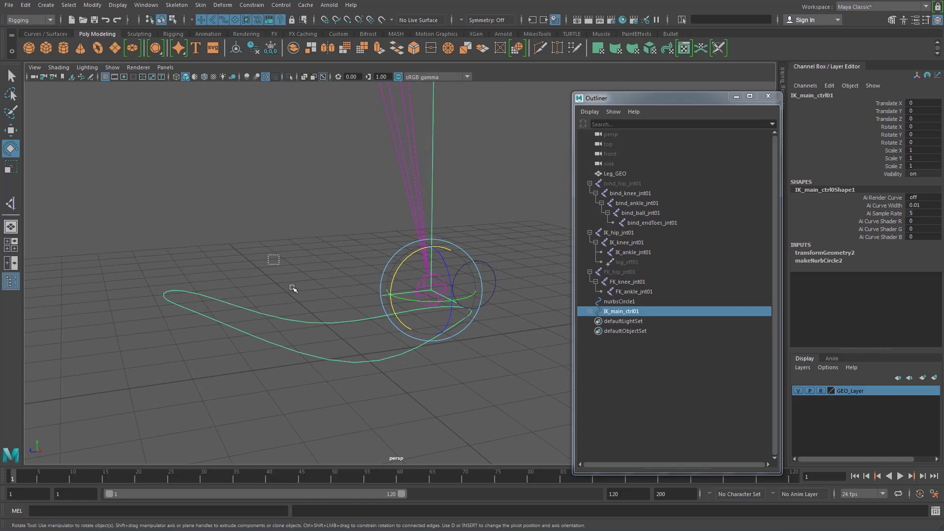
pyautogui.keyDown('alt'); pyautogui.moveTo(317, 331); pyautogui.dragTo(304, 325, button='right'); pyautogui.keyUp('alt')
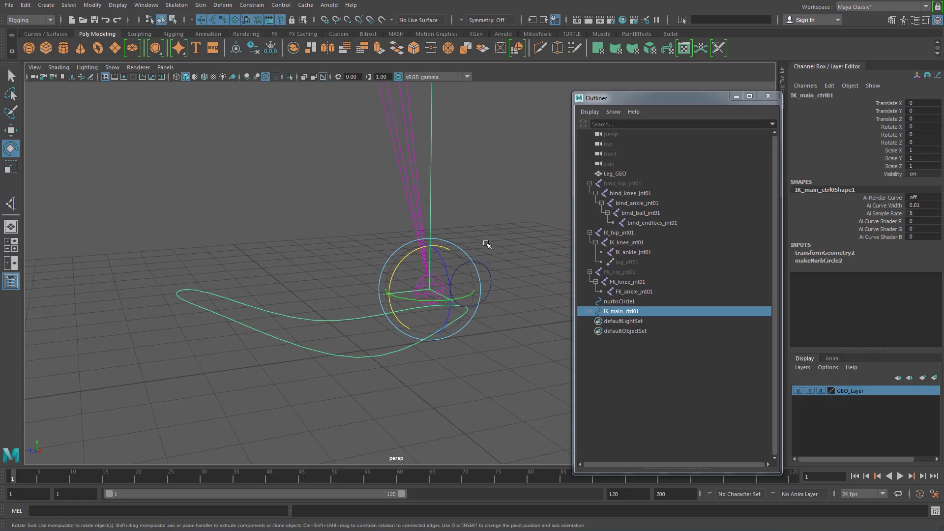
pyautogui.click(520, 288)
pyautogui.click(896, 191)
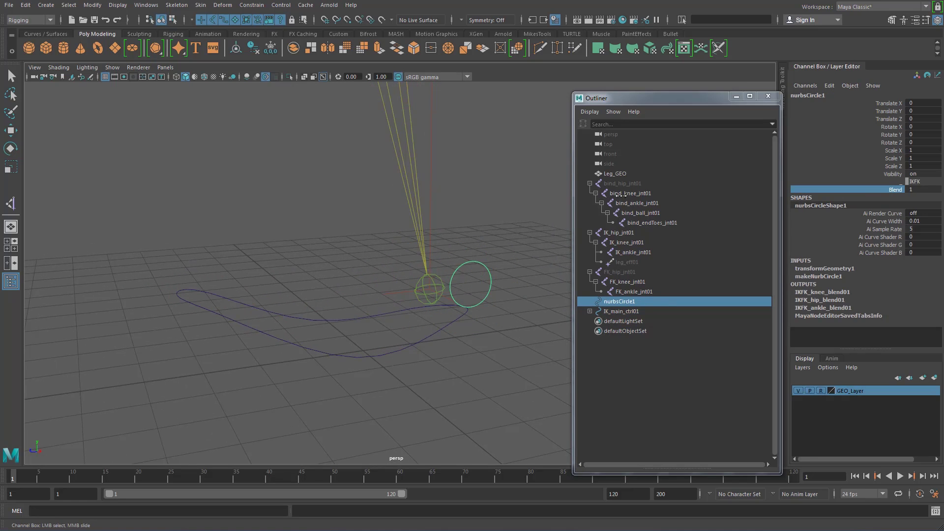
pyautogui.click(455, 209)
# Test how the leg mesh follows IK_main_ctrl01 by moving and rotating the control with GEO_Layer shown, and undo the test
pyautogui.click(266, 312)
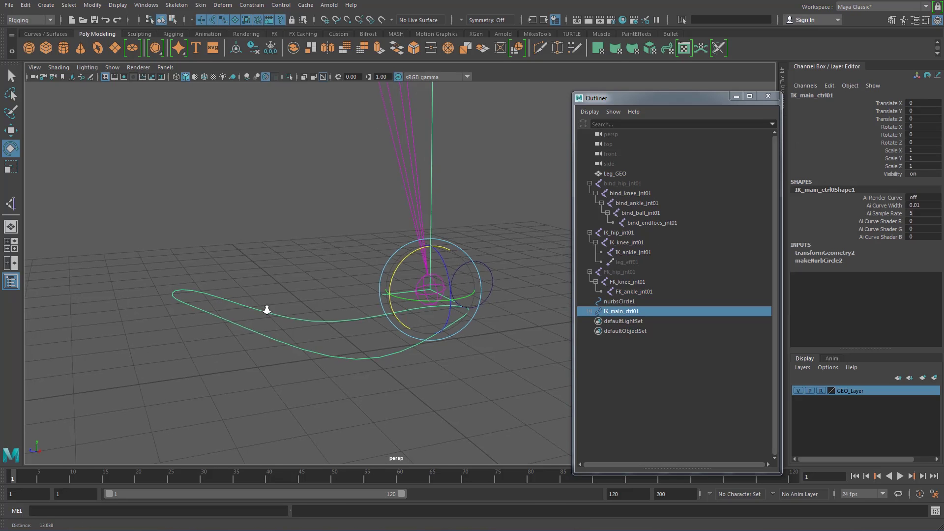
pyautogui.keyDown('alt'); pyautogui.moveTo(266, 310); pyautogui.dragTo(306, 362, button='middle'); pyautogui.keyUp('alt')
pyautogui.keyDown('alt'); pyautogui.moveTo(379, 334); pyautogui.dragTo(352, 315, button='right'); pyautogui.keyUp('alt')
pyautogui.press('w')
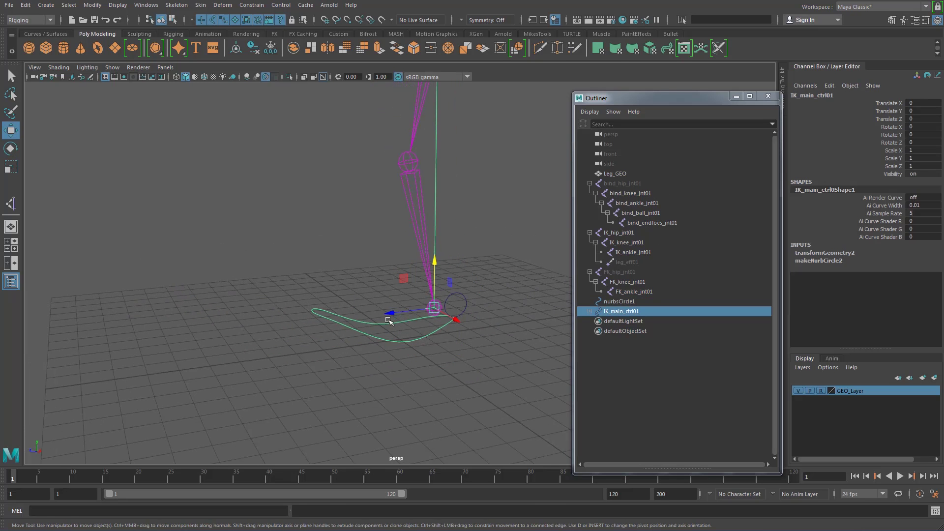
pyautogui.moveTo(386, 313); pyautogui.dragTo(324, 317)
pyautogui.moveTo(374, 286); pyautogui.dragTo(373, 202)
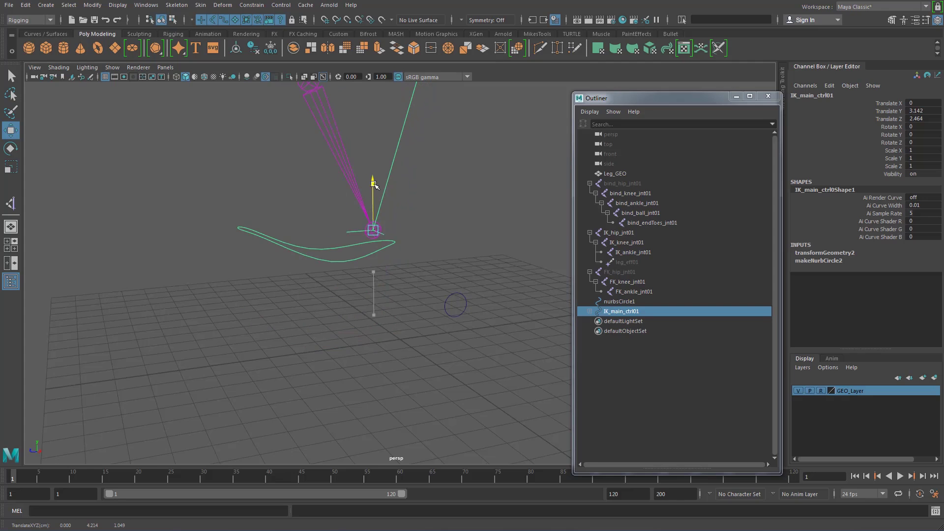
pyautogui.click(800, 391)
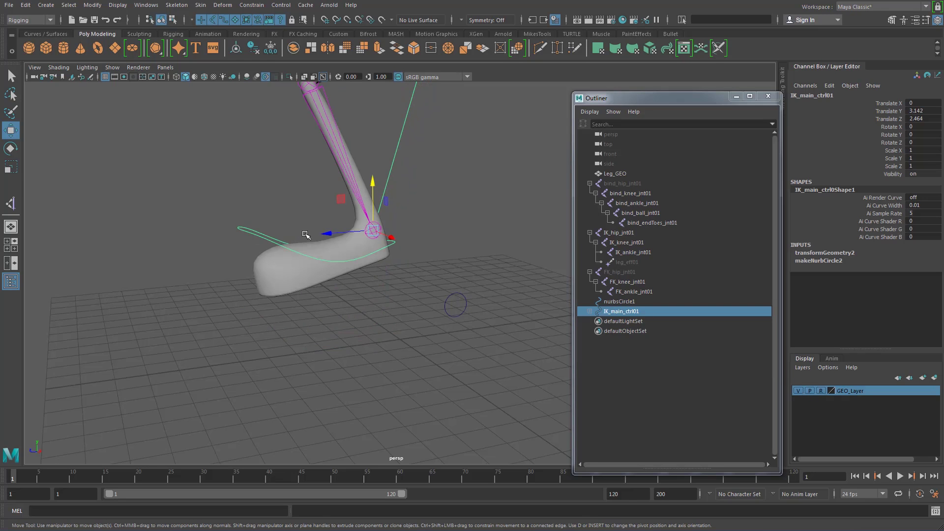
pyautogui.press('e')
pyautogui.moveTo(337, 211)
pyautogui.mouseDown()
pyautogui.moveTo(339, 238)
pyautogui.moveTo(352, 198)
pyautogui.moveTo(355, 207)
pyautogui.mouseUp()
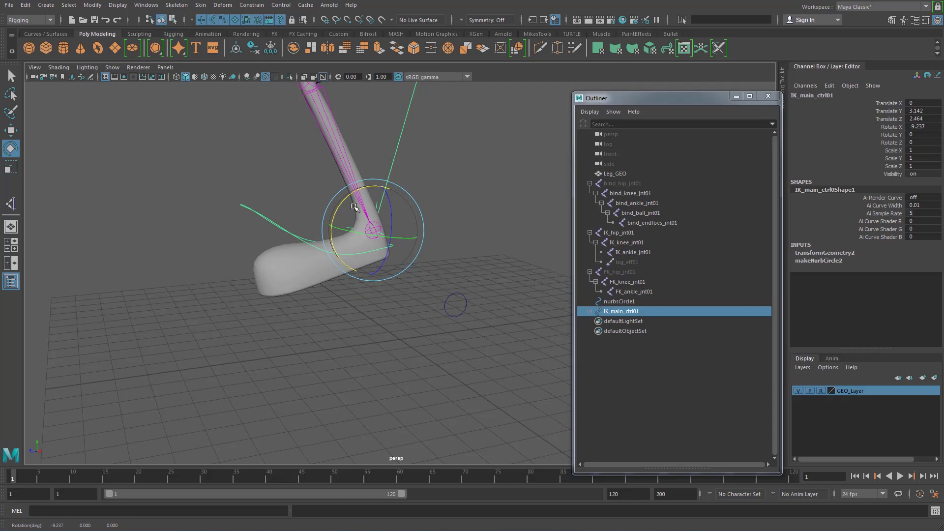
pyautogui.hotkey('ctrl', 'z')
pyautogui.hotkey('ctrl', 'z')
pyautogui.hotkey('ctrl', 'z')
pyautogui.hotkey('ctrl', 'z')
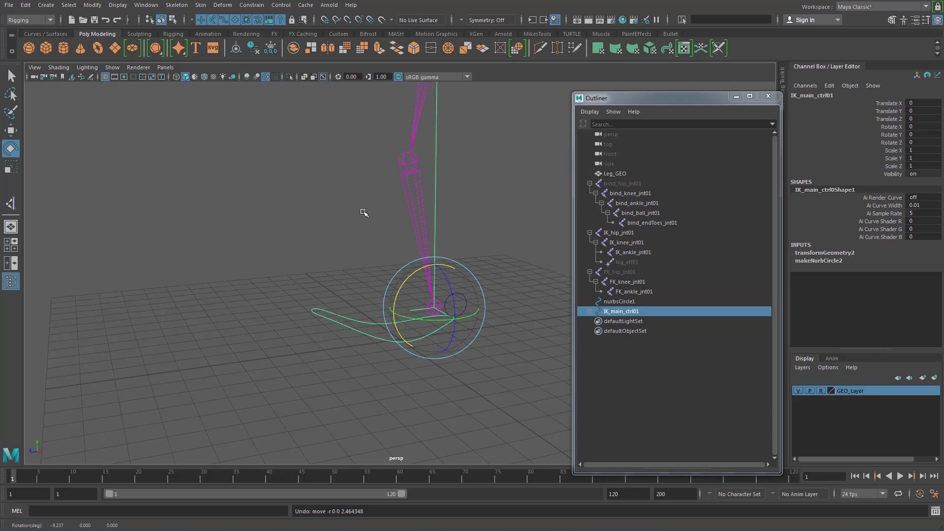
# Undo further back until leg_ik01 is no longer parented under IK_main_ctrl01
pyautogui.hotkey('ctrl', 'z')
pyautogui.hotkey('ctrl', 'z')
pyautogui.hotkey('ctrl', 'z')
pyautogui.hotkey('ctrl', 'z')
pyautogui.hotkey('ctrl', 'z')
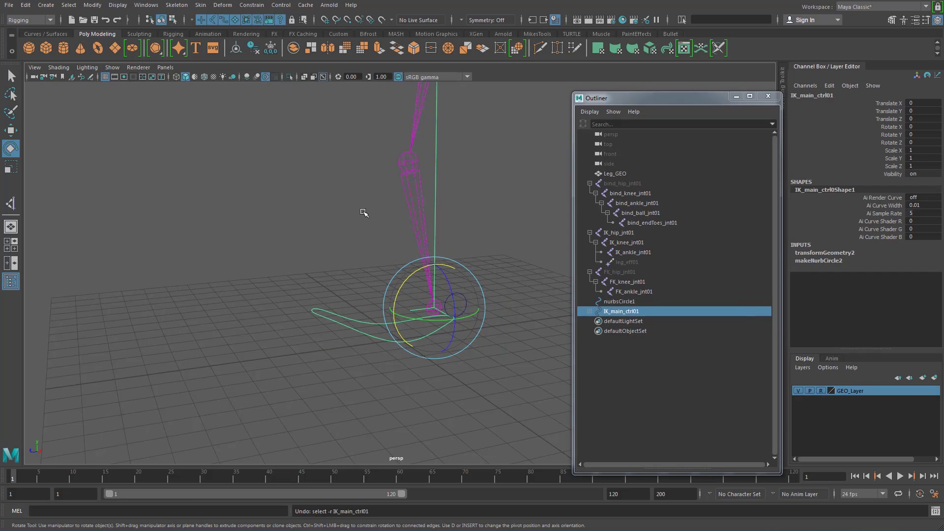
pyautogui.press('Down')
pyautogui.press('Up')
pyautogui.press('Down')
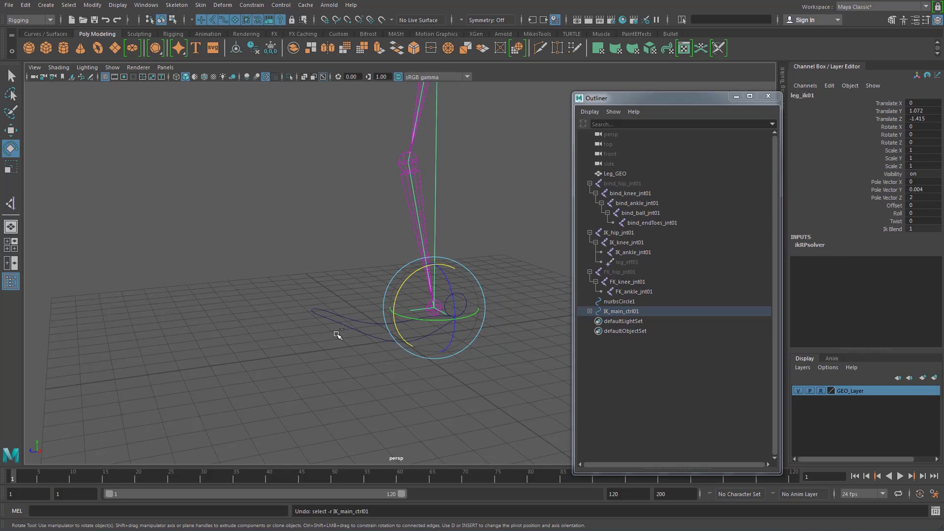
pyautogui.hotkey('ctrl', 'z')
pyautogui.hotkey('ctrl', 'z')
pyautogui.hotkey('ctrl', 'z')
# Select IK_main_ctrl01, float the Constrain commands in their own window, and review the Parent constraint options
pyautogui.moveTo(319, 276); pyautogui.dragTo(355, 359)
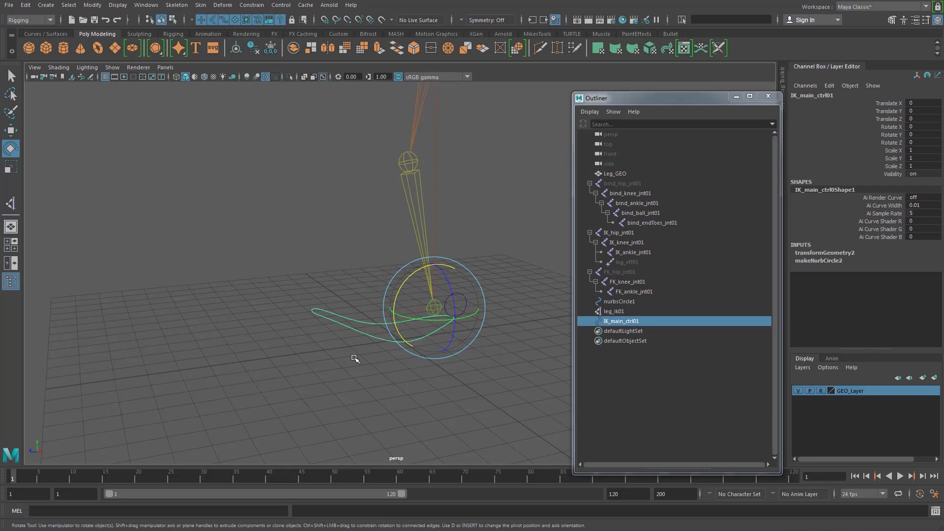
pyautogui.click(314, 243)
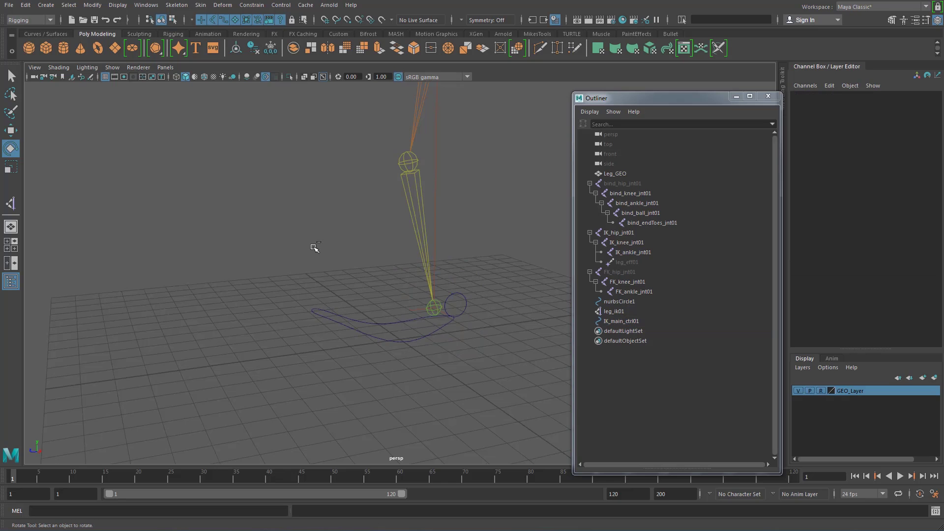
pyautogui.keyDown('alt'); pyautogui.moveTo(308, 274); pyautogui.dragTo(279, 254, button='middle'); pyautogui.keyUp('alt')
pyautogui.keyDown('alt'); pyautogui.moveTo(279, 254); pyautogui.dragTo(352, 312, button='right'); pyautogui.keyUp('alt')
pyautogui.moveTo(289, 312); pyautogui.dragTo(315, 345)
pyautogui.keyDown('alt'); pyautogui.moveTo(320, 330); pyautogui.dragTo(356, 326, button='middle'); pyautogui.keyUp('alt')
pyautogui.keyDown('alt'); pyautogui.moveTo(357, 326); pyautogui.dragTo(405, 343, button='right'); pyautogui.keyUp('alt')
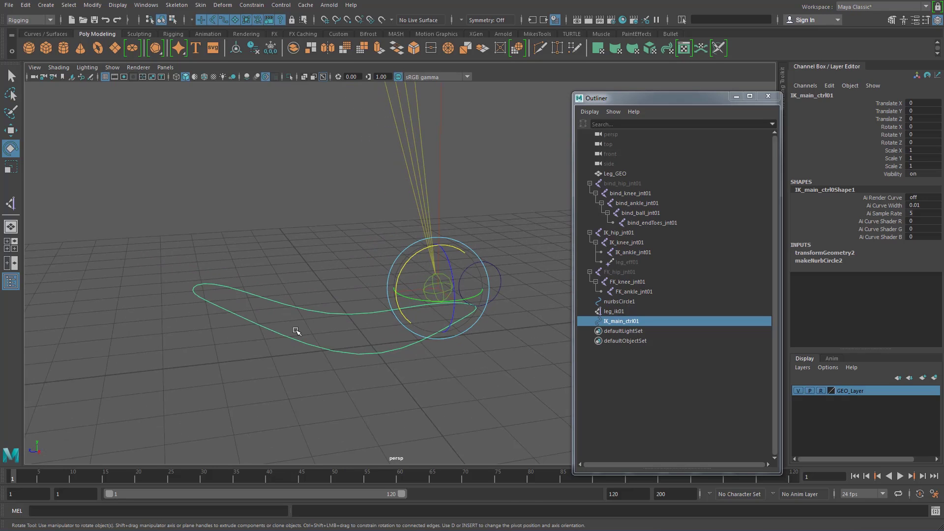
pyautogui.click(252, 4)
pyautogui.click(270, 12)
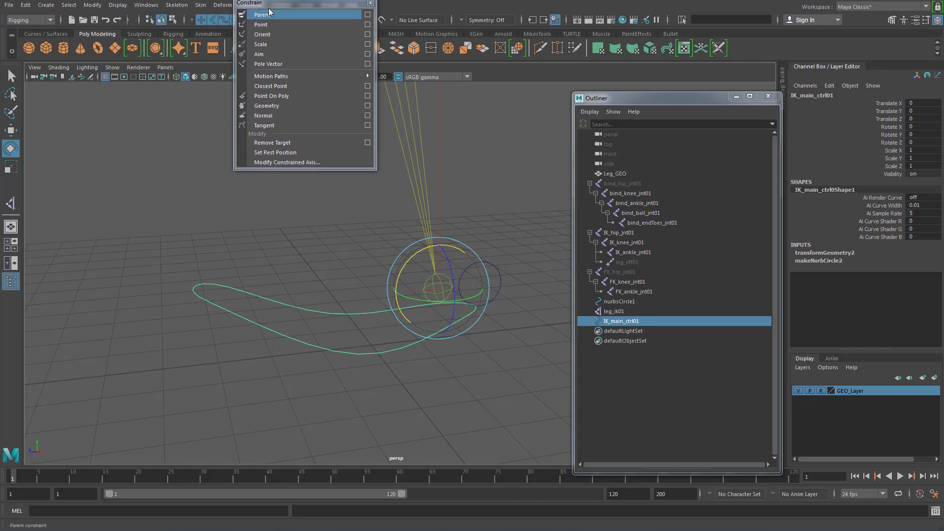
pyautogui.moveTo(270, 4); pyautogui.dragTo(174, 126)
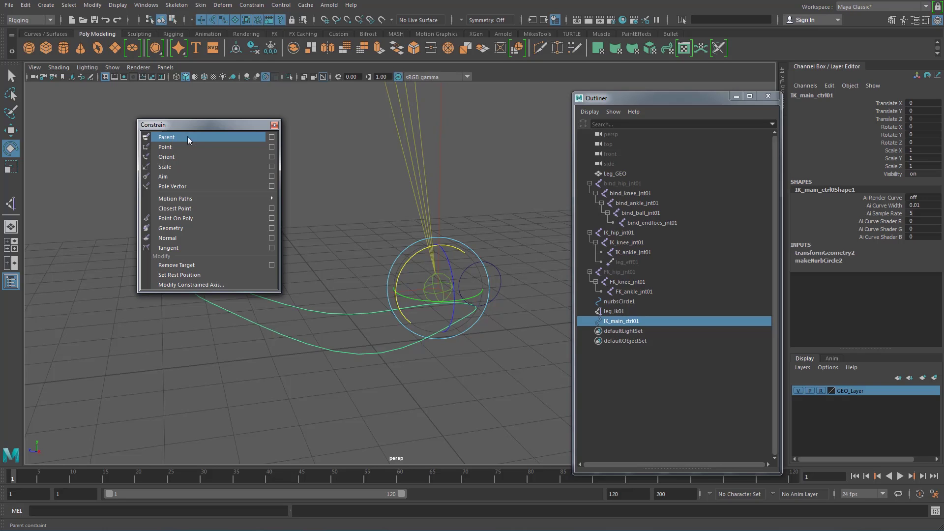
pyautogui.click(272, 137)
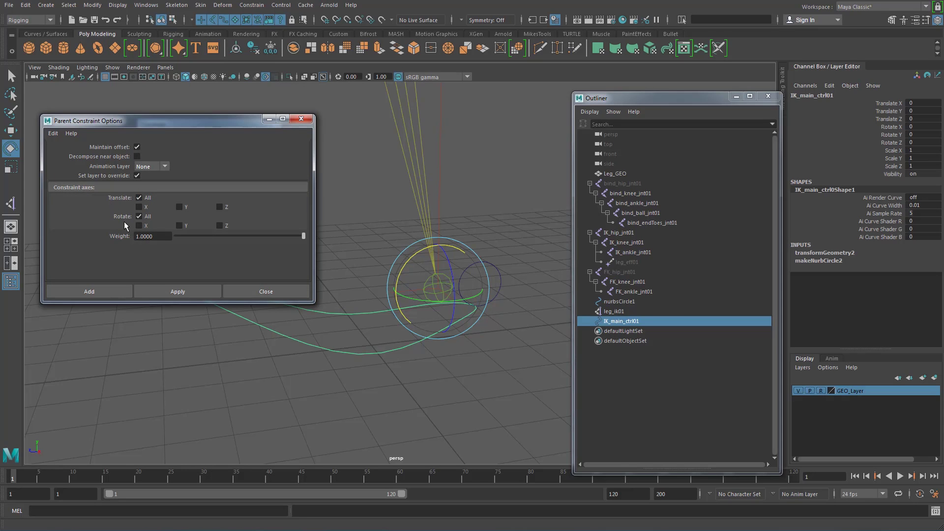
pyautogui.click(301, 118)
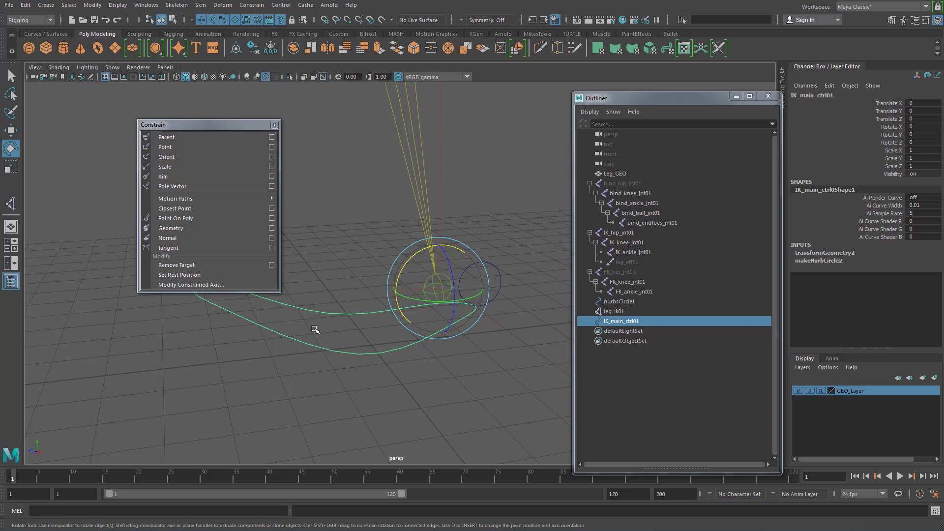
# Point-constrain leg_ik01 to IK_main_ctrl01 with Maintain offset turned off
pyautogui.press('q')
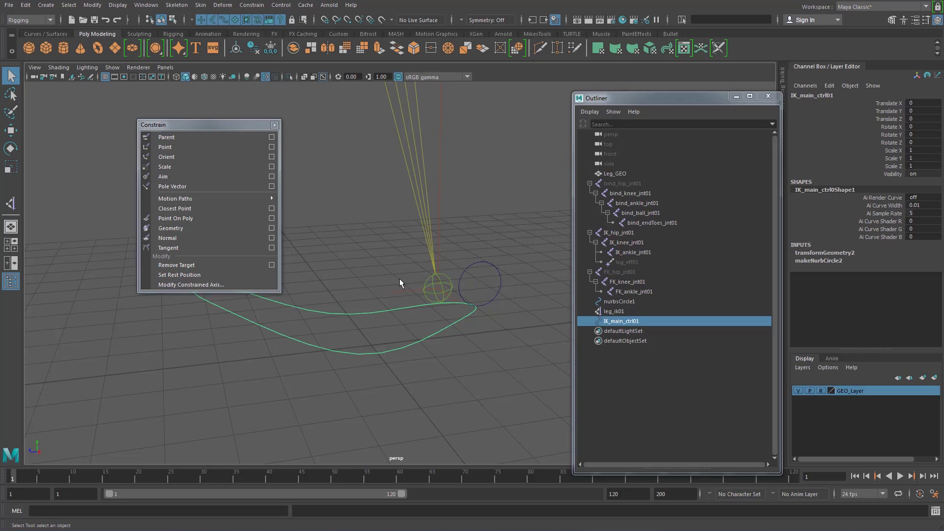
pyautogui.keyDown('shift'); pyautogui.click(405, 294); pyautogui.keyUp('shift')
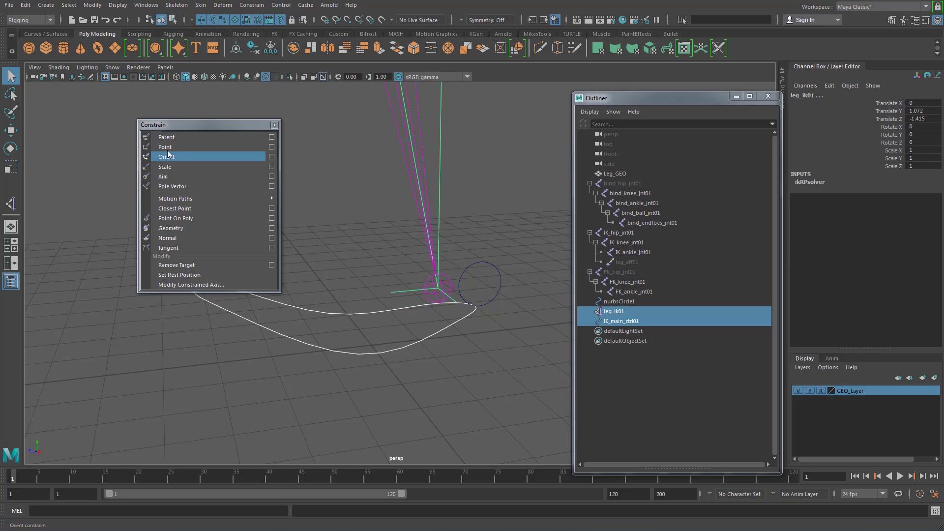
pyautogui.click(271, 146)
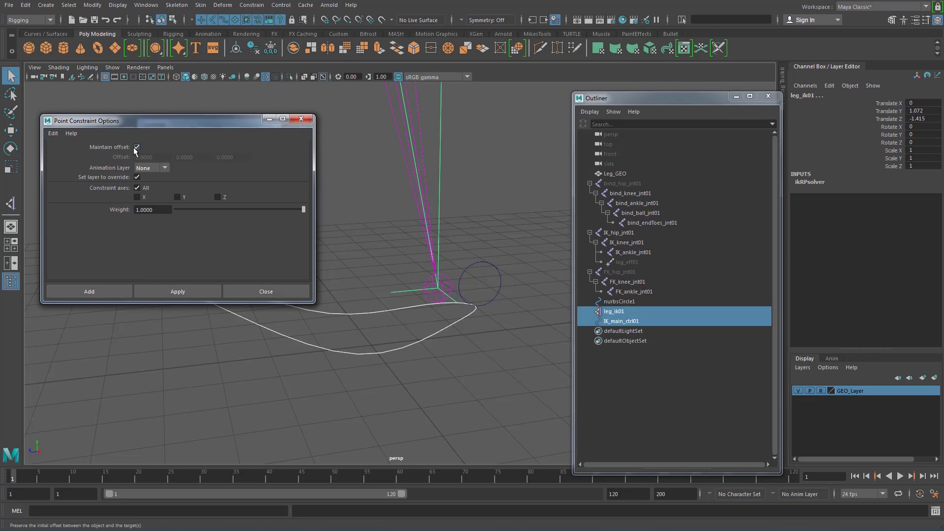
pyautogui.click(137, 147)
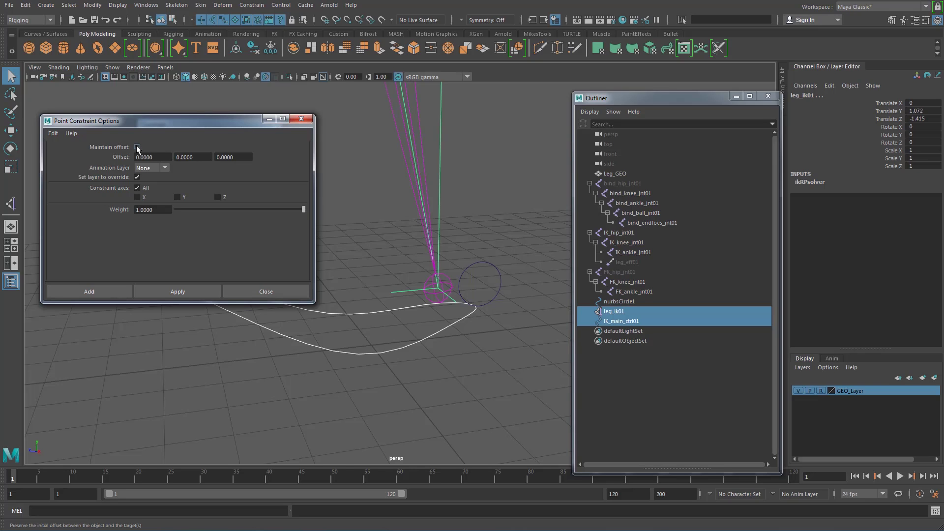
pyautogui.click(178, 292)
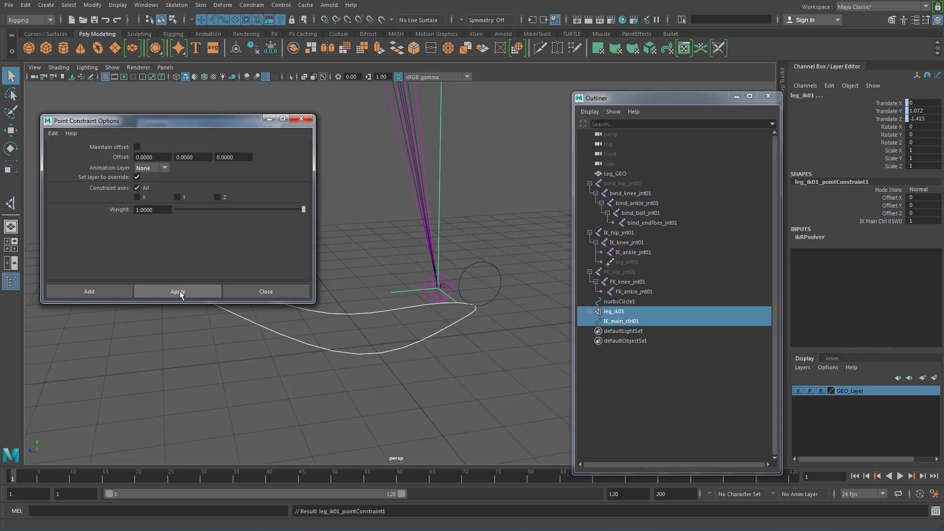
# Close the Point constraint options, test how the leg follows by moving and rotating IK_main_ctrl01, and undo both transforms
pyautogui.click(301, 119)
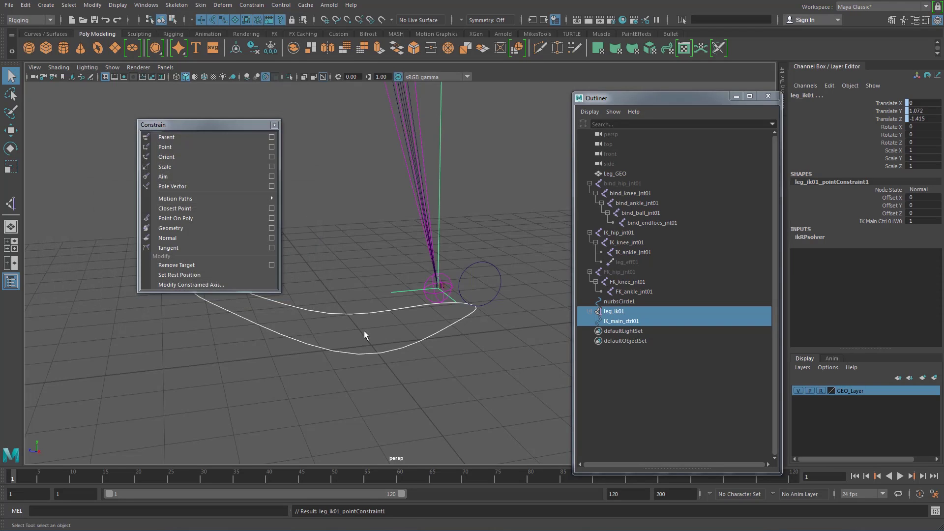
pyautogui.click(379, 352)
pyautogui.scroll(-3, 405, 367)
pyautogui.press('w')
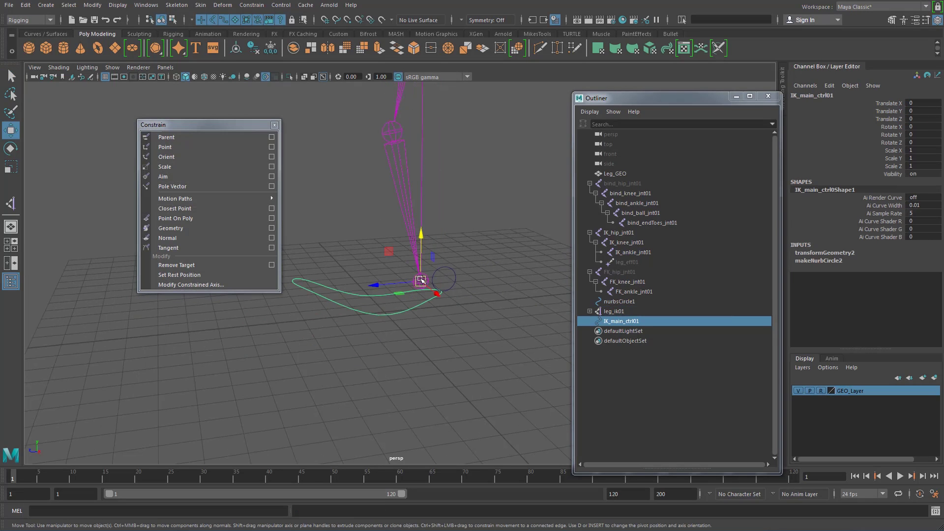
pyautogui.moveTo(421, 280); pyautogui.dragTo(400, 221)
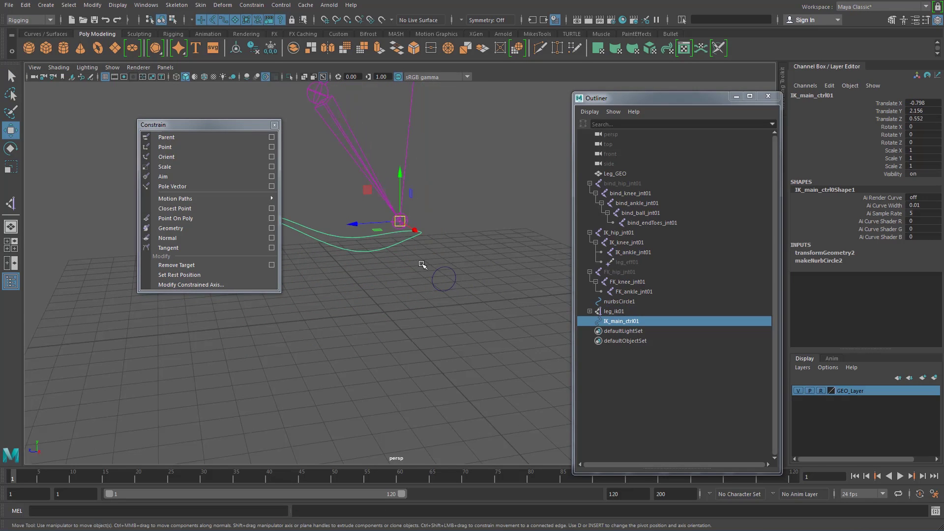
pyautogui.press('e')
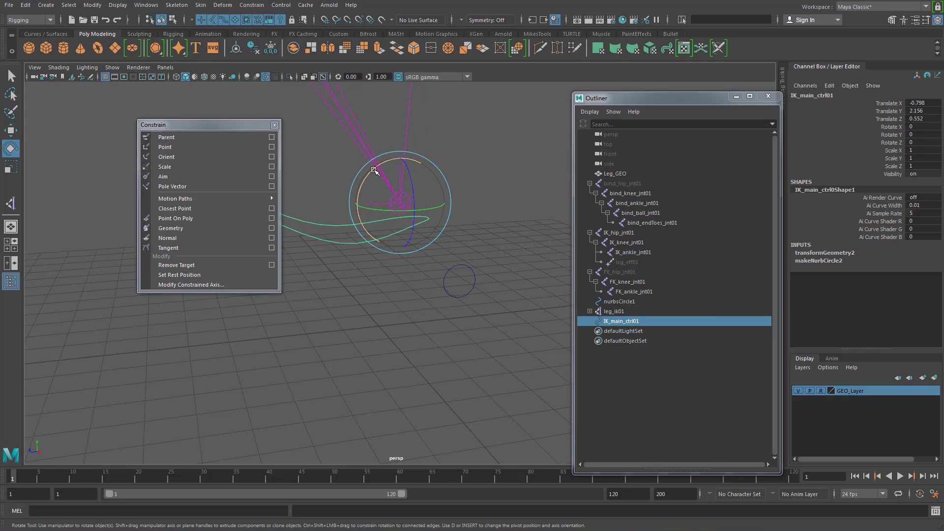
pyautogui.moveTo(374, 170); pyautogui.dragTo(394, 179)
pyautogui.hotkey('ctrl', 'z')
pyautogui.hotkey('ctrl', 'z')
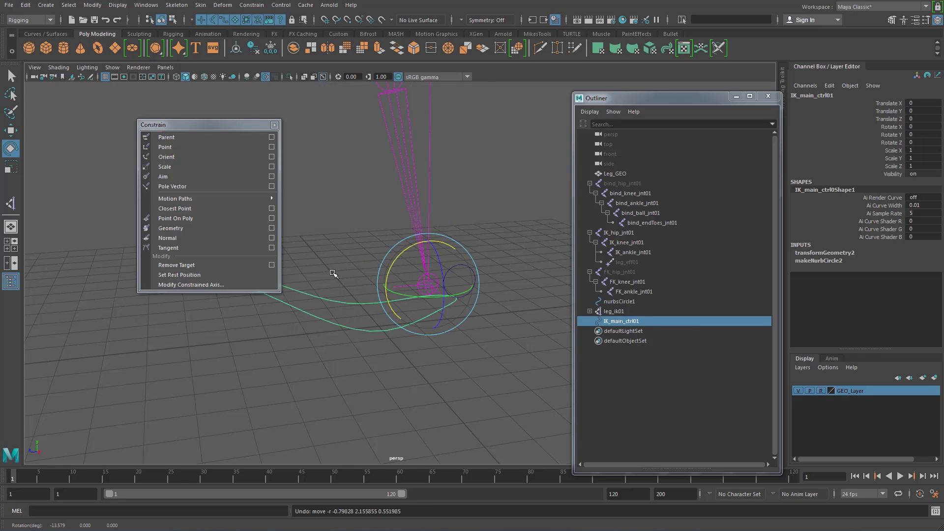
# Reselect IK_main_ctrl01 and turn off Maintain offset in the Orient constraint options
pyautogui.click(334, 274)
pyautogui.click(344, 305)
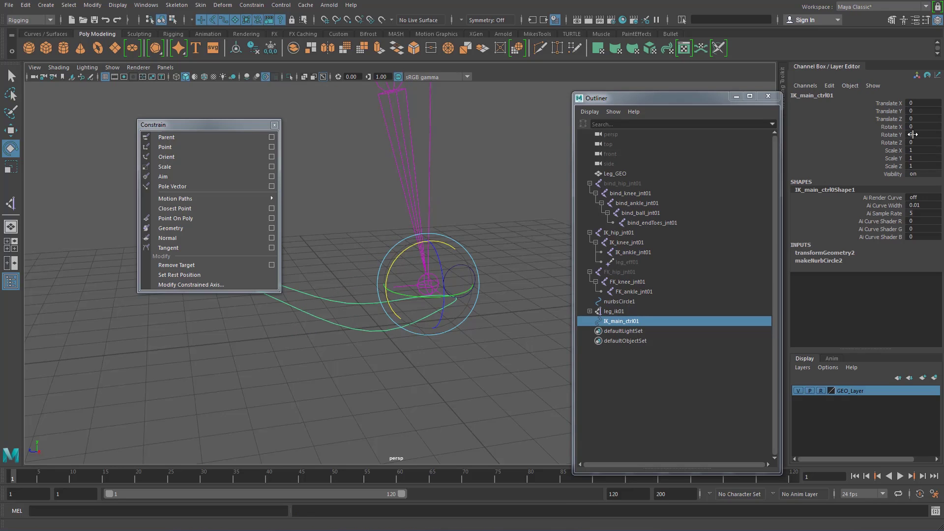
pyautogui.click(319, 320)
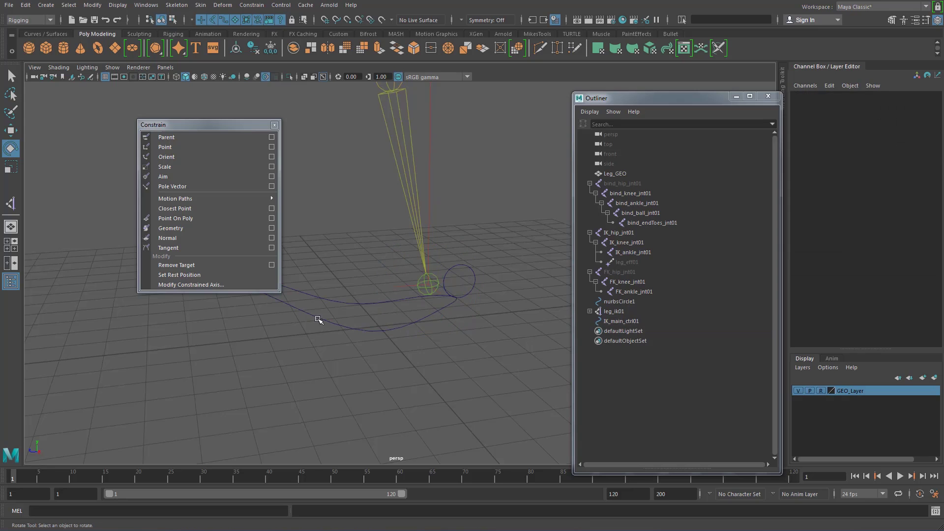
pyautogui.moveTo(319, 320); pyautogui.dragTo(356, 349)
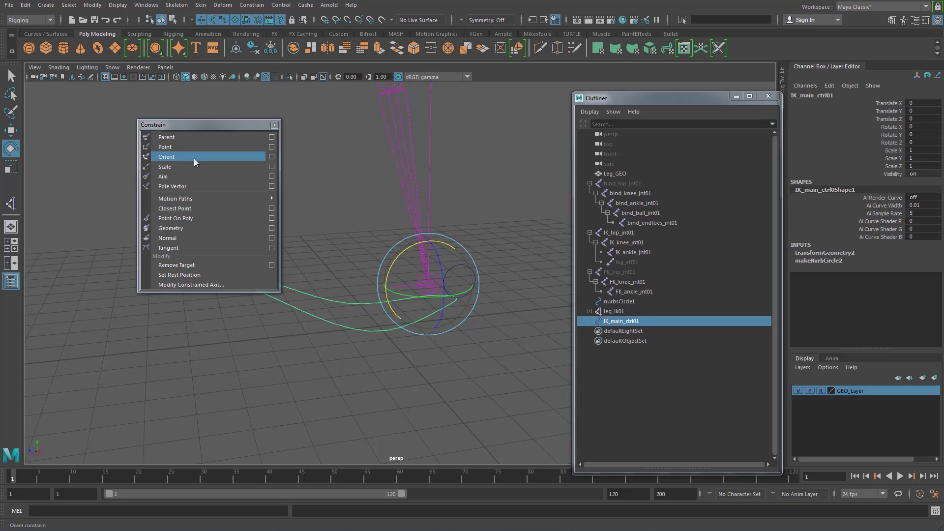
pyautogui.keyDown('alt'); pyautogui.moveTo(331, 318); pyautogui.dragTo(422, 354, button='right'); pyautogui.keyUp('alt')
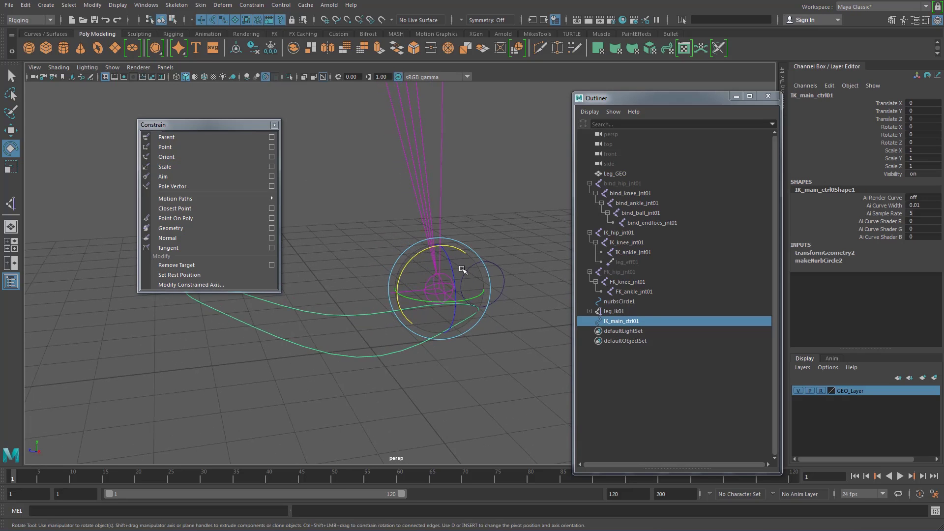
pyautogui.press('q')
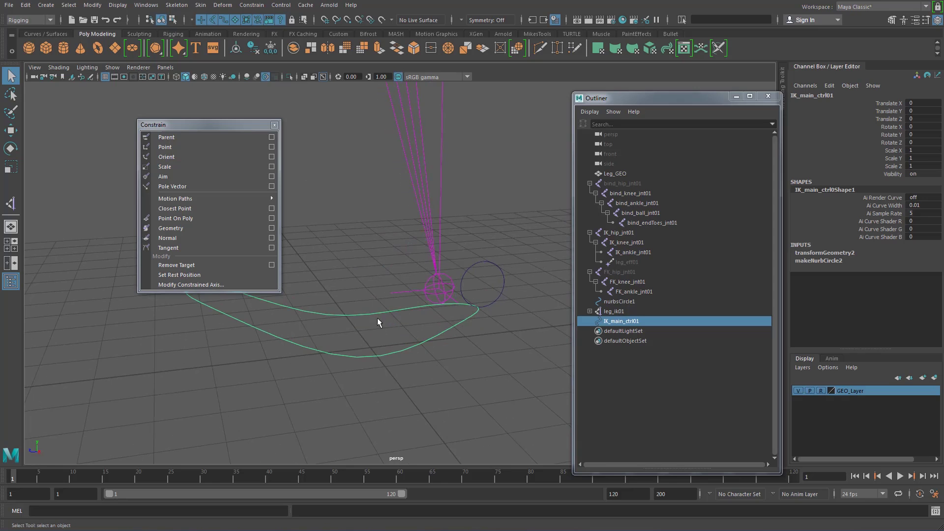
pyautogui.click(271, 157)
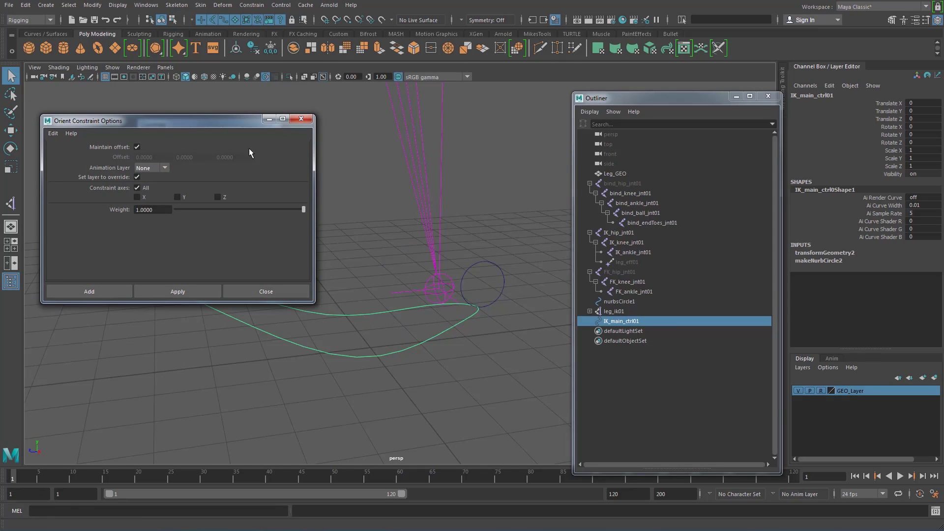
pyautogui.click(137, 148)
pyautogui.moveTo(191, 120); pyautogui.dragTo(190, 86)
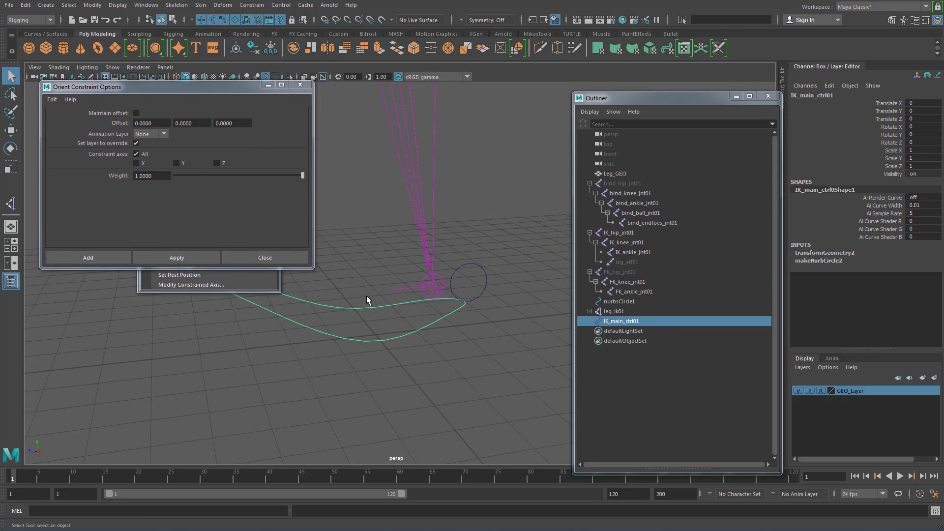
# Orient-constrain IK_ankle_jnt01 to IK_main_ctrl01 without maintaining the offset
pyautogui.keyDown('alt'); pyautogui.moveTo(381, 301); pyautogui.dragTo(435, 385); pyautogui.keyUp('alt')
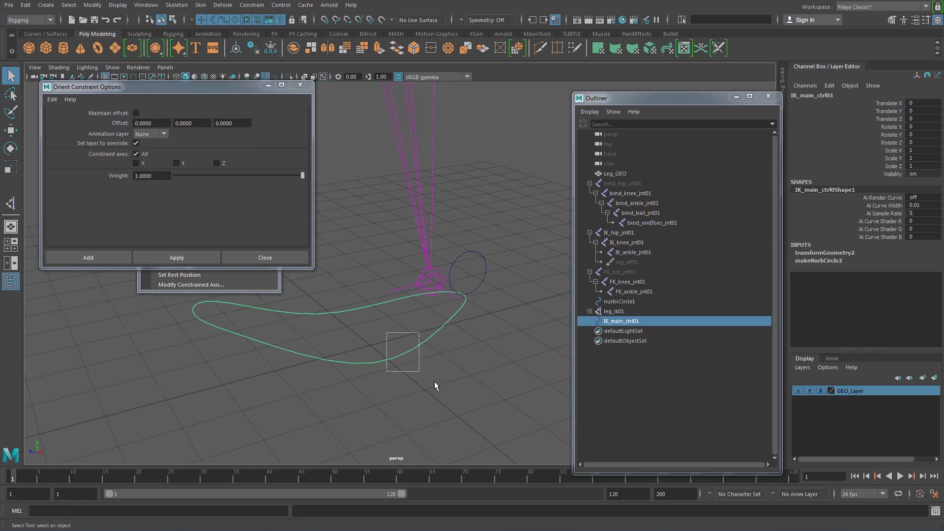
pyautogui.keyDown('shift'); pyautogui.click(440, 270); pyautogui.keyUp('shift')
pyautogui.moveTo(389, 344); pyautogui.dragTo(414, 365)
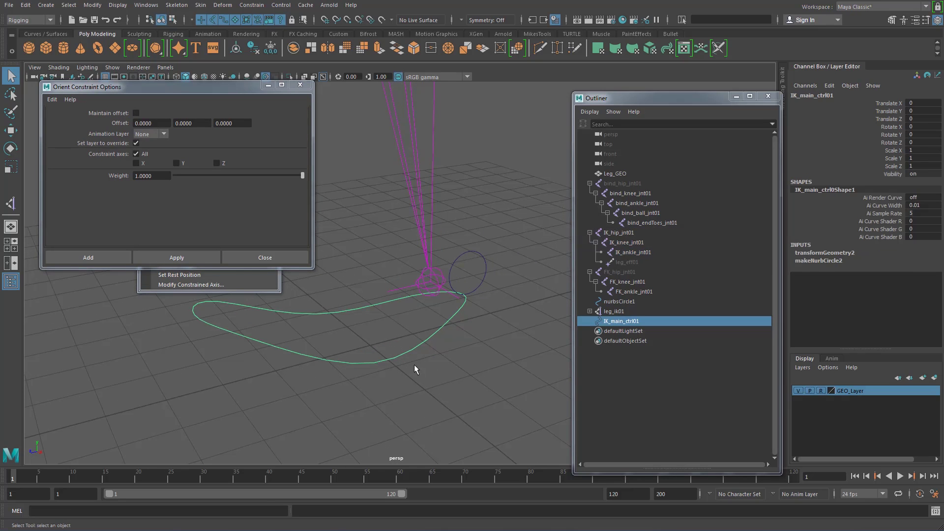
pyautogui.keyDown('shift'); pyautogui.click(440, 274); pyautogui.keyUp('shift')
pyautogui.click(172, 258)
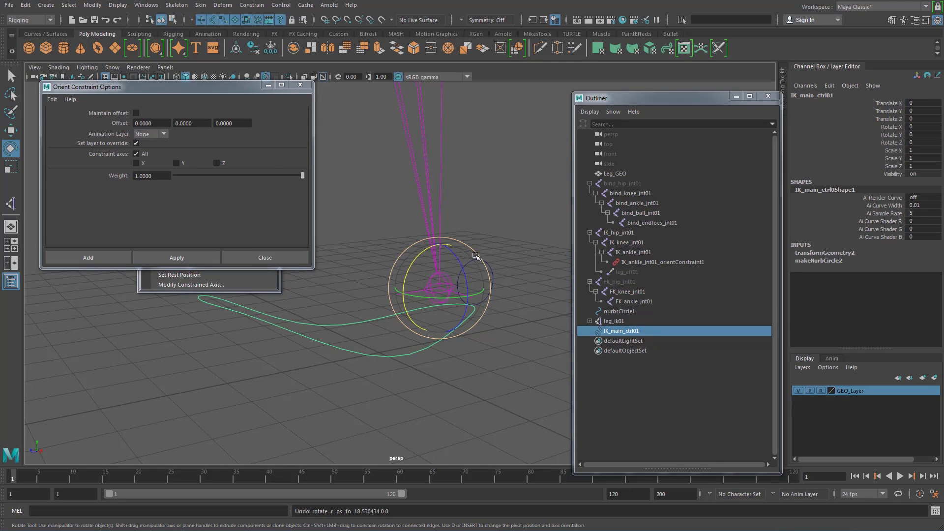
# Set the Blend attribute of nurbsCircle1 to 1 and show GEO_Layer to check the foot's orientation
pyautogui.moveTo(483, 241); pyautogui.dragTo(511, 282)
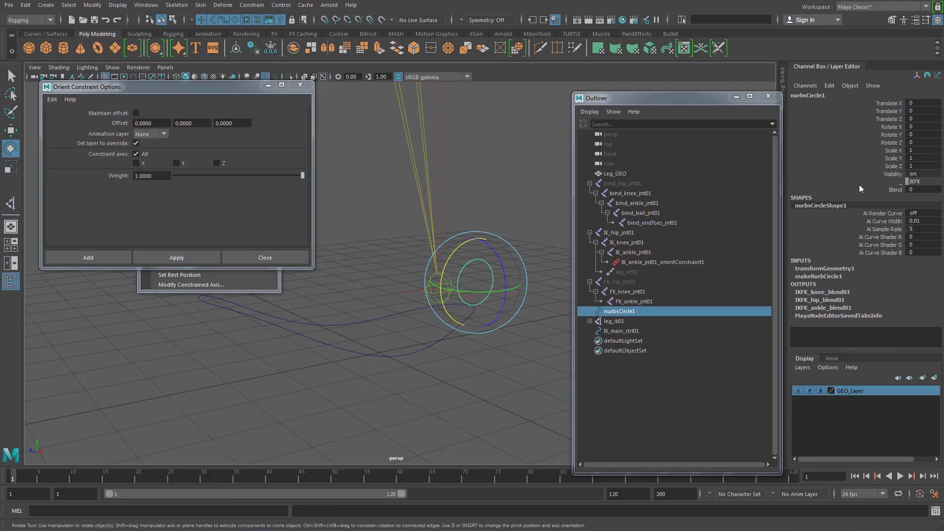
pyautogui.click(897, 190)
pyautogui.moveTo(523, 168); pyautogui.dragTo(859, 166, button='middle')
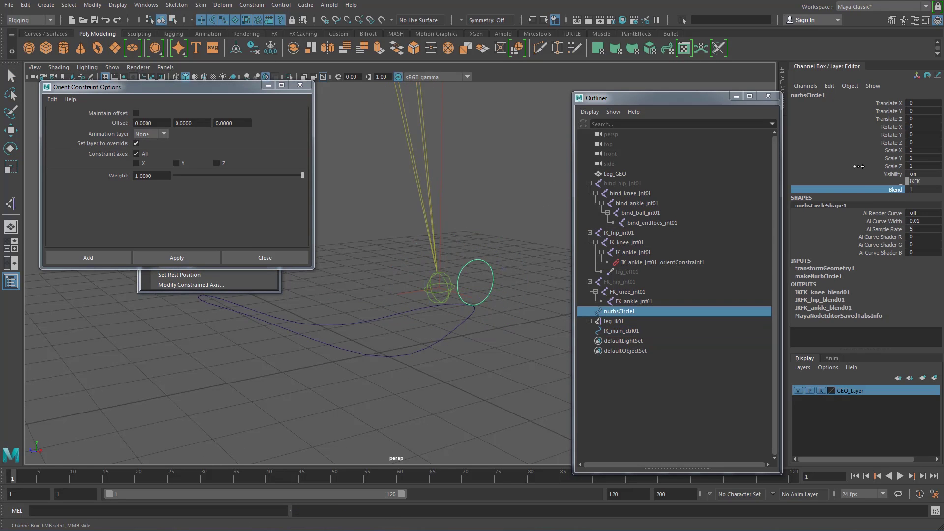
pyautogui.click(387, 327)
pyautogui.click(798, 392)
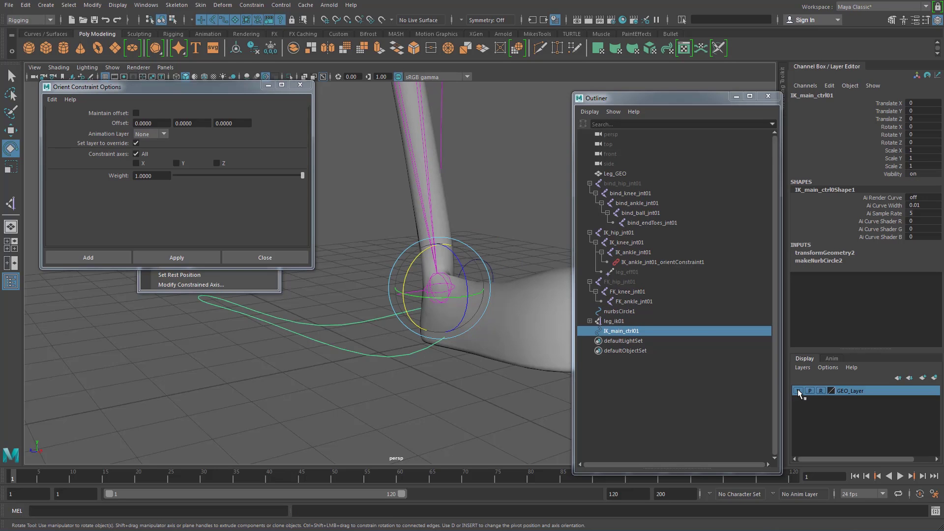
pyautogui.keyDown('alt'); pyautogui.moveTo(439, 358); pyautogui.dragTo(434, 357, button='right'); pyautogui.keyUp('alt')
pyautogui.keyDown('alt'); pyautogui.moveTo(451, 374); pyautogui.dragTo(344, 355); pyautogui.keyUp('alt')
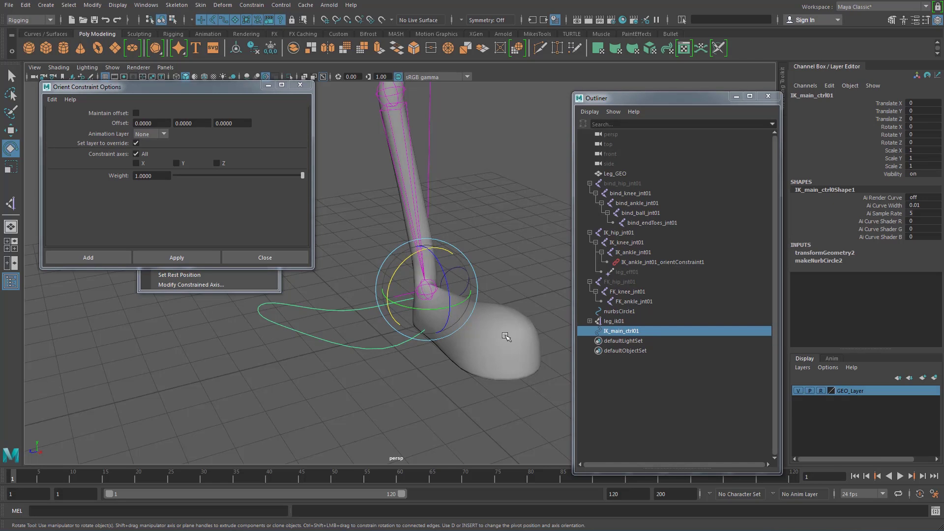
# Unhide bind_hip_jnt01 and compare the rotation values of leg_ik01 and bind_ankle_jnt01
pyautogui.click(618, 185)
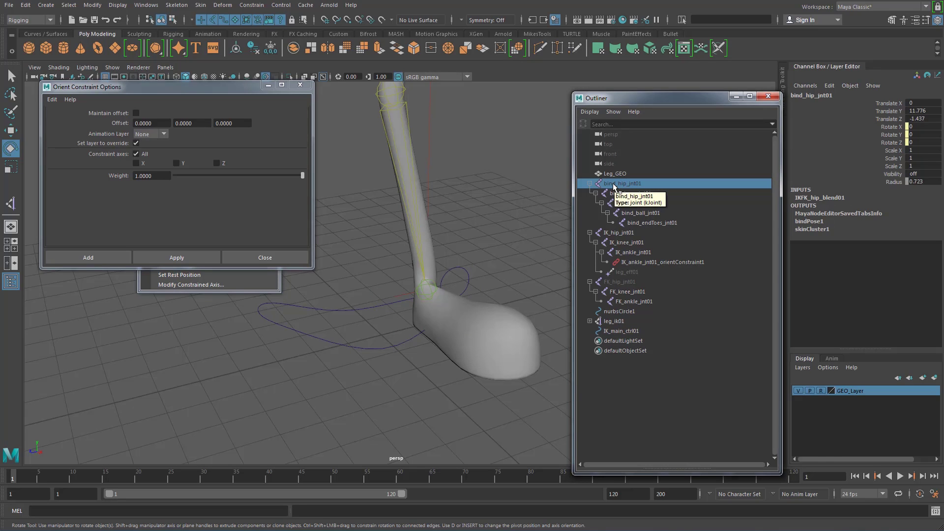
pyautogui.hotkey('shift', 'h')
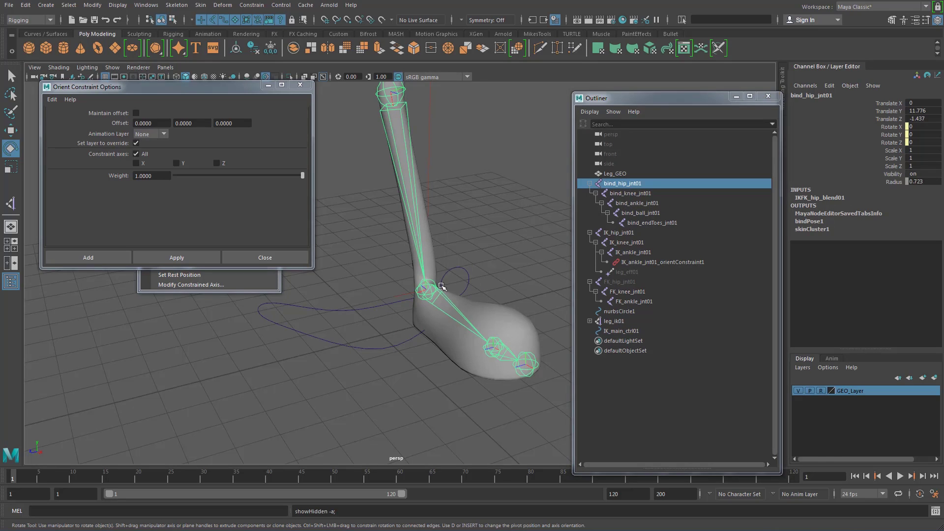
pyautogui.keyDown('alt'); pyautogui.moveTo(441, 290); pyautogui.dragTo(423, 304); pyautogui.keyUp('alt')
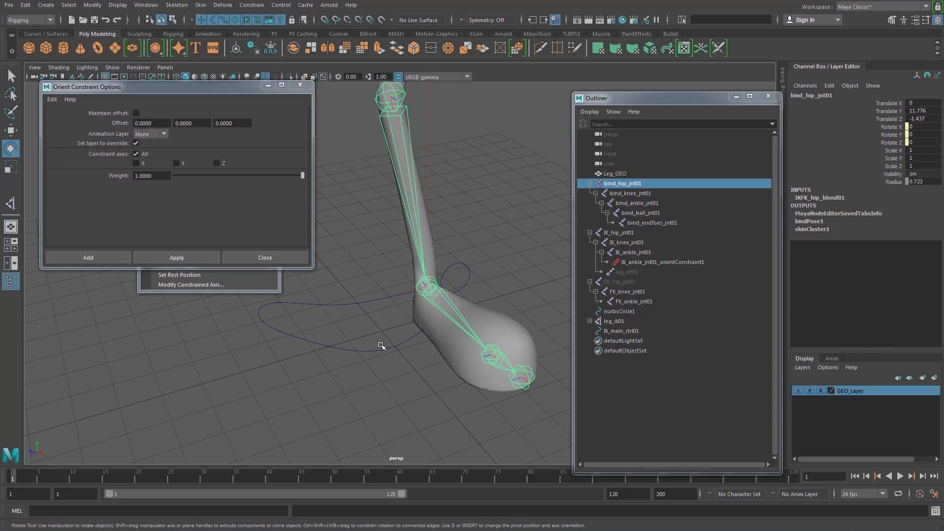
pyautogui.click(373, 270)
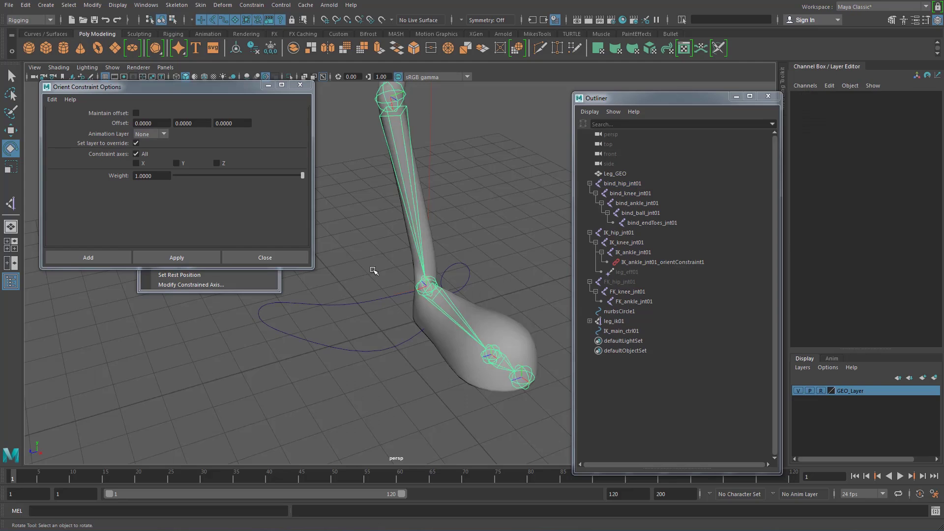
pyautogui.click(429, 283)
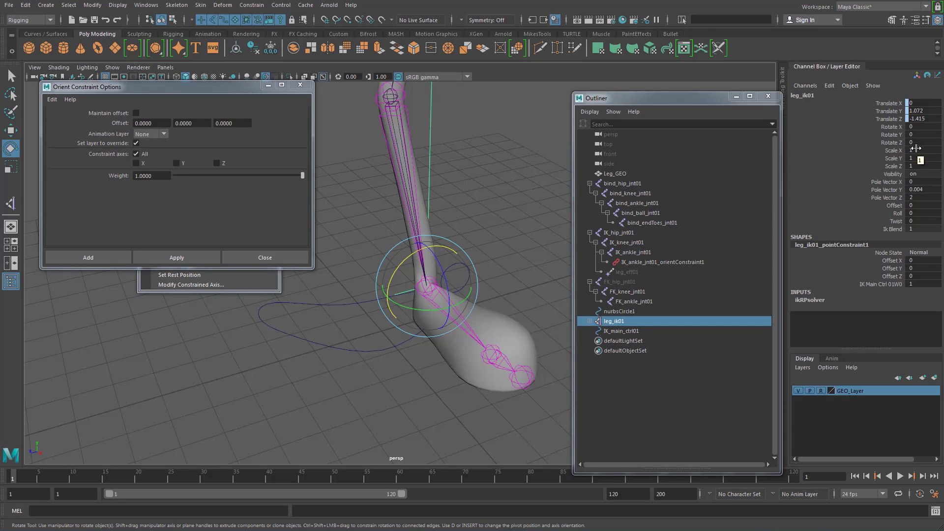
pyautogui.click(346, 249)
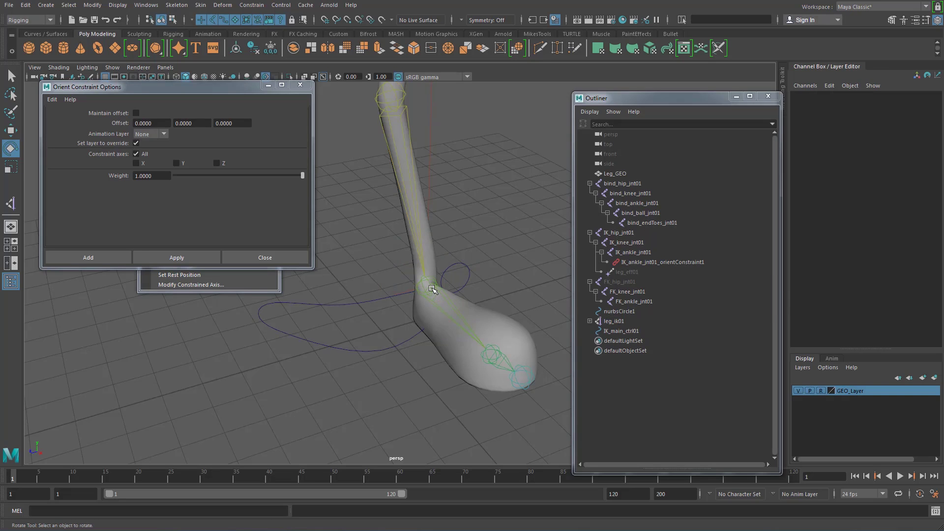
pyautogui.click(432, 289)
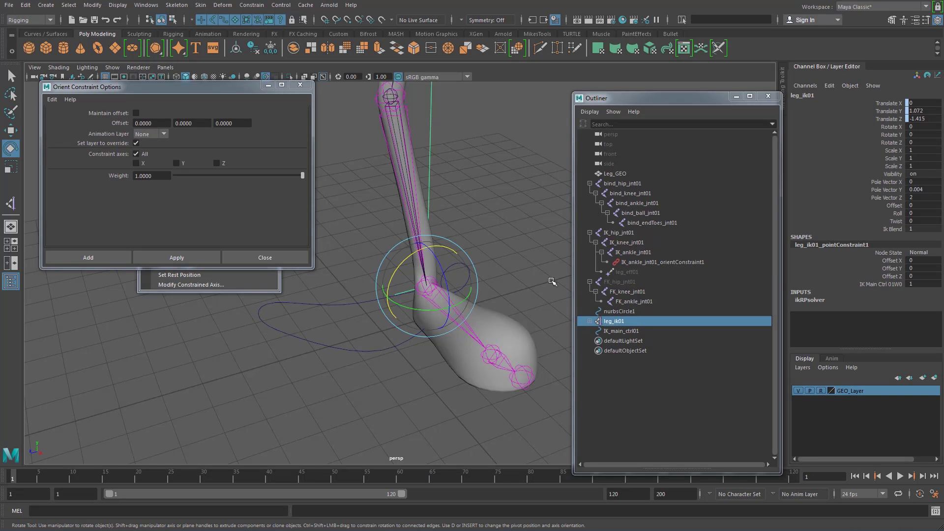
pyautogui.click(537, 287)
pyautogui.click(464, 315)
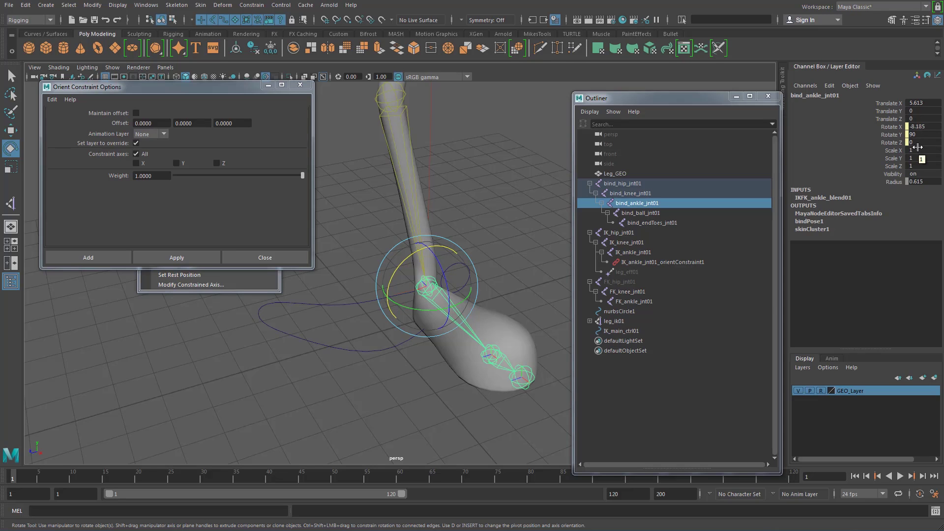
# Undo the recent selections and visibility changes until bind_hip_jnt01 and GEO_Layer are hidden again
pyautogui.hotkey('ctrl', 'z')
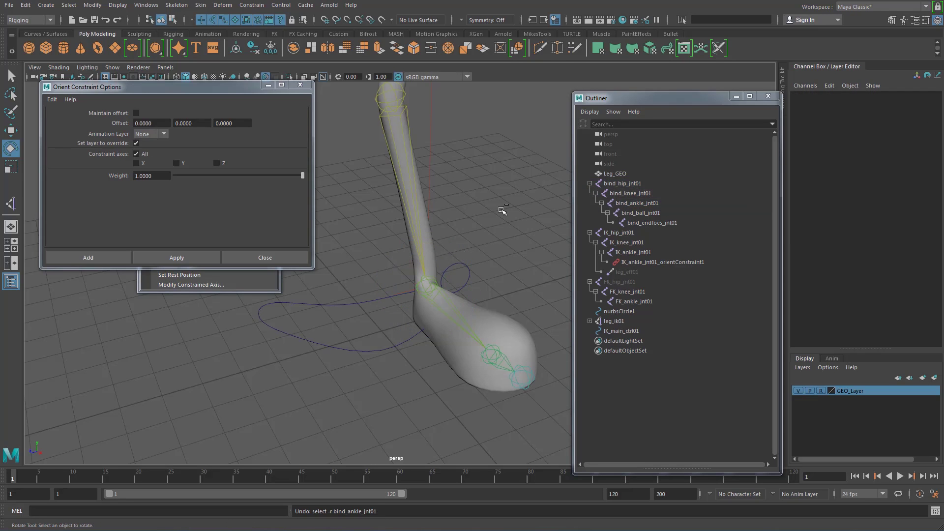
pyautogui.hotkey('ctrl', 'z')
pyautogui.hotkey('ctrl', 'z')
pyautogui.hotkey('ctrl', 'z')
pyautogui.hotkey('ctrl', 'z')
pyautogui.hotkey('ctrl', 'z')
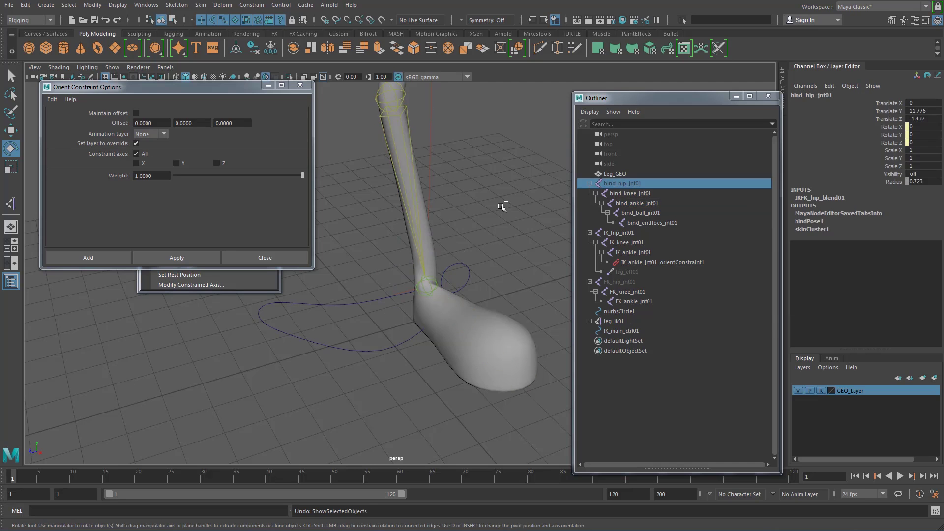
pyautogui.hotkey('ctrl', 'z')
pyautogui.hotkey('ctrl', 'z')
pyautogui.hotkey('ctrl', 'z')
pyautogui.hotkey('ctrl', 'z')
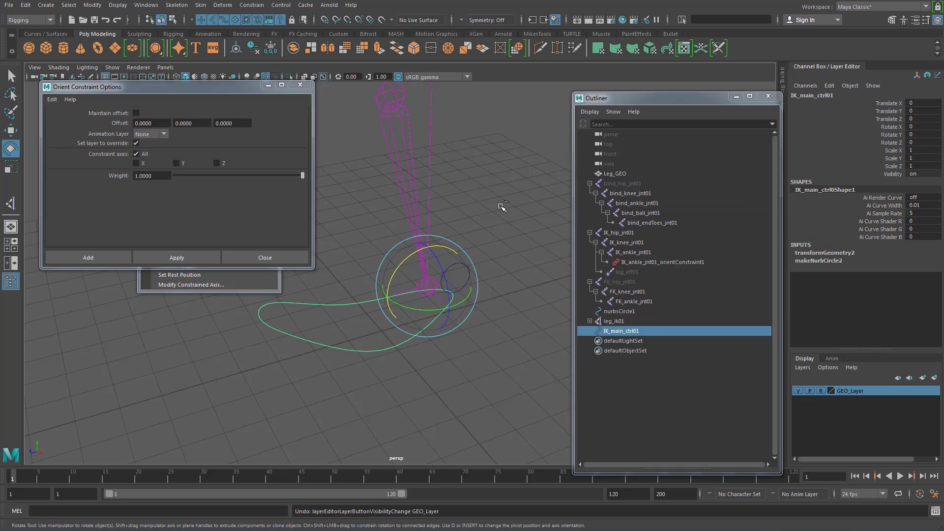
# Review the rotation and Joint Orient attributes of IK_knee_jnt01 in the Attribute Editor, and close it
pyautogui.hotkey('ctrl', 'a')
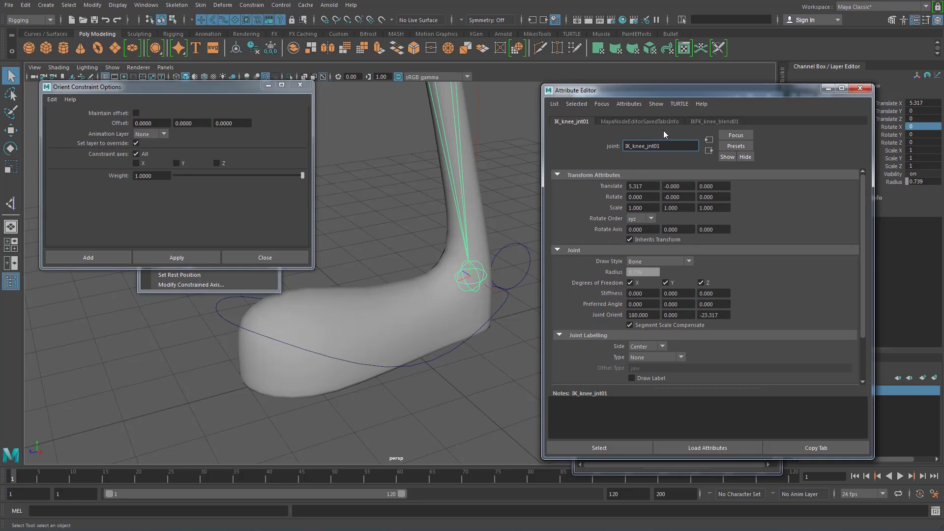
pyautogui.click(723, 121)
pyautogui.click(572, 123)
pyautogui.scroll(-2, 865, 226)
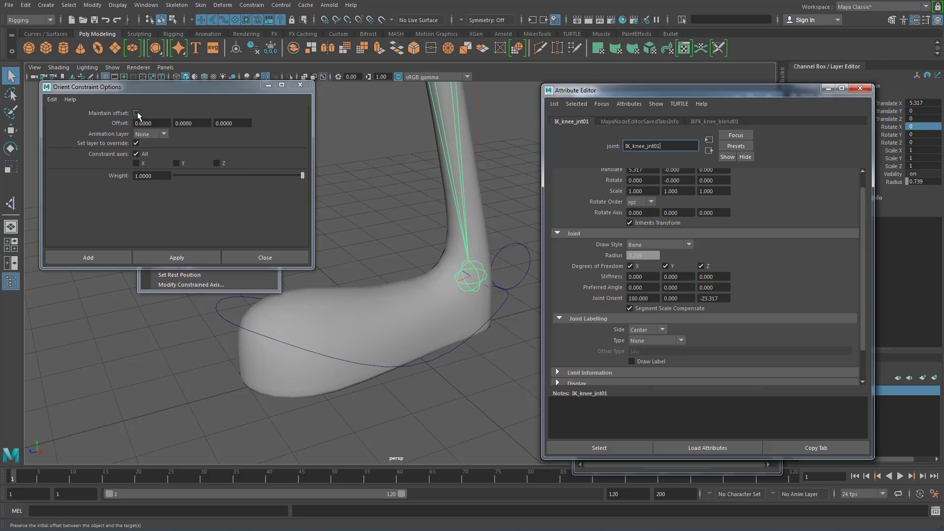
pyautogui.click(861, 88)
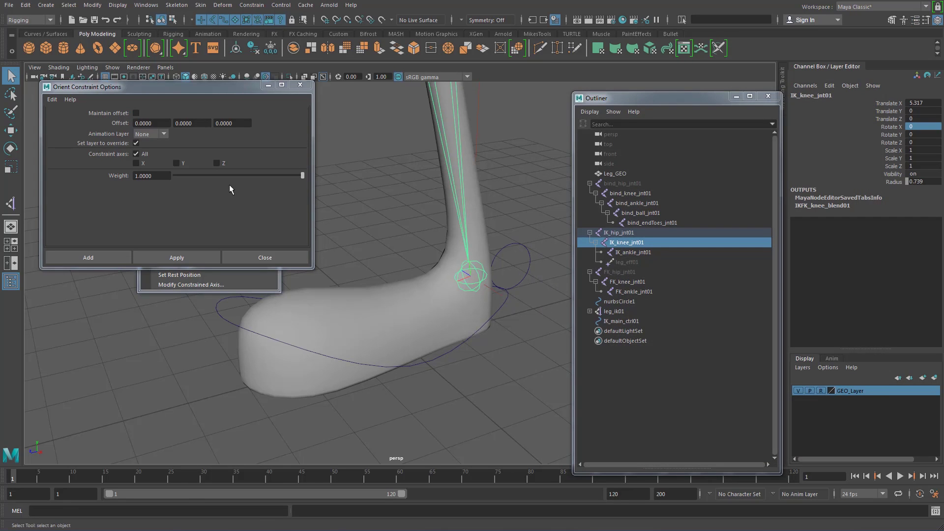
# Orient constrain IK_ankle_jnt01 to IK_main_ctrl01 with Maintain offset enabled, and close the constraint options
pyautogui.click(136, 113)
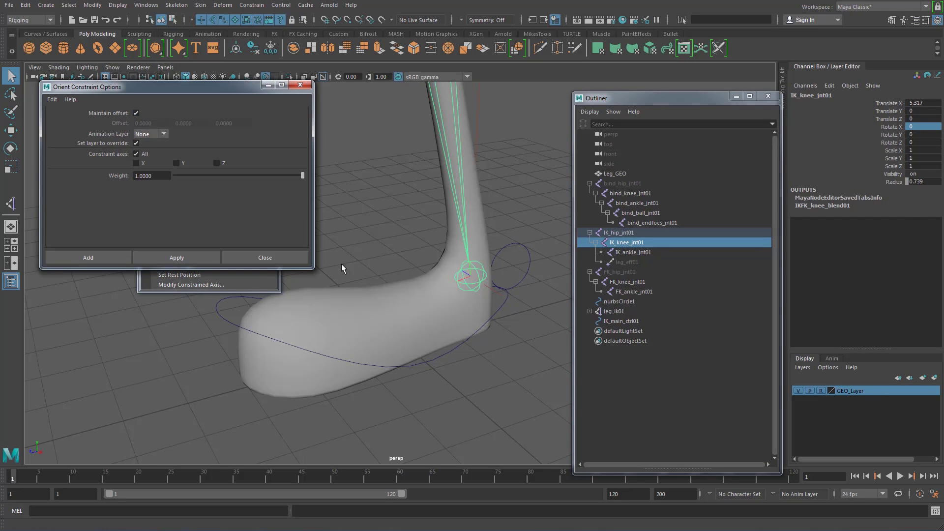
pyautogui.click(448, 350)
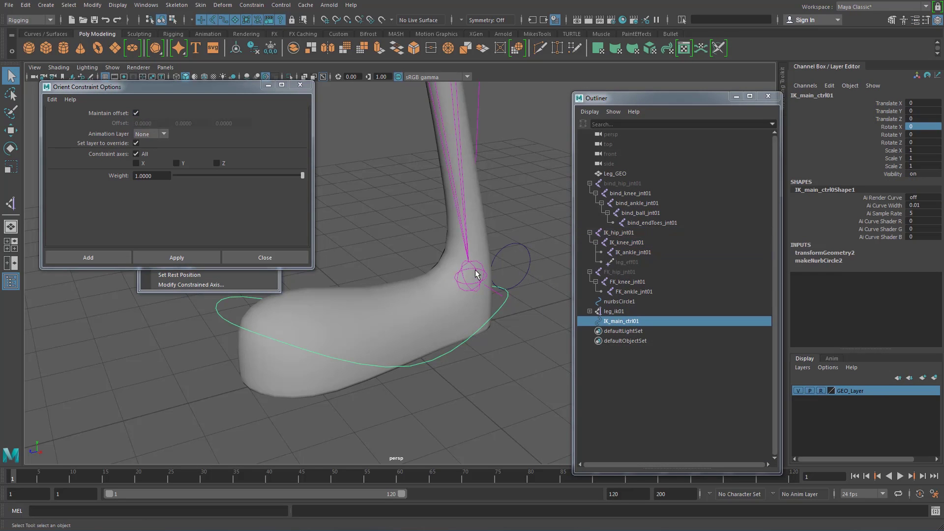
pyautogui.keyDown('shift'); pyautogui.click(475, 274); pyautogui.keyUp('shift')
pyautogui.click(206, 259)
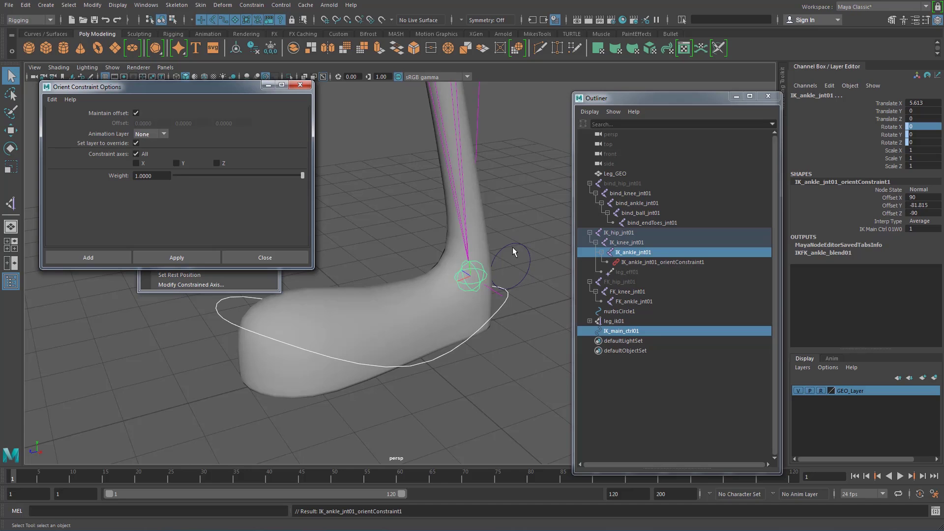
pyautogui.click(300, 85)
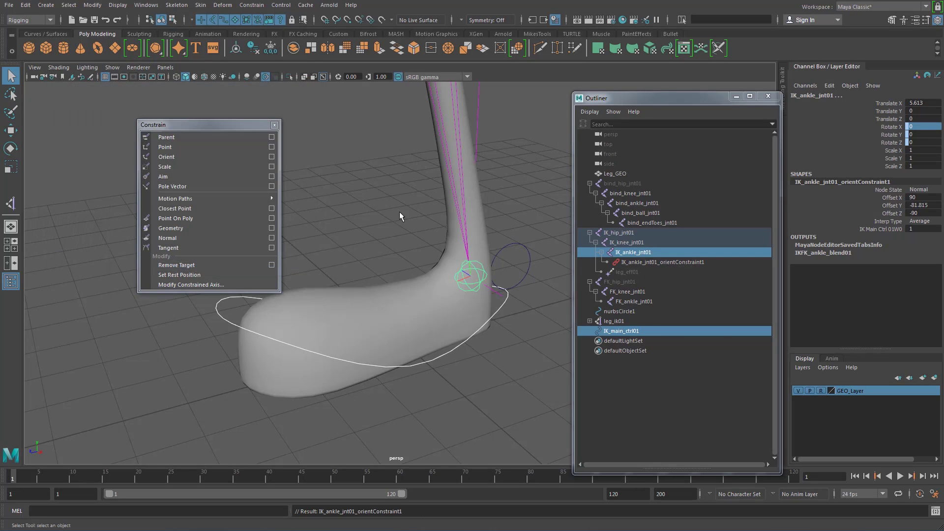
# Test IK_main_ctrl01 by moving and rotating it to check the leg and foot, and undo the test transforms
pyautogui.click(492, 359)
pyautogui.click(495, 311)
pyautogui.keyDown('alt'); pyautogui.moveTo(492, 310); pyautogui.dragTo(374, 290); pyautogui.keyUp('alt')
pyautogui.press('w')
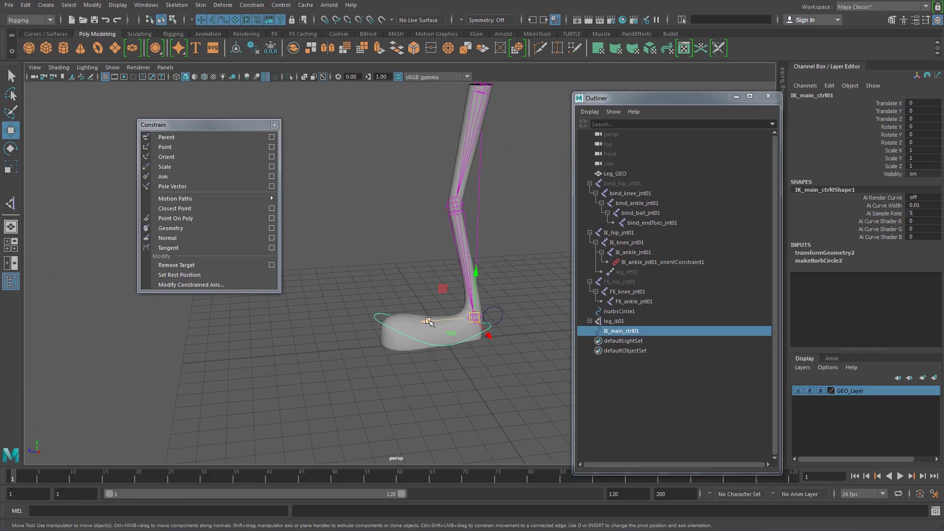
pyautogui.moveTo(428, 323); pyautogui.dragTo(345, 321)
pyautogui.moveTo(407, 285); pyautogui.dragTo(378, 226)
pyautogui.press('e')
pyautogui.hotkey('ctrl', 'z')
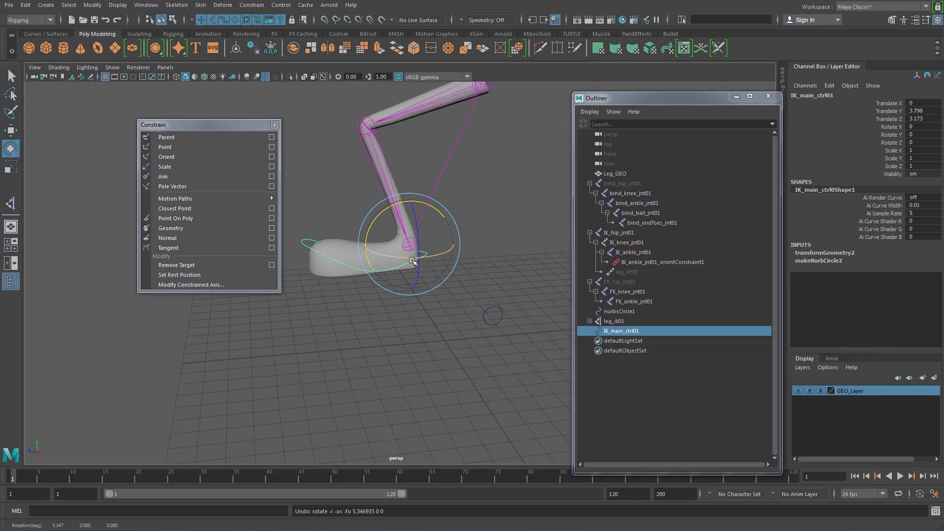
pyautogui.moveTo(409, 258); pyautogui.dragTo(396, 320)
pyautogui.hotkey('ctrl', 'z')
pyautogui.hotkey('ctrl', 'z')
pyautogui.hotkey('ctrl', 'z')
pyautogui.click(385, 261)
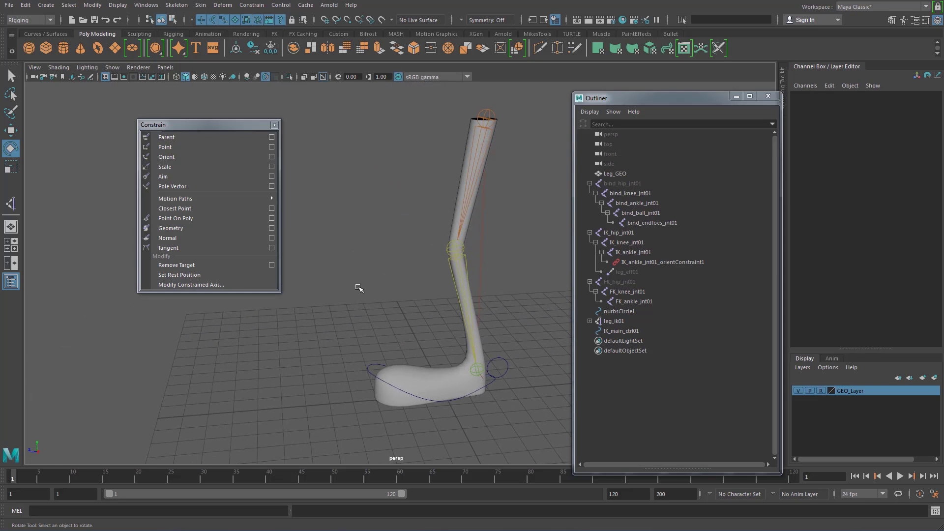
# Close the floating Constrain menu and, in the front view, start the EP Curve Tool with curve degree 1 Linear
pyautogui.click(274, 125)
pyautogui.keyDown('alt'); pyautogui.moveTo(338, 165); pyautogui.dragTo(468, 205); pyautogui.keyUp('alt')
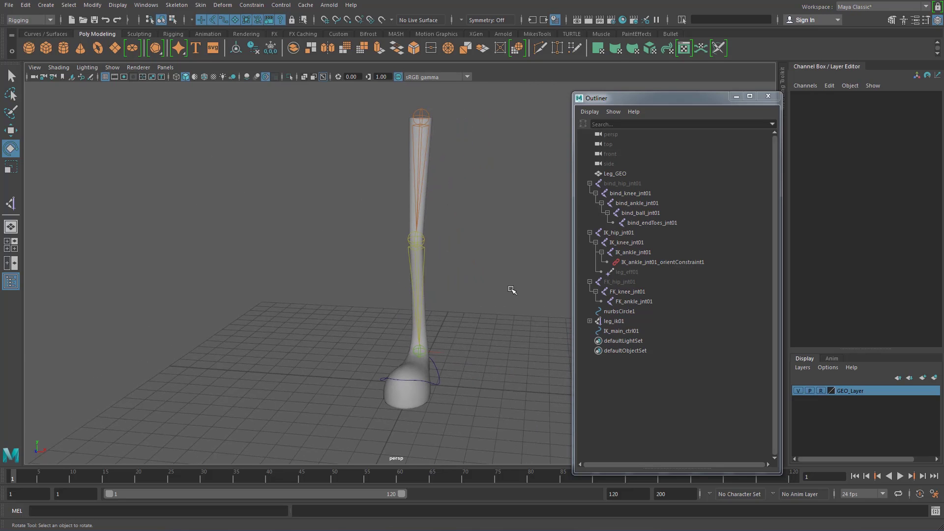
pyautogui.keyDown('alt'); pyautogui.moveTo(523, 228); pyautogui.dragTo(352, 228, button='right'); pyautogui.keyUp('alt')
pyautogui.keyDown('alt'); pyautogui.moveTo(352, 228); pyautogui.dragTo(252, 291); pyautogui.keyUp('alt')
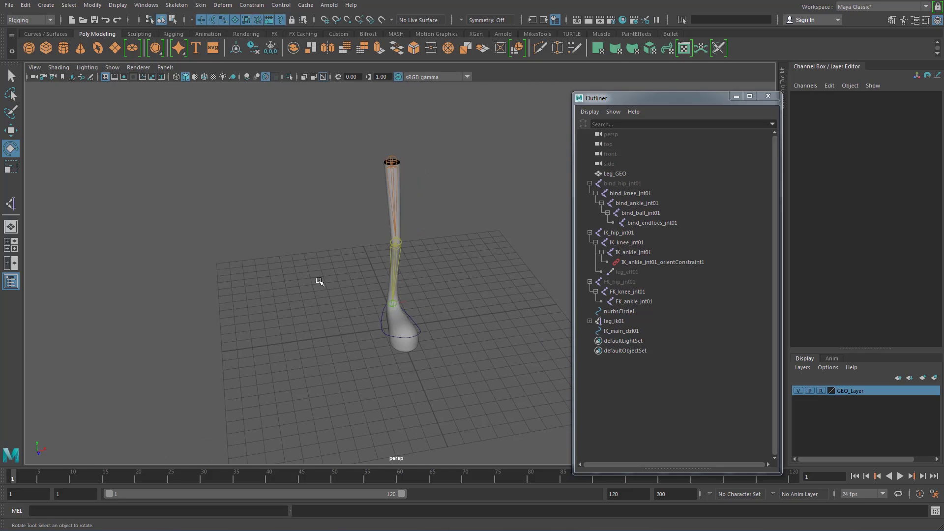
pyautogui.keyDown('alt'); pyautogui.moveTo(428, 274); pyautogui.dragTo(382, 250); pyautogui.keyUp('alt')
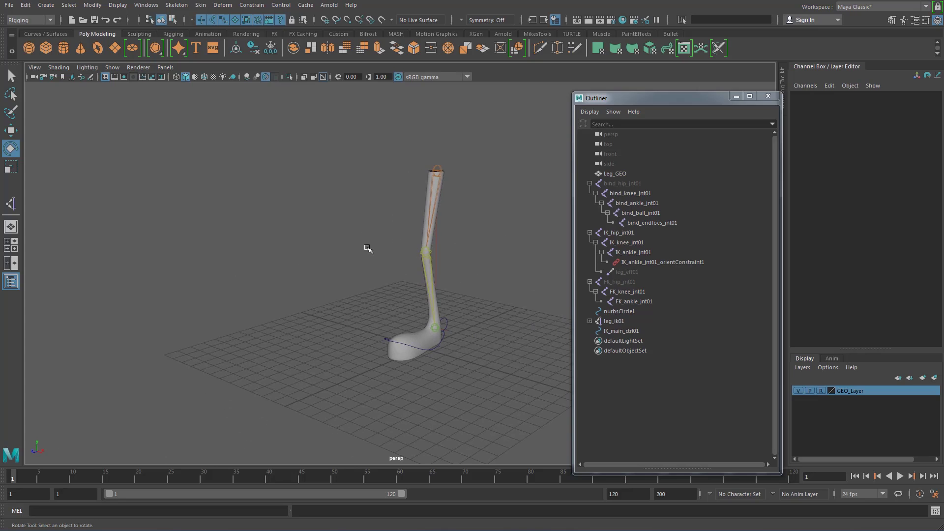
pyautogui.press('space')
pyautogui.press('space')
pyautogui.keyDown('alt'); pyautogui.moveTo(458, 178); pyautogui.dragTo(238, 290, button='middle'); pyautogui.keyUp('alt')
pyautogui.click(62, 34)
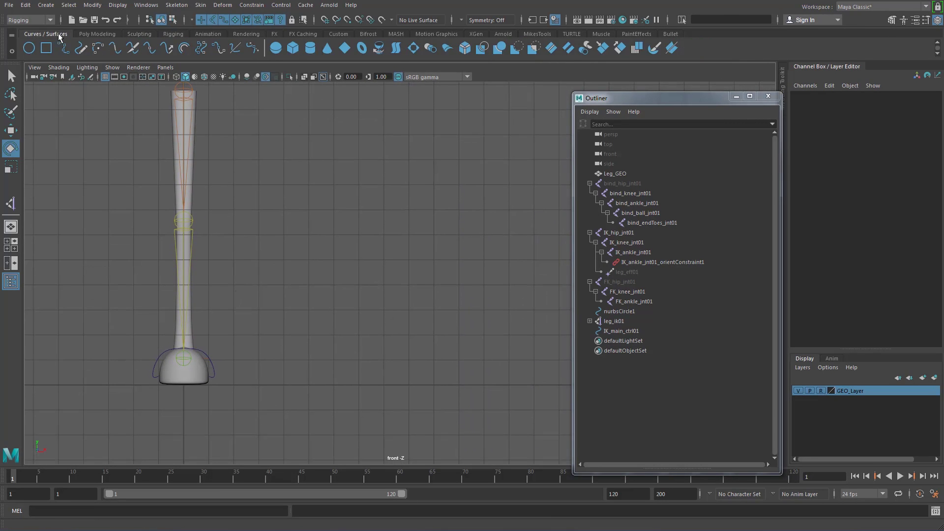
pyautogui.doubleClick(63, 51)
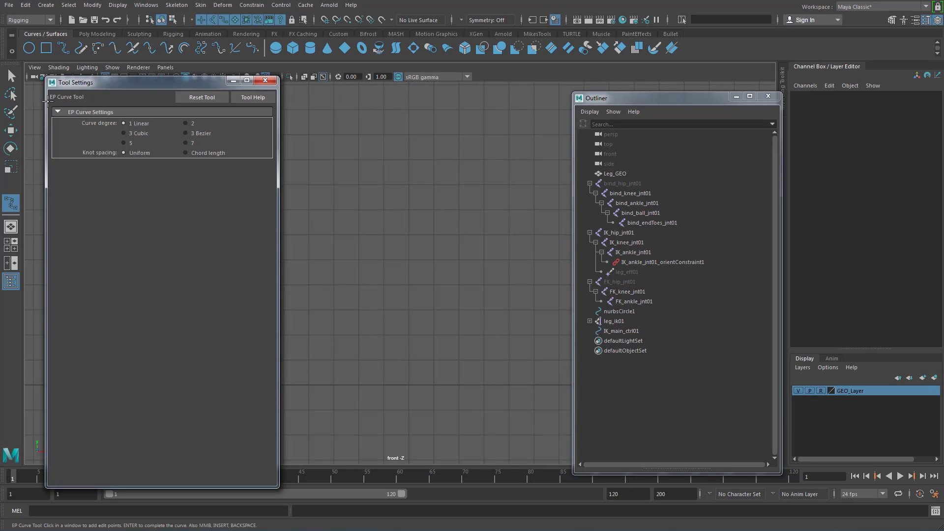
pyautogui.moveTo(103, 85); pyautogui.dragTo(92, 78)
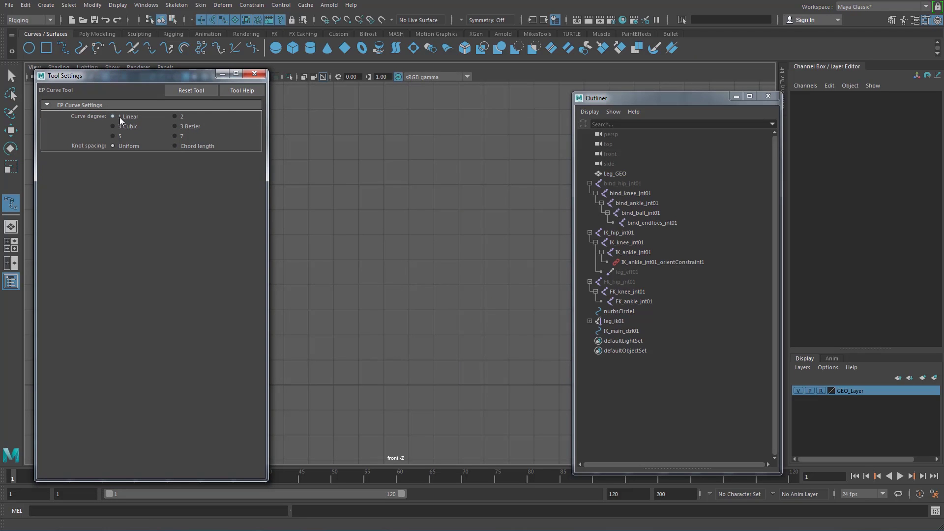
pyautogui.click(384, 250)
pyautogui.click(466, 152)
pyautogui.click(500, 234)
pyautogui.click(448, 317)
pyautogui.click(378, 319)
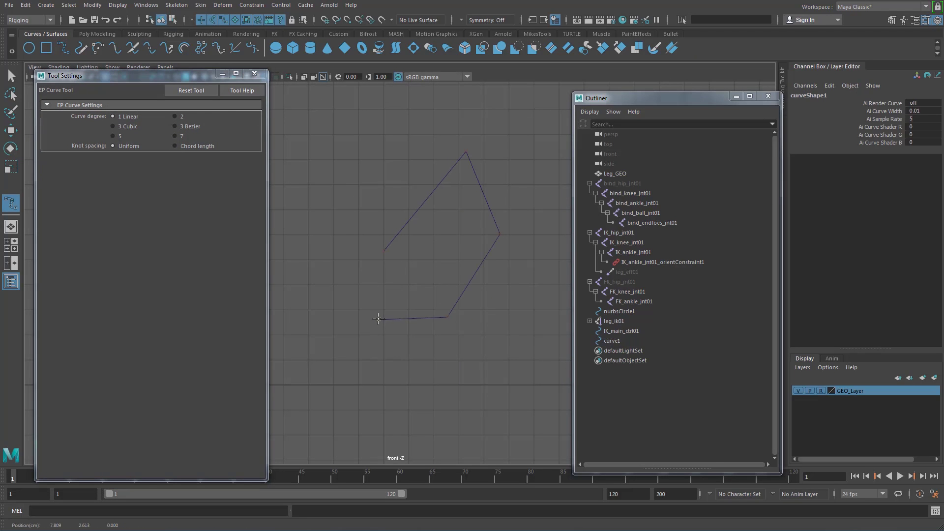
pyautogui.press('BackSpace')
pyautogui.press('BackSpace')
pyautogui.press('BackSpace')
pyautogui.press('BackSpace')
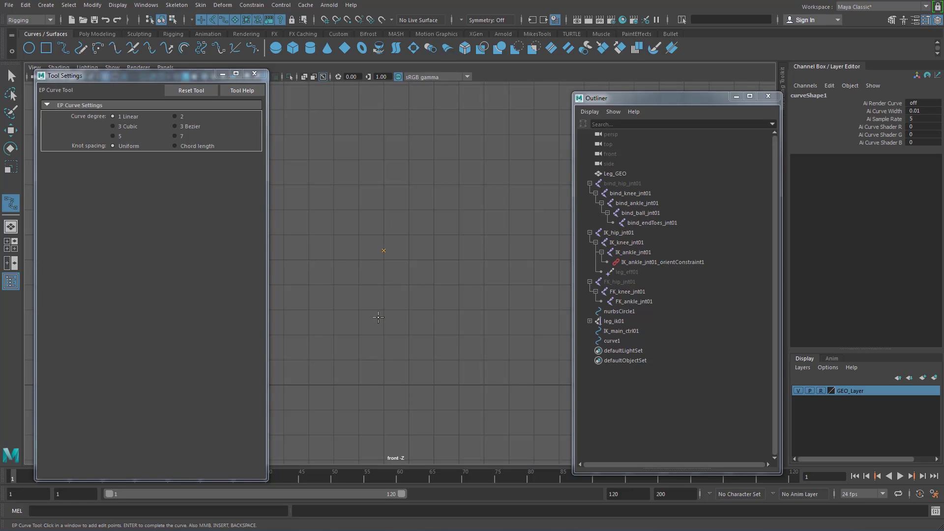
pyautogui.press('BackSpace')
# Draw a closed four-way arrow outline beside the leg in the front view, with every point snapped to the grid
pyautogui.press('x')
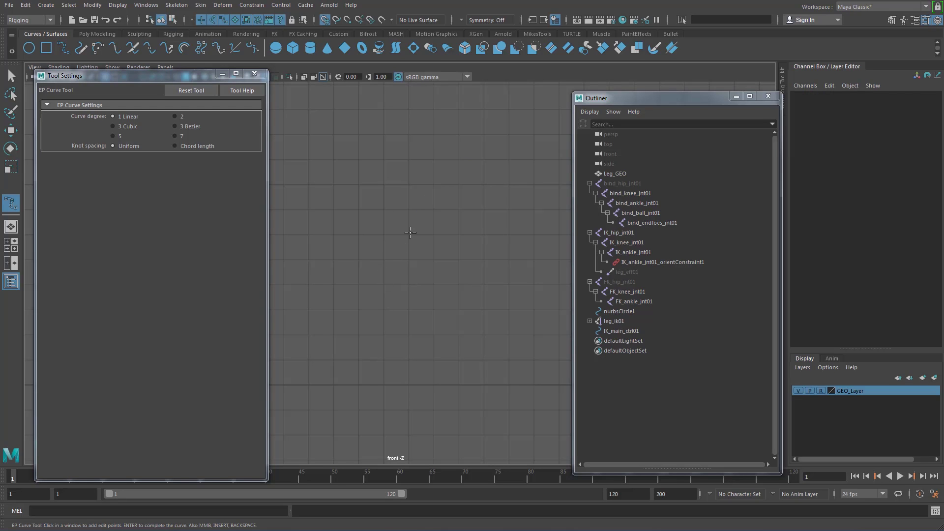
pyautogui.click(410, 233)
pyautogui.click(409, 184)
pyautogui.click(383, 184)
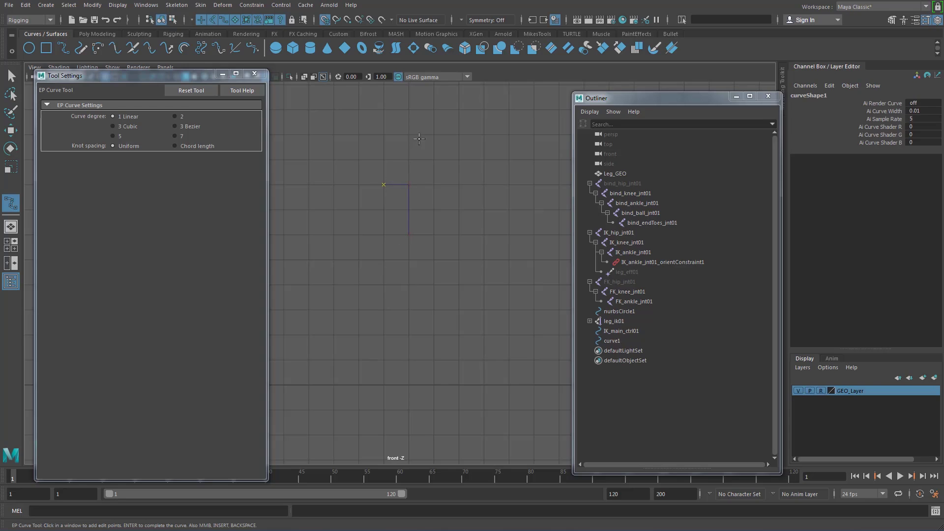
pyautogui.click(434, 136)
pyautogui.click(484, 185)
pyautogui.click(459, 185)
pyautogui.click(459, 234)
pyautogui.click(510, 234)
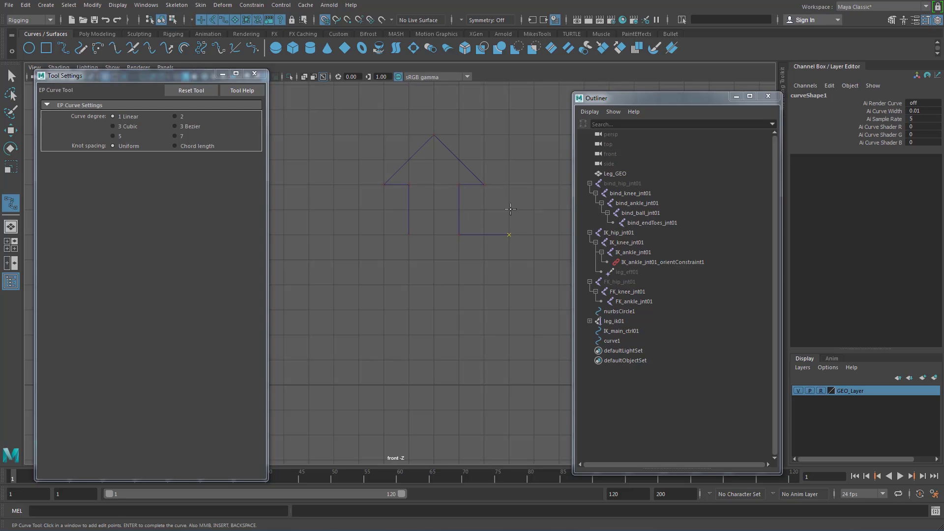
pyautogui.click(560, 260)
pyautogui.click(511, 310)
pyautogui.click(509, 286)
pyautogui.click(457, 286)
pyautogui.click(460, 336)
pyautogui.click(485, 336)
pyautogui.click(436, 385)
pyautogui.click(383, 336)
pyautogui.click(408, 284)
pyautogui.click(359, 286)
pyautogui.click(310, 260)
pyautogui.click(359, 210)
pyautogui.click(359, 235)
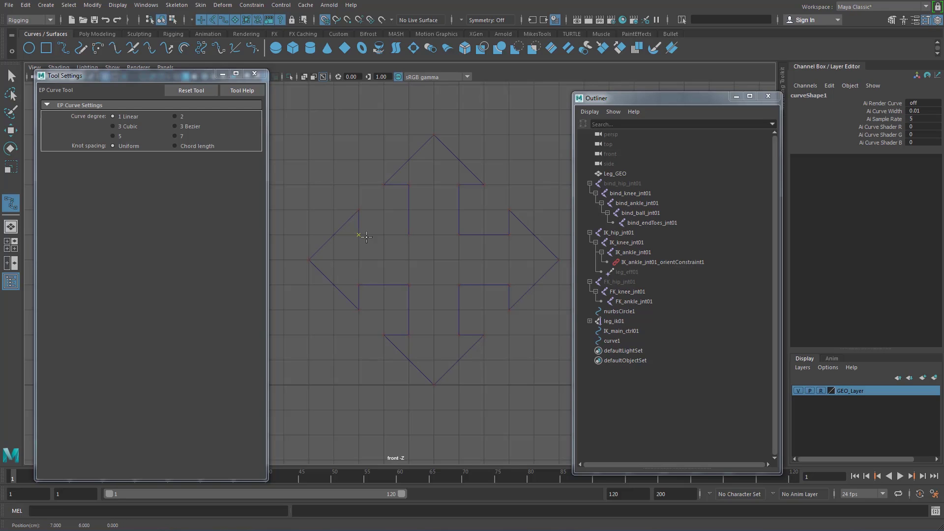
pyautogui.click(409, 235)
pyautogui.press('Return')
# Return to the perspective view, close the tool settings, center the four-way arrow curve's pivot and delete its history
pyautogui.press('e')
pyautogui.press('space')
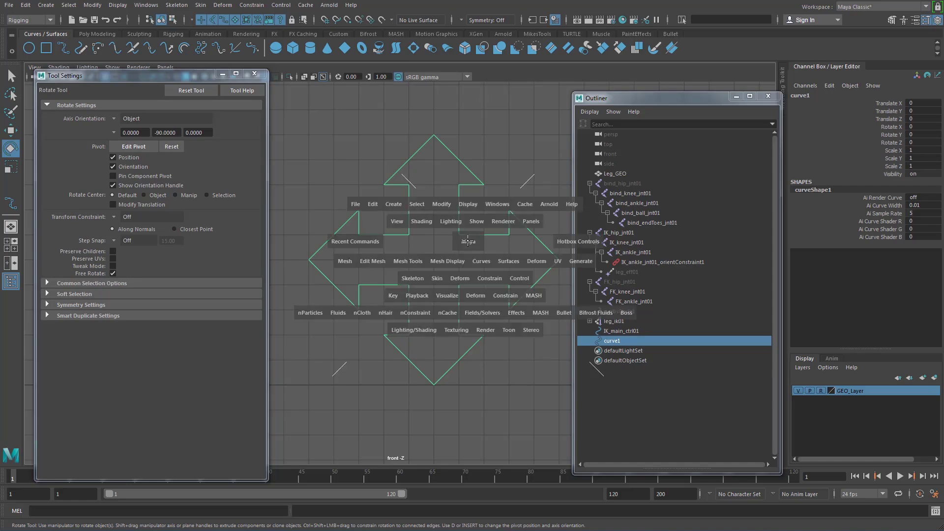
pyautogui.press('space')
pyautogui.keyDown('alt'); pyautogui.moveTo(462, 212); pyautogui.dragTo(478, 213); pyautogui.keyUp('alt')
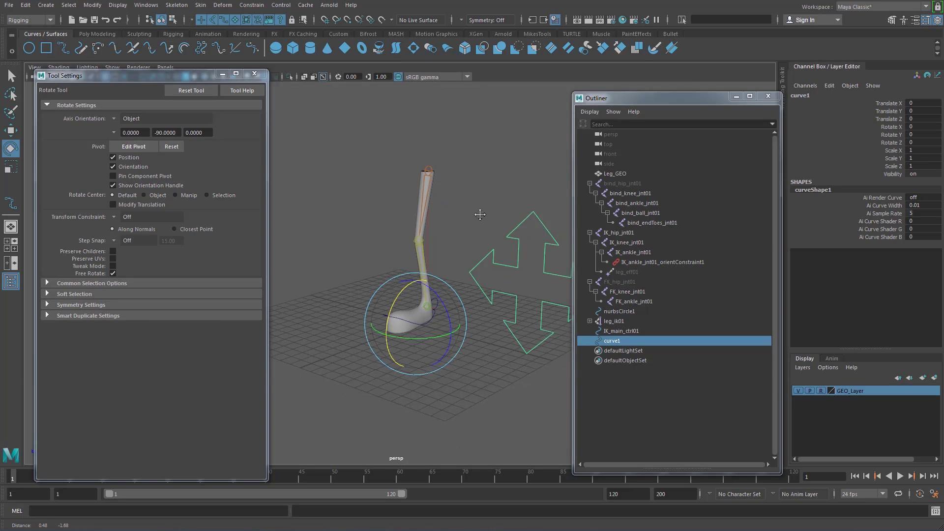
pyautogui.keyDown('alt'); pyautogui.moveTo(479, 213); pyautogui.dragTo(472, 180, button='middle'); pyautogui.keyUp('alt')
pyautogui.keyDown('alt'); pyautogui.moveTo(472, 180); pyautogui.dragTo(492, 235, button='right'); pyautogui.keyUp('alt')
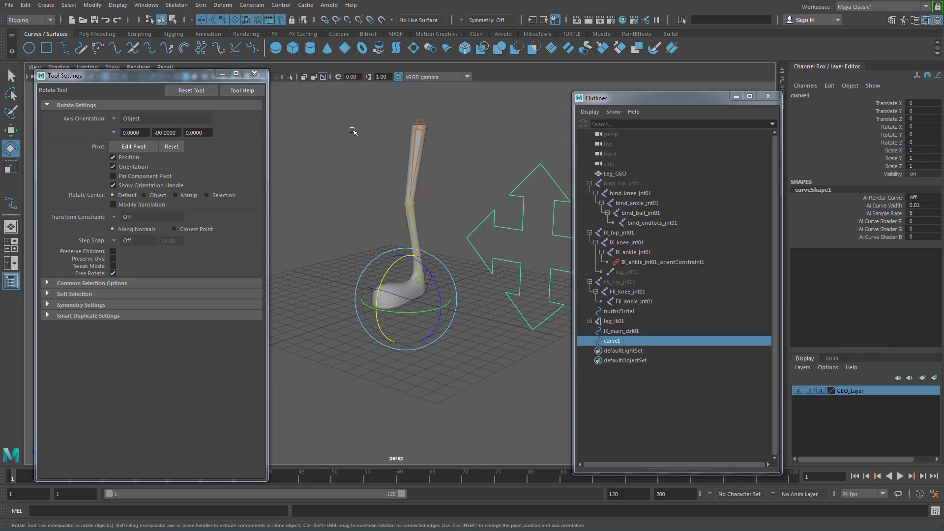
pyautogui.click(254, 73)
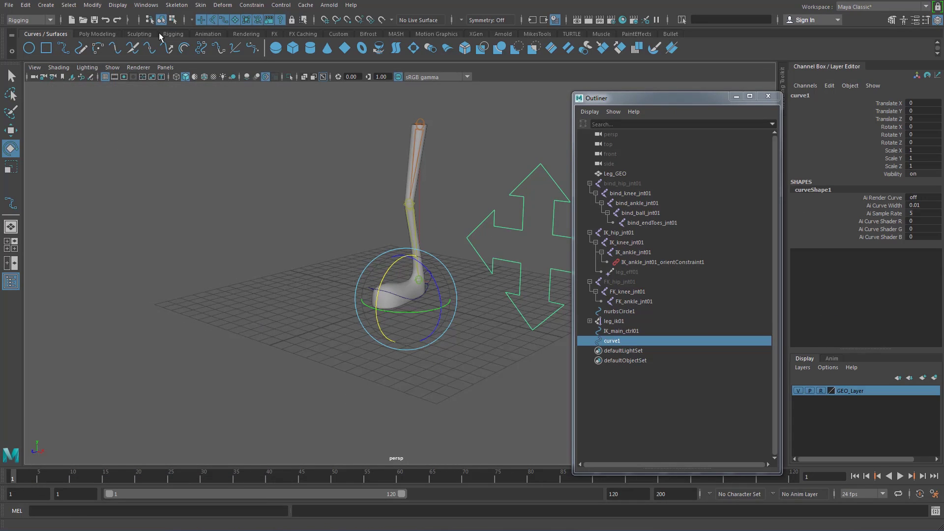
pyautogui.click(103, 34)
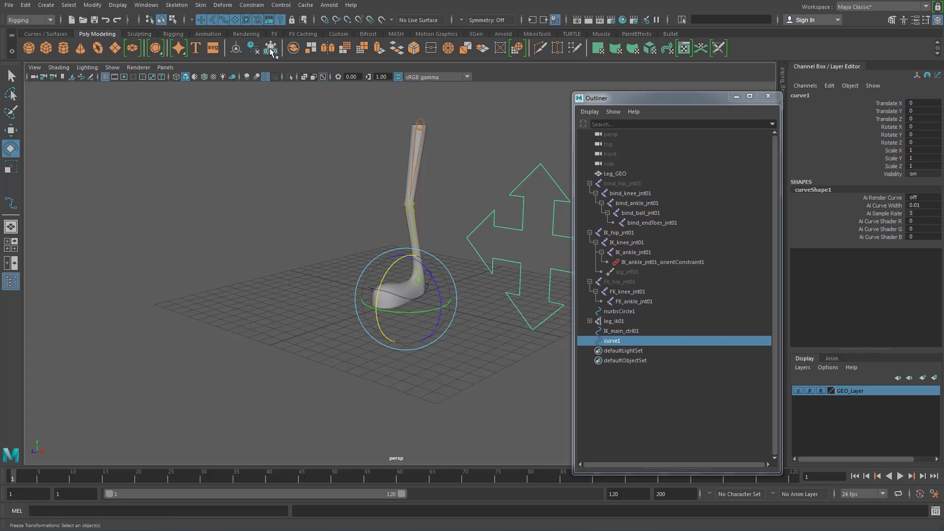
pyautogui.click(236, 49)
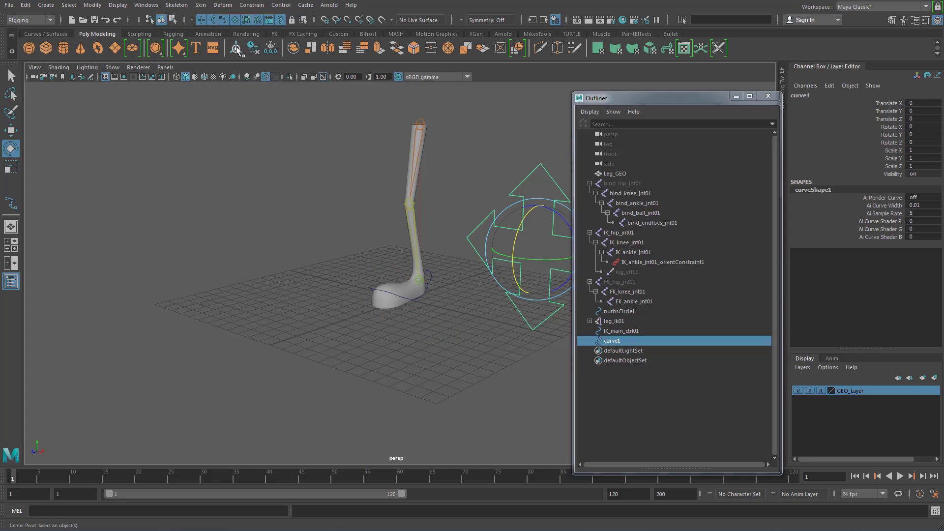
pyautogui.click(255, 50)
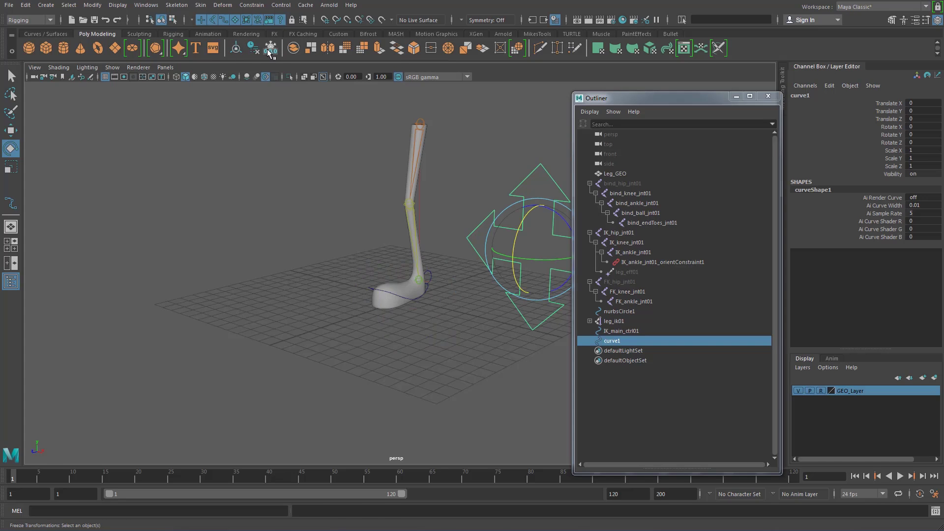
# Scale the four-way arrow curve down uniformly to about 0.723
pyautogui.keyDown('alt'); pyautogui.moveTo(458, 236); pyautogui.dragTo(394, 231, button='middle'); pyautogui.keyUp('alt')
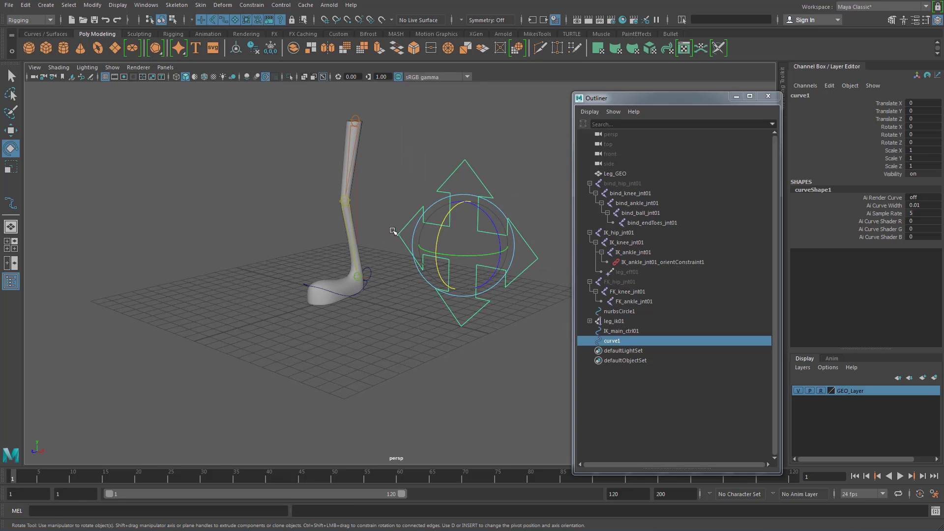
pyautogui.press('r')
pyautogui.moveTo(463, 245)
pyautogui.mouseDown()
pyautogui.moveTo(430, 256)
pyautogui.moveTo(451, 256)
pyautogui.mouseUp()
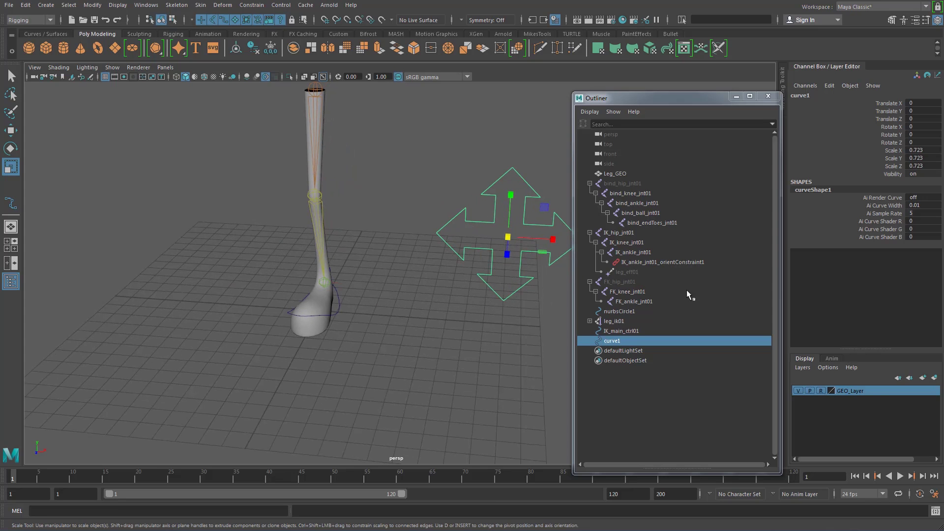
# Hide GEO_Layer and snap the four-way arrow curve onto the knee joint
pyautogui.click(797, 391)
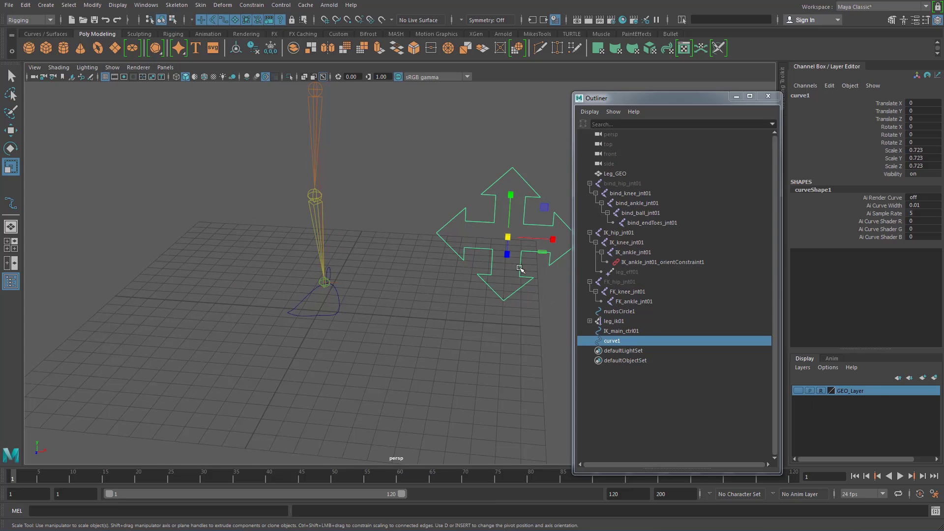
pyautogui.press('w')
pyautogui.press('v')
pyautogui.moveTo(334, 199); pyautogui.dragTo(459, 226)
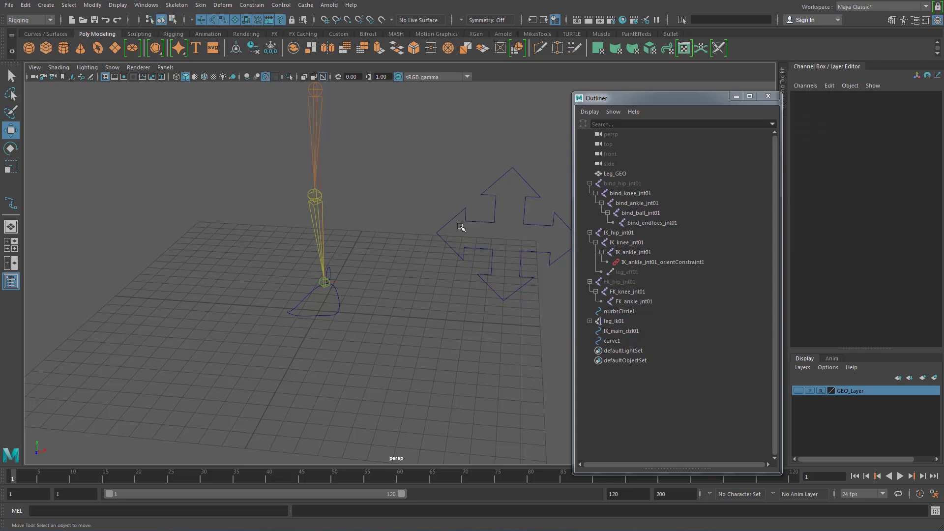
pyautogui.click(493, 221)
pyautogui.press('v')
pyautogui.moveTo(506, 237); pyautogui.dragTo(347, 190)
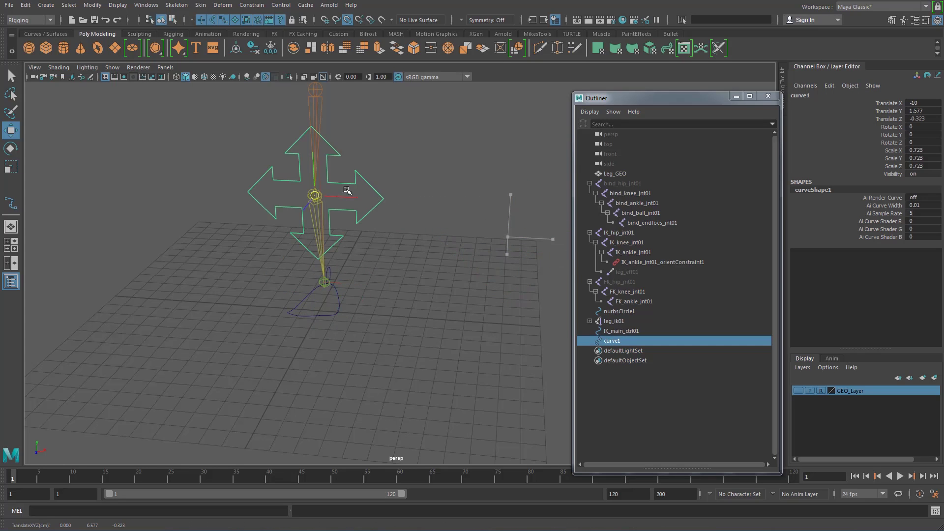
# Scale curve1 down uniformly to about 0.401 and move it in front of the knee at Translate Z about 5.264
pyautogui.keyDown('alt'); pyautogui.moveTo(482, 239); pyautogui.dragTo(482, 275); pyautogui.keyUp('alt')
pyautogui.press('r')
pyautogui.moveTo(382, 205); pyautogui.dragTo(255, 215)
pyautogui.press('w')
# Select the inner control vertices of curve1 and pull them forward along Z, away from the knee
pyautogui.moveTo(259, 228); pyautogui.dragTo(214, 229, button='right')
pyautogui.moveTo(248, 223); pyautogui.dragTo(250, 262)
pyautogui.moveTo(212, 227); pyautogui.dragTo(198, 229)
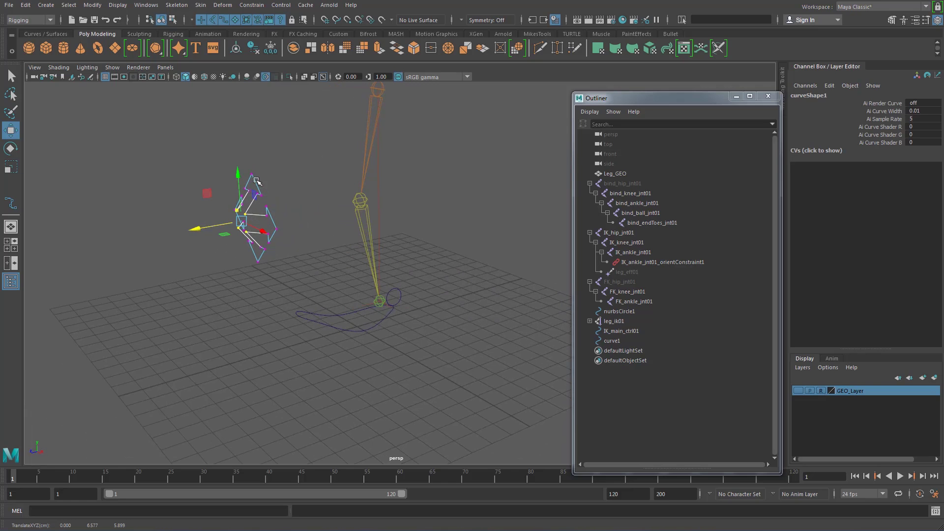
# Return curve1 to object mode, freeze its transformations and reselect it
pyautogui.moveTo(255, 182); pyautogui.dragTo(282, 171, button='right')
pyautogui.click(293, 172)
pyautogui.keyDown('alt'); pyautogui.moveTo(312, 178); pyautogui.dragTo(287, 201); pyautogui.keyUp('alt')
pyautogui.click(287, 203)
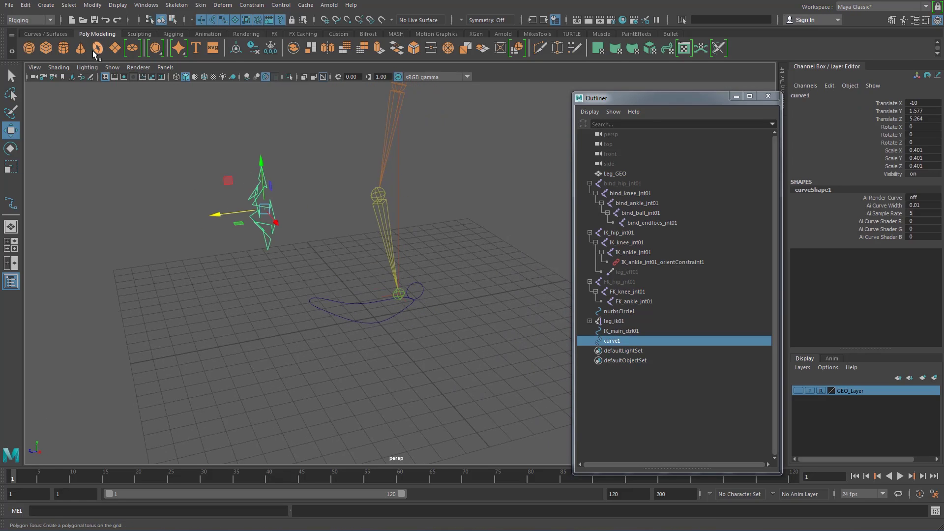
pyautogui.click(271, 50)
pyautogui.click(309, 183)
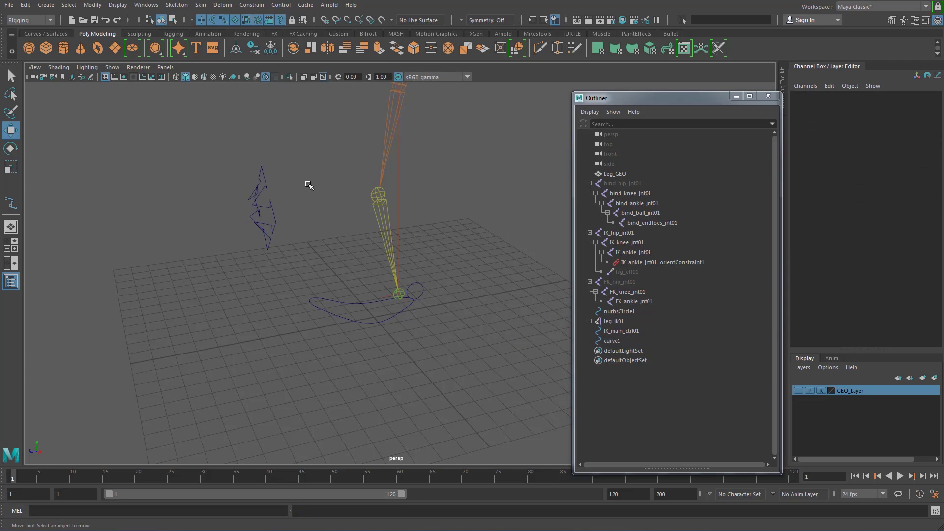
pyautogui.click(256, 193)
pyautogui.keyDown('alt'); pyautogui.moveTo(299, 232); pyautogui.dragTo(354, 203); pyautogui.keyUp('alt')
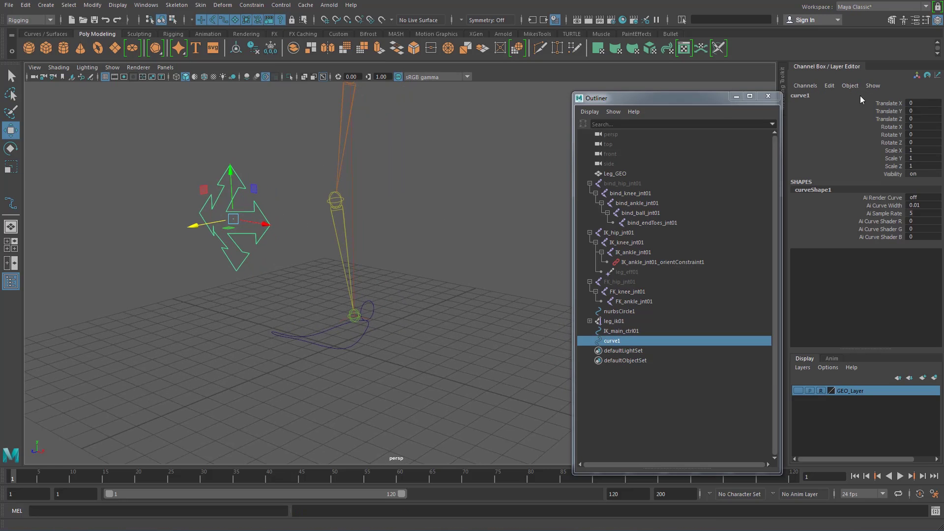
# Rename curve1 to IK_PoleV_ctrl01 and make GEO_Layer visible again
pyautogui.click(806, 96)
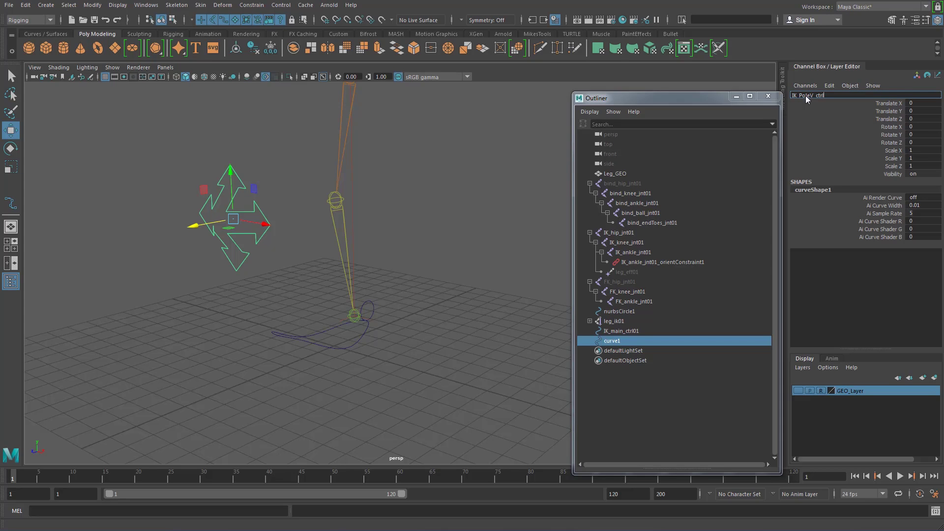
pyautogui.write('IK_PoleV_ctrl01')
pyautogui.press('Return')
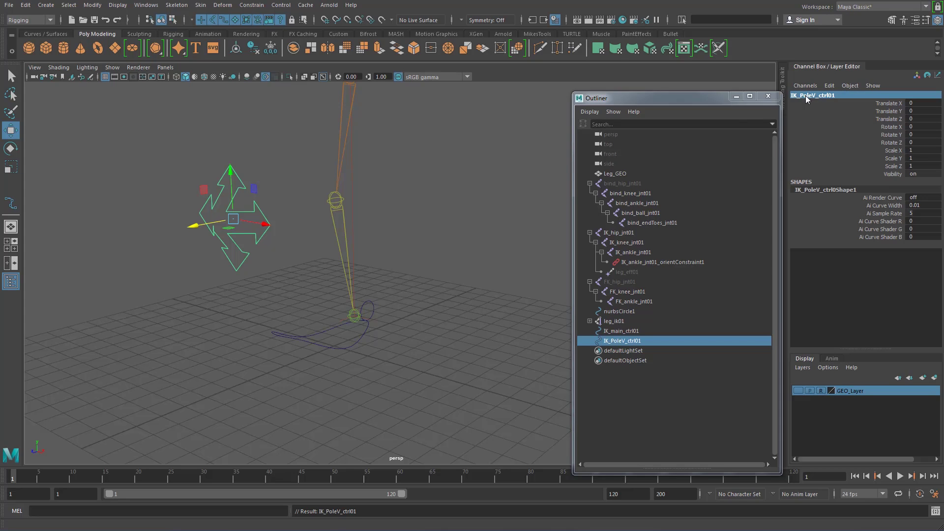
pyautogui.keyDown('alt'); pyautogui.moveTo(385, 280); pyautogui.dragTo(394, 285); pyautogui.keyUp('alt')
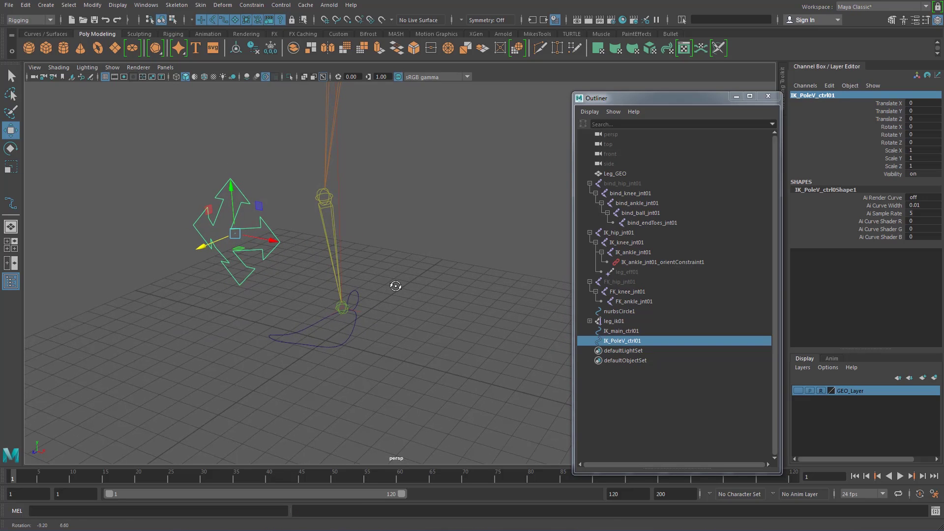
pyautogui.click(799, 392)
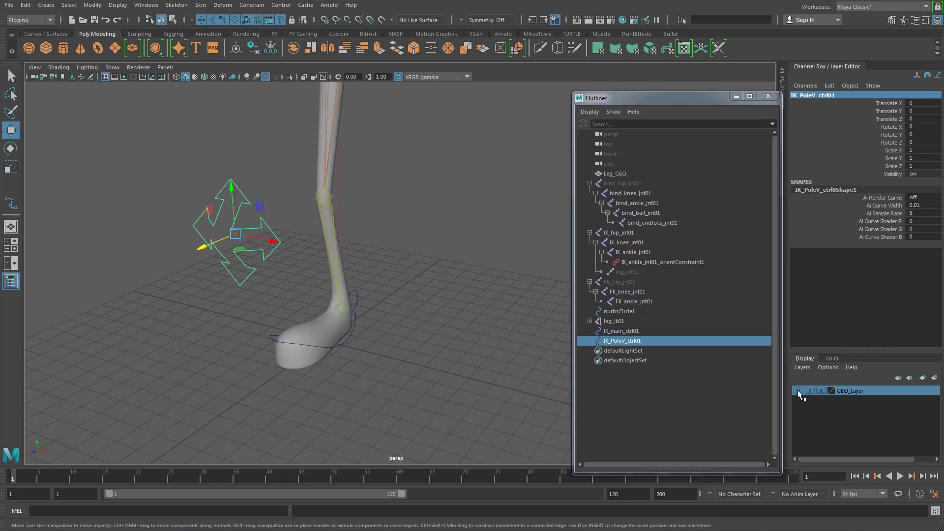
# Constrain leg_ik01 to IK_PoleV_ctrl01 with a Pole Vector constraint and clear the selection
pyautogui.keyDown('alt'); pyautogui.moveTo(317, 292); pyautogui.dragTo(261, 261); pyautogui.keyUp('alt')
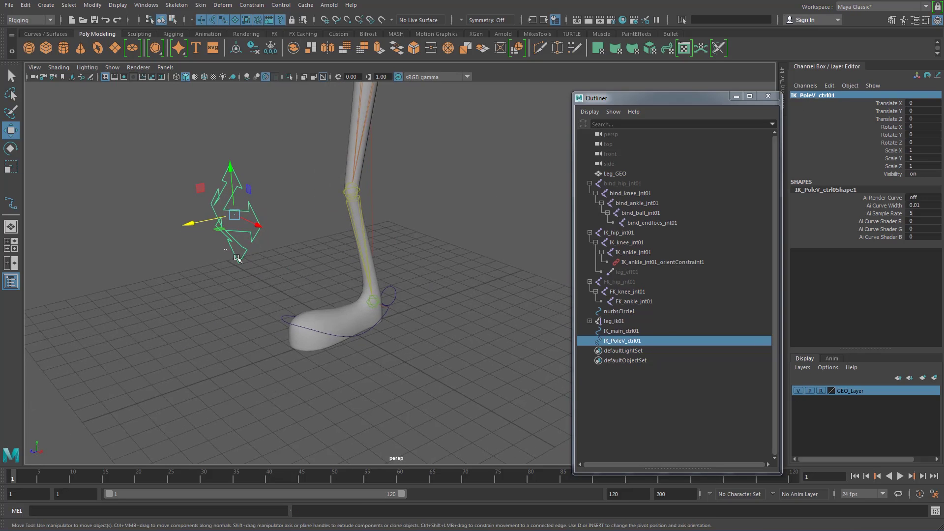
pyautogui.keyDown('shift'); pyautogui.click(384, 308); pyautogui.keyUp('shift')
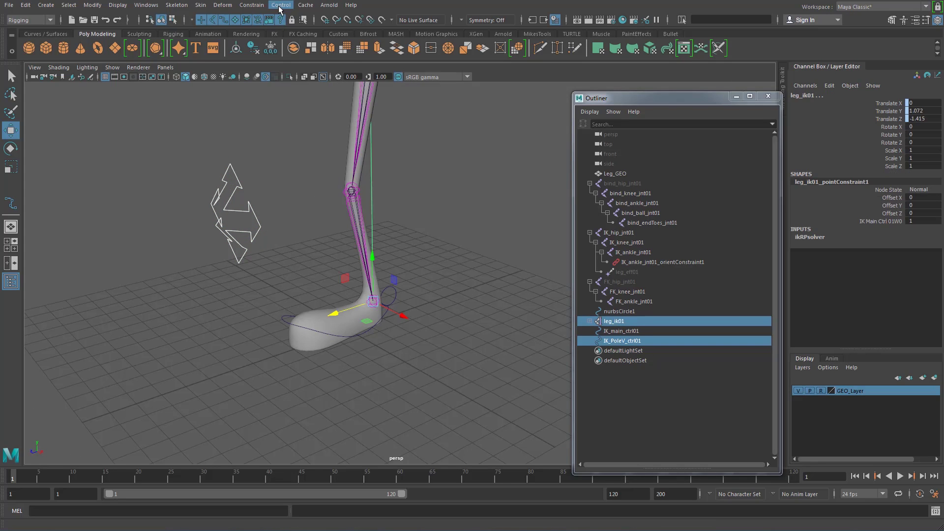
pyautogui.click(256, 6)
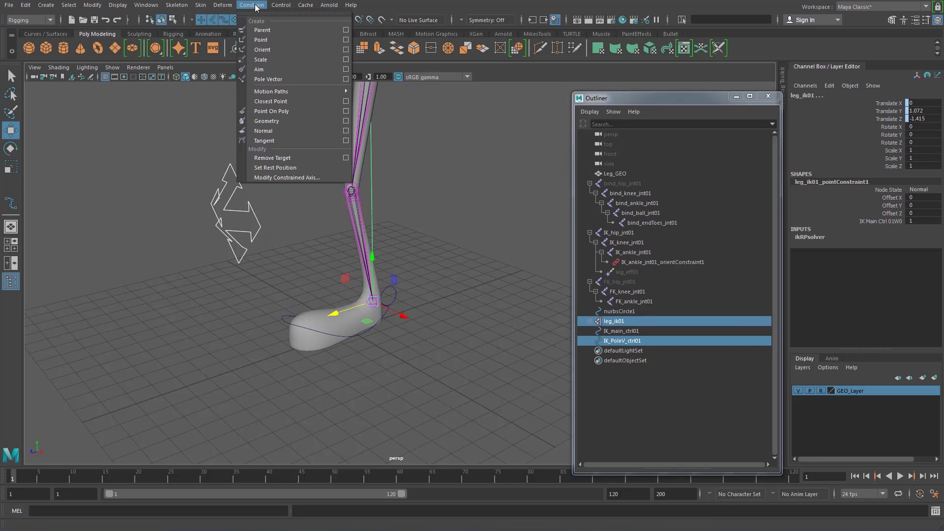
pyautogui.click(281, 80)
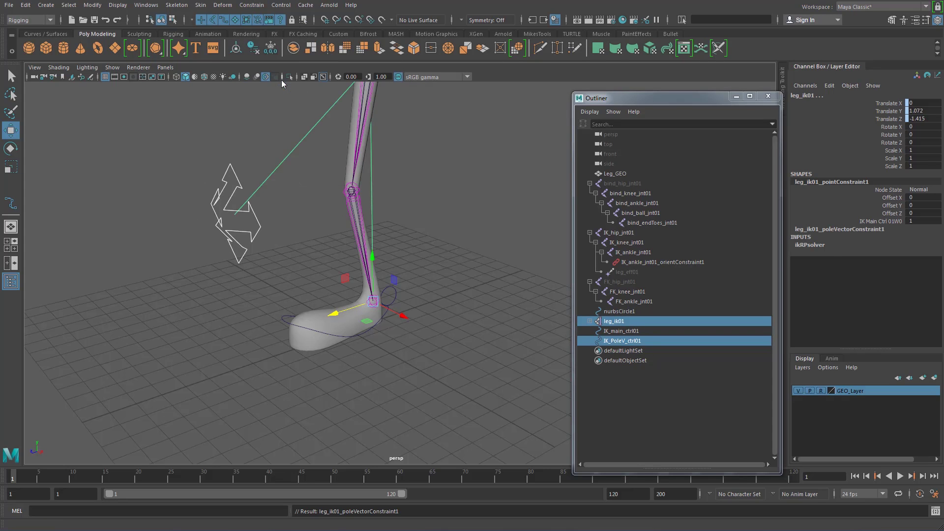
pyautogui.click(472, 207)
# Try moving IK_PoleV_ctrl01 to check how the knee follows, and undo the move
pyautogui.keyDown('alt'); pyautogui.moveTo(403, 200); pyautogui.dragTo(431, 192); pyautogui.keyUp('alt')
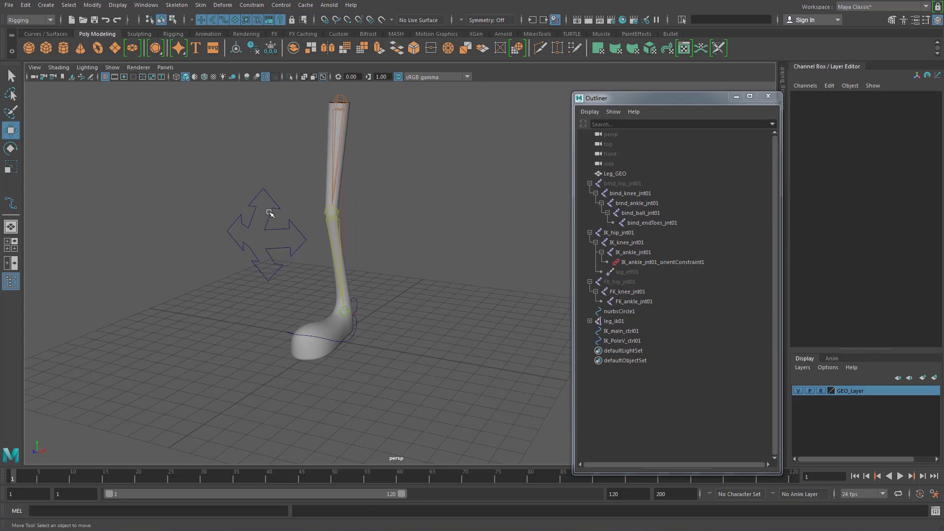
pyautogui.click(275, 229)
pyautogui.keyDown('alt'); pyautogui.moveTo(340, 243); pyautogui.dragTo(212, 226); pyautogui.keyUp('alt')
pyautogui.hotkey('ctrl', 'z')
pyautogui.keyDown('alt'); pyautogui.moveTo(430, 272); pyautogui.dragTo(360, 267); pyautogui.keyUp('alt')
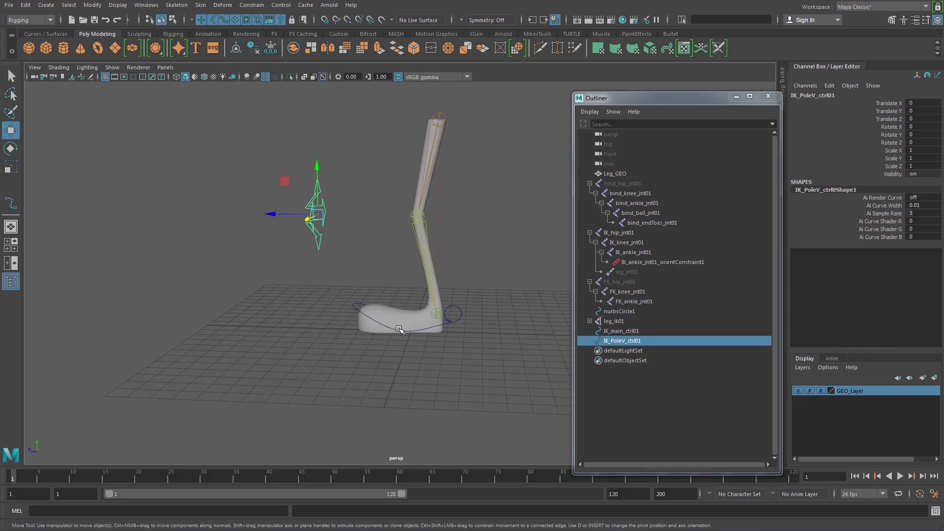
# Test the leg by raising IK_main_ctrl01 to about 2.3 in Translate Y and moving IK_PoleV_ctrl01, and undo these moves
pyautogui.click(415, 329)
pyautogui.moveTo(441, 266); pyautogui.dragTo(438, 224)
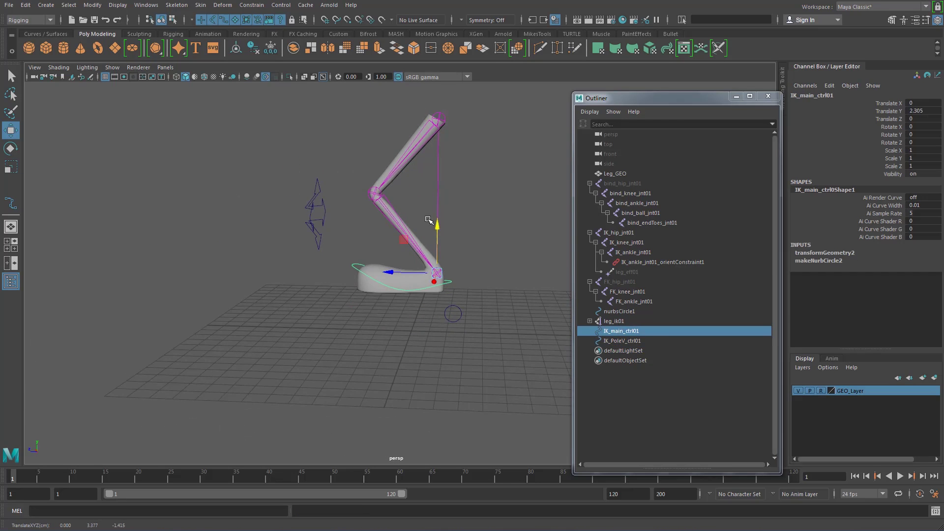
pyautogui.click(334, 226)
pyautogui.keyDown('alt'); pyautogui.moveTo(334, 226); pyautogui.dragTo(450, 258); pyautogui.keyUp('alt')
pyautogui.moveTo(318, 256); pyautogui.dragTo(502, 285)
pyautogui.hotkey('ctrl', 'z')
pyautogui.hotkey('ctrl', 'z')
pyautogui.hotkey('ctrl', 'z')
pyautogui.keyDown('alt'); pyautogui.moveTo(464, 257); pyautogui.dragTo(455, 276); pyautogui.keyUp('alt')
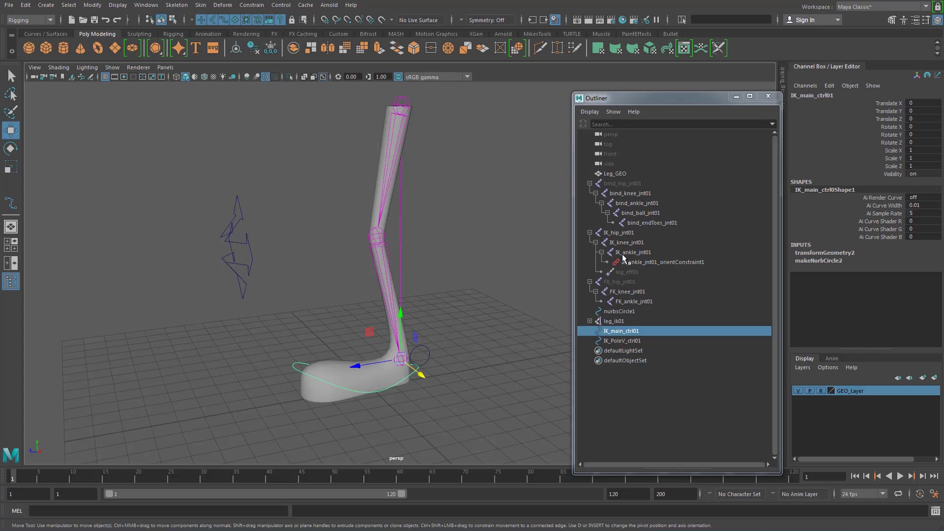
# Hide the IK_hip_jnt01 chain and unhide the FK_hip_jnt01 chain
pyautogui.click(623, 232)
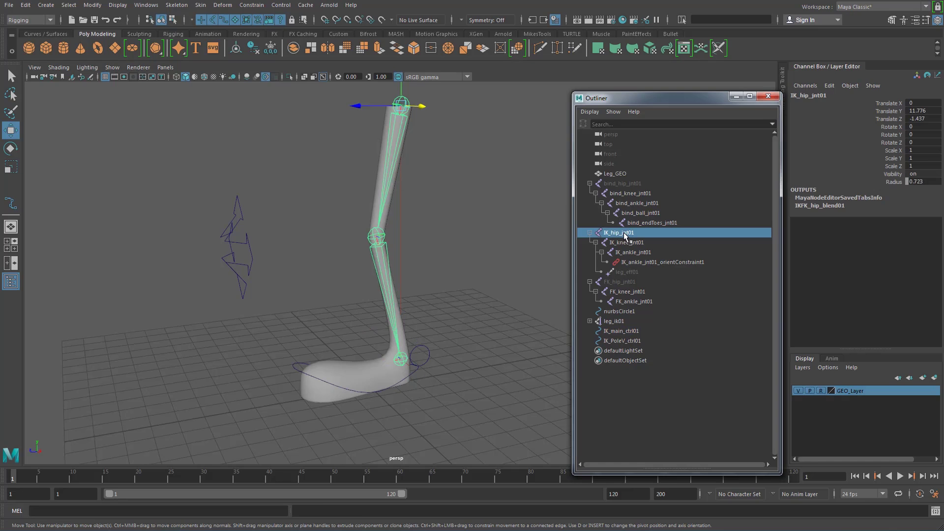
pyautogui.hotkey('ctrl', 'h')
pyautogui.click(590, 232)
pyautogui.click(618, 242)
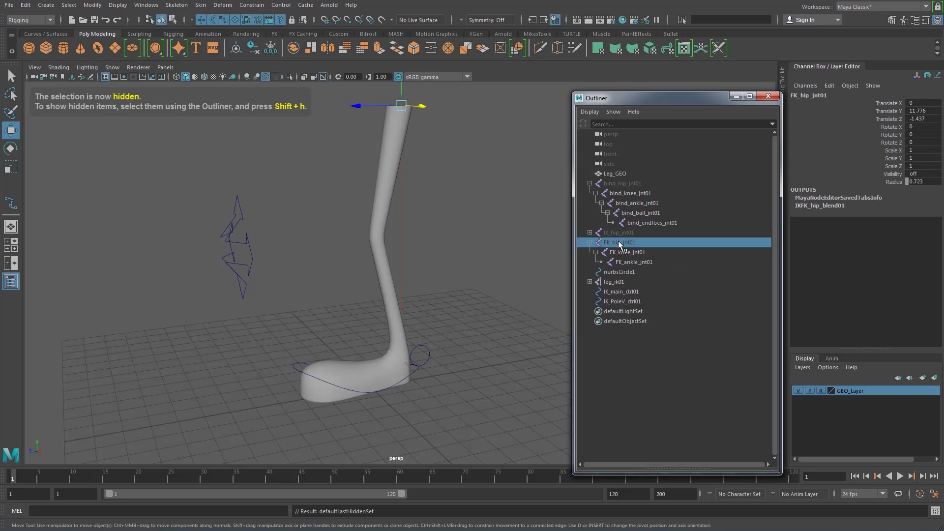
pyautogui.hotkey('shift', 'h')
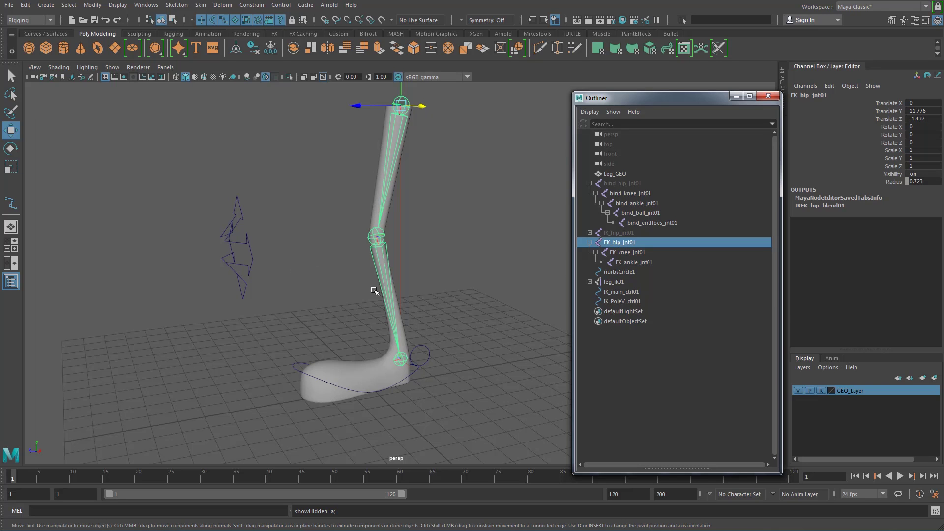
# Draw a closed, grid-snapped EP curve arrow behind the leg in the side view, starting at Y 7, Z -8 and pointing toward the knee
pyautogui.keyDown('alt'); pyautogui.moveTo(345, 289); pyautogui.dragTo(436, 280); pyautogui.keyUp('alt')
pyautogui.press('space')
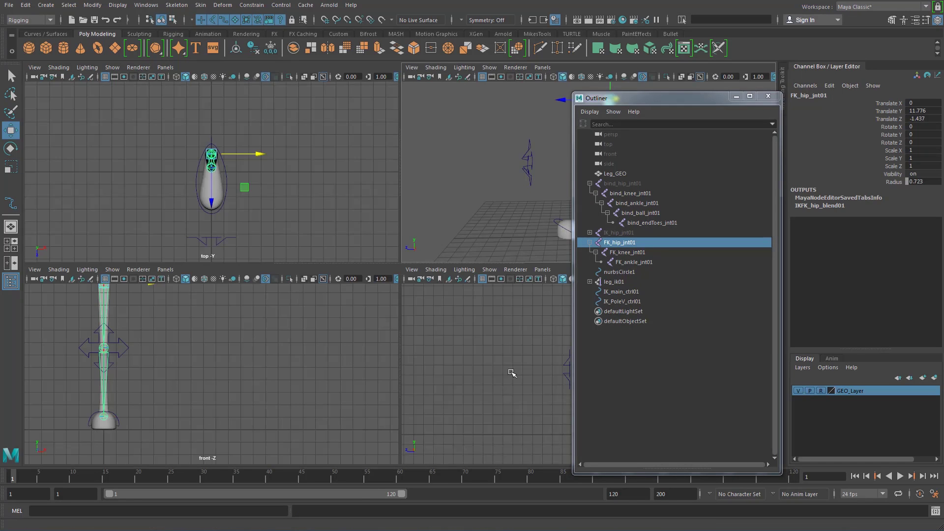
pyautogui.press('space')
pyautogui.press('space')
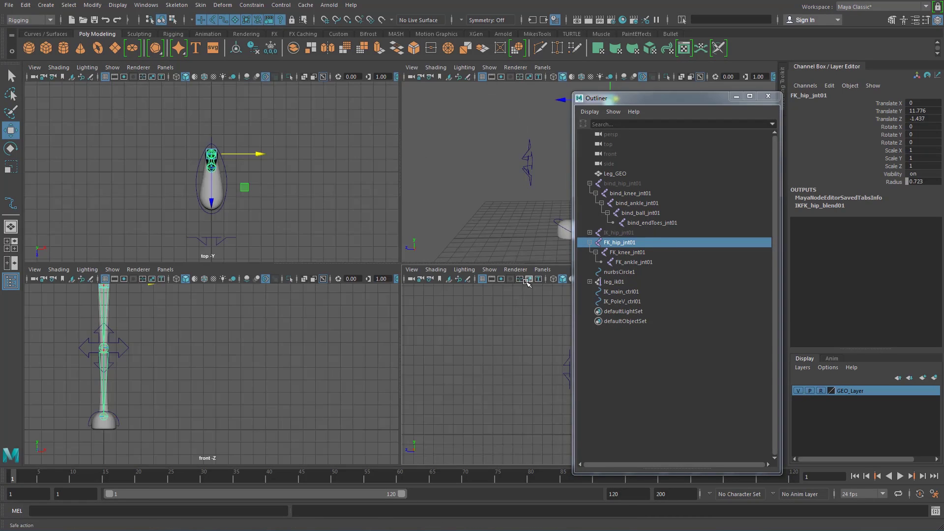
pyautogui.press('space')
pyautogui.keyDown('alt'); pyautogui.moveTo(426, 307); pyautogui.dragTo(205, 301, button='middle'); pyautogui.keyUp('alt')
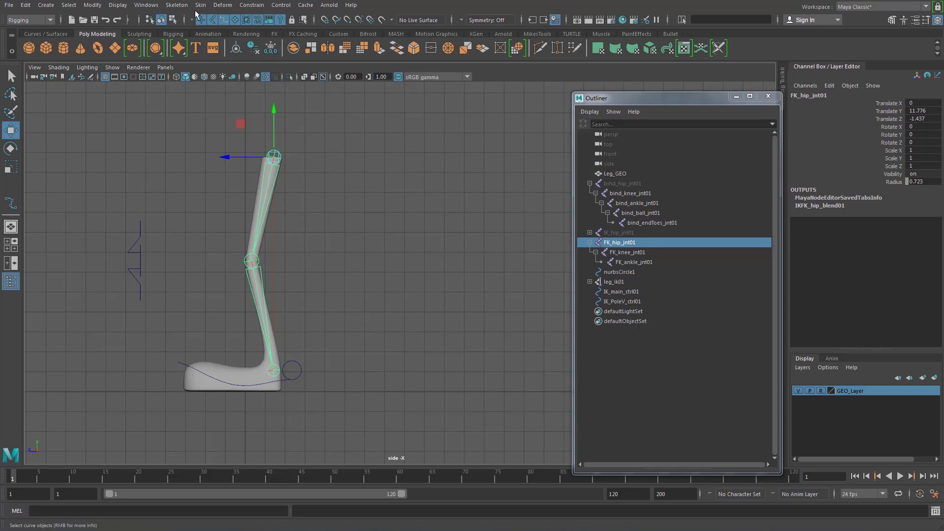
pyautogui.click(178, 35)
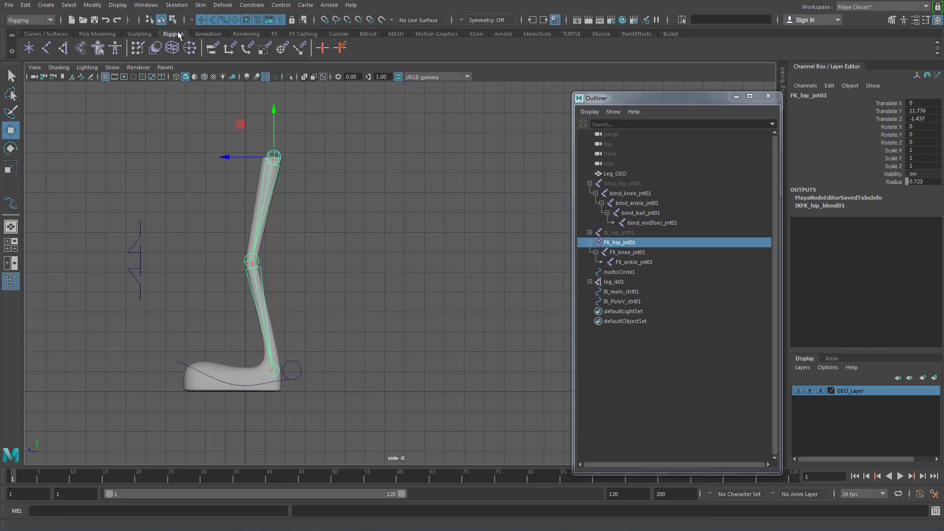
pyautogui.click(97, 34)
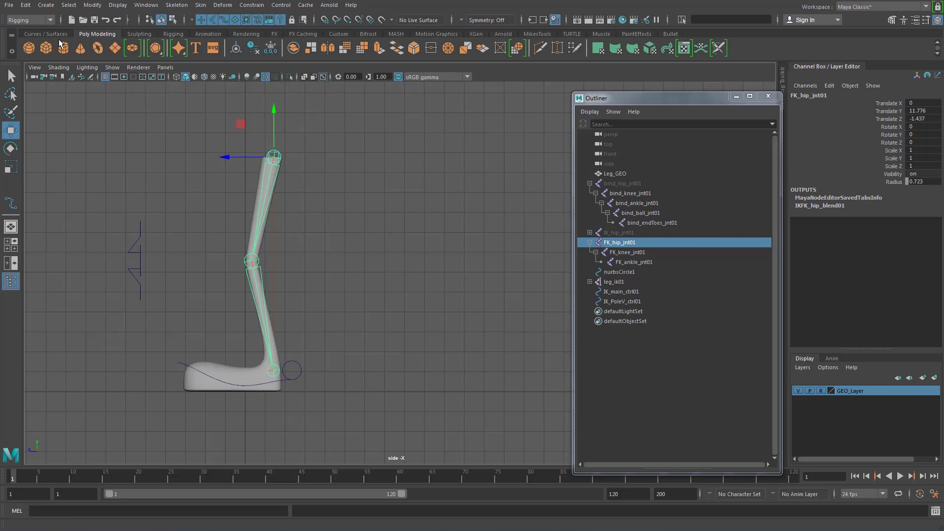
pyautogui.click(49, 35)
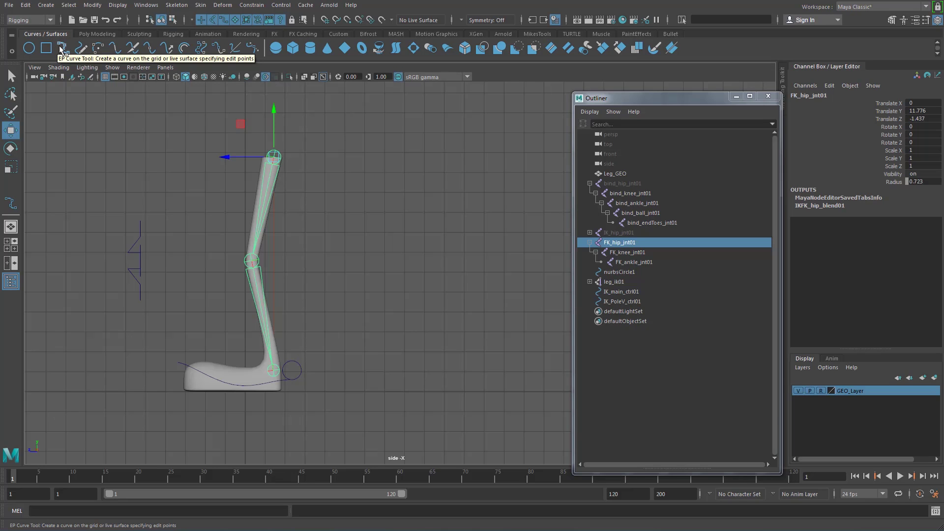
pyautogui.click(63, 48)
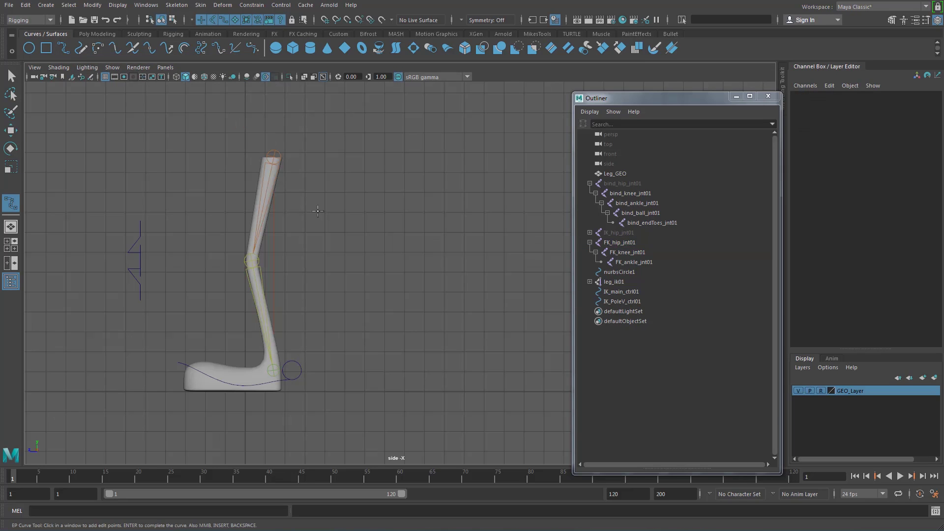
pyautogui.scroll(2, 397, 274)
pyautogui.keyDown('alt'); pyautogui.moveTo(396, 274); pyautogui.dragTo(325, 265, button='middle'); pyautogui.keyUp('alt')
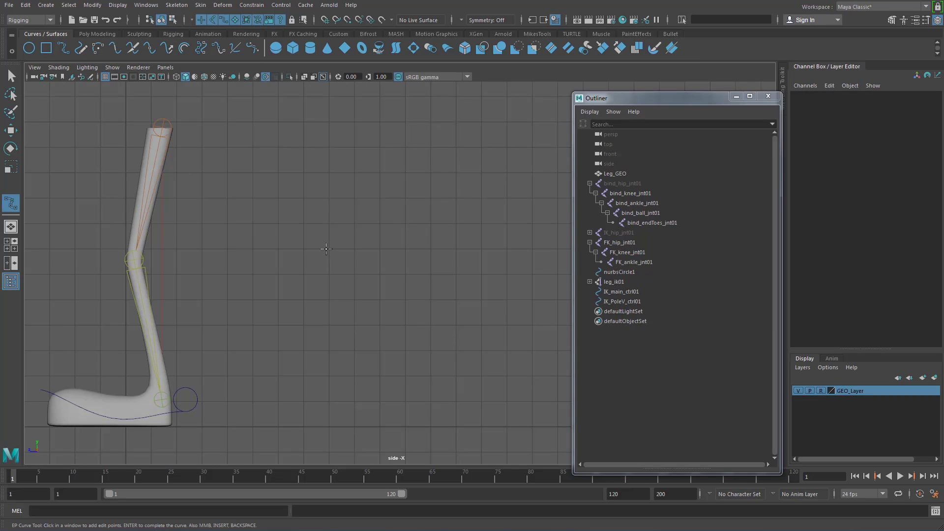
pyautogui.click(327, 250)
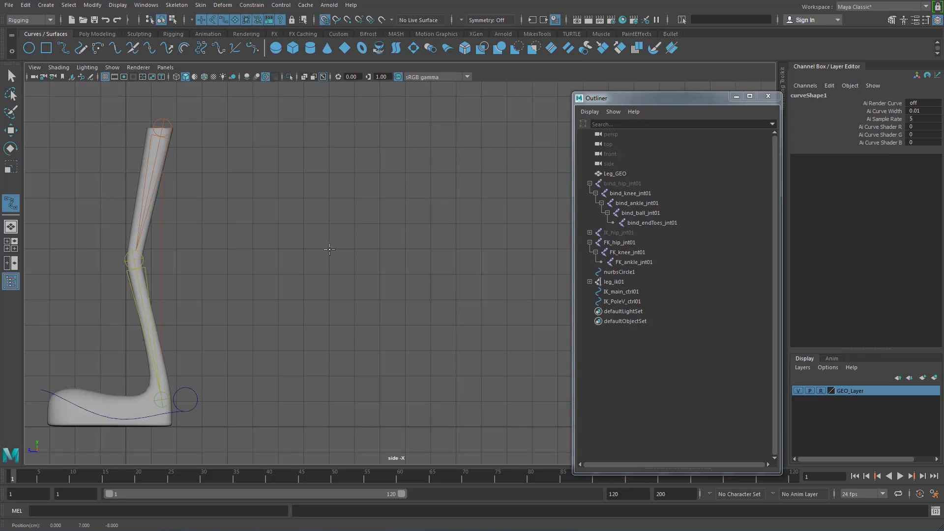
pyautogui.click(380, 199)
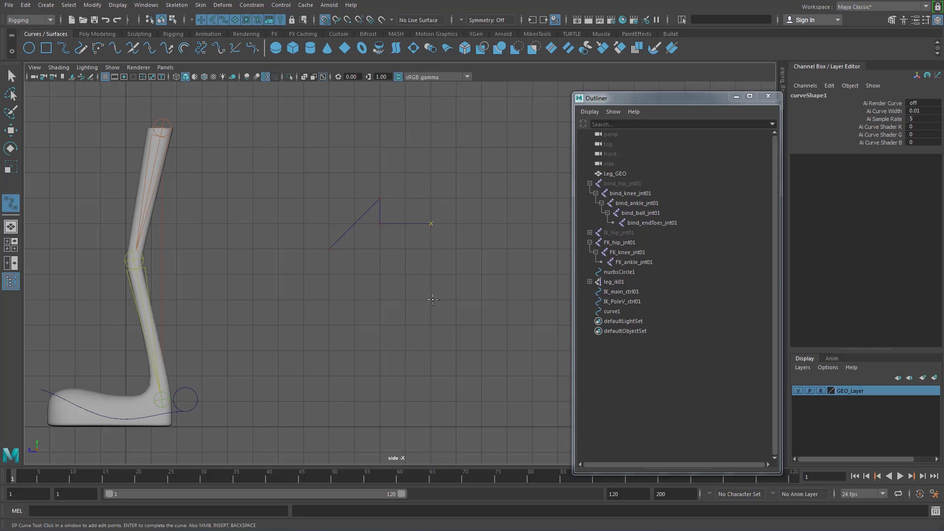
pyautogui.hotkey('ctrl', 'z')
pyautogui.click(431, 274)
pyautogui.click(329, 249)
pyautogui.press('w')
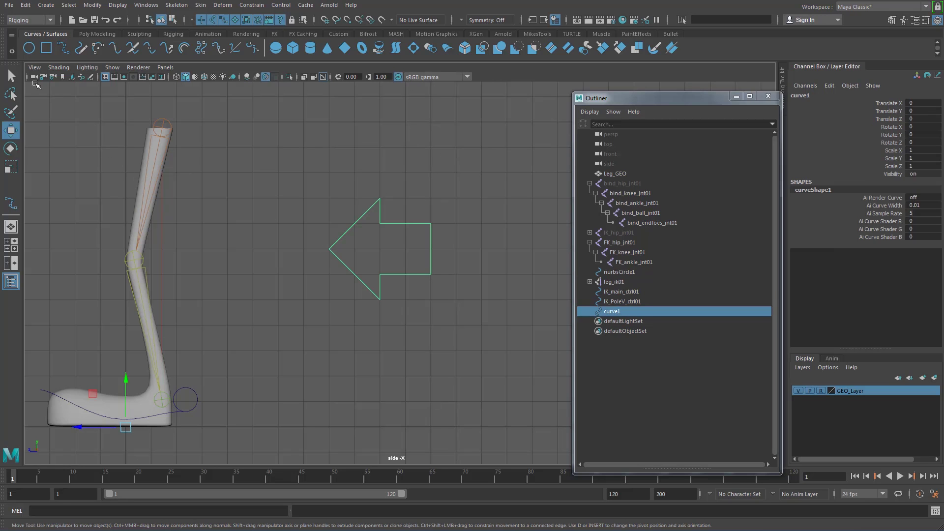
# Return to the perspective view and hide GEO_Layer to expose the FK joints and the new arrow curve
pyautogui.press('space')
pyautogui.press('space')
pyautogui.press('space')
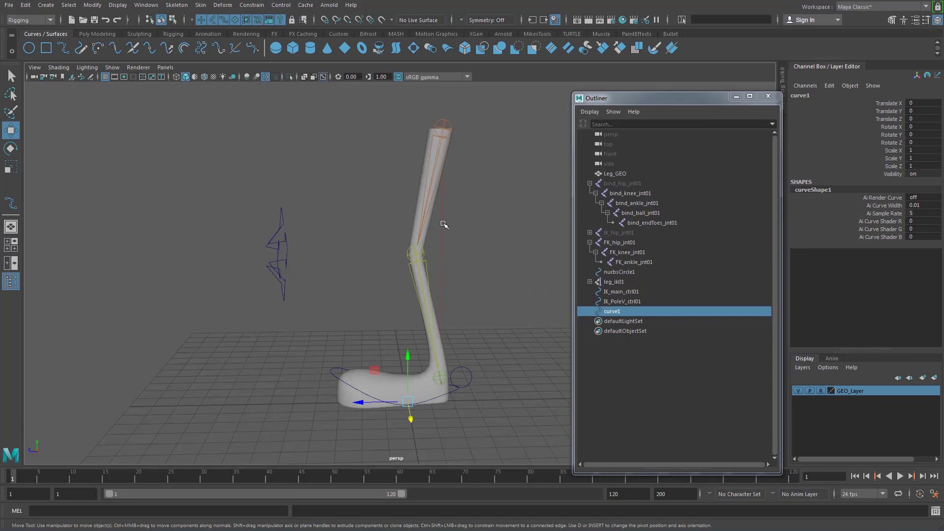
pyautogui.click(798, 390)
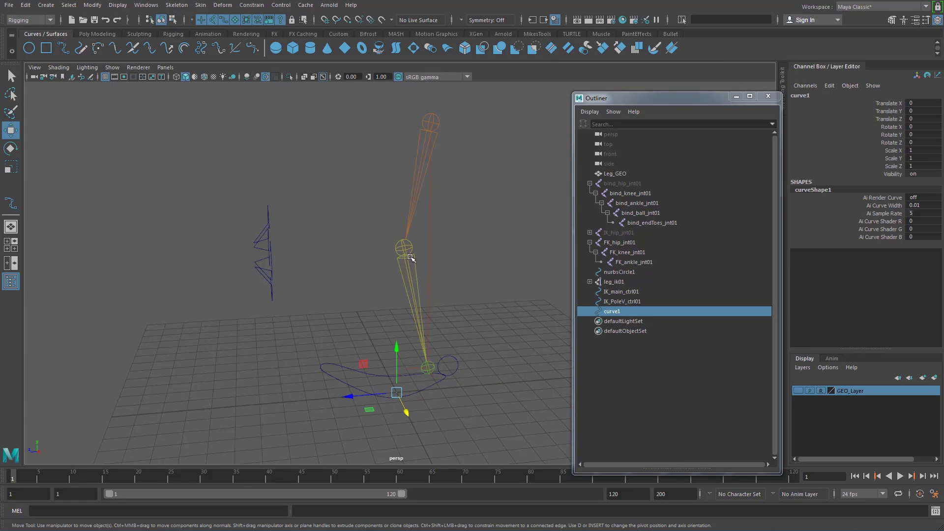
pyautogui.moveTo(411, 258)
pyautogui.keyDown('alt'); pyautogui.mouseDown()
pyautogui.moveTo(359, 228)
pyautogui.moveTo(411, 242)
pyautogui.mouseUp(); pyautogui.keyUp('alt')
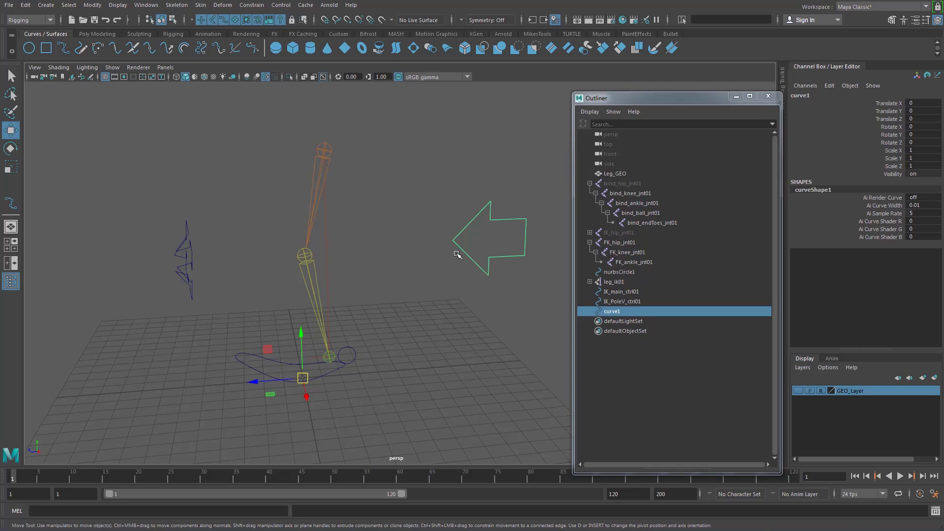
# Center the pivot of the arrow curve and freeze its transformations
pyautogui.click(112, 34)
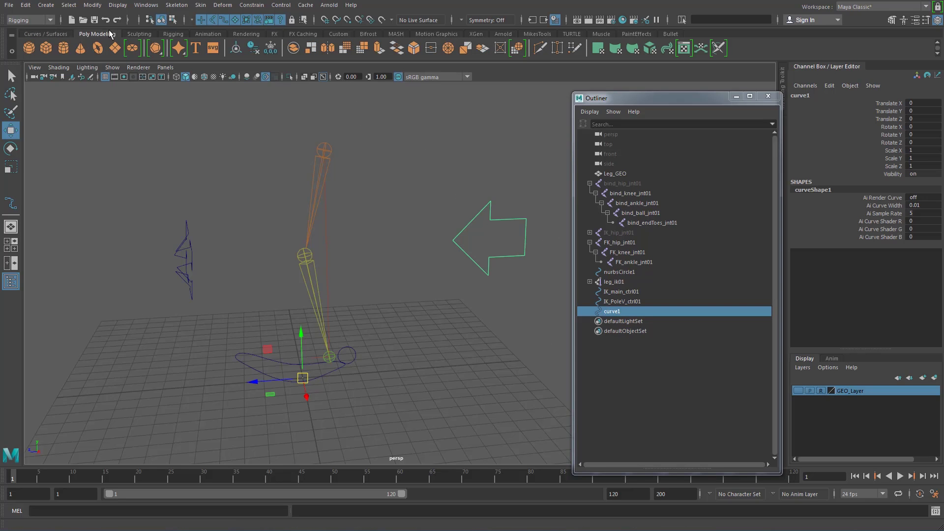
pyautogui.click(236, 49)
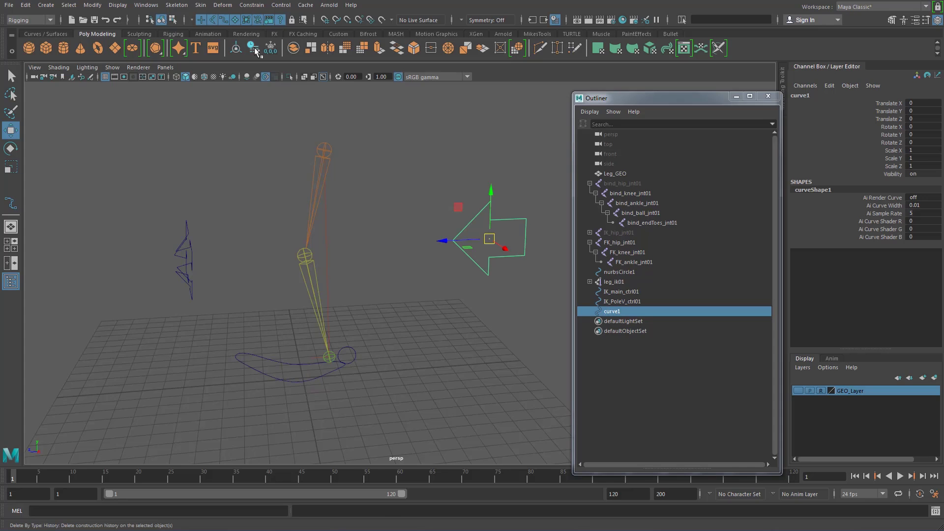
pyautogui.click(271, 48)
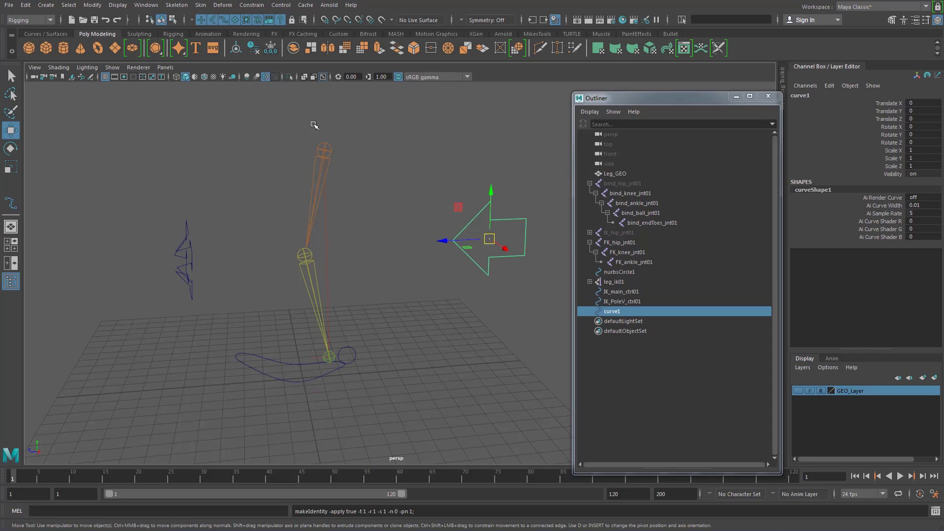
# Scale the arrow curve uniformly to about 0.53 and snap it onto the FK hip joint
pyautogui.moveTo(433, 241); pyautogui.dragTo(341, 163)
pyautogui.press('e')
pyautogui.press('r')
pyautogui.press('w')
pyautogui.press('v')
pyautogui.keyDown('alt'); pyautogui.moveTo(344, 186); pyautogui.dragTo(383, 222, button='middle'); pyautogui.keyUp('alt')
pyautogui.keyDown('alt'); pyautogui.moveTo(382, 222); pyautogui.dragTo(436, 241, button='right'); pyautogui.keyUp('alt')
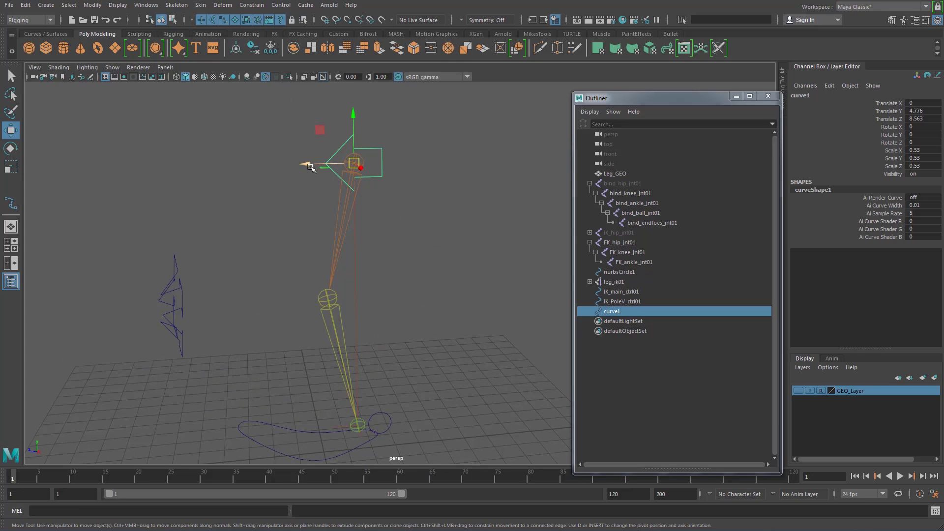
# Scale the arrow curve down to about 0.446 and move it along Z to about 6.768, just behind the hip joint
pyautogui.press('e')
pyautogui.press('r')
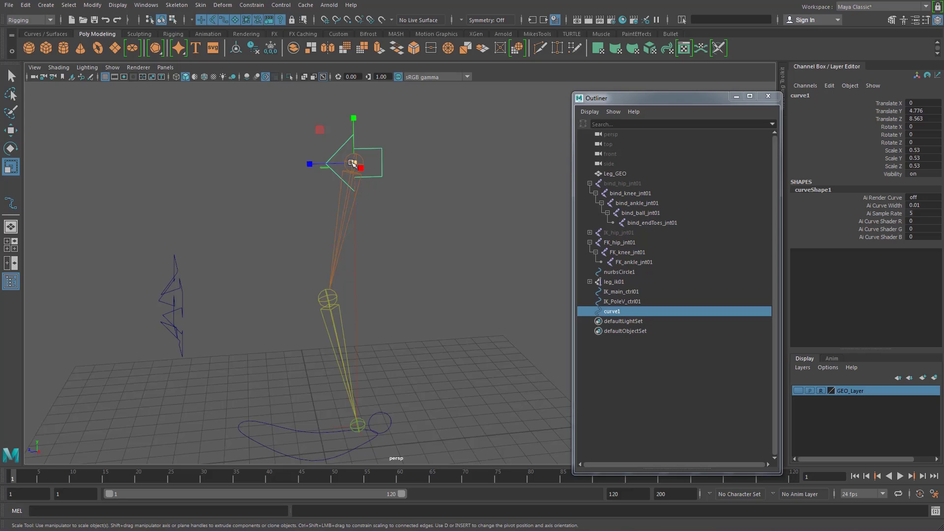
pyautogui.moveTo(354, 164)
pyautogui.mouseDown()
pyautogui.moveTo(336, 164)
pyautogui.moveTo(362, 165)
pyautogui.mouseUp()
pyautogui.press('w')
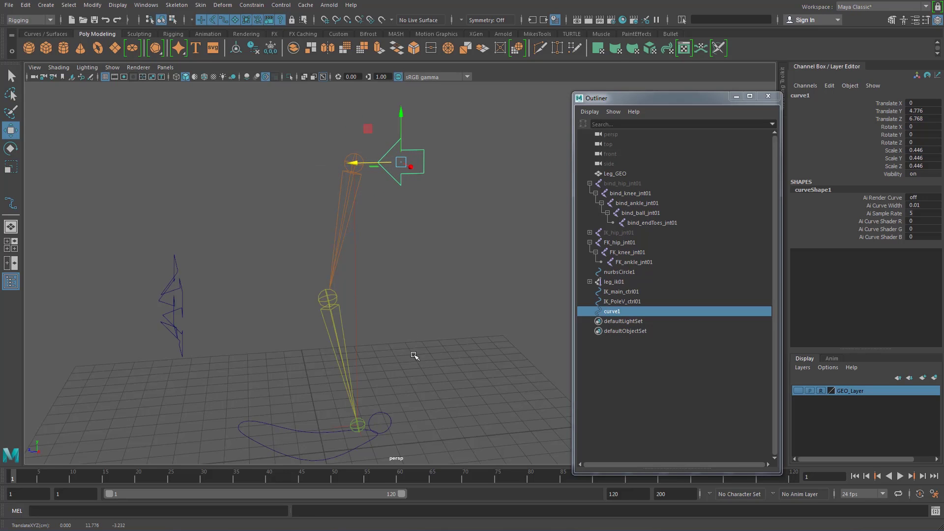
# Hide the leg IK handle at the ankle
pyautogui.keyDown('alt'); pyautogui.moveTo(357, 377); pyautogui.dragTo(408, 376); pyautogui.keyUp('alt')
pyautogui.keyDown('alt'); pyautogui.moveTo(400, 389); pyautogui.dragTo(394, 305, button='middle'); pyautogui.keyUp('alt')
pyautogui.click(332, 319)
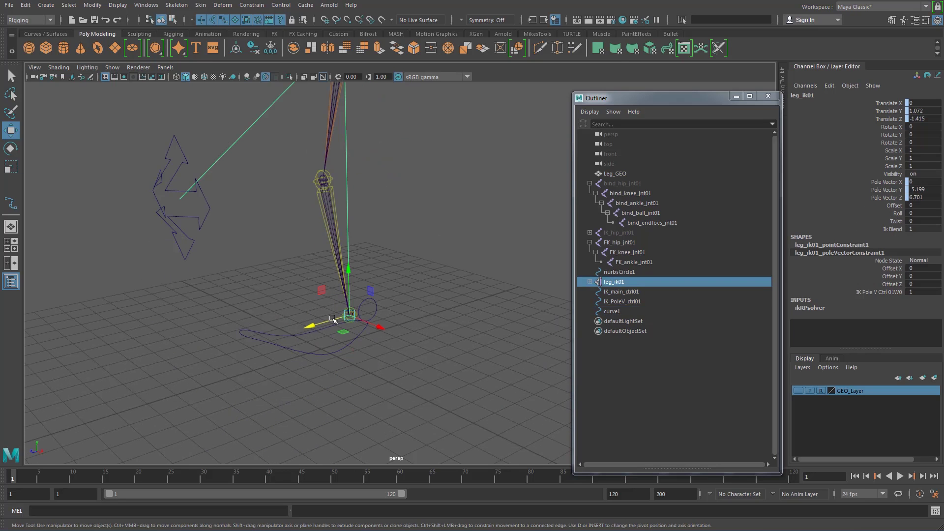
pyautogui.hotkey('ctrl', 'h')
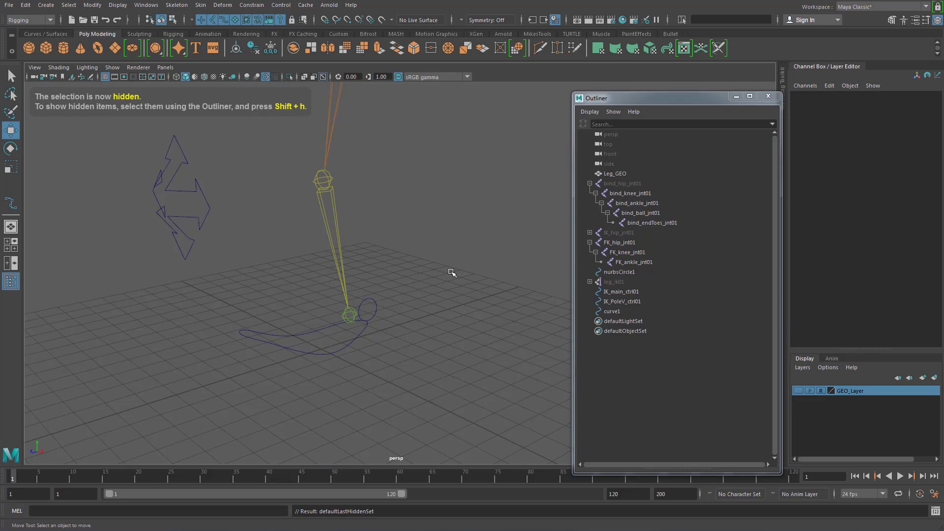
# Snap the pivot of the hip arrow curve to the FK hip joint
pyautogui.keyDown('alt'); pyautogui.moveTo(514, 277); pyautogui.dragTo(424, 310); pyautogui.keyUp('alt')
pyautogui.click(433, 152)
pyautogui.keyDown('alt'); pyautogui.moveTo(455, 200); pyautogui.dragTo(431, 260); pyautogui.keyUp('alt')
pyautogui.press('d')
pyautogui.press('v')
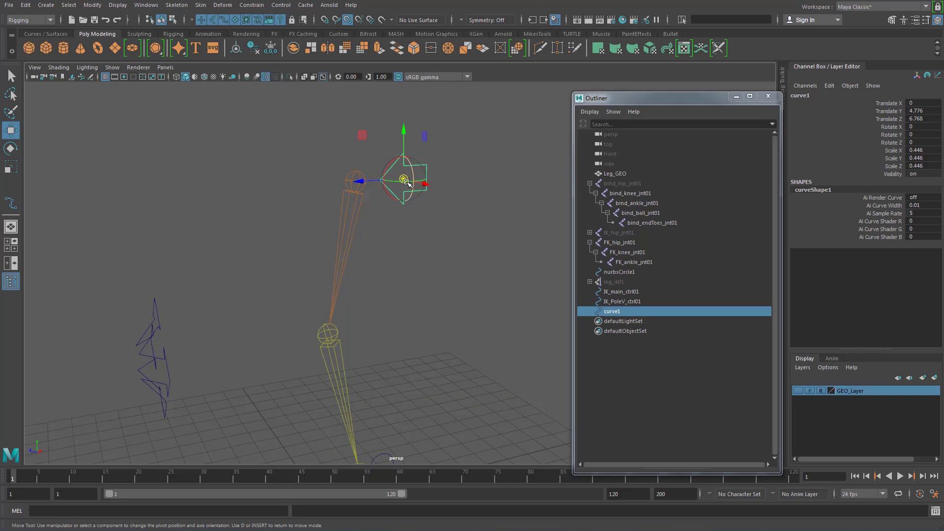
pyautogui.moveTo(403, 176); pyautogui.dragTo(357, 181)
pyautogui.click(445, 291)
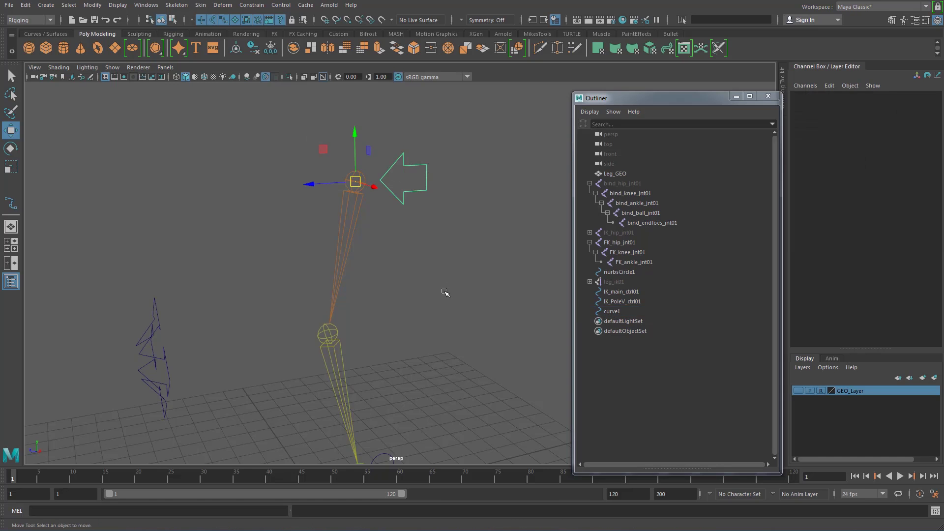
# Duplicate the hip arrow curve and snap the copy's pivot to the FK knee joint
pyautogui.keyDown('alt'); pyautogui.moveTo(445, 291); pyautogui.dragTo(424, 298); pyautogui.keyUp('alt')
pyautogui.keyDown('alt'); pyautogui.moveTo(424, 299); pyautogui.dragTo(417, 241, button='middle'); pyautogui.keyUp('alt')
pyautogui.keyDown('alt'); pyautogui.moveTo(455, 304); pyautogui.dragTo(425, 295); pyautogui.keyUp('alt')
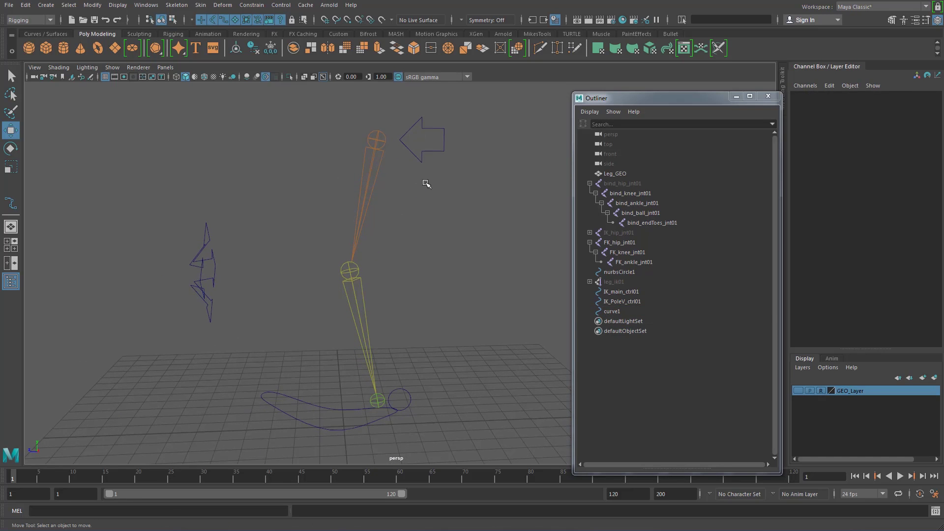
pyautogui.moveTo(422, 150); pyautogui.dragTo(448, 168)
pyautogui.hotkey('ctrl', 'd')
pyautogui.press('v')
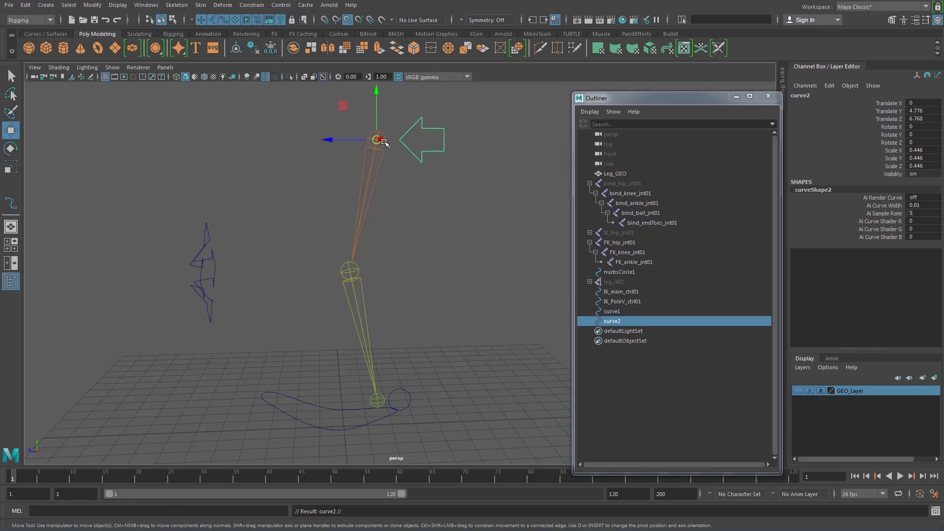
pyautogui.moveTo(377, 140); pyautogui.dragTo(360, 266)
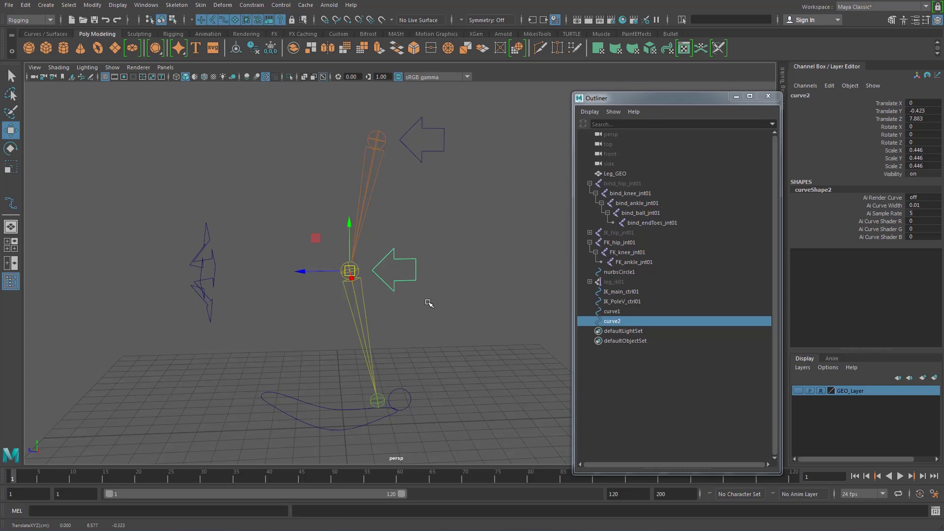
# Flip the knee arrow to the front of the leg with Rotate X set to 180
pyautogui.press('e')
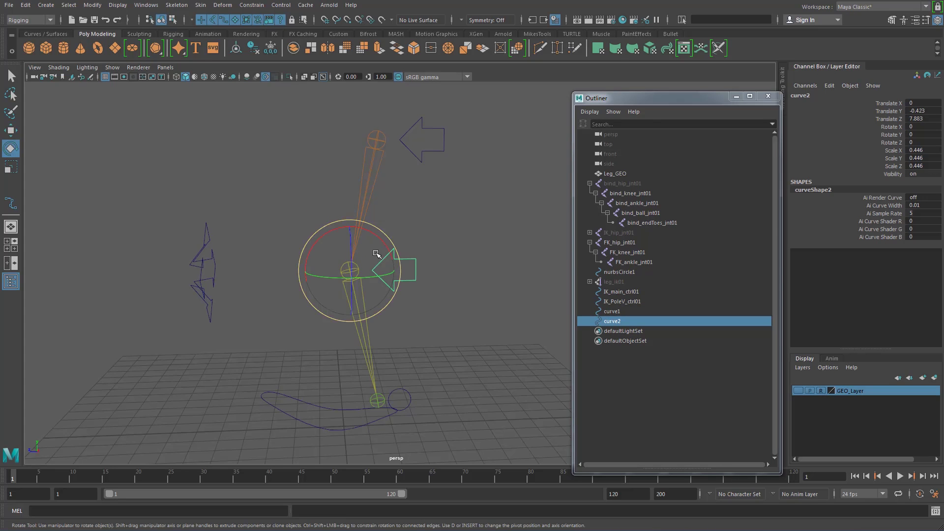
pyautogui.moveTo(344, 227); pyautogui.dragTo(384, 365)
pyautogui.click(929, 126)
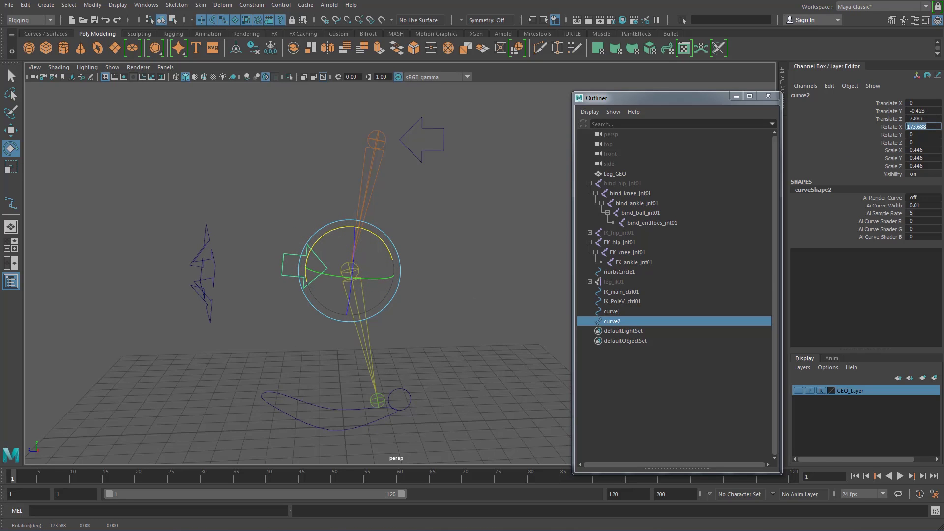
pyautogui.write('180')
pyautogui.press('Return')
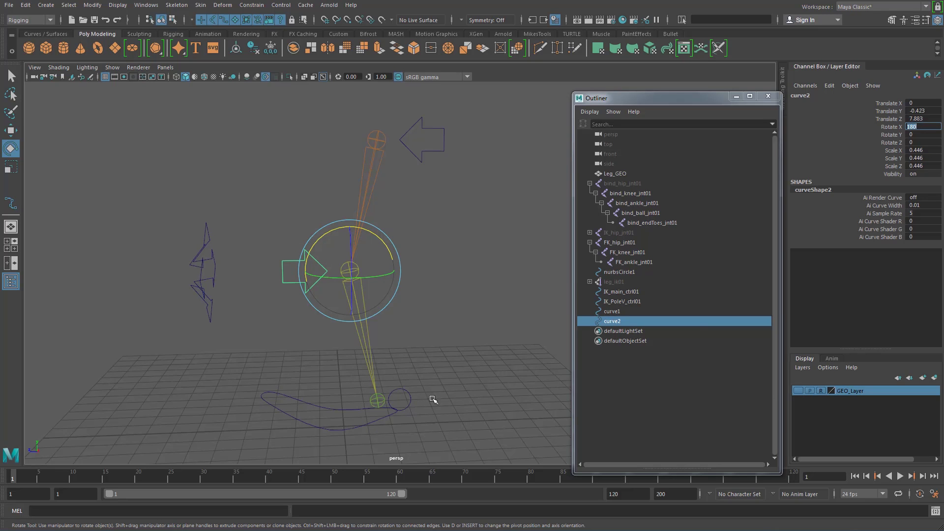
pyautogui.click(460, 257)
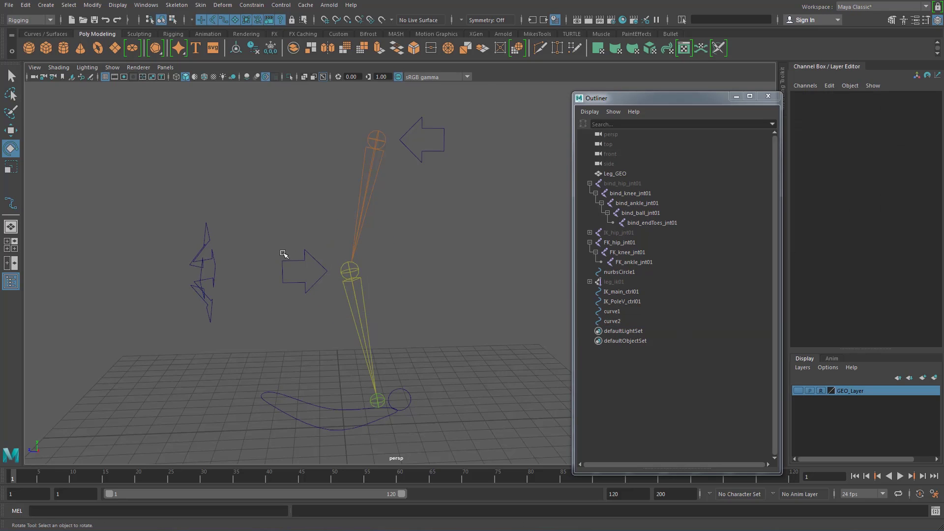
# Duplicate the knee arrow curve and snap the copy's pivot to the FK ankle joint
pyautogui.click(280, 257)
pyautogui.keyDown('alt'); pyautogui.moveTo(480, 344); pyautogui.dragTo(518, 286); pyautogui.keyUp('alt')
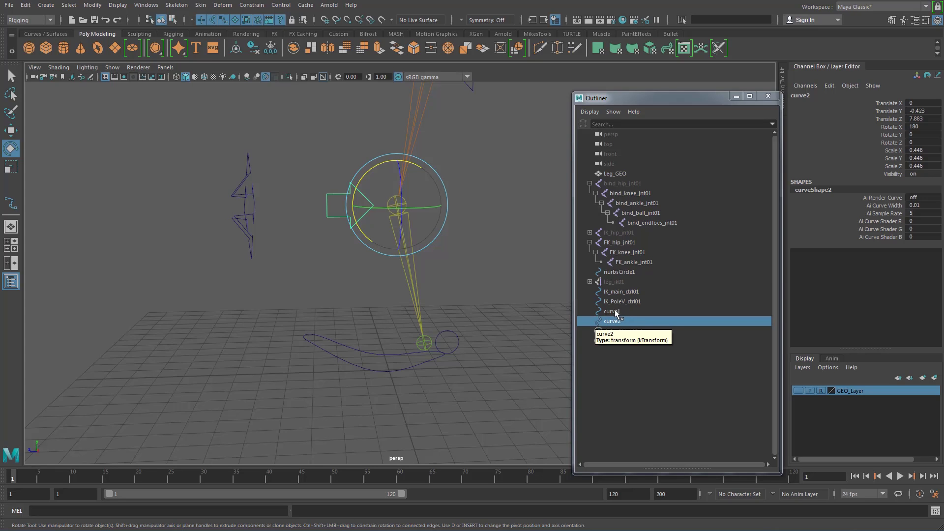
pyautogui.click(616, 321)
pyautogui.hotkey('ctrl', 'd')
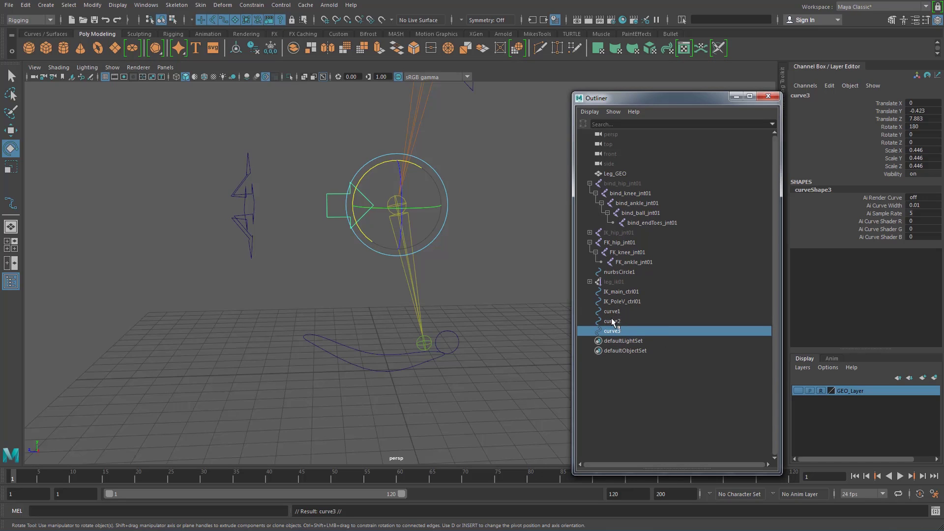
pyautogui.press('w')
pyautogui.press('v')
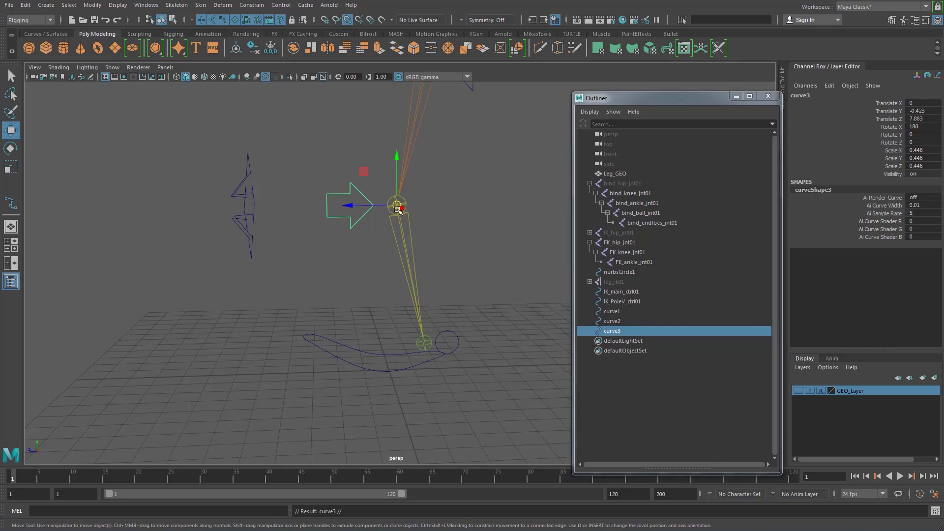
pyautogui.moveTo(396, 203); pyautogui.dragTo(425, 339)
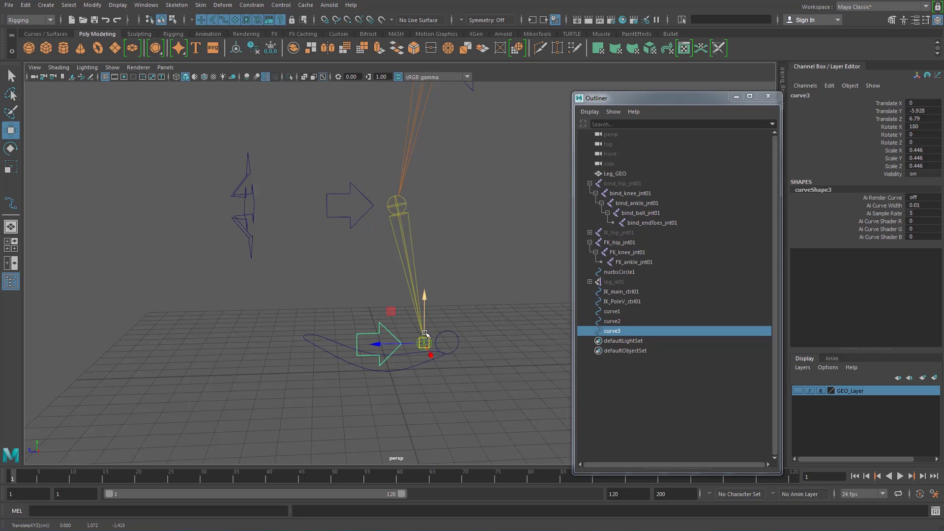
# Show the GEO_Layer and rotate the ankle arrow to about 142.7 degrees in X so it sits above the foot
pyautogui.click(798, 391)
pyautogui.scroll(2, 442, 331)
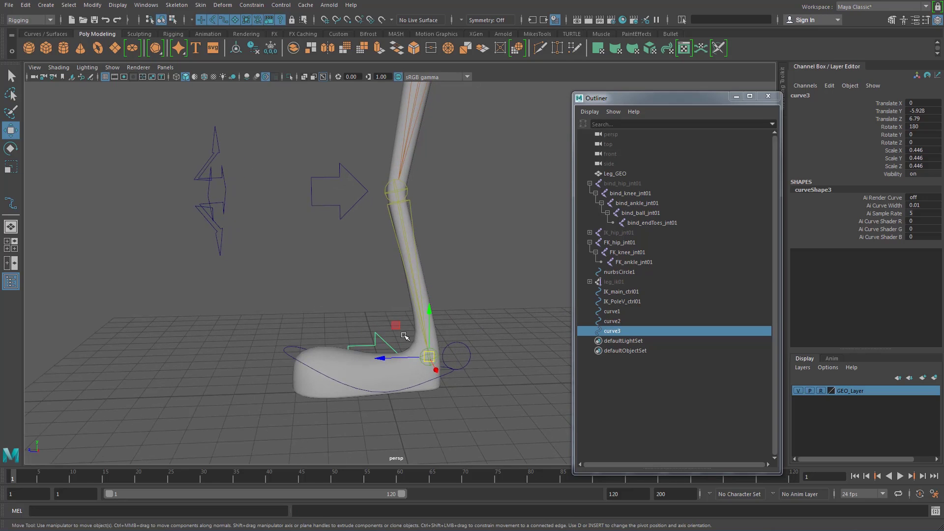
pyautogui.press('e')
pyautogui.moveTo(407, 326); pyautogui.dragTo(435, 321)
pyautogui.click(438, 238)
# Rename the arrow curve at the hip to FK_hip_ctrl01
pyautogui.keyDown('alt'); pyautogui.moveTo(438, 239); pyautogui.dragTo(460, 272); pyautogui.keyUp('alt')
pyautogui.click(429, 173)
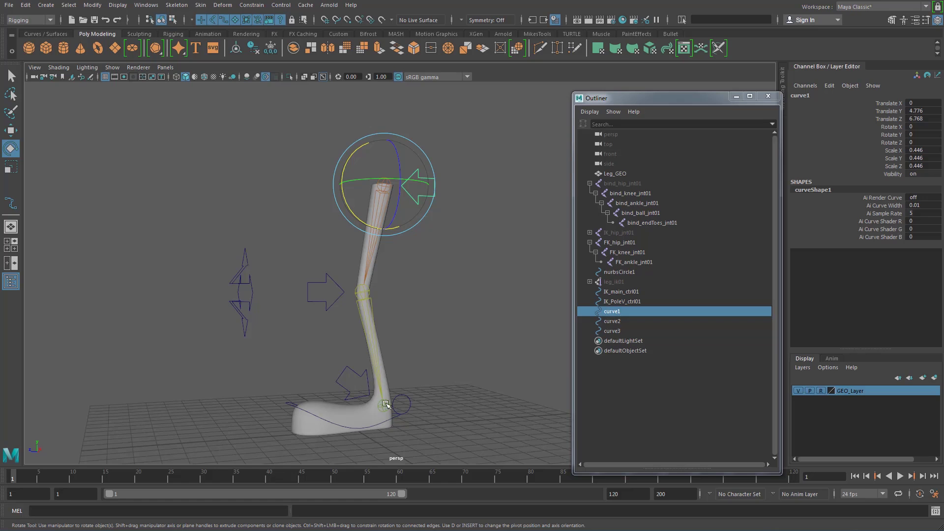
pyautogui.keyDown('alt'); pyautogui.moveTo(453, 351); pyautogui.dragTo(409, 357); pyautogui.keyUp('alt')
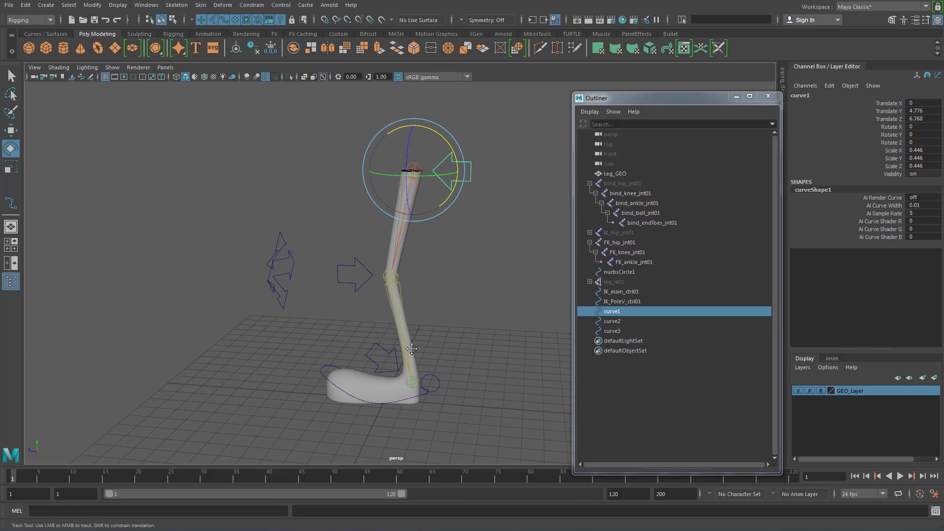
pyautogui.keyDown('alt'); pyautogui.moveTo(409, 353); pyautogui.dragTo(419, 315, button='middle'); pyautogui.keyUp('alt')
pyautogui.doubleClick(625, 311)
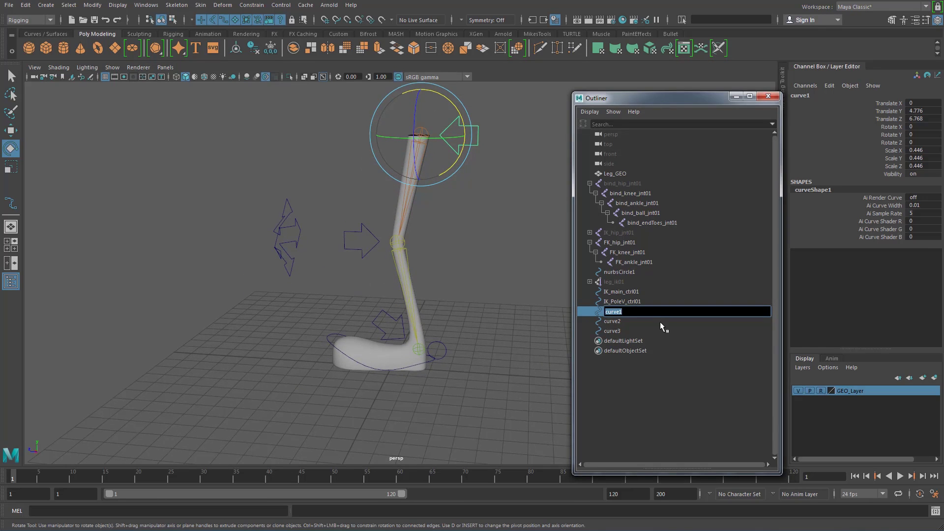
pyautogui.write('FK_hip_ctrl01')
pyautogui.press('Return')
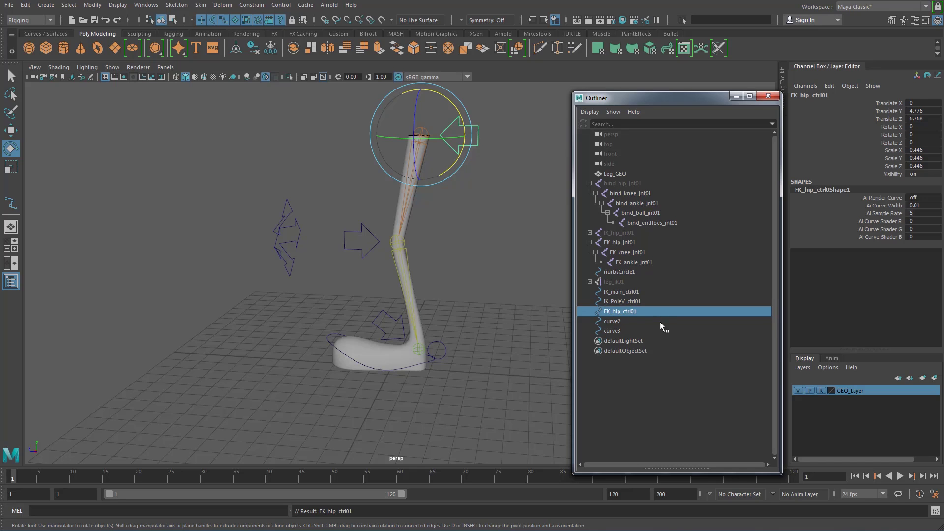
# Rename the knee arrow curve to FK_knee_ctrl01, reusing the hip control's name as the base
pyautogui.doubleClick(632, 313)
pyautogui.hotkey('ctrl', 'c')
pyautogui.doubleClick(613, 323)
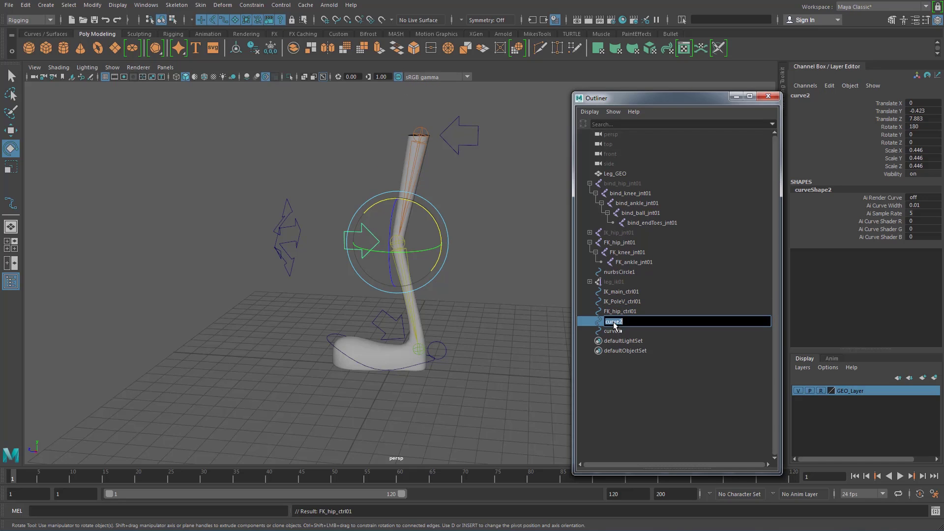
pyautogui.hotkey('ctrl', 'v')
pyautogui.press('Left')
pyautogui.press('Left')
pyautogui.press('Left')
pyautogui.press('Left')
pyautogui.press('Left')
pyautogui.press('Left')
pyautogui.press('Left')
pyautogui.press('BackSpace')
pyautogui.press('BackSpace')
pyautogui.press('BackSpace')
pyautogui.write('knee')
# Rename the ankle arrow curve to FK_ankle_ctrl01
pyautogui.doubleClick(618, 331)
pyautogui.hotkey('ctrl', 'v')
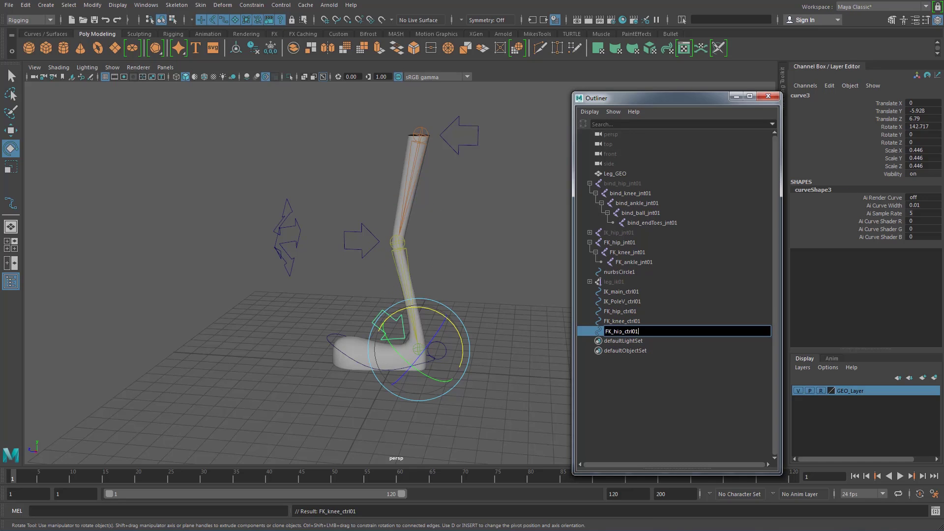
pyautogui.press('BackSpace')
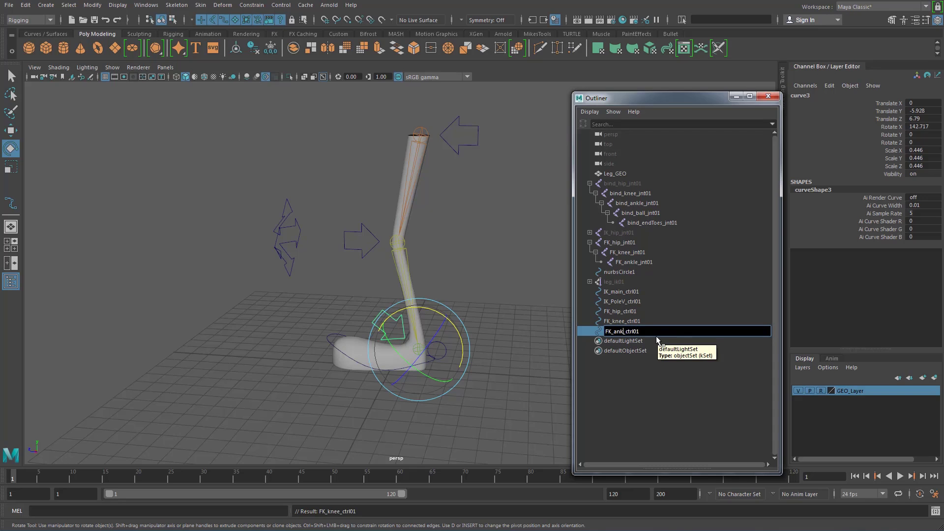
pyautogui.press('Return')
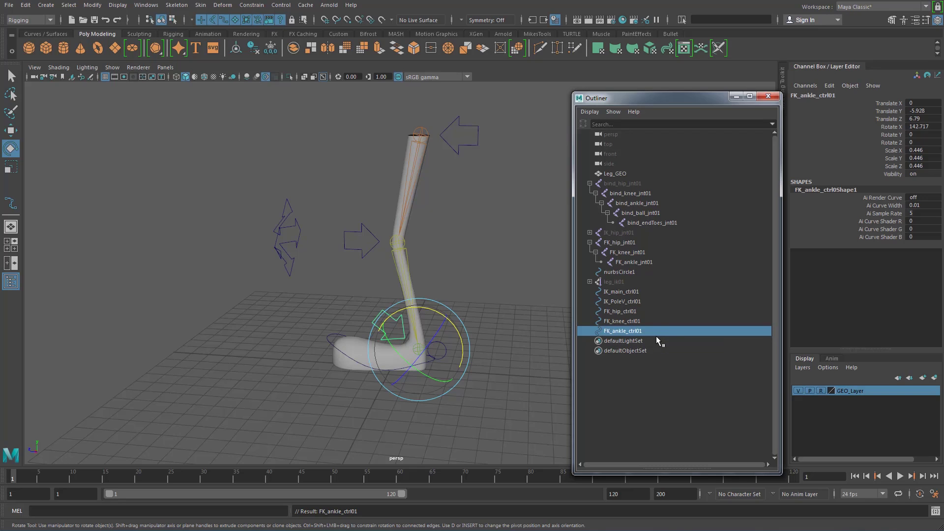
# Hide the IK_main_ctrl01 and IK_PoleV_ctrl01 controls
pyautogui.keyDown('alt'); pyautogui.moveTo(449, 294); pyautogui.dragTo(481, 261); pyautogui.keyUp('alt')
pyautogui.click(430, 217)
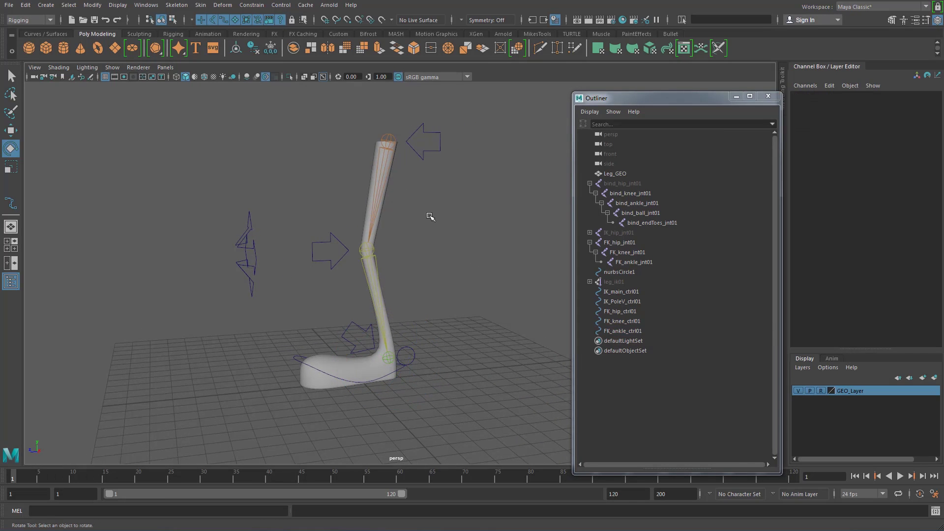
pyautogui.click(228, 267)
pyautogui.click(638, 293)
pyautogui.keyDown('ctrl'); pyautogui.click(635, 302); pyautogui.keyUp('ctrl')
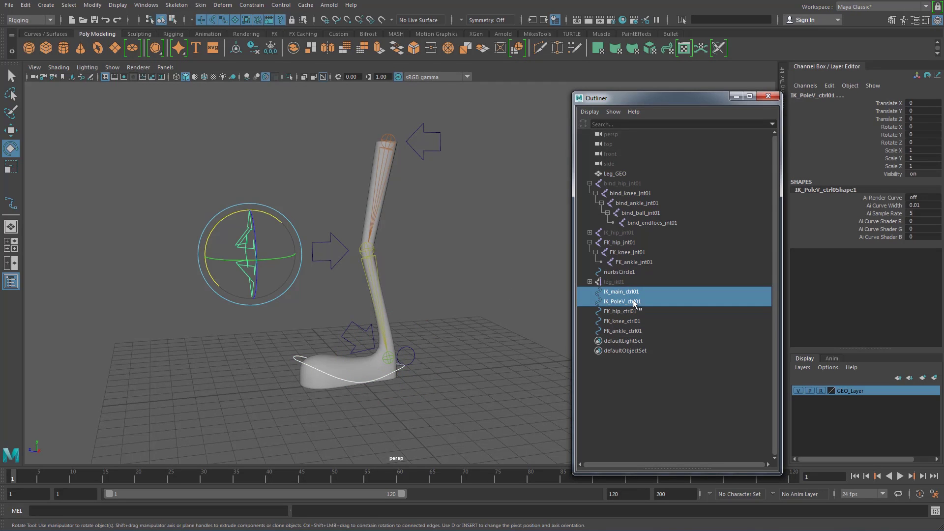
pyautogui.hotkey('ctrl', 'h')
pyautogui.keyDown('alt'); pyautogui.moveTo(403, 335); pyautogui.dragTo(457, 353); pyautogui.keyUp('alt')
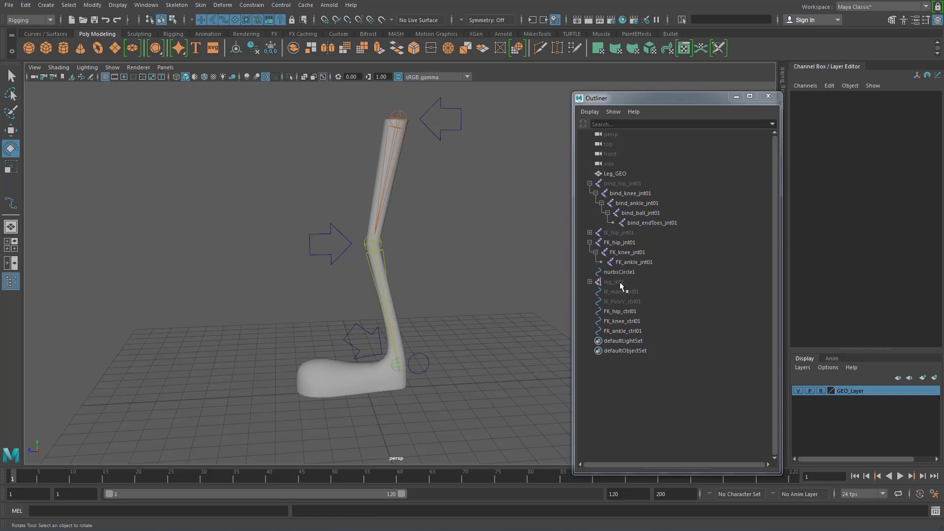
# Try rotating FK_knee_jnt01 to test the leg's bend, and undo the rotation
pyautogui.click(626, 253)
pyautogui.moveTo(339, 219); pyautogui.dragTo(336, 242)
pyautogui.hotkey('ctrl', 'z')
# Set the IKFK Blend attribute of nurbsCircle1 beside the ankle to 0
pyautogui.click(423, 354)
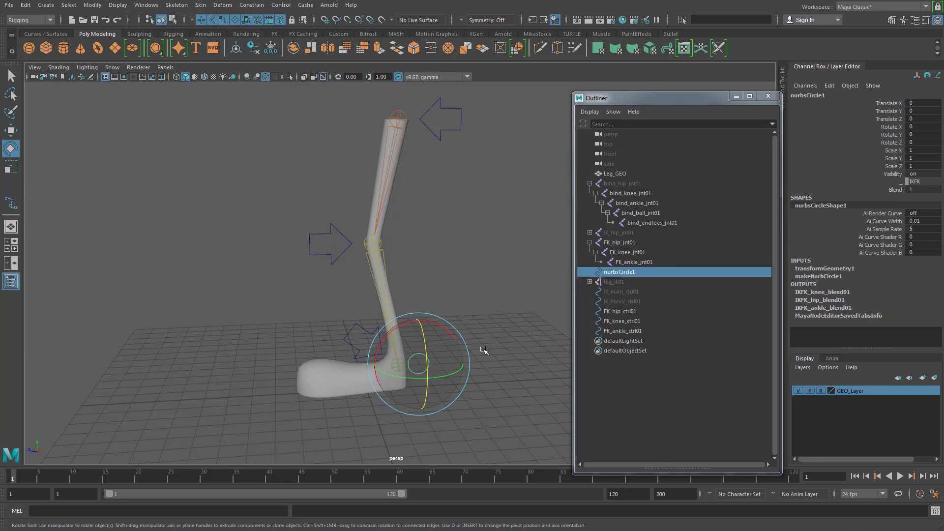
pyautogui.click(918, 190)
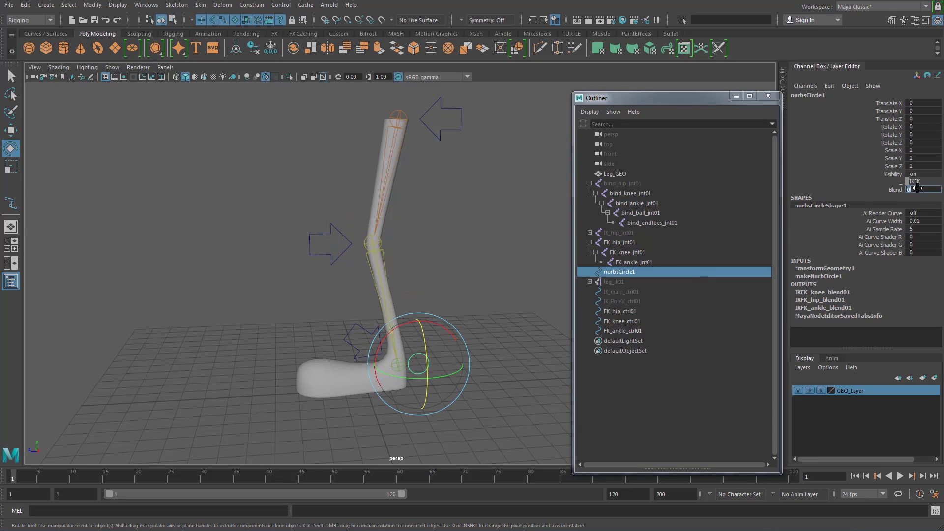
pyautogui.click(258, 268)
# Try rotating FK_knee_jnt01 to test the FK bend of the leg, undo the rotation and clear the selection
pyautogui.click(373, 242)
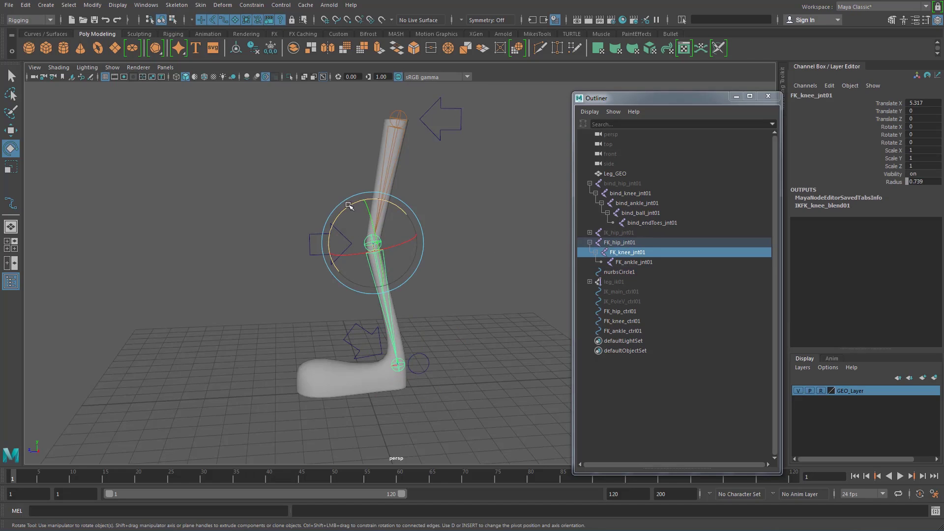
pyautogui.moveTo(347, 207)
pyautogui.mouseDown()
pyautogui.moveTo(342, 231)
pyautogui.moveTo(355, 209)
pyautogui.moveTo(337, 240)
pyautogui.moveTo(358, 206)
pyautogui.mouseUp()
pyautogui.hotkey('ctrl', 'z')
pyautogui.click(451, 248)
# Select FK_hip_ctrl01, detach the constraint commands as a floating window and open the Orient constraint options
pyautogui.keyDown('alt'); pyautogui.moveTo(468, 293); pyautogui.dragTo(441, 272, button='right'); pyautogui.keyUp('alt')
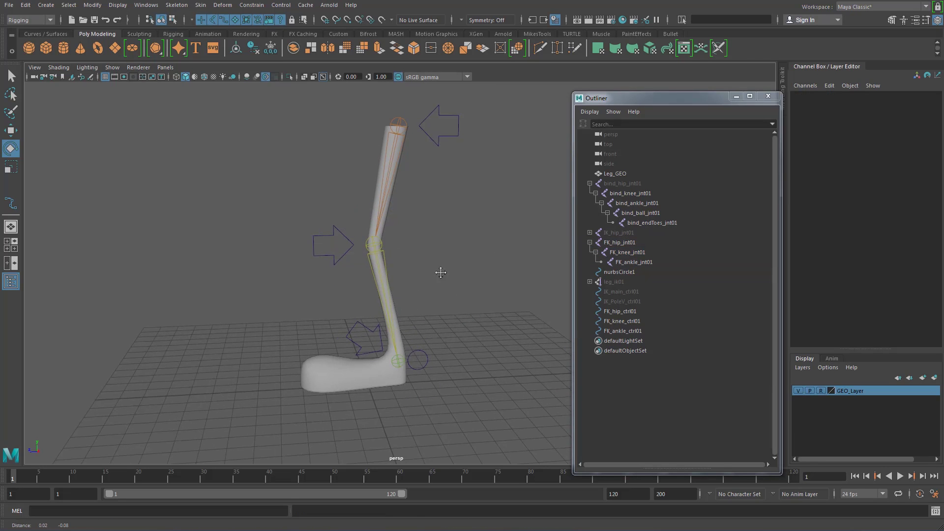
pyautogui.keyDown('alt'); pyautogui.moveTo(441, 272); pyautogui.dragTo(431, 249, button='middle'); pyautogui.keyUp('alt')
pyautogui.keyDown('alt'); pyautogui.moveTo(431, 249); pyautogui.dragTo(459, 264, button='right'); pyautogui.keyUp('alt')
pyautogui.keyDown('alt'); pyautogui.moveTo(459, 264); pyautogui.dragTo(465, 339, button='middle'); pyautogui.keyUp('alt')
pyautogui.click(439, 162)
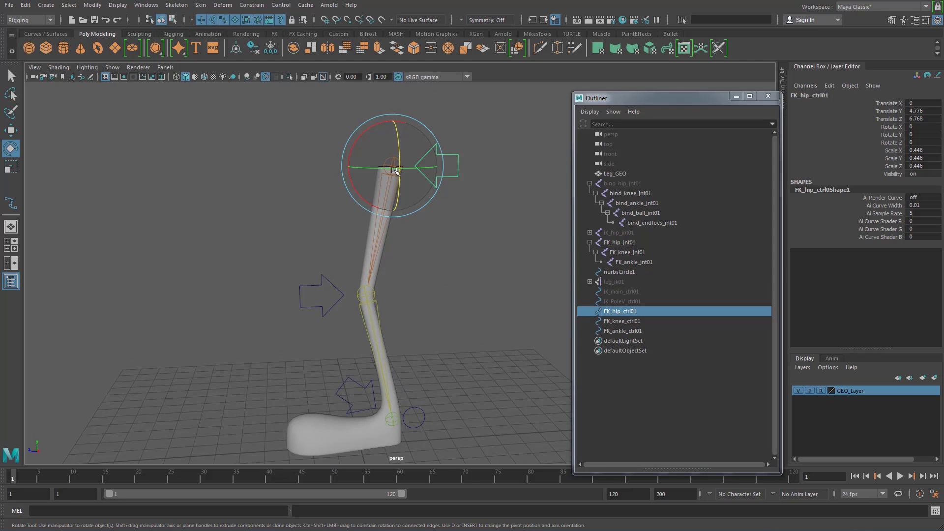
pyautogui.moveTo(430, 198)
pyautogui.keyDown('alt'); pyautogui.mouseDown()
pyautogui.moveTo(421, 209)
pyautogui.moveTo(445, 200)
pyautogui.mouseUp(); pyautogui.keyUp('alt')
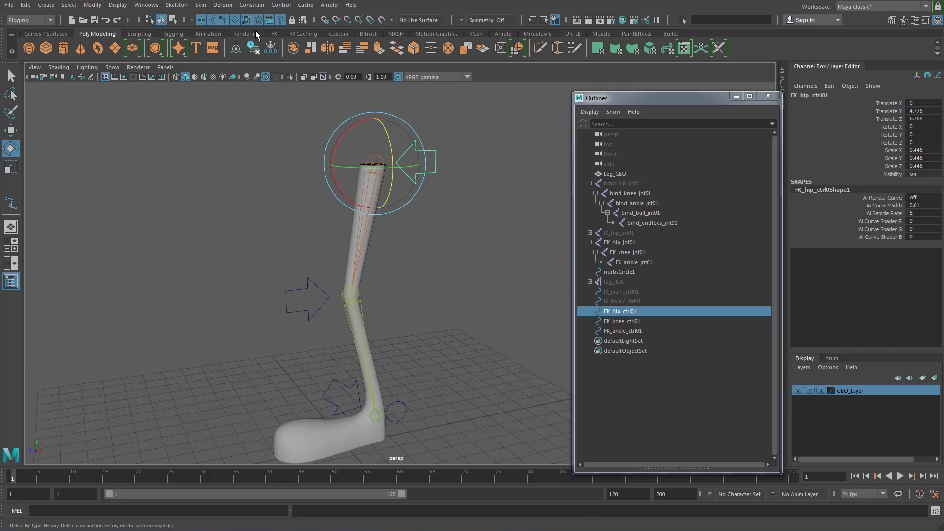
pyautogui.click(252, 6)
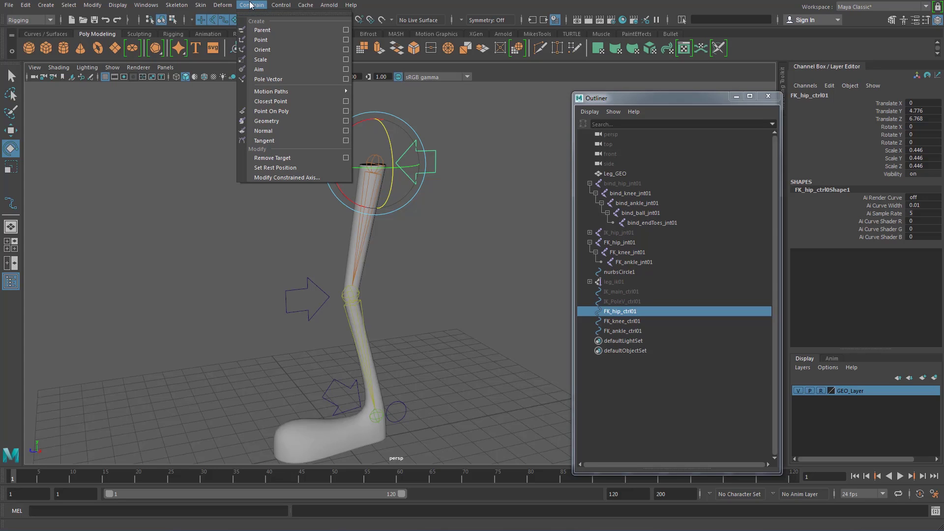
pyautogui.click(258, 14)
pyautogui.moveTo(260, 4); pyautogui.dragTo(135, 127)
pyautogui.click(242, 158)
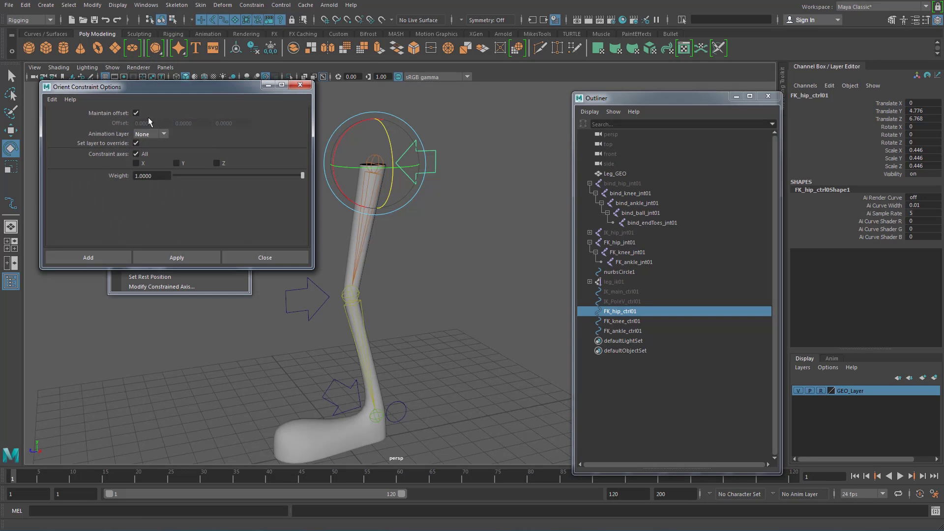
# Hide the leg mesh by turning off the visibility of GEO_Layer
pyautogui.keyDown('alt'); pyautogui.moveTo(417, 290); pyautogui.dragTo(472, 256, button='middle'); pyautogui.keyUp('alt')
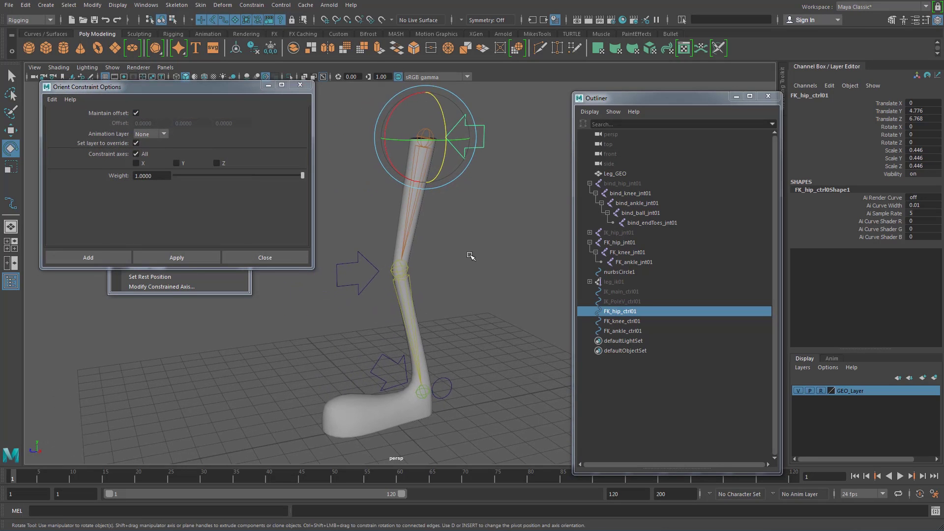
pyautogui.keyDown('alt'); pyautogui.moveTo(441, 342); pyautogui.dragTo(417, 335); pyautogui.keyUp('alt')
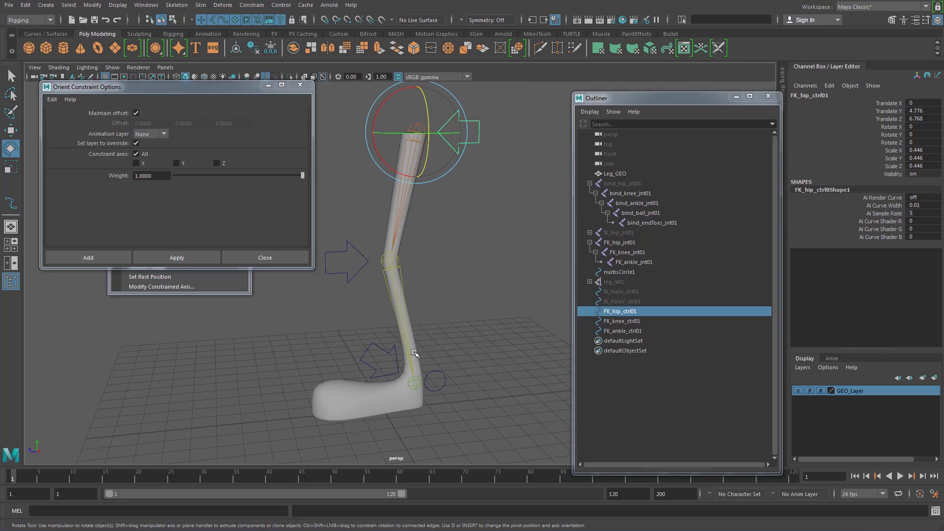
pyautogui.click(798, 391)
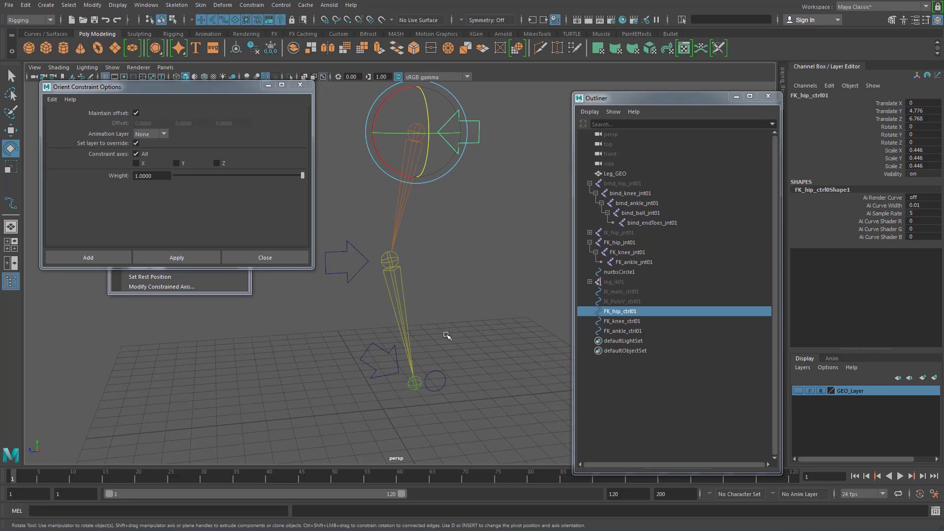
# Freeze the transformations of FK_hip_ctrl01, FK_knee_ctrl01 and FK_ankle_ctrl01 together
pyautogui.click(366, 224)
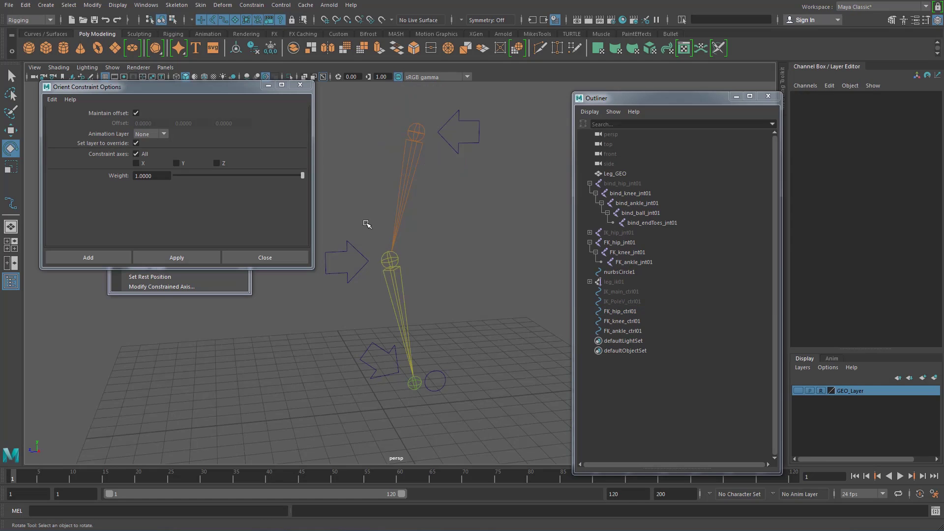
pyautogui.click(469, 137)
pyautogui.keyDown('shift'); pyautogui.click(341, 248); pyautogui.keyUp('shift')
pyautogui.keyDown('shift'); pyautogui.click(370, 345); pyautogui.keyUp('shift')
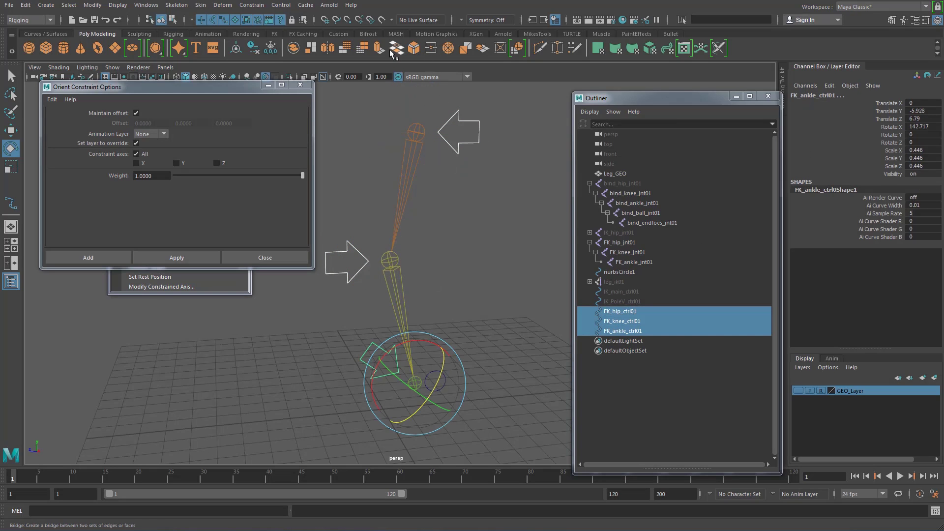
pyautogui.click(270, 49)
pyautogui.click(467, 213)
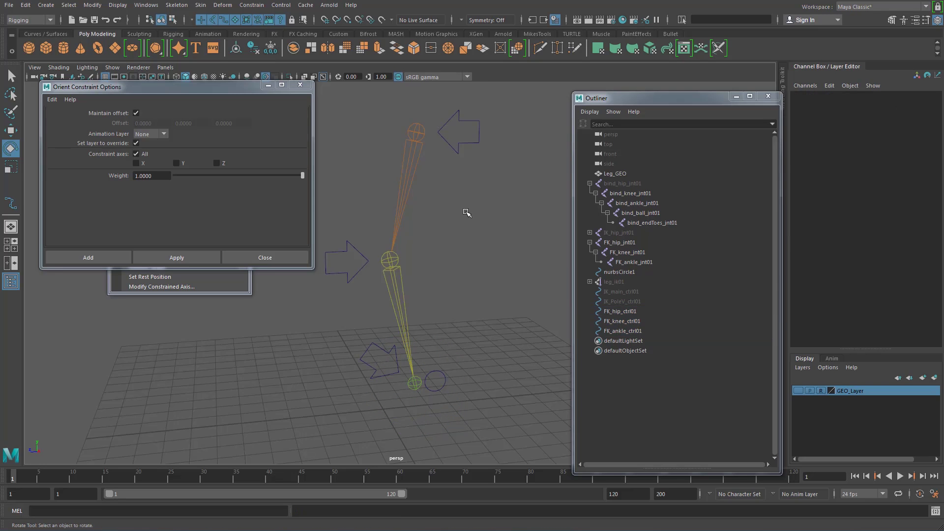
# Orient-constrain FK_hip_jnt01 to FK_hip_ctrl01 on all axes with the offset maintained
pyautogui.click(476, 149)
pyautogui.press('q')
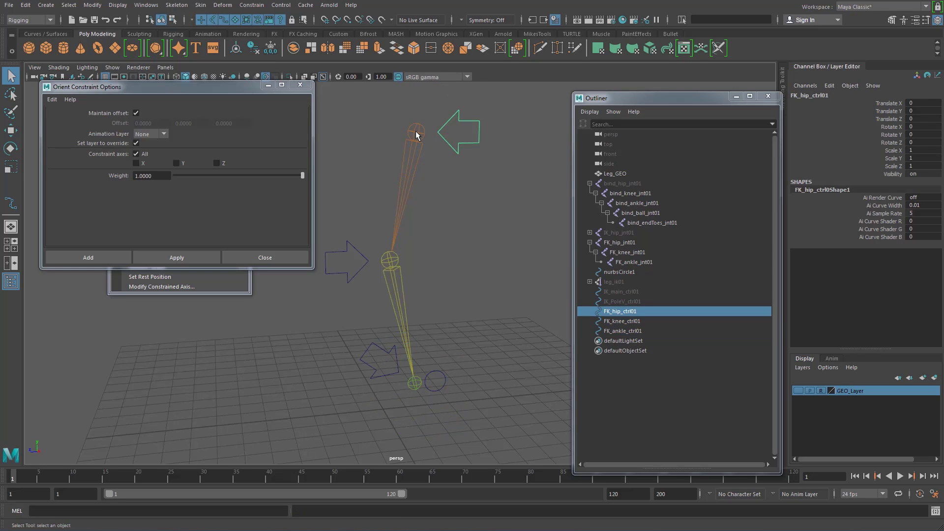
pyautogui.keyDown('shift'); pyautogui.click(416, 134); pyautogui.keyUp('shift')
pyautogui.click(176, 257)
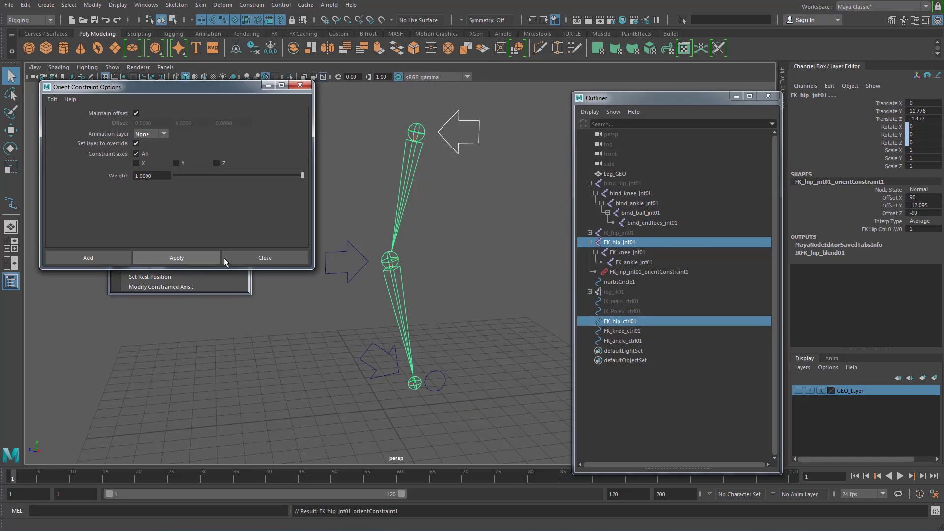
# Orient-constrain FK_knee_jnt01 to FK_knee_ctrl01 and FK_ankle_jnt01 to FK_ankle_ctrl01, maintaining the offset
pyautogui.click(364, 267)
pyautogui.keyDown('shift'); pyautogui.click(390, 260); pyautogui.keyUp('shift')
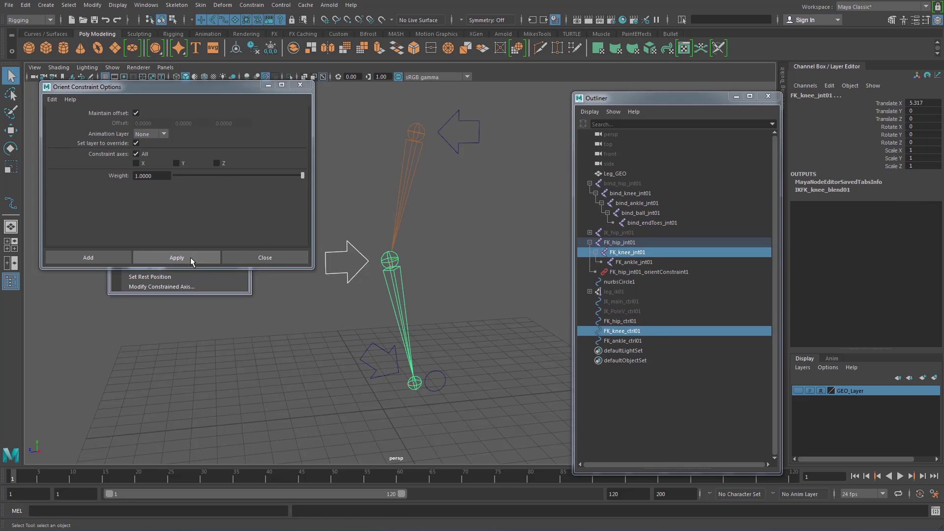
pyautogui.click(190, 257)
pyautogui.click(370, 344)
pyautogui.keyDown('shift'); pyautogui.click(414, 382); pyautogui.keyUp('shift')
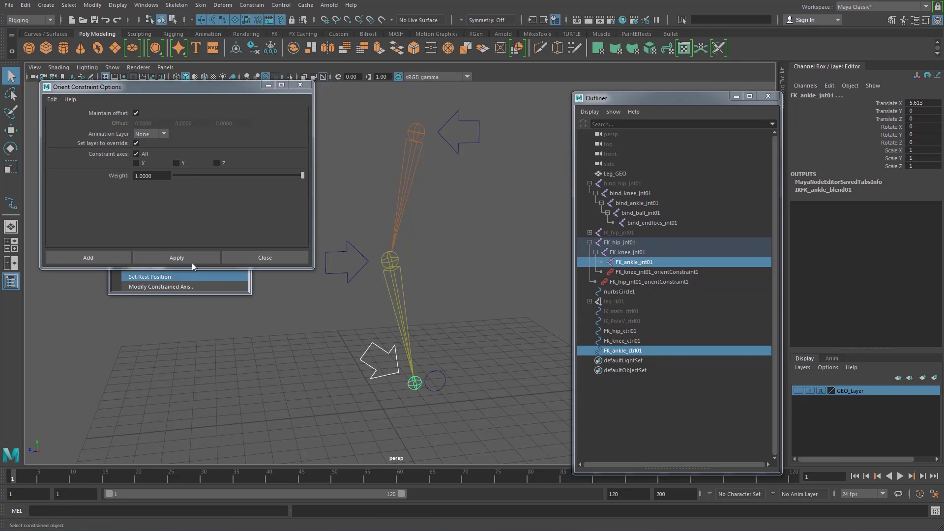
pyautogui.click(191, 256)
# Try rotating the hip, knee and ankle FK controls one after another to test the constraints, undoing each rotation
pyautogui.click(479, 141)
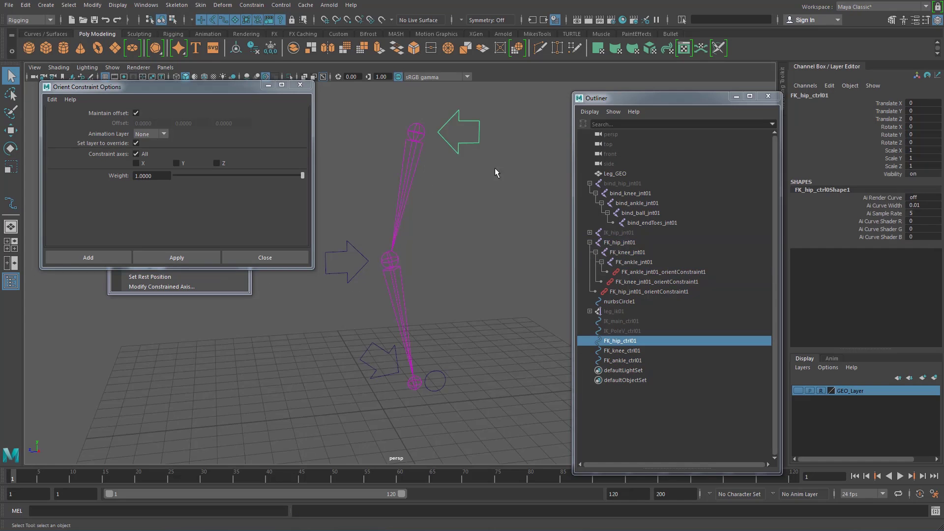
pyautogui.keyDown('alt'); pyautogui.moveTo(495, 167); pyautogui.dragTo(475, 178); pyautogui.keyUp('alt')
pyautogui.press('e')
pyautogui.moveTo(382, 139); pyautogui.dragTo(392, 171)
pyautogui.hotkey('ctrl', 'z')
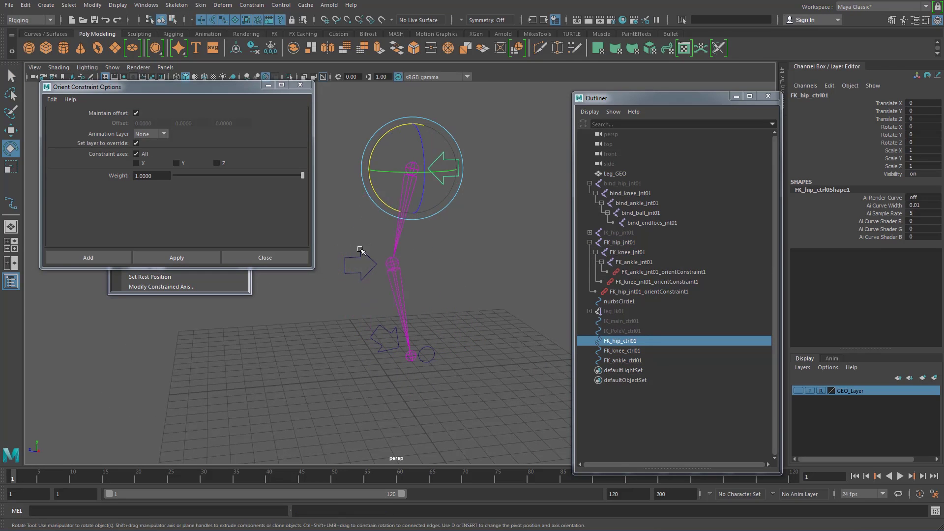
pyautogui.click(361, 250)
pyautogui.moveTo(361, 235); pyautogui.dragTo(361, 254)
pyautogui.hotkey('ctrl', 'z')
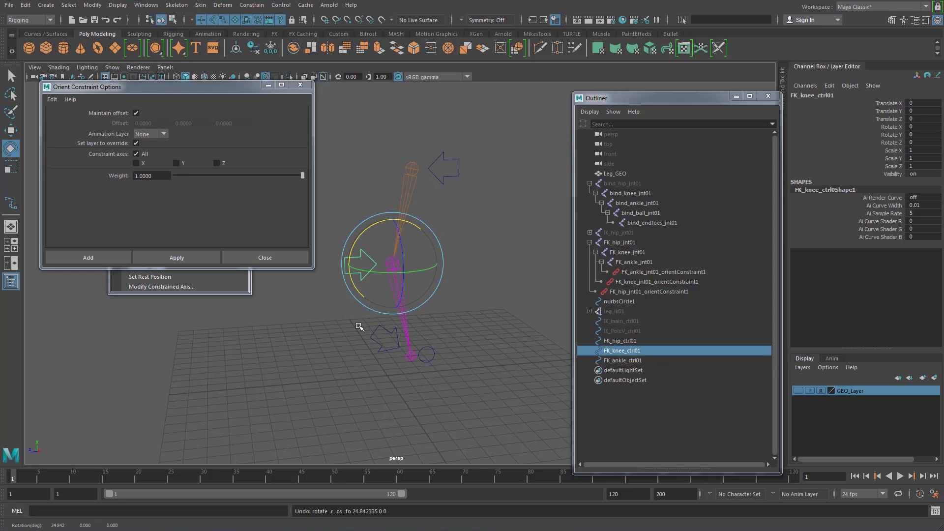
pyautogui.click(376, 331)
pyautogui.moveTo(389, 324); pyautogui.dragTo(388, 340)
pyautogui.hotkey('ctrl', 'z')
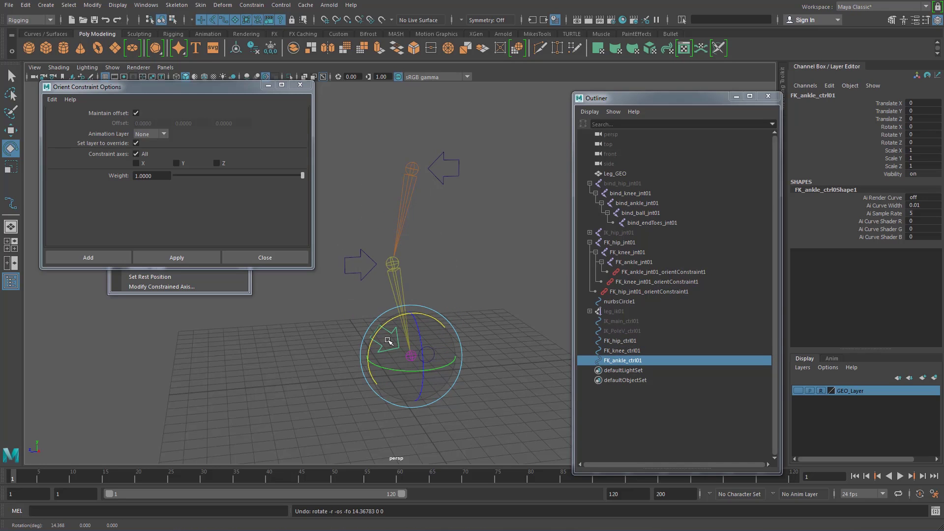
# Show GEO_Layer again, try rotating FK_ankle_ctrl01 to test the foot mesh, and undo the rotation
pyautogui.click(799, 390)
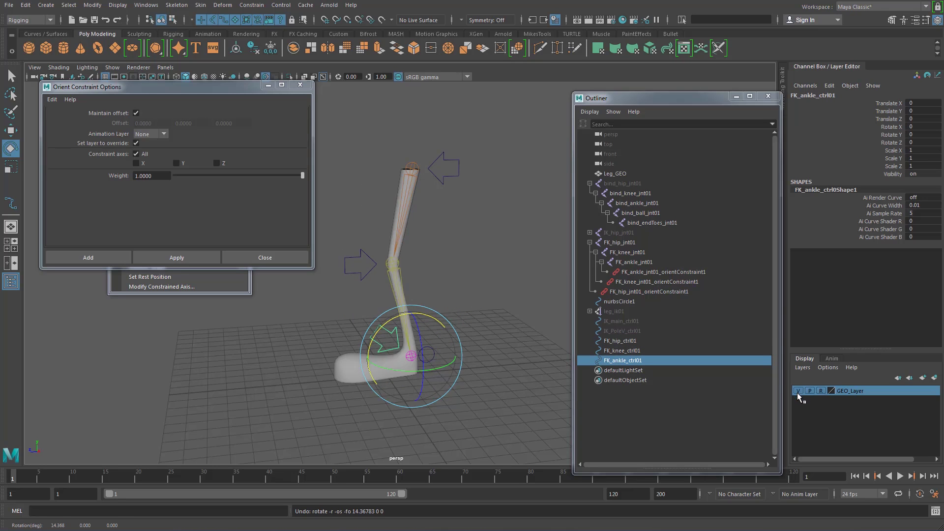
pyautogui.moveTo(391, 322); pyautogui.dragTo(377, 347)
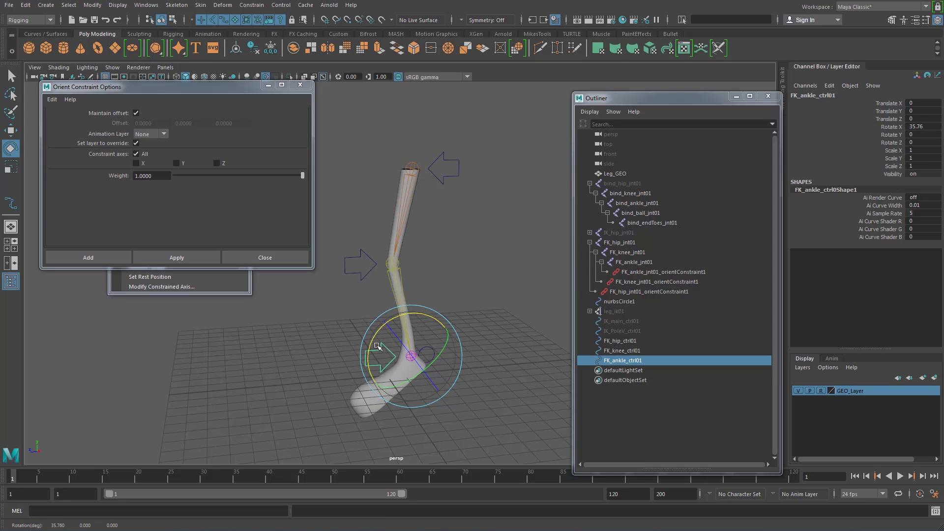
pyautogui.hotkey('ctrl', 'z')
pyautogui.click(448, 170)
pyautogui.click(449, 171)
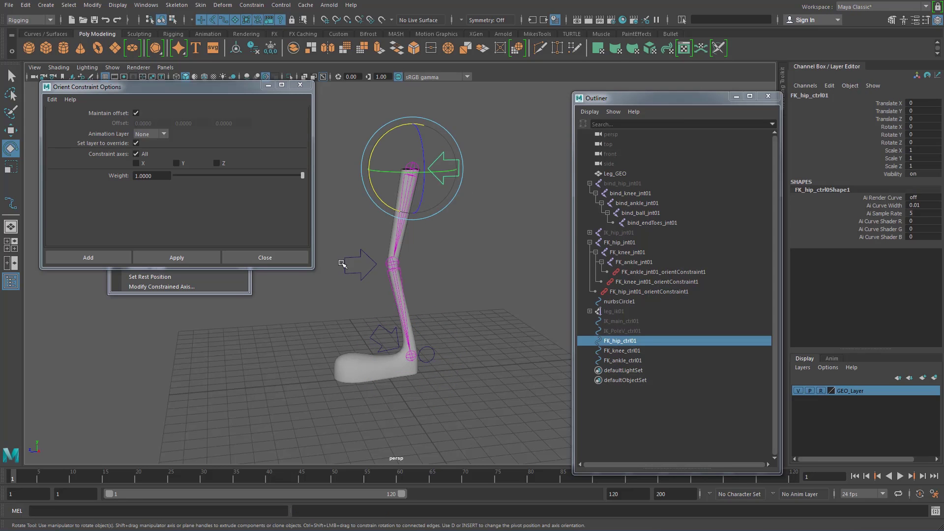
pyautogui.click(386, 338)
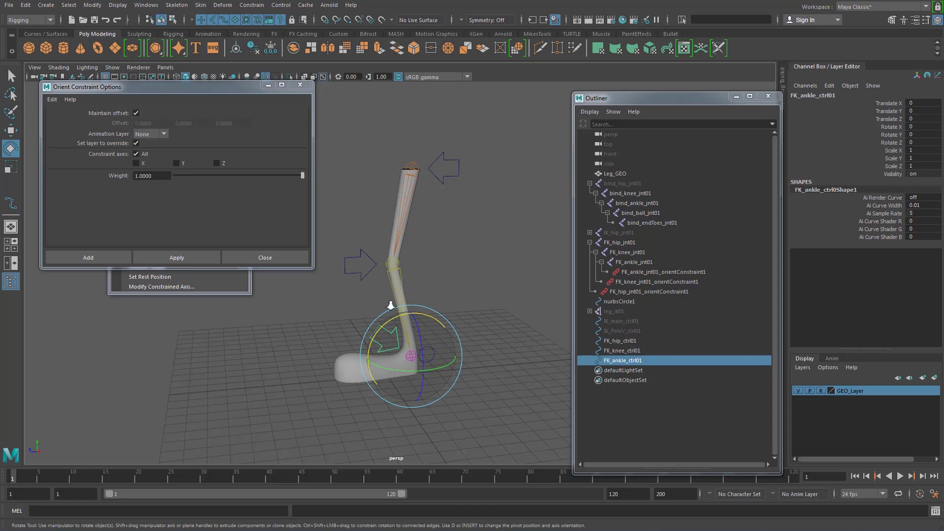
pyautogui.keyDown('alt'); pyautogui.moveTo(391, 305); pyautogui.dragTo(475, 307, button='middle'); pyautogui.keyUp('alt')
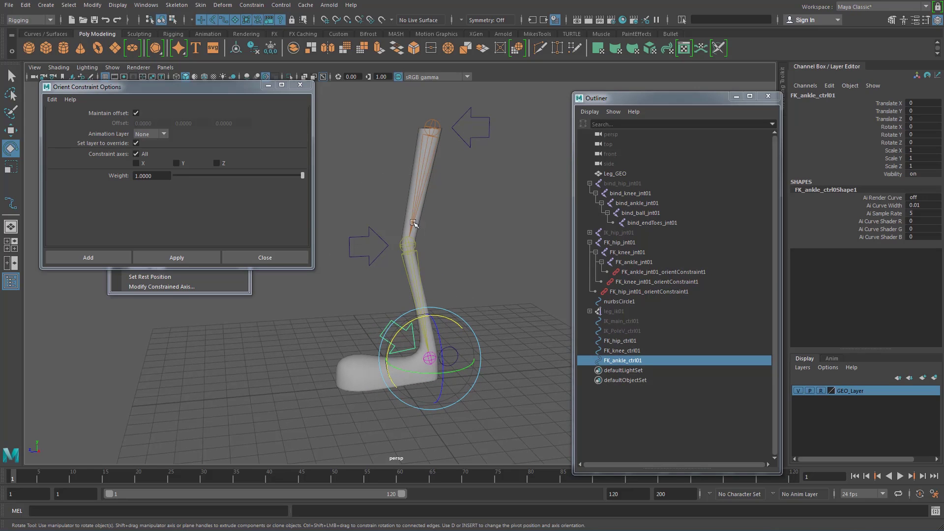
pyautogui.click(471, 132)
pyautogui.keyDown('shift'); pyautogui.click(371, 246); pyautogui.keyUp('shift')
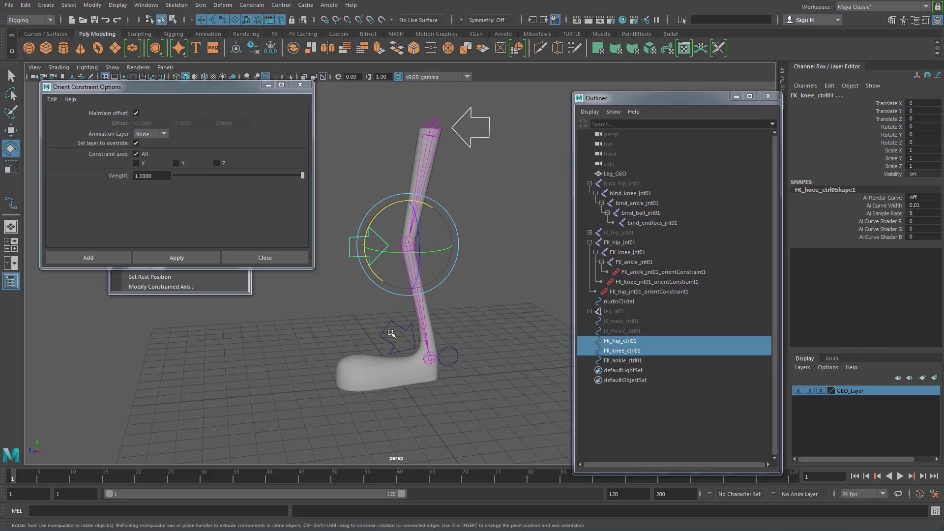
pyautogui.keyDown('shift'); pyautogui.click(396, 332); pyautogui.keyUp('shift')
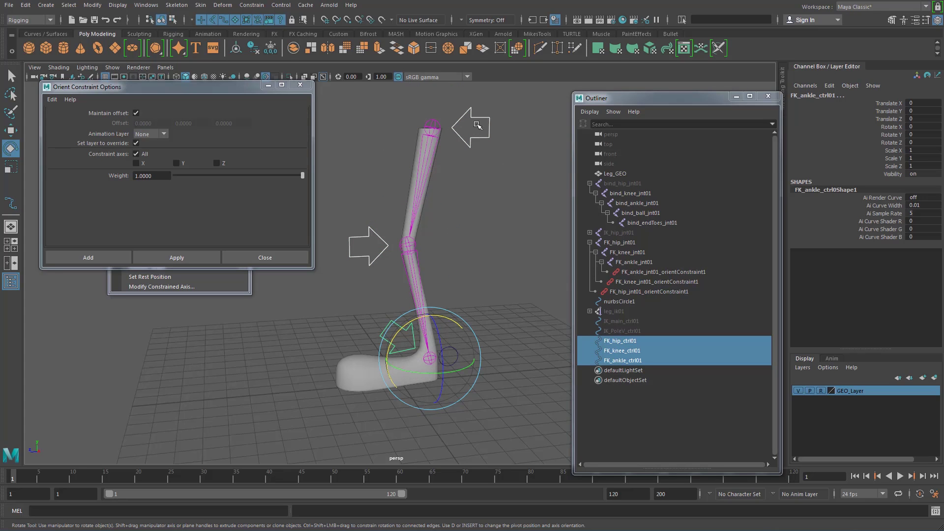
pyautogui.click(373, 320)
pyautogui.click(394, 317)
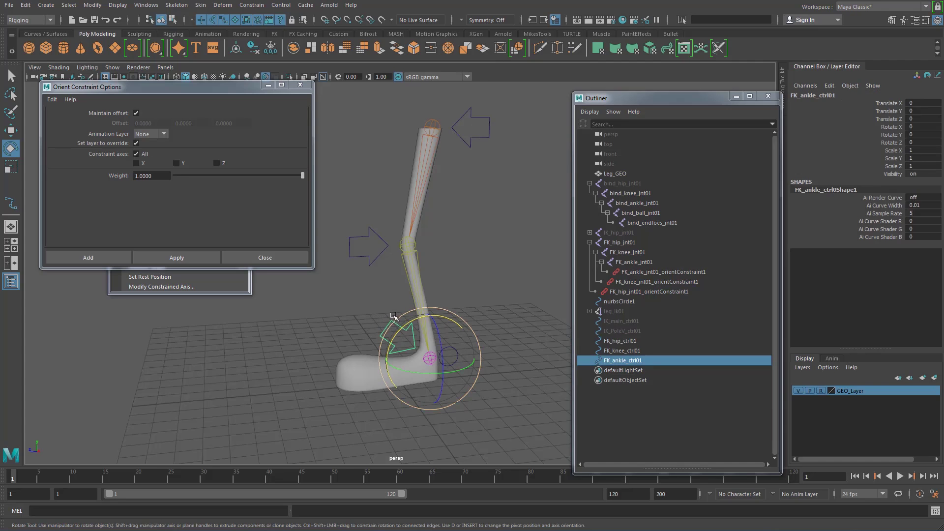
pyautogui.click(481, 129)
# Parent FK_ankle_ctrl01 under FK_knee_ctrl01 and FK_knee_ctrl01 under FK_hip_ctrl01
pyautogui.click(391, 315)
pyautogui.keyDown('shift'); pyautogui.click(370, 232); pyautogui.keyUp('shift')
pyautogui.keyDown('shift'); pyautogui.moveTo(466, 130); pyautogui.dragTo(504, 162); pyautogui.keyUp('shift')
pyautogui.press('p')
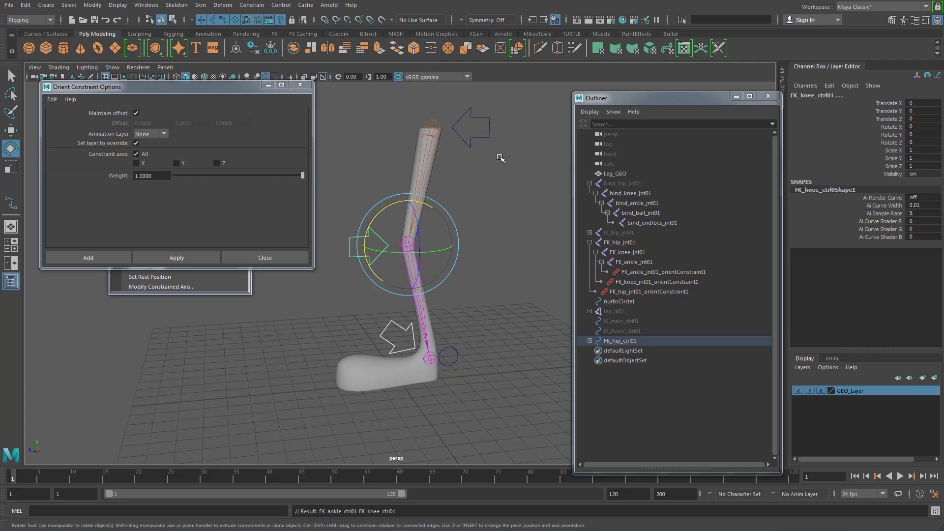
pyautogui.press('p')
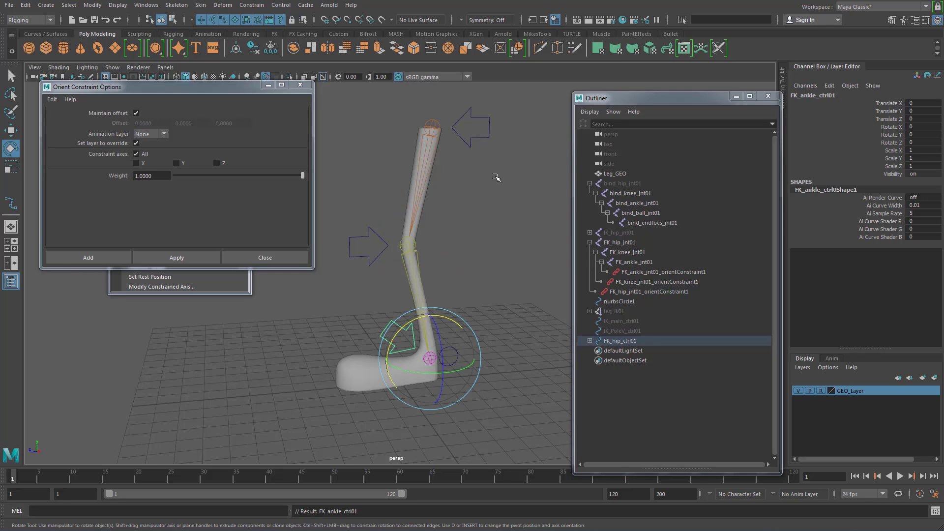
# Select the hip, knee and ankle FK controls in turn to check their parenting, ending on FK_hip_ctrl01
pyautogui.click(494, 172)
pyautogui.moveTo(482, 133); pyautogui.dragTo(508, 164)
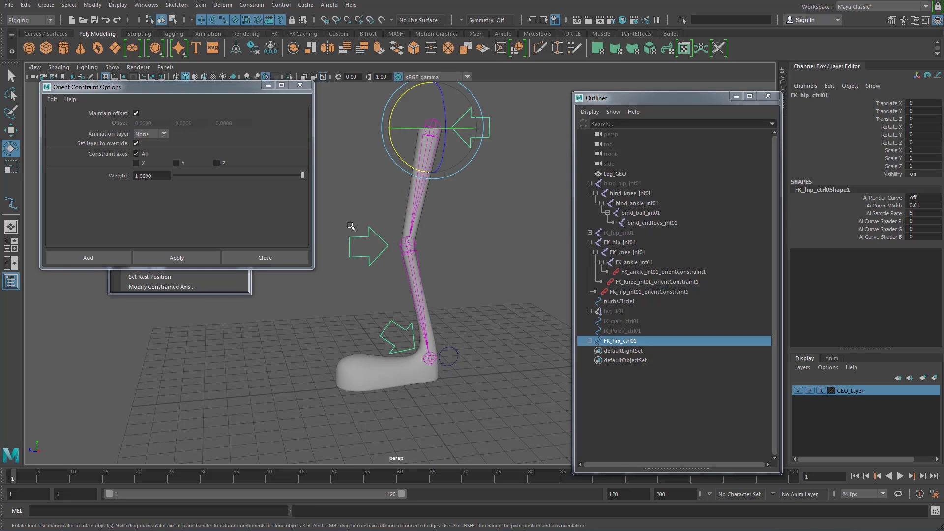
pyautogui.moveTo(353, 228); pyautogui.dragTo(373, 254)
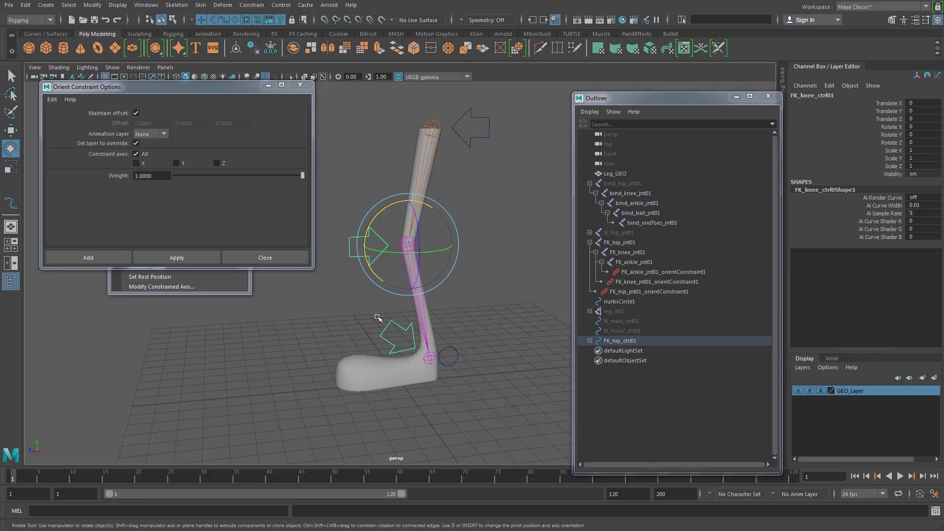
pyautogui.moveTo(379, 315); pyautogui.dragTo(396, 338)
pyautogui.moveTo(464, 123); pyautogui.dragTo(492, 158)
pyautogui.scroll(-3, 489, 186)
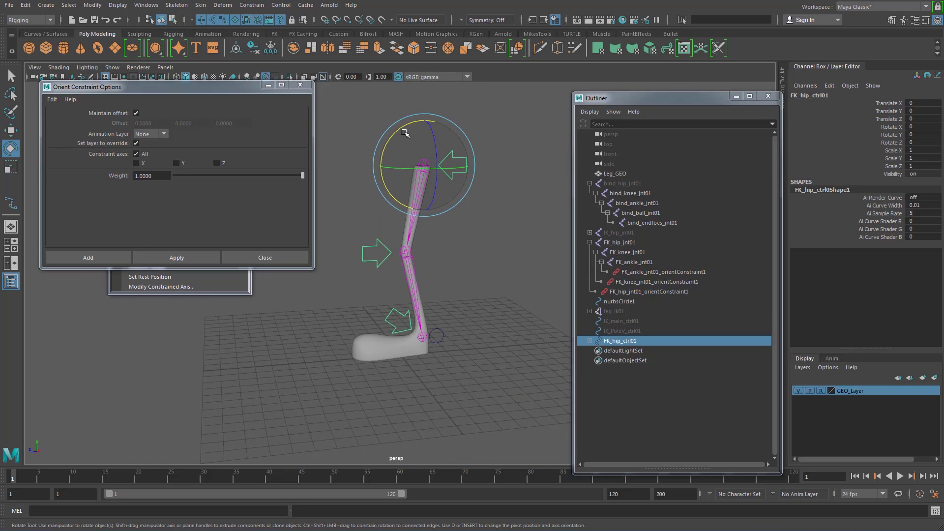
# Try rotating the hip, knee and ankle FK controls in turn to test their hierarchy, and undo the rotations
pyautogui.moveTo(401, 130); pyautogui.dragTo(395, 163)
pyautogui.moveTo(428, 237); pyautogui.dragTo(437, 262)
pyautogui.click(521, 220)
pyautogui.moveTo(522, 222); pyautogui.dragTo(506, 238)
pyautogui.hotkey('ctrl', 'z')
pyautogui.hotkey('ctrl', 'z')
pyautogui.hotkey('ctrl', 'z')
pyautogui.hotkey('ctrl', 'z')
pyautogui.hotkey('ctrl', 'z')
pyautogui.hotkey('ctrl', 'z')
pyautogui.hotkey('ctrl', 'z')
pyautogui.hotkey('ctrl', 'z')
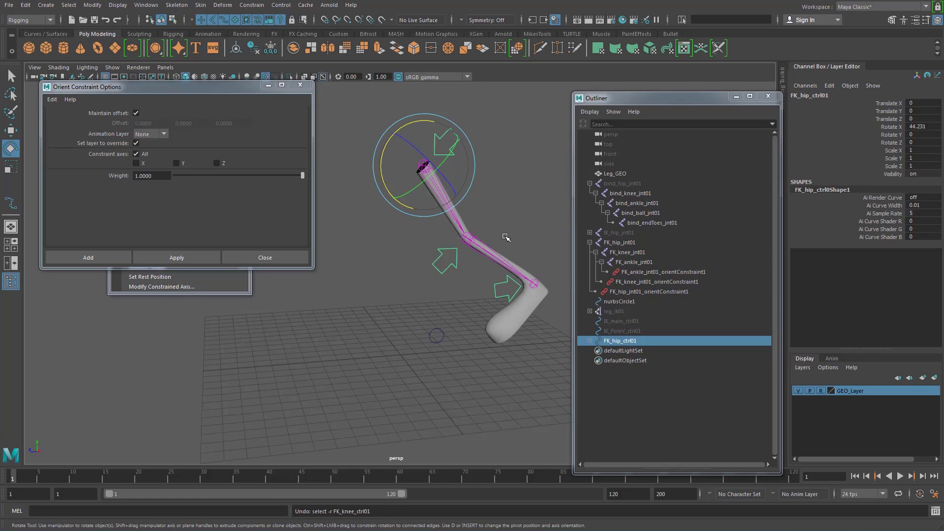
# Hide the FK_hip_jnt01 chain and show the bind_hip_jnt01 chain
pyautogui.keyDown('alt'); pyautogui.moveTo(482, 239); pyautogui.dragTo(482, 227, button='middle'); pyautogui.keyUp('alt')
pyautogui.keyDown('alt'); pyautogui.moveTo(482, 227); pyautogui.dragTo(514, 272, button='right'); pyautogui.keyUp('alt')
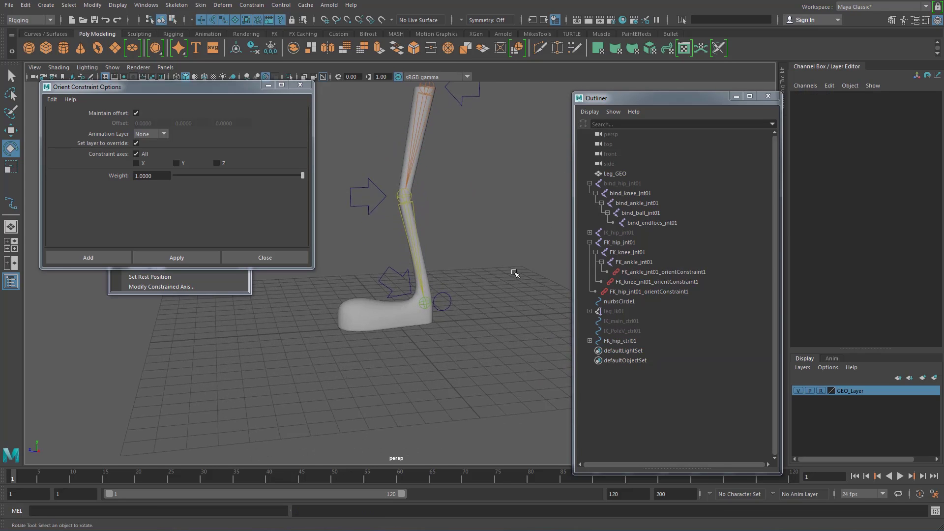
pyautogui.keyDown('alt'); pyautogui.moveTo(515, 272); pyautogui.dragTo(517, 331, button='middle'); pyautogui.keyUp('alt')
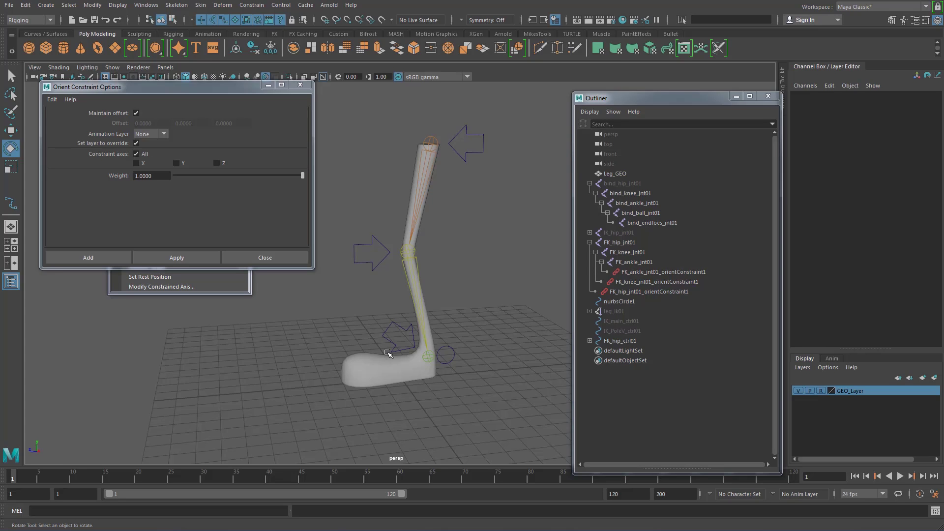
pyautogui.click(622, 243)
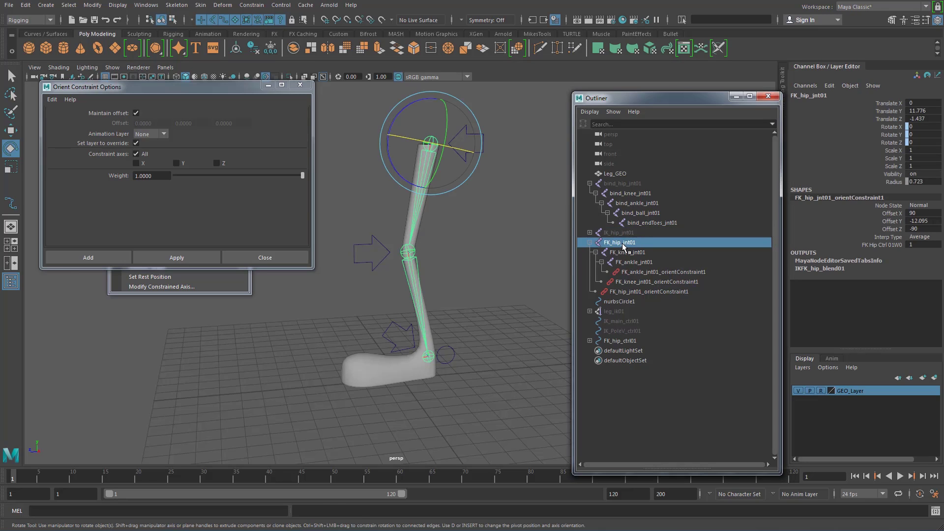
pyautogui.hotkey('ctrl', 'h')
pyautogui.click(621, 184)
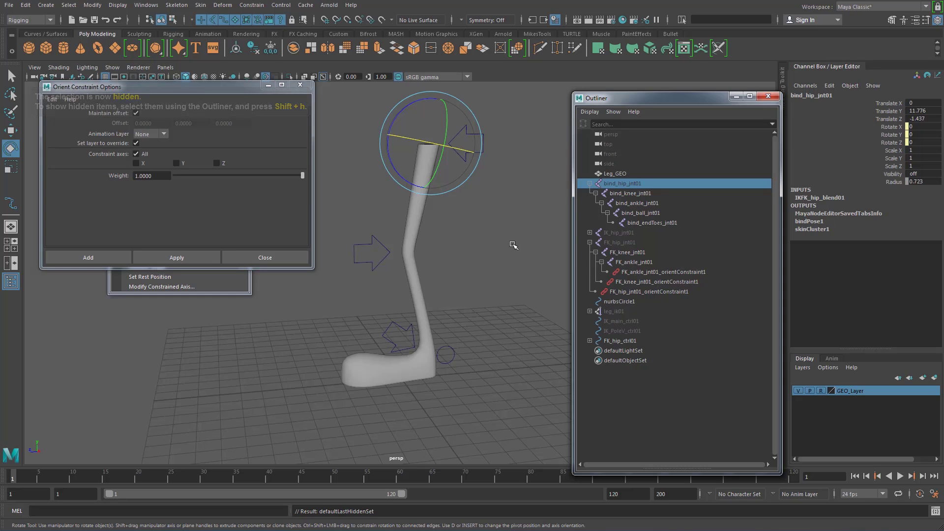
pyautogui.hotkey('shift', 'h')
pyautogui.click(498, 254)
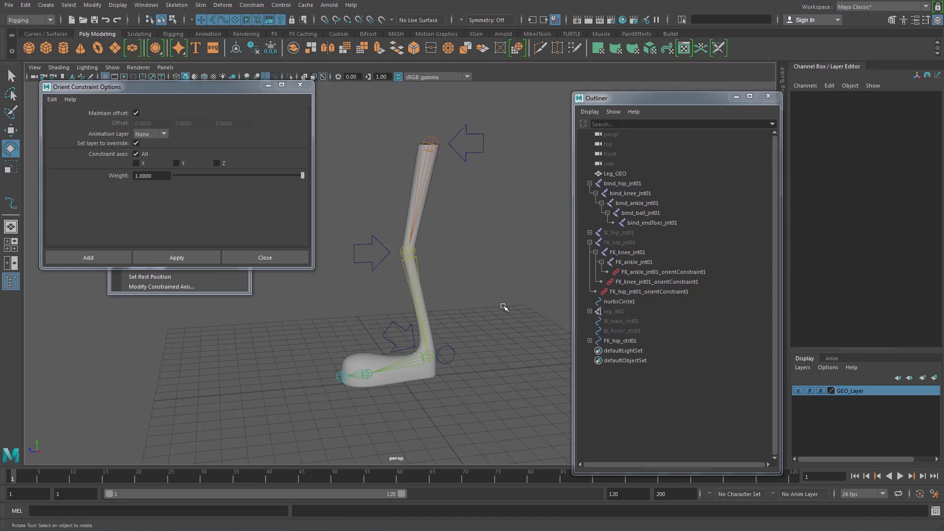
pyautogui.moveTo(503, 306)
pyautogui.keyDown('alt'); pyautogui.mouseDown()
pyautogui.moveTo(514, 283)
pyautogui.moveTo(482, 298)
pyautogui.moveTo(494, 308)
pyautogui.mouseUp(); pyautogui.keyUp('alt')
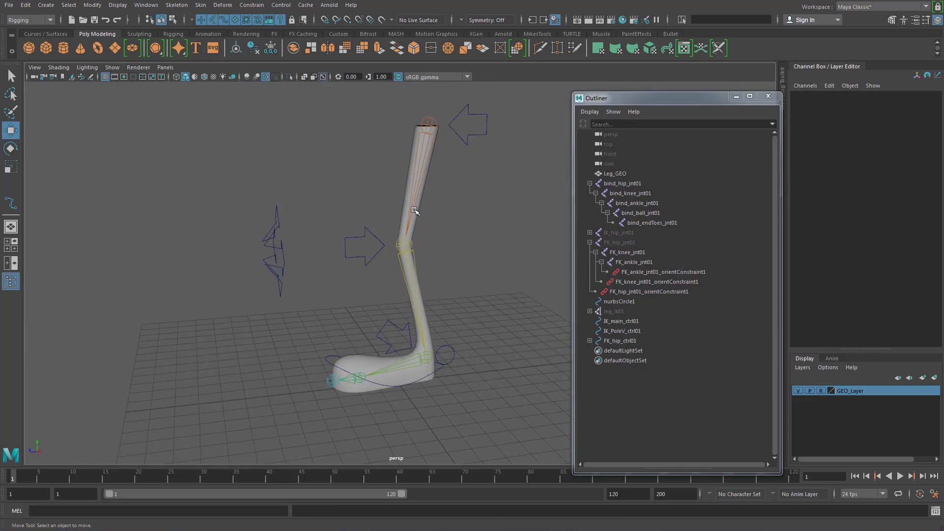
# Try moving IK_main_ctrl01 up and behind the leg and rotating it about 51 degrees in X
pyautogui.keyDown('alt'); pyautogui.moveTo(336, 203); pyautogui.dragTo(343, 259); pyautogui.keyUp('alt')
pyautogui.click(328, 384)
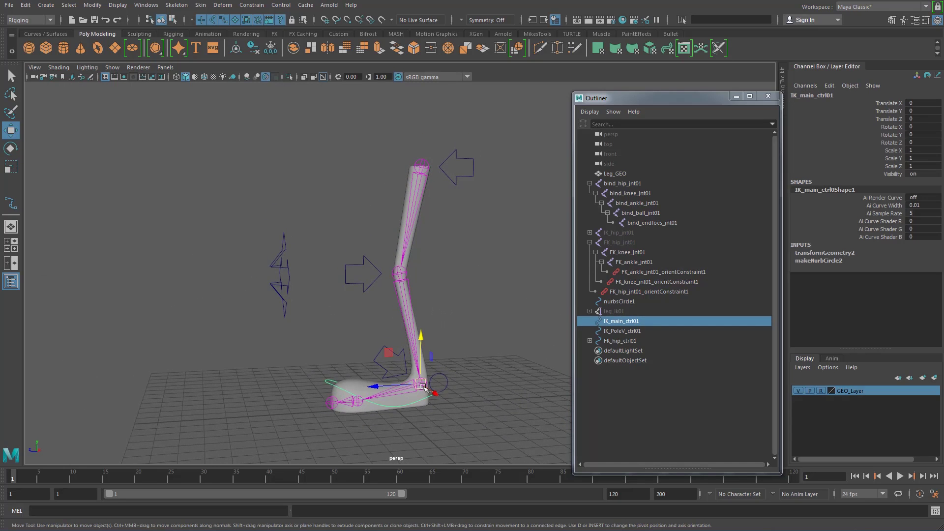
pyautogui.moveTo(420, 385); pyautogui.dragTo(362, 351)
pyautogui.moveTo(366, 341); pyautogui.dragTo(551, 350)
pyautogui.press('e')
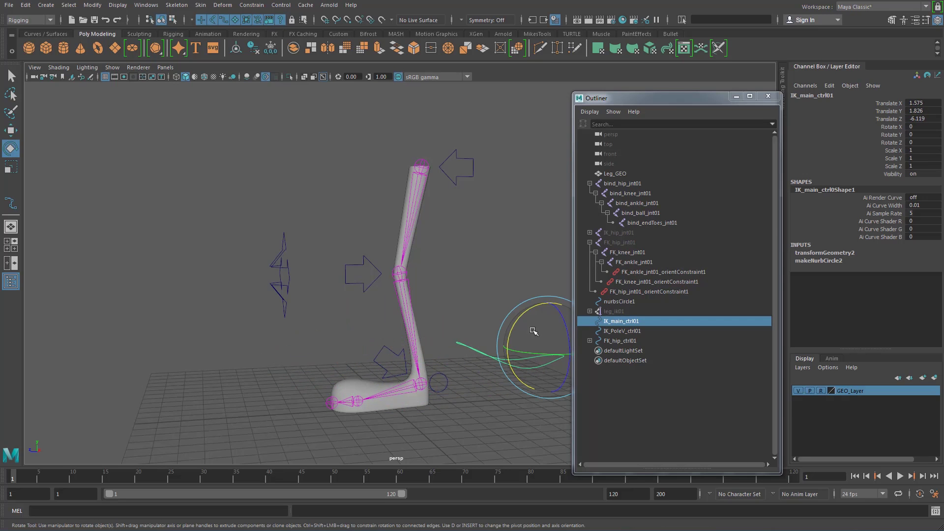
pyautogui.moveTo(520, 318); pyautogui.dragTo(514, 360)
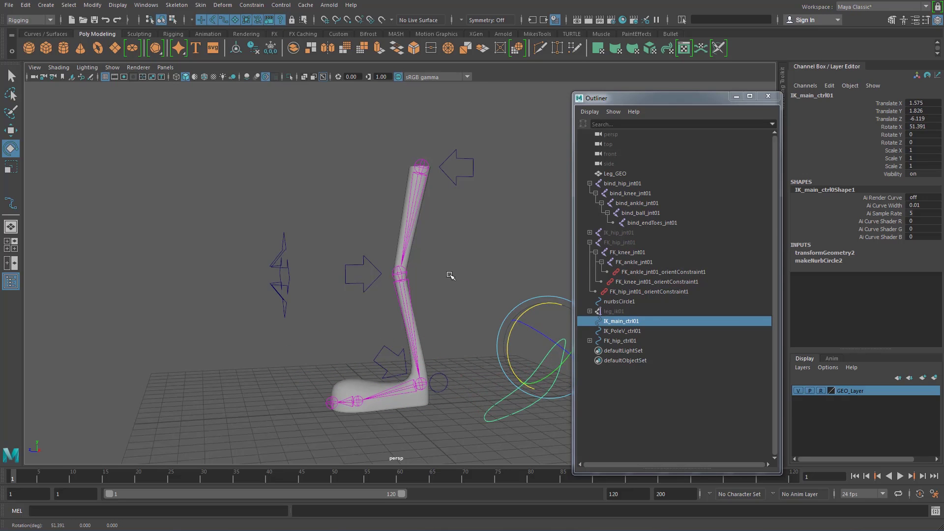
# Set the Blend attribute of nurbsCircle1 to 0.6 to test a partial IK/FK mix
pyautogui.keyDown('alt'); pyautogui.moveTo(468, 281); pyautogui.dragTo(439, 274); pyautogui.keyUp('alt')
pyautogui.click(416, 340)
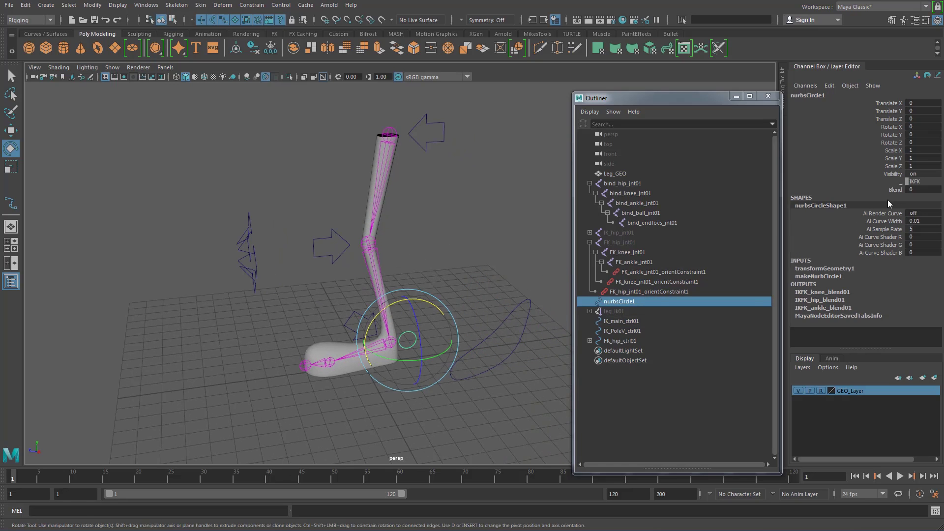
pyautogui.click(895, 190)
pyautogui.moveTo(527, 252)
pyautogui.mouseDown(button='middle')
pyautogui.moveTo(503, 255)
pyautogui.moveTo(517, 253)
pyautogui.mouseUp(button='middle')
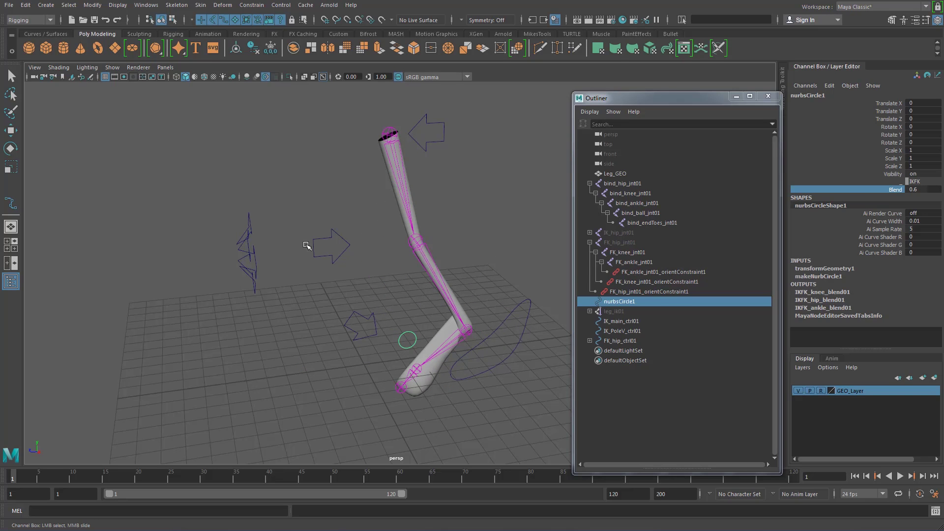
# Try moving IK_PoleV_ctrl01 about 8 units forward along Z, away from the knee
pyautogui.click(235, 227)
pyautogui.press('w')
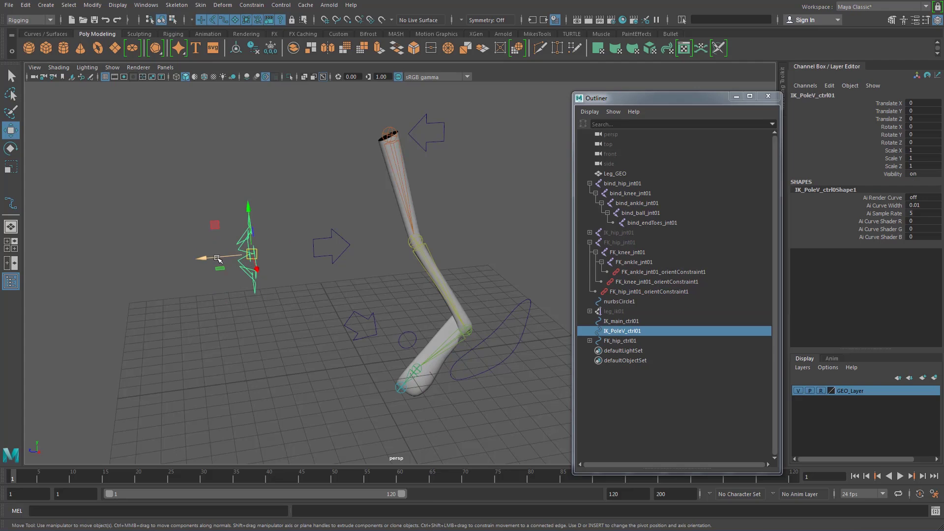
pyautogui.moveTo(219, 257); pyautogui.dragTo(23, 258)
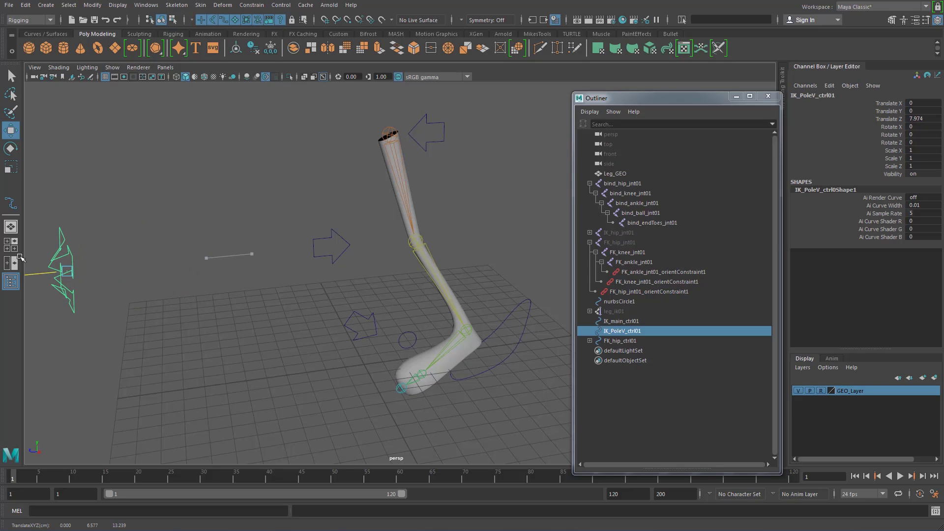
# Raise the Blend attribute of nurbsCircle1 to 1 to test the leg in full IK
pyautogui.click(413, 333)
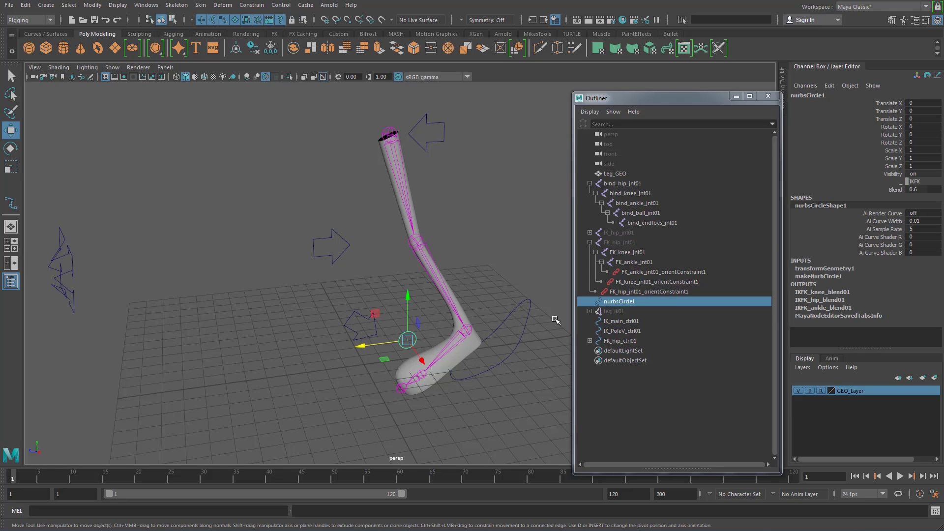
pyautogui.click(895, 189)
pyautogui.moveTo(507, 236)
pyautogui.mouseDown(button='middle')
pyautogui.moveTo(497, 234)
pyautogui.moveTo(511, 233)
pyautogui.mouseUp(button='middle')
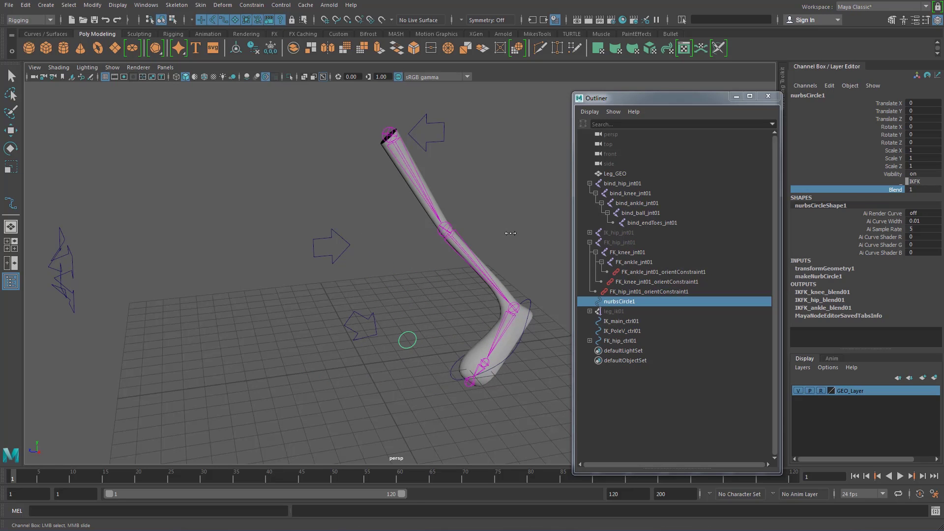
# Undo the Blend changes and the test transforms of IK_PoleV_ctrl01 and IK_main_ctrl01
pyautogui.keyDown('alt'); pyautogui.moveTo(510, 233); pyautogui.dragTo(499, 196); pyautogui.keyUp('alt')
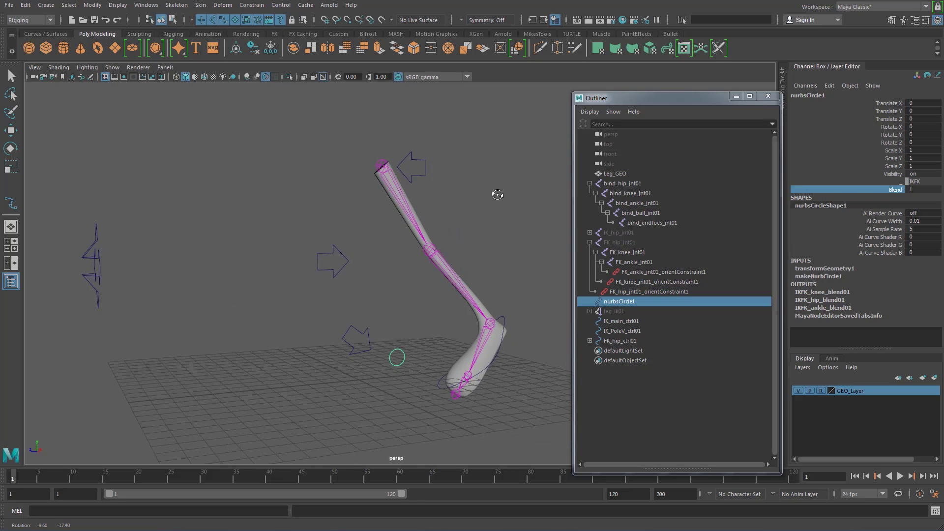
pyautogui.hotkey('ctrl', 'z')
pyautogui.hotkey('ctrl', 'z')
pyautogui.hotkey('ctrl', 'z')
pyautogui.hotkey('ctrl', 'z')
pyautogui.hotkey('ctrl', 'z')
pyautogui.hotkey('ctrl', 'z')
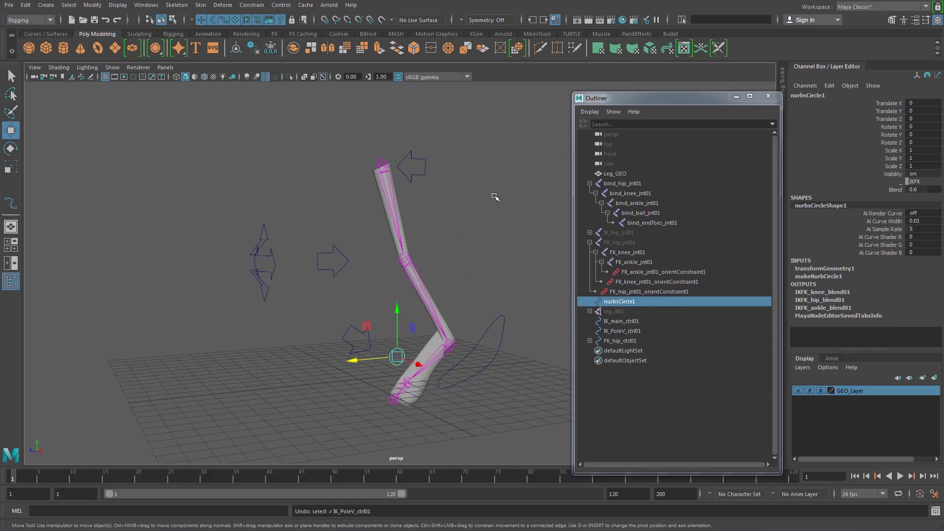
pyautogui.hotkey('ctrl', 'z')
pyautogui.hotkey('ctrl', 'z')
pyautogui.hotkey('ctrl', 'z')
pyautogui.hotkey('ctrl', 'z')
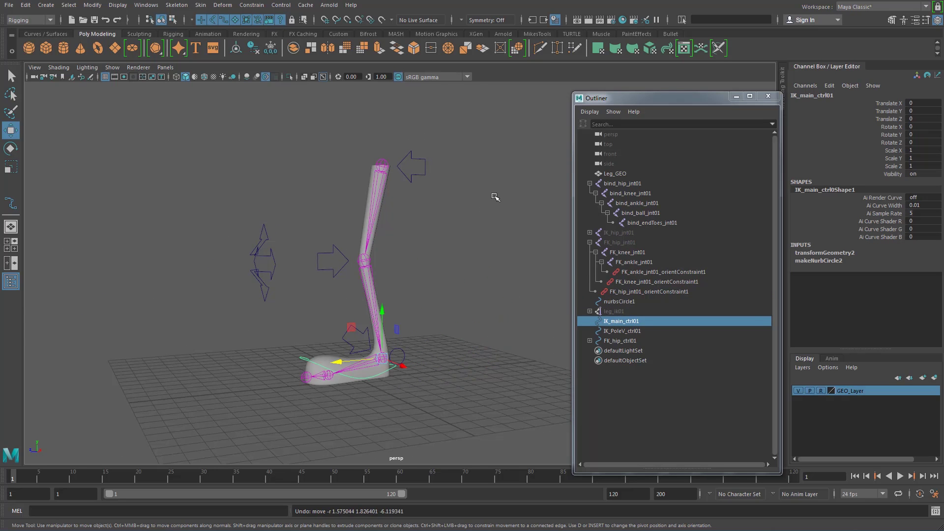
# Select the blend circle, FK_hip_ctrl01 and IK_PoleV_ctrl01 in turn to examine the rig's controls, ending on the circle by the ankle
pyautogui.keyDown('alt'); pyautogui.moveTo(438, 259); pyautogui.dragTo(490, 322, button='right'); pyautogui.keyUp('alt')
pyautogui.keyDown('alt'); pyautogui.moveTo(491, 322); pyautogui.dragTo(507, 310, button='middle'); pyautogui.keyUp('alt')
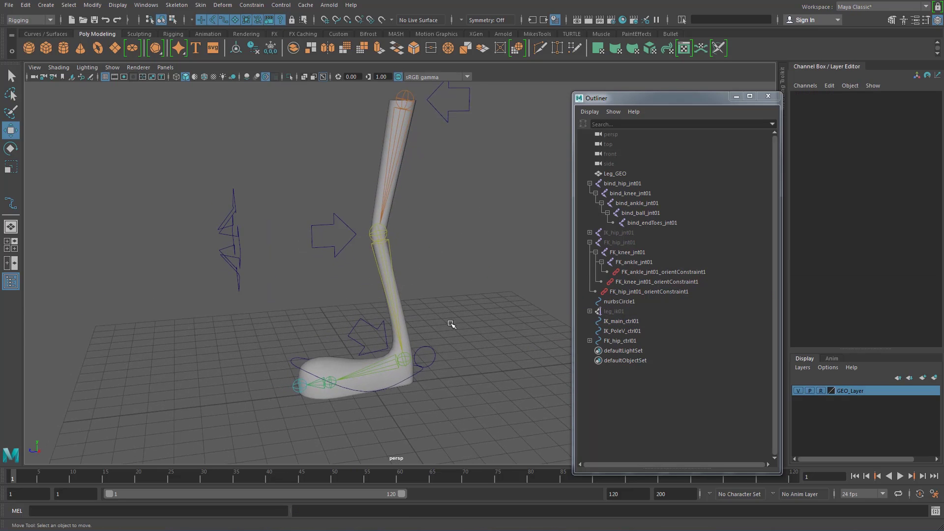
pyautogui.moveTo(424, 341); pyautogui.dragTo(445, 357)
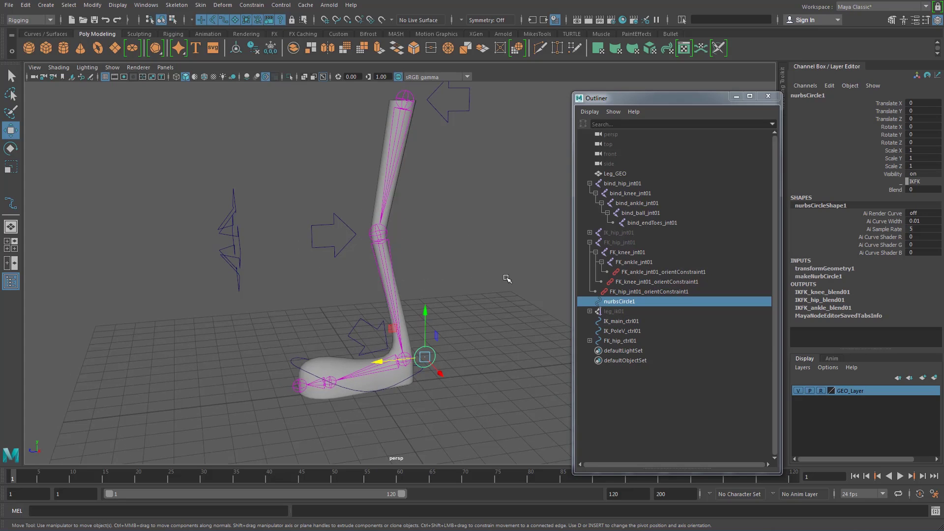
pyautogui.click(900, 190)
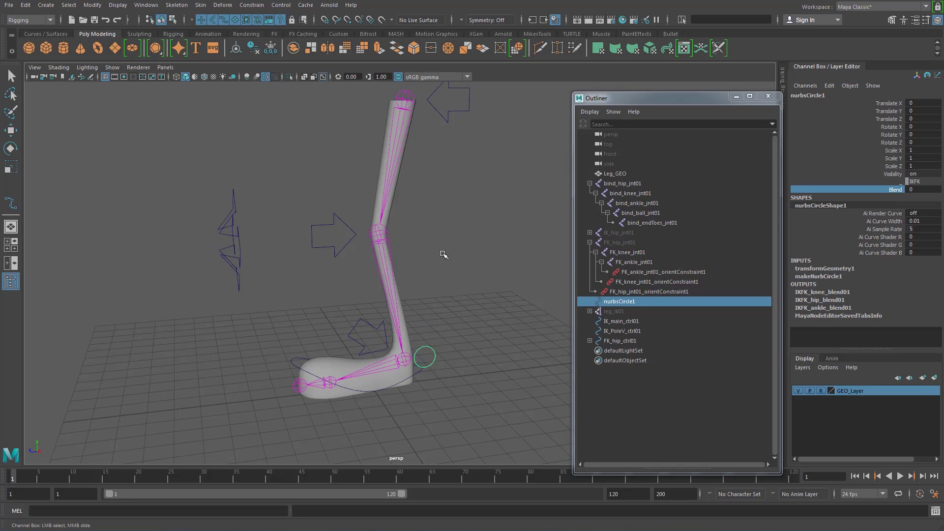
pyautogui.click(454, 101)
pyautogui.press('w')
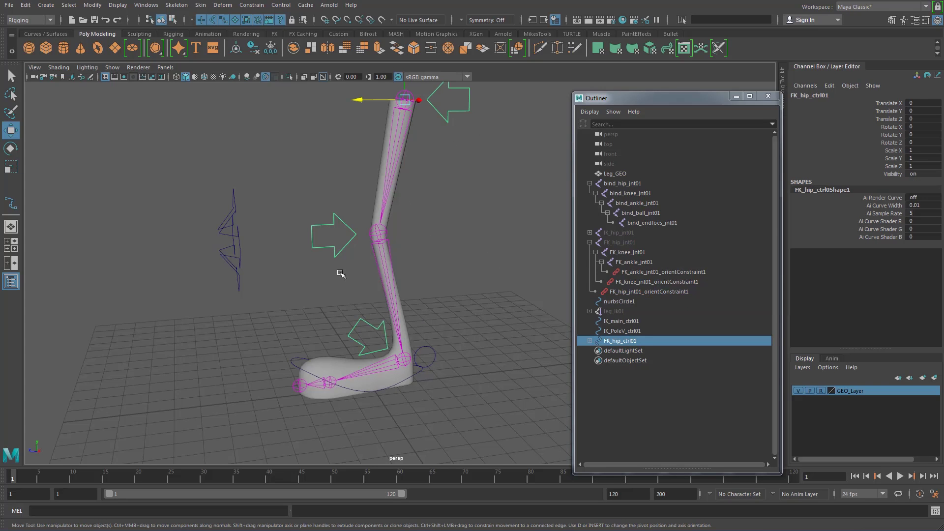
pyautogui.moveTo(205, 241); pyautogui.dragTo(248, 278)
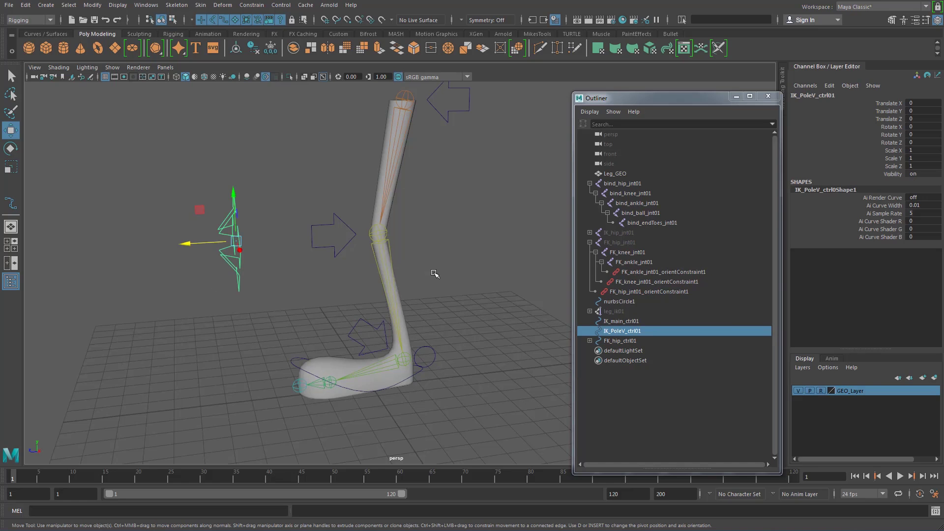
pyautogui.moveTo(427, 338); pyautogui.dragTo(452, 362)
pyautogui.keyDown('alt'); pyautogui.moveTo(476, 306); pyautogui.dragTo(474, 289, button='middle'); pyautogui.keyUp('alt')
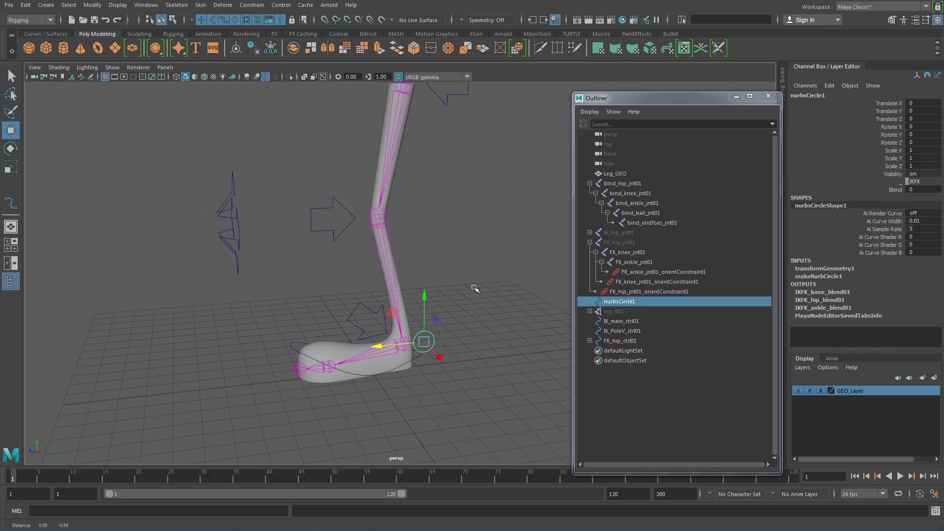
pyautogui.keyDown('alt'); pyautogui.moveTo(474, 289); pyautogui.dragTo(524, 318, button='right'); pyautogui.keyUp('alt')
pyautogui.moveTo(524, 318)
pyautogui.keyDown('alt'); pyautogui.mouseDown()
pyautogui.moveTo(503, 309)
pyautogui.moveTo(512, 308)
pyautogui.mouseUp(); pyautogui.keyUp('alt')
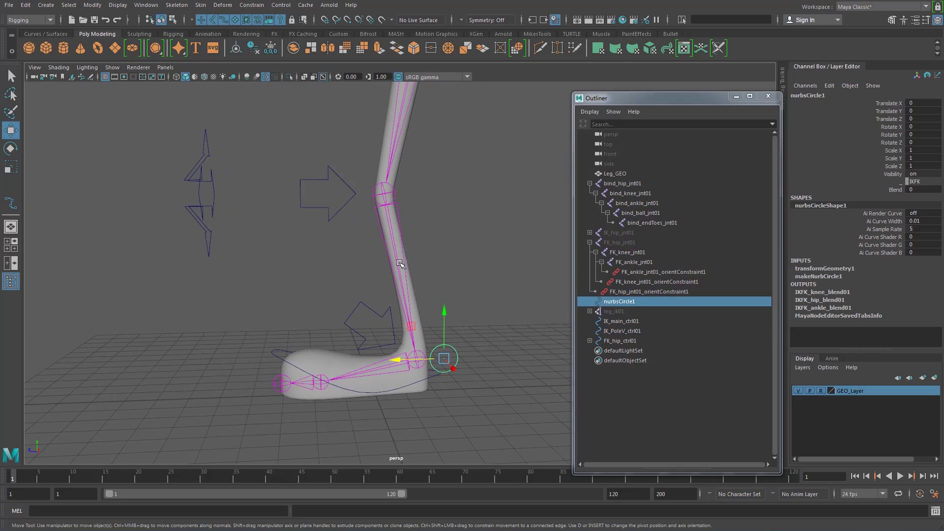
# Rename the blend control circle nurbsCircle1 to IKFK_ctrl01
pyautogui.click(465, 339)
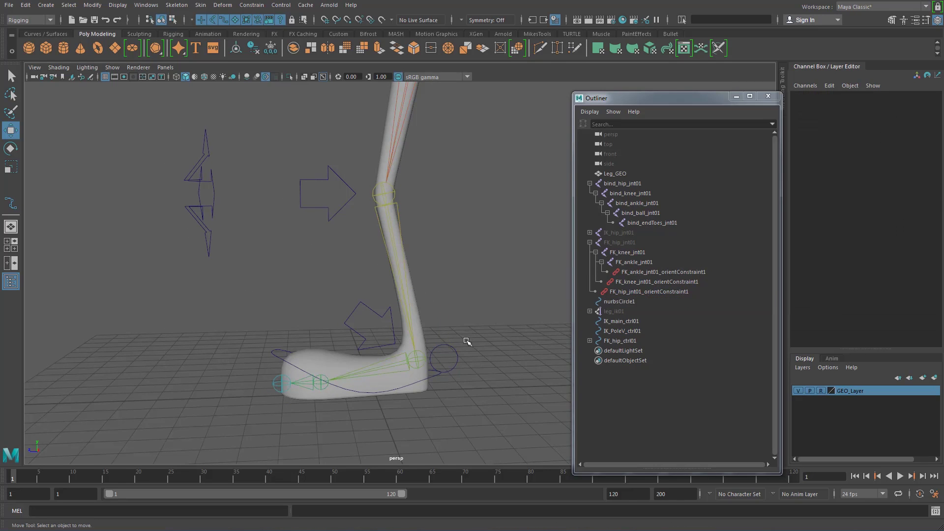
pyautogui.click(454, 348)
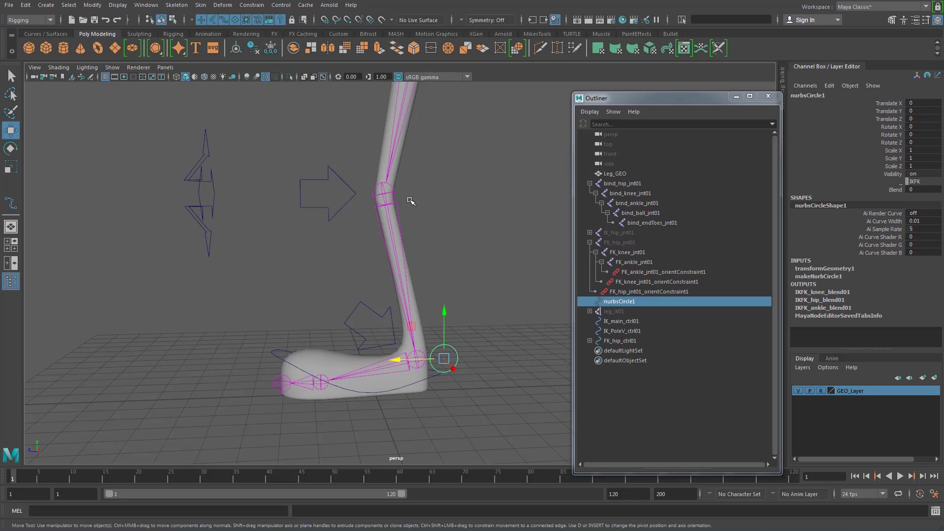
pyautogui.click(619, 303)
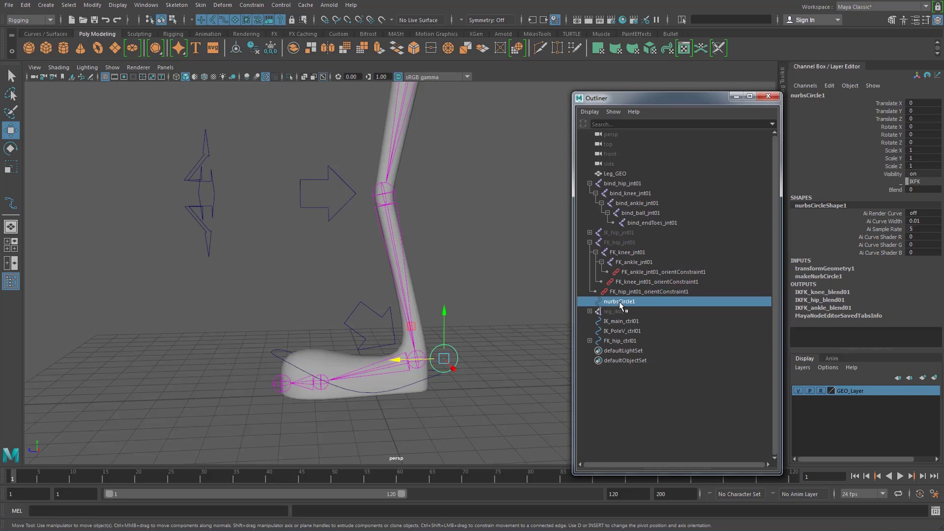
pyautogui.doubleClick(620, 303)
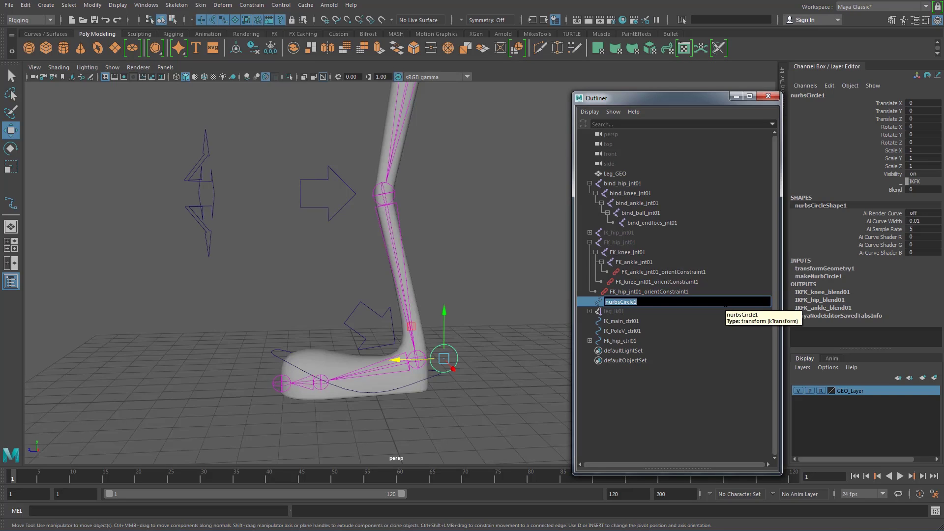
pyautogui.press('BackSpace')
pyautogui.write('IKFK_ctrl01')
pyautogui.press('Return')
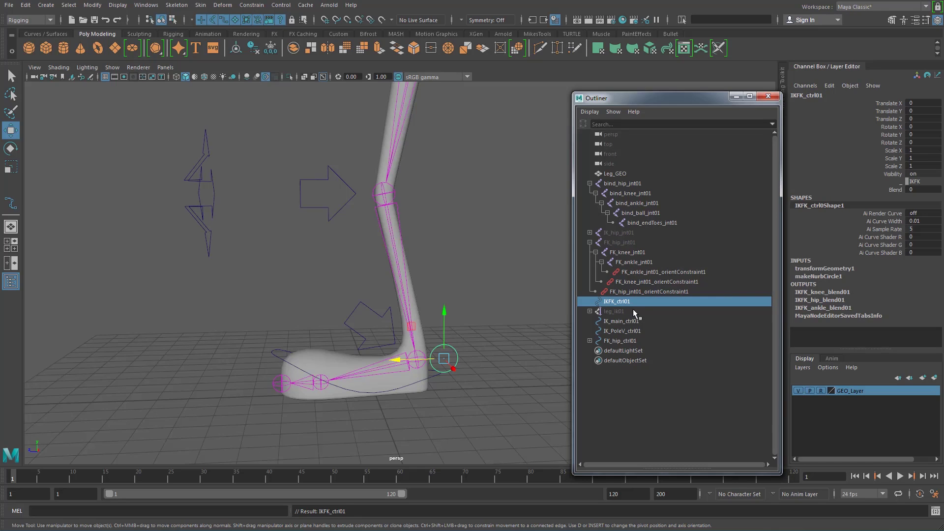
# Reorder IKFK_ctrl01 to sit just above IK_main_ctrl01 in the Outliner, and parent it under bind_knee_jnt01
pyautogui.moveTo(622, 305); pyautogui.dragTo(626, 318)
pyautogui.keyDown('alt'); pyautogui.moveTo(492, 286); pyautogui.dragTo(448, 279); pyautogui.keyUp('alt')
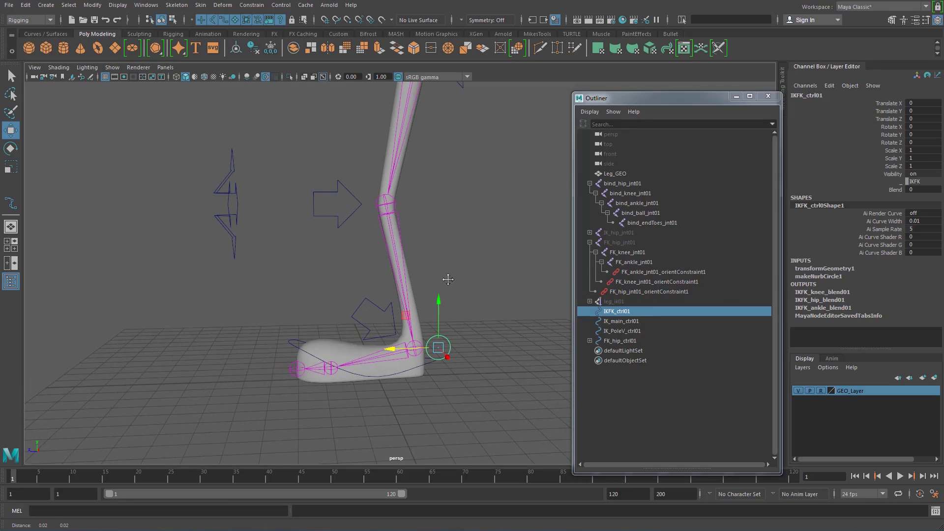
pyautogui.keyDown('alt'); pyautogui.moveTo(448, 280); pyautogui.dragTo(448, 304, button='middle'); pyautogui.keyUp('alt')
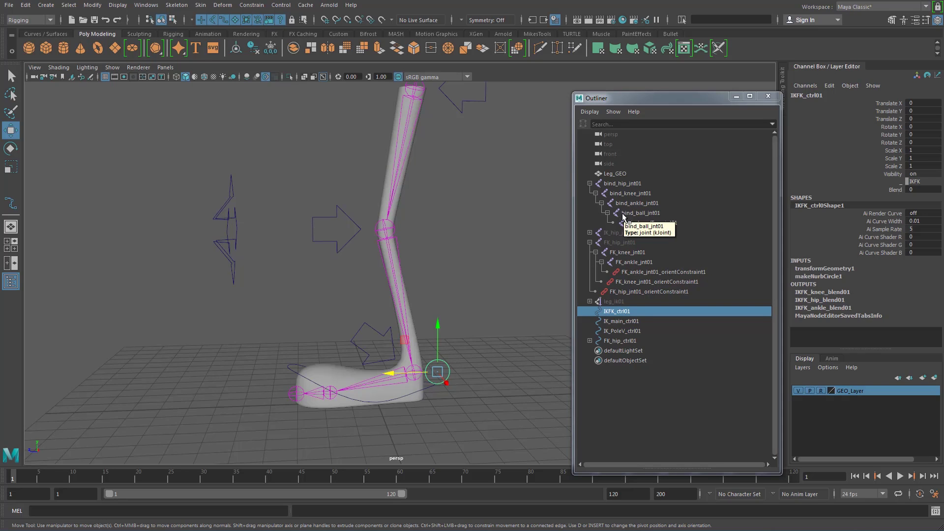
pyautogui.click(632, 195)
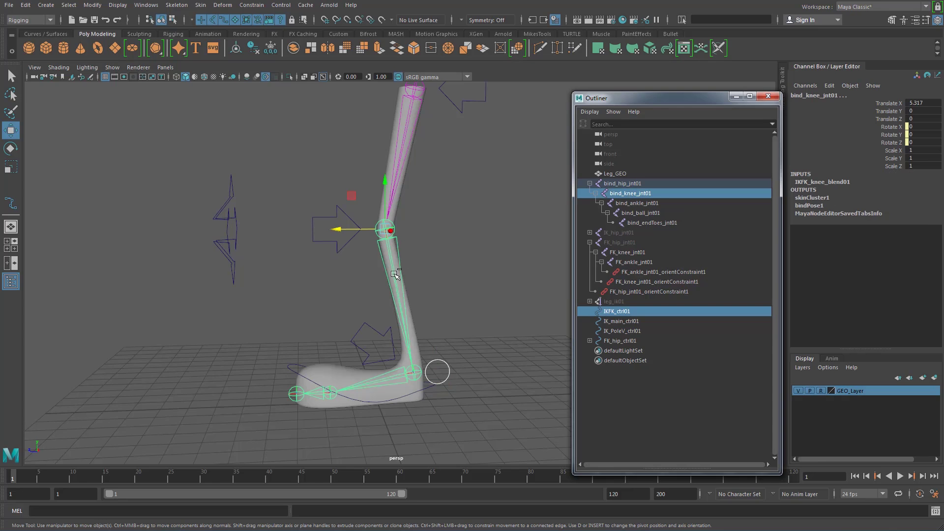
pyautogui.press('p')
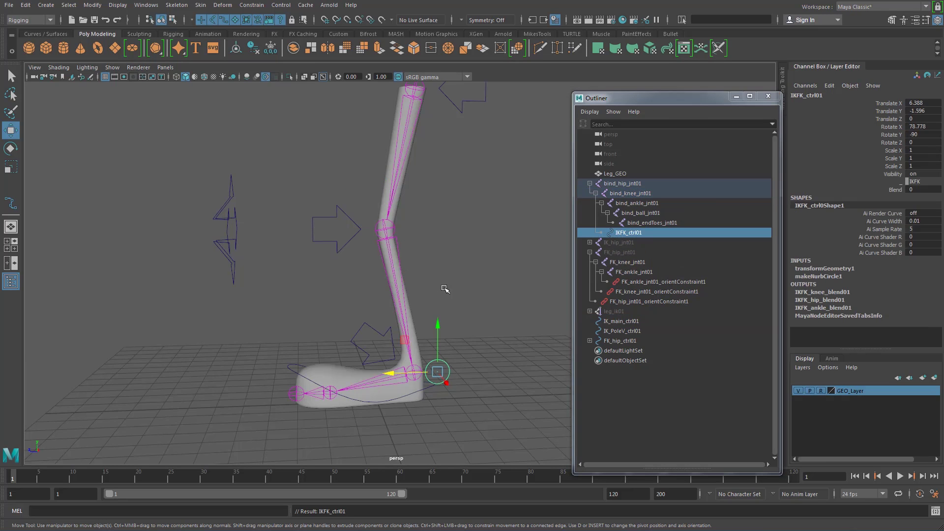
# Test the FK chain by rotating FK_knee_ctrl01, and undo the rotation
pyautogui.click(445, 292)
pyautogui.click(292, 368)
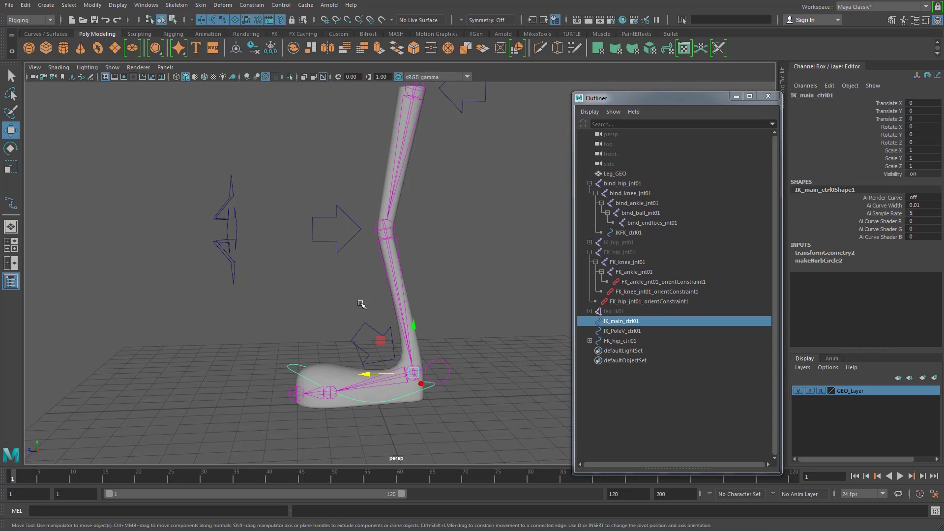
pyautogui.click(437, 362)
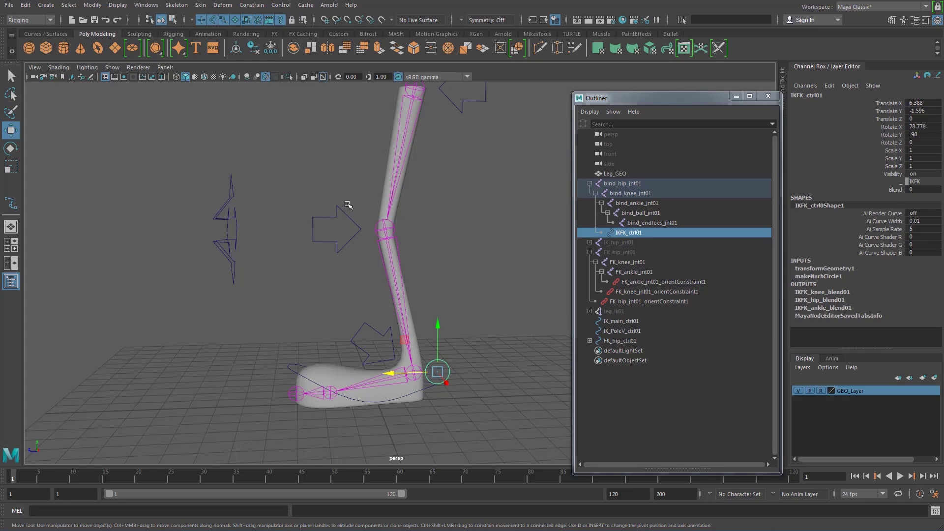
pyautogui.click(329, 231)
pyautogui.press('e')
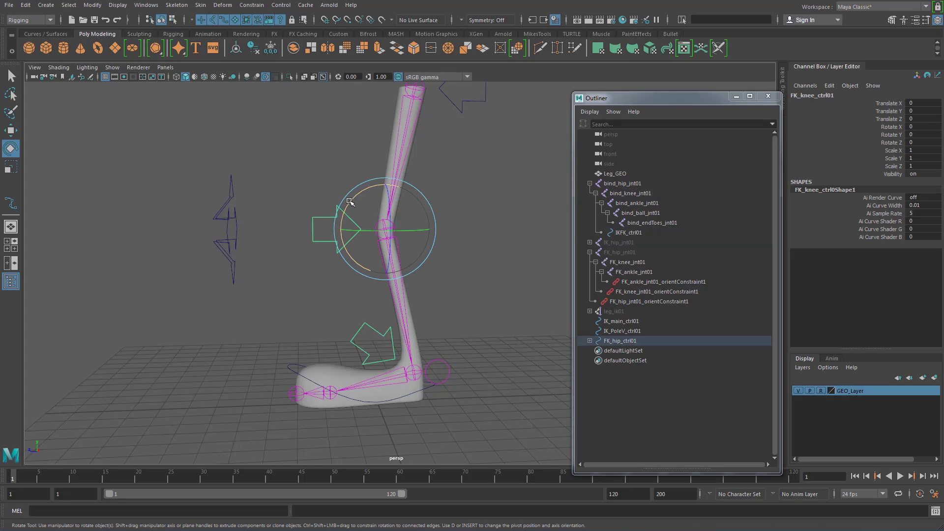
pyautogui.moveTo(348, 204); pyautogui.dragTo(360, 223)
pyautogui.hotkey('ctrl', 'z')
# Select the IKFK_ctrl01 circle by the ankle and set its Blend to 1
pyautogui.moveTo(438, 354); pyautogui.dragTo(463, 384)
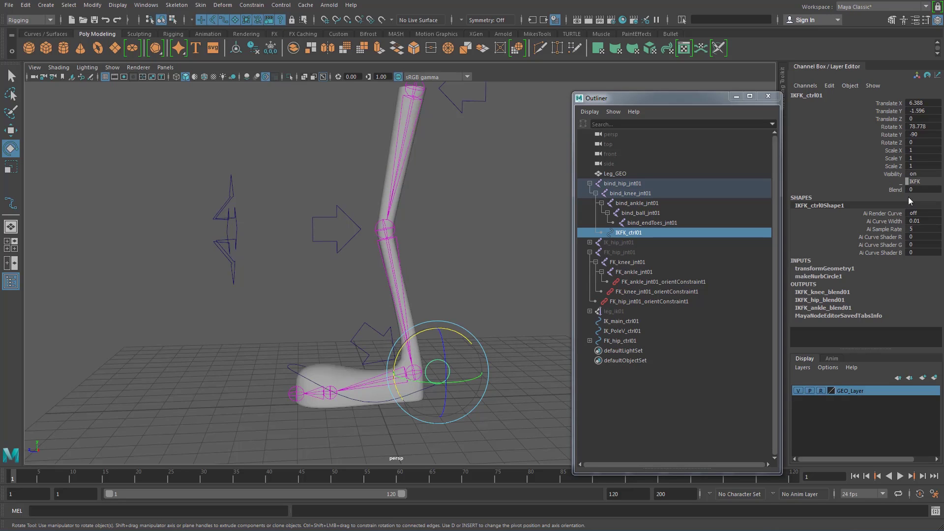
pyautogui.click(891, 189)
pyautogui.click(920, 189)
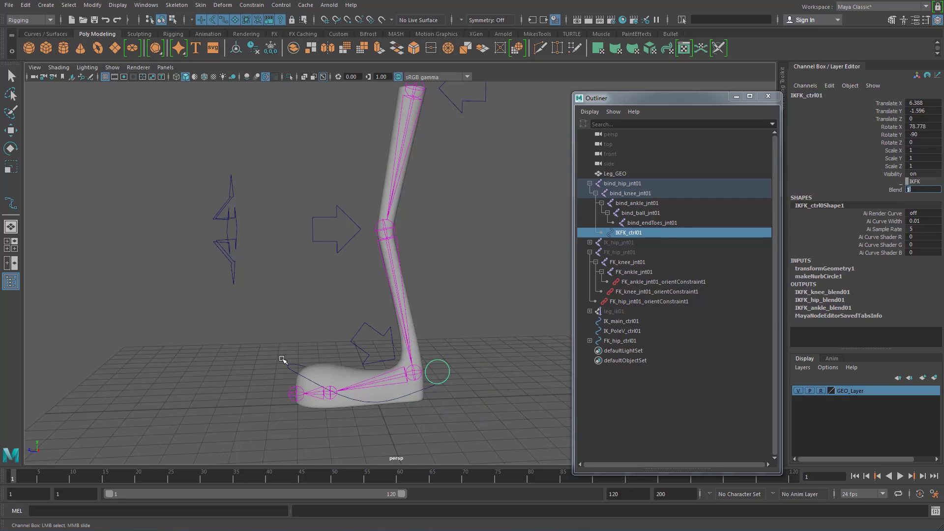
pyautogui.press('Return')
# Test the IK chain by moving and rotating IK_main_ctrl01, and undo both transforms
pyautogui.click(294, 373)
pyautogui.press('w')
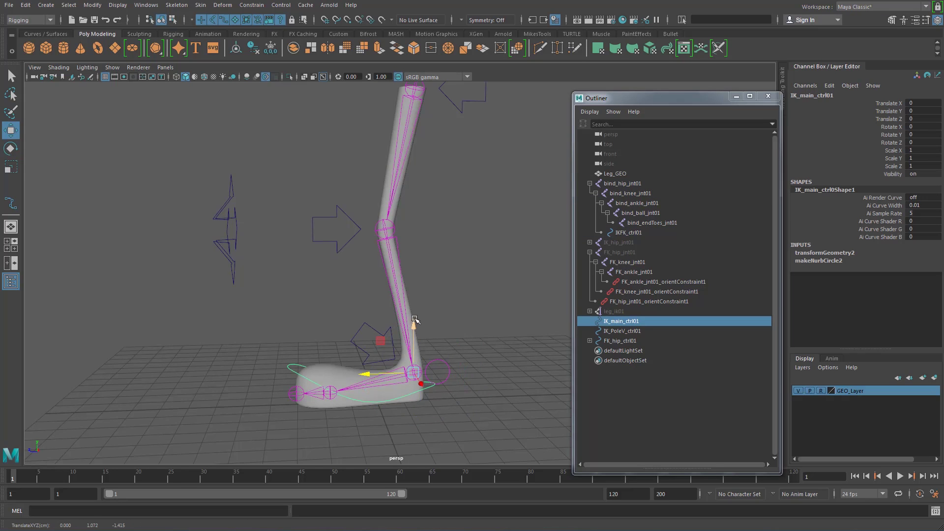
pyautogui.moveTo(415, 320); pyautogui.dragTo(378, 317)
pyautogui.press('e')
pyautogui.hotkey('ctrl', 'z')
pyautogui.hotkey('ctrl', 'z')
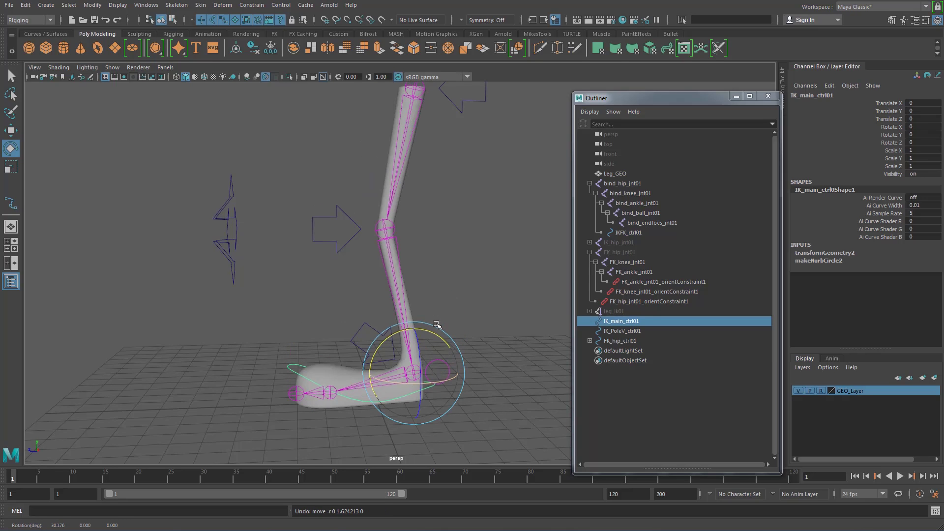
# Lock and hide the Translate, Rotate and Scale channels of IKFK_ctrl01, and reselect the control
pyautogui.keyDown('alt'); pyautogui.moveTo(453, 265); pyautogui.dragTo(436, 260, button='right'); pyautogui.keyUp('alt')
pyautogui.keyDown('alt'); pyautogui.moveTo(436, 259); pyautogui.dragTo(436, 281, button='middle'); pyautogui.keyUp('alt')
pyautogui.click(459, 287)
pyautogui.click(441, 373)
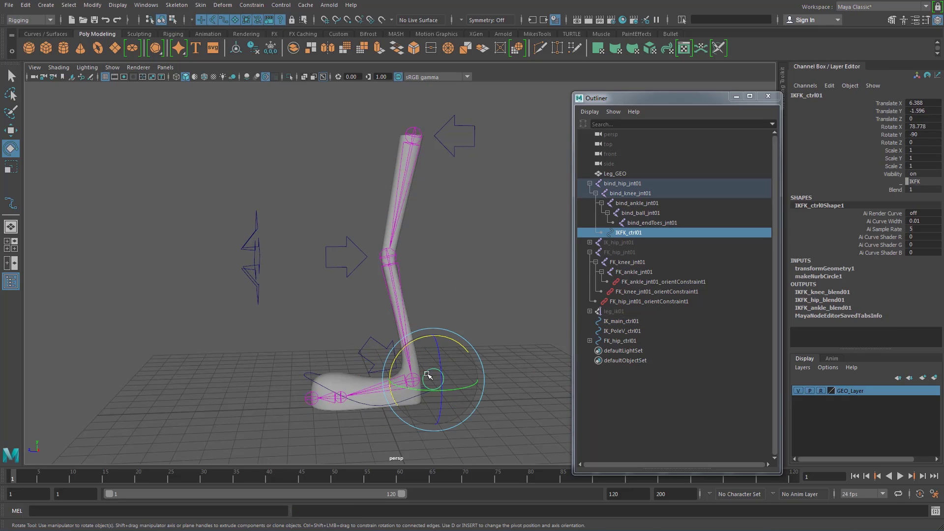
pyautogui.press('w')
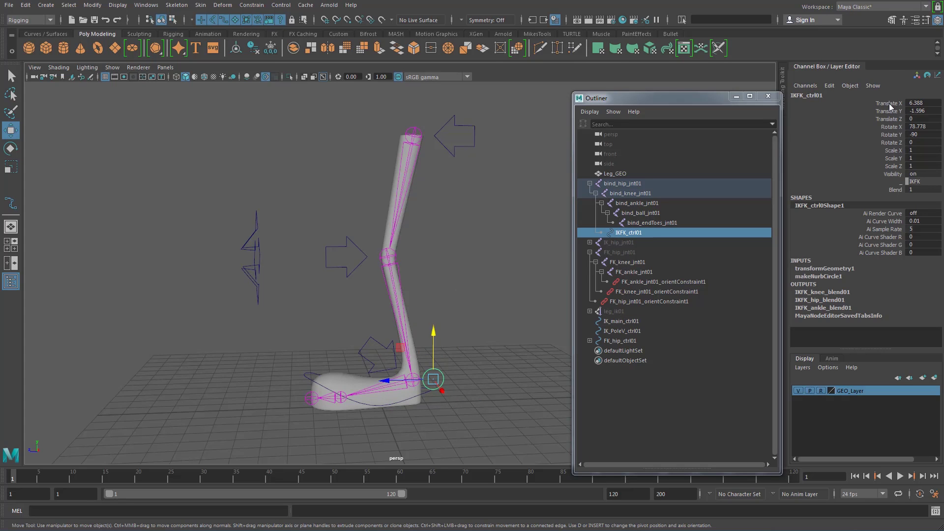
pyautogui.moveTo(889, 103); pyautogui.dragTo(895, 167)
pyautogui.rightClick(895, 167)
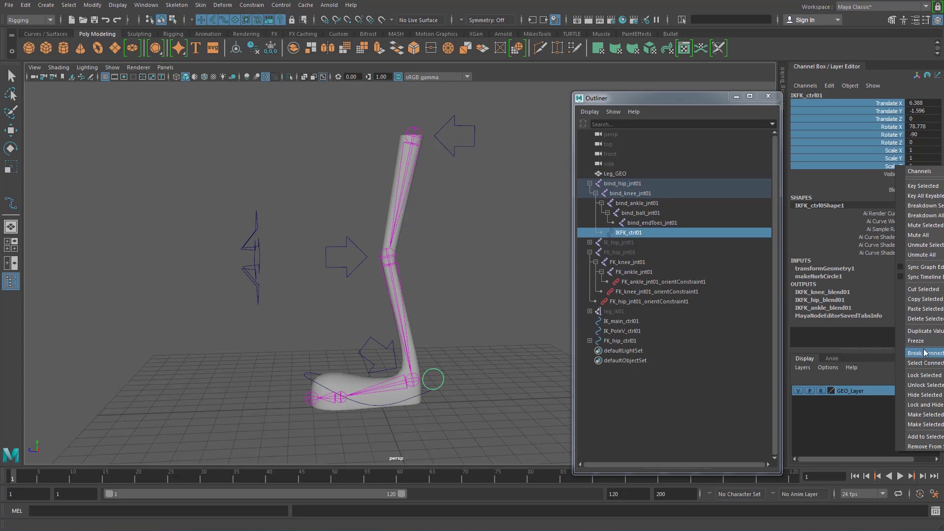
pyautogui.click(926, 405)
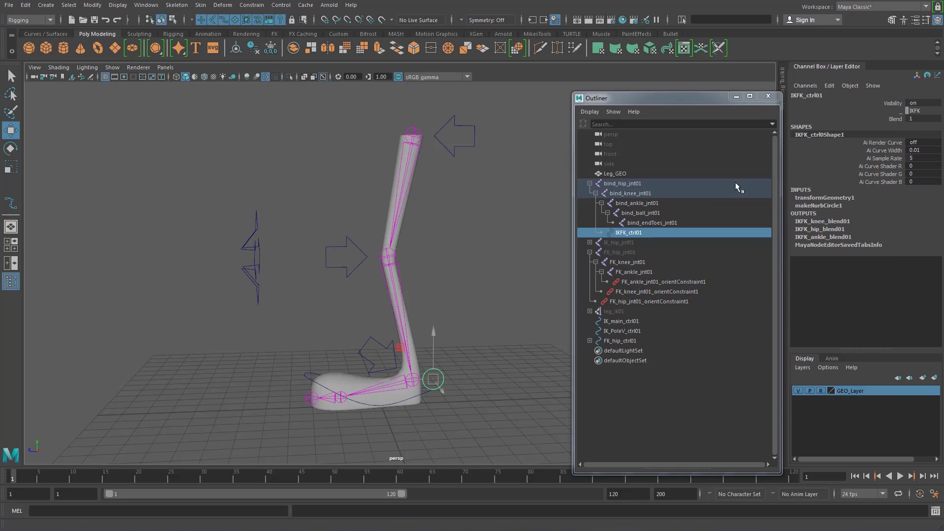
pyautogui.click(447, 304)
pyautogui.moveTo(437, 363); pyautogui.dragTo(458, 379)
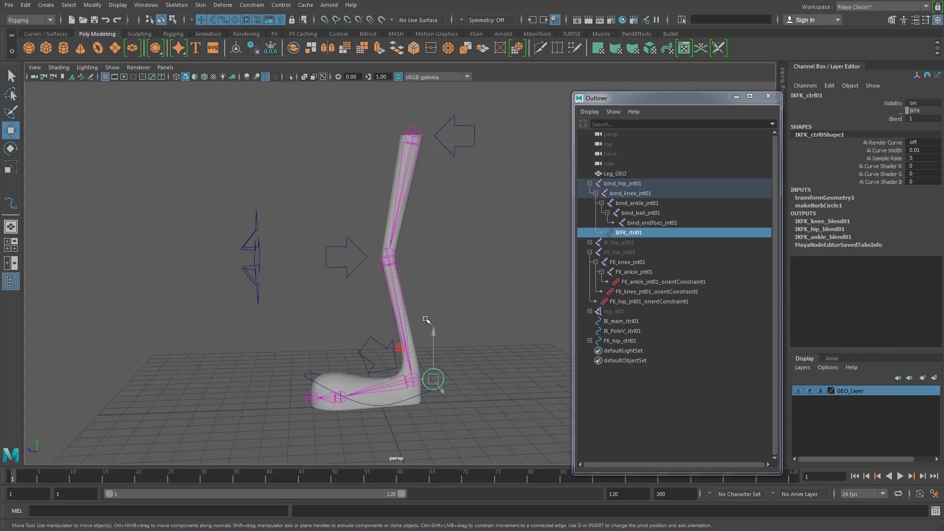
# Switch to the Animation toolset and open the Set Driven Key editor beside the leg
pyautogui.keyDown('alt'); pyautogui.moveTo(426, 319); pyautogui.dragTo(506, 302); pyautogui.keyUp('alt')
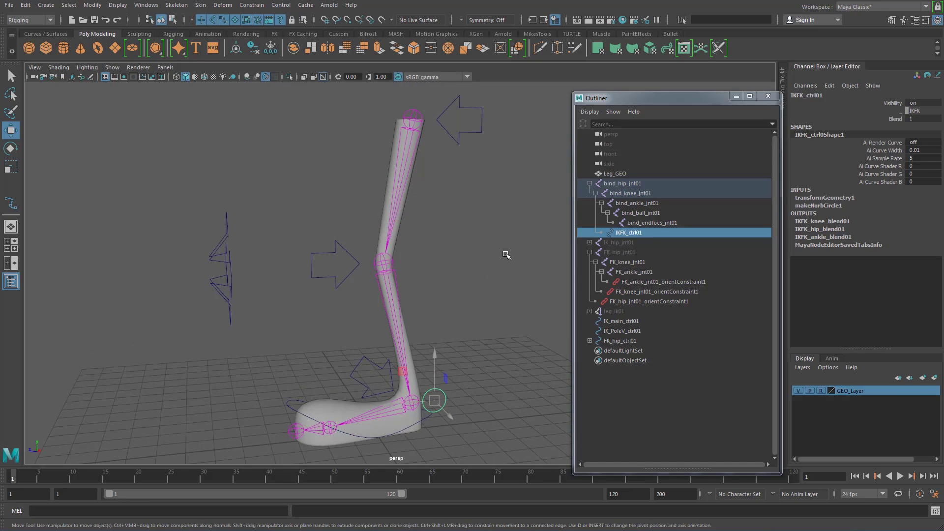
pyautogui.click(37, 20)
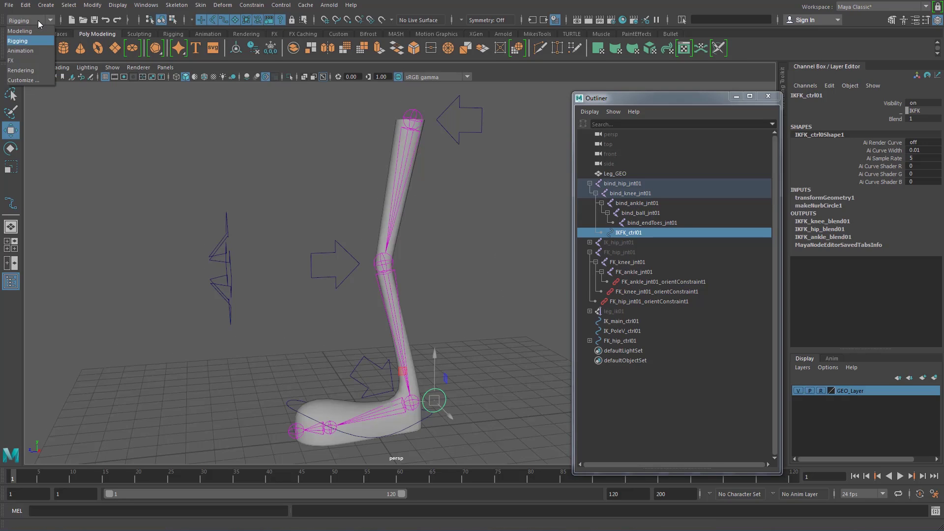
pyautogui.click(27, 51)
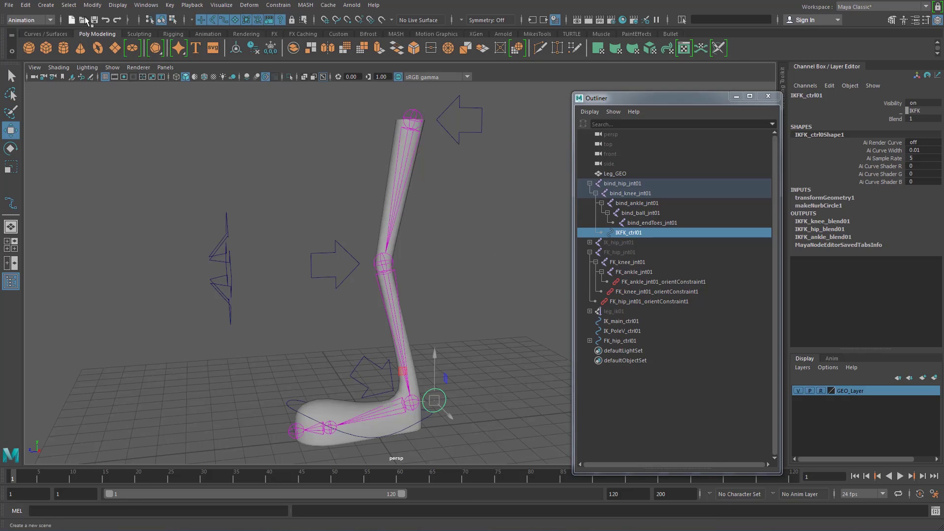
pyautogui.click(170, 6)
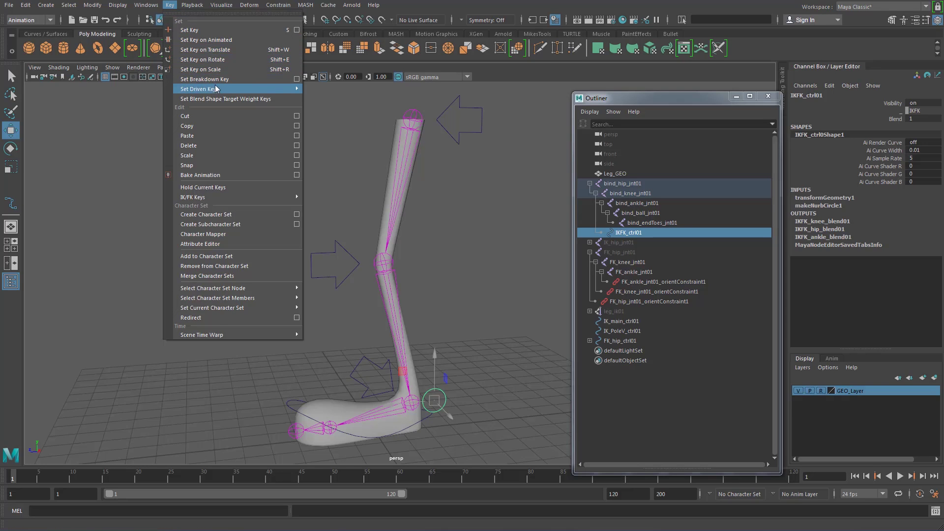
pyautogui.moveTo(216, 89)
pyautogui.click(330, 98)
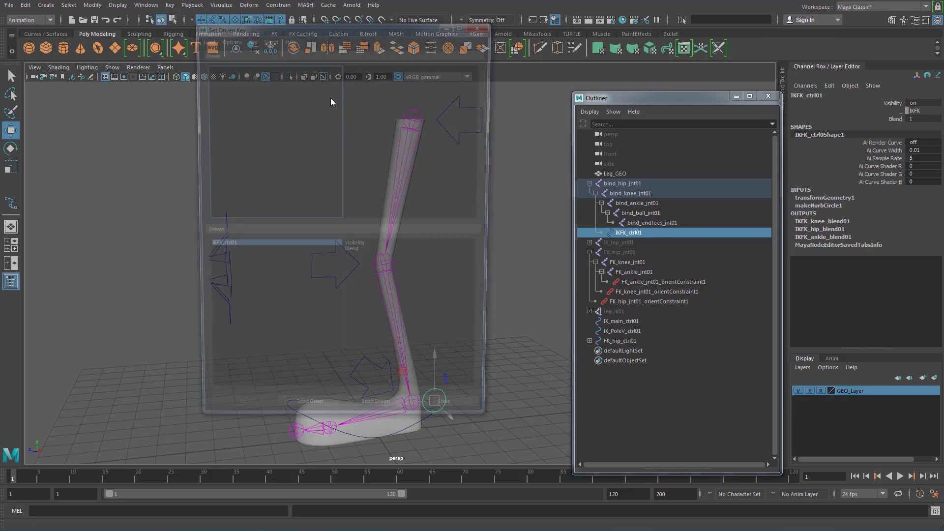
pyautogui.moveTo(325, 23); pyautogui.dragTo(174, 48)
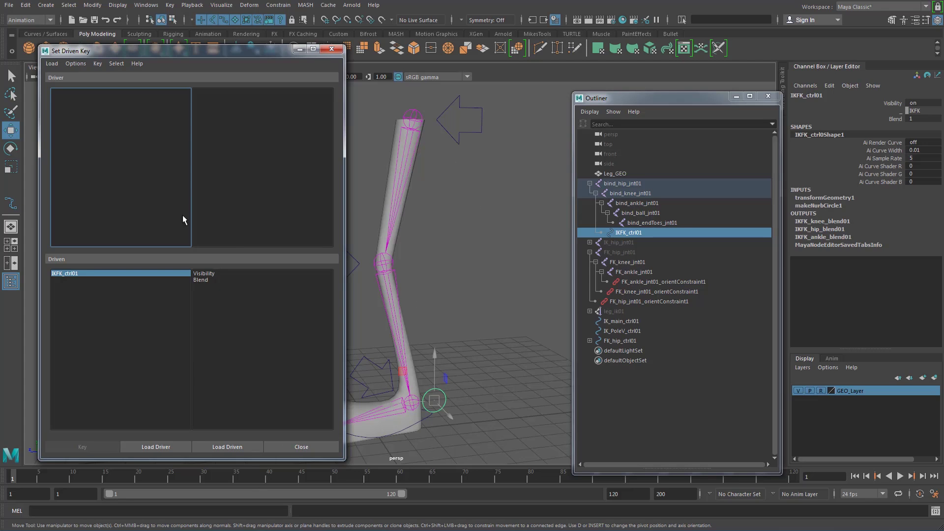
# Load IKFK_ctrl01 as the driver and choose its Blend attribute
pyautogui.click(482, 378)
pyautogui.click(446, 399)
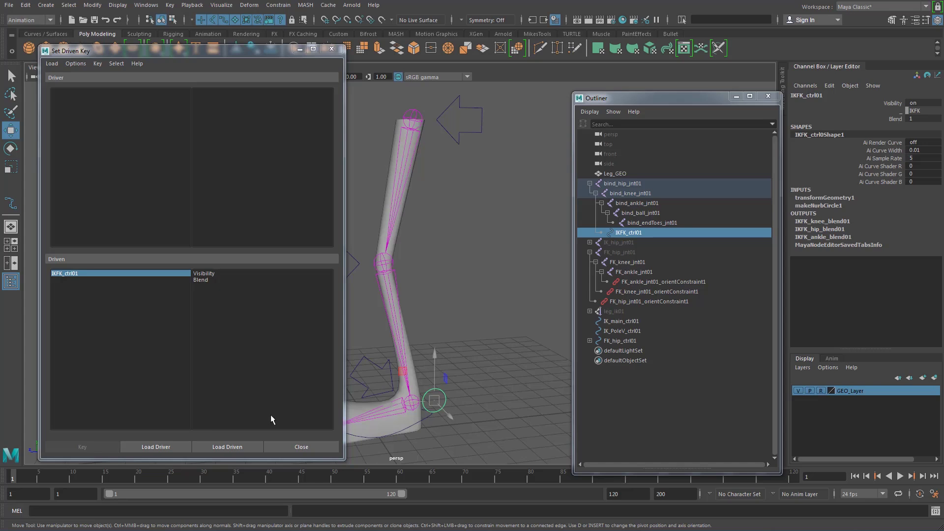
pyautogui.click(159, 448)
pyautogui.click(204, 99)
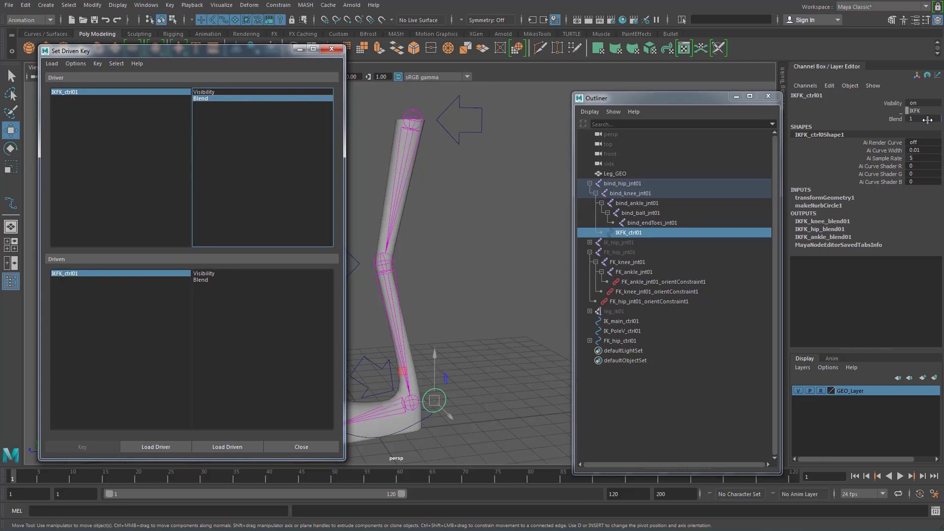
# Close the Outliner, select IK_PoleV_ctrl01's shape node IK_PoleV_ctrl0Shape1 through the Attribute Editor, and load it as the driven object
pyautogui.keyDown('alt'); pyautogui.moveTo(506, 268); pyautogui.dragTo(464, 282); pyautogui.keyUp('alt')
pyautogui.click(510, 261)
pyautogui.click(395, 237)
pyautogui.keyDown('alt'); pyautogui.moveTo(464, 281); pyautogui.dragTo(479, 296, button='middle'); pyautogui.keyUp('alt')
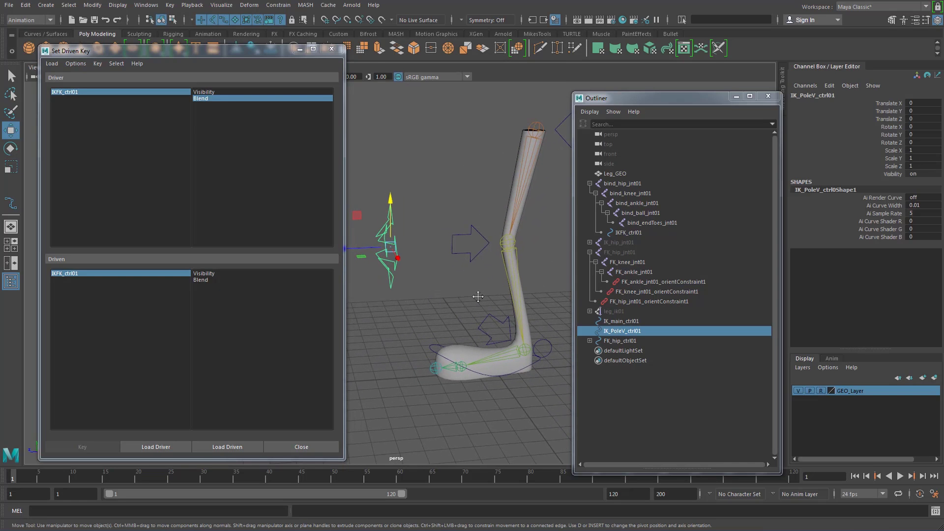
pyautogui.click(768, 96)
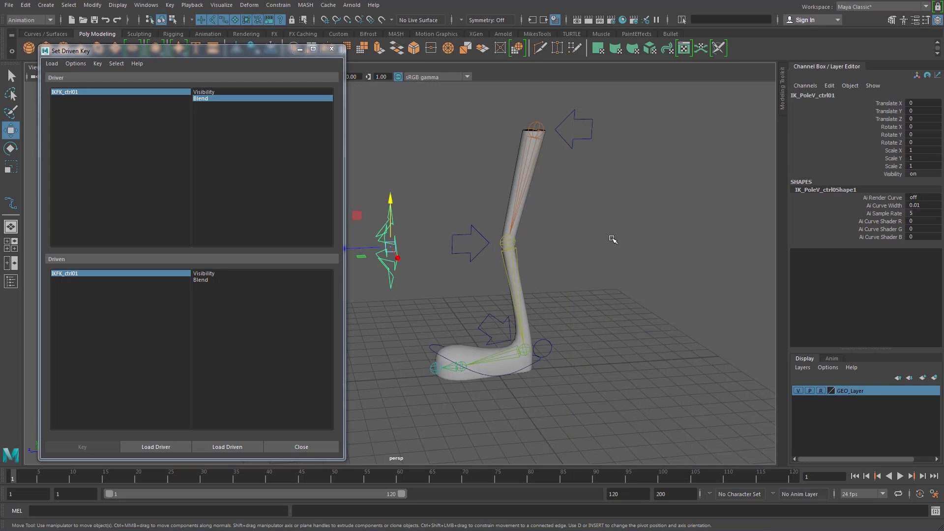
pyautogui.hotkey('ctrl', 'a')
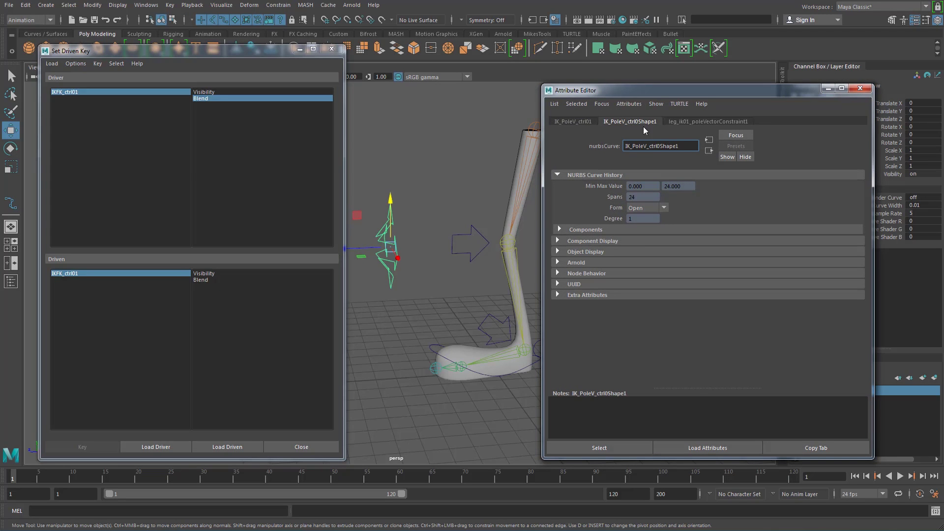
pyautogui.click(600, 448)
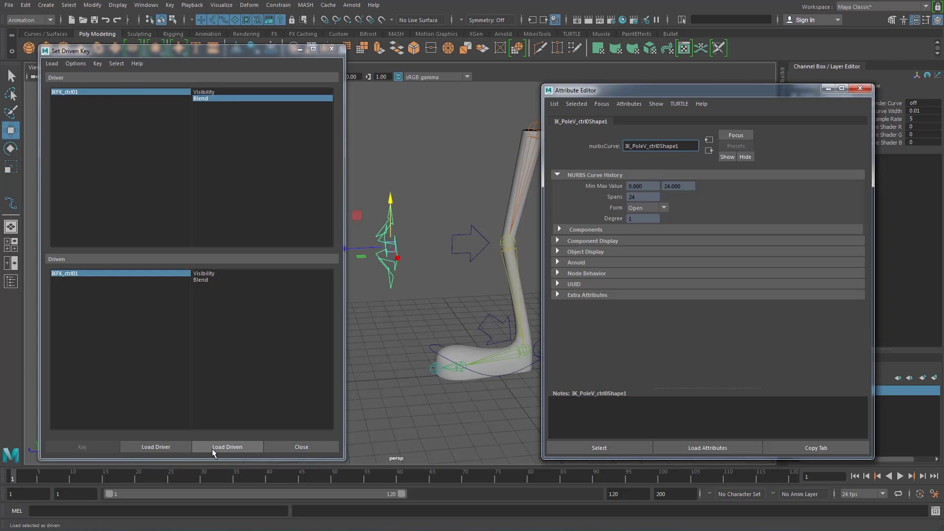
pyautogui.click(227, 447)
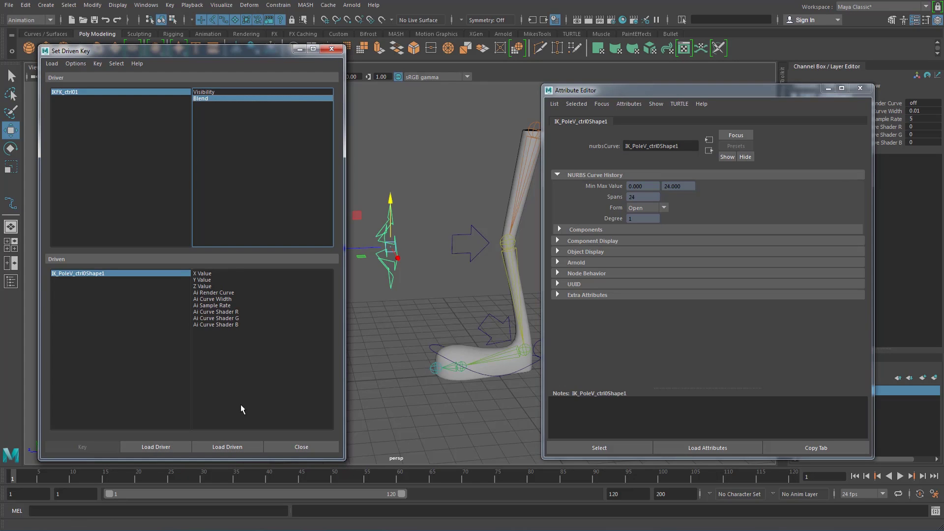
# Show non-keyable attributes in Set Driven Key and key IK_PoleV_ctrl0Shape1's Lod Visibility against IKFK_ctrl01's Blend at 1
pyautogui.click(77, 65)
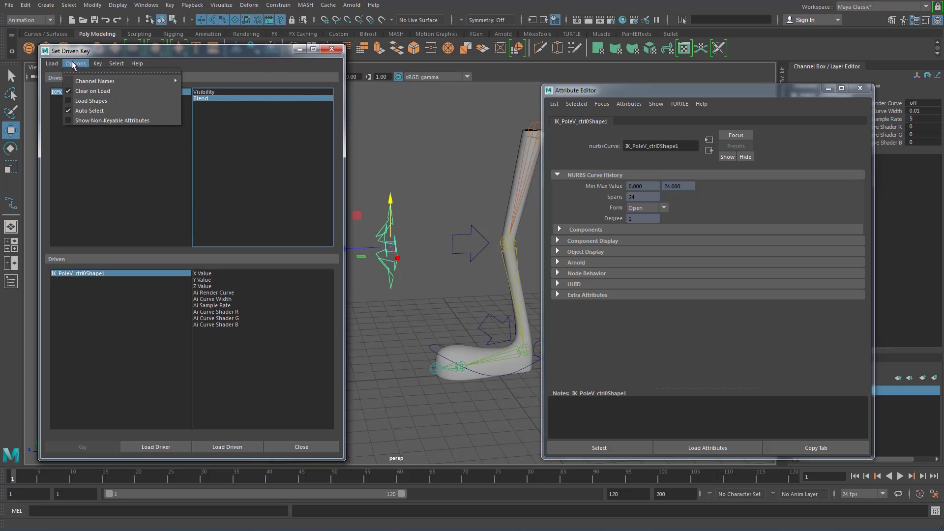
pyautogui.click(69, 120)
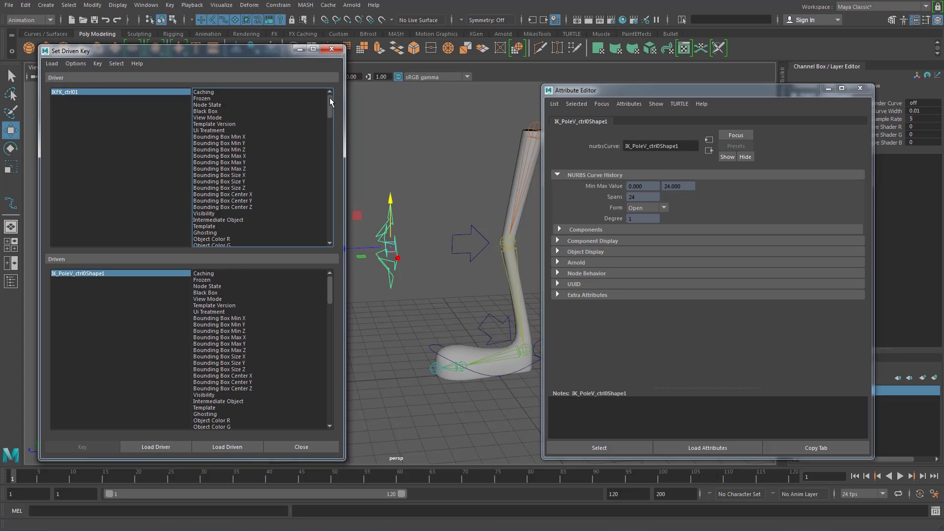
pyautogui.moveTo(328, 98); pyautogui.dragTo(331, 235)
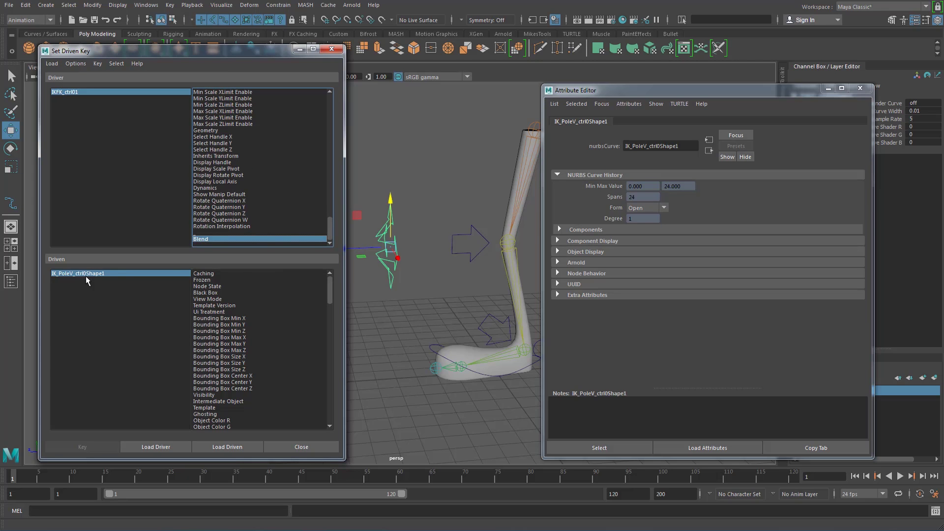
pyautogui.moveTo(329, 287); pyautogui.dragTo(326, 315)
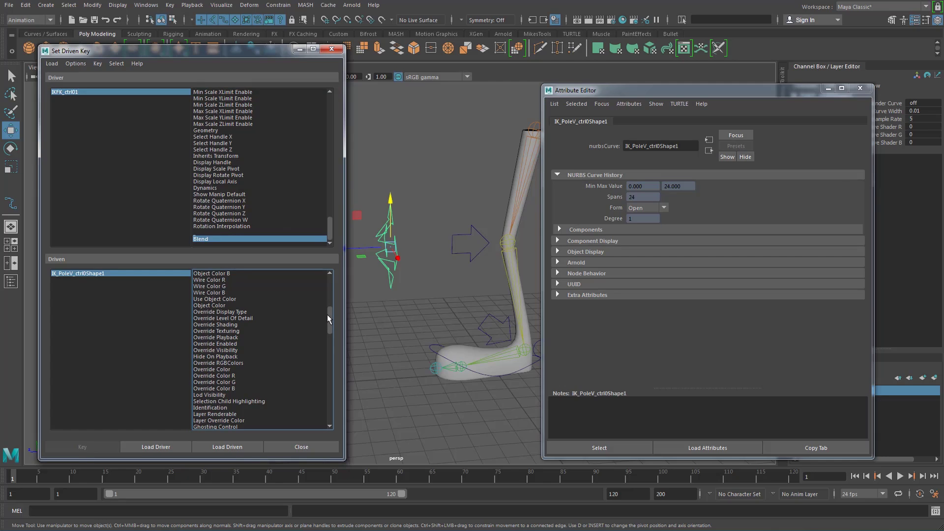
pyautogui.click(210, 396)
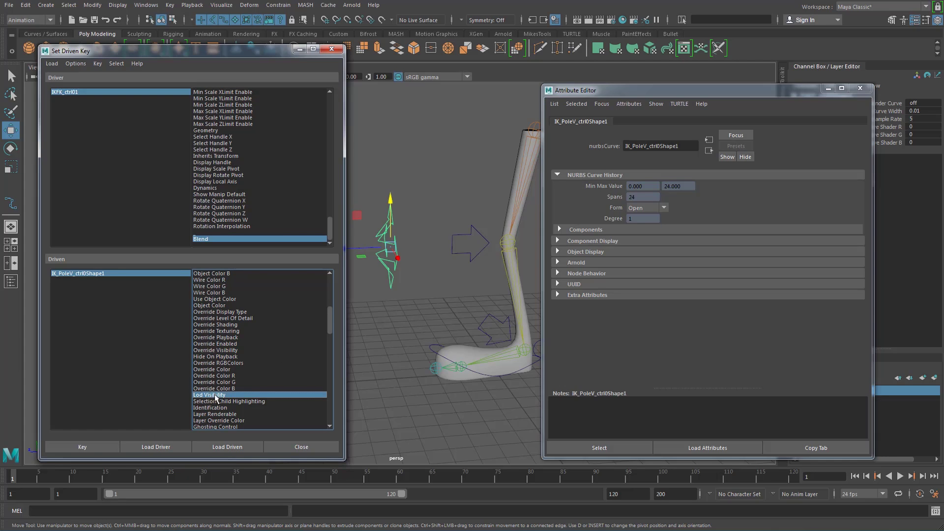
pyautogui.click(99, 447)
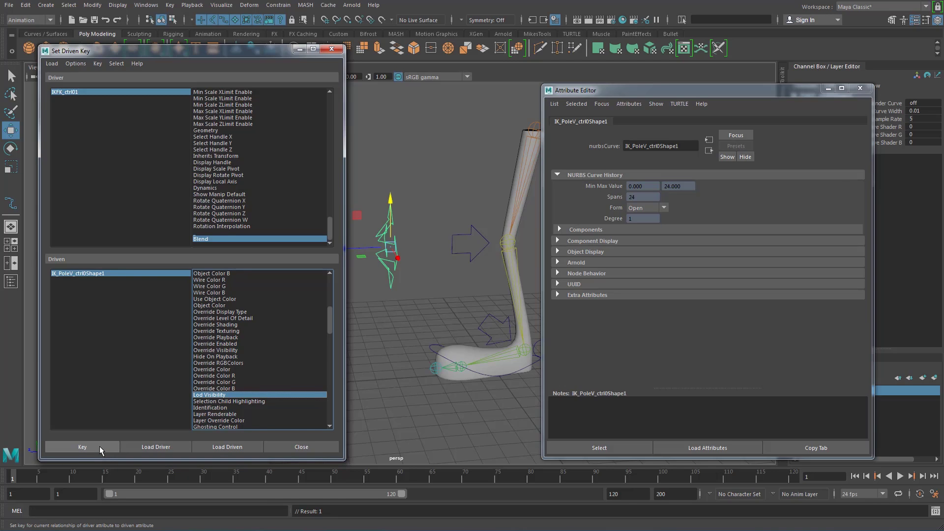
# Load IK_main_ctrl01's shape node IK_main_ctrl0Shape1 as driven and key its Lod Visibility against Blend at 1
pyautogui.click(430, 348)
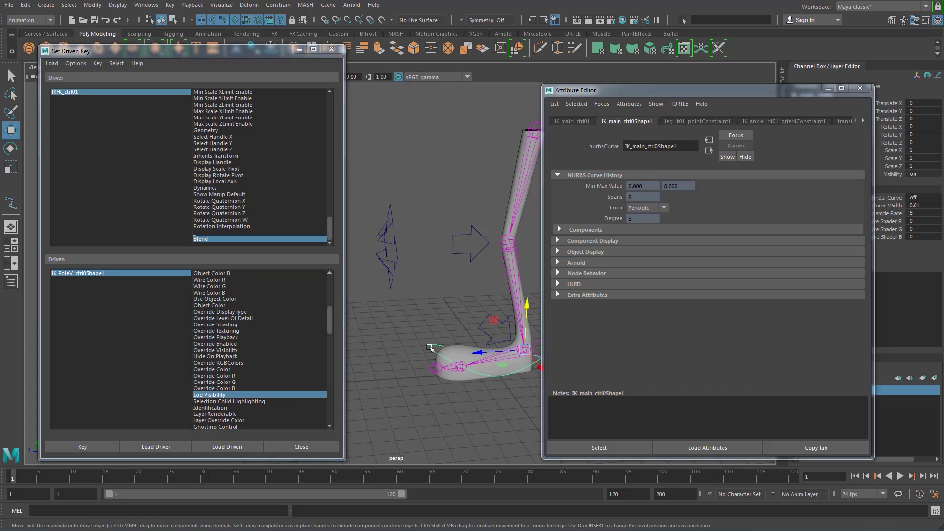
pyautogui.click(594, 451)
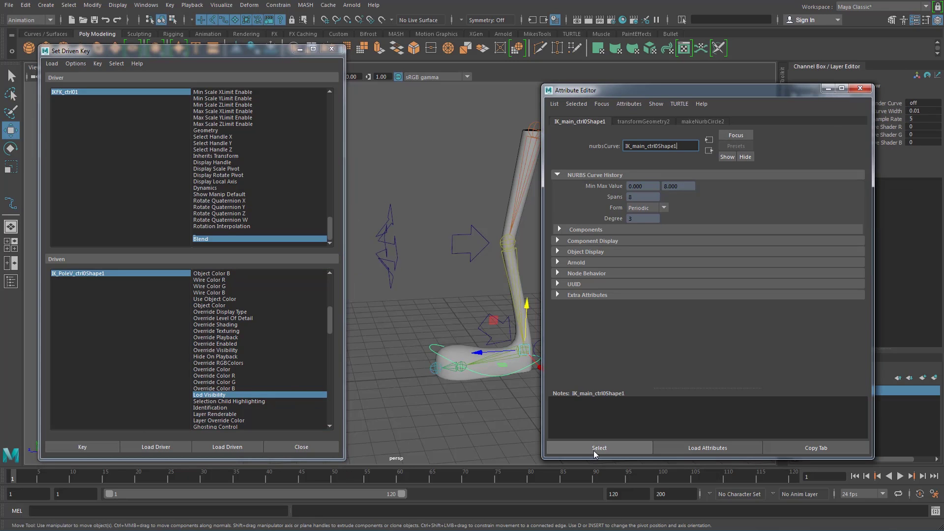
pyautogui.click(234, 448)
pyautogui.click(215, 396)
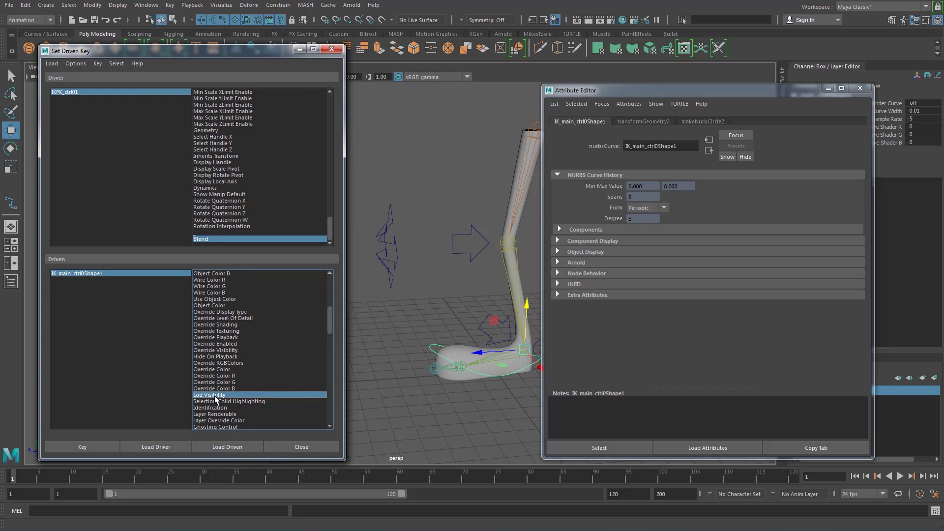
pyautogui.click(92, 446)
# Set IKFK_ctrl01's Blend to 0
pyautogui.keyDown('alt'); pyautogui.moveTo(461, 307); pyautogui.dragTo(428, 294, button='middle'); pyautogui.keyUp('alt')
pyautogui.click(513, 327)
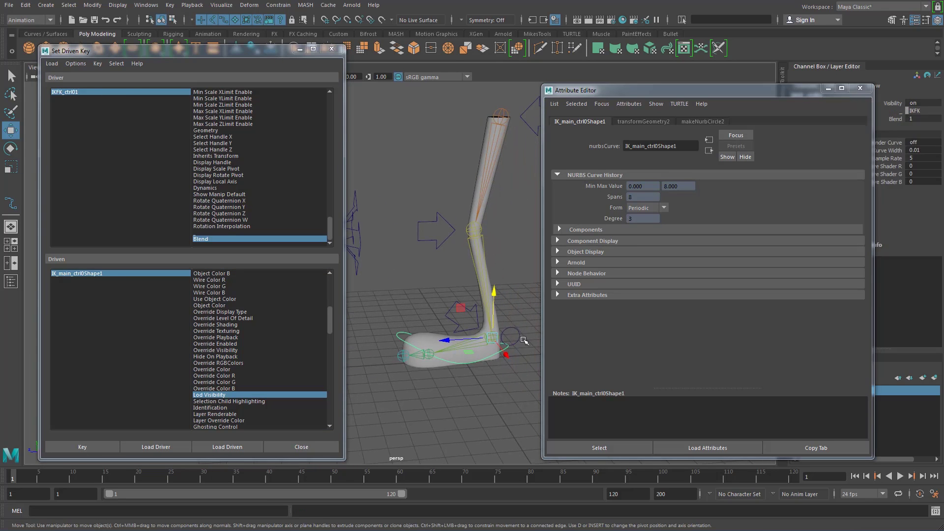
pyautogui.click(918, 118)
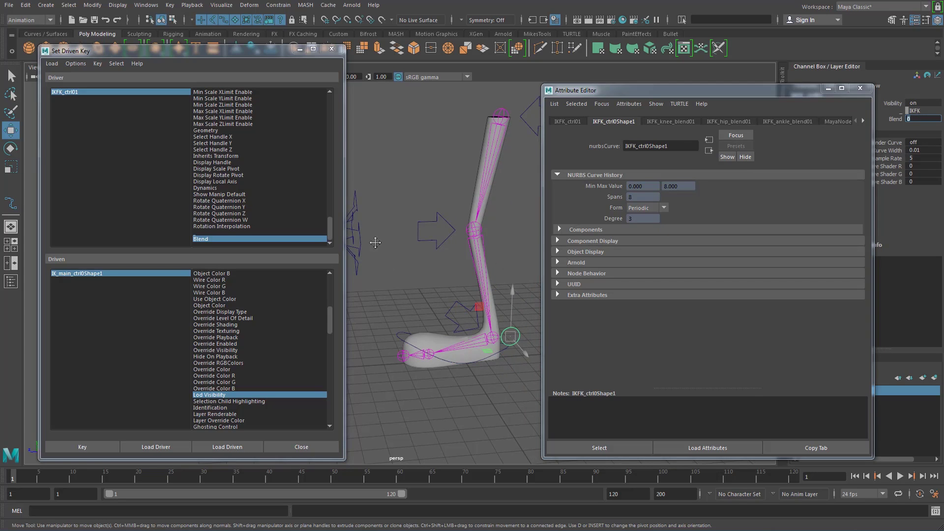
pyautogui.keyDown('alt'); pyautogui.moveTo(376, 242); pyautogui.dragTo(410, 250, button='middle'); pyautogui.keyUp('alt')
# Turn off LOD Visibility on IK_main_ctrl01's shape node IK_main_ctrl0Shape1 and key it against Blend at 0
pyautogui.moveTo(380, 223); pyautogui.dragTo(402, 245)
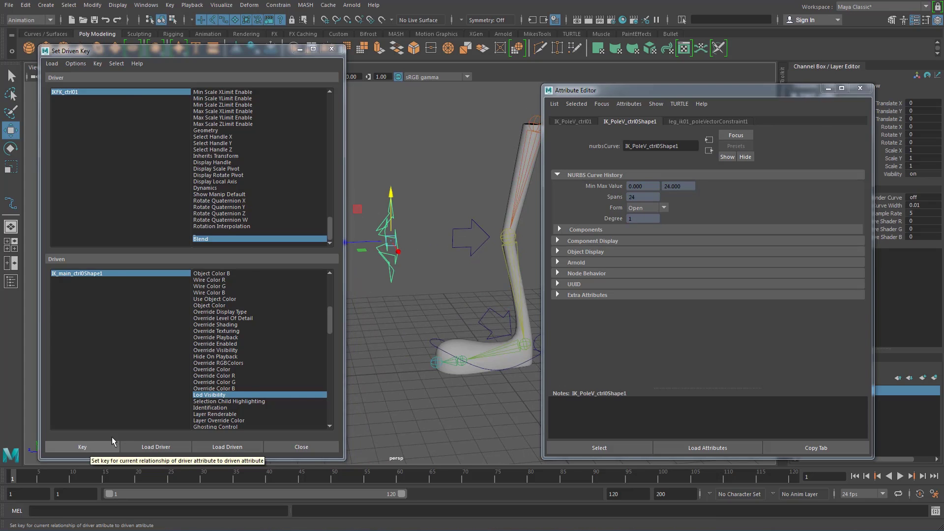
pyautogui.click(434, 340)
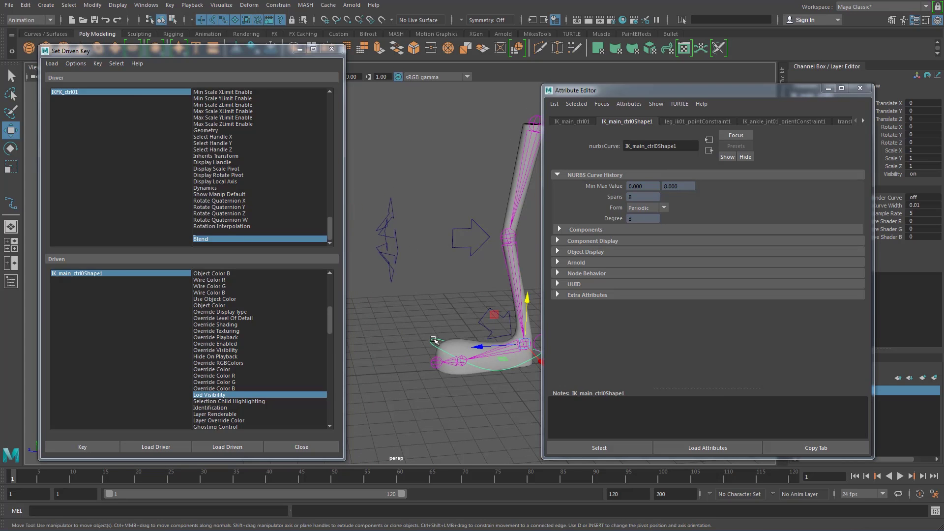
pyautogui.click(558, 250)
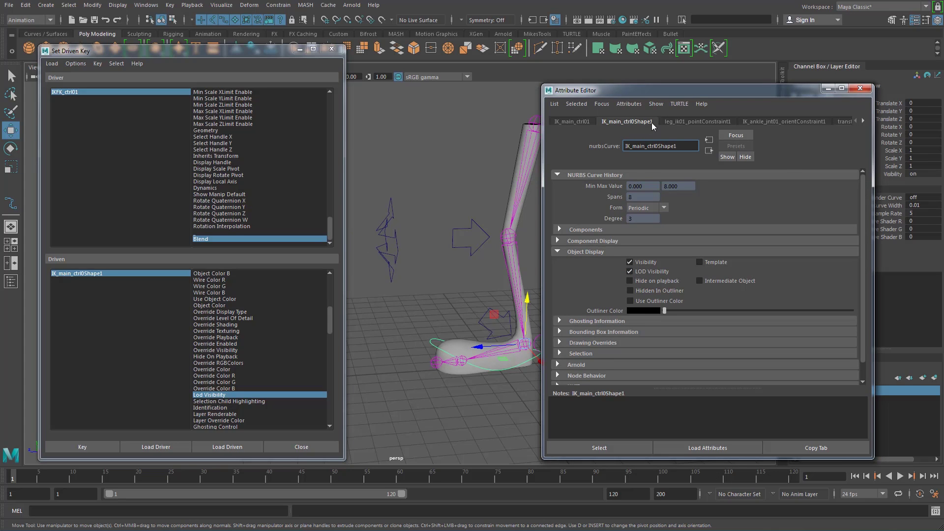
pyautogui.click(582, 124)
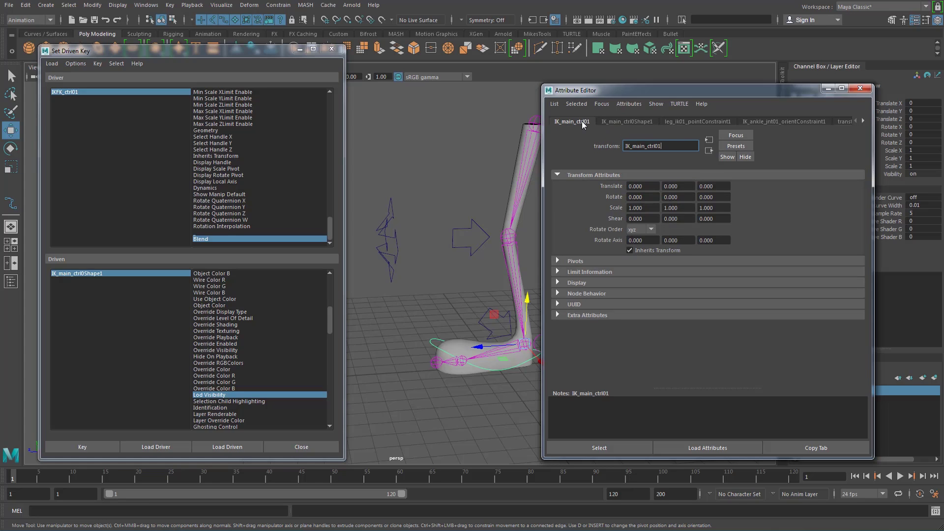
pyautogui.click(558, 283)
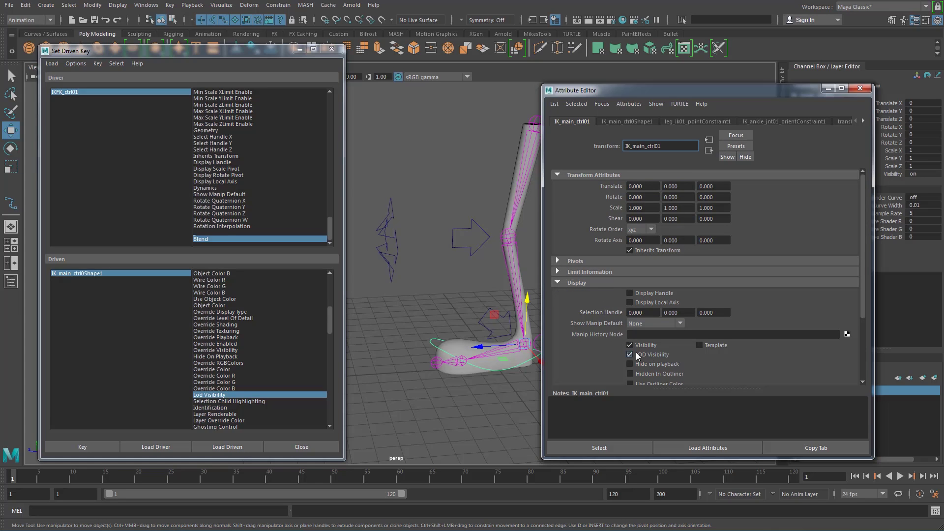
pyautogui.click(634, 122)
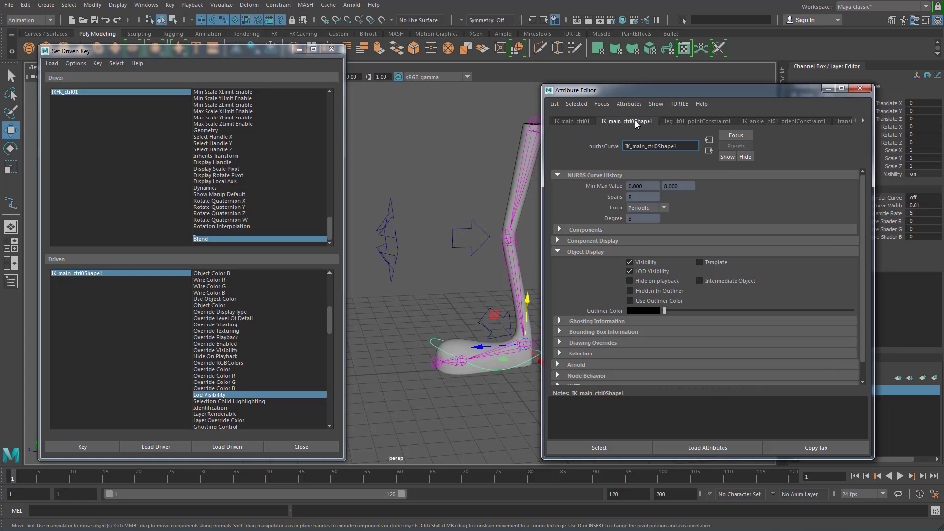
pyautogui.click(630, 272)
pyautogui.click(94, 448)
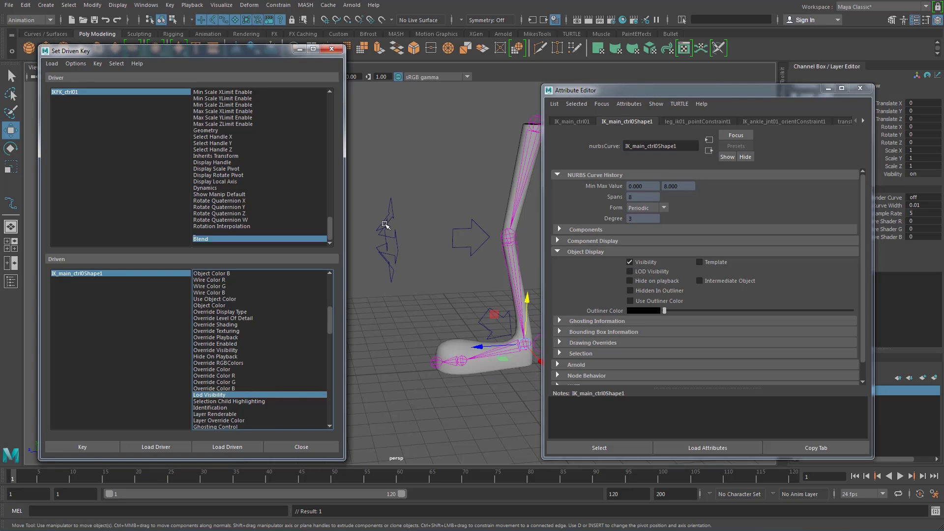
# Load IK_PoleV_ctrl0Shape1 as driven, turn off its LOD Visibility and key it against Blend at 0, closing the Attribute Editor when done
pyautogui.click(385, 225)
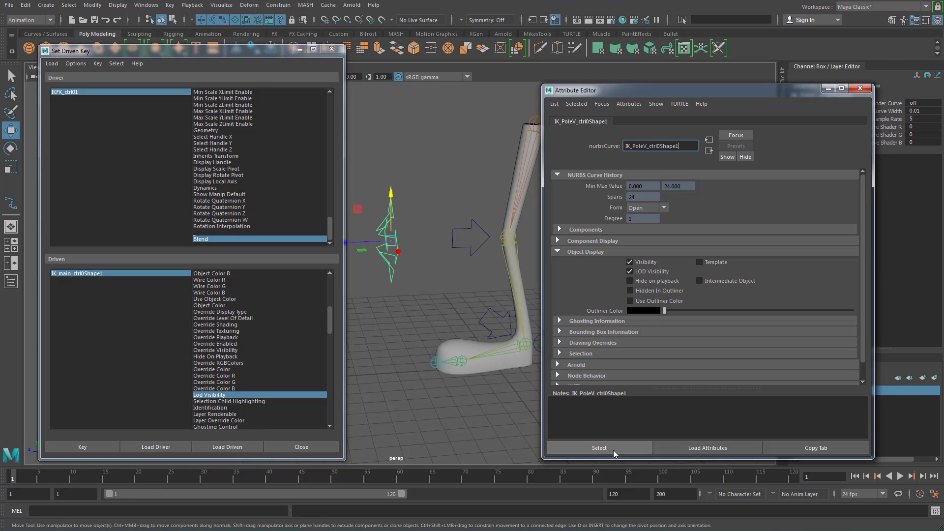
pyautogui.click(219, 448)
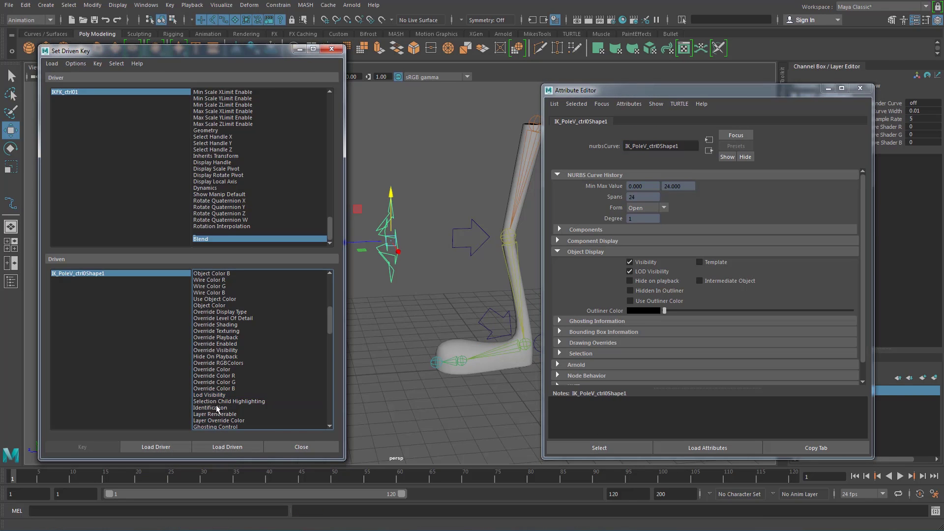
pyautogui.click(219, 396)
pyautogui.click(631, 271)
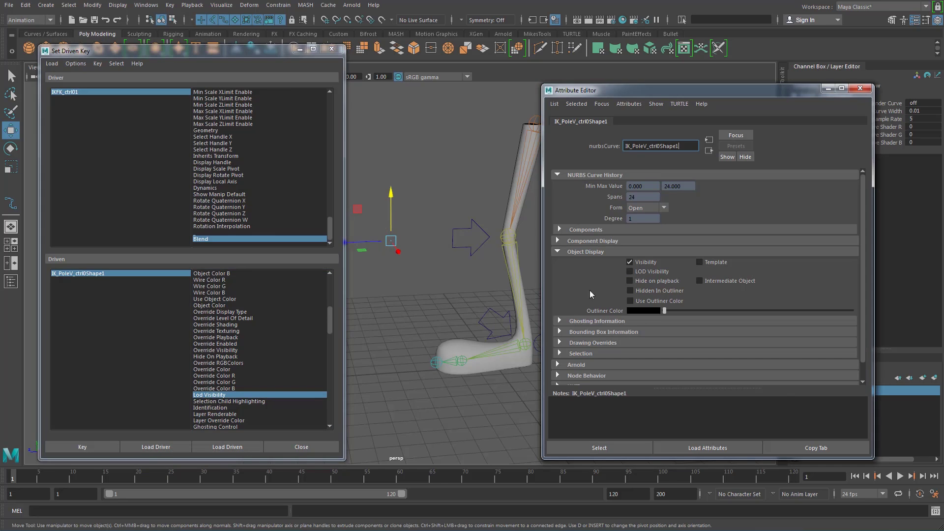
pyautogui.click(99, 448)
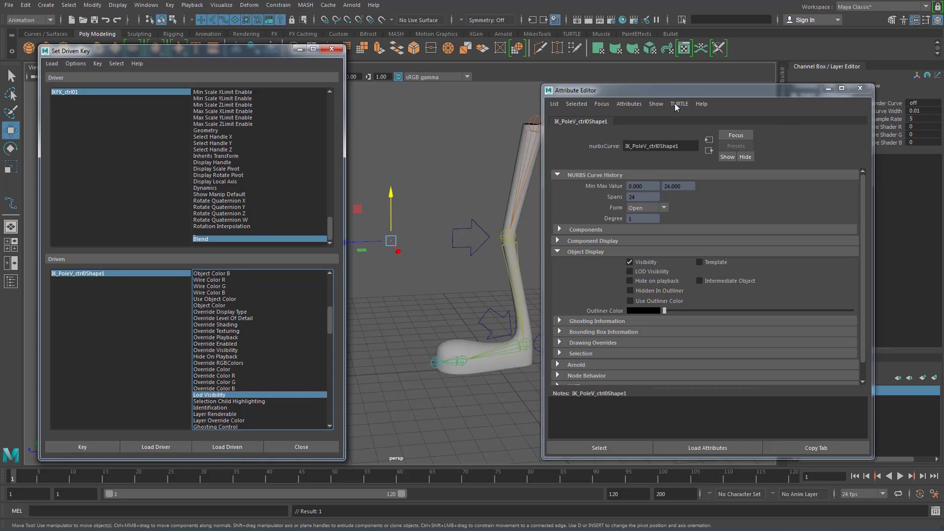
pyautogui.click(861, 88)
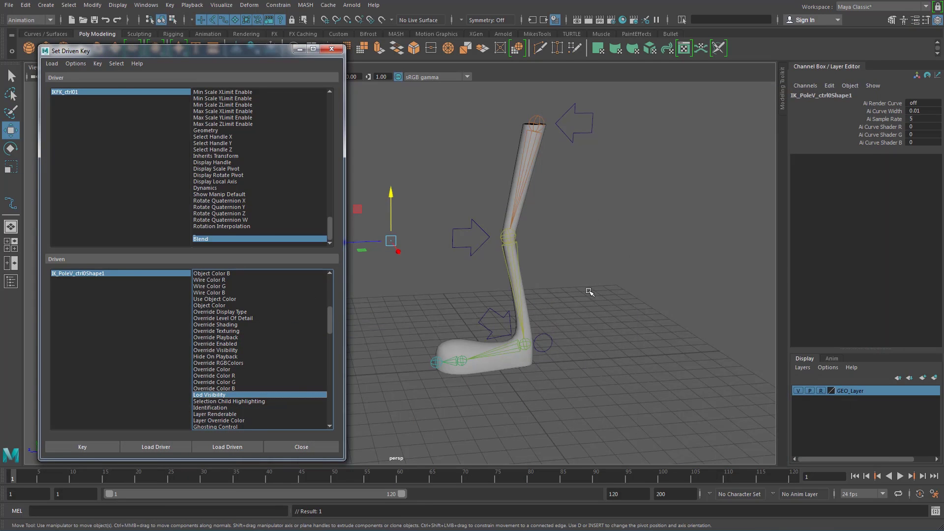
# Test the IK controls' visibility by setting IKFK_ctrl01's Blend to 1 and back to 0
pyautogui.click(550, 336)
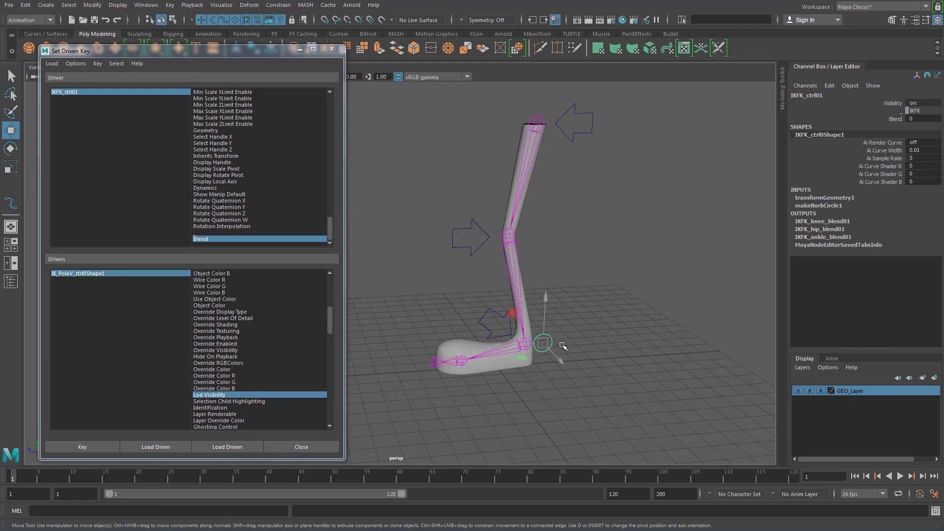
pyautogui.click(918, 119)
pyautogui.write('1')
pyautogui.press('Return')
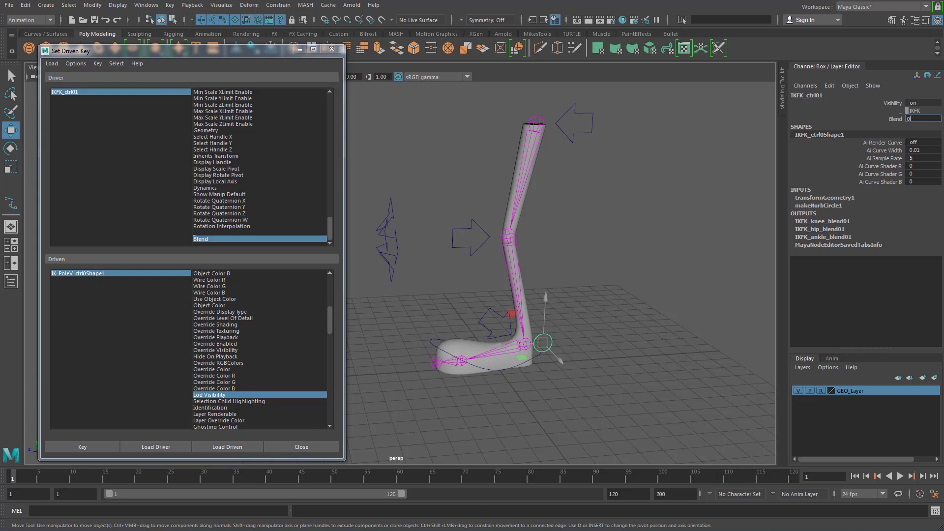
pyautogui.press('Return')
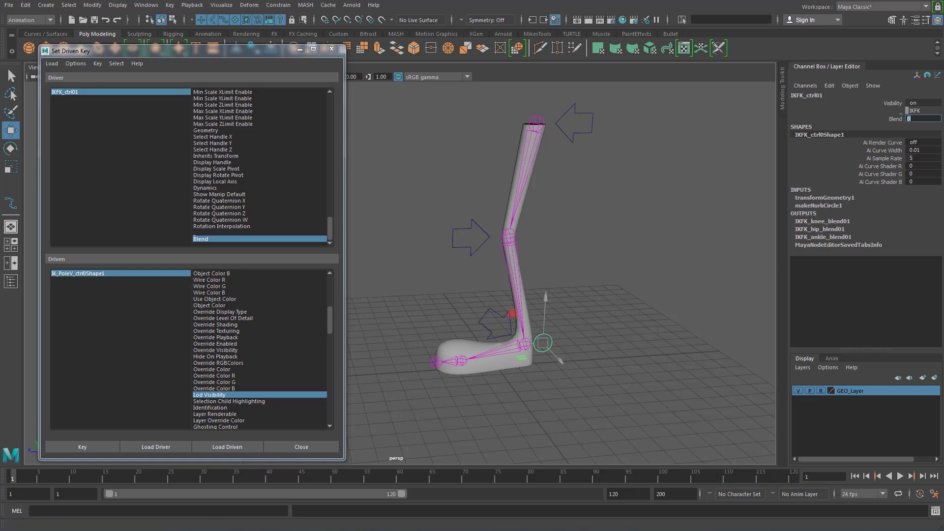
# Open the Attribute Editor for FK_hip_ctrl01 and check the visibility options on its transform and shape nodes, toggling the shape's Visibility off and on
pyautogui.click(580, 114)
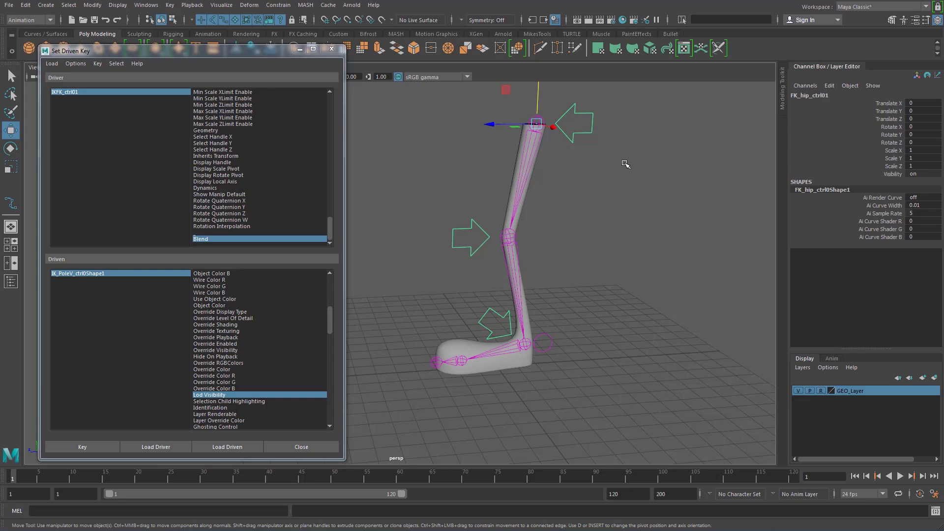
pyautogui.keyDown('alt'); pyautogui.moveTo(624, 162); pyautogui.dragTo(622, 201, button='middle'); pyautogui.keyUp('alt')
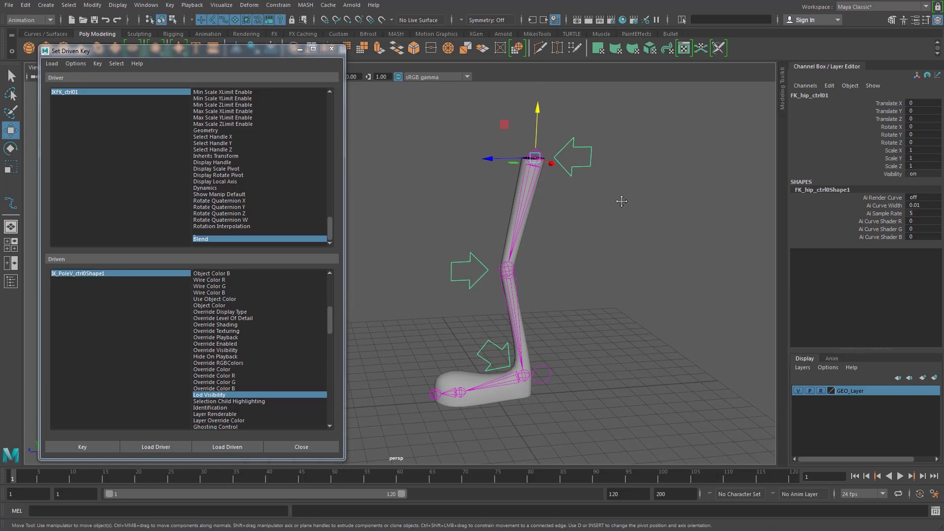
pyautogui.hotkey('ctrl', 'a')
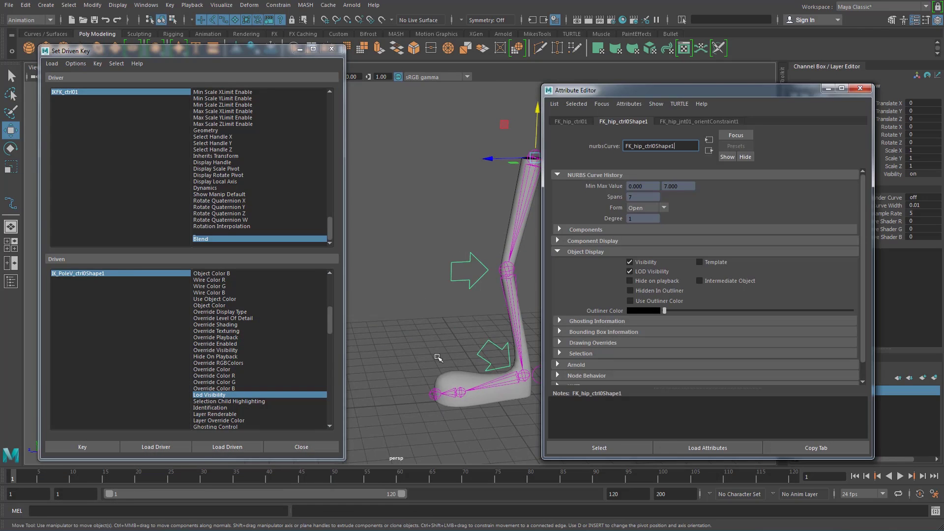
pyautogui.click(571, 121)
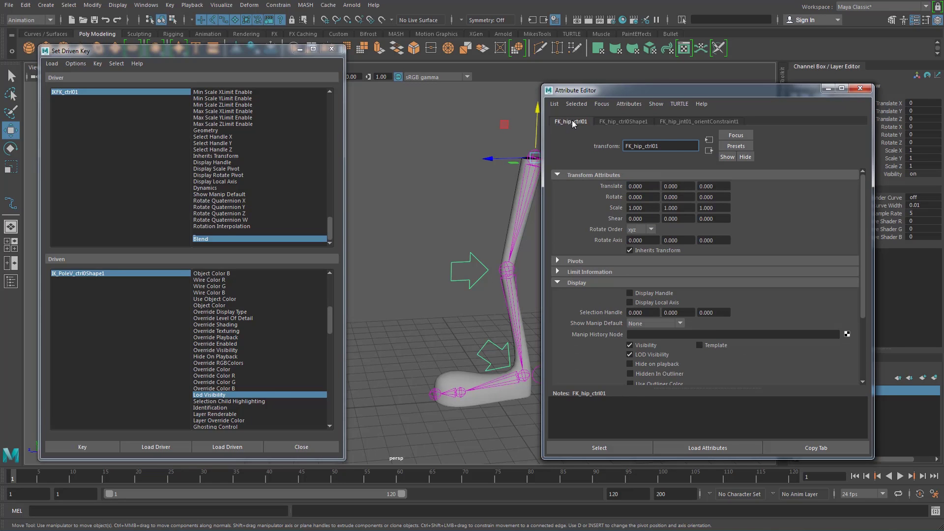
pyautogui.click(630, 346)
pyautogui.moveTo(618, 88); pyautogui.dragTo(695, 89)
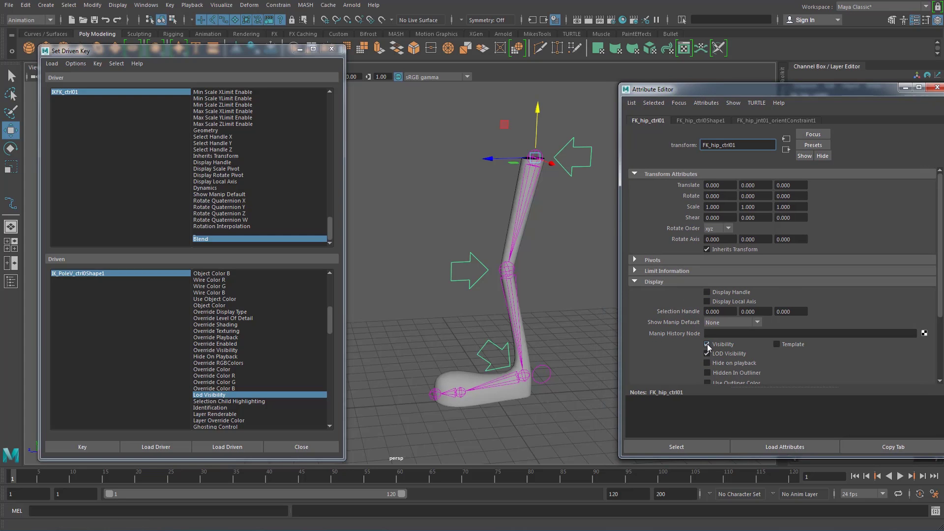
pyautogui.click(704, 120)
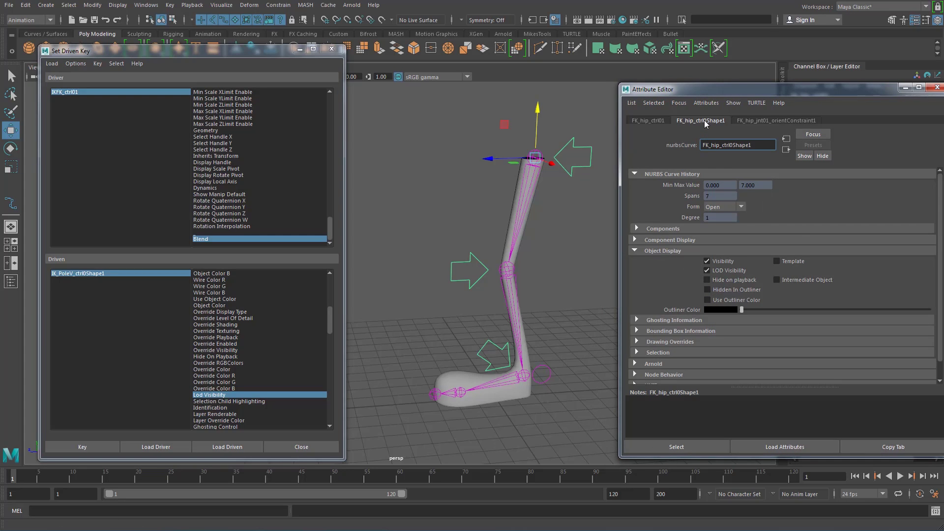
pyautogui.click(708, 261)
pyautogui.click(708, 262)
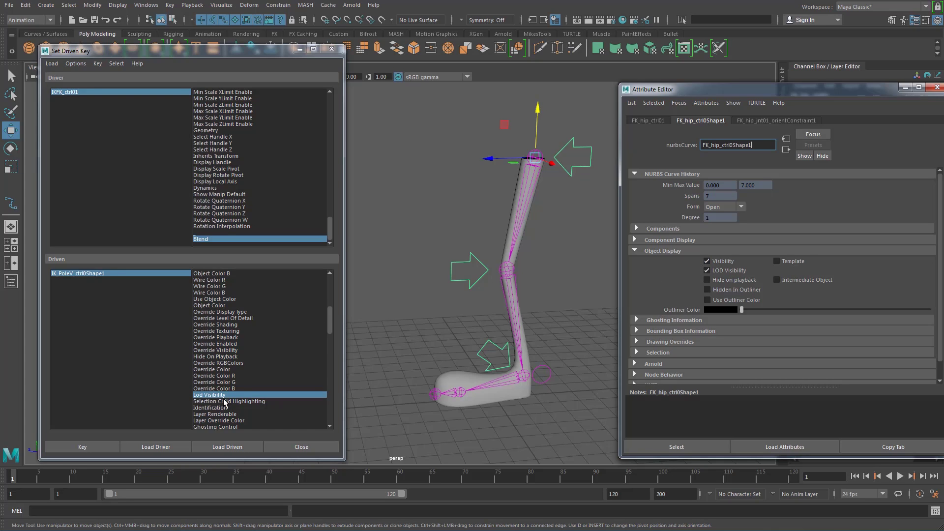
# Load FK_hip_ctrl01's shape node FK_hip_ctrl0Shape1 as driven and key its enabled Lod Visibility against Blend at 0
pyautogui.moveTo(330, 326)
pyautogui.mouseDown()
pyautogui.moveTo(331, 408)
pyautogui.moveTo(330, 287)
pyautogui.moveTo(329, 336)
pyautogui.mouseUp()
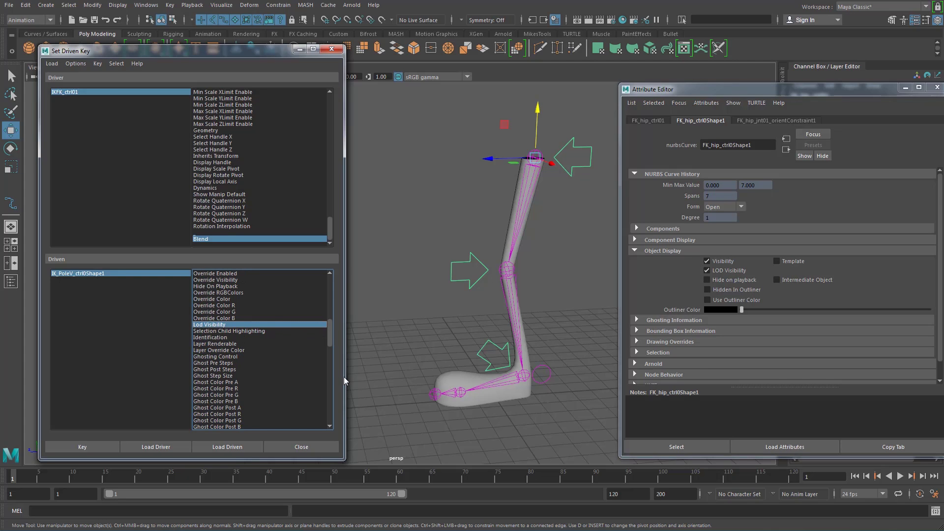
pyautogui.click(587, 209)
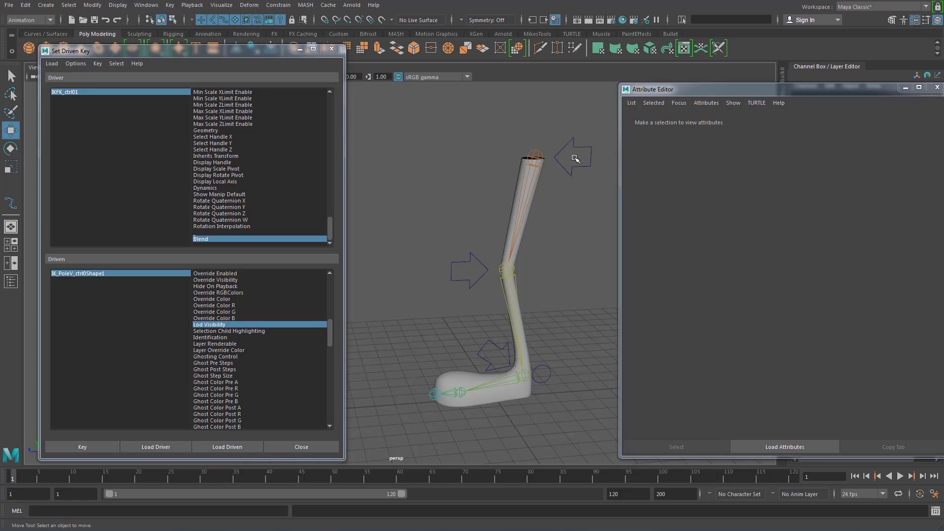
pyautogui.click(549, 375)
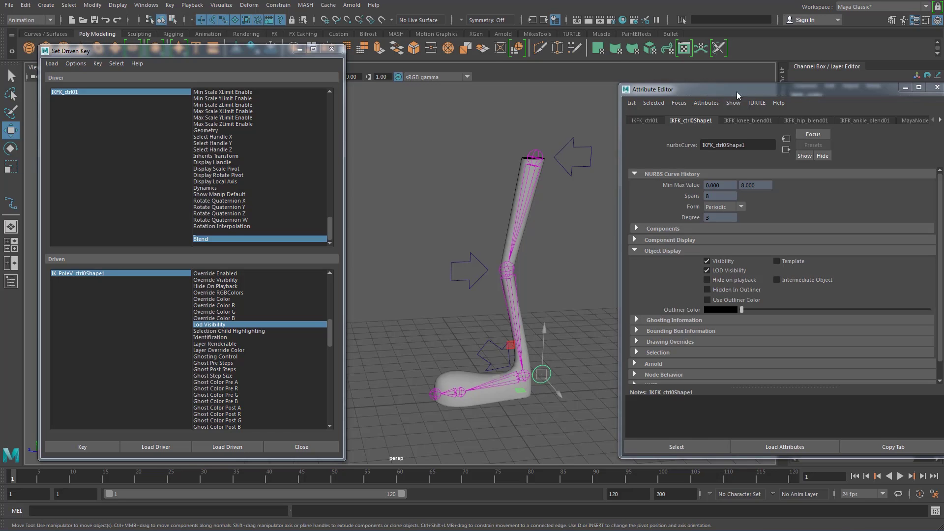
pyautogui.moveTo(736, 91); pyautogui.dragTo(734, 113)
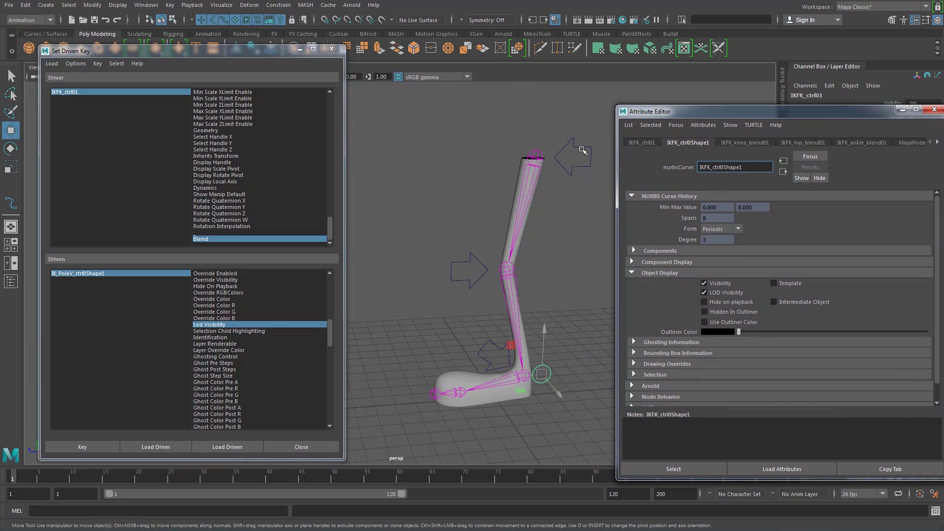
pyautogui.click(589, 159)
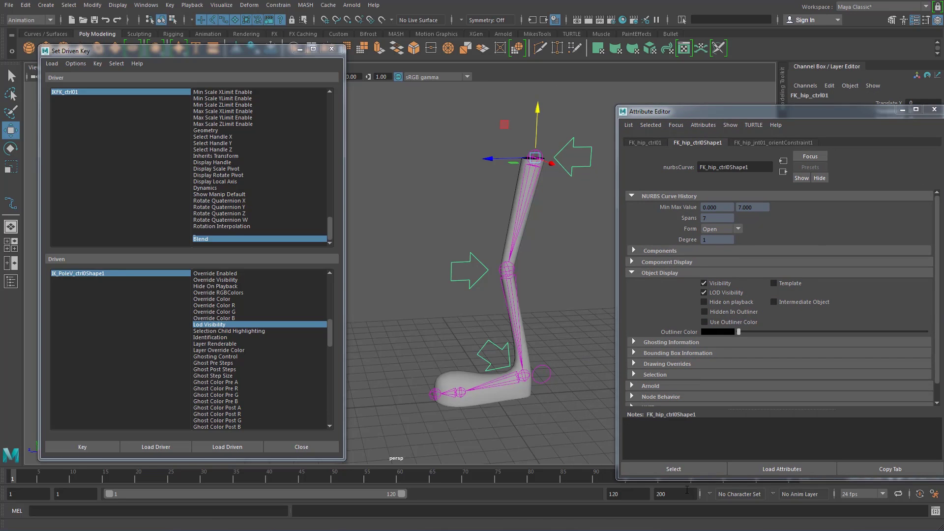
pyautogui.click(684, 469)
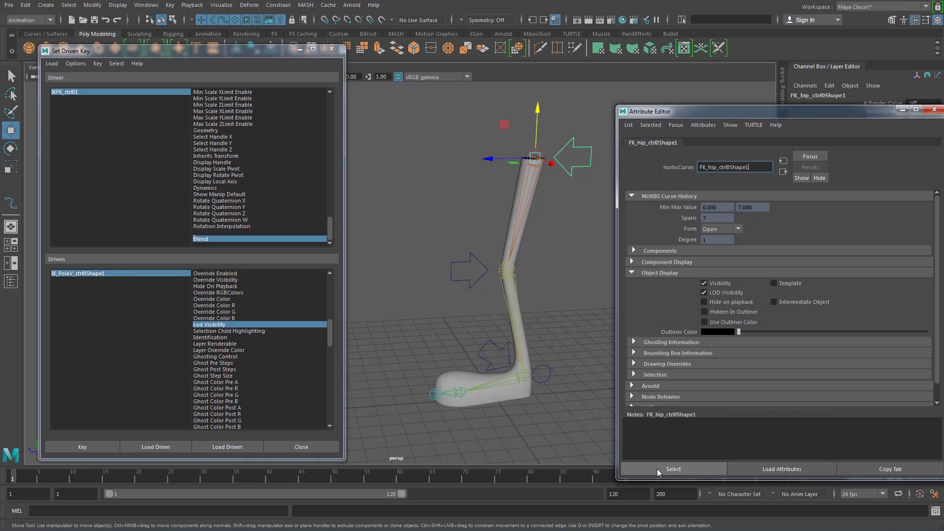
pyautogui.click(238, 447)
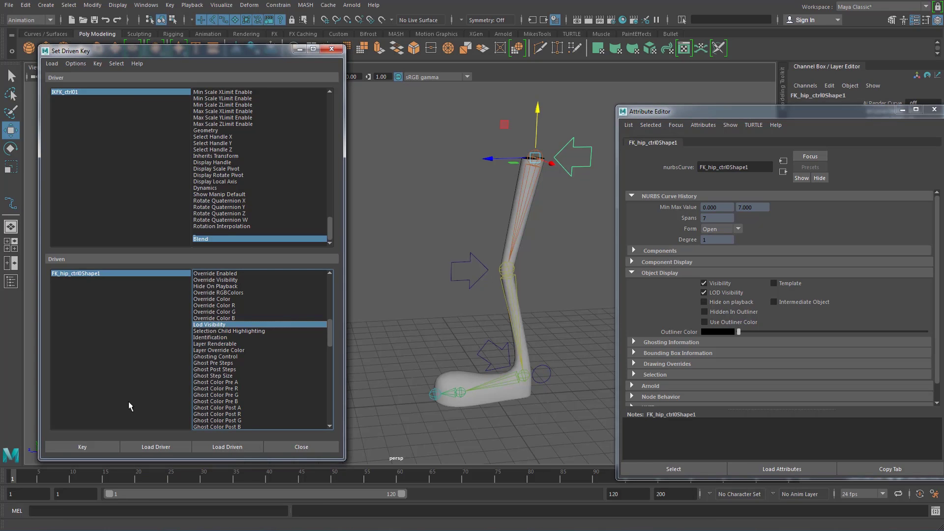
pyautogui.click(110, 444)
# Load FK_knee_ctrl01's shape node FK_knee_ctrl0Shape1 as driven and key its enabled Lod Visibility against Blend at 0
pyautogui.moveTo(439, 254); pyautogui.dragTo(465, 290)
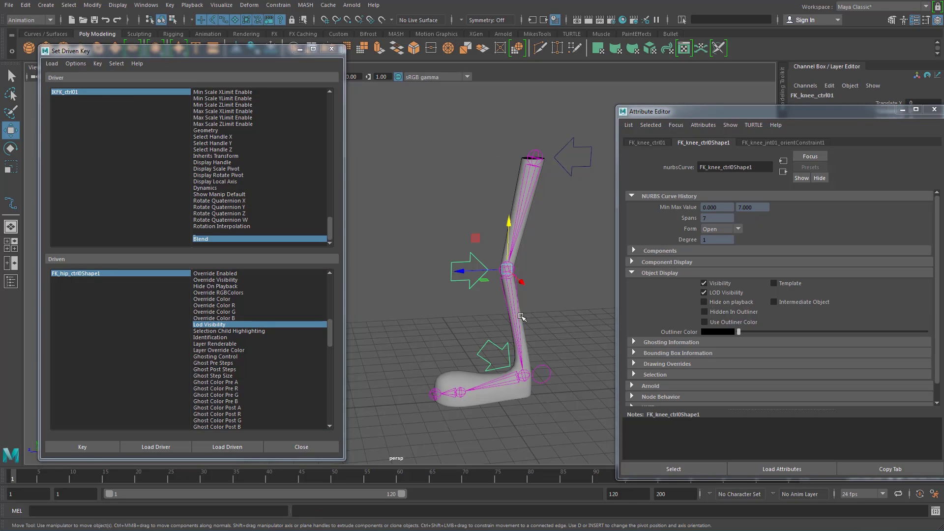
pyautogui.click(704, 468)
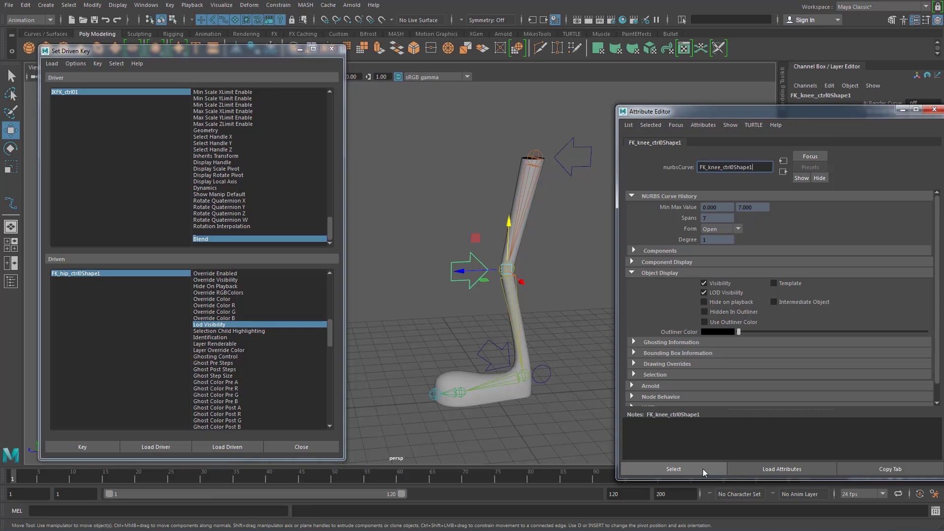
pyautogui.click(228, 447)
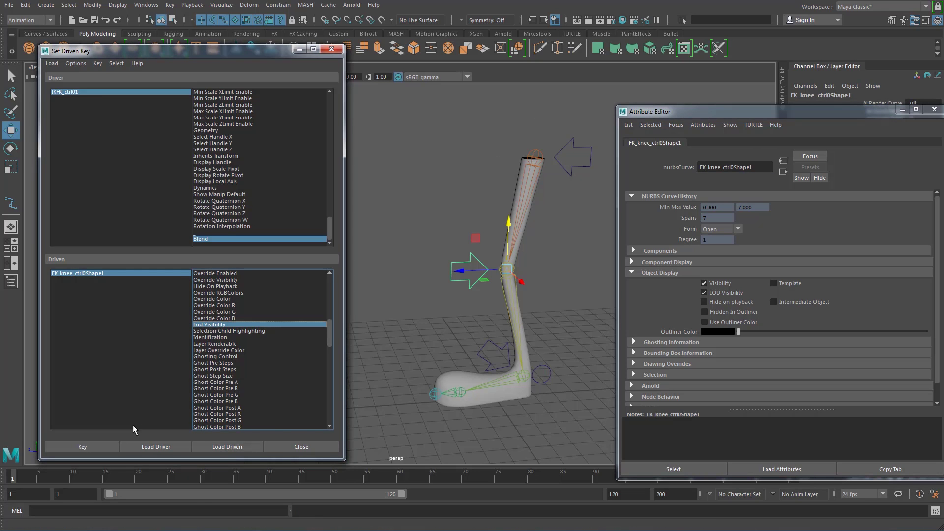
pyautogui.click(102, 444)
# Load FK_ankle_ctrl01's shape node FK_ankle_ctrl0Shape1 as driven and key its enabled Lod Visibility against Blend at 0
pyautogui.click(484, 350)
pyautogui.click(664, 469)
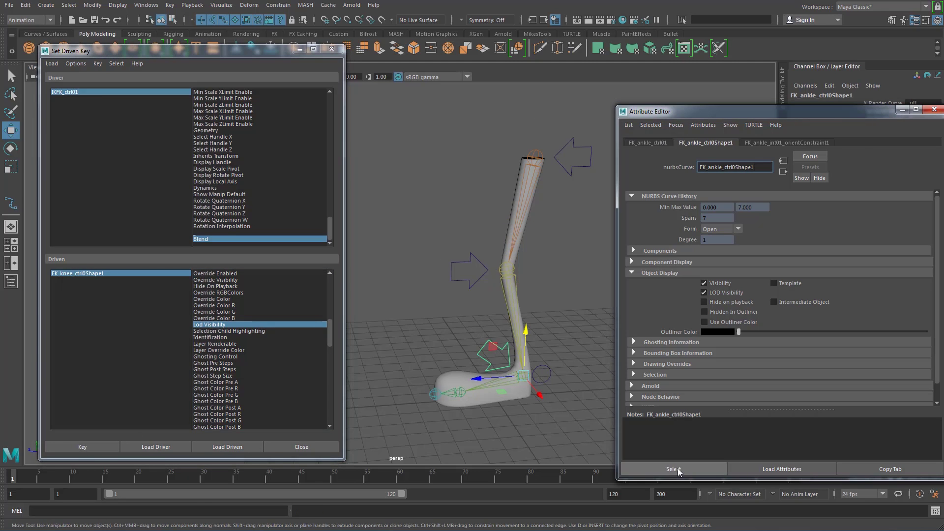
pyautogui.click(226, 447)
pyautogui.click(220, 326)
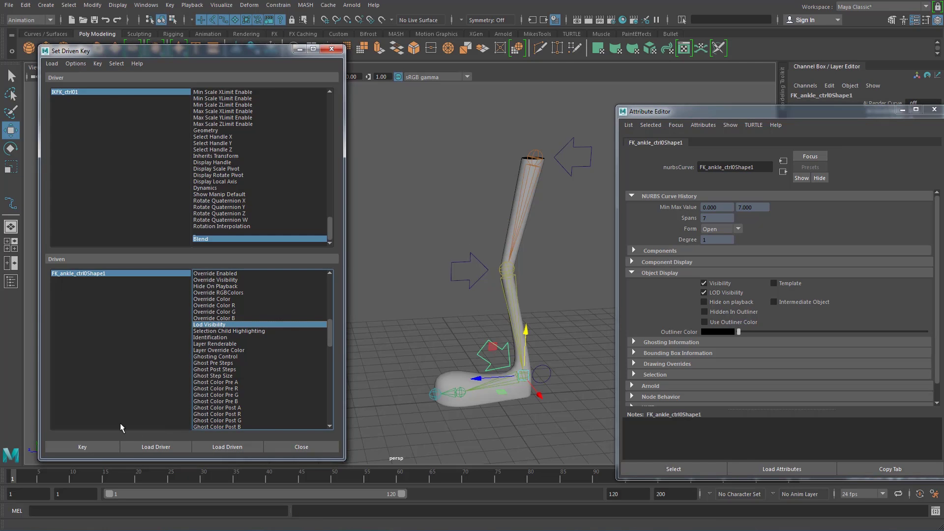
pyautogui.click(96, 446)
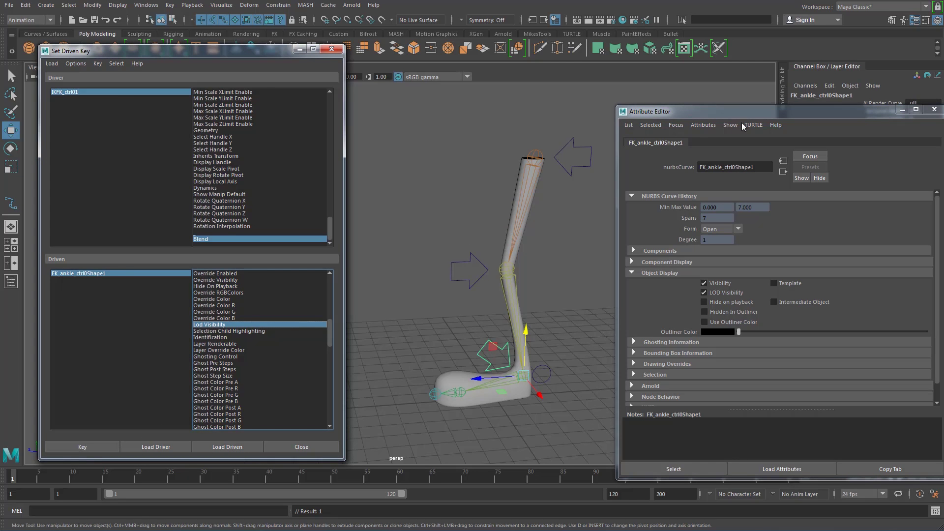
# Set IKFK_ctrl01's Blend to 1, moving the Attribute Editor aside to reach the channel
pyautogui.moveTo(722, 112); pyautogui.dragTo(470, 105)
pyautogui.moveTo(601, 106); pyautogui.dragTo(852, 85)
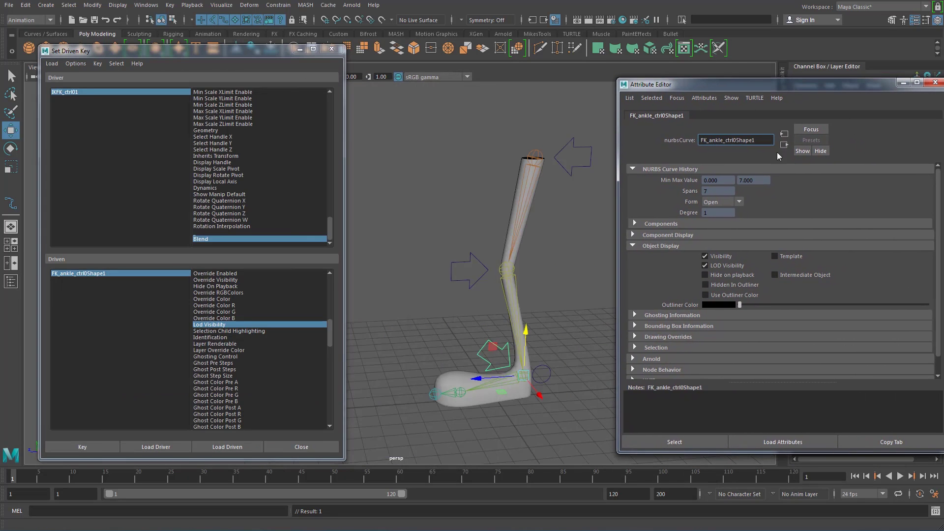
pyautogui.click(547, 368)
pyautogui.moveTo(790, 89); pyautogui.dragTo(639, 94)
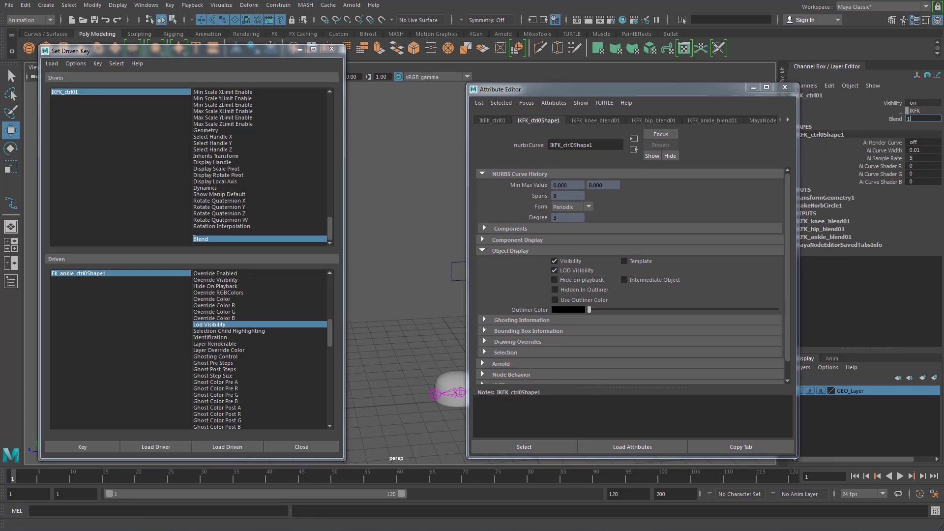
pyautogui.press('Return')
pyautogui.moveTo(653, 90); pyautogui.dragTo(791, 91)
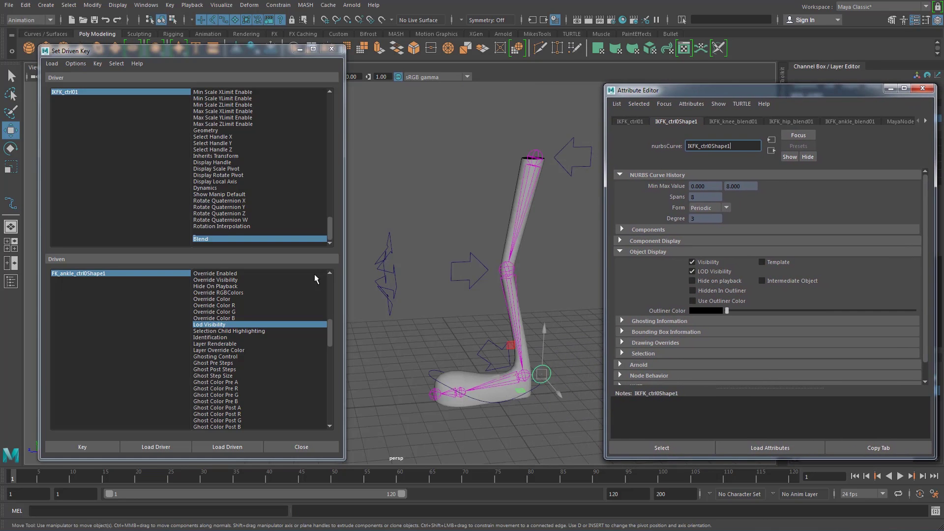
# Load FK_hip_ctrl0Shape1 as driven, turn its LOD Visibility off, and key Lod Visibility against Blend at 1
pyautogui.click(571, 172)
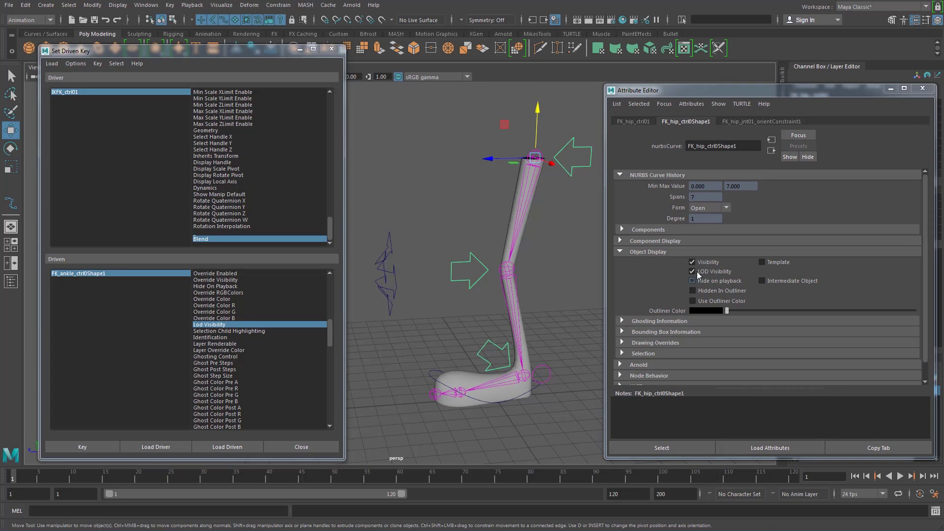
pyautogui.click(678, 447)
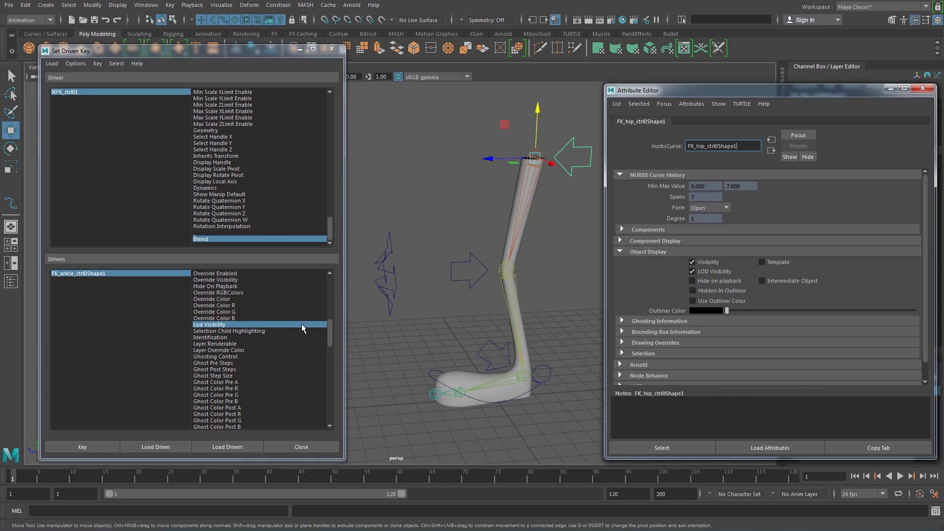
pyautogui.click(575, 199)
pyautogui.click(575, 148)
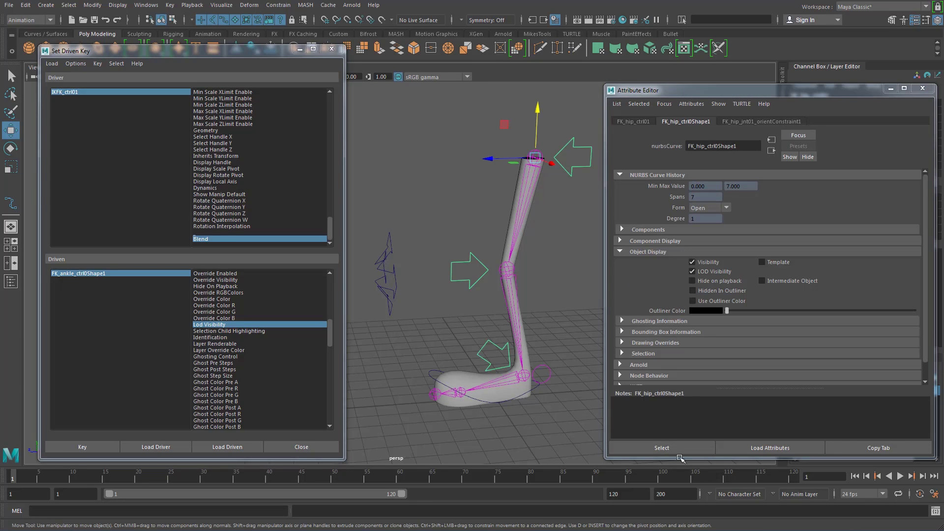
pyautogui.click(659, 448)
pyautogui.click(226, 446)
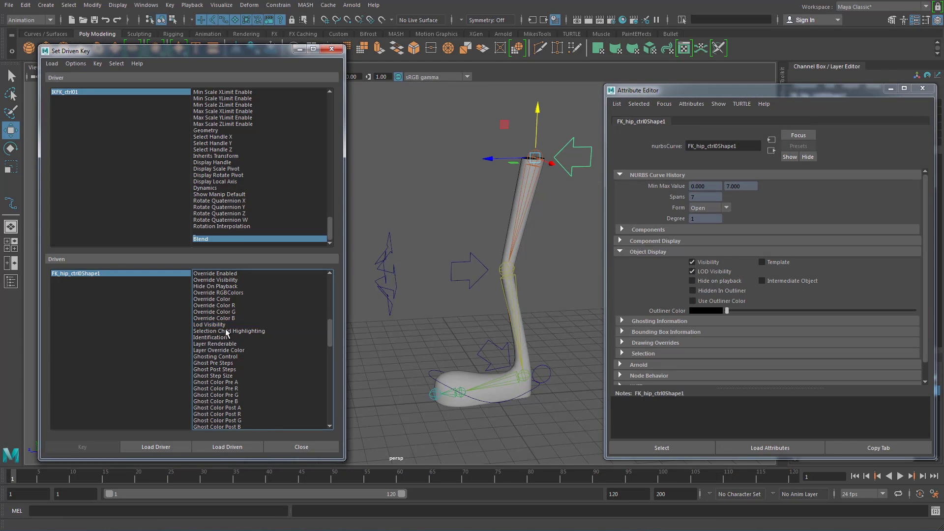
pyautogui.click(219, 325)
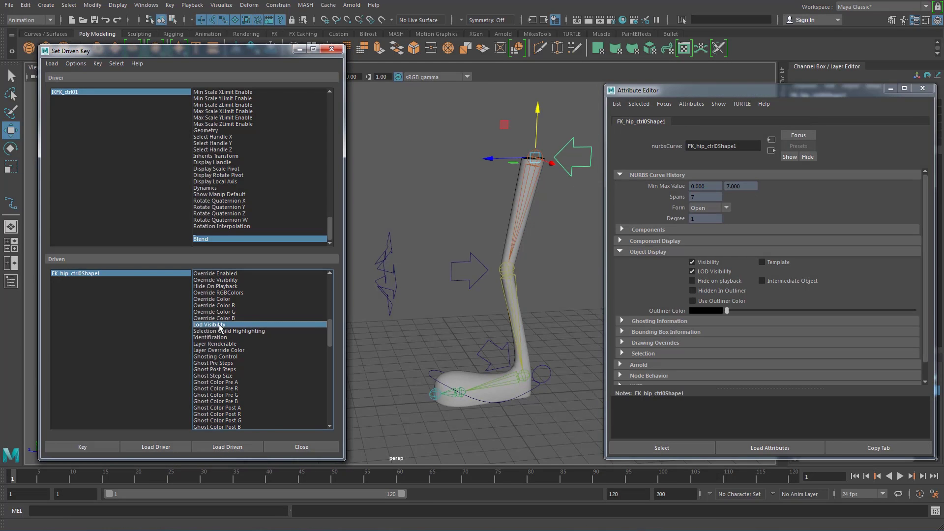
pyautogui.click(693, 272)
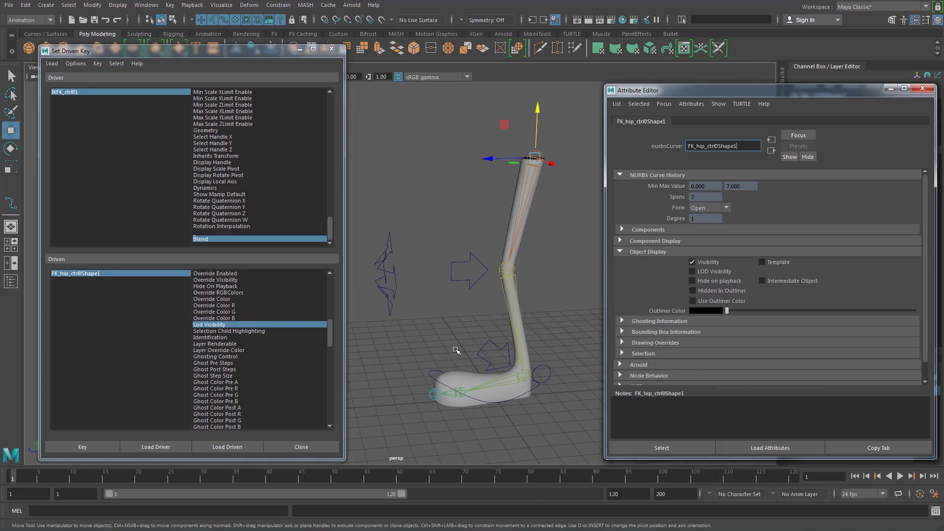
pyautogui.click(82, 447)
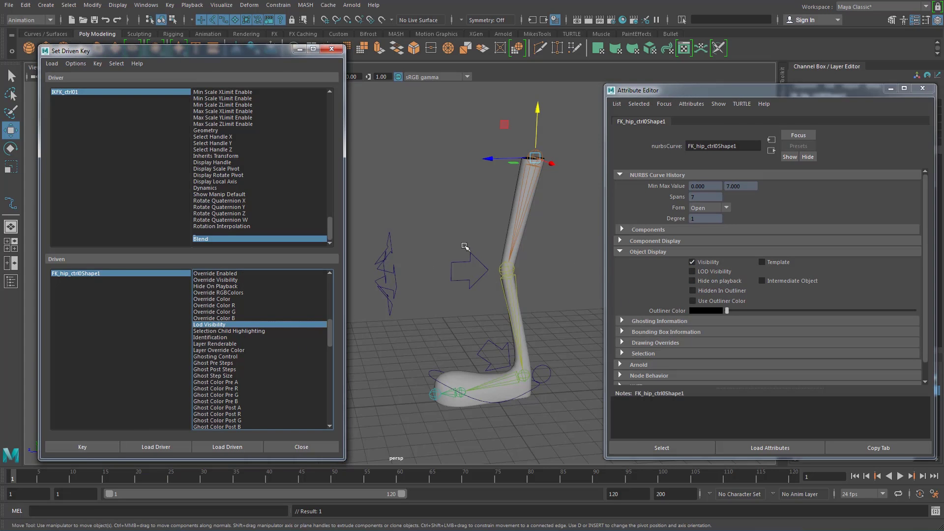
# Load FK_knee_ctrl0Shape1 as driven, turn its LOD Visibility off, and key Lod Visibility against Blend at 1
pyautogui.click(470, 266)
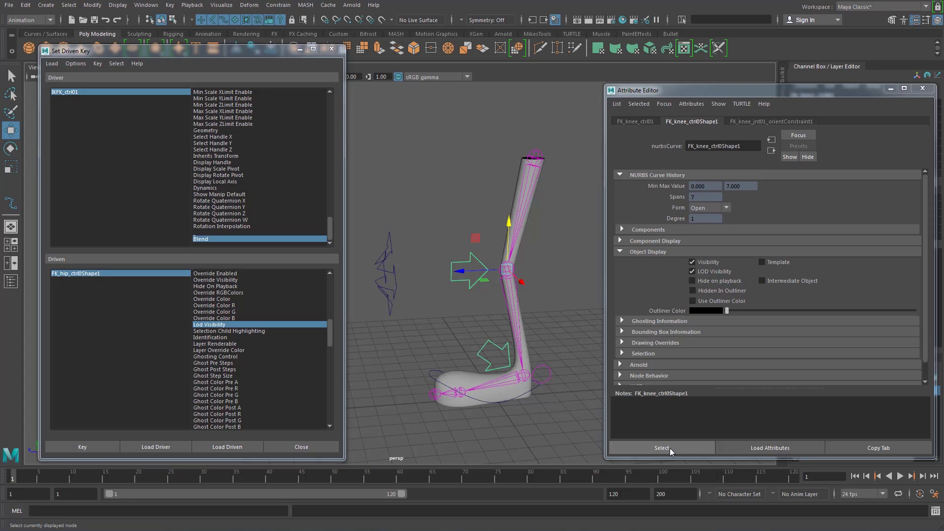
pyautogui.click(670, 448)
pyautogui.click(249, 446)
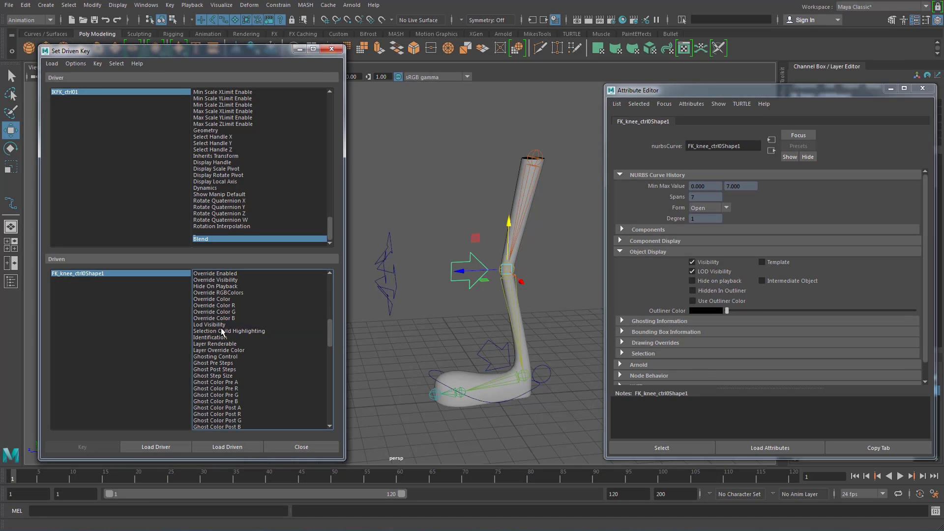
pyautogui.click(212, 325)
pyautogui.click(692, 272)
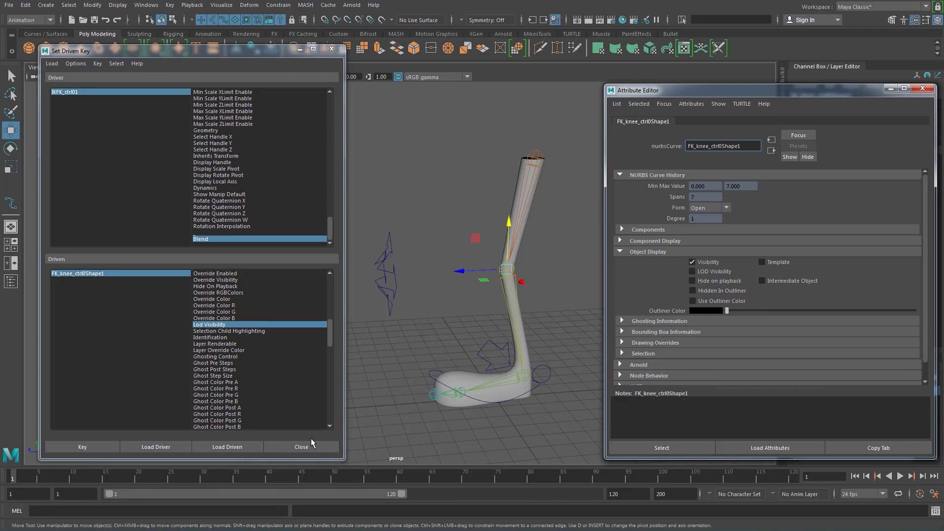
pyautogui.click(102, 448)
# Key FK_ankle_ctrl0Shape1's Lod Visibility as off against Blend at 1, and close the Set Driven Key and Attribute Editor windows
pyautogui.click(496, 349)
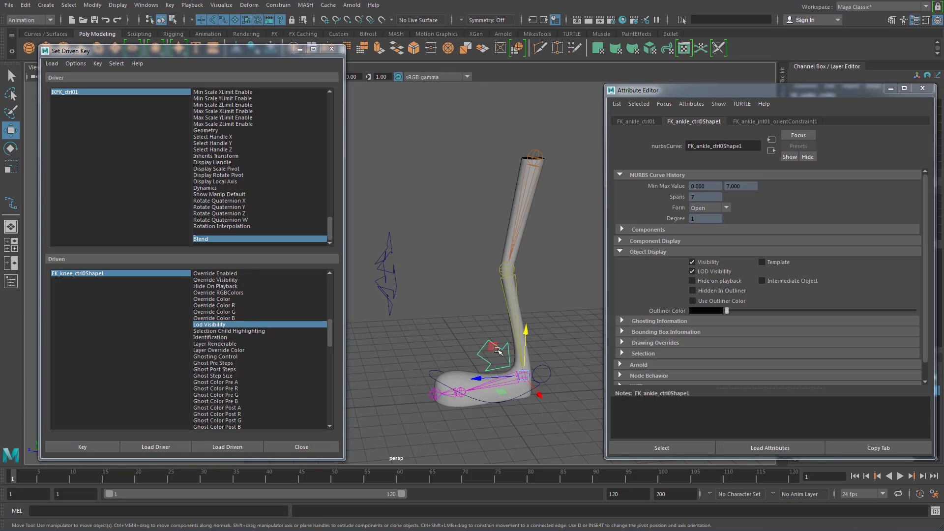
pyautogui.click(674, 450)
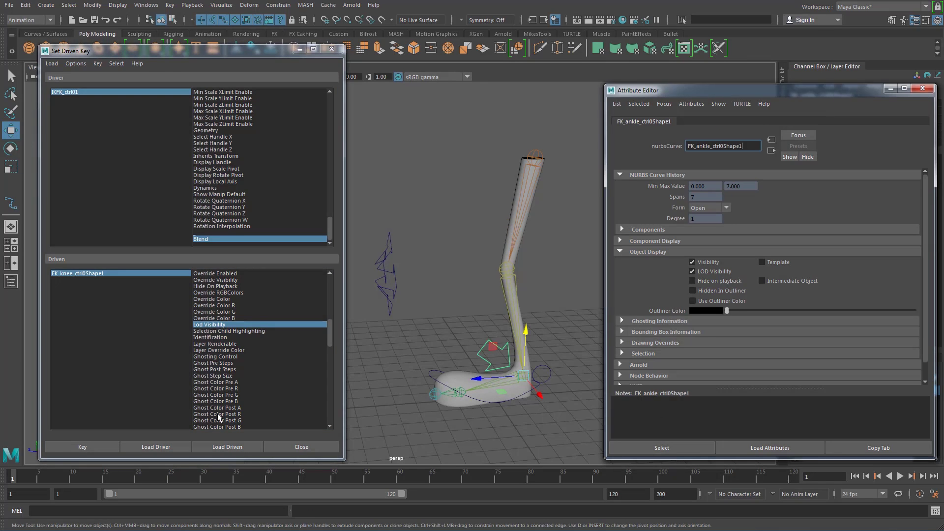
pyautogui.click(222, 447)
pyautogui.click(261, 325)
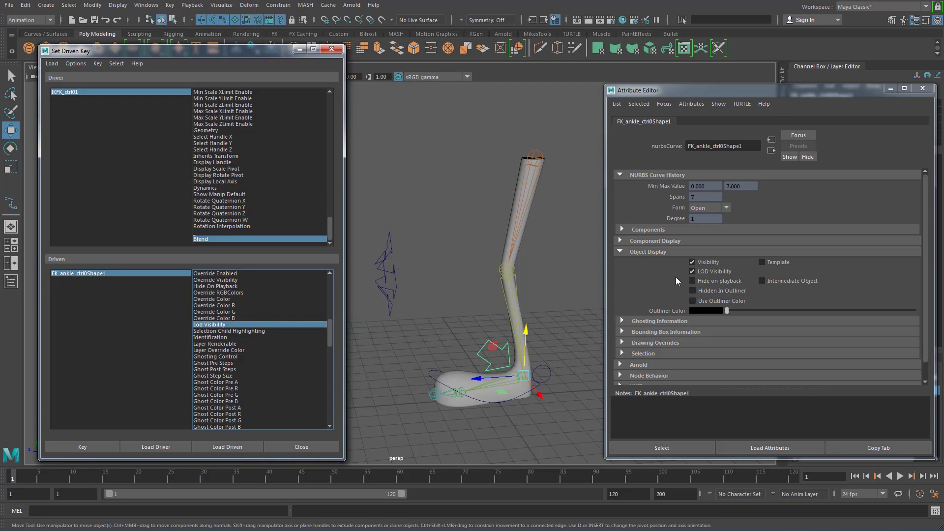
pyautogui.click(692, 271)
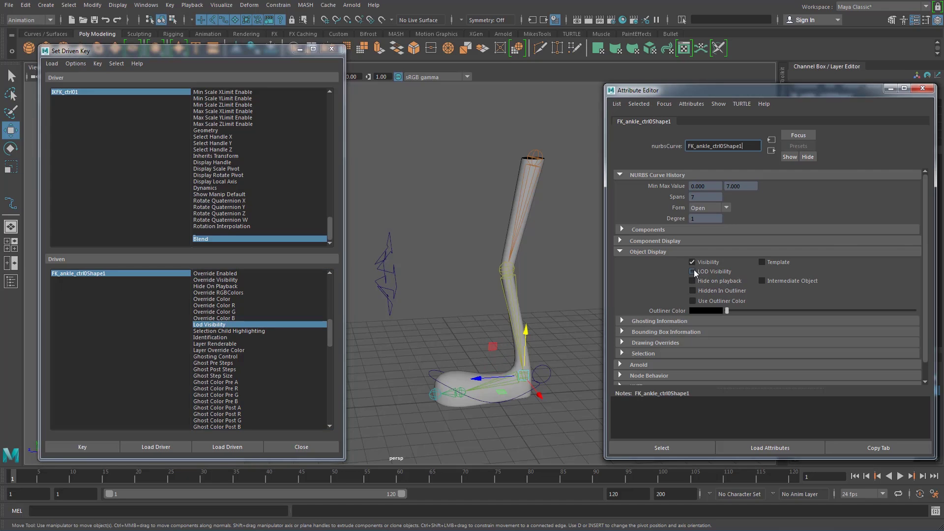
pyautogui.click(79, 446)
pyautogui.click(339, 52)
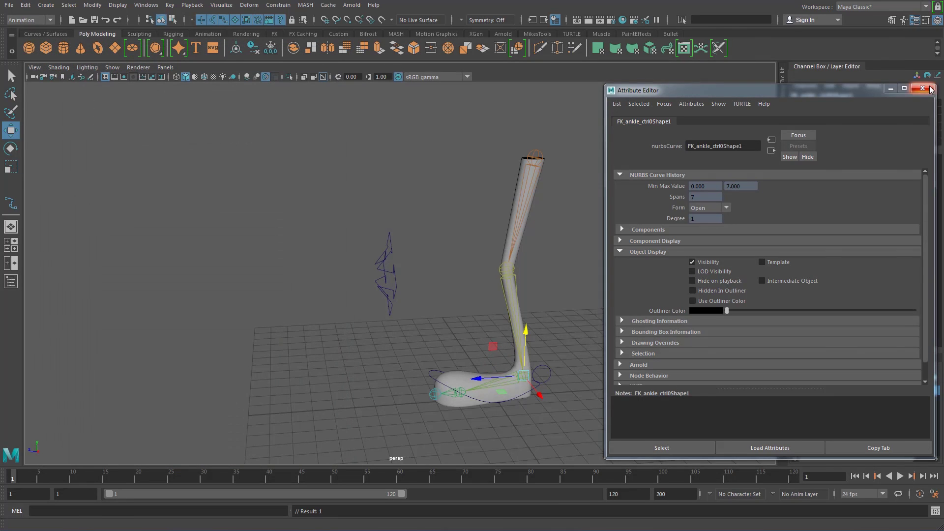
pyautogui.click(922, 89)
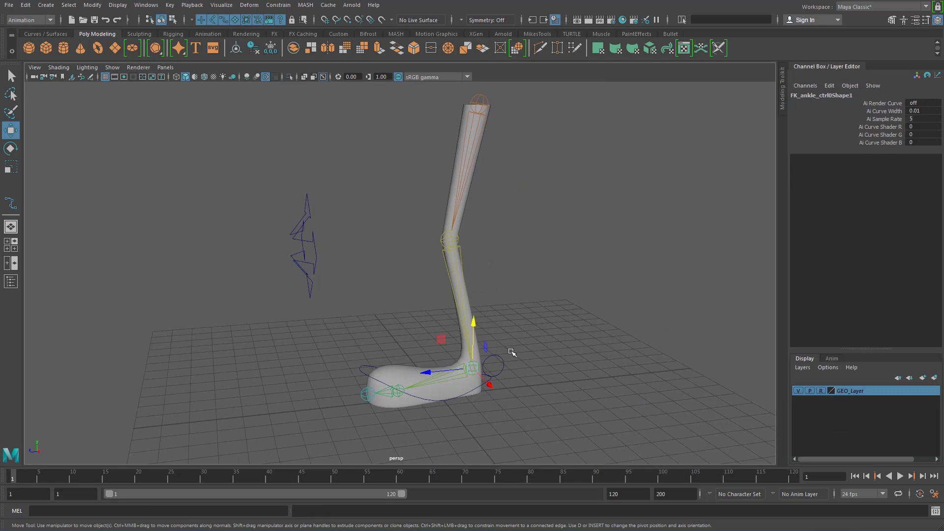
# Scrub IKFK_ctrl01's Blend and return it to 1 to test the FK controls' visibility switching
pyautogui.click(515, 362)
pyautogui.click(893, 118)
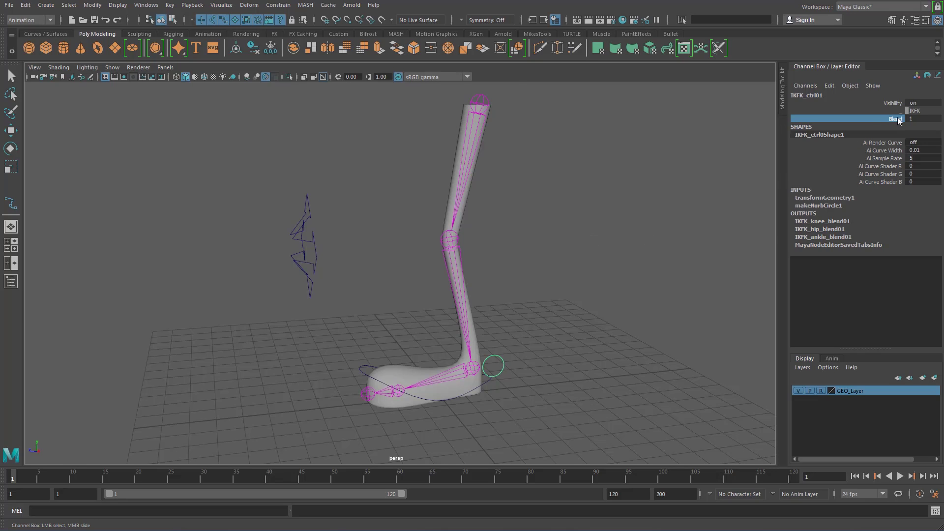
pyautogui.moveTo(639, 221); pyautogui.dragTo(666, 218, button='middle')
# Inspect the leg rig at Blend 1 by selecting bind_hip_jnt01 and IKFK_ctrl01
pyautogui.click(486, 99)
pyautogui.press('w')
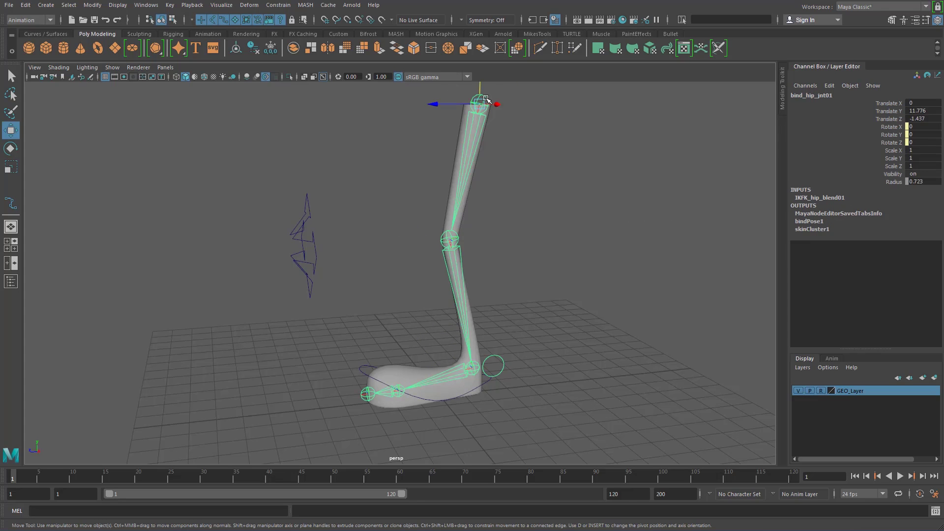
pyautogui.click(588, 252)
pyautogui.keyDown('alt'); pyautogui.moveTo(590, 259); pyautogui.dragTo(576, 274, button='right'); pyautogui.keyUp('alt')
pyautogui.keyDown('alt'); pyautogui.moveTo(576, 275); pyautogui.dragTo(596, 245, button='middle'); pyautogui.keyUp('alt')
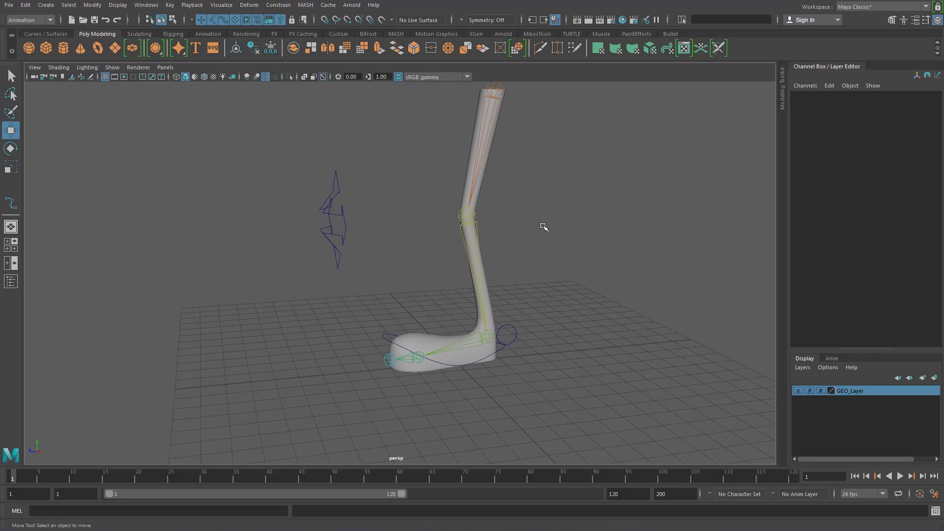
pyautogui.keyDown('alt'); pyautogui.moveTo(544, 226); pyautogui.dragTo(545, 262, button='middle'); pyautogui.keyUp('alt')
pyautogui.click(495, 120)
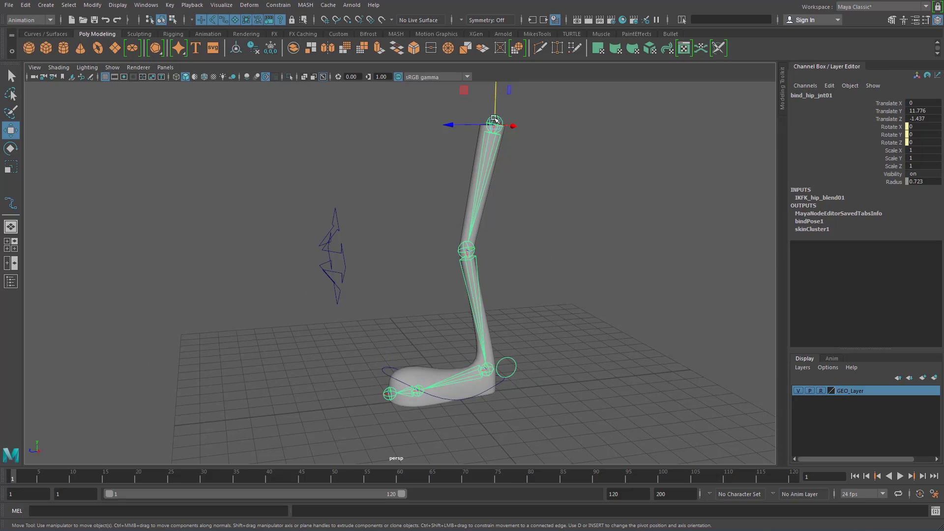
pyautogui.click(508, 358)
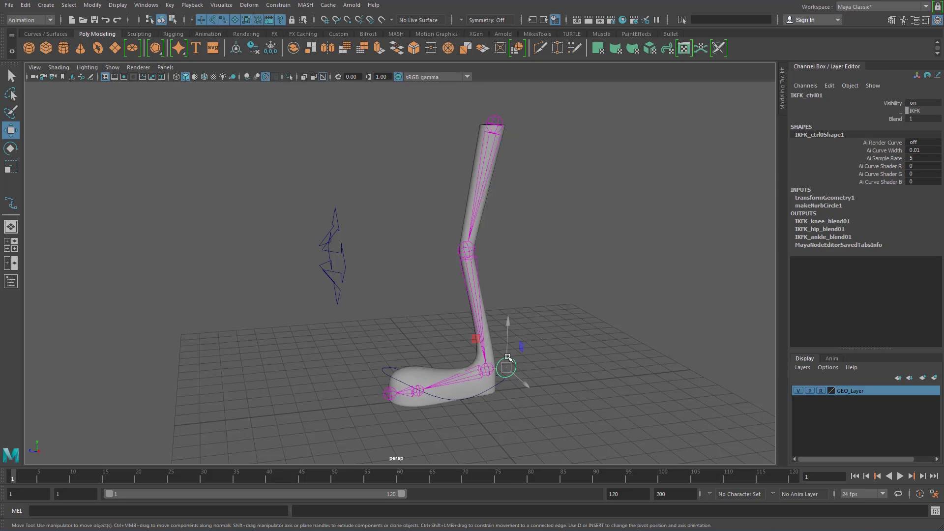
# Test the IK leg by moving IK_main_ctrl01 up and back about 0.895 and 2.087 units, and rotating it about 34 degrees in X
pyautogui.keyDown('alt'); pyautogui.moveTo(558, 293); pyautogui.dragTo(552, 277); pyautogui.keyUp('alt')
pyautogui.keyDown('alt'); pyautogui.moveTo(552, 276); pyautogui.dragTo(549, 228, button='middle'); pyautogui.keyUp('alt')
pyautogui.click(400, 319)
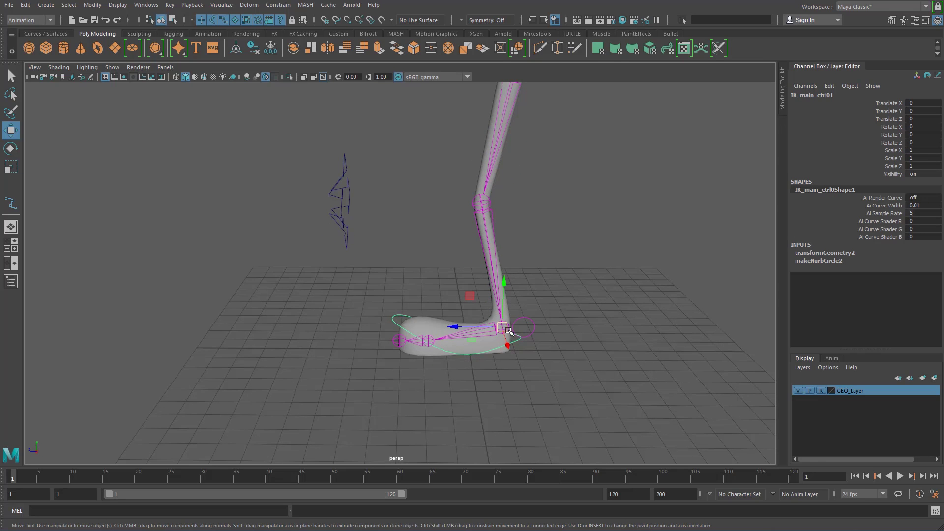
pyautogui.moveTo(503, 327); pyautogui.dragTo(552, 307)
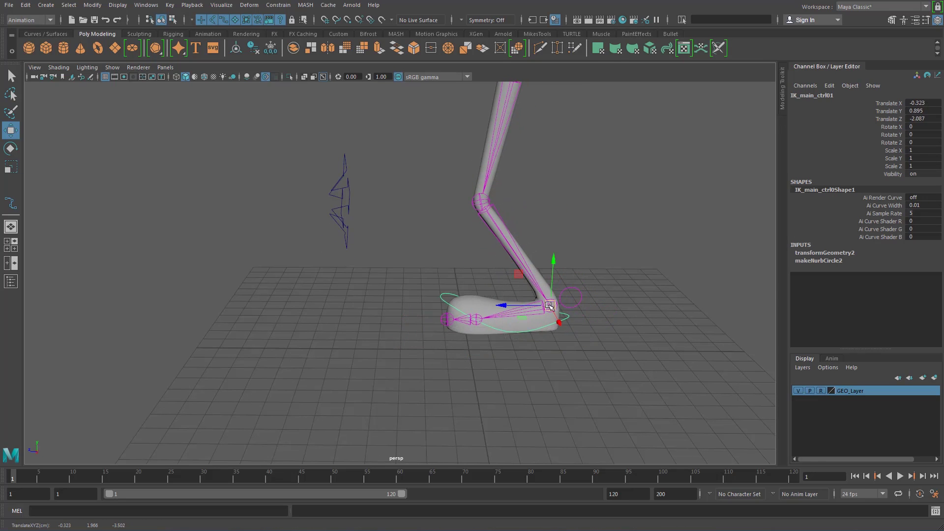
pyautogui.press('e')
pyautogui.moveTo(522, 273); pyautogui.dragTo(509, 301)
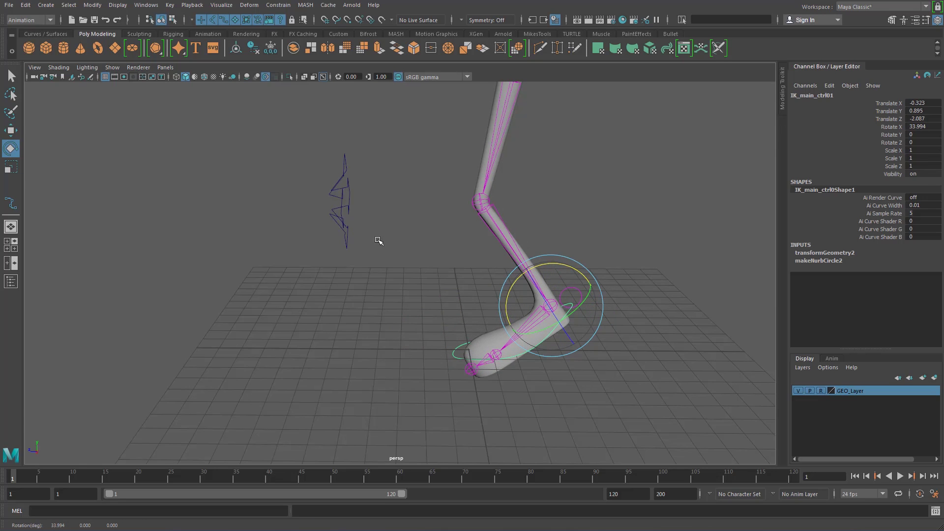
pyautogui.keyDown('alt'); pyautogui.moveTo(413, 251); pyautogui.dragTo(455, 248); pyautogui.keyUp('alt')
pyautogui.click(621, 201)
# Scrub IKFK_ctrl01's Blend to 0 to test switching the posed leg to FK
pyautogui.click(556, 282)
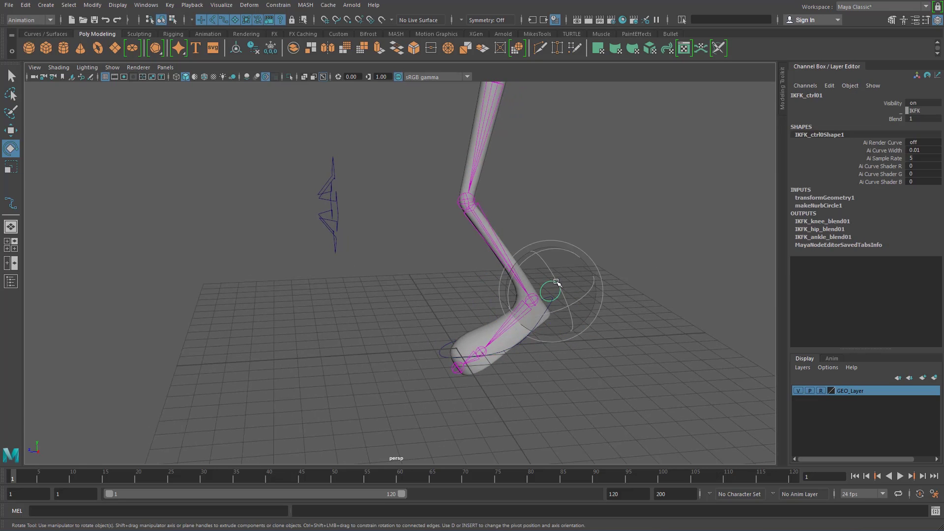
pyautogui.click(896, 119)
pyautogui.moveTo(619, 214); pyautogui.dragTo(571, 213, button='middle')
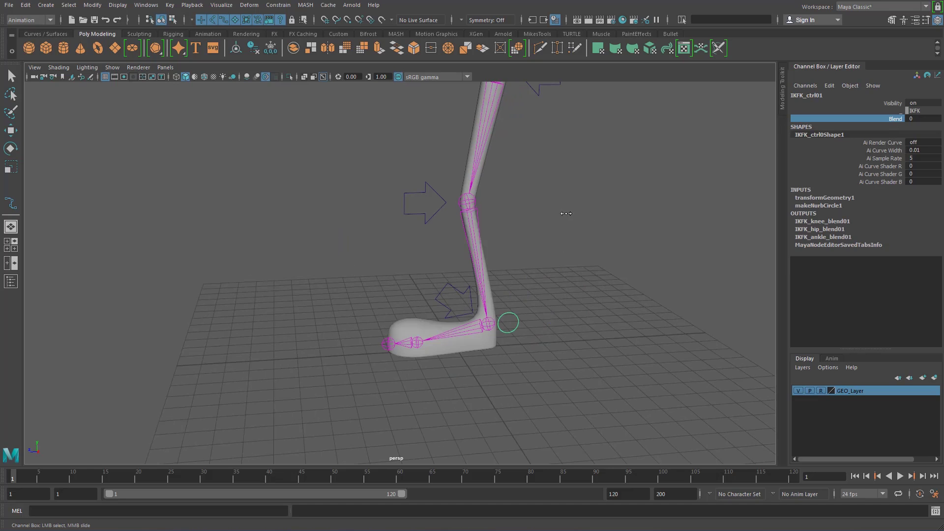
pyautogui.keyDown('alt'); pyautogui.moveTo(566, 214); pyautogui.dragTo(569, 241); pyautogui.keyUp('alt')
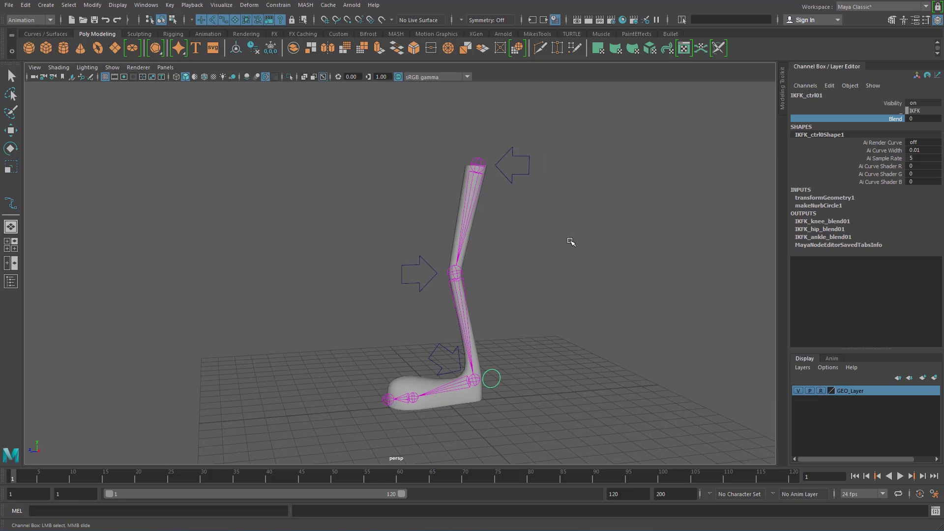
# Undo the Blend change and the rotation and move of IK_main_ctrl01, and clear the selection
pyautogui.hotkey('ctrl', 'z')
pyautogui.hotkey('ctrl', 'z')
pyautogui.hotkey('ctrl', 'z')
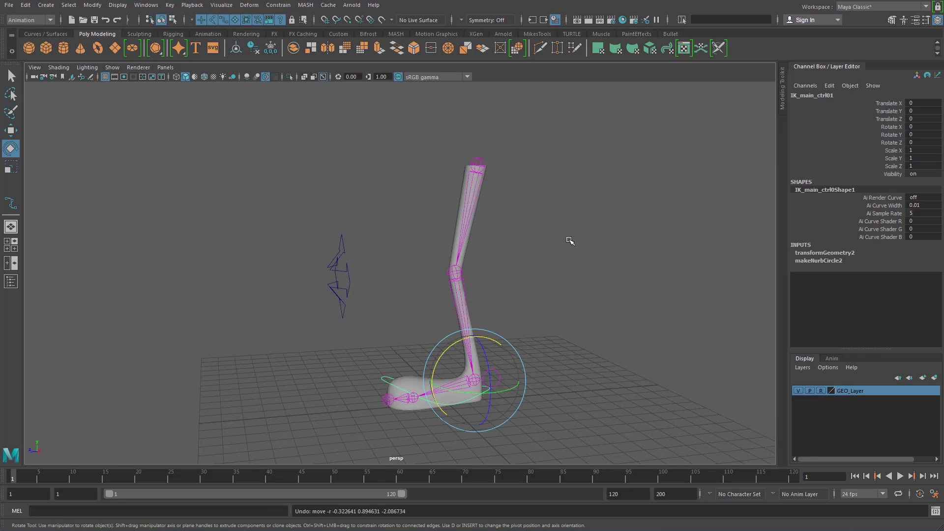
pyautogui.click(566, 243)
pyautogui.keyDown('alt'); pyautogui.moveTo(565, 245); pyautogui.dragTo(550, 219); pyautogui.keyUp('alt')
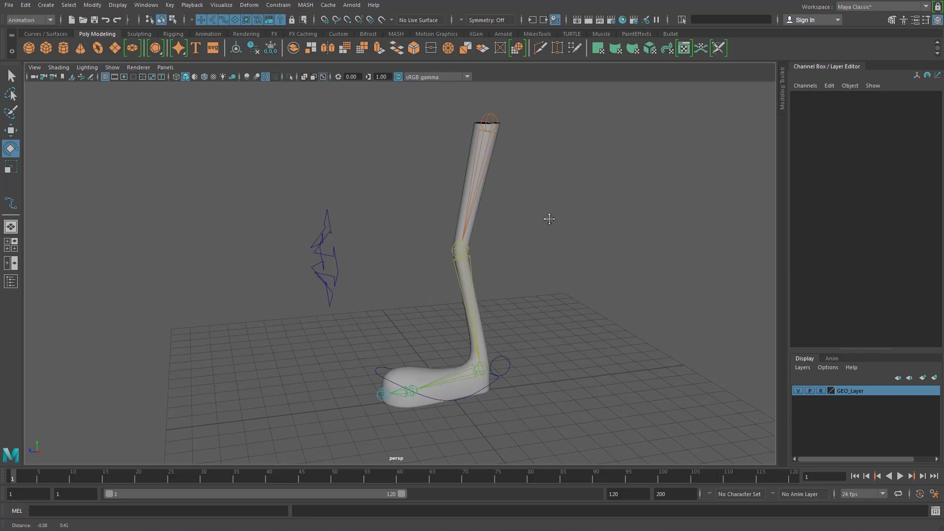
pyautogui.keyDown('alt'); pyautogui.moveTo(550, 218); pyautogui.dragTo(544, 206, button='middle'); pyautogui.keyUp('alt')
pyautogui.keyDown('alt'); pyautogui.moveTo(567, 291); pyautogui.dragTo(563, 281, button='middle'); pyautogui.keyUp('alt')
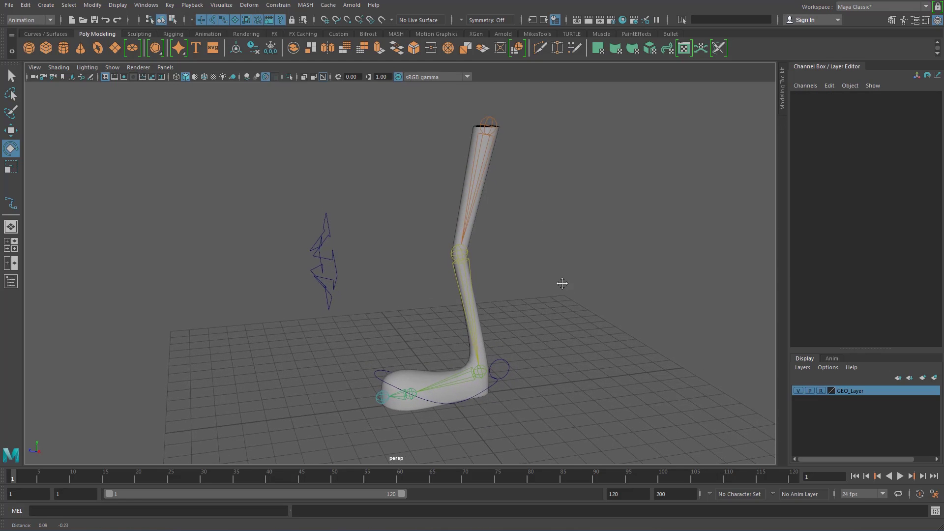
pyautogui.keyDown('alt'); pyautogui.moveTo(426, 295); pyautogui.dragTo(445, 233, button='middle'); pyautogui.keyUp('alt')
pyautogui.keyDown('alt'); pyautogui.moveTo(445, 233); pyautogui.dragTo(639, 404, button='right'); pyautogui.keyUp('alt')
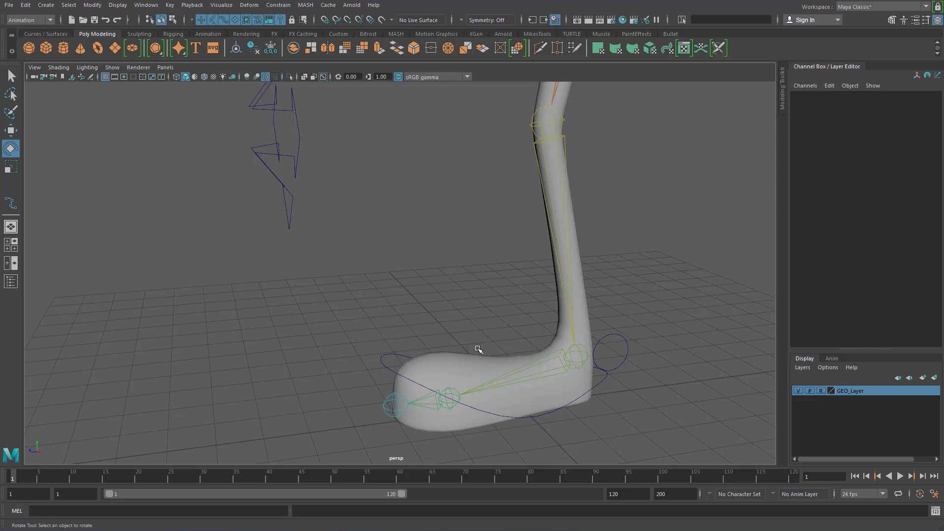
pyautogui.keyDown('alt'); pyautogui.moveTo(480, 353); pyautogui.dragTo(377, 332); pyautogui.keyUp('alt')
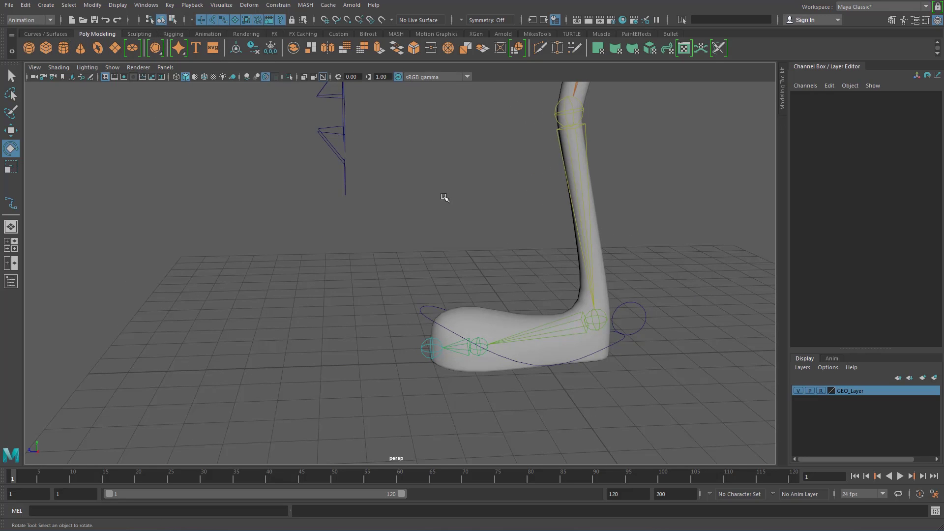
pyautogui.keyDown('alt'); pyautogui.moveTo(555, 244); pyautogui.dragTo(578, 263); pyautogui.keyUp('alt')
# Create a NURBS circle in the side view and move it in front of the foot to about Translate Z 6.134
pyautogui.click(596, 309)
pyautogui.press('space')
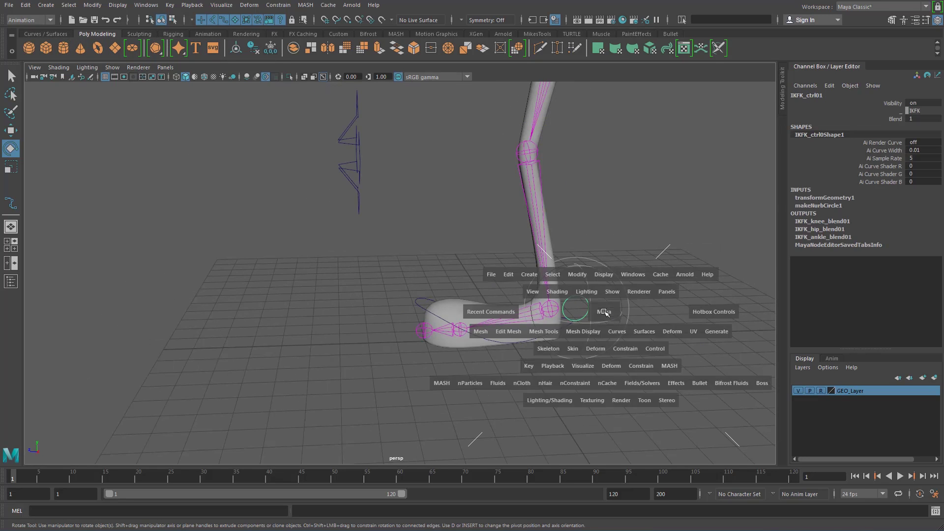
pyautogui.press('space')
pyautogui.keyDown('alt'); pyautogui.moveTo(470, 338); pyautogui.dragTo(687, 246, button='middle'); pyautogui.keyUp('alt')
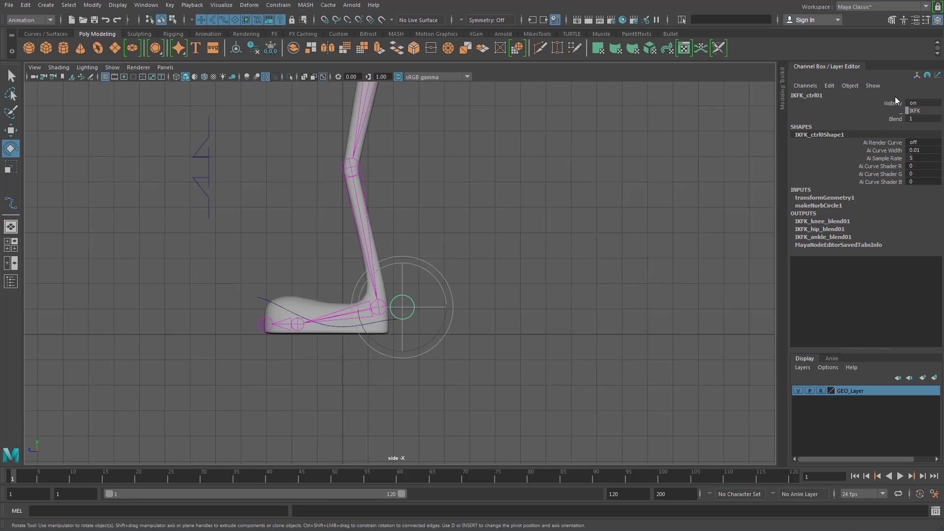
pyautogui.click(48, 33)
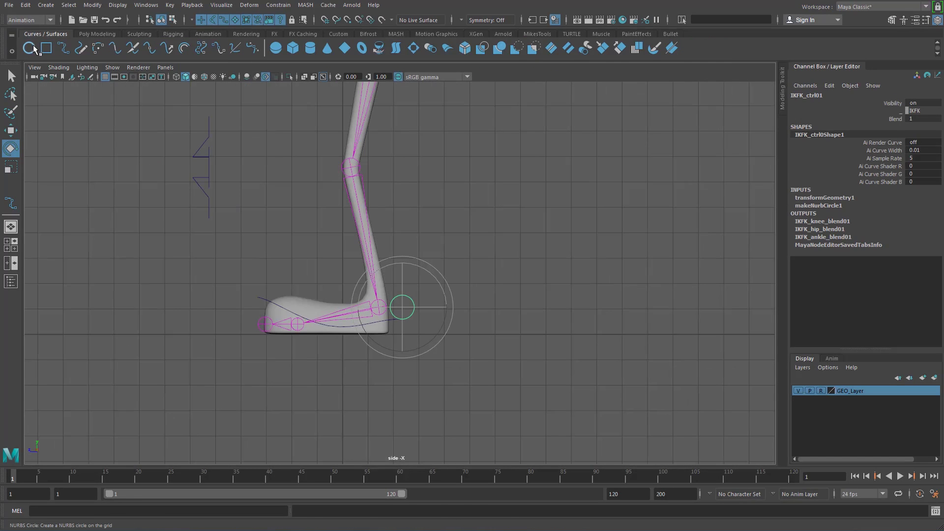
pyautogui.press('w')
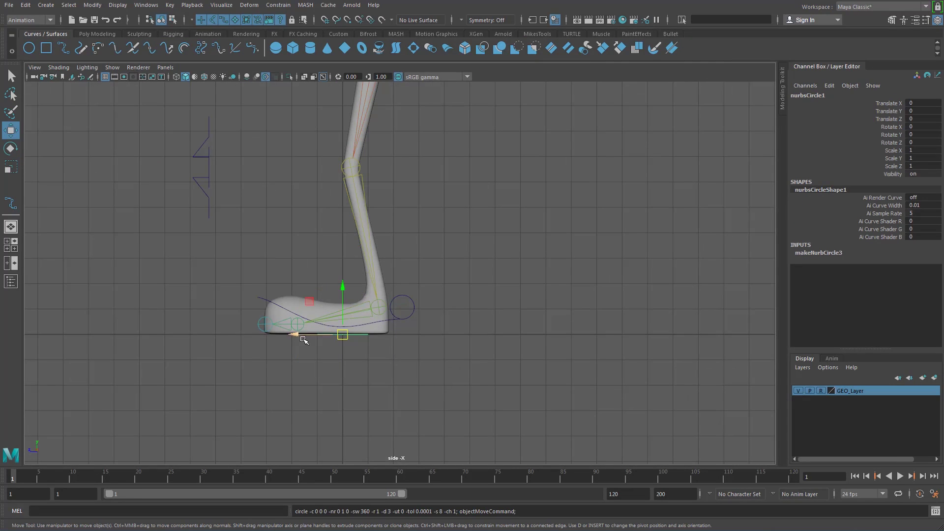
pyautogui.moveTo(301, 334); pyautogui.dragTo(192, 363)
# Rotate the new circle upright to face the side view, with Rotate Z set to 90
pyautogui.press('e')
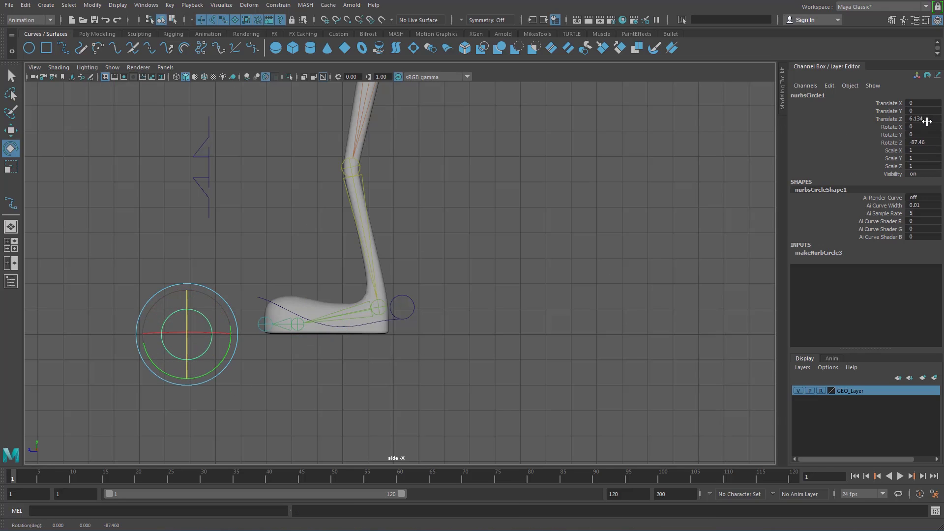
pyautogui.doubleClick(928, 141)
pyautogui.write('90')
pyautogui.press('Return')
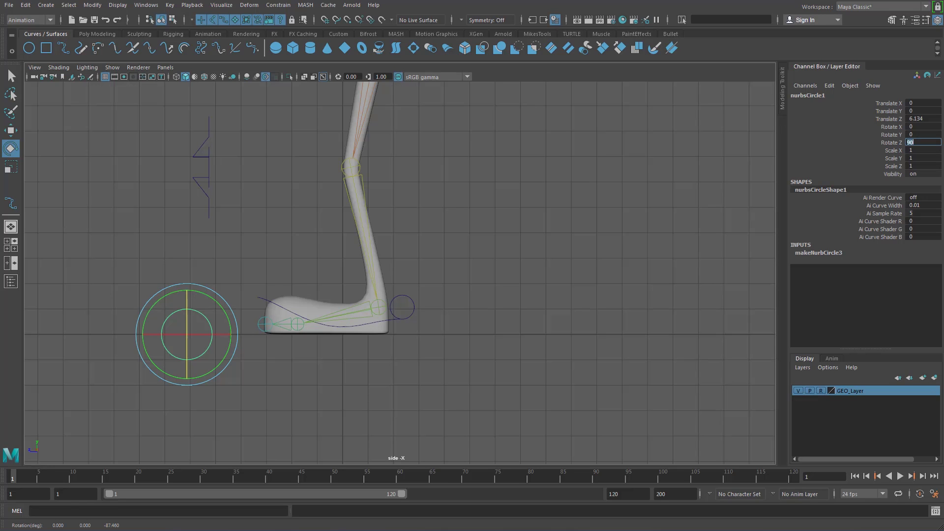
# Scale the circle uniformly to about 0.724 and position it just ahead of the toes at about Translate Y 0.891 and Translate Z 4.182
pyautogui.click(256, 255)
pyautogui.keyDown('alt'); pyautogui.moveTo(257, 252); pyautogui.dragTo(270, 242, button='middle'); pyautogui.keyUp('alt')
pyautogui.scroll(3, 270, 242)
pyautogui.keyDown('alt'); pyautogui.moveTo(158, 303); pyautogui.dragTo(221, 285, button='middle'); pyautogui.keyUp('alt')
pyautogui.click(235, 313)
pyautogui.press('w')
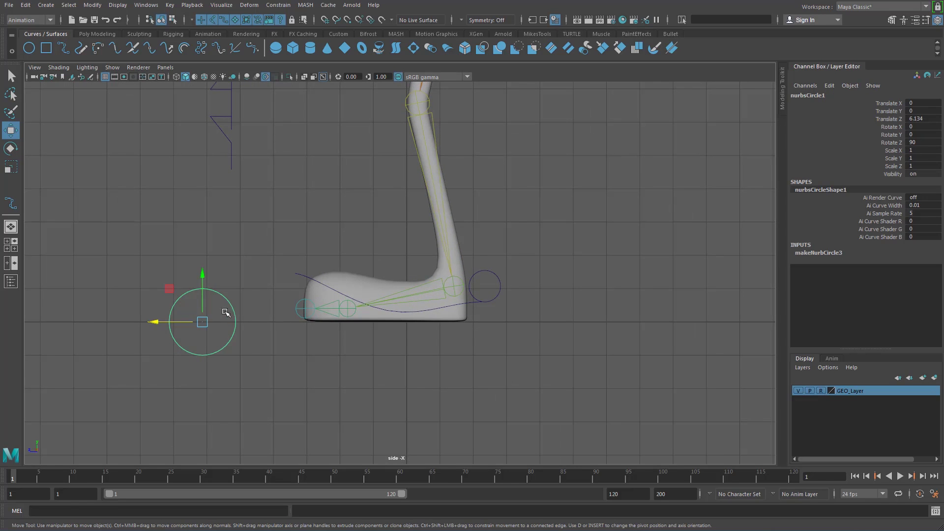
pyautogui.moveTo(203, 322); pyautogui.dragTo(291, 305)
pyautogui.scroll(2, 256, 303)
pyautogui.press('r')
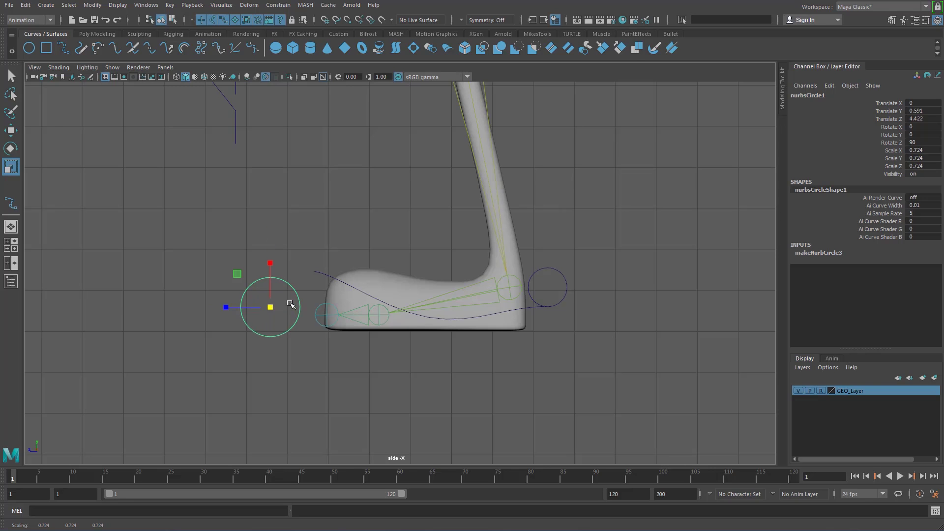
pyautogui.press('w')
pyautogui.moveTo(272, 258); pyautogui.dragTo(274, 246)
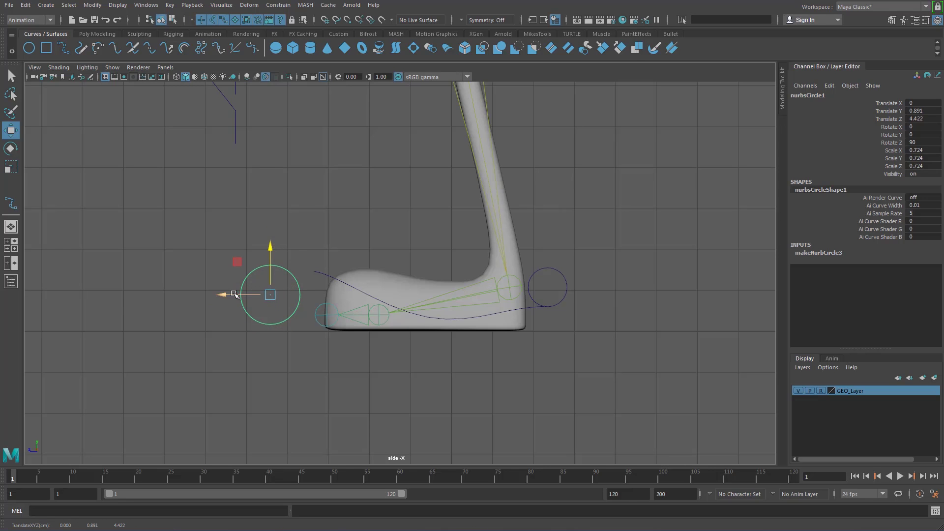
pyautogui.moveTo(223, 294); pyautogui.dragTo(232, 295)
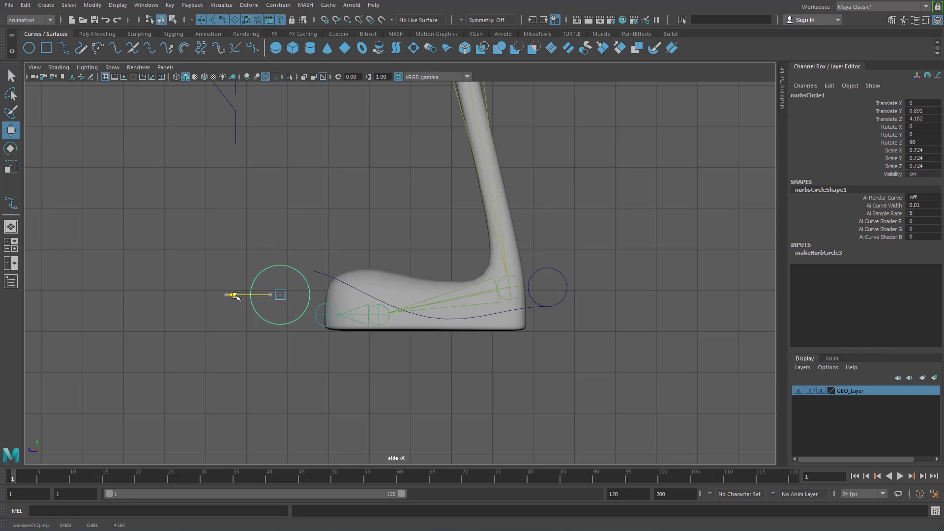
# Hide GEO_Layer and snap the circle's pivot to the ball joint of the foot
pyautogui.click(798, 391)
pyautogui.press('d')
pyautogui.press('v')
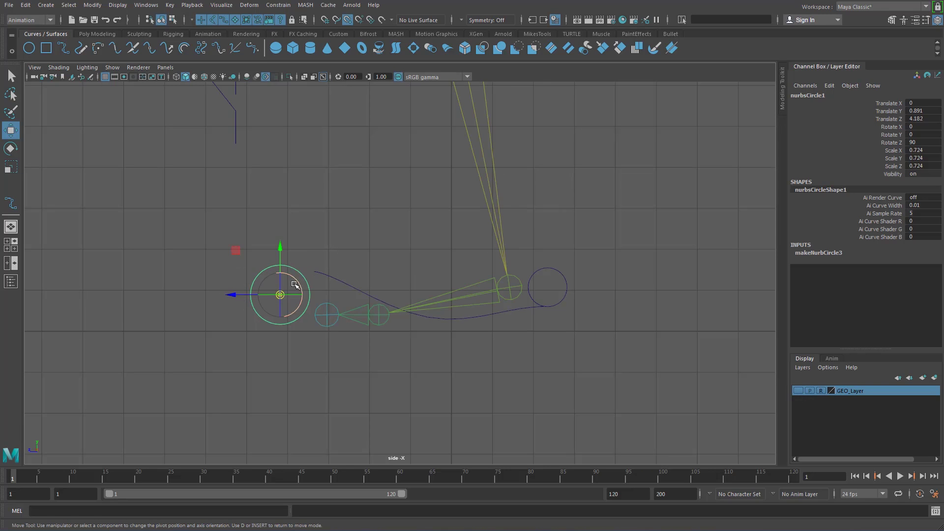
pyautogui.moveTo(281, 294); pyautogui.dragTo(385, 313)
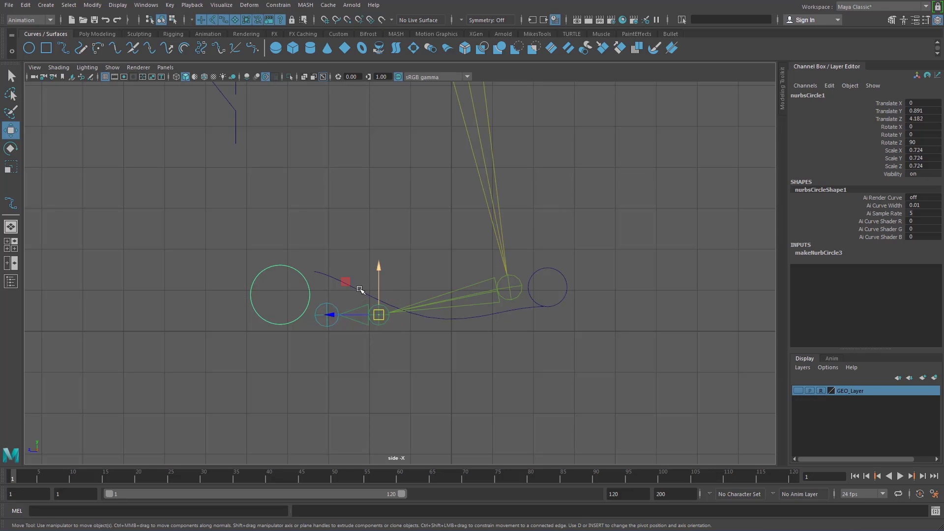
# Test rotating the circle around its ball-joint pivot, undo the rotation and clear the selection
pyautogui.press('e')
pyautogui.moveTo(362, 280); pyautogui.dragTo(376, 274)
pyautogui.hotkey('ctrl', 'z')
pyautogui.click(365, 244)
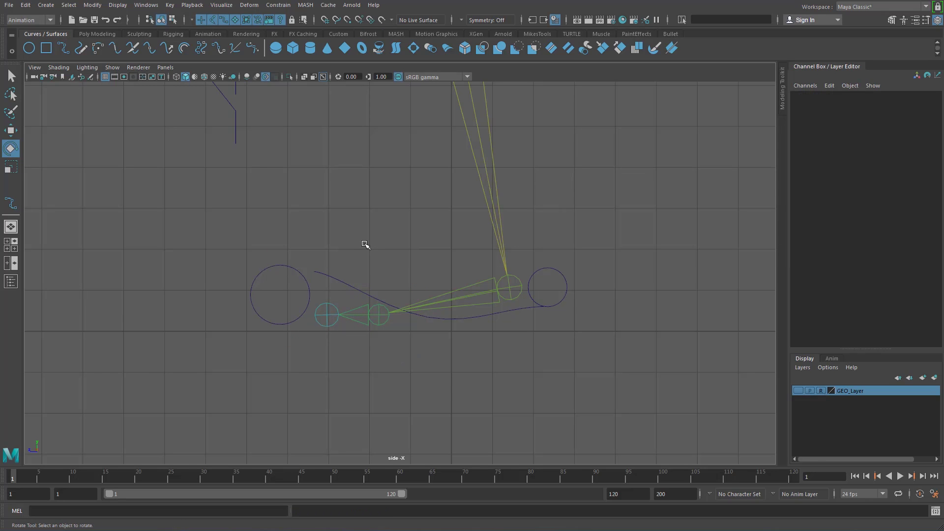
# Rename the circle in front of the toes to toes_ctrl01
pyautogui.click(262, 265)
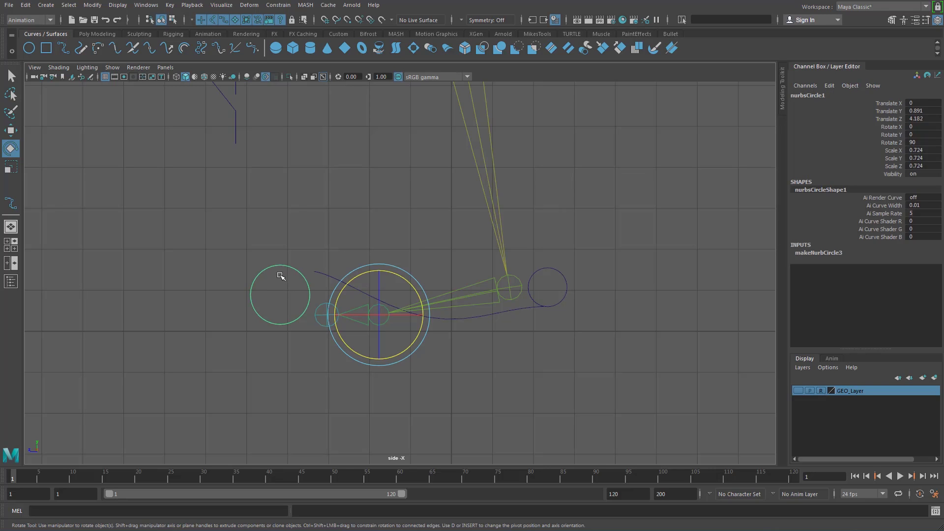
pyautogui.doubleClick(817, 97)
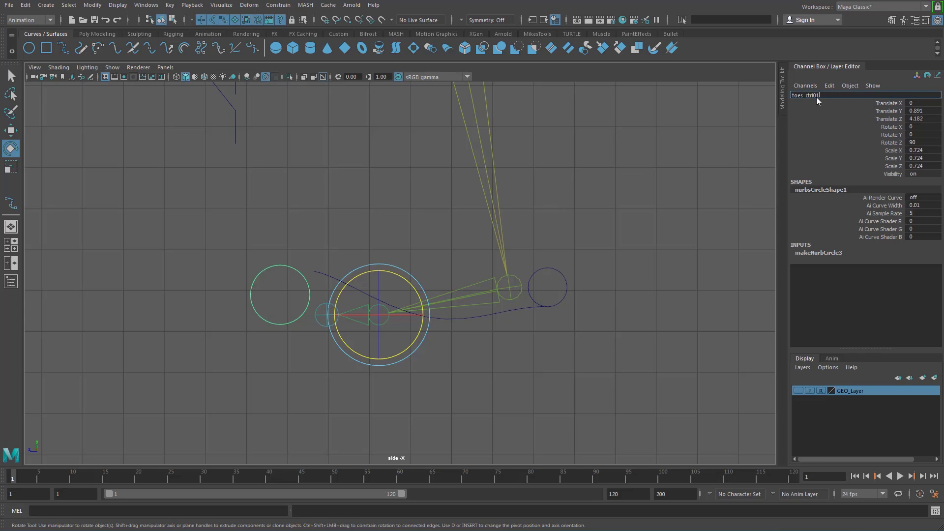
pyautogui.press('Return')
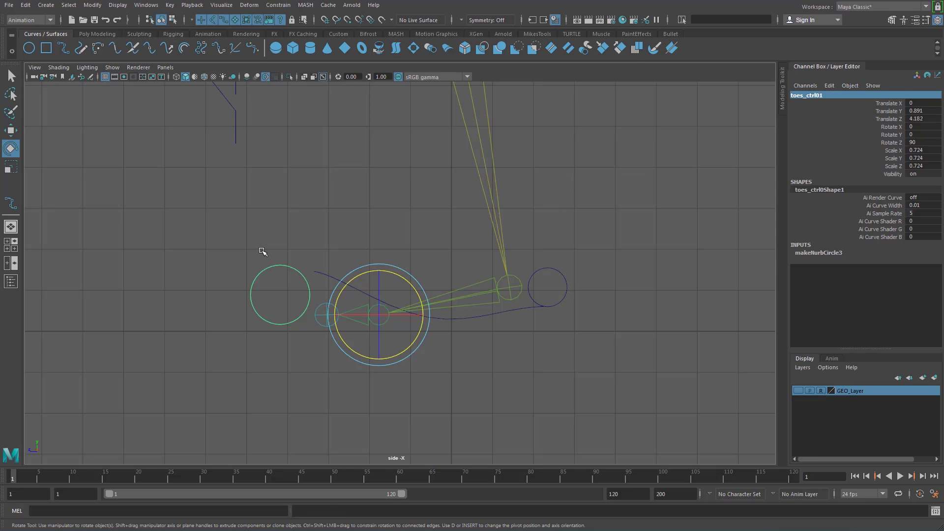
# Parent toes_ctrl01 under bind_ankle_jnt01 and clear the selection
pyautogui.click(272, 260)
pyautogui.moveTo(272, 261); pyautogui.dragTo(282, 279)
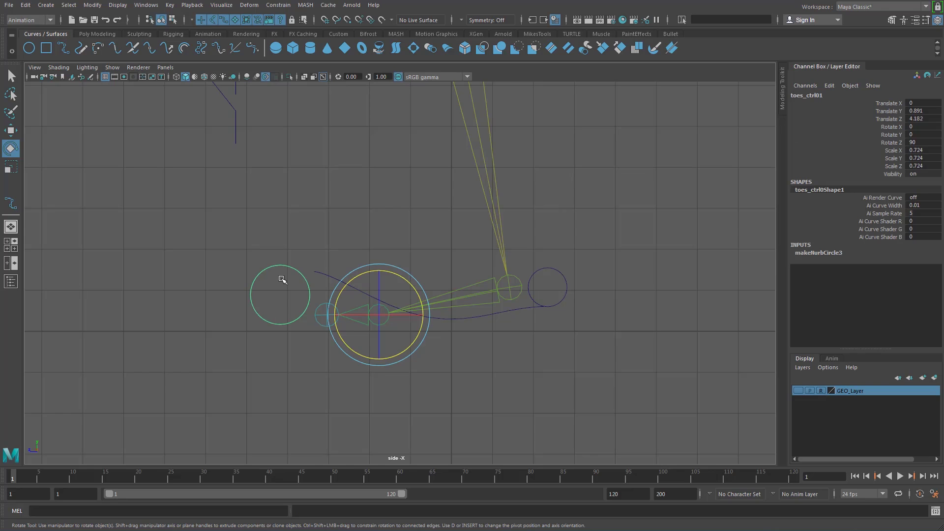
pyautogui.click(477, 286)
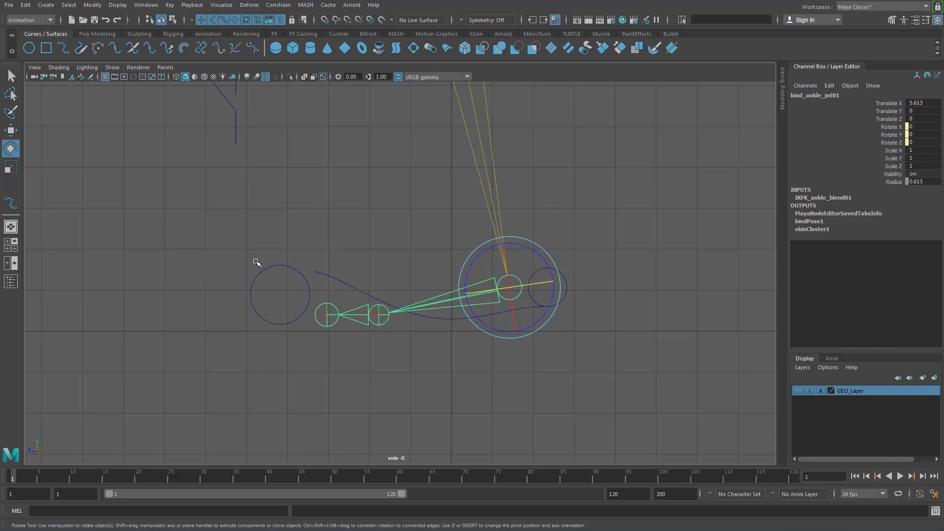
pyautogui.moveTo(257, 262); pyautogui.dragTo(285, 281)
pyautogui.keyDown('shift'); pyautogui.click(476, 285); pyautogui.keyUp('shift')
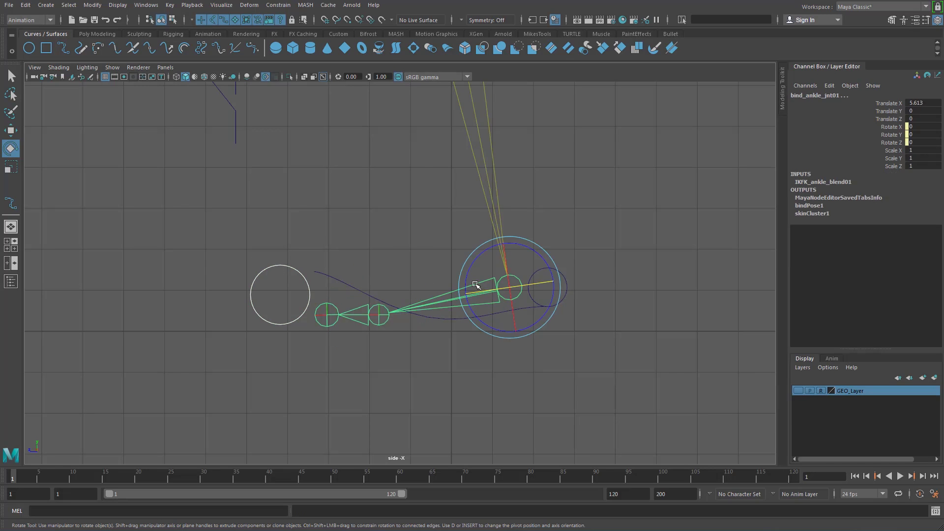
pyautogui.press('p')
pyautogui.click(535, 251)
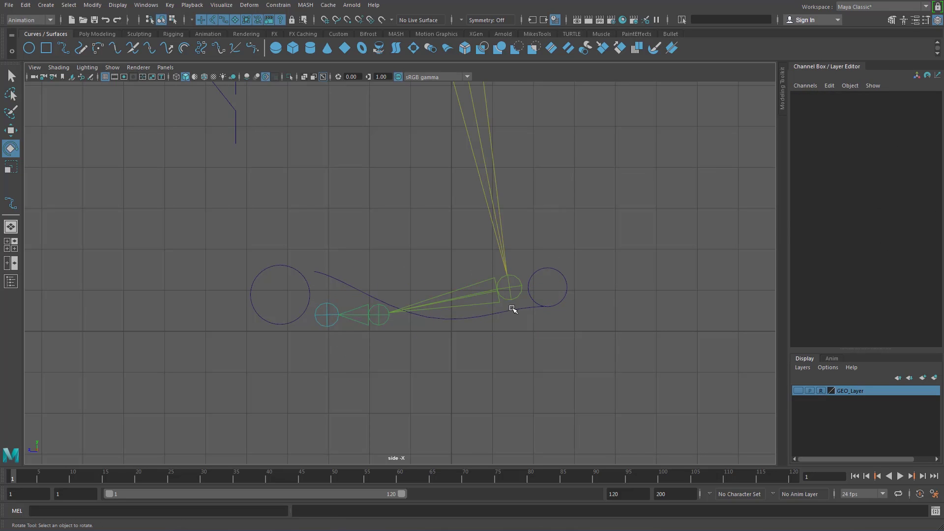
# Test that the toe control follows the foot by rotating IK_main_ctrl01 about 7.67 degrees in X, and undo the rotation
pyautogui.click(512, 310)
pyautogui.moveTo(472, 261)
pyautogui.mouseDown()
pyautogui.moveTo(484, 253)
pyautogui.moveTo(477, 272)
pyautogui.mouseUp()
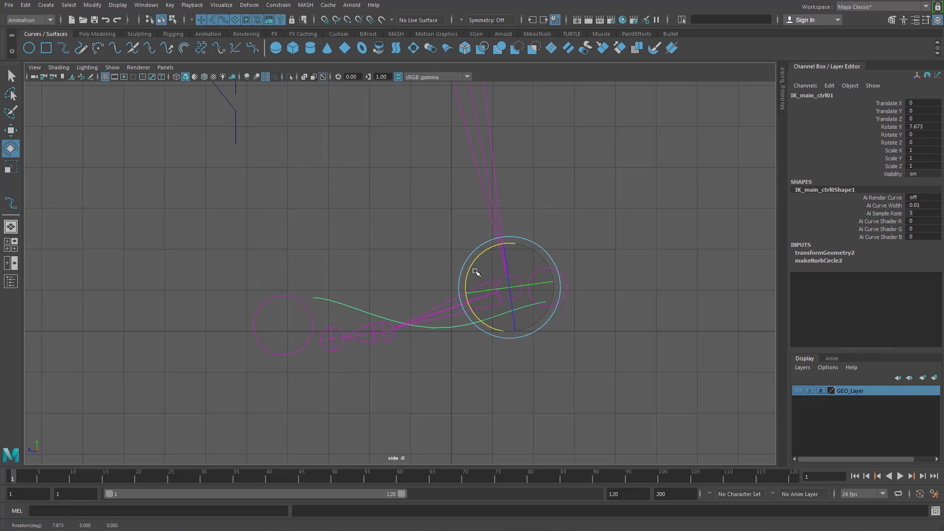
pyautogui.hotkey('ctrl', 'z')
# Freeze the translation, rotation and scale of toes_ctrl01
pyautogui.moveTo(259, 252); pyautogui.dragTo(285, 281)
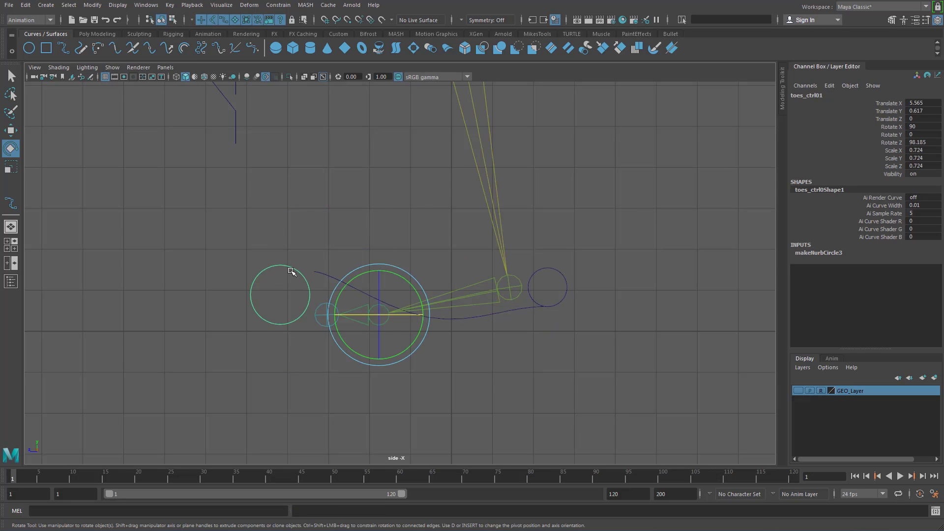
pyautogui.click(103, 34)
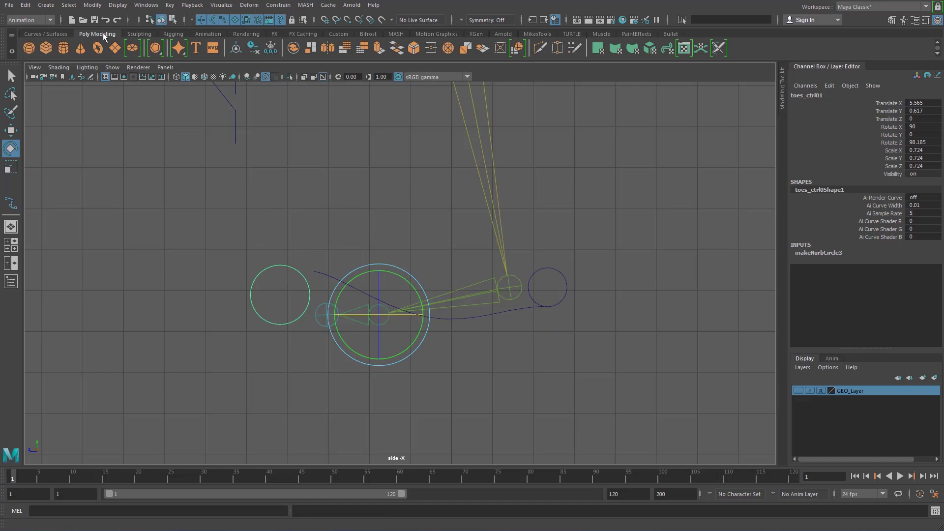
pyautogui.click(274, 52)
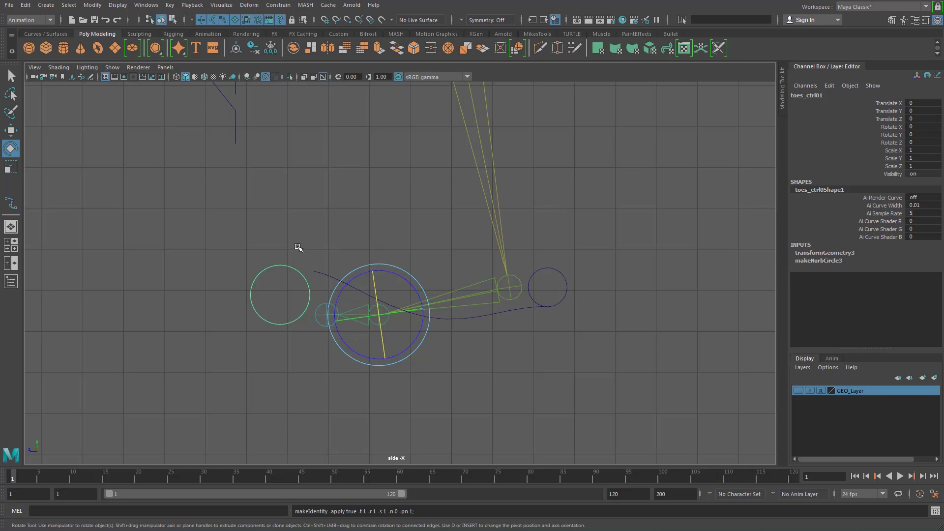
# Reselect toes_ctrl01 and open the Orient constraint options, keeping the foot joints unobstructed
pyautogui.click(250, 270)
pyautogui.moveTo(230, 259); pyautogui.dragTo(270, 284)
pyautogui.keyDown('alt'); pyautogui.moveTo(261, 257); pyautogui.dragTo(275, 233, button='middle'); pyautogui.keyUp('alt')
pyautogui.scroll(1, 275, 233)
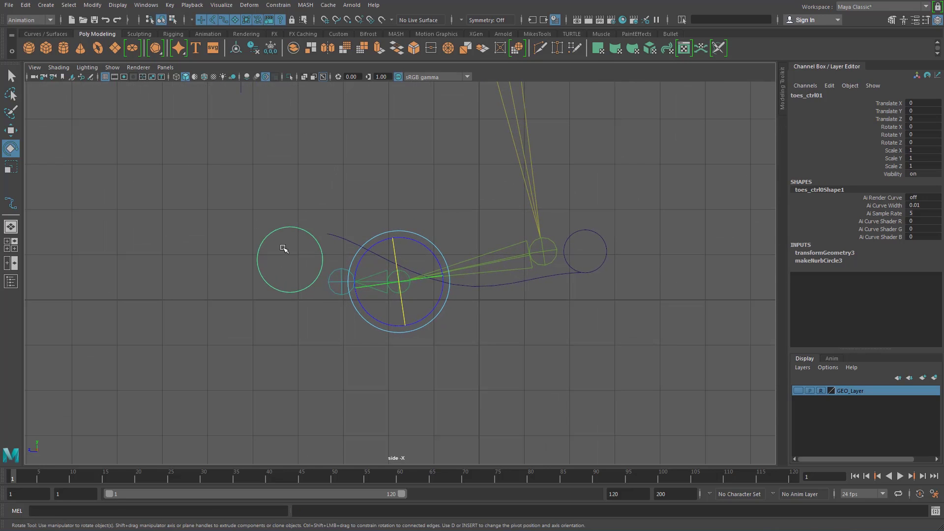
pyautogui.click(276, 6)
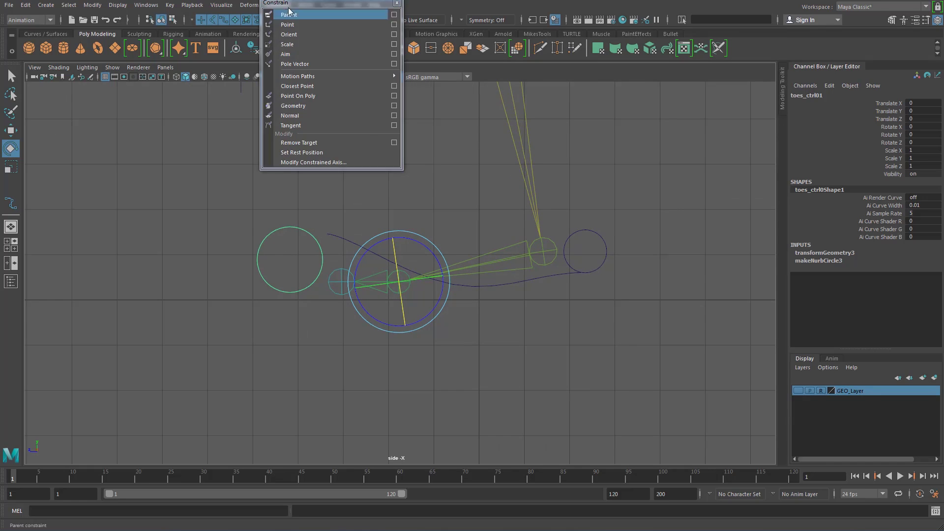
pyautogui.click(278, 14)
pyautogui.moveTo(167, 67); pyautogui.dragTo(122, 99)
pyautogui.click(210, 132)
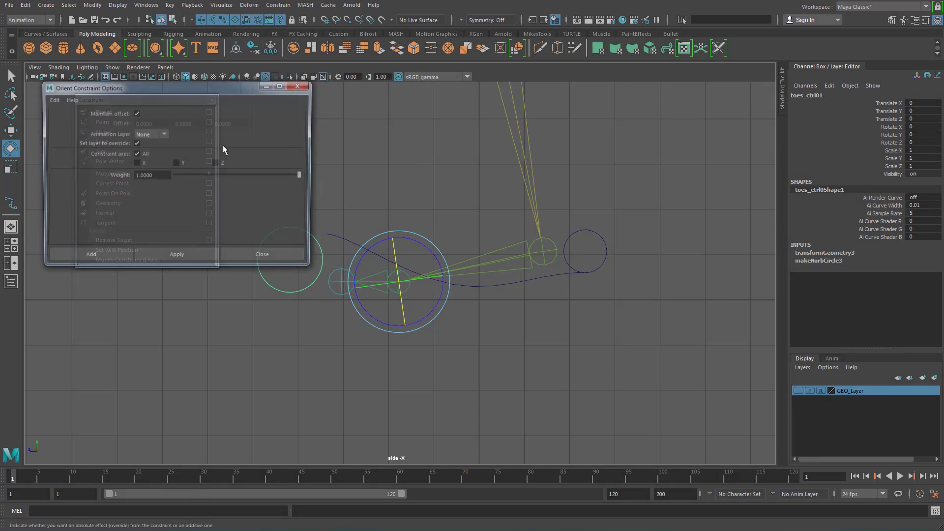
pyautogui.moveTo(224, 92); pyautogui.dragTo(203, 88)
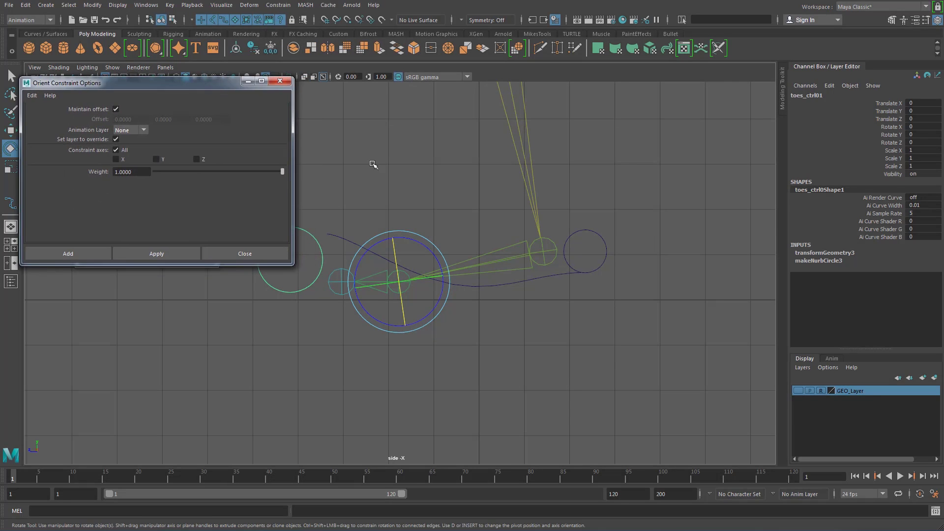
# Orient-constrain bind_ball_jnt01 to toes_ctrl01 on all axes with Maintain offset enabled, and close the constraint options
pyautogui.click(363, 173)
pyautogui.click(368, 259)
pyautogui.press('q')
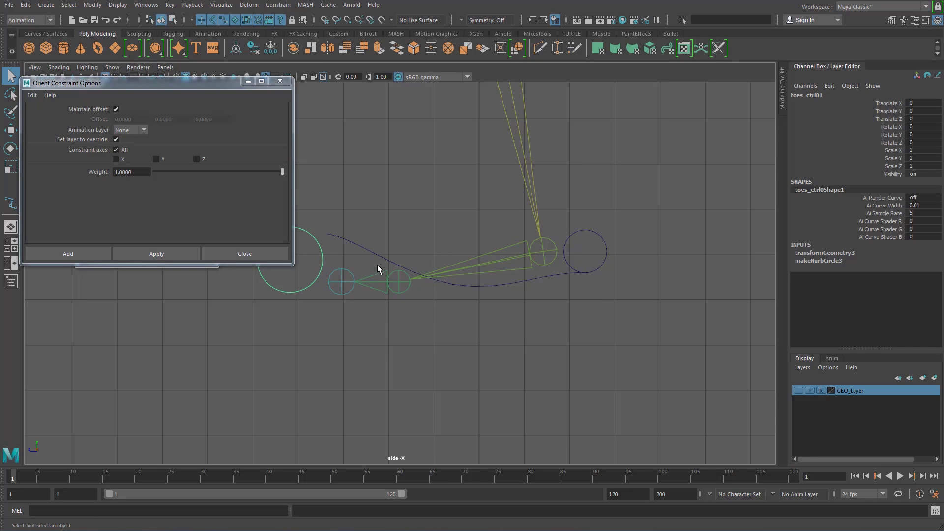
pyautogui.keyDown('shift'); pyautogui.click(398, 277); pyautogui.keyUp('shift')
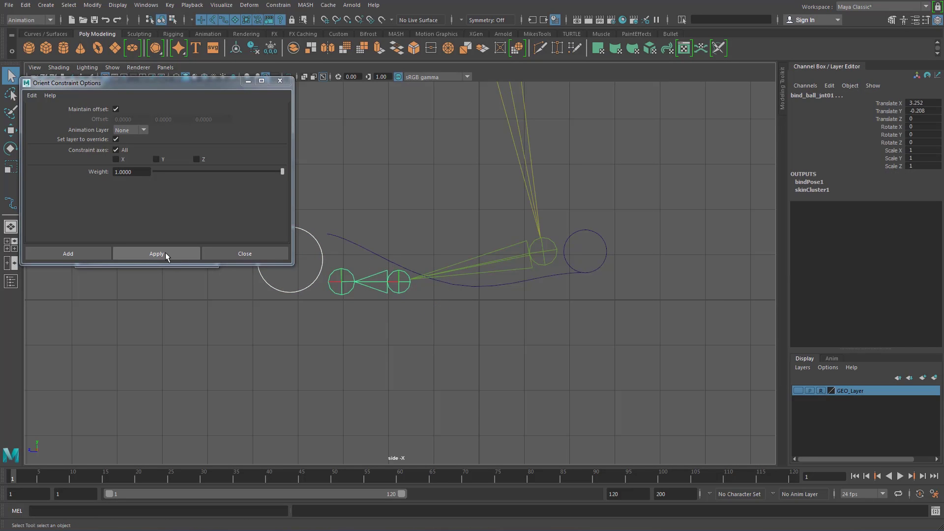
pyautogui.click(165, 254)
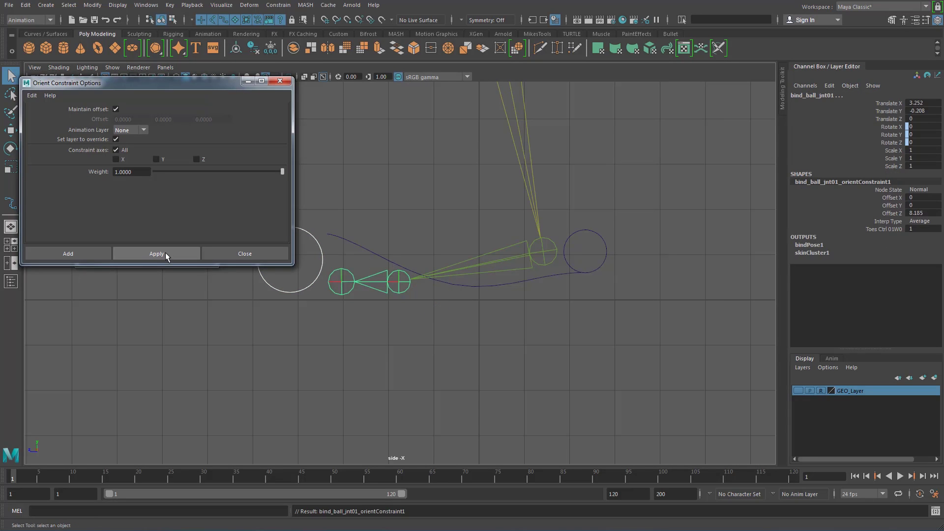
pyautogui.click(282, 83)
pyautogui.keyDown('alt'); pyautogui.moveTo(350, 153); pyautogui.dragTo(265, 132, button='right'); pyautogui.keyUp('alt')
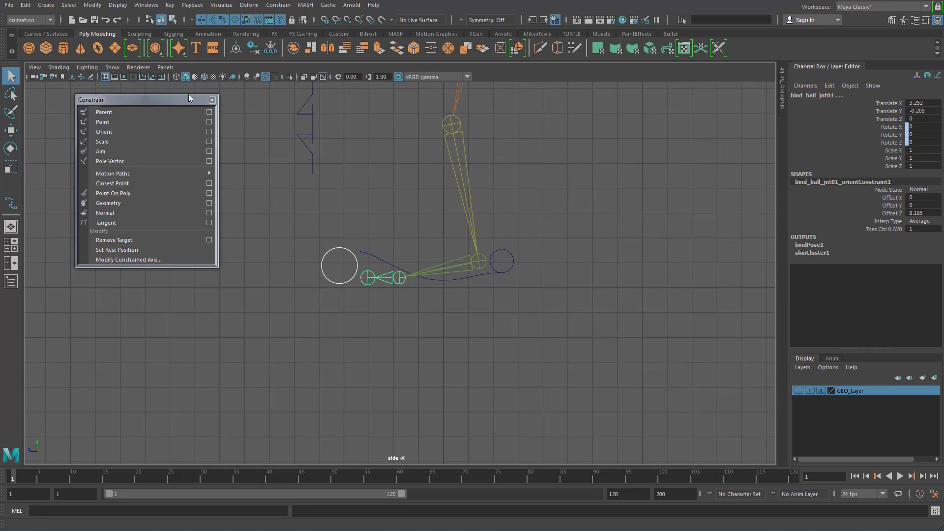
# Close the floating constraint list and make GEO_Layer visible in the perspective view
pyautogui.click(214, 98)
pyautogui.press('space')
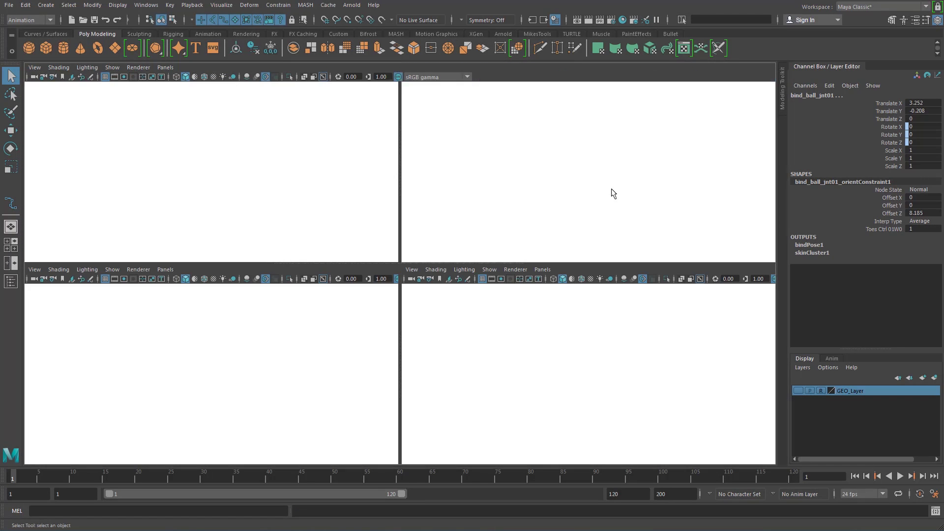
pyautogui.press('space')
pyautogui.keyDown('alt'); pyautogui.moveTo(448, 218); pyautogui.dragTo(446, 213); pyautogui.keyUp('alt')
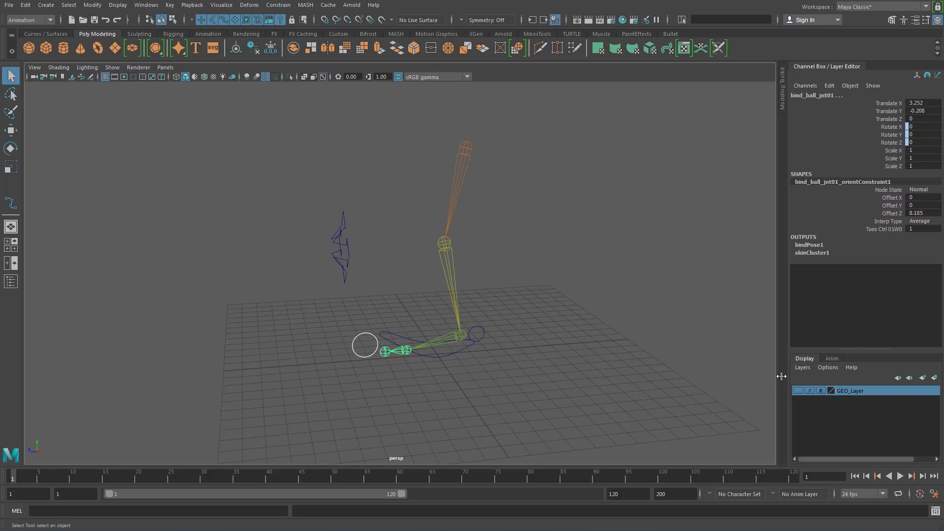
pyautogui.click(800, 391)
pyautogui.click(538, 357)
# Test the toe control in IK by rotating IK_main_ctrl01 in X and toes_ctrl01 about 33.74 degrees in Z, and undo the toe rotation
pyautogui.keyDown('alt'); pyautogui.moveTo(448, 339); pyautogui.dragTo(525, 377, button='right'); pyautogui.keyUp('alt')
pyautogui.keyDown('alt'); pyautogui.moveTo(526, 377); pyautogui.dragTo(497, 339, button='middle'); pyautogui.keyUp('alt')
pyautogui.click(497, 339)
pyautogui.keyDown('alt'); pyautogui.moveTo(501, 341); pyautogui.dragTo(532, 364); pyautogui.keyUp('alt')
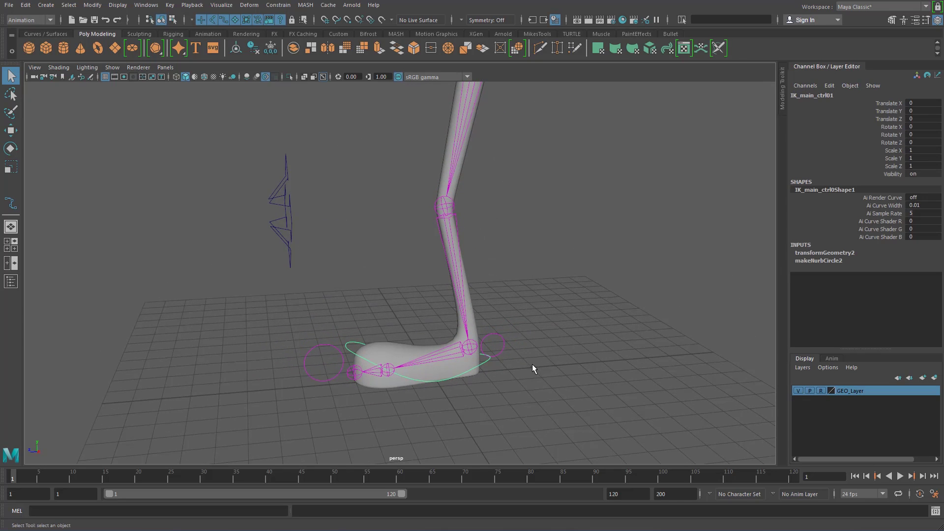
pyautogui.press('w')
pyautogui.press('e')
pyautogui.moveTo(441, 321); pyautogui.dragTo(460, 318)
pyautogui.click(339, 291)
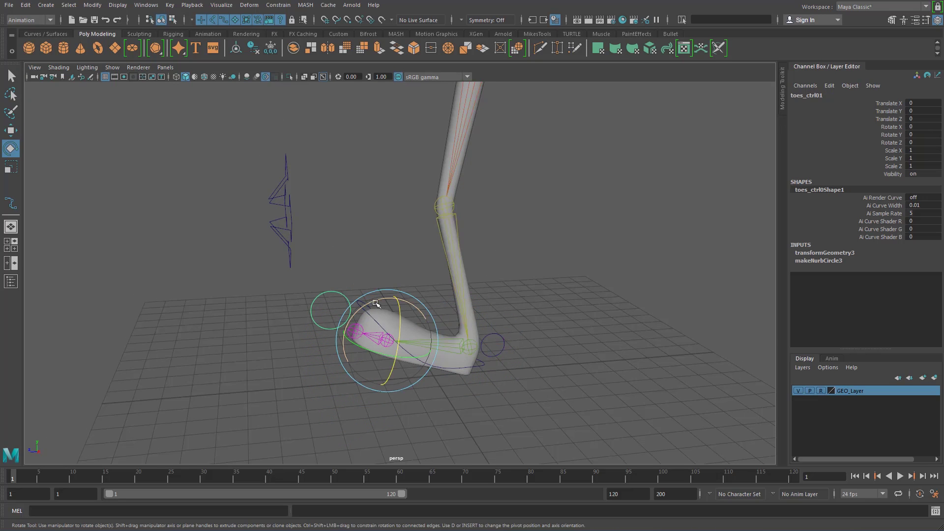
pyautogui.moveTo(374, 301); pyautogui.dragTo(404, 308)
pyautogui.hotkey('ctrl', 'z')
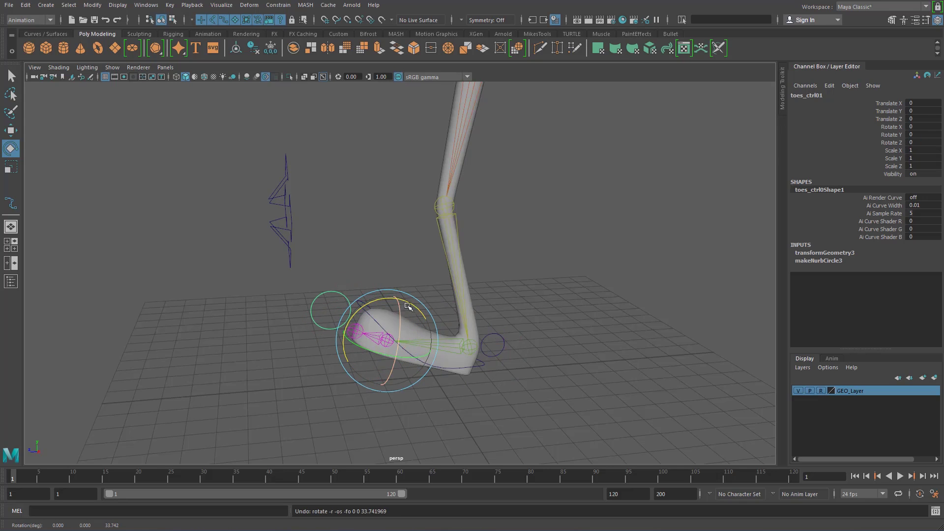
# Switch the leg to FK by setting the Blend of IKFK_ctrl01 to 0
pyautogui.click(501, 337)
pyautogui.click(922, 119)
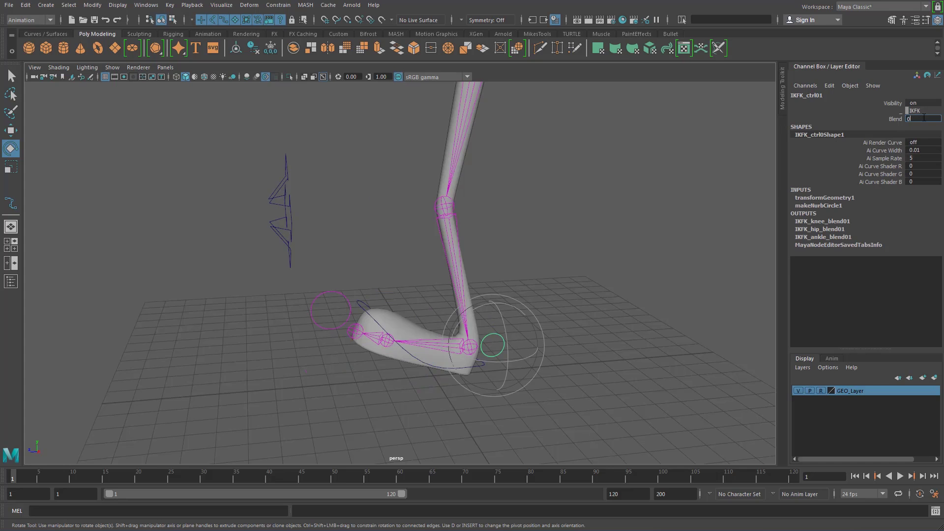
pyautogui.write('0')
pyautogui.press('Return')
# Tilt the foot upward with FK_ankle_ctrl01 and rotate toes_ctrl01 about 56.89 degrees in Z to test the toes in FK
pyautogui.click(431, 313)
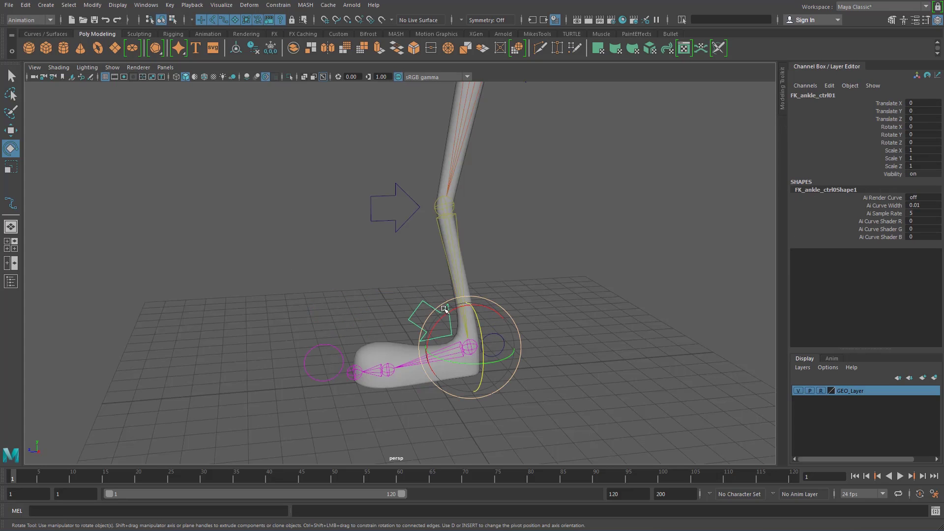
pyautogui.moveTo(445, 309); pyautogui.dragTo(531, 281)
pyautogui.click(337, 278)
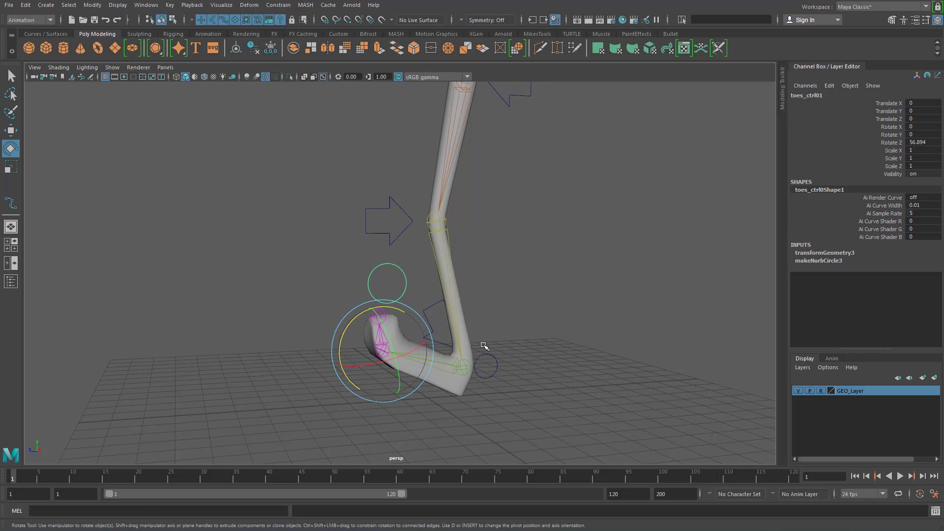
# Switch the leg to IK by setting the Blend of IKFK_ctrl01 to 1
pyautogui.click(497, 363)
pyautogui.click(924, 117)
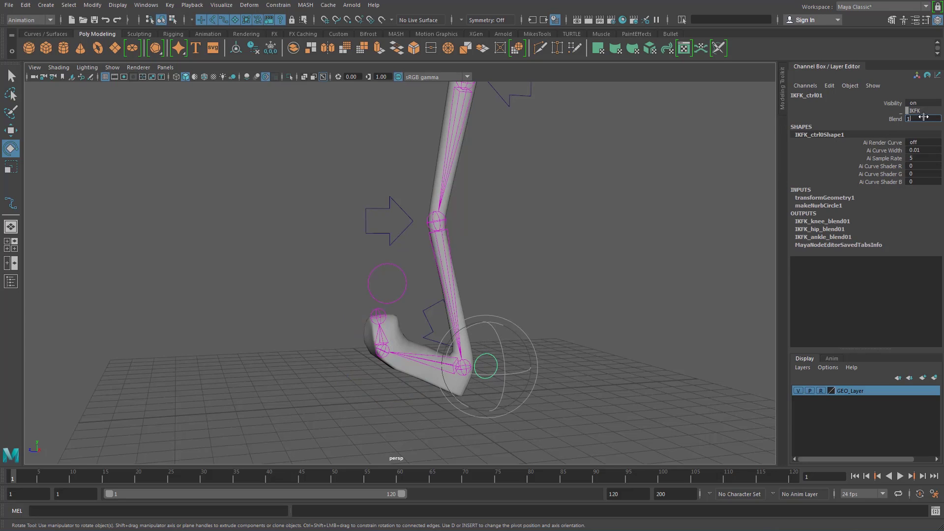
pyautogui.write('1')
pyautogui.press('Return')
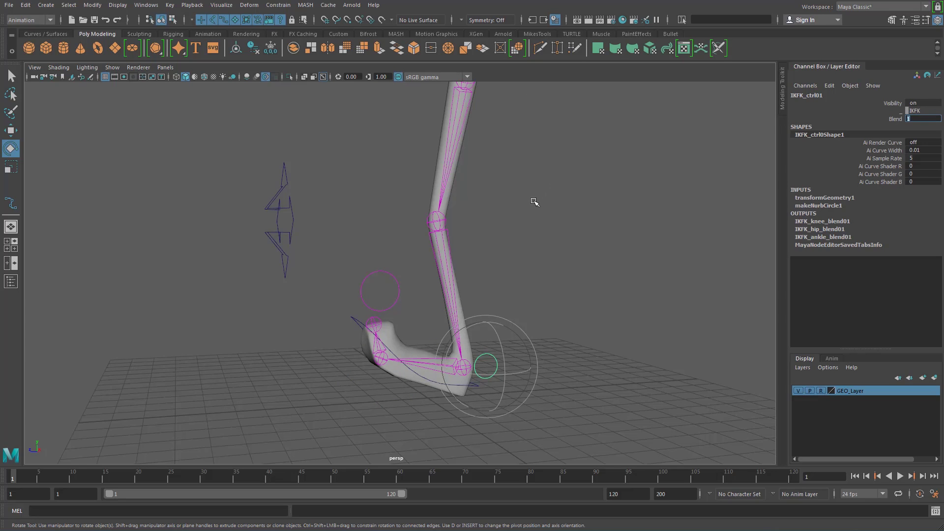
pyautogui.keyDown('alt'); pyautogui.moveTo(512, 232); pyautogui.dragTo(460, 234); pyautogui.keyUp('alt')
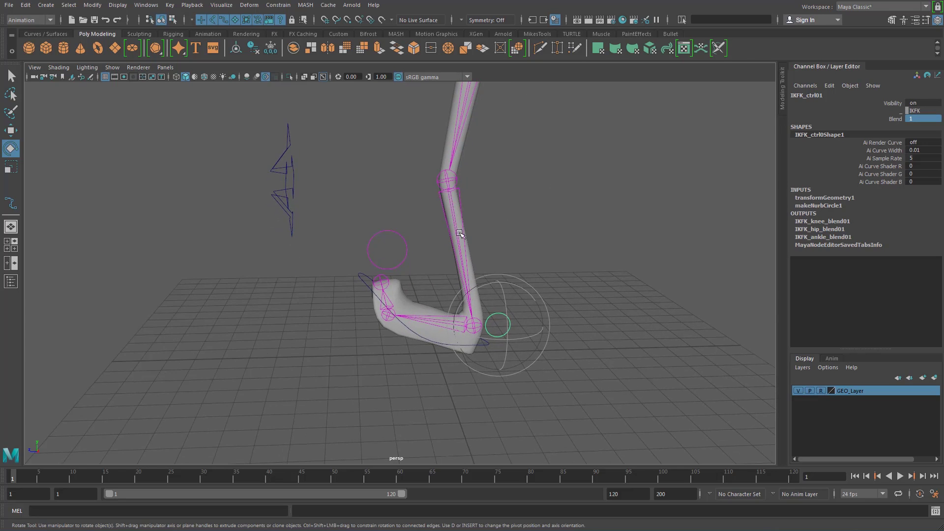
# Reset Rotate X of IK_main_ctrl01 and Rotate Z of toes_ctrl01 to 0, and clear the selection
pyautogui.click(356, 279)
pyautogui.click(919, 127)
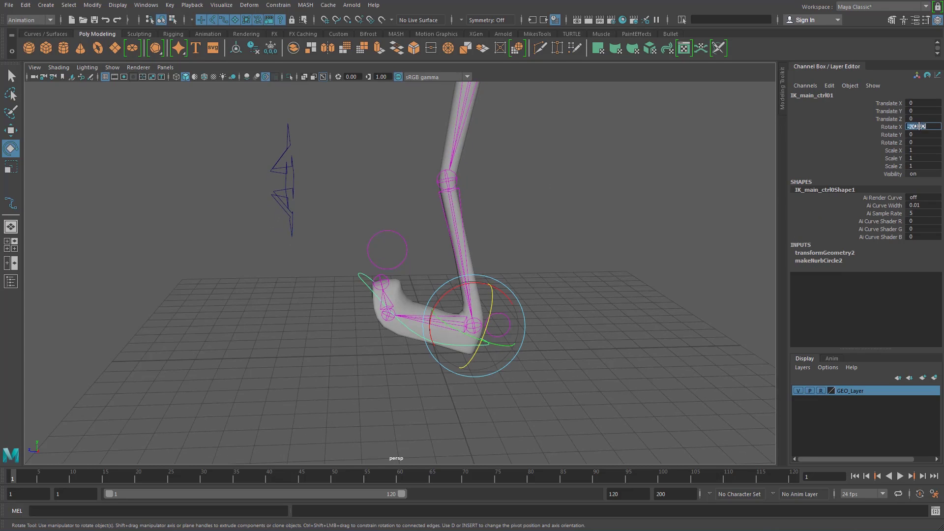
pyautogui.click(573, 211)
pyautogui.click(381, 276)
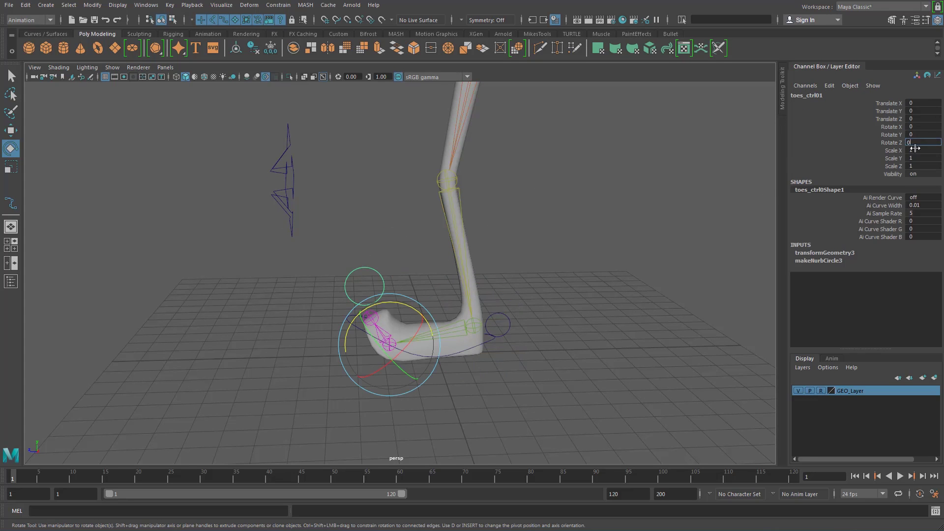
pyautogui.click(630, 236)
pyautogui.scroll(-4, 538, 280)
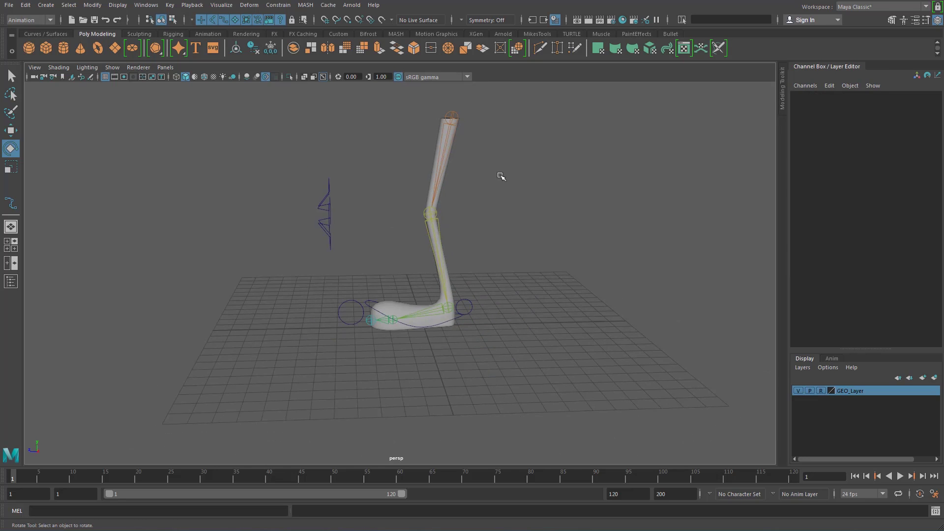
pyautogui.click(457, 114)
pyautogui.keyDown('alt'); pyautogui.moveTo(566, 191); pyautogui.dragTo(566, 197, button='middle'); pyautogui.keyUp('alt')
pyautogui.keyDown('alt'); pyautogui.moveTo(566, 196); pyautogui.dragTo(559, 232); pyautogui.keyUp('alt')
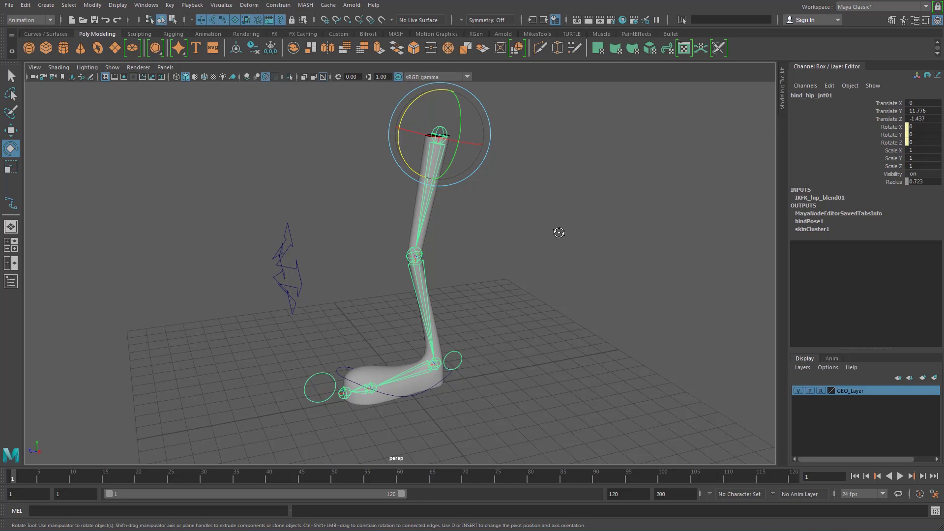
pyautogui.keyDown('alt'); pyautogui.moveTo(559, 232); pyautogui.dragTo(547, 220); pyautogui.keyUp('alt')
pyautogui.press('r')
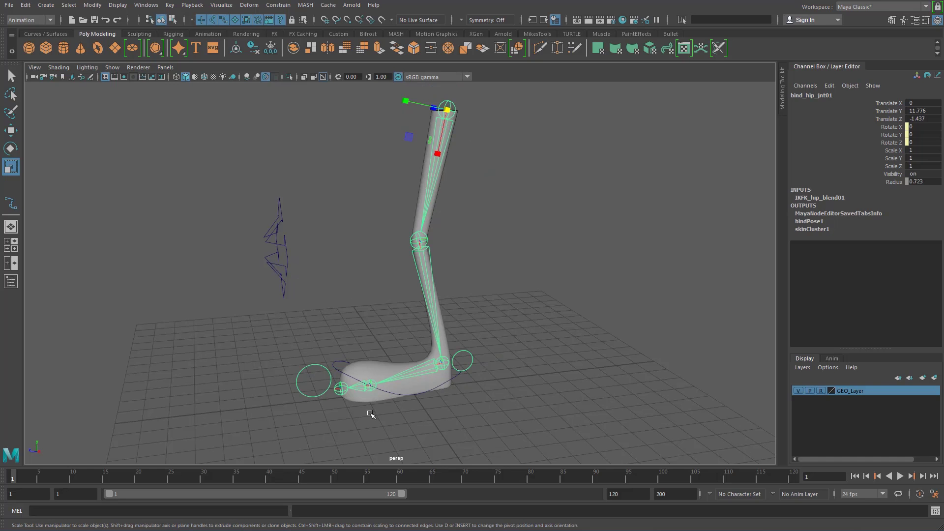
pyautogui.click(312, 375)
pyautogui.click(481, 359)
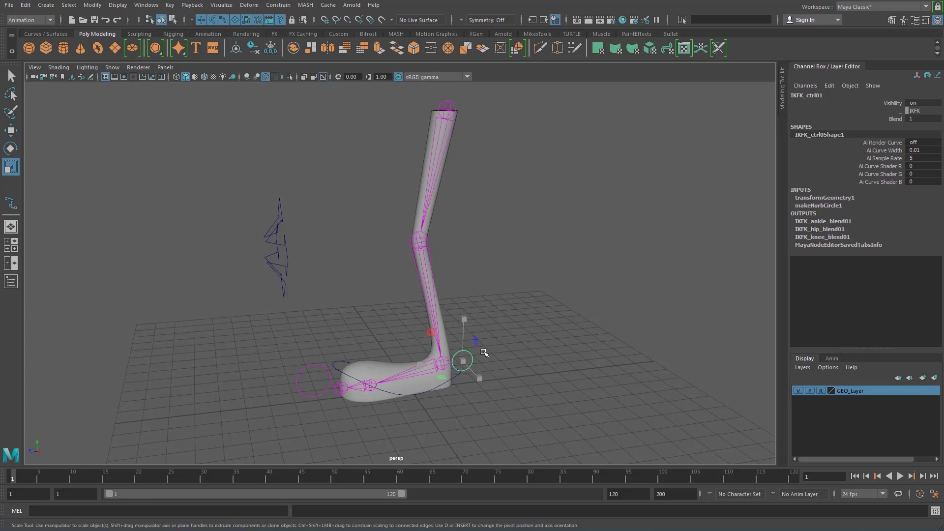
# Open the Attribute Editor and set the Draw Style of bind_hip_jnt01 to None
pyautogui.hotkey('ctrl', 'a')
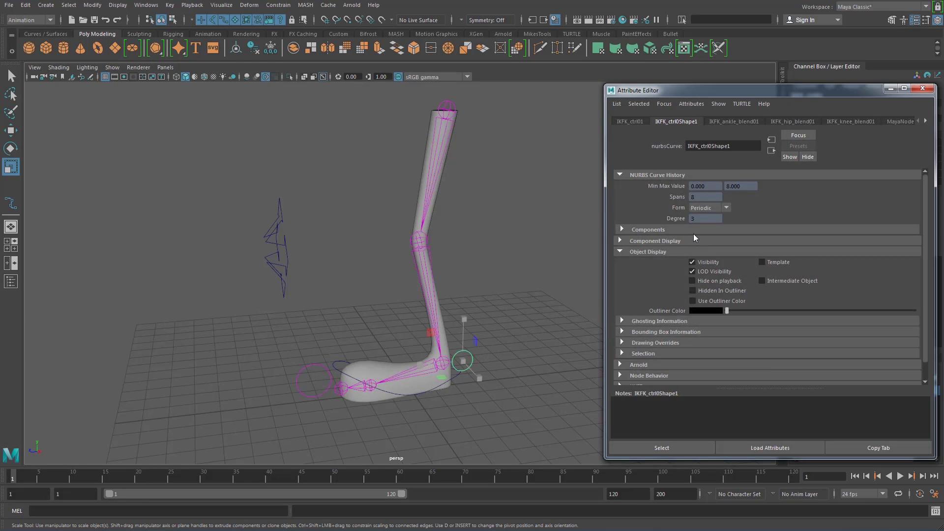
pyautogui.click(562, 251)
pyautogui.click(446, 104)
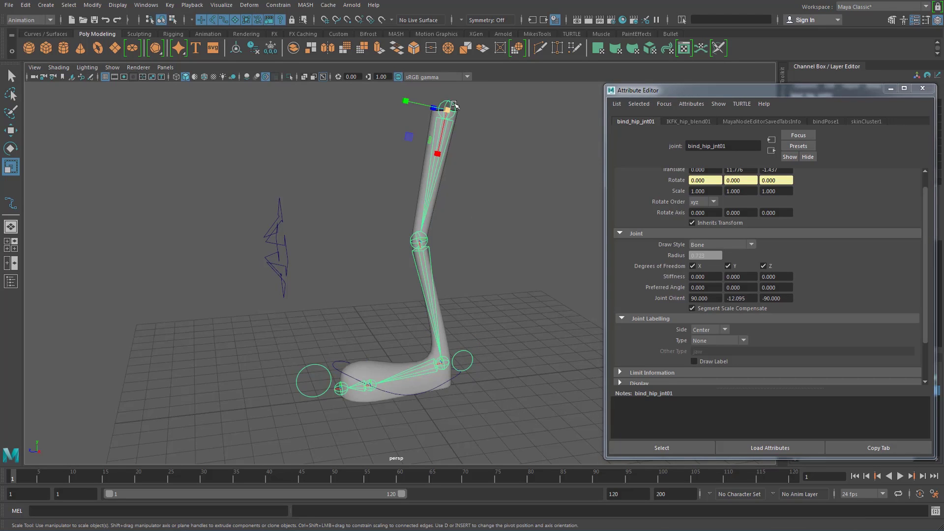
pyautogui.click(707, 246)
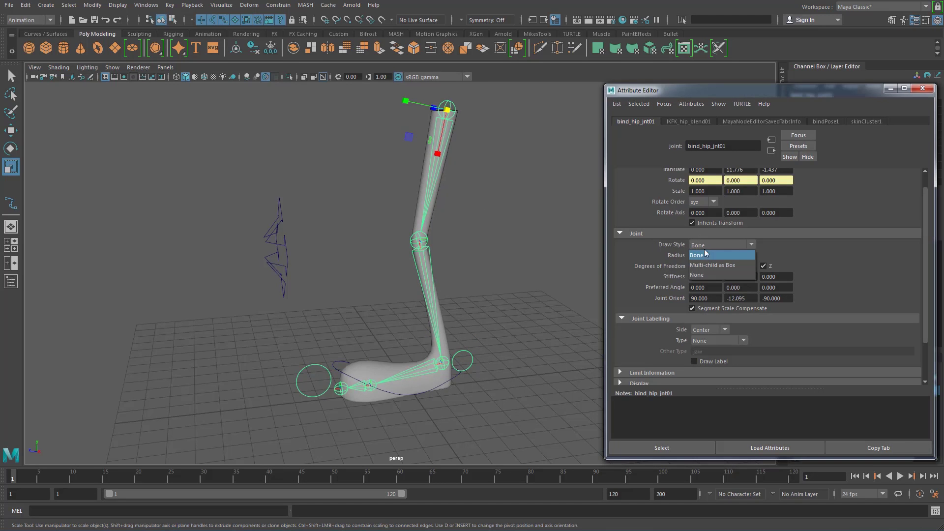
pyautogui.click(699, 276)
# Hide the knee and ankle bones by setting the Draw Style of bind_knee_jnt01 and bind_ankle_jnt01 to None
pyautogui.click(416, 239)
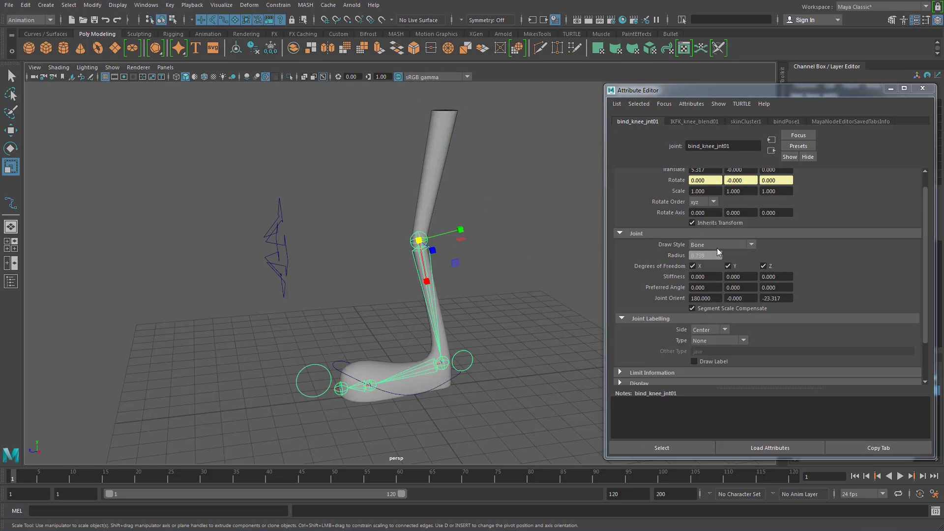
pyautogui.click(717, 245)
pyautogui.click(699, 276)
pyautogui.click(442, 362)
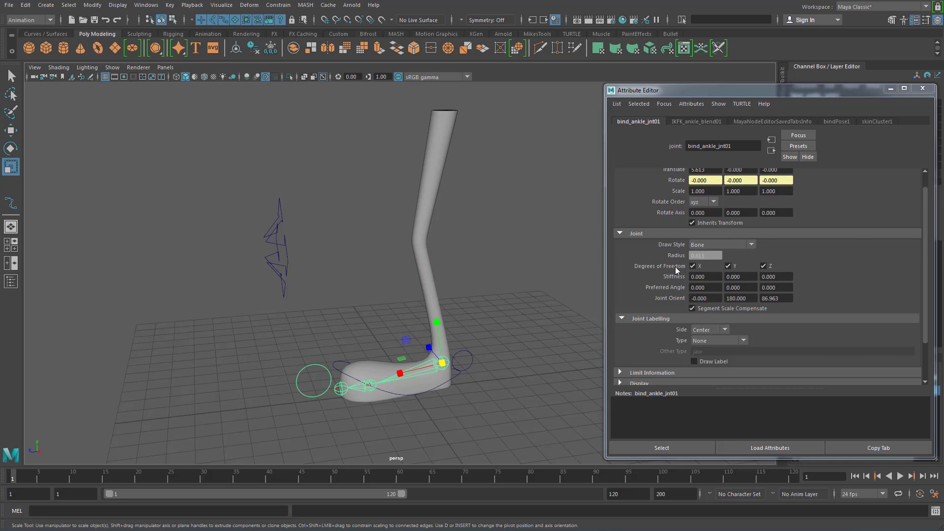
pyautogui.click(707, 245)
pyautogui.click(706, 276)
# Set the Draw Style of bind_ball_jnt01 and bind_endToes_jnt01 to None, and clear the selection
pyautogui.click(367, 387)
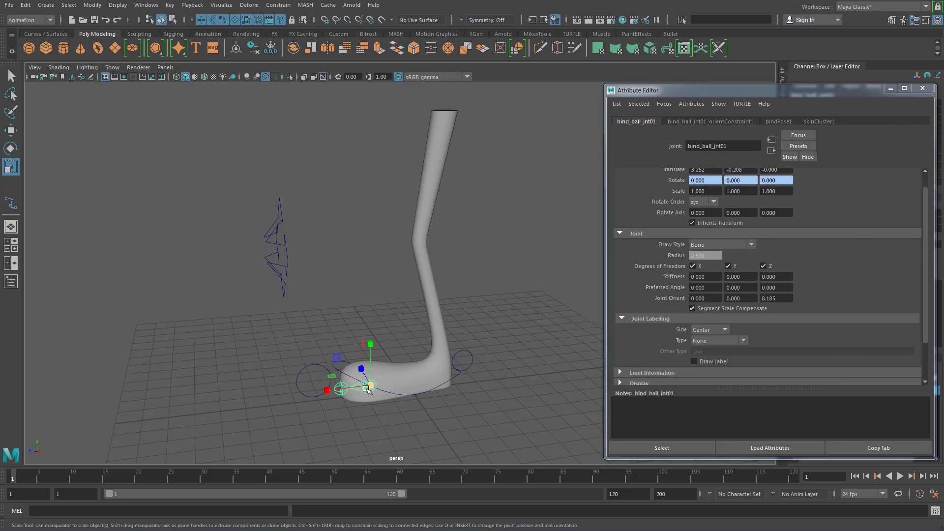
pyautogui.click(707, 245)
pyautogui.click(707, 275)
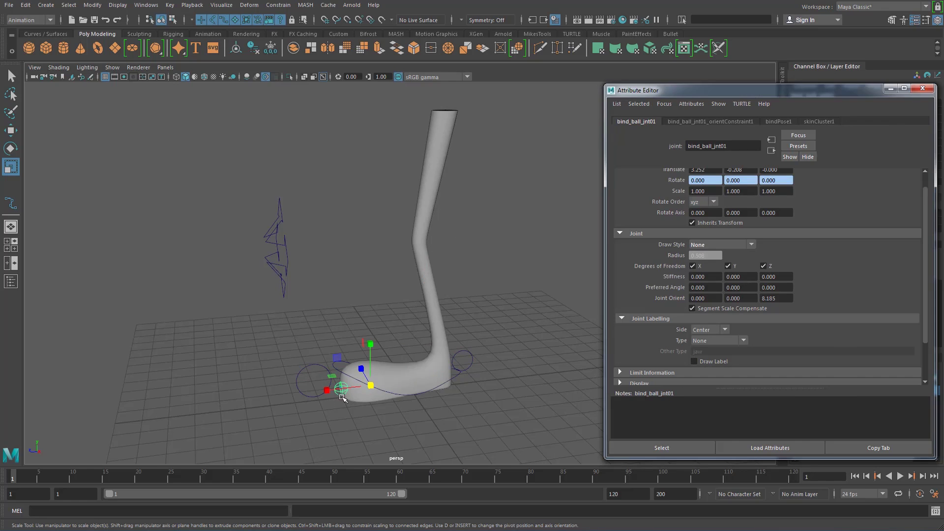
pyautogui.click(343, 391)
pyautogui.click(719, 244)
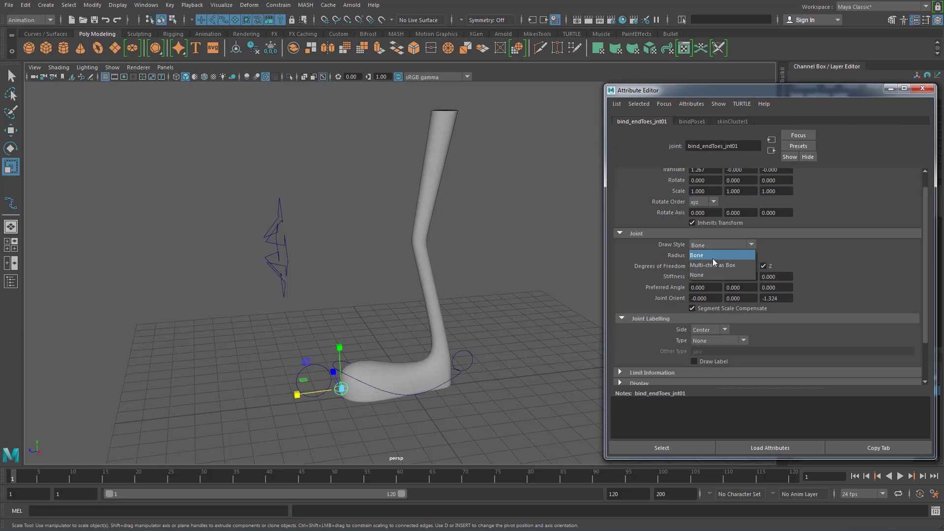
pyautogui.click(711, 272)
pyautogui.click(362, 273)
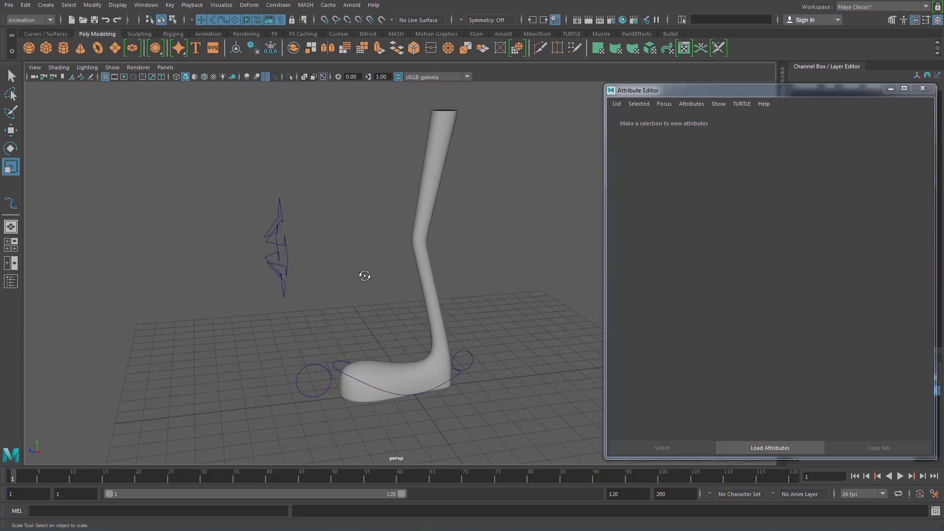
# Enable drawing overrides on the shape of IKFK_ctrl01 and set its index color to yellow
pyautogui.keyDown('alt'); pyautogui.moveTo(365, 276); pyautogui.dragTo(420, 347); pyautogui.keyUp('alt')
pyautogui.keyDown('alt'); pyautogui.moveTo(331, 274); pyautogui.dragTo(435, 334); pyautogui.keyUp('alt')
pyautogui.click(447, 327)
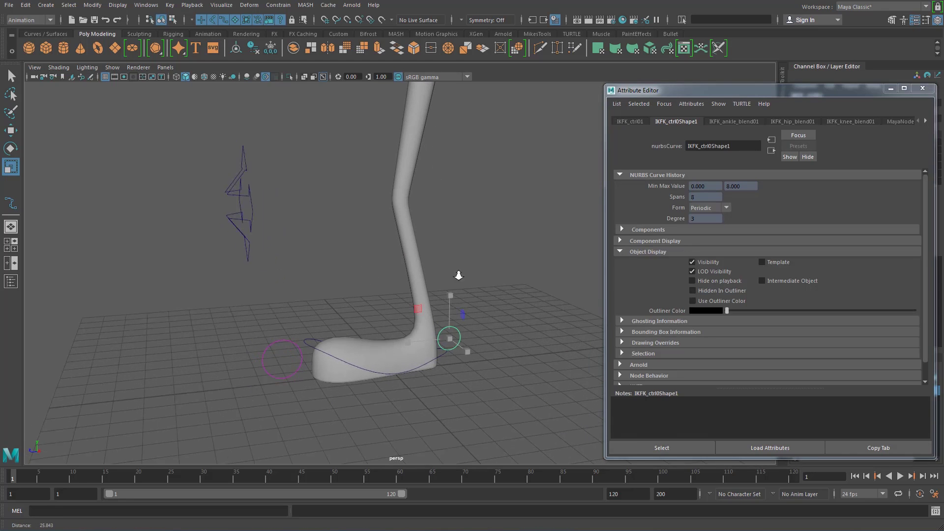
pyautogui.keyDown('alt'); pyautogui.moveTo(459, 276); pyautogui.dragTo(474, 275); pyautogui.keyUp('alt')
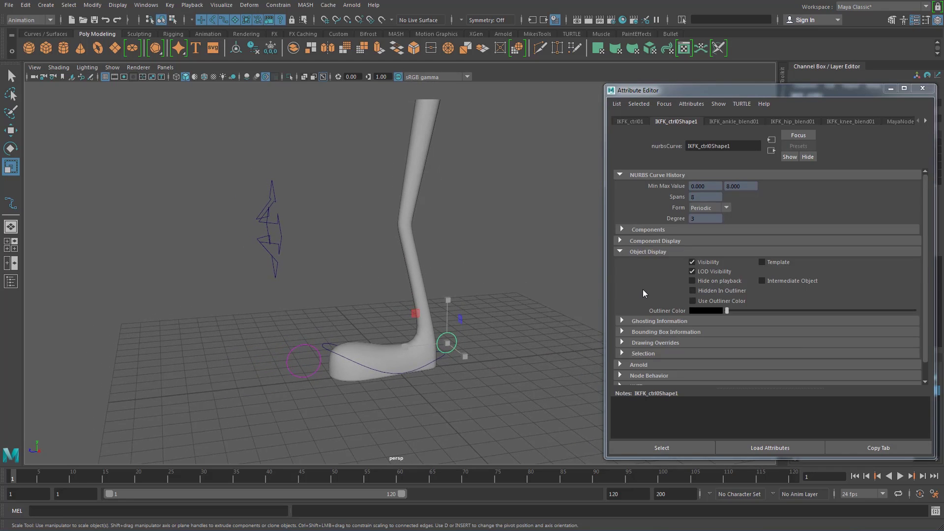
pyautogui.click(622, 343)
pyautogui.scroll(-2, 708, 339)
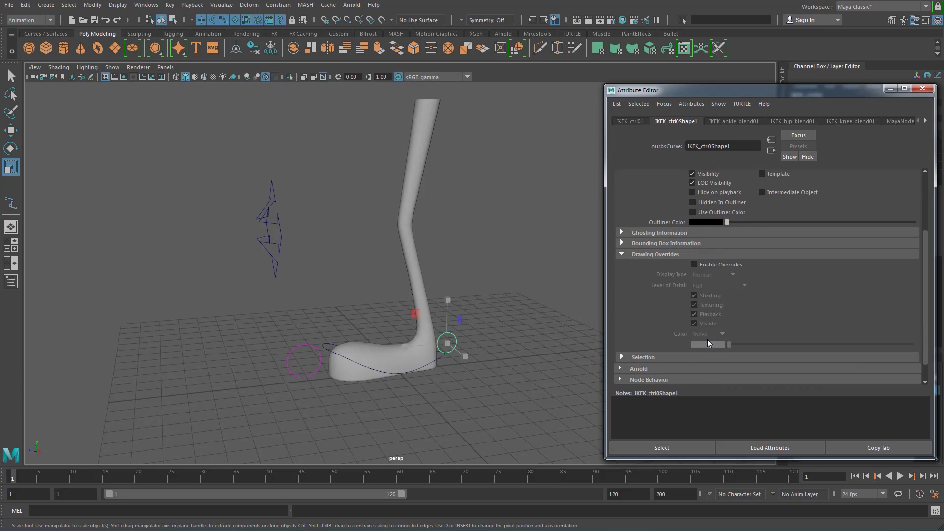
pyautogui.click(694, 265)
pyautogui.moveTo(730, 344); pyautogui.dragTo(831, 345)
# Enable drawing overrides on the shape of toes_ctrl01, set its index color to yellow, and deselect it
pyautogui.click(330, 356)
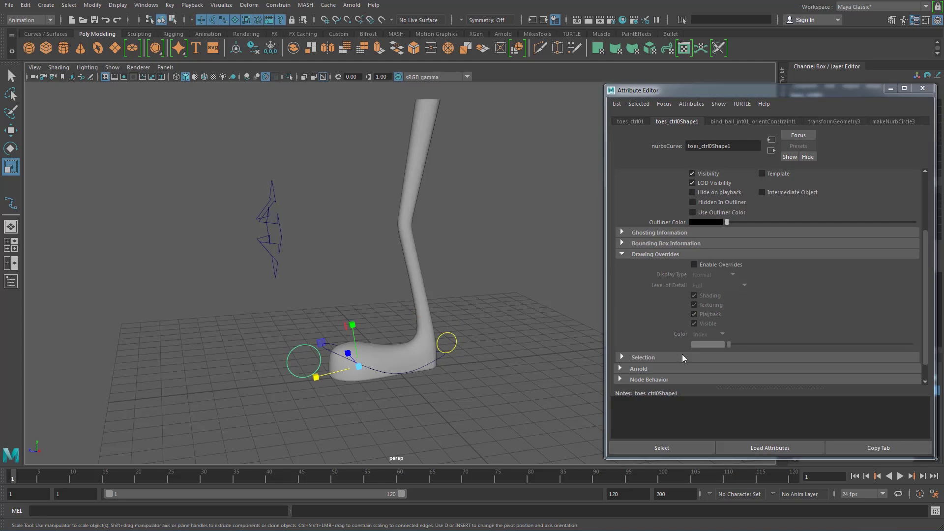
pyautogui.click(694, 265)
pyautogui.moveTo(731, 345); pyautogui.dragTo(827, 344)
pyautogui.click(329, 282)
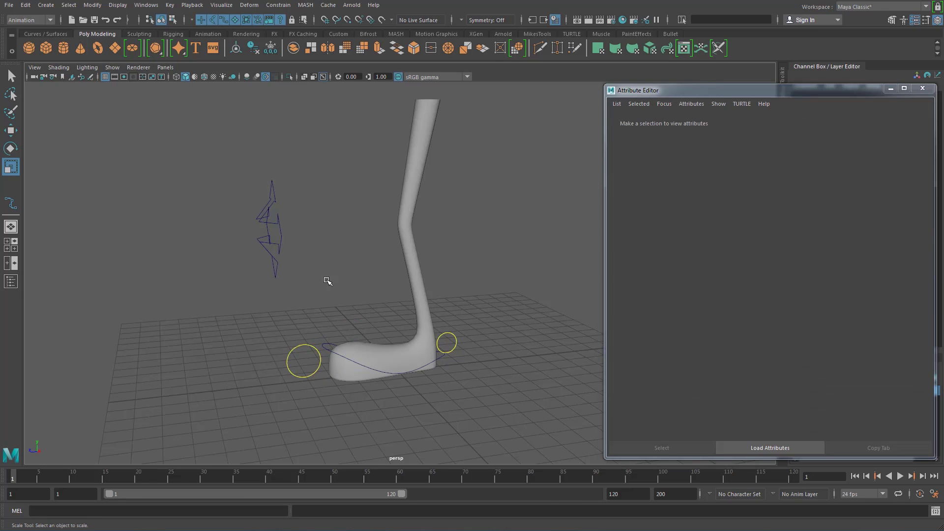
# Enable drawing overrides on the shapes of IK_main_ctrl01 and IK_PoleV_ctrl01 and set both index colors to red
pyautogui.click(330, 344)
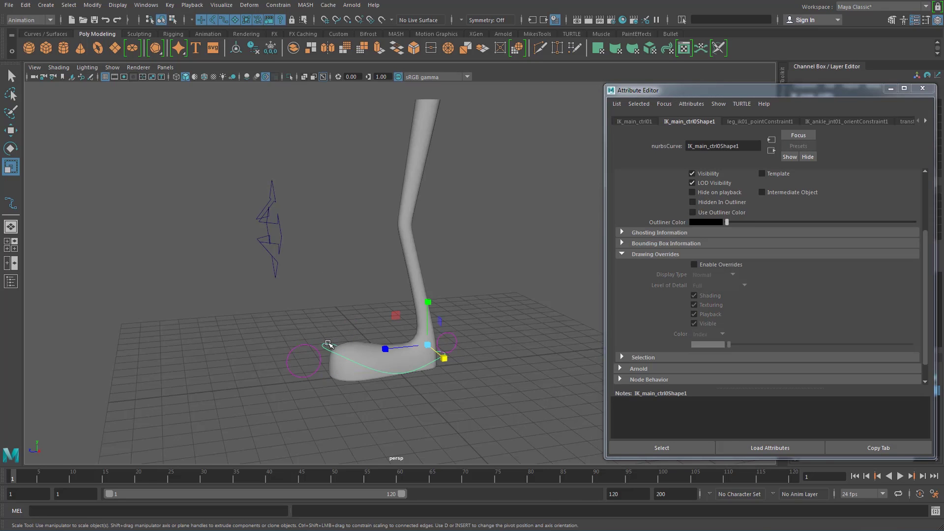
pyautogui.click(698, 263)
pyautogui.moveTo(732, 345); pyautogui.dragTo(807, 345)
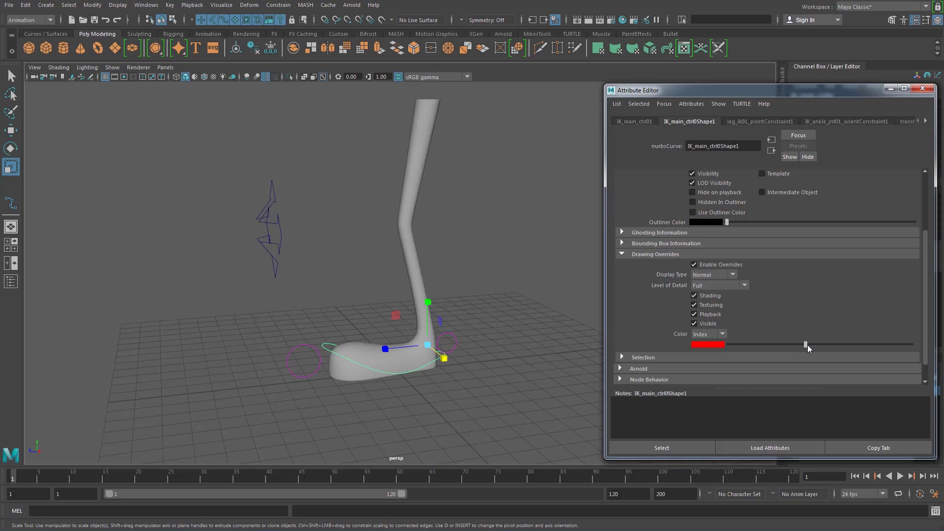
pyautogui.click(260, 217)
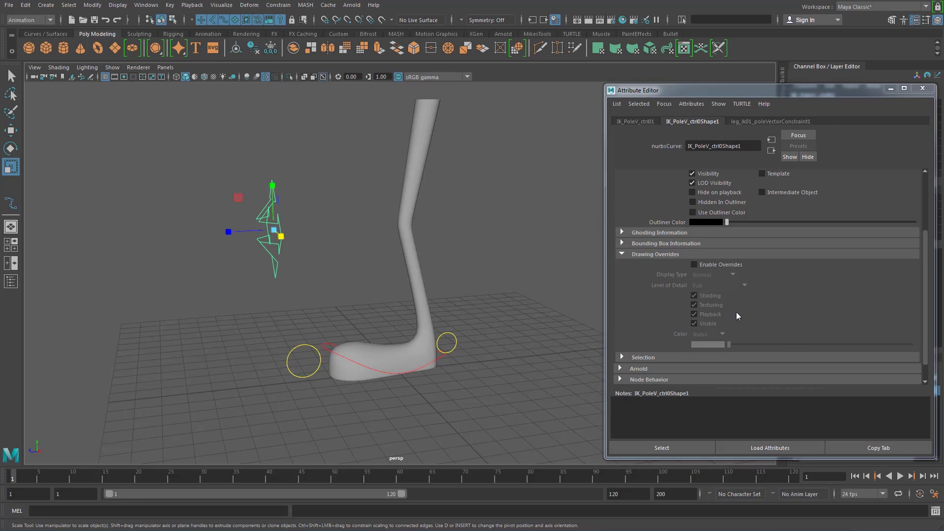
pyautogui.click(698, 264)
pyautogui.moveTo(730, 345); pyautogui.dragTo(810, 344)
pyautogui.click(480, 267)
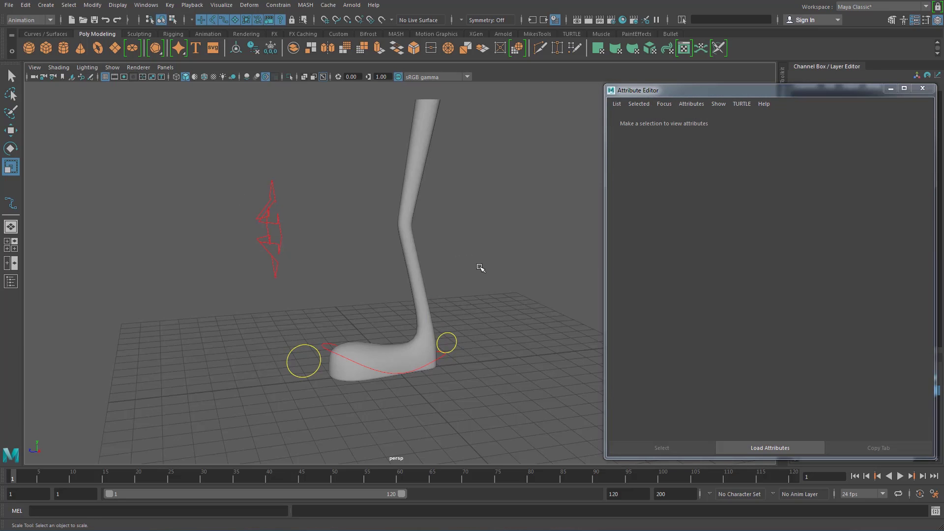
# Select the IKFK_ctrl01 circle behind the heel and set its Blend to 0
pyautogui.click(445, 332)
pyautogui.keyDown('alt'); pyautogui.moveTo(523, 270); pyautogui.dragTo(433, 271); pyautogui.keyUp('alt')
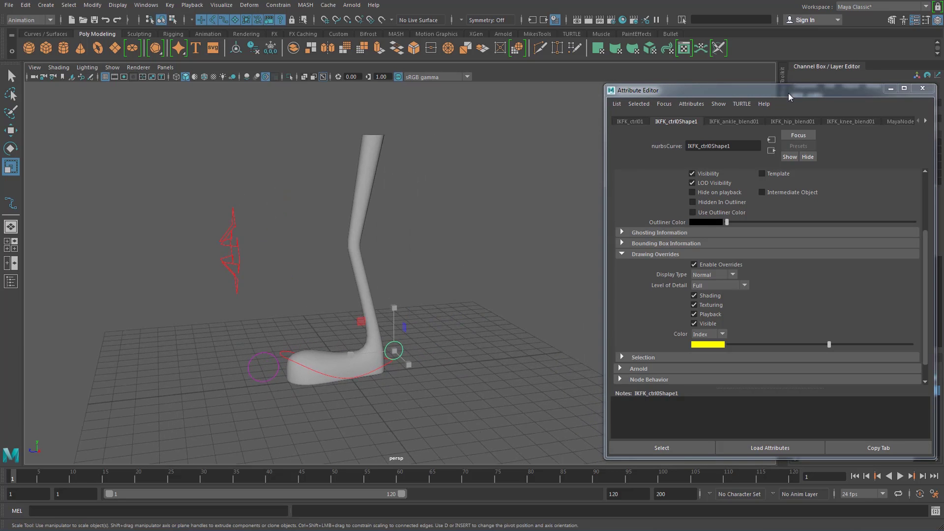
pyautogui.moveTo(789, 93); pyautogui.dragTo(593, 96)
pyautogui.click(920, 118)
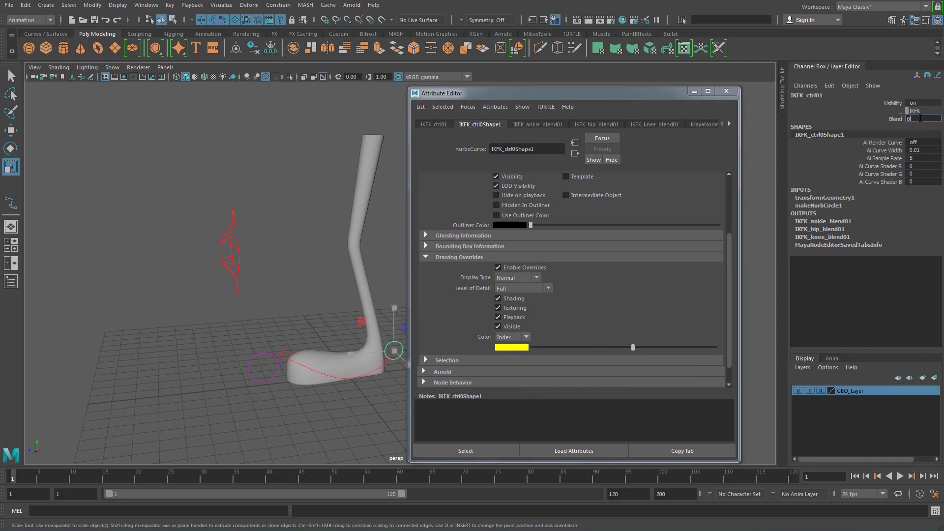
pyautogui.write('0')
pyautogui.press('Return')
pyautogui.keyDown('alt'); pyautogui.moveTo(364, 271); pyautogui.dragTo(344, 295); pyautogui.keyUp('alt')
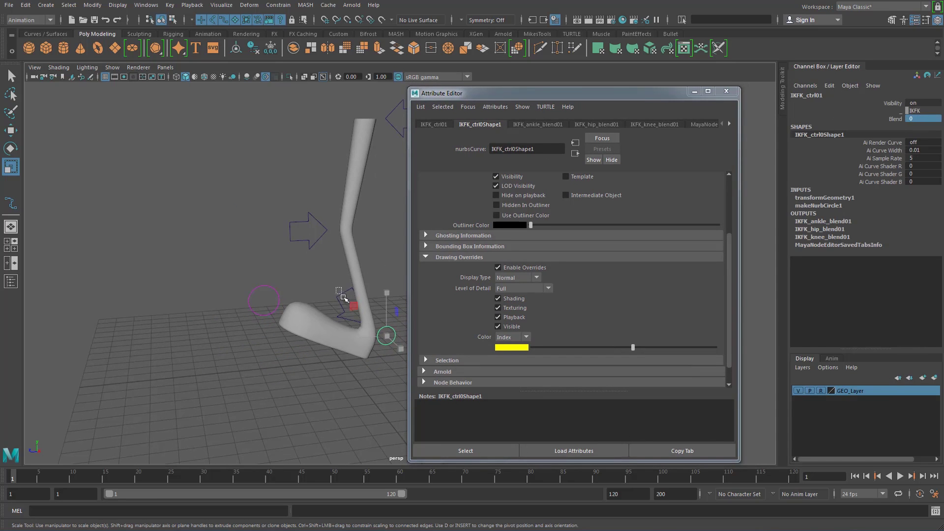
# Reset the Rotate X of FK_ankle_ctrl01 to 0
pyautogui.click(345, 297)
pyautogui.click(923, 127)
pyautogui.write('0')
pyautogui.press('Return')
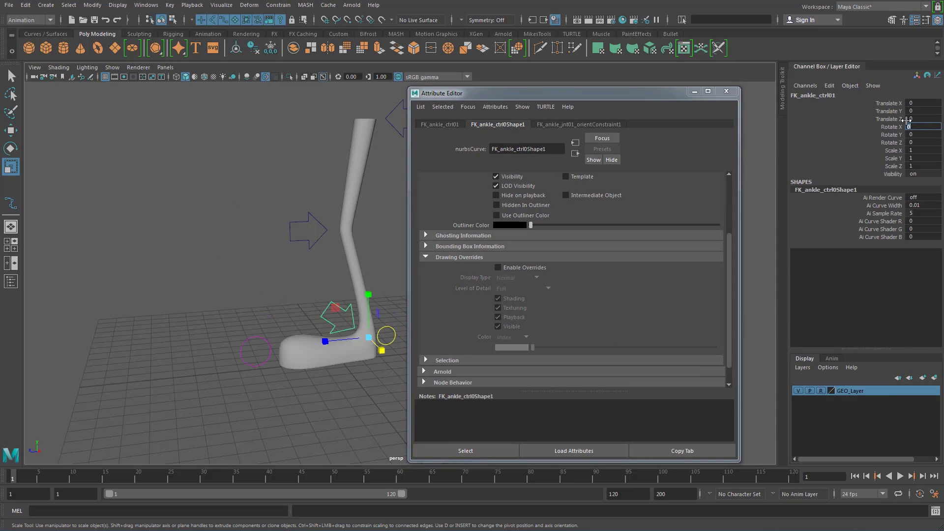
# Enable drawing overrides on the shape of FK_hip_ctrl01 and set its override color to green
pyautogui.keyDown('alt'); pyautogui.moveTo(282, 273); pyautogui.dragTo(173, 300, button='middle'); pyautogui.keyUp('alt')
pyautogui.click(335, 152)
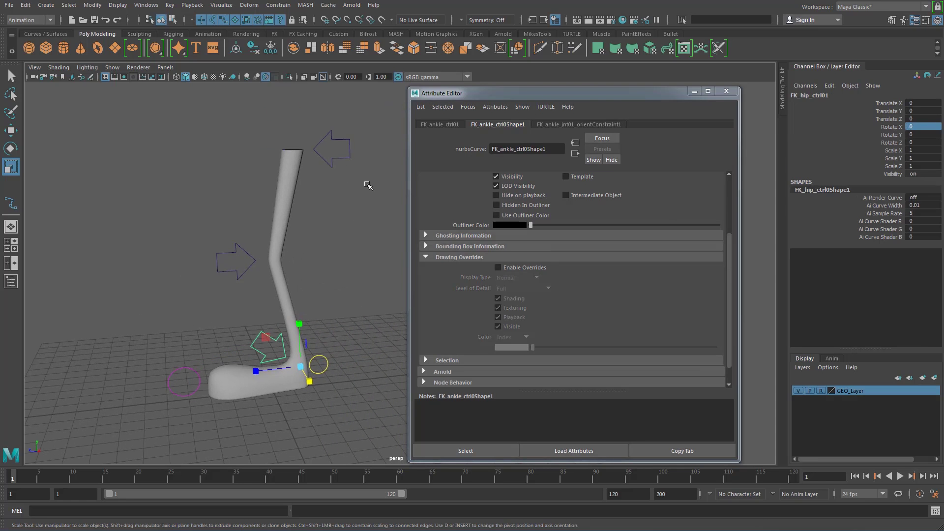
pyautogui.click(497, 268)
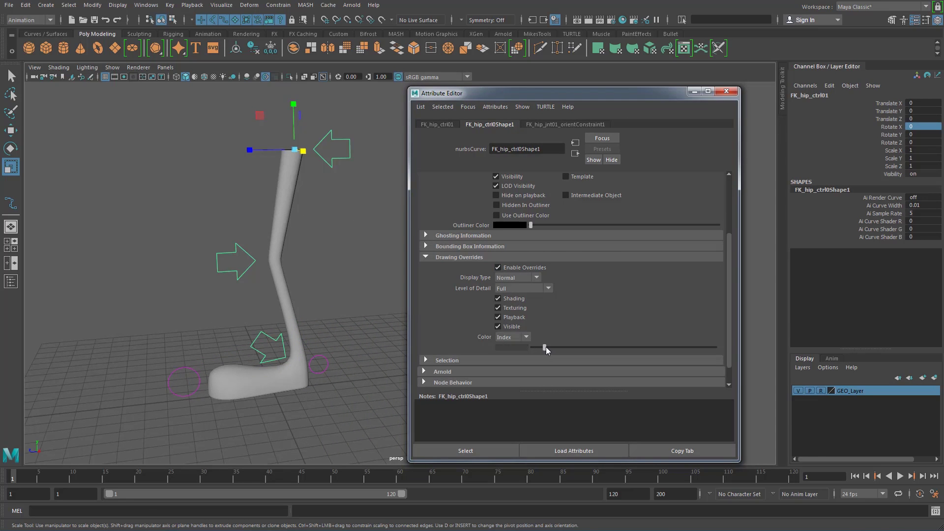
pyautogui.moveTo(546, 346)
pyautogui.mouseDown()
pyautogui.moveTo(669, 346)
pyautogui.moveTo(616, 349)
pyautogui.mouseUp()
# Enable drawing overrides on the shape of FK_knee_ctrl01 and set its RGB color to green
pyautogui.click(231, 270)
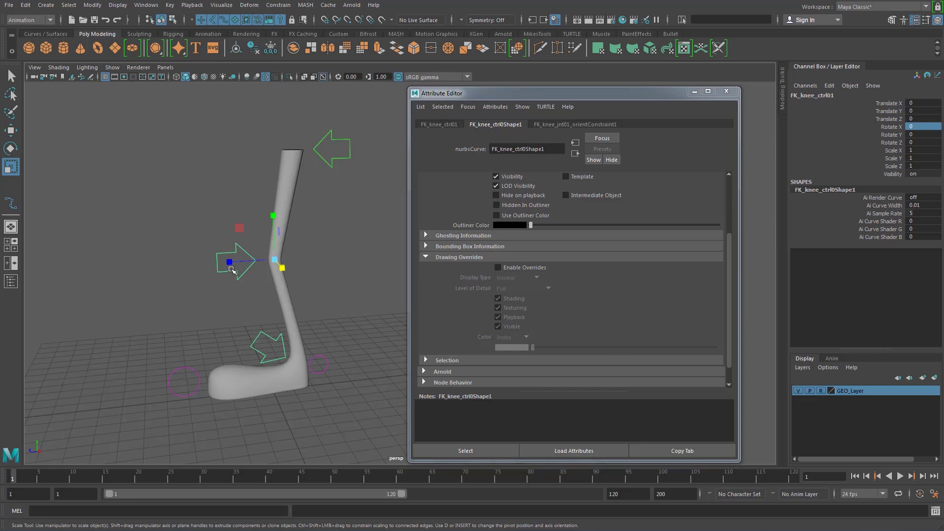
pyautogui.click(498, 268)
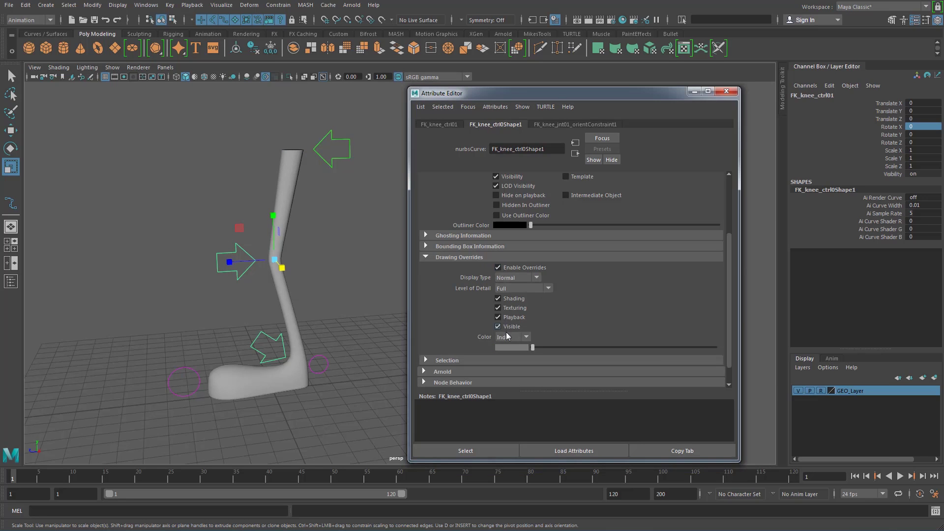
pyautogui.click(509, 356)
pyautogui.click(514, 347)
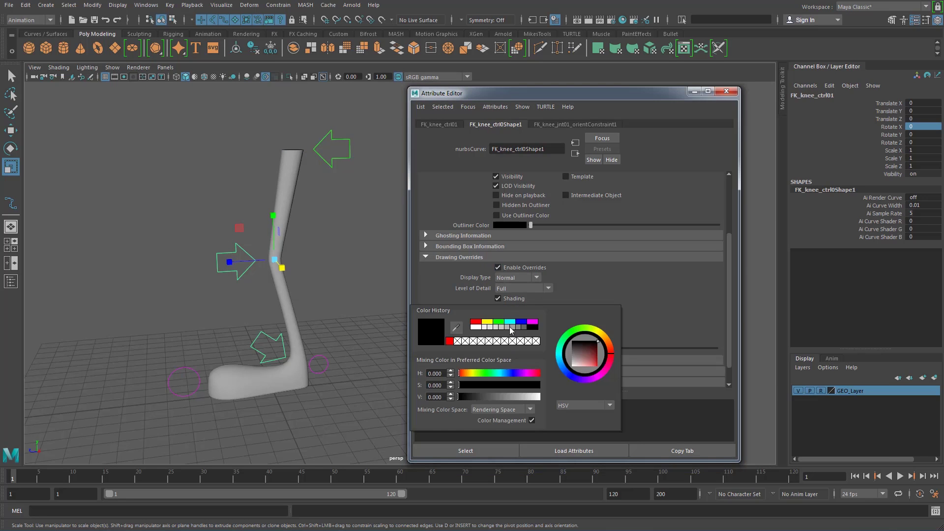
pyautogui.click(499, 323)
# Enable drawing overrides on the shape of FK_ankle_ctrl01 with an RGB color of green, and close the Attribute Editor
pyautogui.click(261, 333)
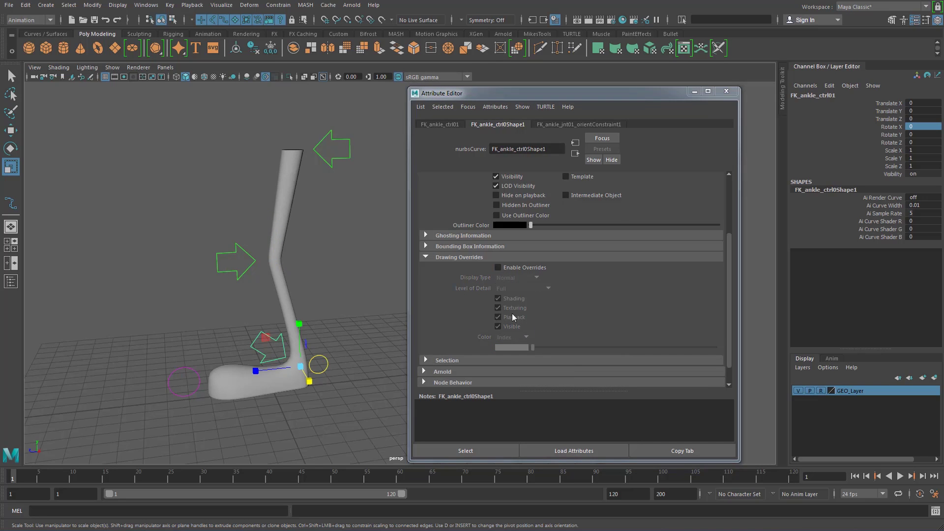
pyautogui.click(499, 268)
pyautogui.click(510, 338)
pyautogui.click(506, 357)
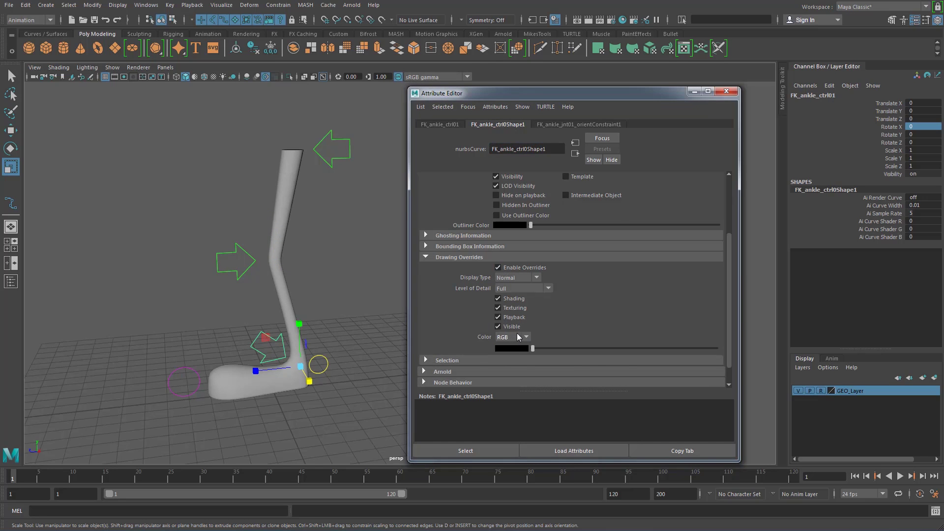
pyautogui.click(519, 347)
pyautogui.click(506, 324)
pyautogui.click(346, 284)
pyautogui.keyDown('alt'); pyautogui.moveTo(359, 283); pyautogui.dragTo(323, 268, button='right'); pyautogui.keyUp('alt')
pyautogui.keyDown('alt'); pyautogui.moveTo(322, 268); pyautogui.dragTo(484, 272, button='middle'); pyautogui.keyUp('alt')
pyautogui.click(727, 91)
pyautogui.keyDown('alt'); pyautogui.moveTo(485, 271); pyautogui.dragTo(513, 308, button='right'); pyautogui.keyUp('alt')
pyautogui.keyDown('alt'); pyautogui.moveTo(513, 308); pyautogui.dragTo(517, 336, button='middle'); pyautogui.keyUp('alt')
# Pose the leg in FK by swinging FK_hip_ctrl01, rotating FK_knee_ctrl01 about 42 degrees in X and FK_ankle_ctrl01 about -14 degrees in X
pyautogui.moveTo(450, 106); pyautogui.dragTo(492, 178)
pyautogui.scroll(-2, 492, 178)
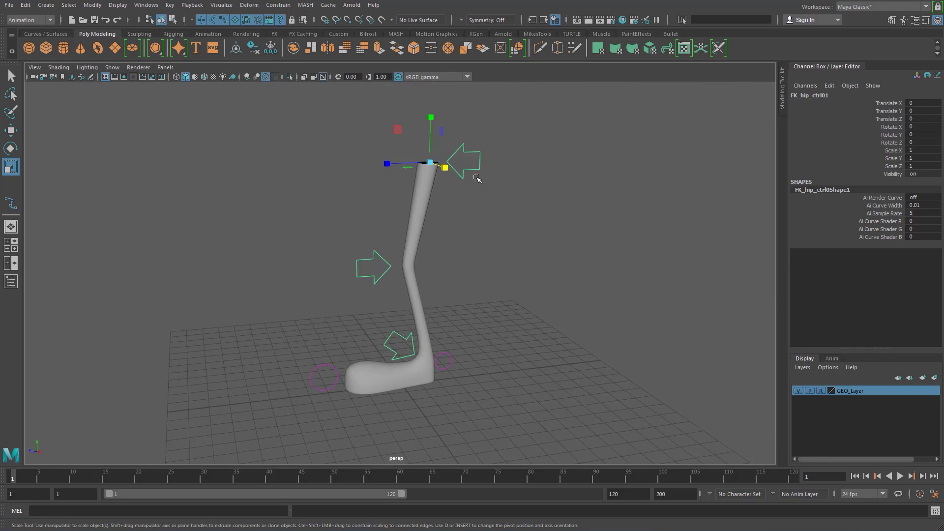
pyautogui.press('e')
pyautogui.moveTo(400, 136); pyautogui.dragTo(385, 170)
pyautogui.moveTo(417, 256); pyautogui.dragTo(446, 274)
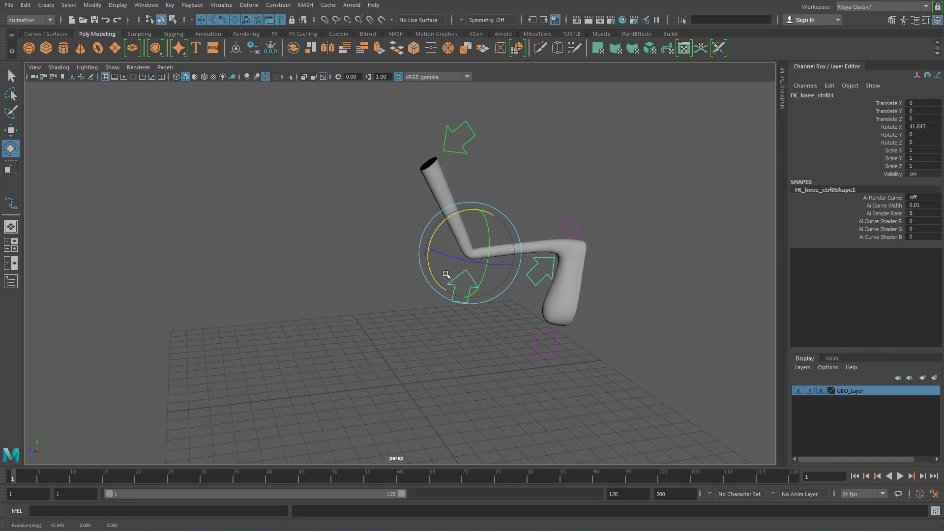
pyautogui.click(535, 283)
pyautogui.moveTo(536, 222); pyautogui.dragTo(581, 236)
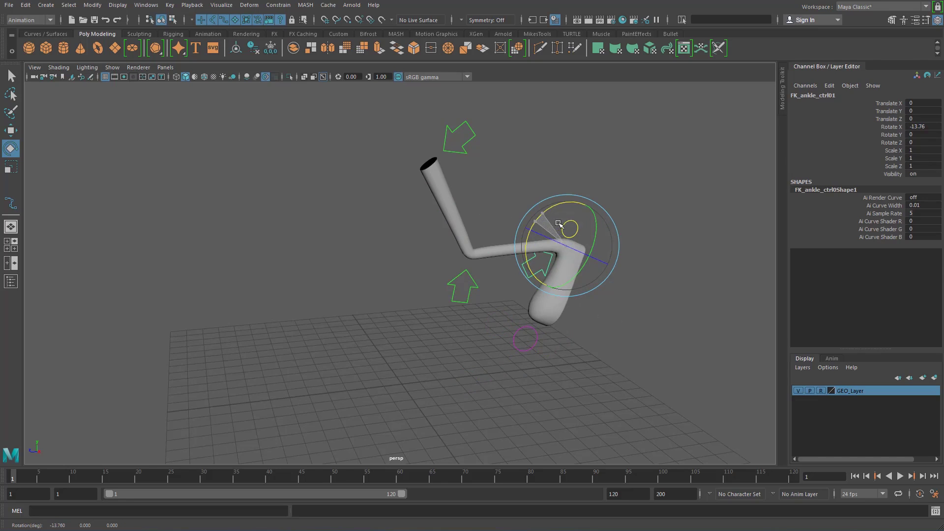
pyautogui.click(556, 173)
# Test the toe bend by rotating toes_ctrl01 about 80 degrees in Z, and undo the rotation
pyautogui.click(524, 339)
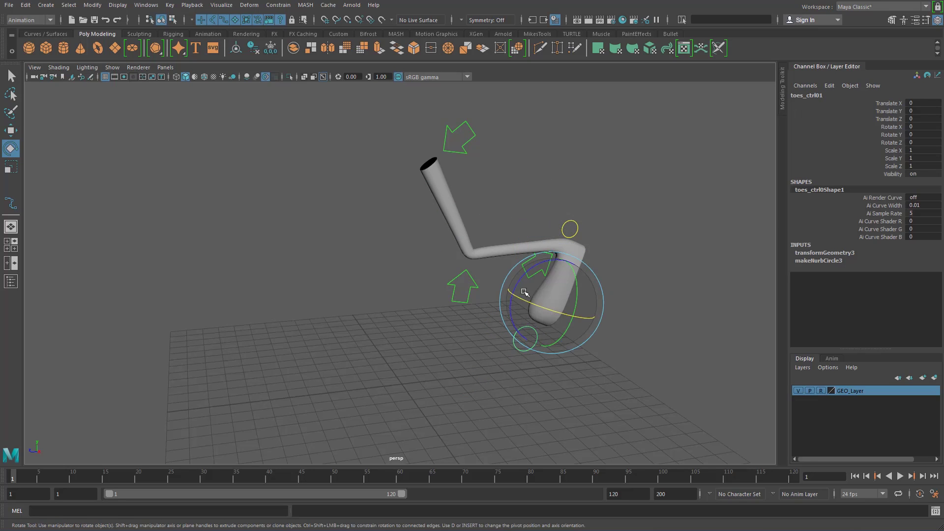
pyautogui.moveTo(526, 338); pyautogui.dragTo(573, 252)
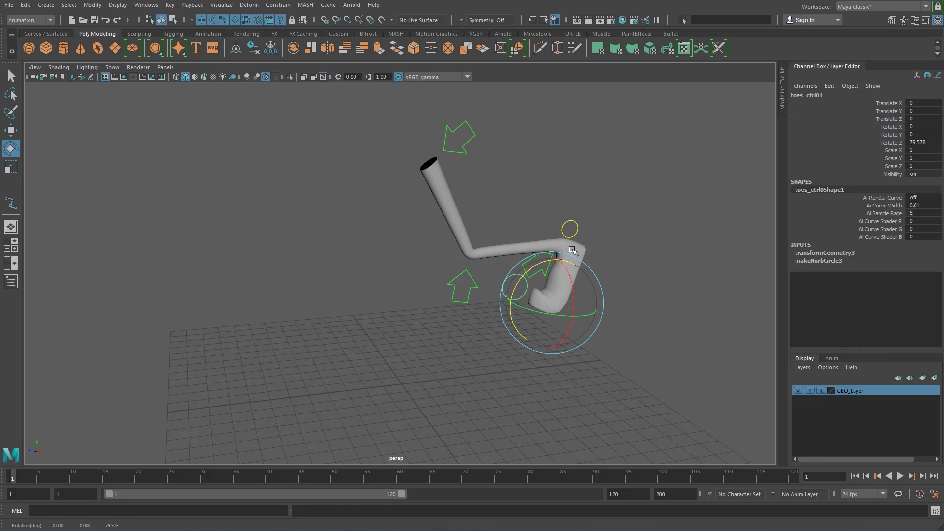
pyautogui.hotkey('ctrl', 'z')
# Set the Blend of IKFK_ctrl01 to 1 and clear the selection
pyautogui.click(571, 221)
pyautogui.click(915, 118)
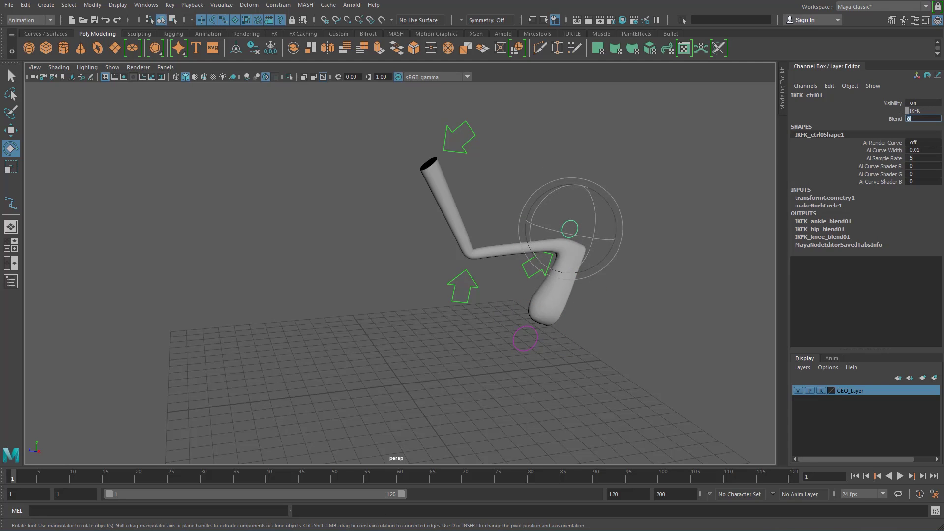
pyautogui.write('1')
pyautogui.press('Return')
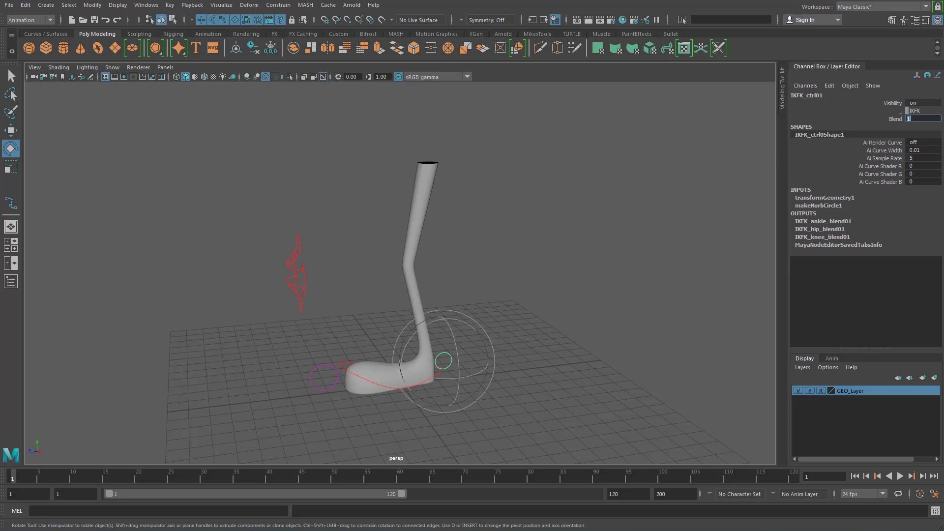
pyautogui.click(548, 274)
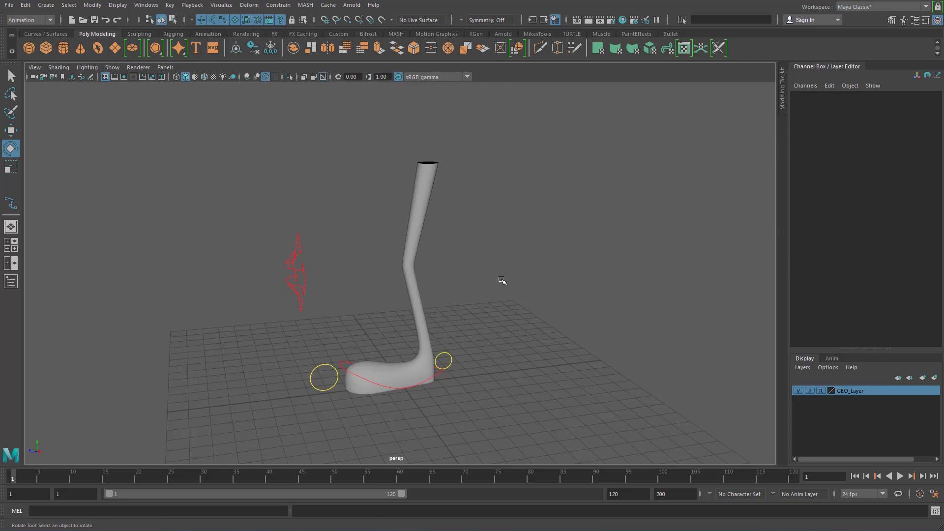
pyautogui.keyDown('alt'); pyautogui.moveTo(503, 281); pyautogui.dragTo(508, 302, button='right'); pyautogui.keyUp('alt')
pyautogui.keyDown('alt'); pyautogui.moveTo(508, 302); pyautogui.dragTo(508, 281, button='middle'); pyautogui.keyUp('alt')
pyautogui.keyDown('alt'); pyautogui.moveTo(508, 280); pyautogui.dragTo(490, 286); pyautogui.keyUp('alt')
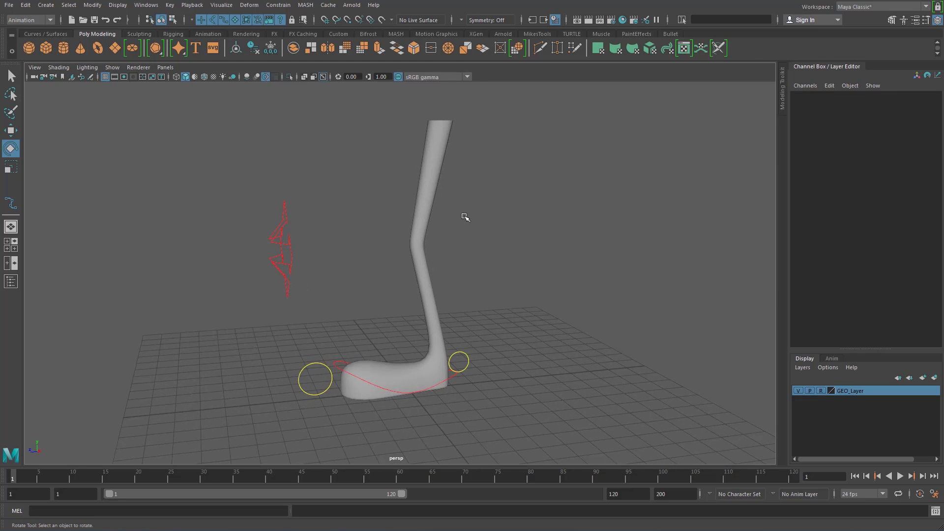
# Test the IK leg by moving IK_main_ctrl01 about 3.1 units up and -1.5 in Z, and tilting it
pyautogui.keyDown('alt'); pyautogui.moveTo(394, 249); pyautogui.dragTo(382, 254); pyautogui.keyUp('alt')
pyautogui.click(278, 228)
pyautogui.keyDown('alt'); pyautogui.moveTo(349, 280); pyautogui.dragTo(339, 331); pyautogui.keyUp('alt')
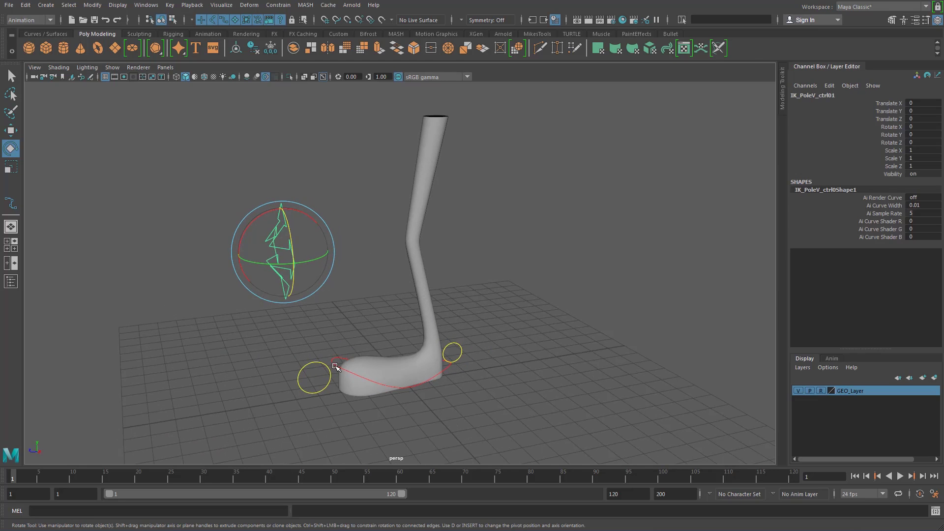
pyautogui.click(334, 363)
pyautogui.press('w')
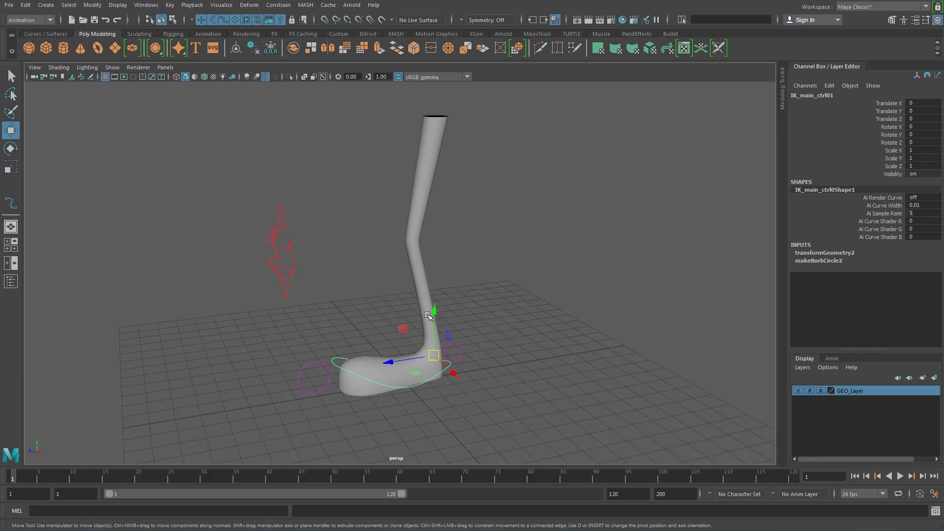
pyautogui.moveTo(435, 313); pyautogui.dragTo(439, 248)
pyautogui.moveTo(399, 295); pyautogui.dragTo(426, 293)
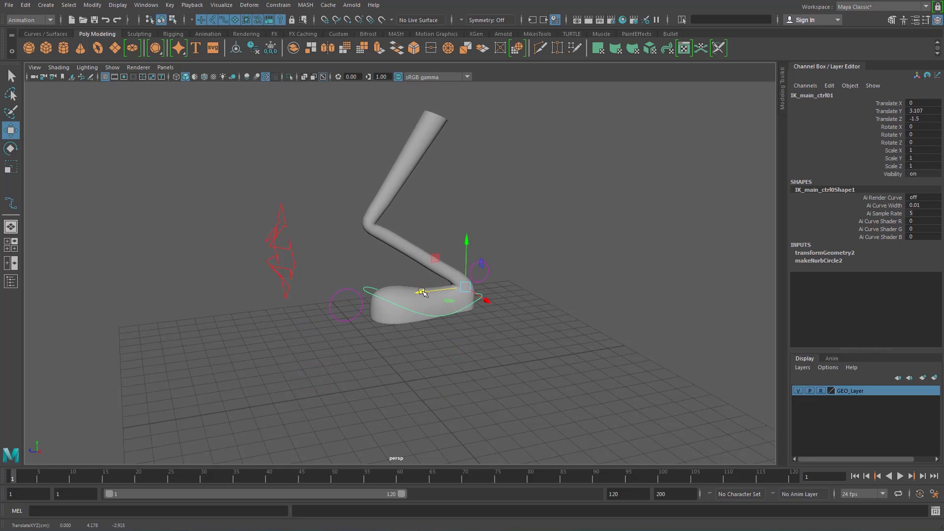
pyautogui.press('e')
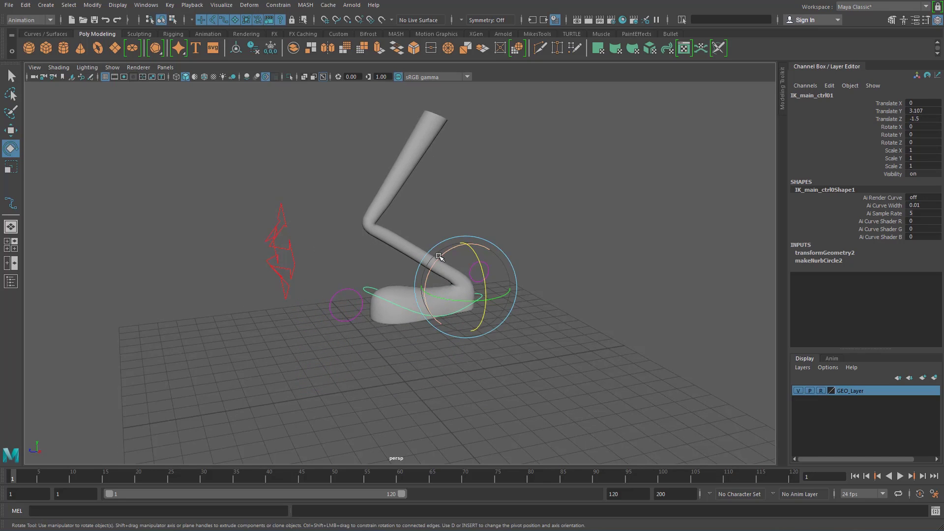
pyautogui.moveTo(439, 256); pyautogui.dragTo(428, 282)
# Test the knee direction by moving the pole vector control IK_PoleV_ctrl01 freely around the leg
pyautogui.moveTo(238, 232); pyautogui.dragTo(294, 263)
pyautogui.keyDown('alt'); pyautogui.moveTo(294, 263); pyautogui.dragTo(480, 234); pyautogui.keyUp('alt')
pyautogui.press('w')
pyautogui.moveTo(415, 206); pyautogui.dragTo(226, 226)
pyautogui.keyDown('alt'); pyautogui.moveTo(296, 255); pyautogui.dragTo(521, 235); pyautogui.keyUp('alt')
# Undo all the test moves and rotations of IK_PoleV_ctrl01 and IK_main_ctrl01, and clear the selection
pyautogui.hotkey('ctrl', 'z')
pyautogui.hotkey('ctrl', 'z')
pyautogui.hotkey('ctrl', 'z')
pyautogui.hotkey('ctrl', 'z')
pyautogui.hotkey('ctrl', 'z')
pyautogui.hotkey('ctrl', 'z')
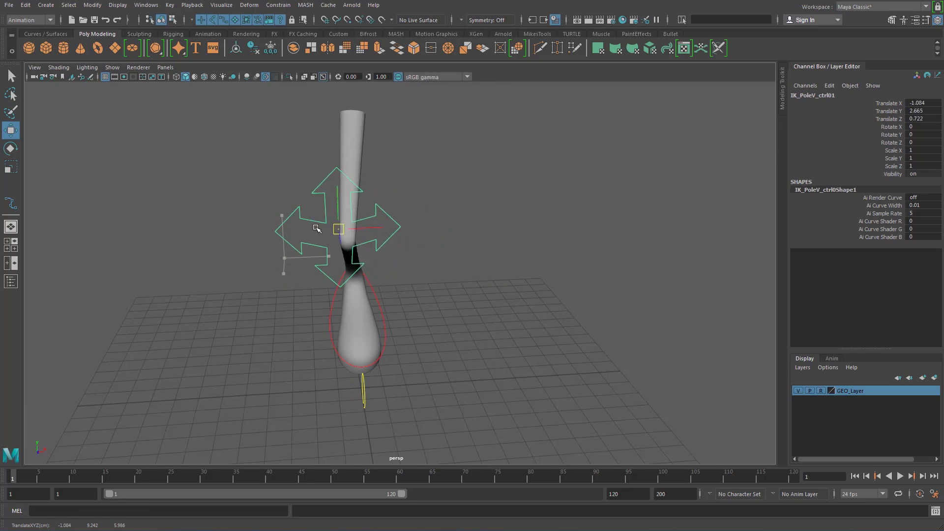
pyautogui.hotkey('ctrl', 'z')
pyautogui.hotkey('ctrl', 'z')
pyautogui.hotkey('ctrl', 'z')
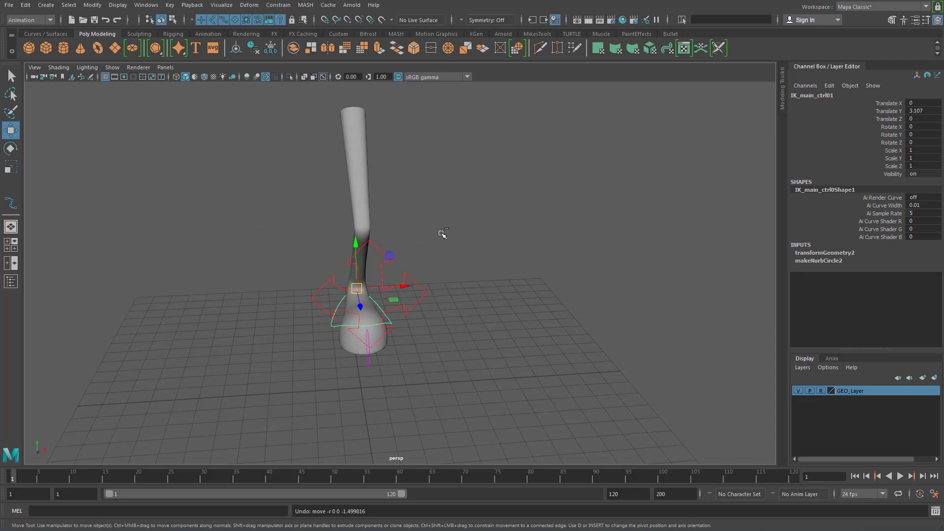
pyautogui.keyDown('alt'); pyautogui.moveTo(509, 234); pyautogui.dragTo(354, 227); pyautogui.keyUp('alt')
pyautogui.click(364, 208)
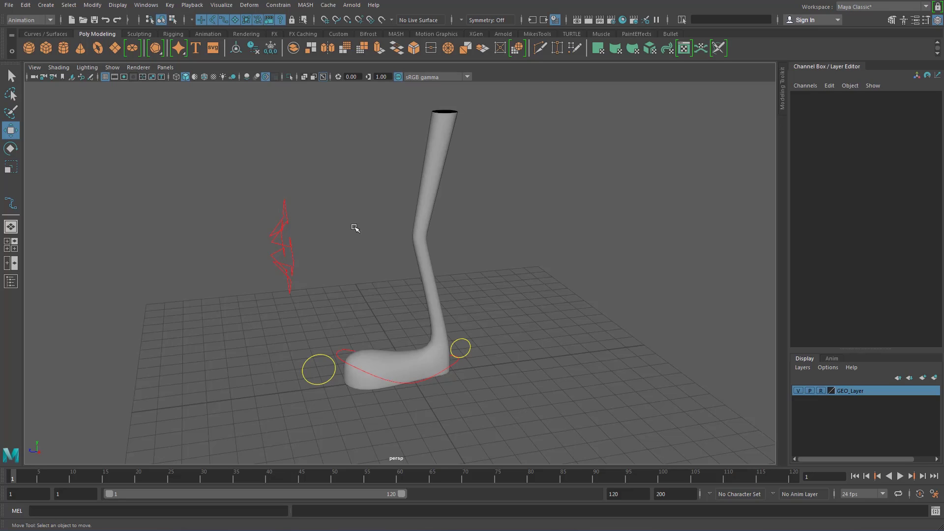
pyautogui.moveTo(290, 331); pyautogui.dragTo(319, 381)
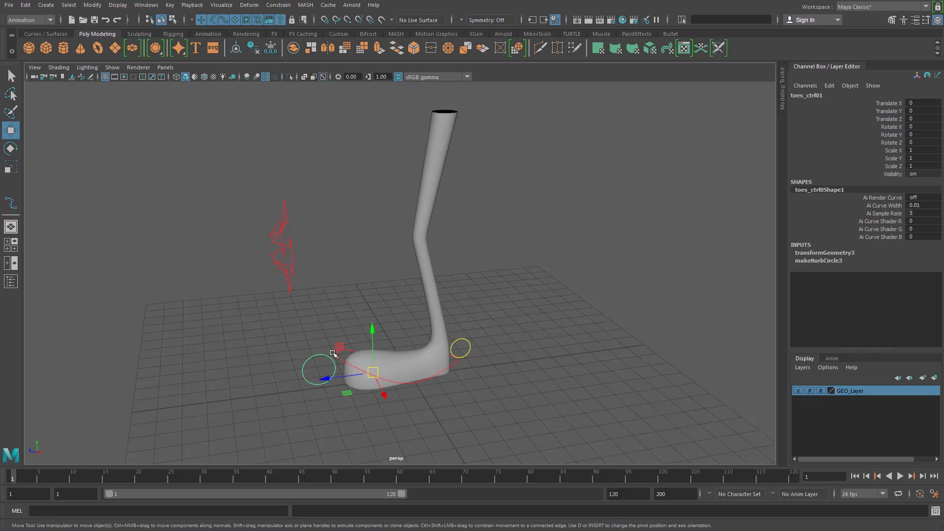
pyautogui.click(374, 297)
pyautogui.keyDown('alt'); pyautogui.moveTo(352, 324); pyautogui.dragTo(377, 324); pyautogui.keyUp('alt')
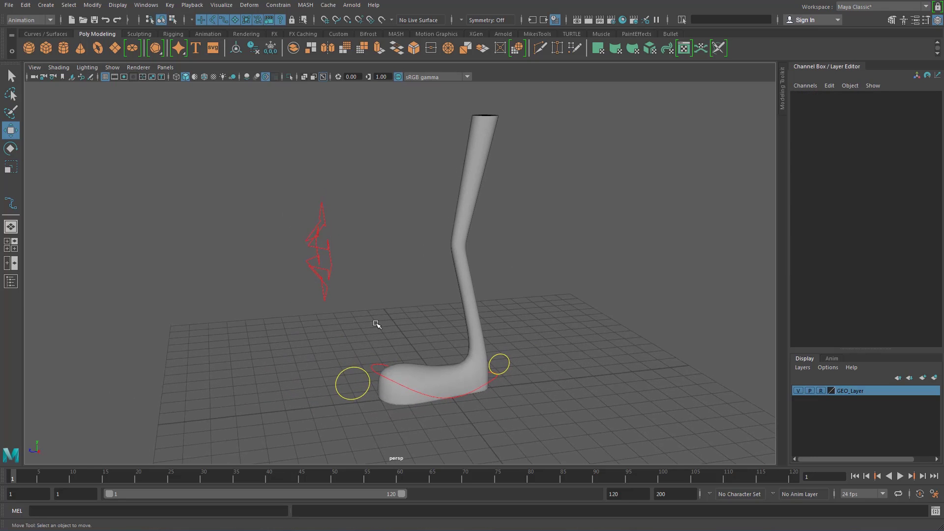